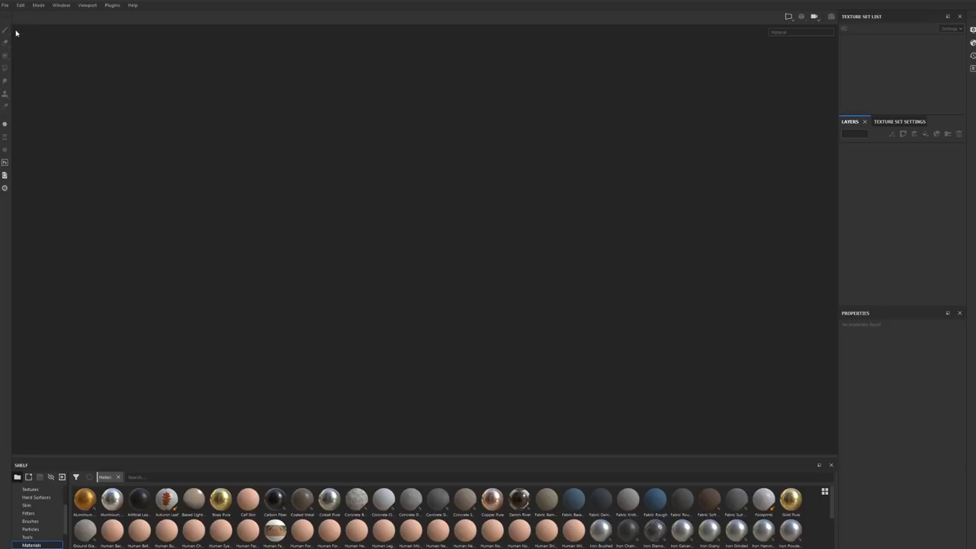
# Step: Start a new project with the PBR - Metallic Roughness template and a document resolution of 2048
pyautogui.click(6, 7)
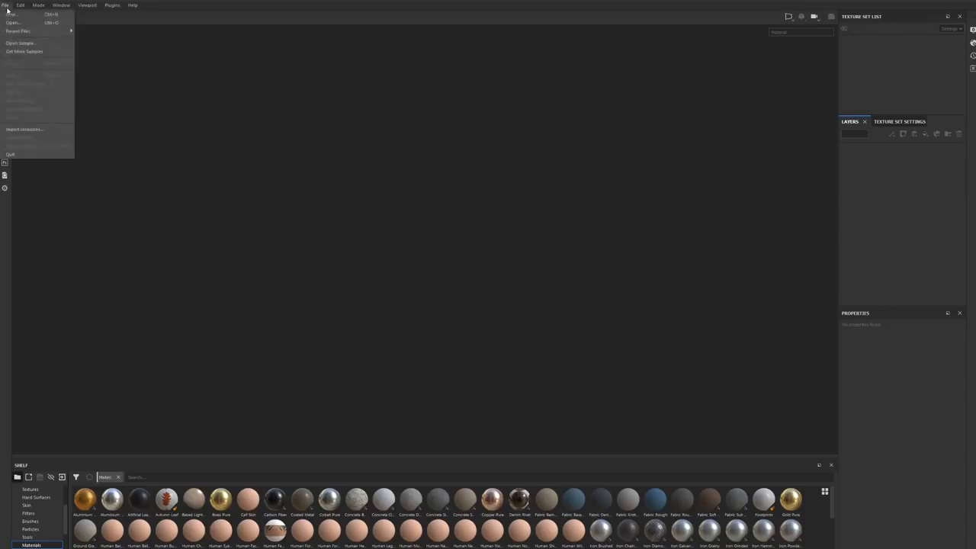
pyautogui.click(12, 15)
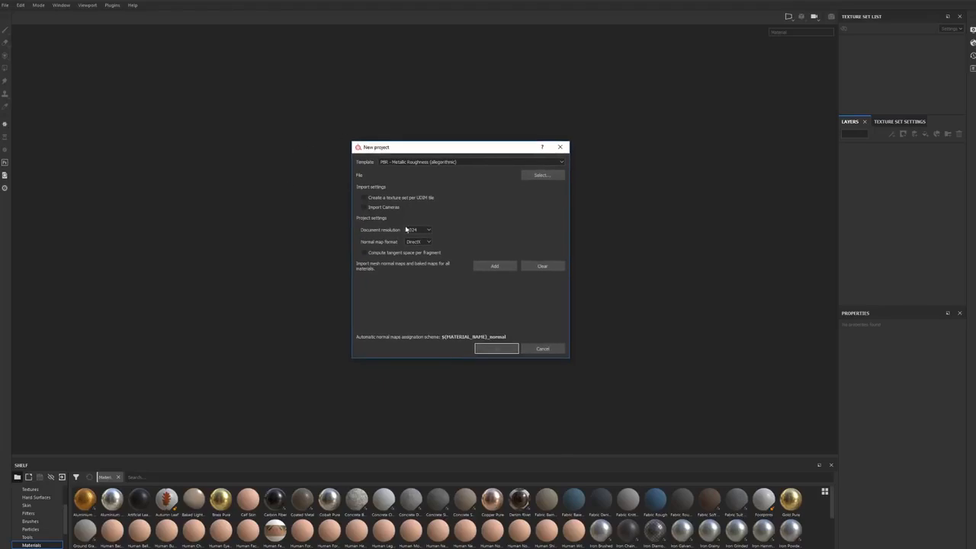
pyautogui.click(419, 230)
pyautogui.click(412, 257)
pyautogui.click(397, 164)
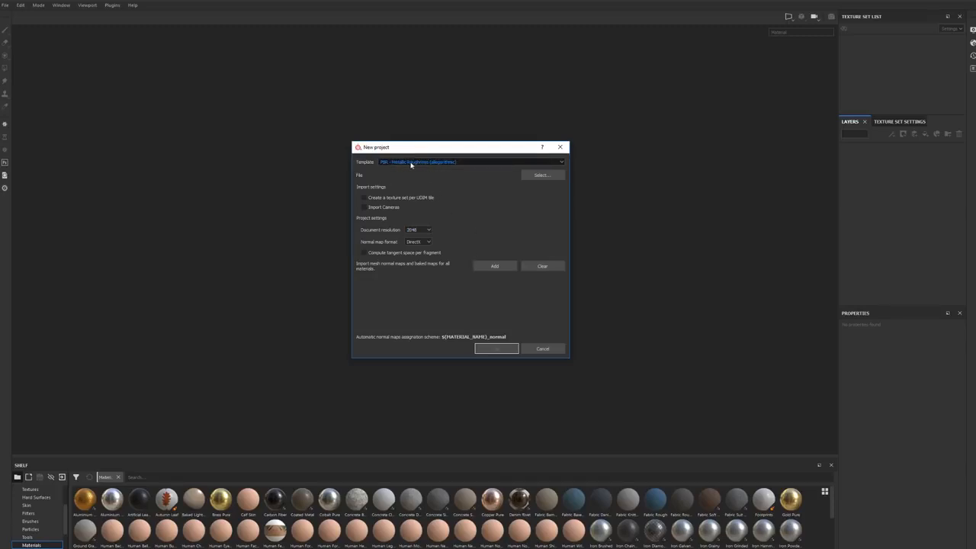
# Step: Load the mechSphere mesh as the project file and create the project
pyautogui.click(540, 176)
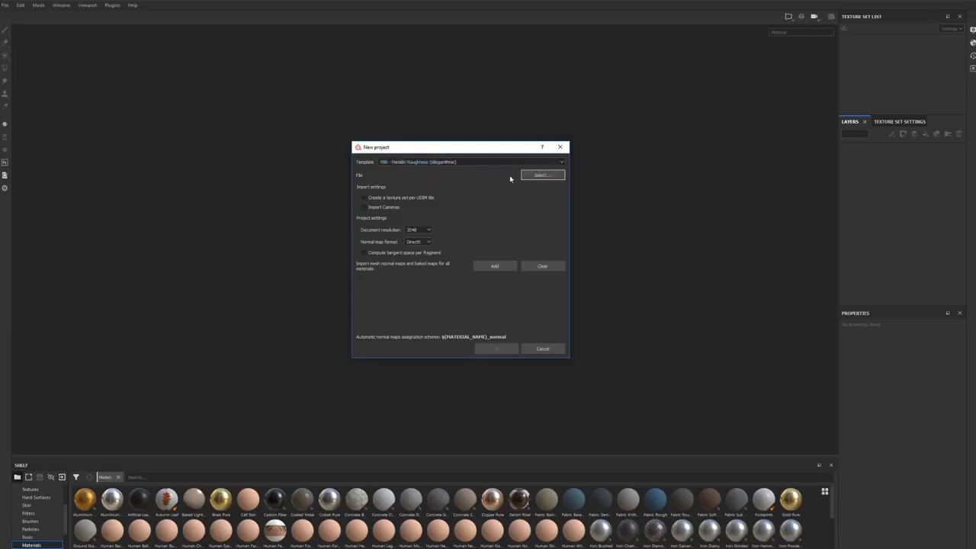
pyautogui.click(531, 175)
pyautogui.click(51, 90)
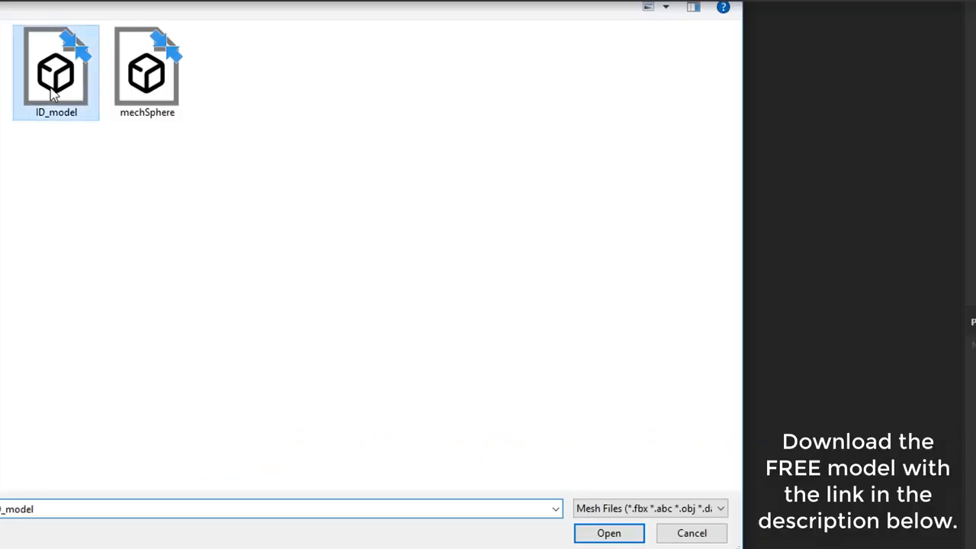
pyautogui.click(157, 99)
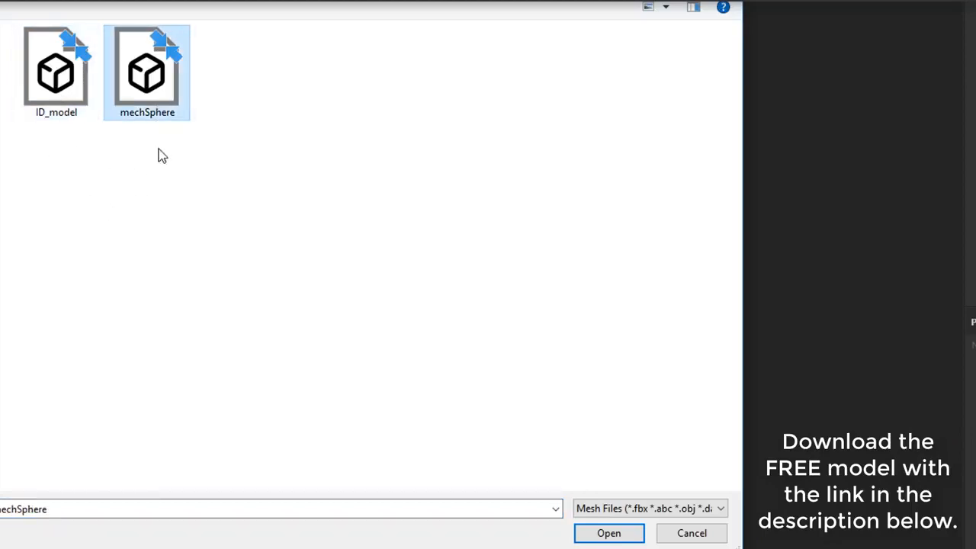
pyautogui.click(52, 95)
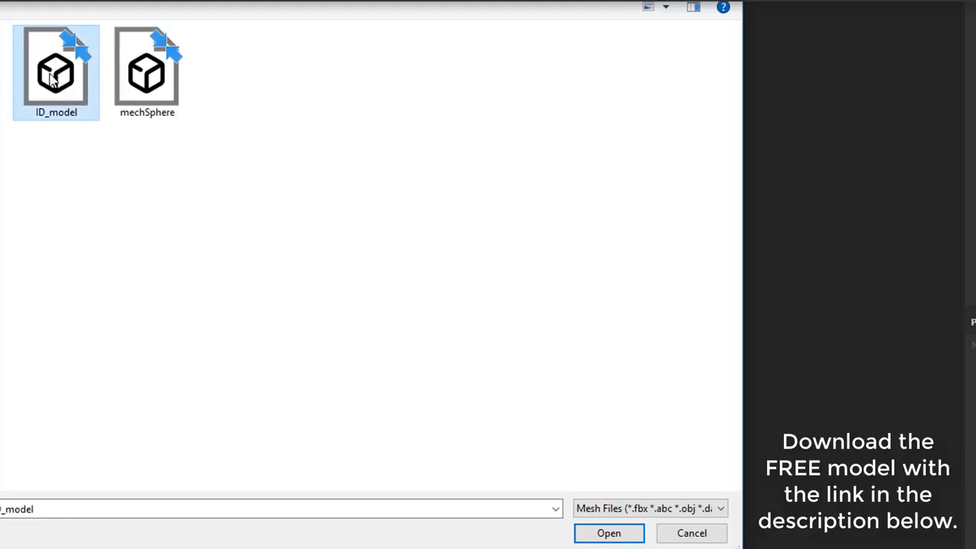
pyautogui.click(160, 80)
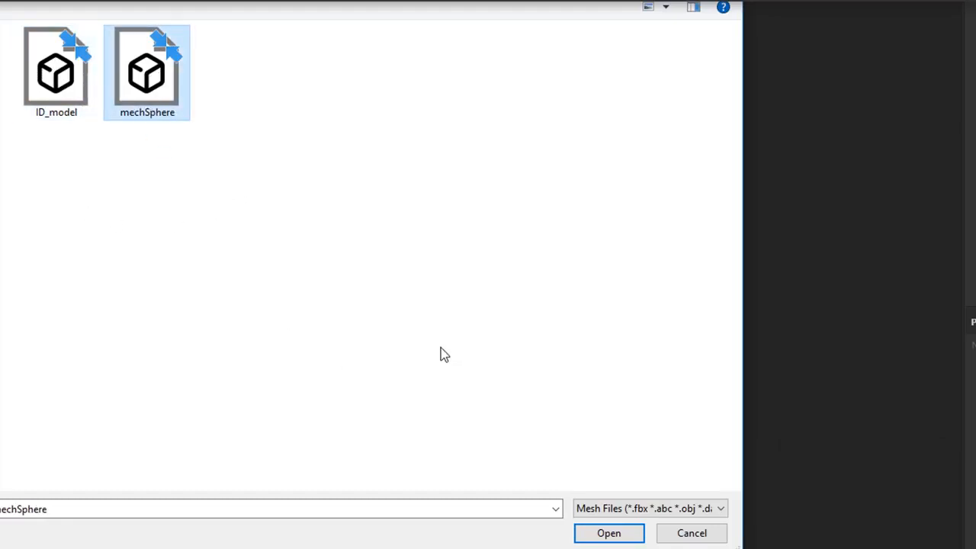
pyautogui.click(610, 534)
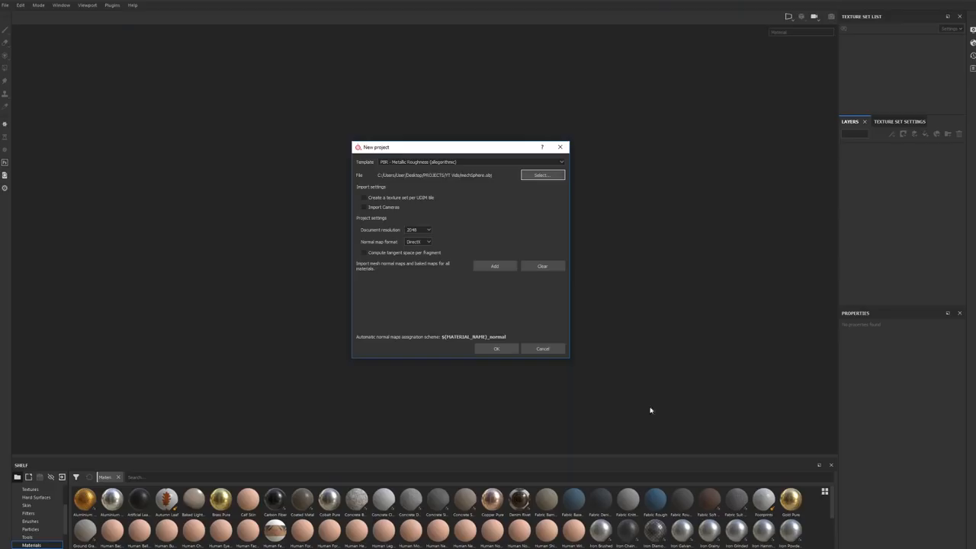
pyautogui.click(502, 352)
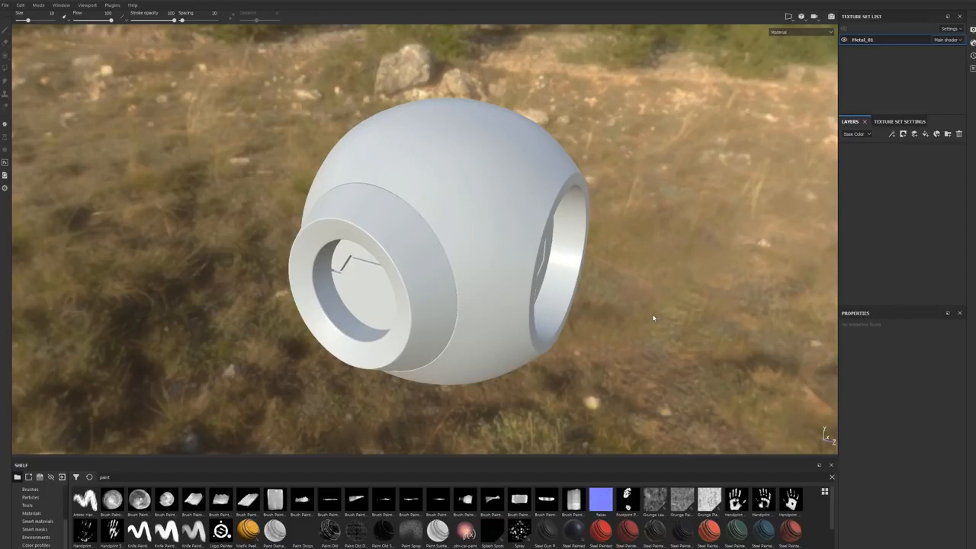
# Step: Inspect the imported sphere from several angles and distances, and reframe it in the 3D view
pyautogui.moveTo(653, 319)
pyautogui.keyDown('alt'); pyautogui.mouseDown()
pyautogui.moveTo(622, 313)
pyautogui.moveTo(647, 263)
pyautogui.moveTo(613, 348)
pyautogui.moveTo(627, 322)
pyautogui.moveTo(569, 323)
pyautogui.moveTo(659, 322)
pyautogui.mouseUp(); pyautogui.keyUp('alt')
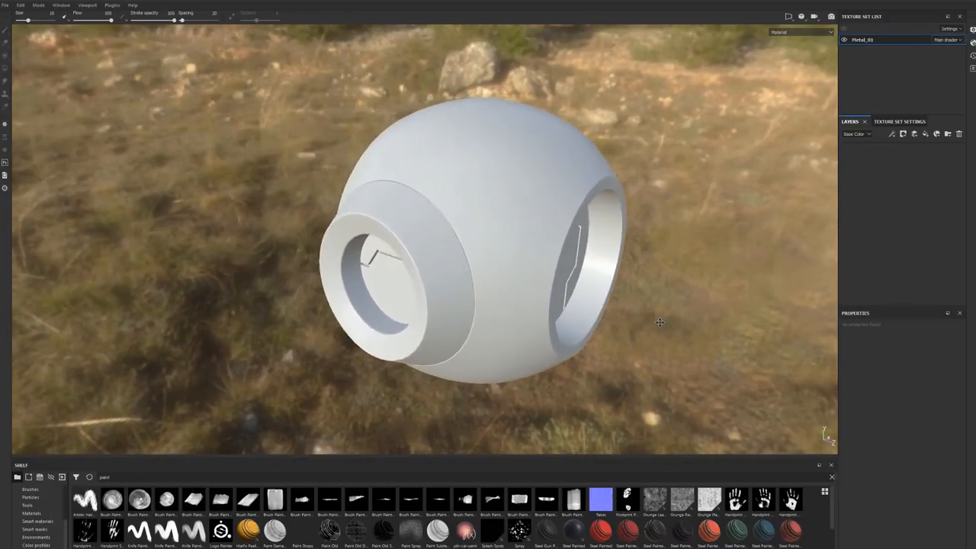
pyautogui.keyDown('alt'); pyautogui.moveTo(678, 313); pyautogui.dragTo(311, 340, button='right'); pyautogui.keyUp('alt')
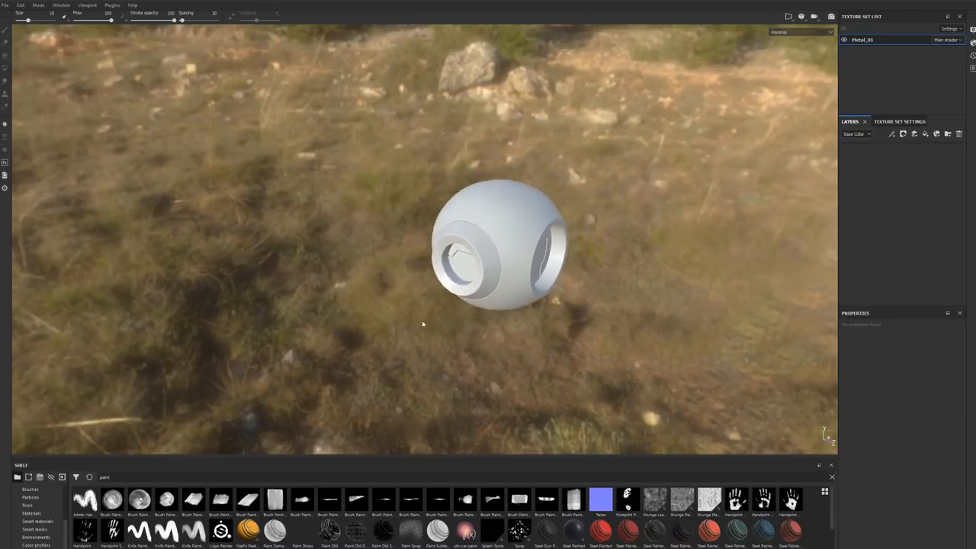
pyautogui.scroll(-8, 311, 340)
pyautogui.keyDown('alt'); pyautogui.moveTo(481, 292); pyautogui.dragTo(517, 314); pyautogui.keyUp('alt')
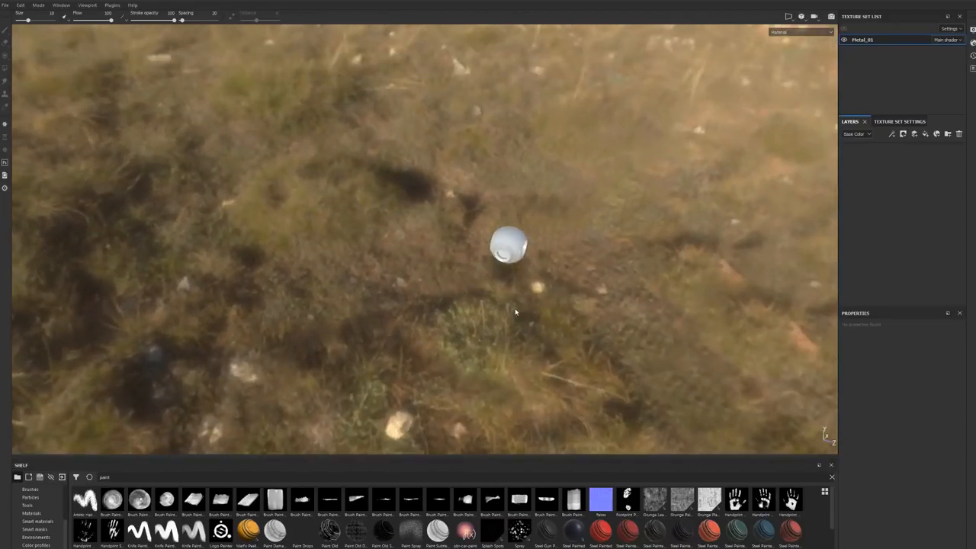
pyautogui.press('f')
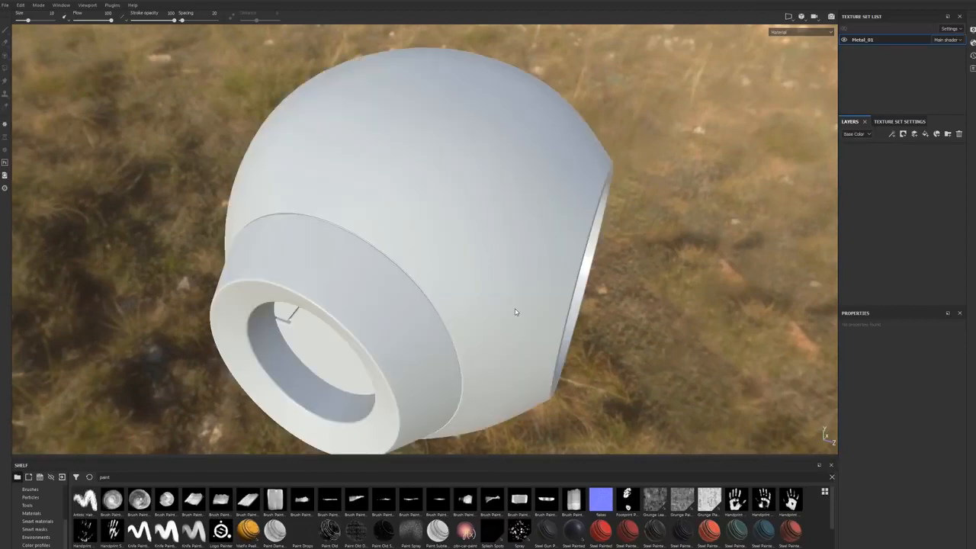
pyautogui.keyDown('alt'); pyautogui.moveTo(514, 323); pyautogui.dragTo(516, 301); pyautogui.keyUp('alt')
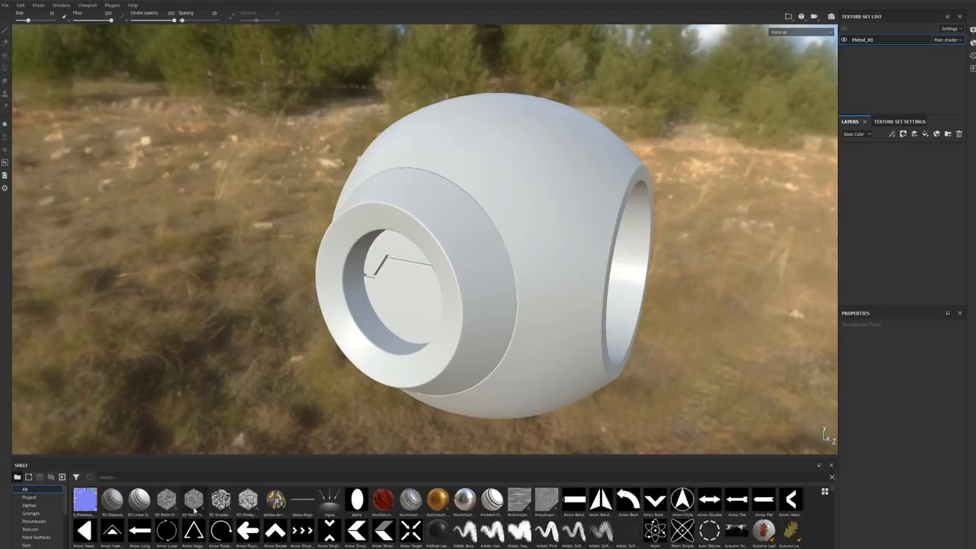
# Step: Browse the shelf's complete asset list and its alphas, textures and filters
pyautogui.scroll(-10, 194, 512)
pyautogui.scroll(10, 146, 522)
pyautogui.moveTo(74, 516)
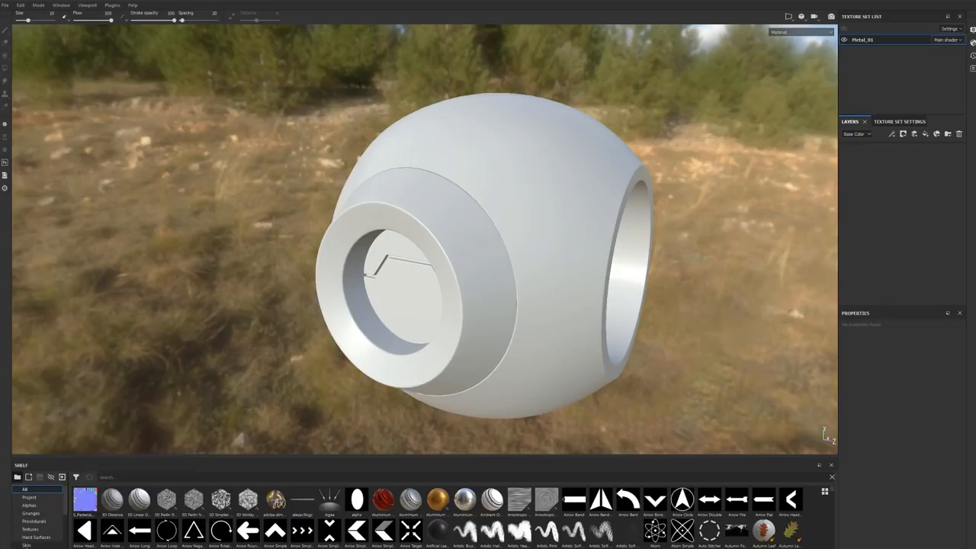
pyautogui.click(32, 505)
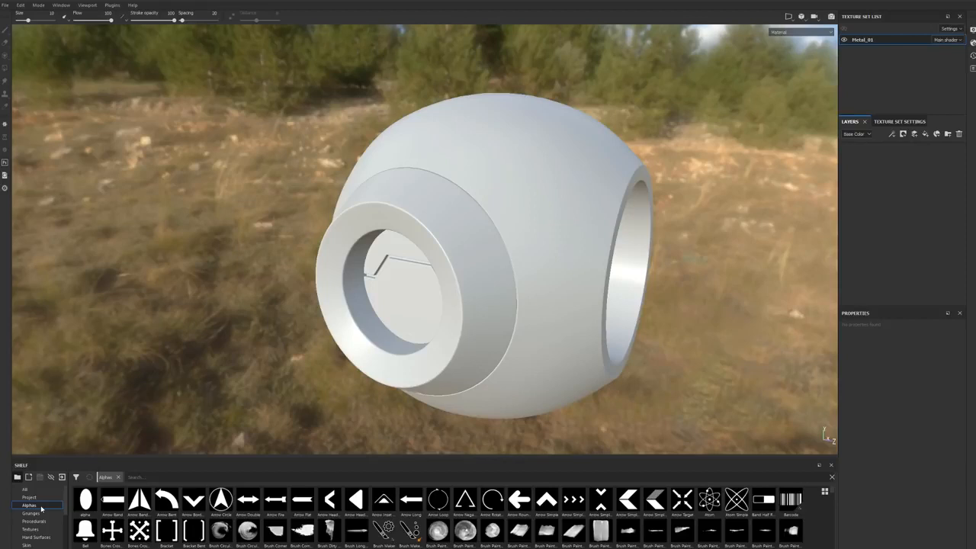
pyautogui.click(58, 529)
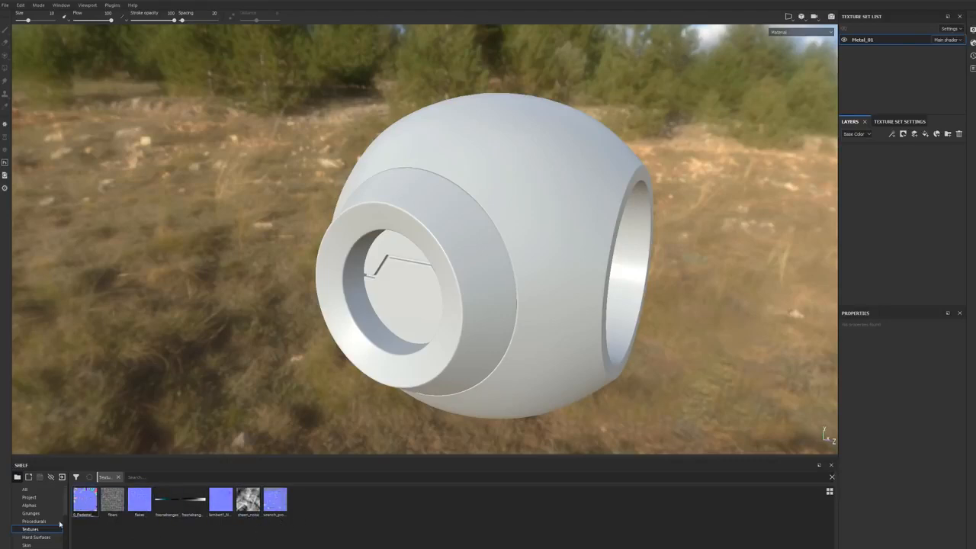
pyautogui.scroll(-1, 35, 526)
pyautogui.click(28, 529)
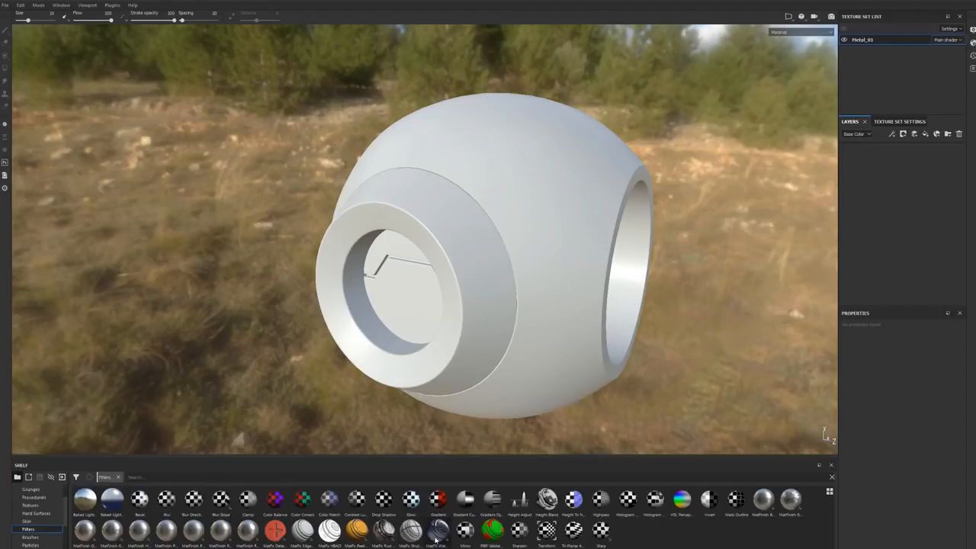
pyautogui.moveTo(437, 531)
# Step: Browse the shelf's brushes, particles, materials, smart materials and smart masks
pyautogui.click(30, 536)
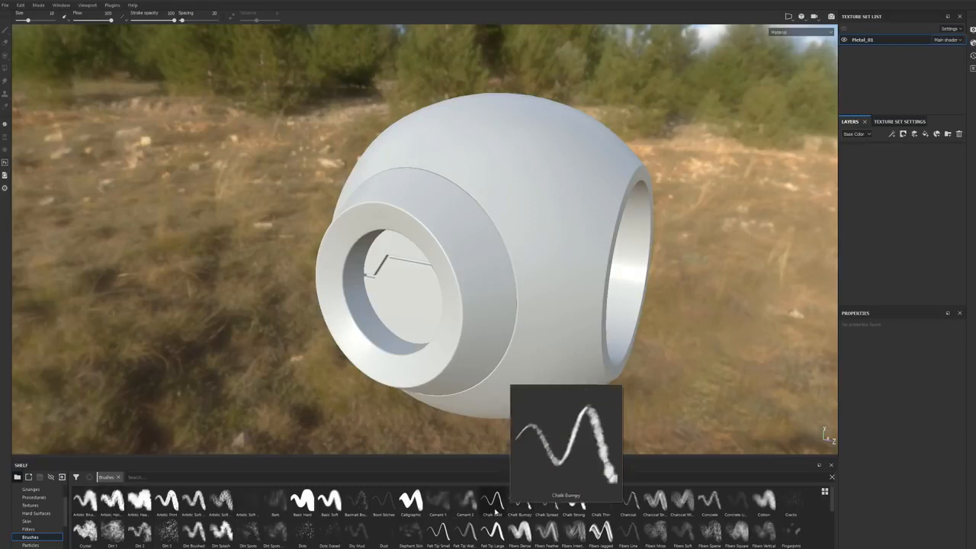
pyautogui.moveTo(495, 511)
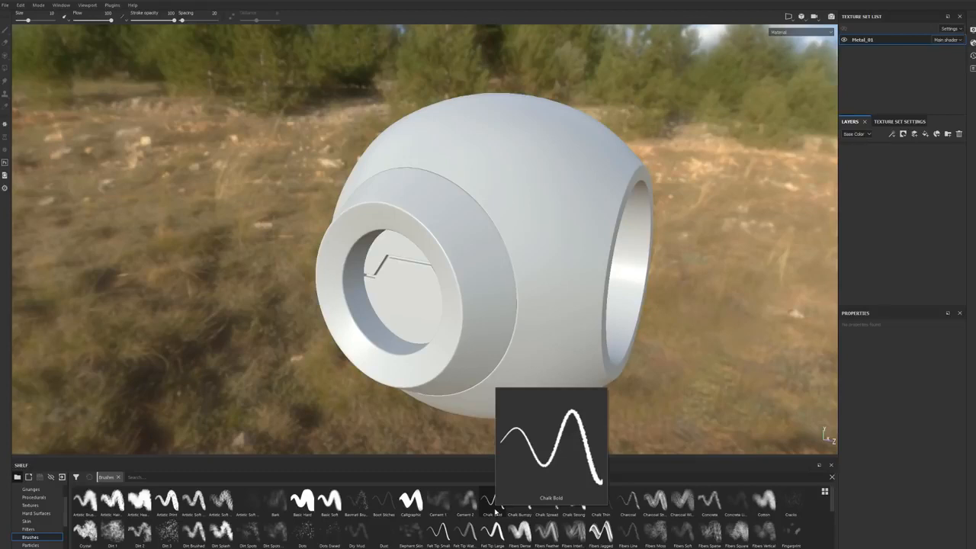
pyautogui.scroll(-1, 38, 524)
pyautogui.click(39, 523)
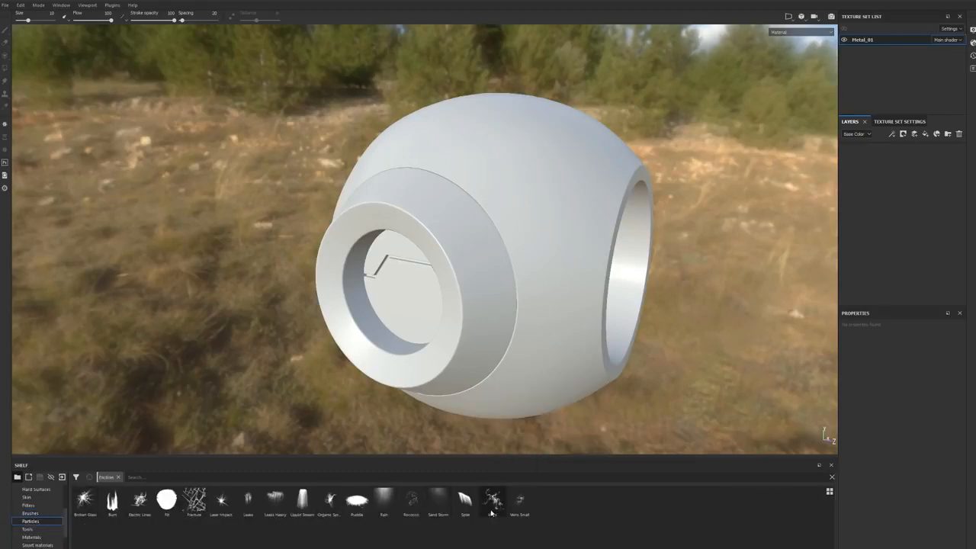
pyautogui.moveTo(87, 510)
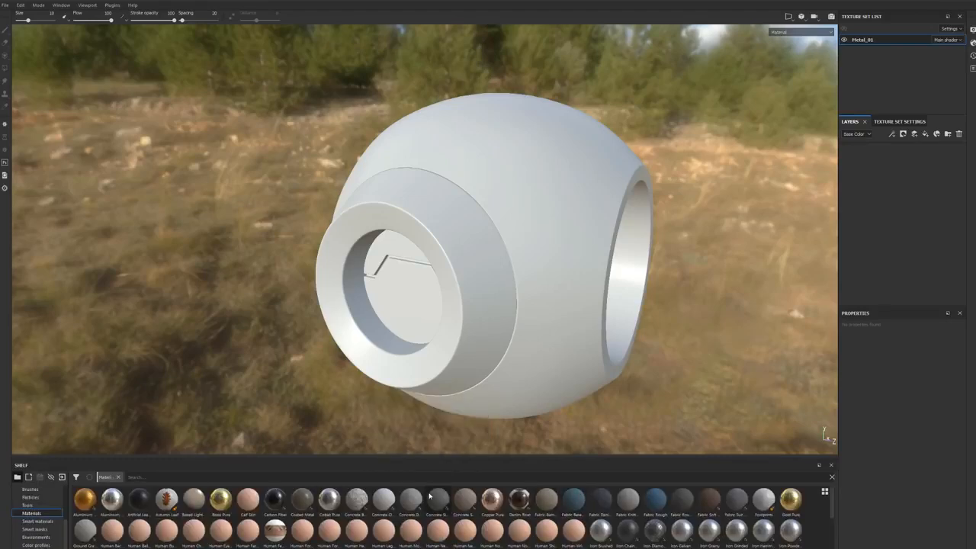
pyautogui.moveTo(249, 503)
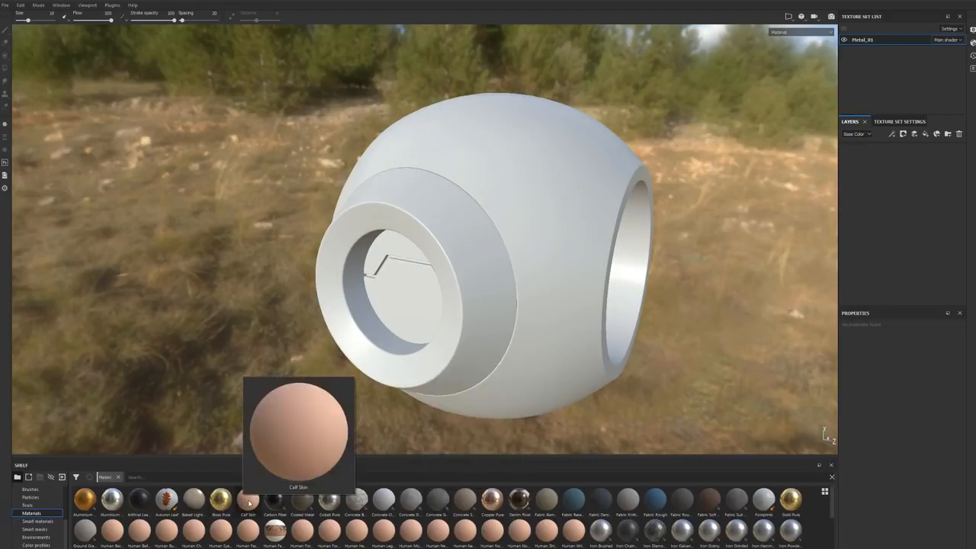
pyautogui.click(29, 521)
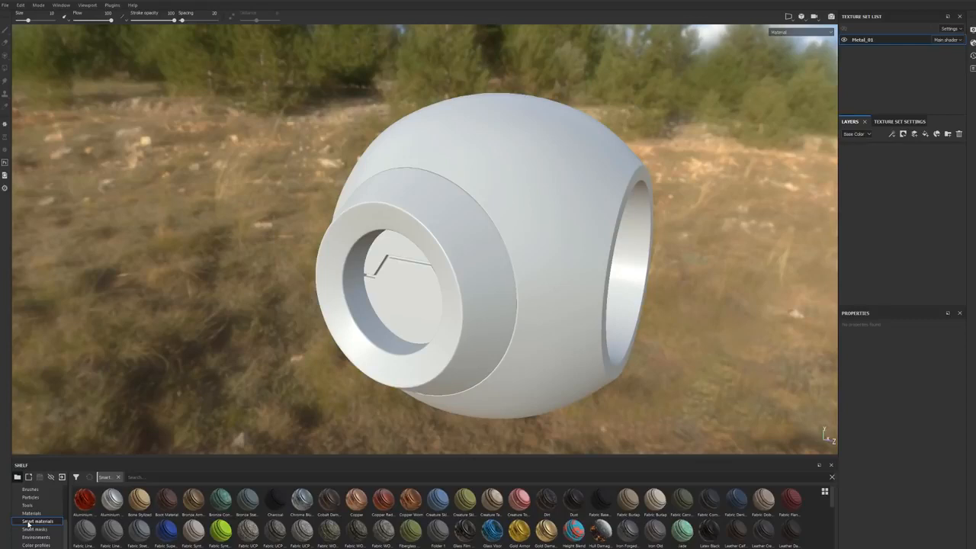
pyautogui.click(31, 528)
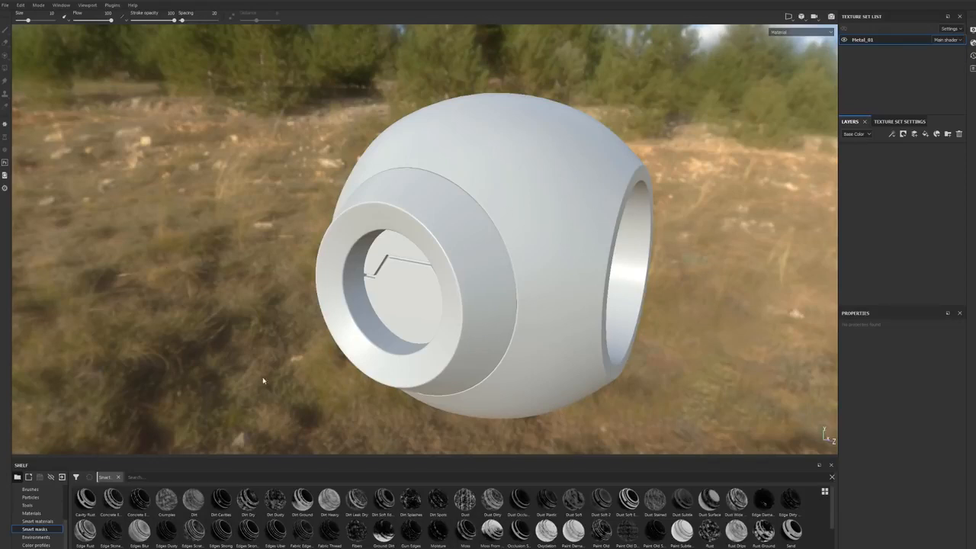
# Step: Show the shelf's environments and examine the current background surrounding the model
pyautogui.click(36, 537)
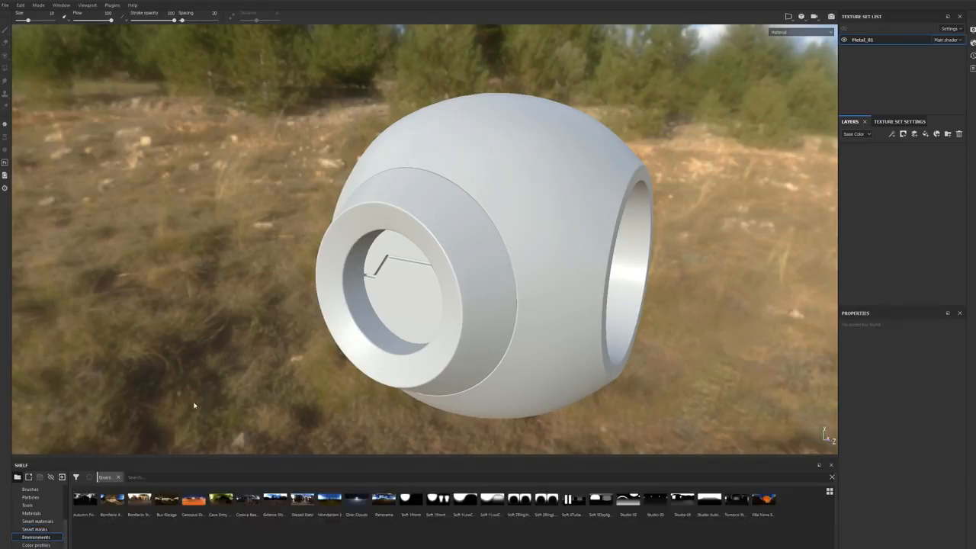
pyautogui.keyDown('alt'); pyautogui.moveTo(279, 275); pyautogui.dragTo(376, 253); pyautogui.keyUp('alt')
pyautogui.keyDown('alt'); pyautogui.moveTo(440, 242); pyautogui.dragTo(377, 297); pyautogui.keyUp('alt')
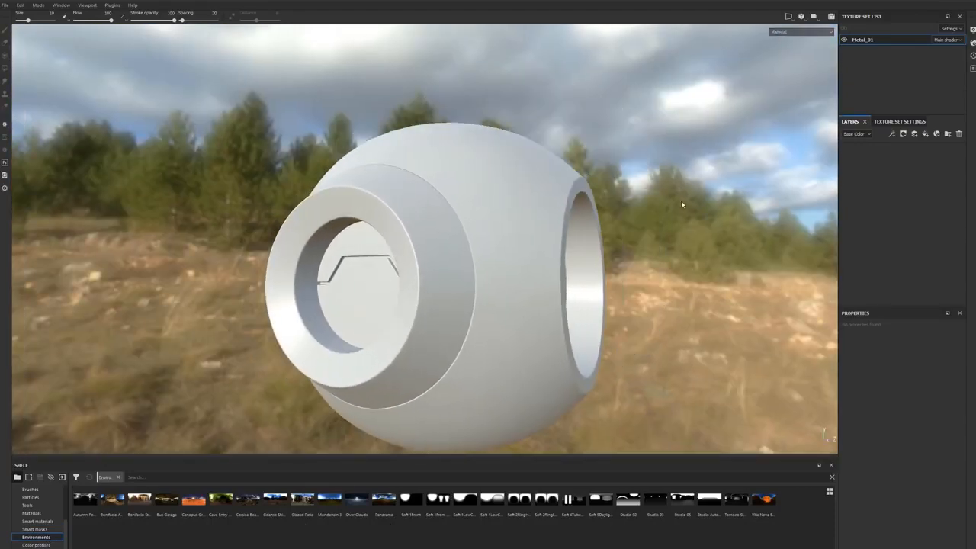
pyautogui.keyDown('shift'); pyautogui.moveTo(606, 132); pyautogui.dragTo(648, 135, button='right'); pyautogui.keyUp('shift')
pyautogui.keyDown('alt'); pyautogui.moveTo(648, 135); pyautogui.dragTo(603, 173); pyautogui.keyUp('alt')
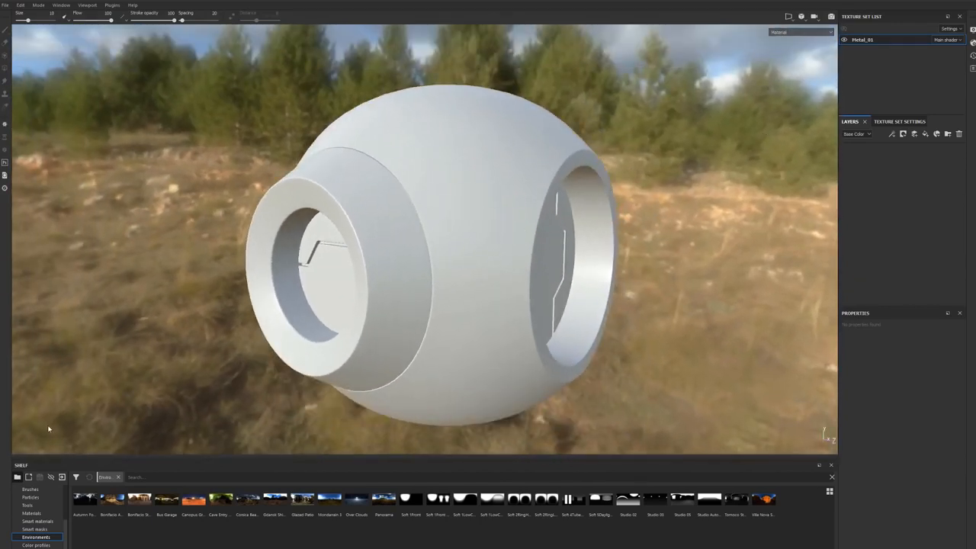
# Step: Apply the Canopus desert environment to the scene and check its lighting on the model
pyautogui.moveTo(194, 502); pyautogui.dragTo(159, 325)
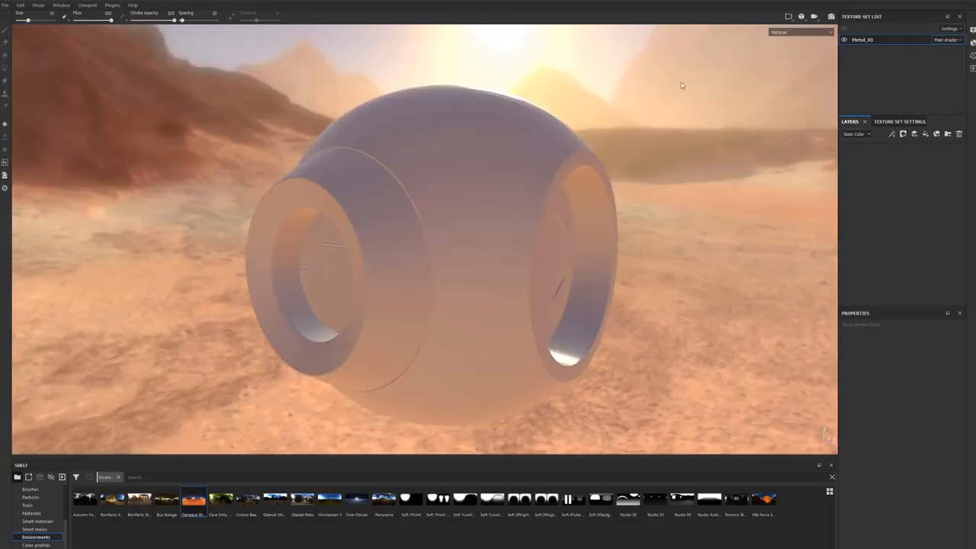
pyautogui.keyDown('alt'); pyautogui.moveTo(431, 227); pyautogui.dragTo(644, 148); pyautogui.keyUp('alt')
pyautogui.keyDown('shift'); pyautogui.moveTo(644, 148); pyautogui.dragTo(616, 150, button='right'); pyautogui.keyUp('shift')
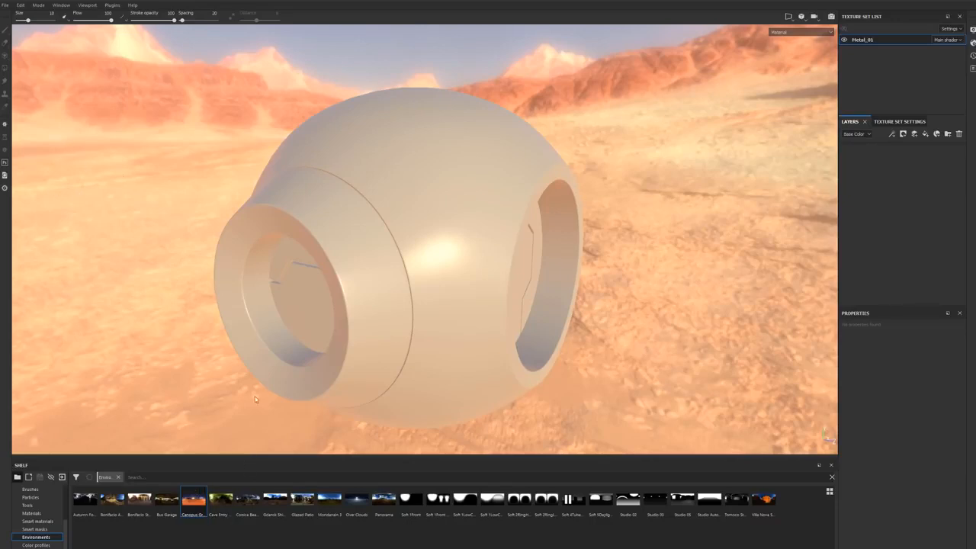
# Step: Try the Cave Entry forest environment around the model, and switch the scene to the Panorama environment
pyautogui.moveTo(221, 500); pyautogui.dragTo(476, 378)
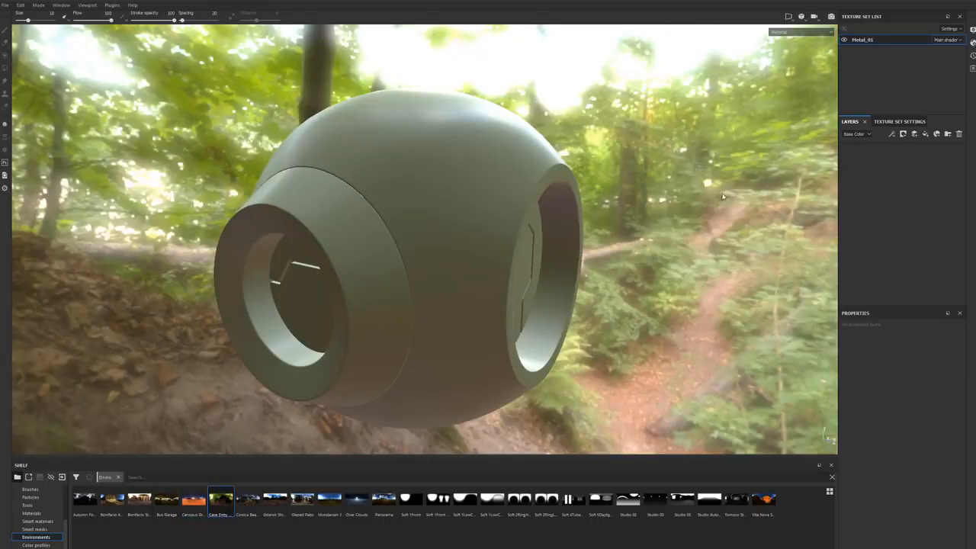
pyautogui.keyDown('alt'); pyautogui.moveTo(399, 165); pyautogui.dragTo(435, 255); pyautogui.keyUp('alt')
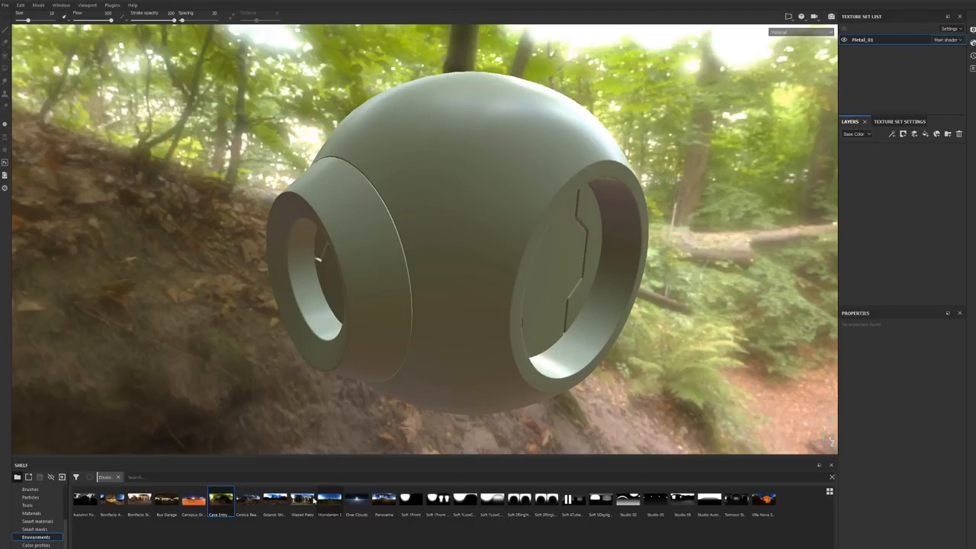
pyautogui.moveTo(383, 500); pyautogui.dragTo(145, 301)
pyautogui.keyDown('alt'); pyautogui.moveTo(220, 330); pyautogui.dragTo(445, 358); pyautogui.keyUp('alt')
# Step: Try the second Soft 1Front studio environment on the model, and restore the Panorama environment
pyautogui.moveTo(433, 496); pyautogui.dragTo(662, 242)
pyautogui.keyDown('shift'); pyautogui.moveTo(661, 242); pyautogui.dragTo(643, 218, button='right'); pyautogui.keyUp('shift')
pyautogui.keyDown('alt'); pyautogui.moveTo(643, 219); pyautogui.dragTo(653, 253); pyautogui.keyUp('alt')
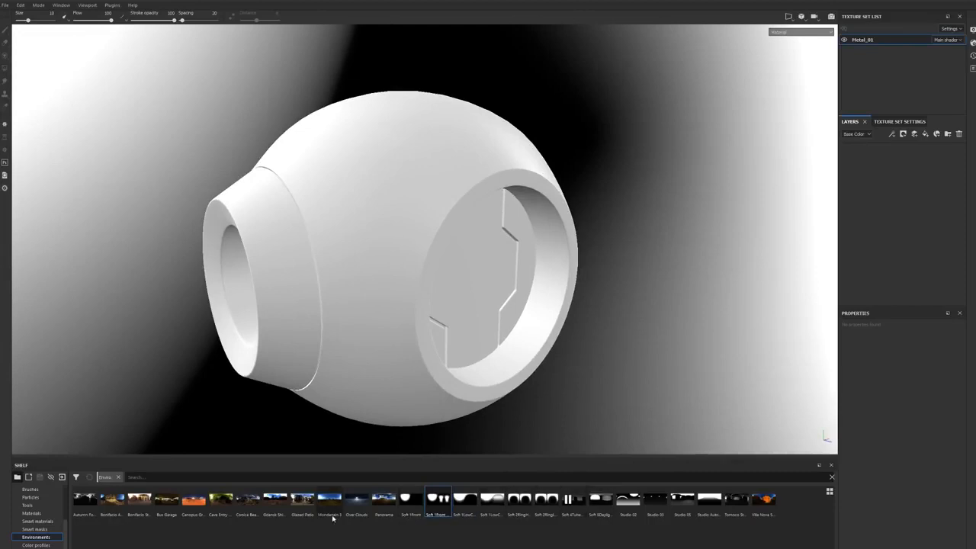
pyautogui.moveTo(390, 509); pyautogui.dragTo(52, 344)
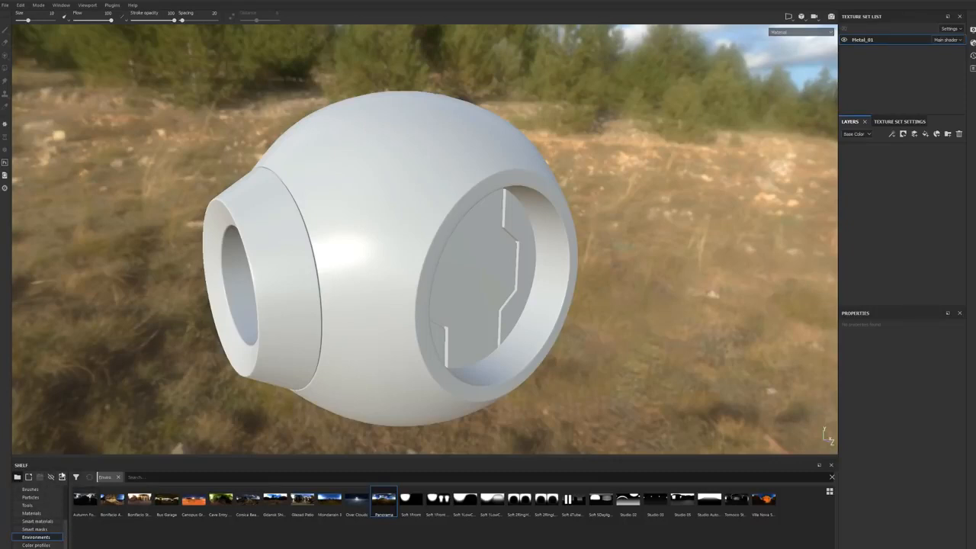
# Step: Search the shelf's environments for "panorama"
pyautogui.scroll(3, 63, 517)
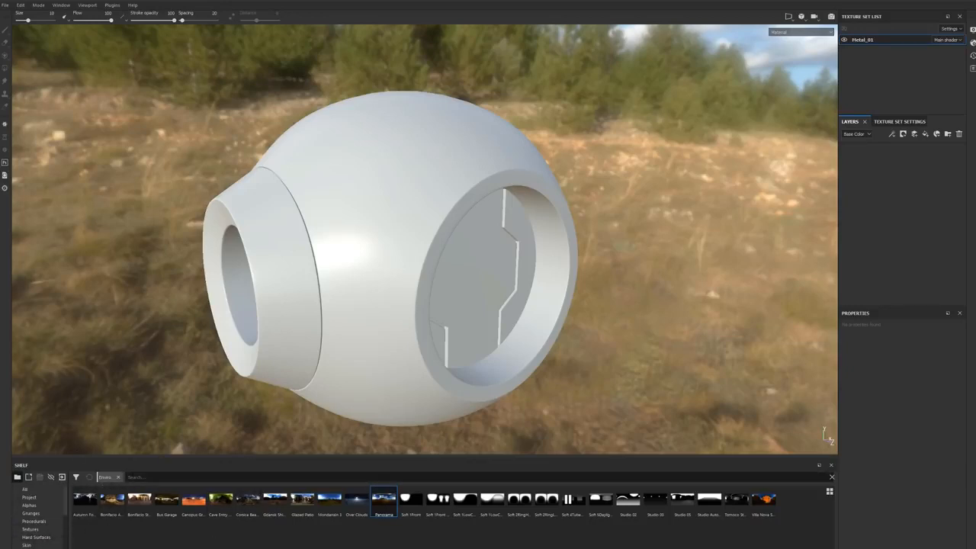
pyautogui.write('p')
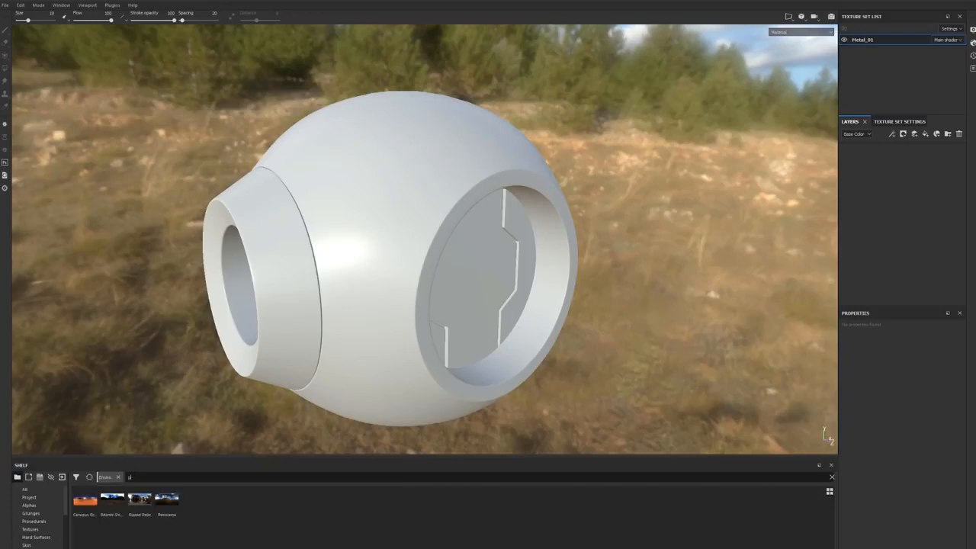
pyautogui.write('anorama')
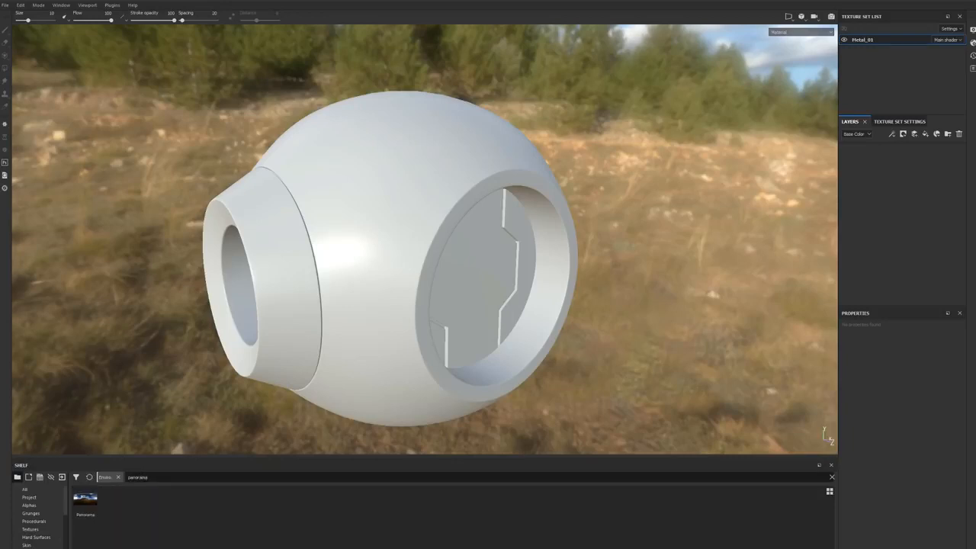
# Step: Search the shelf's alphas for "panorama", and bring back the full Alphas listing
pyautogui.click(34, 506)
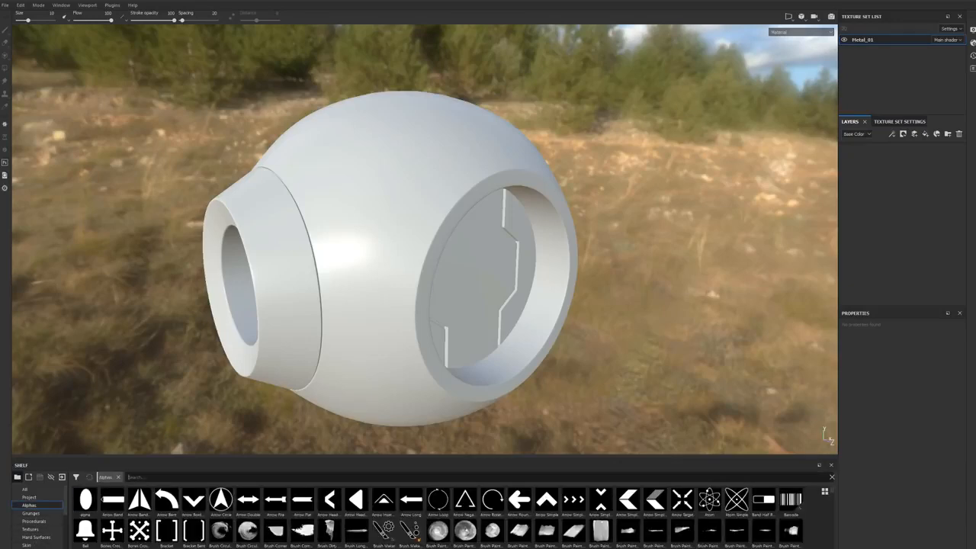
pyautogui.write('panorama')
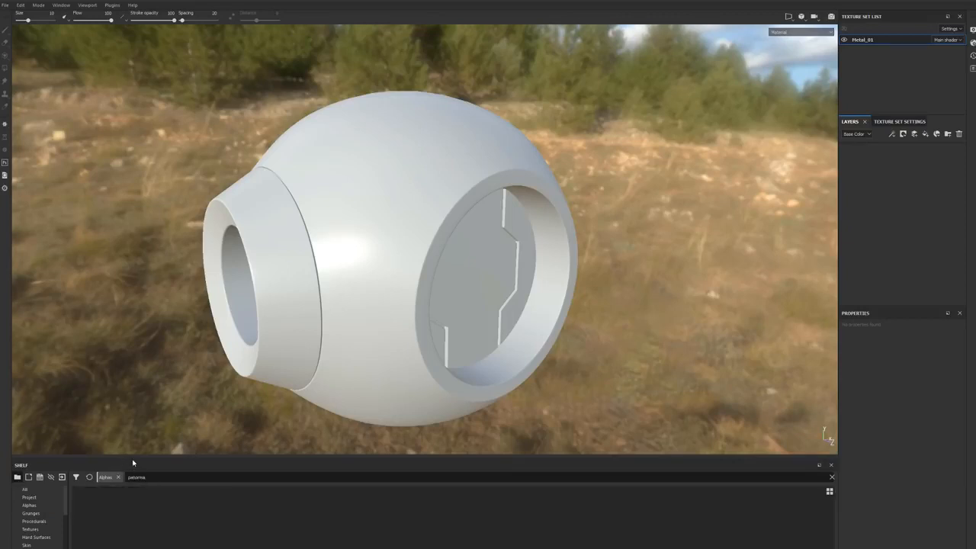
pyautogui.click(34, 506)
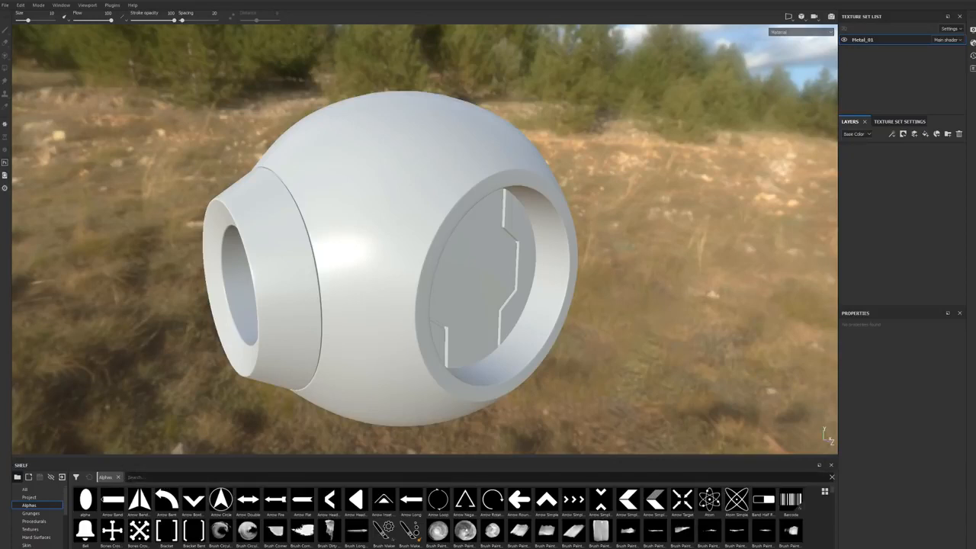
# Step: Remove the Alphas filter from the shelf, and browse the Hard Surfaces and Grunges categories
pyautogui.click(119, 477)
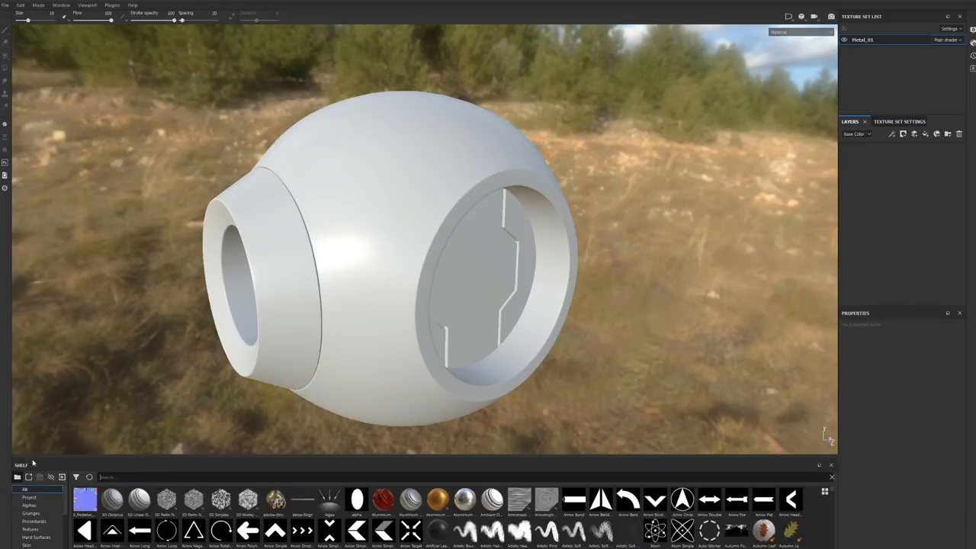
pyautogui.click(36, 537)
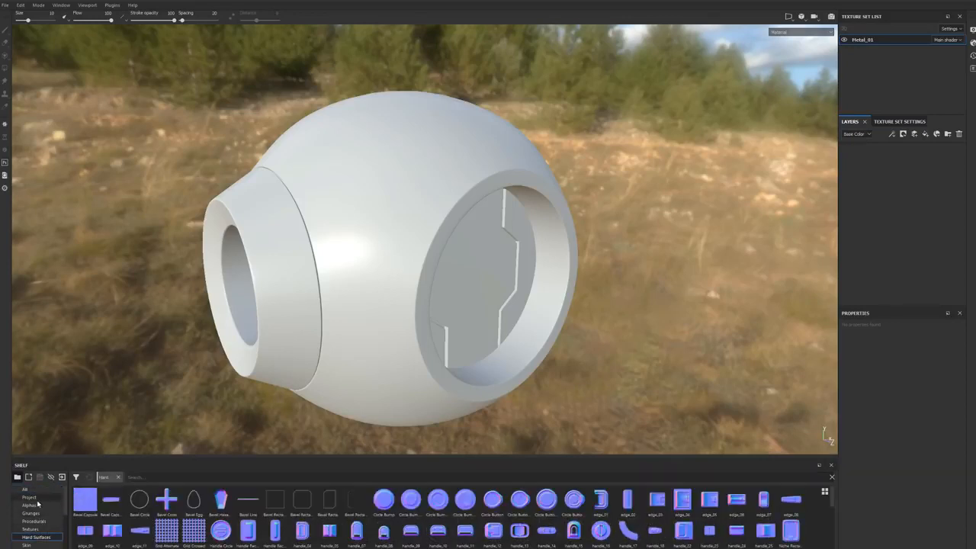
pyautogui.click(31, 513)
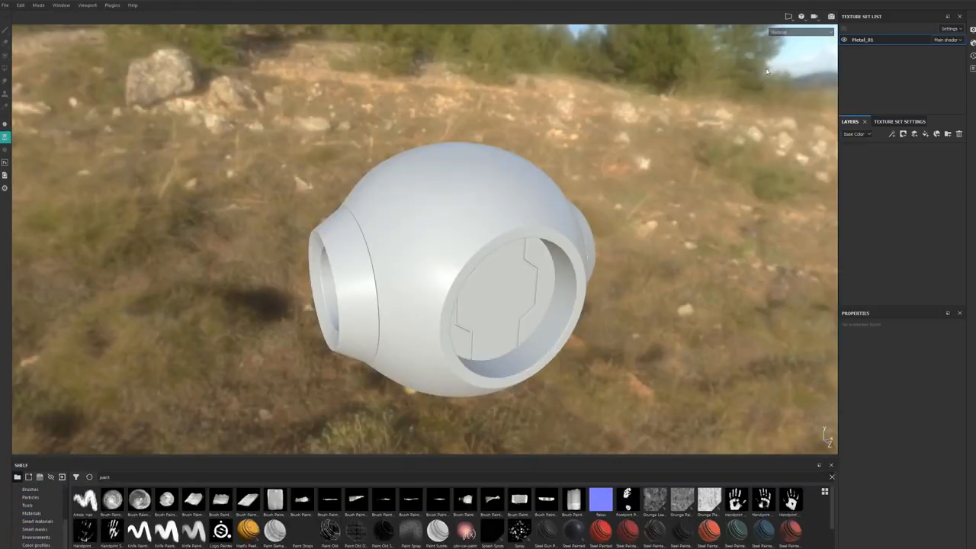
# Step: Add a fill layer to the Metal_01 texture set
pyautogui.doubleClick(866, 40)
pyautogui.doubleClick(854, 40)
pyautogui.click(925, 135)
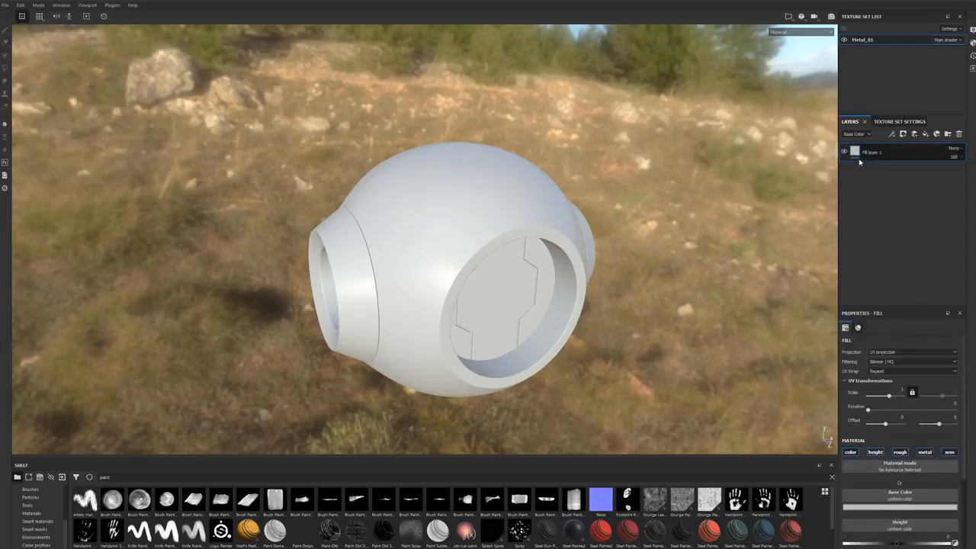
# Step: Turn off the fill layer's color, roughness, metallic and normal channels, leaving only height enabled
pyautogui.keyDown('alt'); pyautogui.moveTo(686, 371); pyautogui.dragTo(692, 334); pyautogui.keyUp('alt')
pyautogui.keyDown('alt'); pyautogui.moveTo(692, 334); pyautogui.dragTo(707, 260, button='middle'); pyautogui.keyUp('alt')
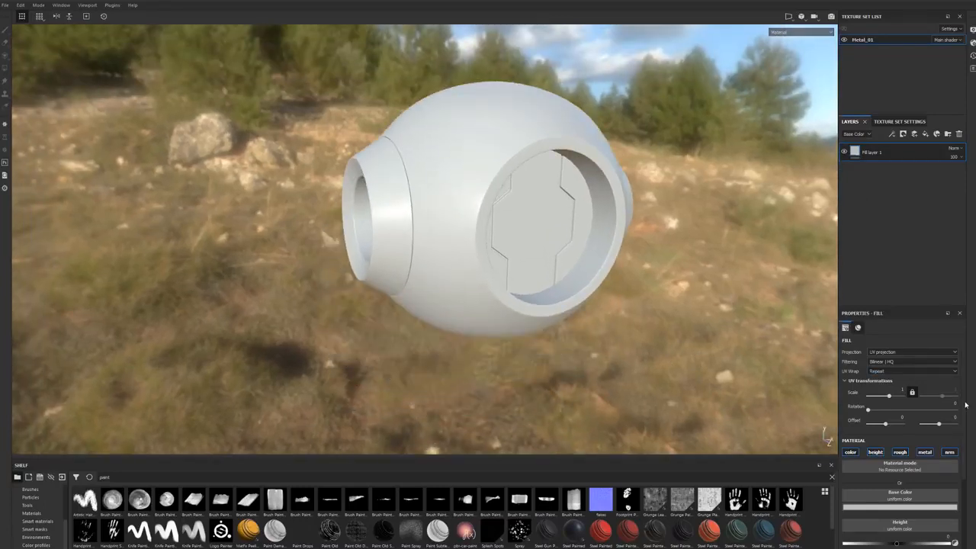
pyautogui.scroll(-2, 965, 407)
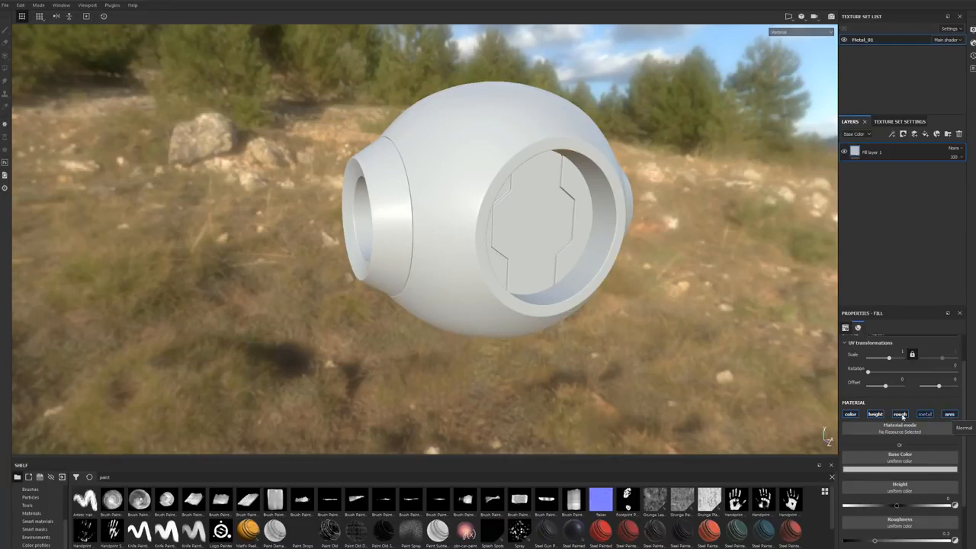
pyautogui.click(850, 414)
pyautogui.click(900, 414)
pyautogui.click(925, 414)
pyautogui.click(950, 414)
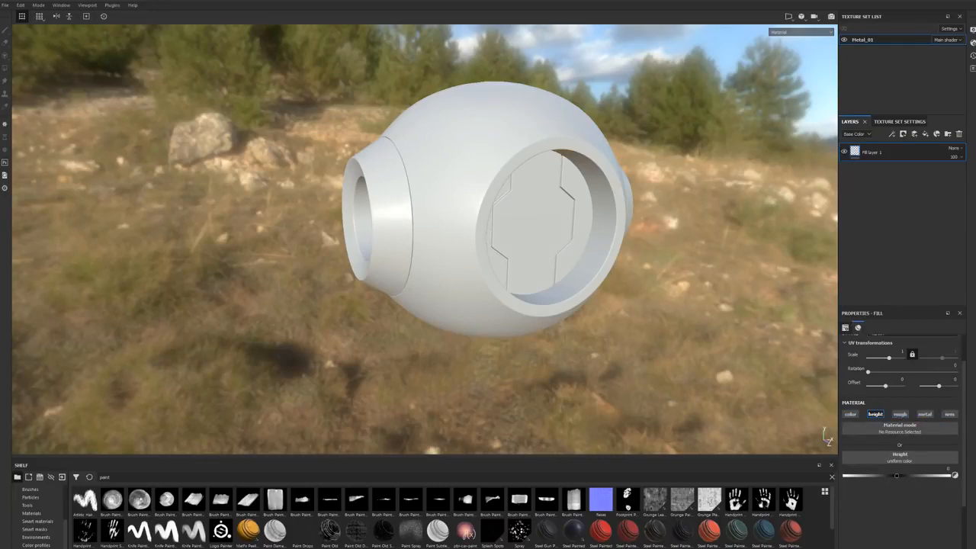
# Step: Turn the fill layer's color channel back on and disable its height channel
pyautogui.keyDown('alt'); pyautogui.moveTo(728, 324); pyautogui.dragTo(828, 377); pyautogui.keyUp('alt')
pyautogui.click(851, 414)
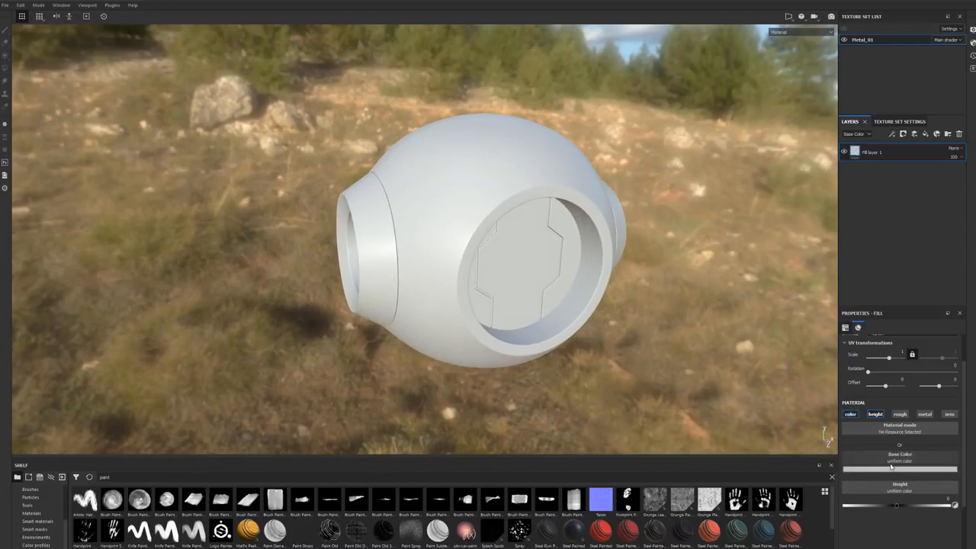
pyautogui.click(875, 414)
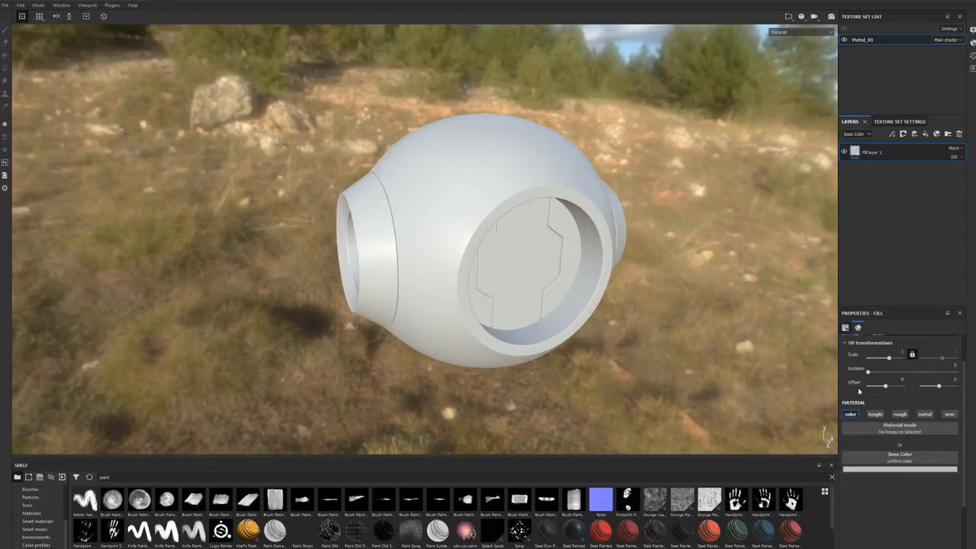
# Step: Try a red base color on the fill layer, and settle on a medium green
pyautogui.click(902, 470)
pyautogui.click(942, 417)
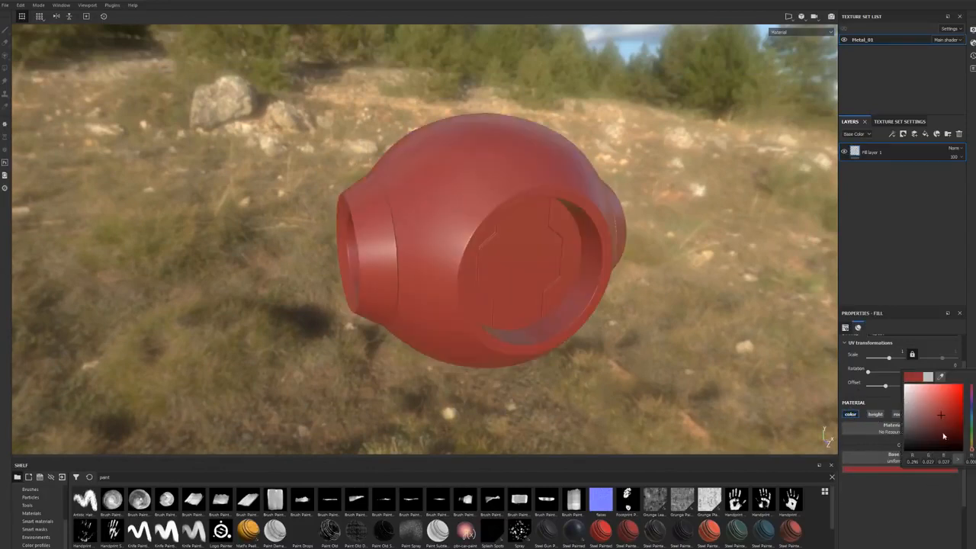
pyautogui.moveTo(942, 417); pyautogui.dragTo(950, 418)
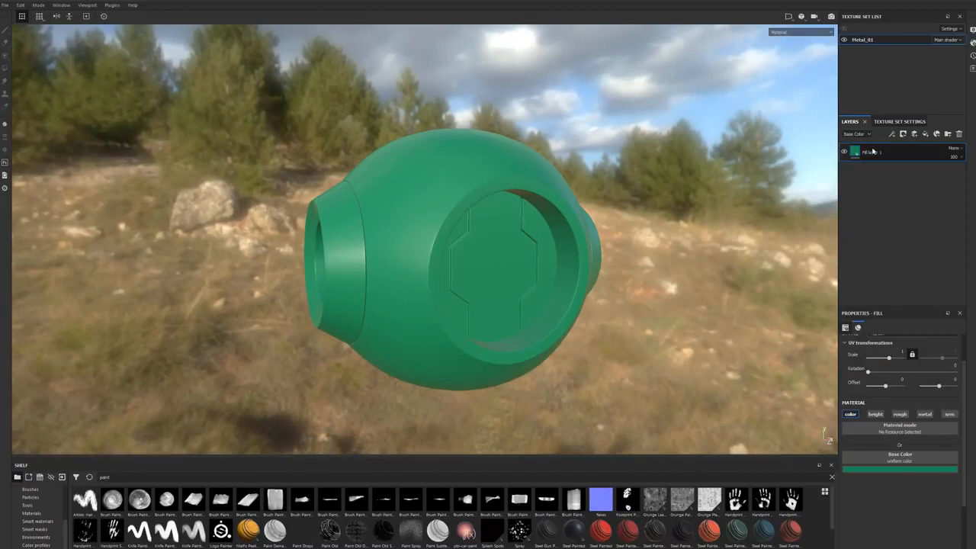
# Step: Try enabling the fill layer's height, roughness and metallic channels, and return to the color channel alone
pyautogui.click(873, 413)
pyautogui.click(901, 414)
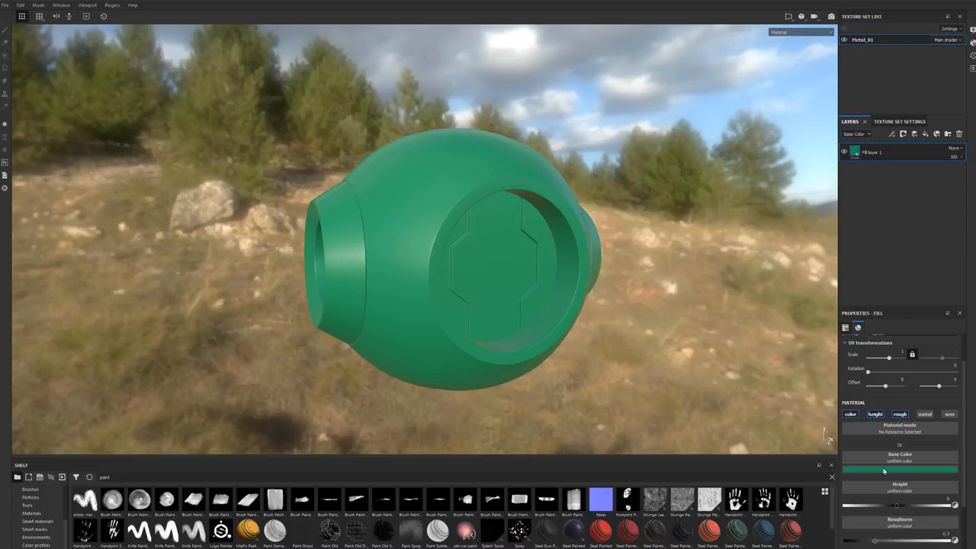
pyautogui.click(929, 417)
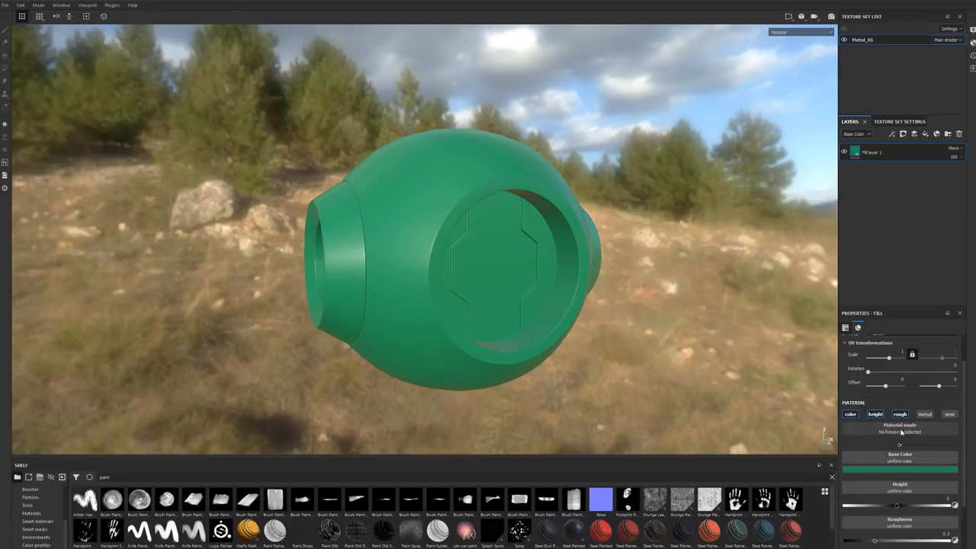
pyautogui.click(900, 415)
pyautogui.click(876, 414)
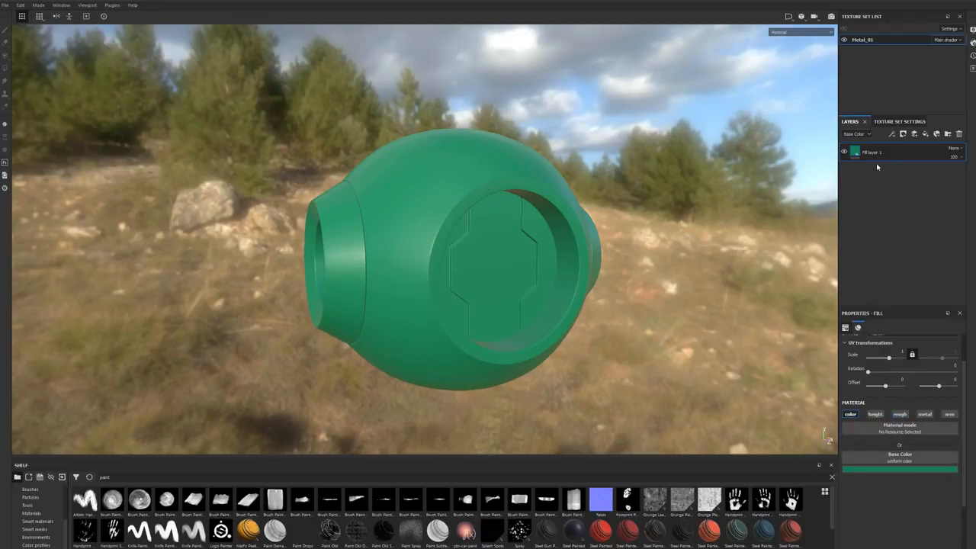
# Step: Add a paint layer above the green fill and paint a short white diagonal stroke on the sphere's upper surface
pyautogui.click(914, 135)
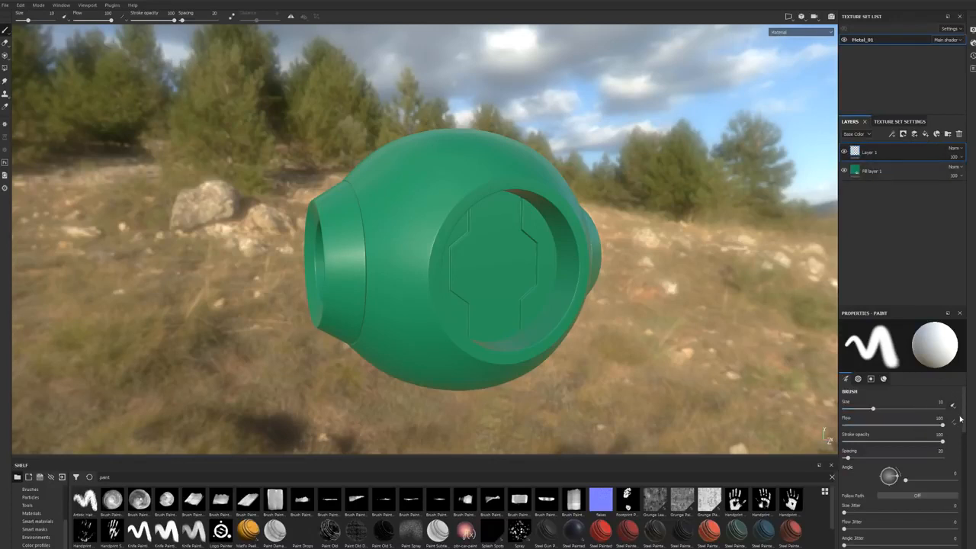
pyautogui.keyDown('alt'); pyautogui.moveTo(733, 146); pyautogui.dragTo(749, 221); pyautogui.keyUp('alt')
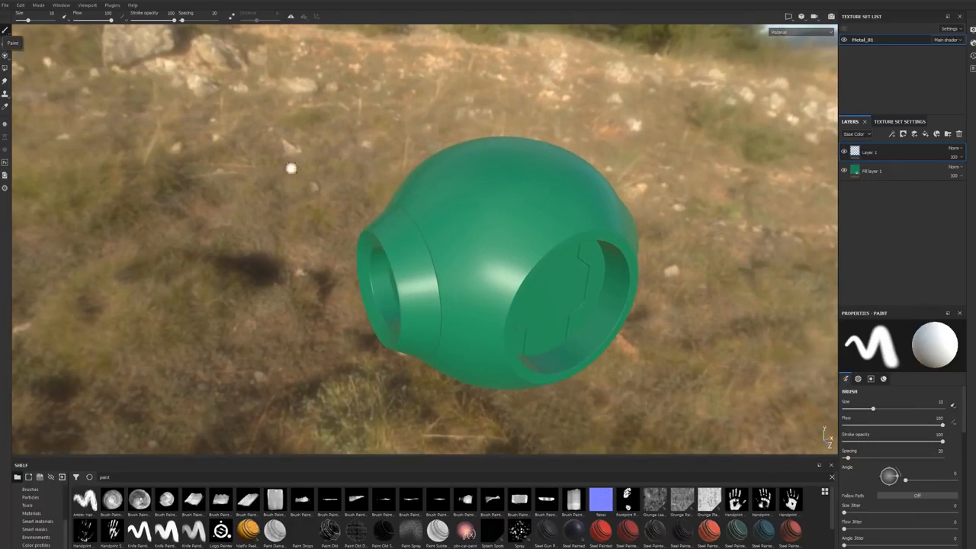
pyautogui.moveTo(546, 176); pyautogui.dragTo(490, 245)
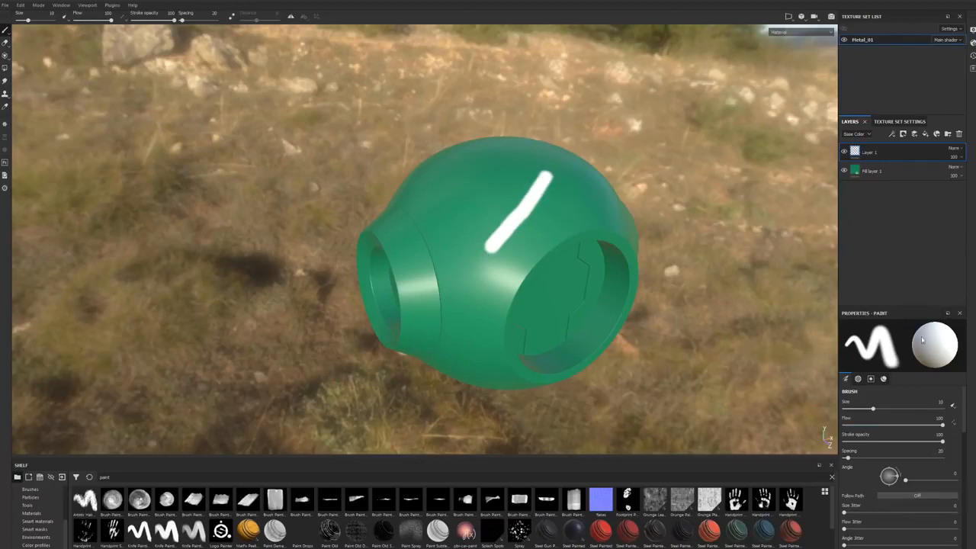
# Step: Set the paint brush's base color to red and paint a second diagonal stroke beside the white one
pyautogui.scroll(-8, 957, 442)
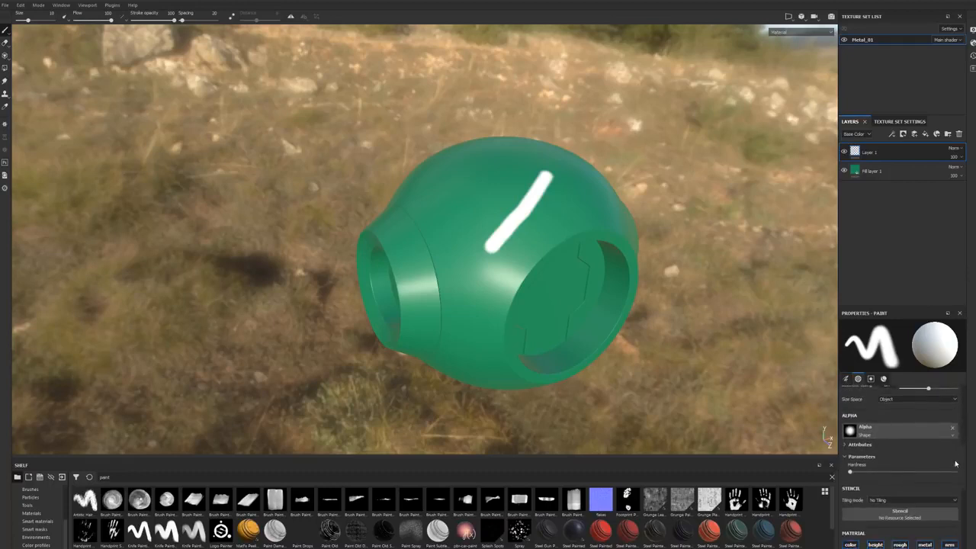
pyautogui.scroll(-2, 946, 488)
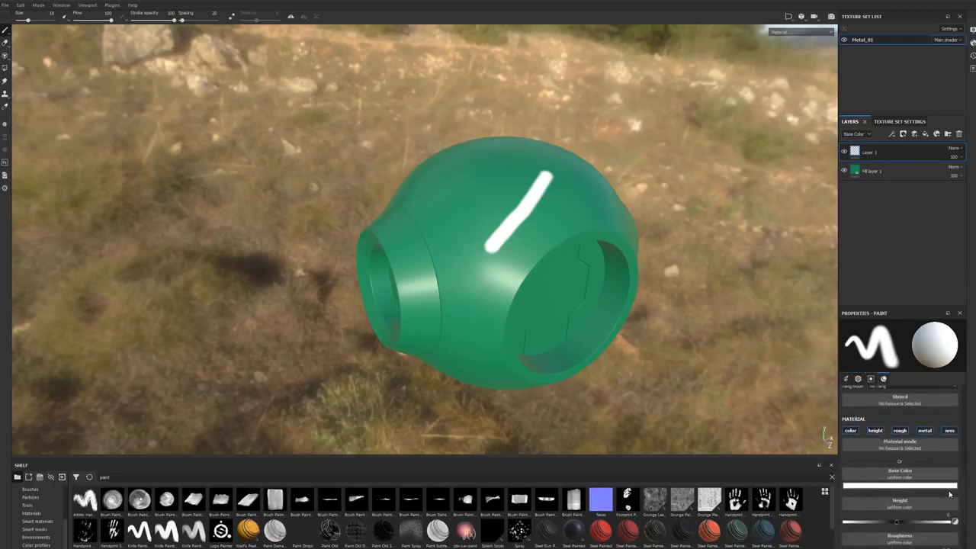
pyautogui.click(899, 486)
pyautogui.moveTo(945, 413); pyautogui.dragTo(949, 420)
pyautogui.moveTo(501, 157)
pyautogui.mouseDown()
pyautogui.moveTo(469, 183)
pyautogui.moveTo(449, 229)
pyautogui.mouseUp()
pyautogui.moveTo(505, 305)
pyautogui.keyDown('alt'); pyautogui.mouseDown()
pyautogui.moveTo(515, 222)
pyautogui.moveTo(550, 275)
pyautogui.moveTo(584, 265)
pyautogui.moveTo(533, 250)
pyautogui.moveTo(544, 244)
pyautogui.moveTo(705, 241)
pyautogui.mouseUp(); pyautogui.keyUp('alt')
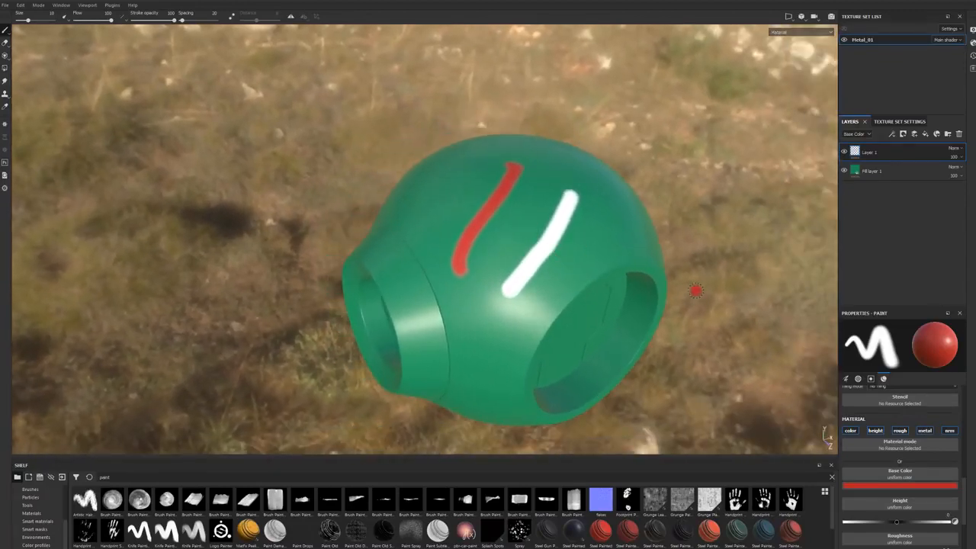
# Step: Undo the white and red strokes, and paint a red X on the sphere's upper surface
pyautogui.hotkey('ctrl', 'z')
pyautogui.moveTo(567, 161)
pyautogui.mouseDown()
pyautogui.moveTo(533, 184)
pyautogui.moveTo(492, 259)
pyautogui.mouseUp()
pyautogui.moveTo(477, 190)
pyautogui.mouseDown()
pyautogui.moveTo(583, 242)
pyautogui.moveTo(606, 225)
pyautogui.moveTo(568, 207)
pyautogui.moveTo(581, 220)
pyautogui.mouseUp()
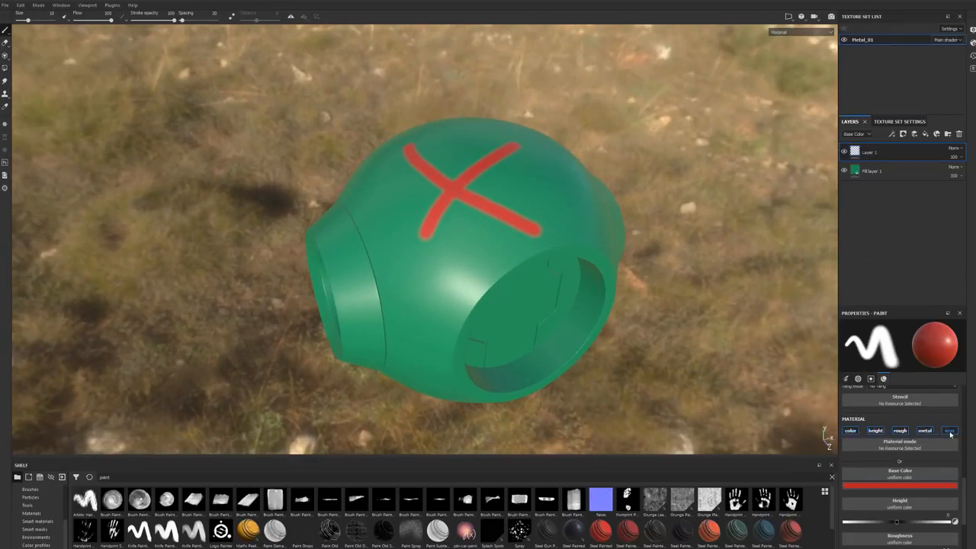
# Step: Limit the brush to color and height with a height of about -0.33, and undo both strokes of the red X
pyautogui.click(925, 431)
pyautogui.click(899, 431)
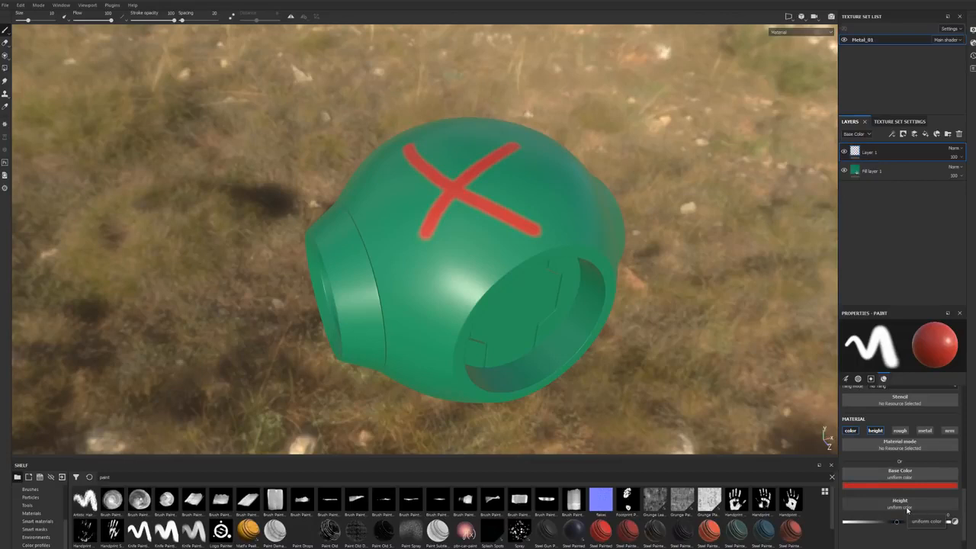
pyautogui.hotkey('ctrl', 'z')
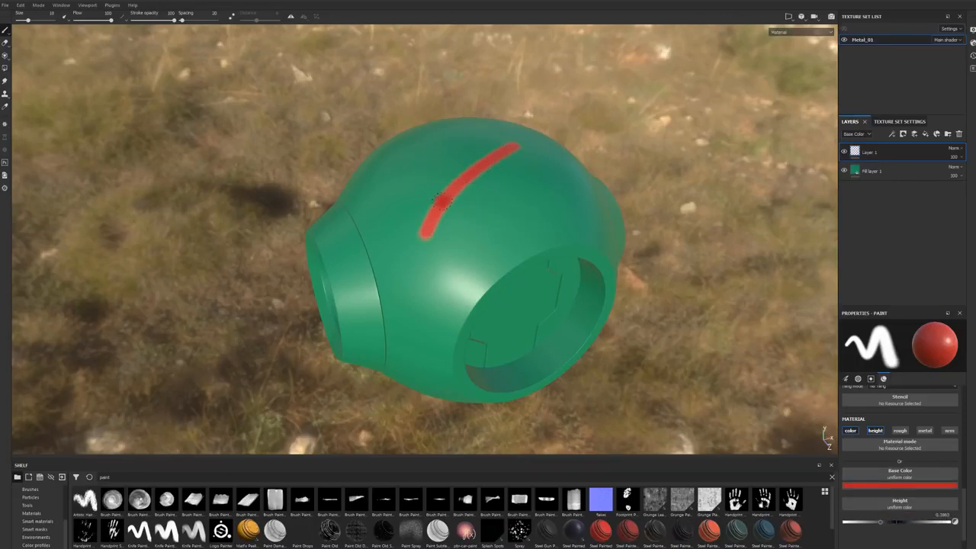
pyautogui.hotkey('ctrl', 'z')
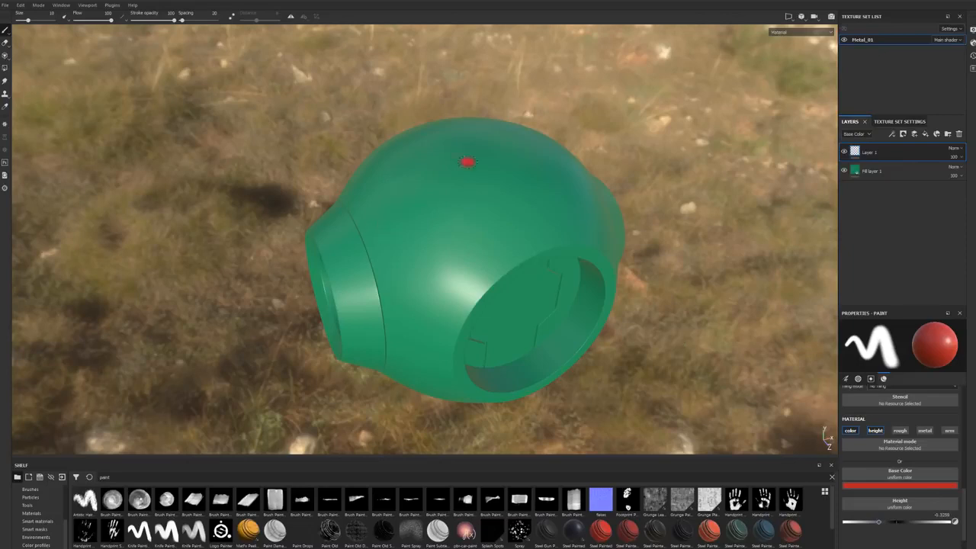
# Step: Paint a recessed red X from two crossing strokes on the sphere's upper surface
pyautogui.moveTo(497, 143); pyautogui.dragTo(440, 250)
pyautogui.scroll(-2, 520, 222)
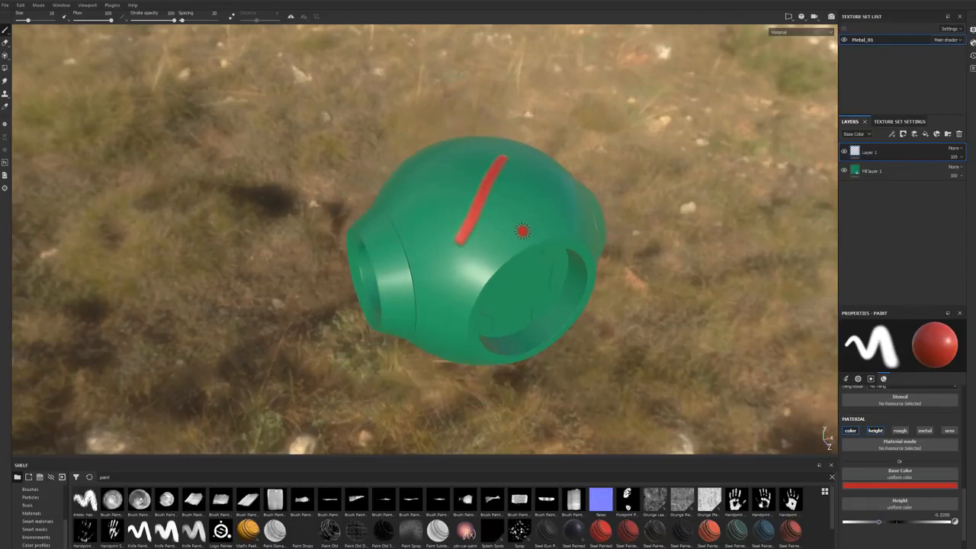
pyautogui.scroll(6, 523, 235)
pyautogui.moveTo(525, 238)
pyautogui.keyDown('alt'); pyautogui.mouseDown()
pyautogui.moveTo(508, 237)
pyautogui.moveTo(514, 294)
pyautogui.moveTo(529, 280)
pyautogui.mouseUp(); pyautogui.keyUp('alt')
pyautogui.moveTo(287, 154); pyautogui.dragTo(551, 217)
pyautogui.moveTo(497, 214)
pyautogui.keyDown('alt'); pyautogui.mouseDown()
pyautogui.moveTo(492, 222)
pyautogui.moveTo(523, 254)
pyautogui.moveTo(493, 318)
pyautogui.mouseUp(); pyautogui.keyUp('alt')
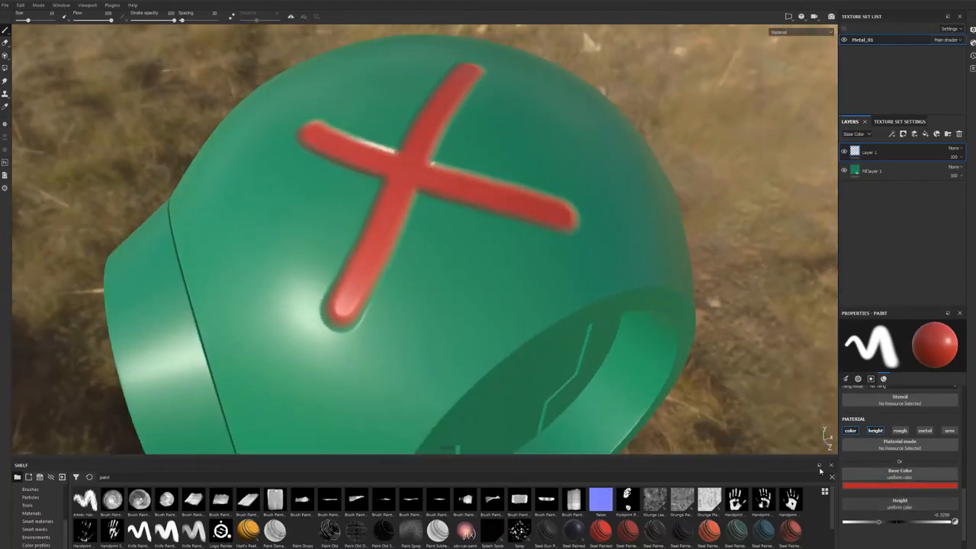
# Step: Examine the recessed red X on the model from several angles and distances
pyautogui.scroll(-5, 563, 376)
pyautogui.keyDown('alt'); pyautogui.moveTo(586, 375); pyautogui.dragTo(579, 369); pyautogui.keyUp('alt')
pyautogui.keyDown('alt'); pyautogui.moveTo(580, 369); pyautogui.dragTo(562, 310, button='middle'); pyautogui.keyUp('alt')
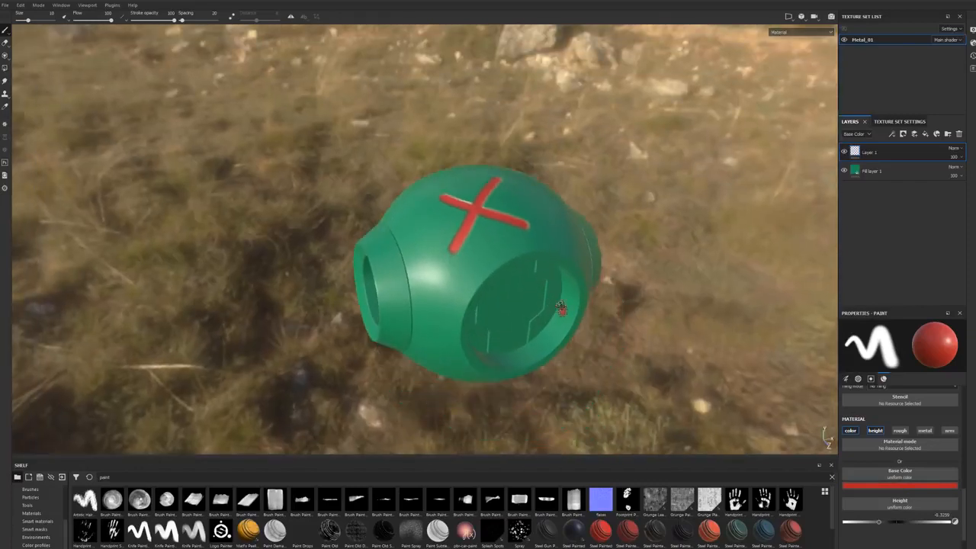
pyautogui.keyDown('alt'); pyautogui.moveTo(563, 310); pyautogui.dragTo(533, 286); pyautogui.keyUp('alt')
pyautogui.keyDown('alt'); pyautogui.moveTo(534, 286); pyautogui.dragTo(769, 264, button='right'); pyautogui.keyUp('alt')
pyautogui.keyDown('alt'); pyautogui.moveTo(769, 264); pyautogui.dragTo(769, 302, button='middle'); pyautogui.keyUp('alt')
pyautogui.keyDown('alt'); pyautogui.moveTo(768, 302); pyautogui.dragTo(620, 340); pyautogui.keyUp('alt')
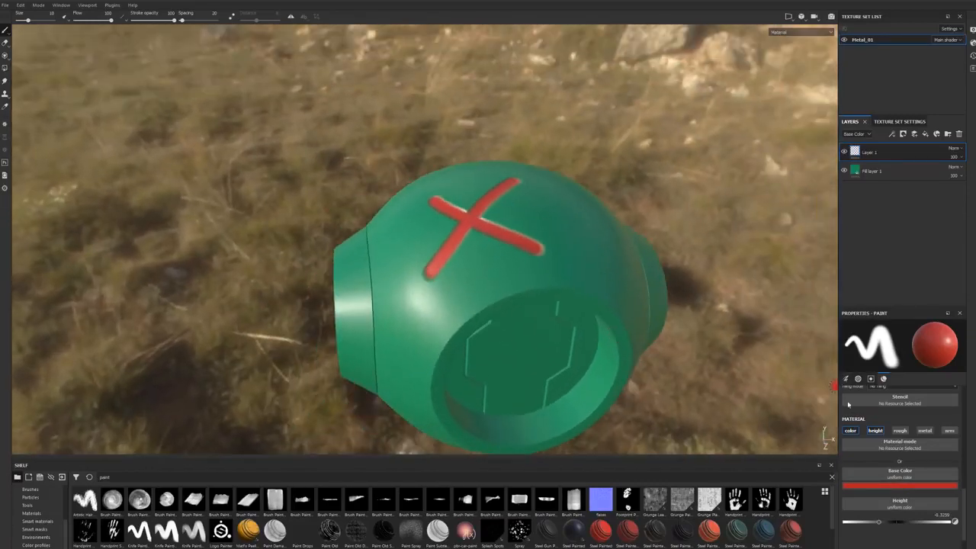
# Step: Add the roughness channel to the brush's color and height channels, and set the roughness to 0
pyautogui.click(901, 431)
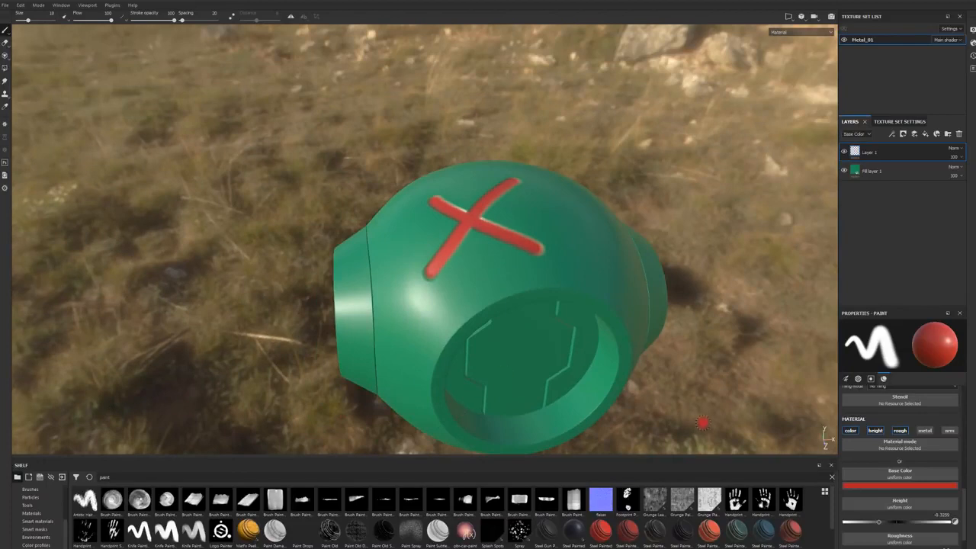
pyautogui.keyDown('alt'); pyautogui.moveTo(474, 364); pyautogui.dragTo(520, 344); pyautogui.keyUp('alt')
pyautogui.keyDown('alt'); pyautogui.moveTo(520, 344); pyautogui.dragTo(569, 301, button='middle'); pyautogui.keyUp('alt')
pyautogui.keyDown('alt'); pyautogui.moveTo(569, 301); pyautogui.dragTo(572, 333); pyautogui.keyUp('alt')
pyautogui.scroll(-2, 883, 516)
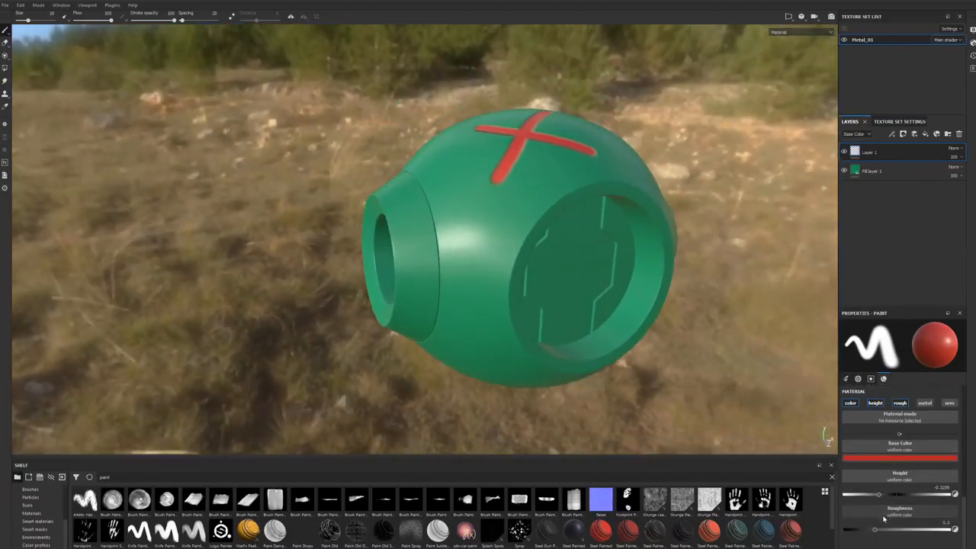
pyautogui.keyDown('alt'); pyautogui.moveTo(553, 250); pyautogui.dragTo(579, 261); pyautogui.keyUp('alt')
pyautogui.keyDown('alt'); pyautogui.moveTo(579, 261); pyautogui.dragTo(600, 304, button='middle'); pyautogui.keyUp('alt')
pyautogui.keyDown('alt'); pyautogui.moveTo(599, 304); pyautogui.dragTo(616, 269); pyautogui.keyUp('alt')
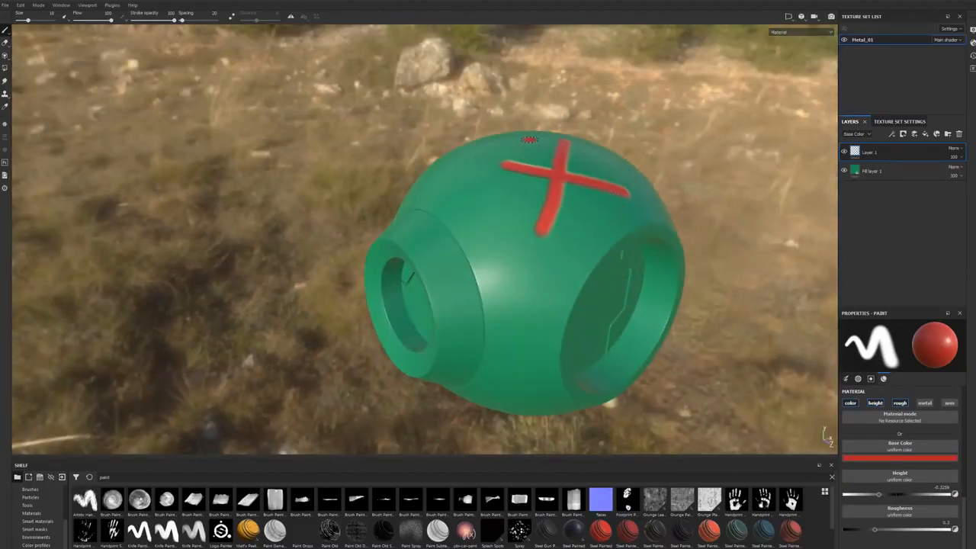
pyautogui.keyDown('alt'); pyautogui.moveTo(537, 178); pyautogui.dragTo(526, 193); pyautogui.keyUp('alt')
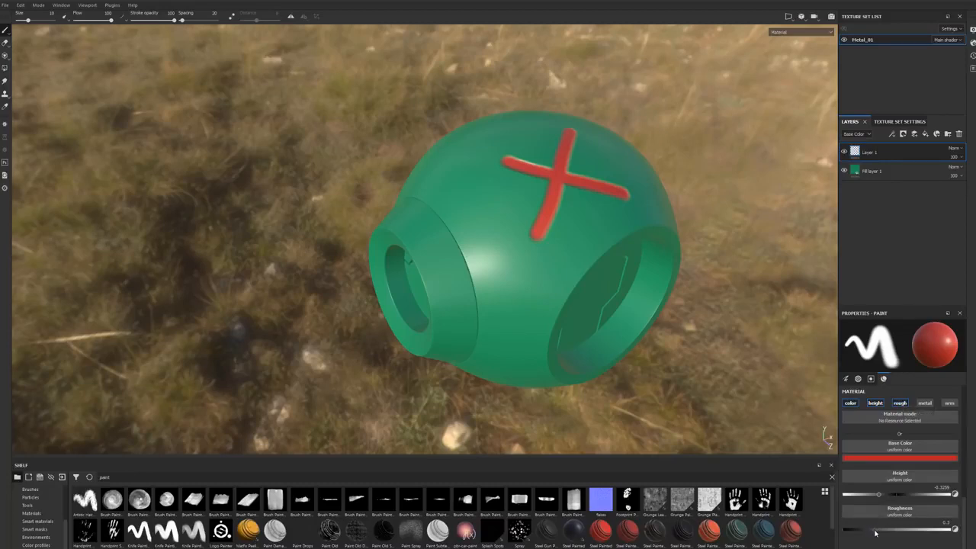
pyautogui.moveTo(861, 530); pyautogui.dragTo(834, 533)
# Step: Paint a glossy recessed red stroke ending in a filled patch beside the red X, and inspect its reflections
pyautogui.moveTo(478, 207)
pyautogui.mouseDown()
pyautogui.moveTo(524, 279)
pyautogui.moveTo(509, 319)
pyautogui.mouseUp()
pyautogui.scroll(-3, 536, 290)
pyautogui.scroll(5, 536, 295)
pyautogui.scroll(3, 536, 295)
pyautogui.keyDown('alt'); pyautogui.moveTo(481, 233); pyautogui.dragTo(465, 312, button='middle'); pyautogui.keyUp('alt')
pyautogui.moveTo(464, 312)
pyautogui.keyDown('alt'); pyautogui.mouseDown()
pyautogui.moveTo(422, 270)
pyautogui.moveTo(462, 271)
pyautogui.moveTo(521, 316)
pyautogui.moveTo(516, 279)
pyautogui.moveTo(517, 299)
pyautogui.mouseUp(); pyautogui.keyUp('alt')
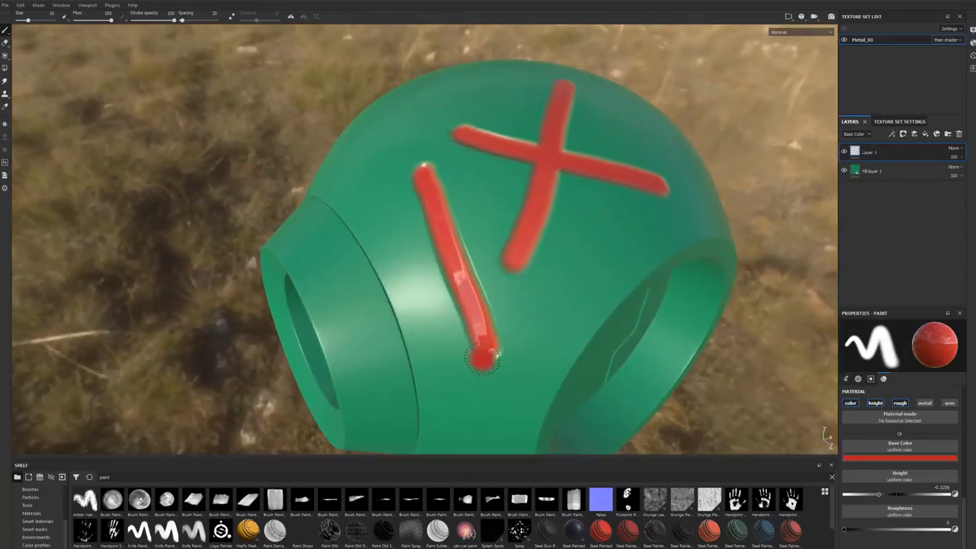
pyautogui.moveTo(481, 215)
pyautogui.keyDown('alt'); pyautogui.mouseDown()
pyautogui.moveTo(506, 245)
pyautogui.moveTo(495, 236)
pyautogui.moveTo(509, 233)
pyautogui.moveTo(503, 257)
pyautogui.moveTo(530, 257)
pyautogui.moveTo(467, 270)
pyautogui.mouseUp(); pyautogui.keyUp('alt')
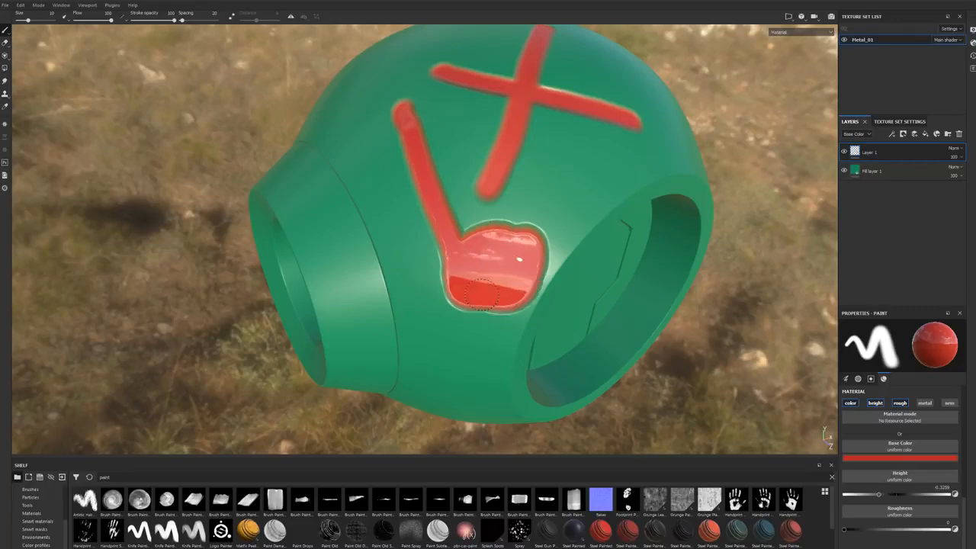
pyautogui.keyDown('alt'); pyautogui.moveTo(520, 238); pyautogui.dragTo(461, 249); pyautogui.keyUp('alt')
pyautogui.keyDown('alt'); pyautogui.moveTo(521, 269); pyautogui.dragTo(366, 288); pyautogui.keyUp('alt')
pyautogui.keyDown('alt'); pyautogui.moveTo(603, 287); pyautogui.dragTo(536, 289); pyautogui.keyUp('alt')
pyautogui.keyDown('alt'); pyautogui.moveTo(662, 272); pyautogui.dragTo(549, 264, button='right'); pyautogui.keyUp('alt')
pyautogui.keyDown('alt'); pyautogui.moveTo(549, 263); pyautogui.dragTo(522, 291); pyautogui.keyUp('alt')
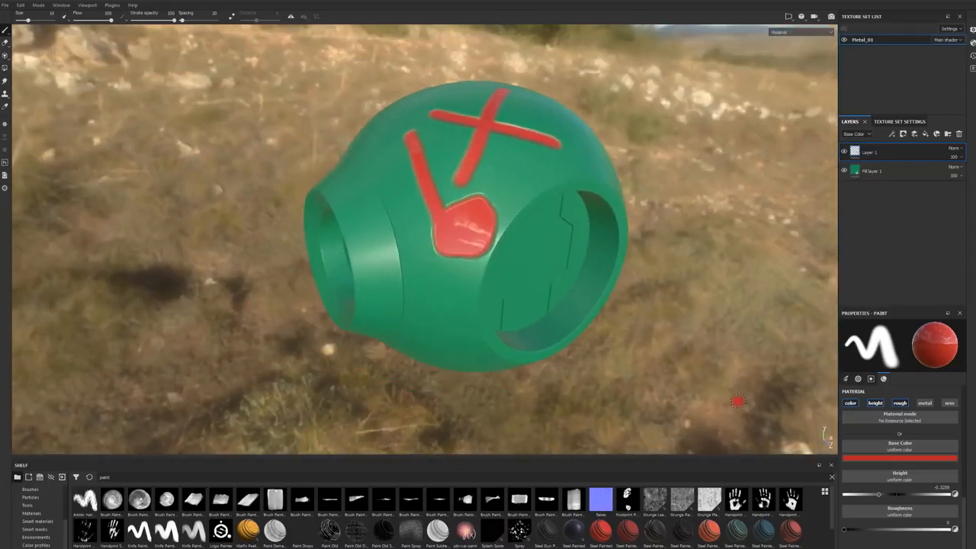
# Step: Set the brush roughness to 1 and paint a matte red patch below the glossy one for comparison
pyautogui.moveTo(846, 530); pyautogui.dragTo(947, 529)
pyautogui.keyDown('alt'); pyautogui.moveTo(706, 405); pyautogui.dragTo(655, 346); pyautogui.keyUp('alt')
pyautogui.keyDown('alt'); pyautogui.moveTo(564, 326); pyautogui.dragTo(625, 345, button='middle'); pyautogui.keyUp('alt')
pyautogui.keyDown('alt'); pyautogui.moveTo(625, 344); pyautogui.dragTo(639, 372); pyautogui.keyUp('alt')
pyautogui.moveTo(565, 313)
pyautogui.keyDown('alt'); pyautogui.mouseDown()
pyautogui.moveTo(521, 348)
pyautogui.moveTo(512, 301)
pyautogui.mouseUp(); pyautogui.keyUp('alt')
pyautogui.scroll(4, 521, 348)
pyautogui.keyDown('alt'); pyautogui.moveTo(512, 302); pyautogui.dragTo(525, 289, button='middle'); pyautogui.keyUp('alt')
pyautogui.moveTo(468, 278)
pyautogui.mouseDown()
pyautogui.moveTo(471, 326)
pyautogui.moveTo(490, 276)
pyautogui.moveTo(509, 324)
pyautogui.moveTo(488, 272)
pyautogui.mouseUp()
pyautogui.keyDown('alt'); pyautogui.moveTo(479, 318); pyautogui.dragTo(500, 336); pyautogui.keyUp('alt')
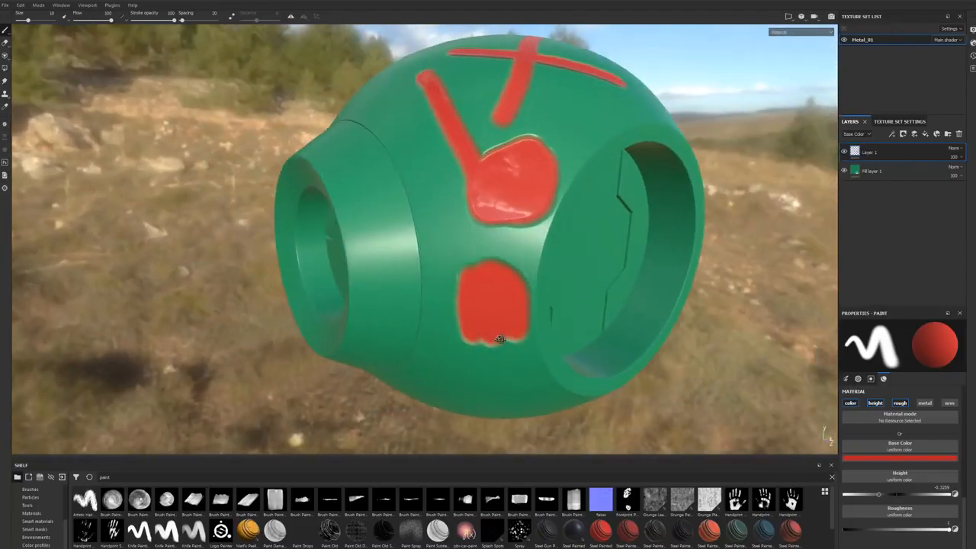
pyautogui.keyDown('alt'); pyautogui.moveTo(501, 336); pyautogui.dragTo(523, 335, button='middle'); pyautogui.keyUp('alt')
pyautogui.keyDown('alt'); pyautogui.moveTo(523, 336); pyautogui.dragTo(534, 357); pyautogui.keyUp('alt')
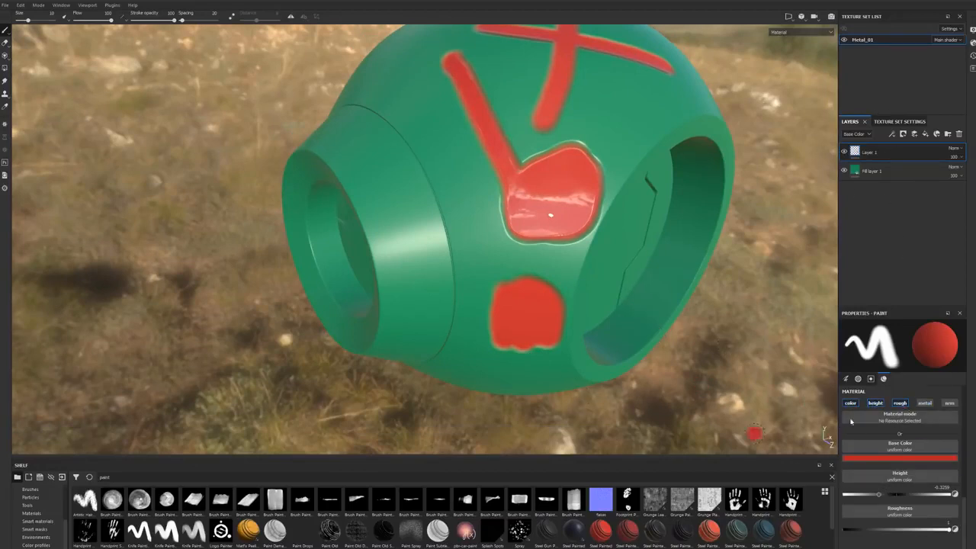
# Step: Enable the brush's metallic channel, and delete the paint layer holding the red strokes and patches
pyautogui.click(925, 404)
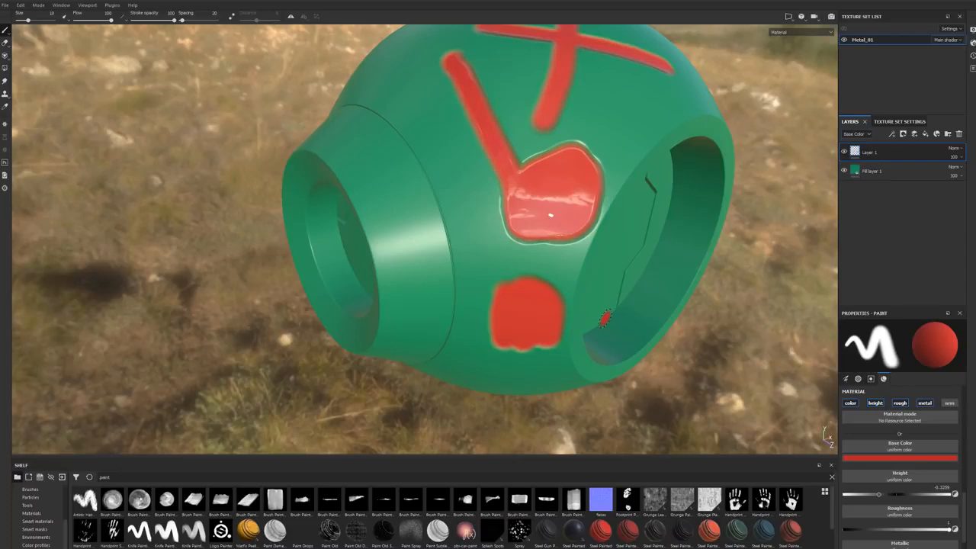
pyautogui.keyDown('alt'); pyautogui.moveTo(627, 323); pyautogui.dragTo(610, 311); pyautogui.keyUp('alt')
pyautogui.keyDown('alt'); pyautogui.moveTo(610, 312); pyautogui.dragTo(477, 285, button='right'); pyautogui.keyUp('alt')
pyautogui.keyDown('alt'); pyautogui.moveTo(477, 285); pyautogui.dragTo(495, 313); pyautogui.keyUp('alt')
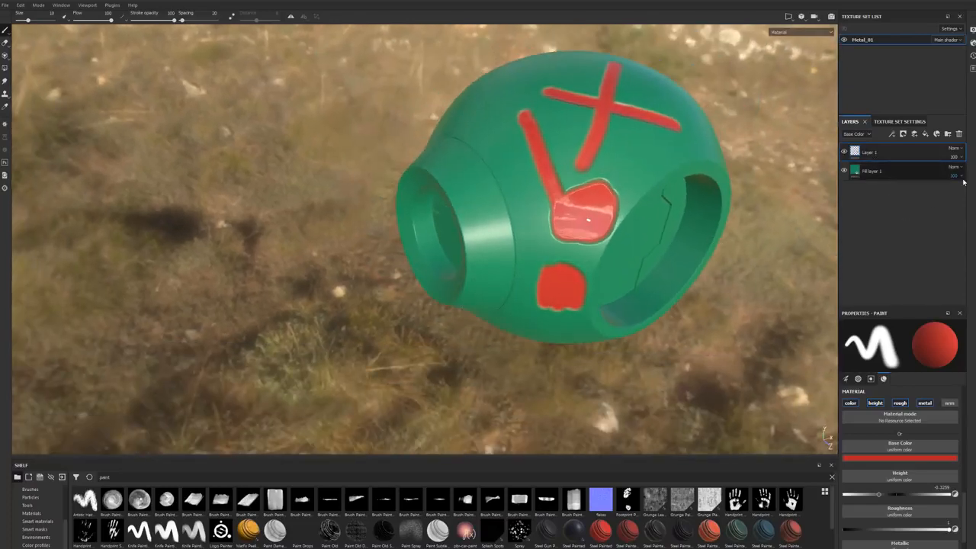
pyautogui.click(959, 133)
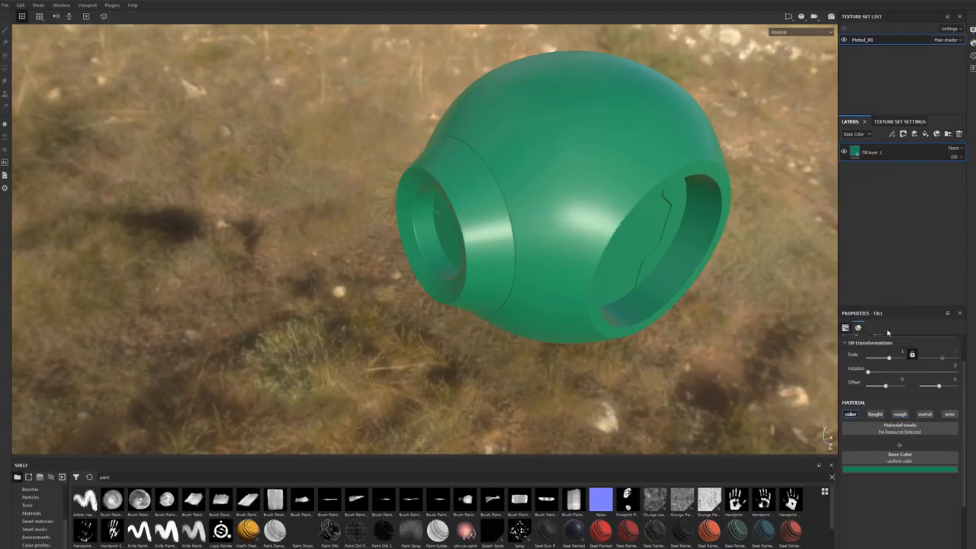
# Step: Add a new paint layer above the green fill, and limit the brush to the metallic channel at a value of 1
pyautogui.click(917, 134)
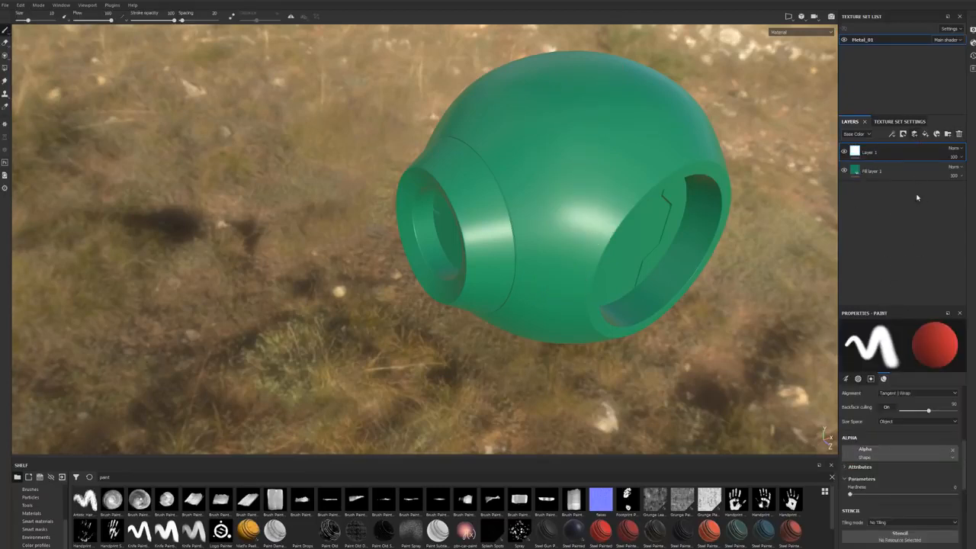
pyautogui.scroll(-4, 869, 474)
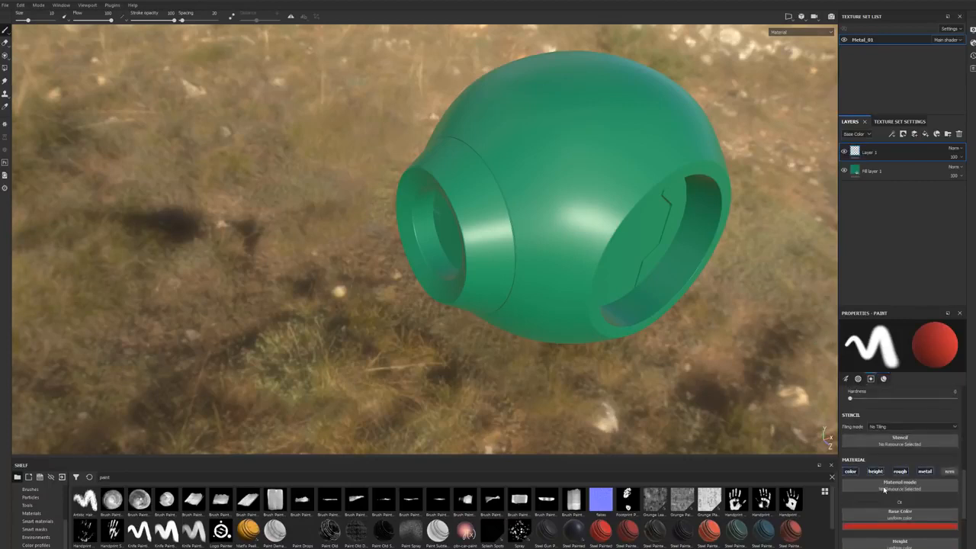
pyautogui.click(850, 423)
pyautogui.click(875, 423)
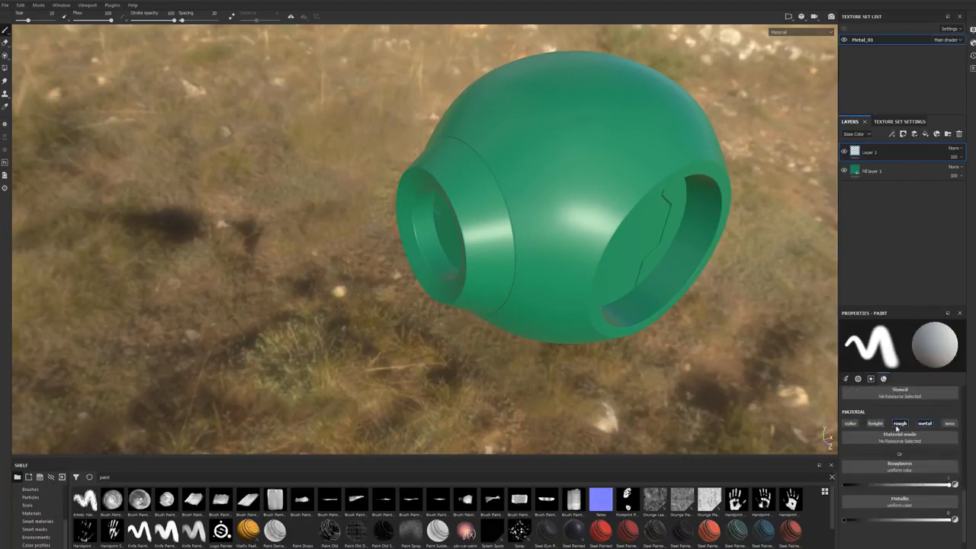
pyautogui.click(900, 423)
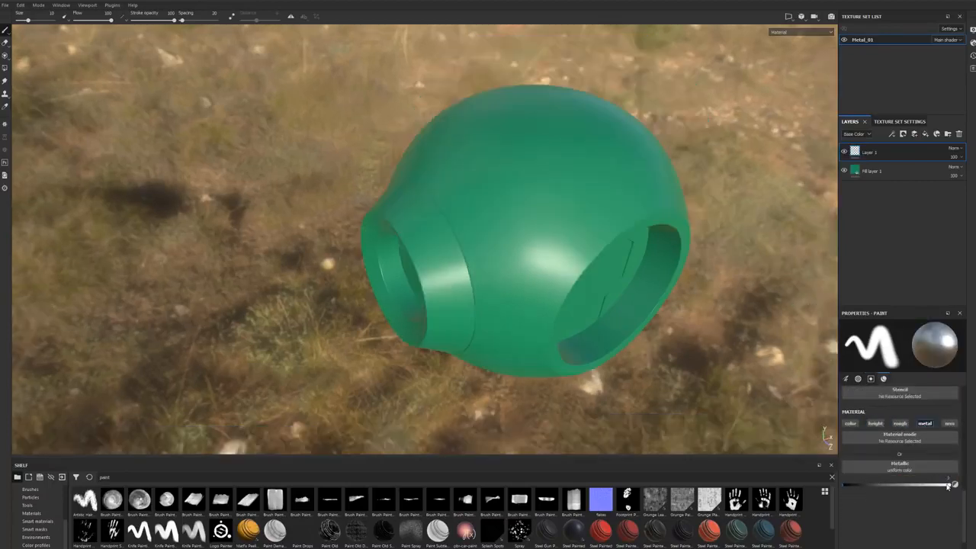
pyautogui.moveTo(867, 484); pyautogui.dragTo(953, 485)
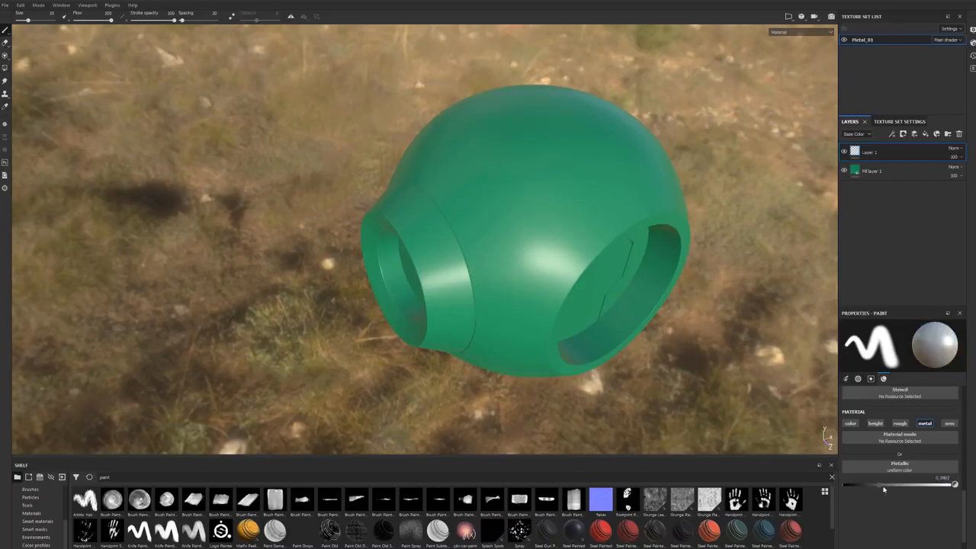
# Step: Paint a metallic patch on the green sphere between the two openings, and examine how it reflects the light
pyautogui.moveTo(529, 224)
pyautogui.mouseDown()
pyautogui.moveTo(561, 174)
pyautogui.moveTo(578, 166)
pyautogui.moveTo(580, 195)
pyautogui.moveTo(598, 162)
pyautogui.moveTo(610, 169)
pyautogui.moveTo(573, 156)
pyautogui.moveTo(592, 139)
pyautogui.moveTo(591, 258)
pyautogui.mouseUp()
pyautogui.scroll(-2, 582, 228)
pyautogui.keyDown('alt'); pyautogui.moveTo(576, 209); pyautogui.dragTo(572, 304, button='middle'); pyautogui.keyUp('alt')
pyautogui.keyDown('alt'); pyautogui.moveTo(572, 304); pyautogui.dragTo(514, 309); pyautogui.keyUp('alt')
pyautogui.scroll(3, 547, 333)
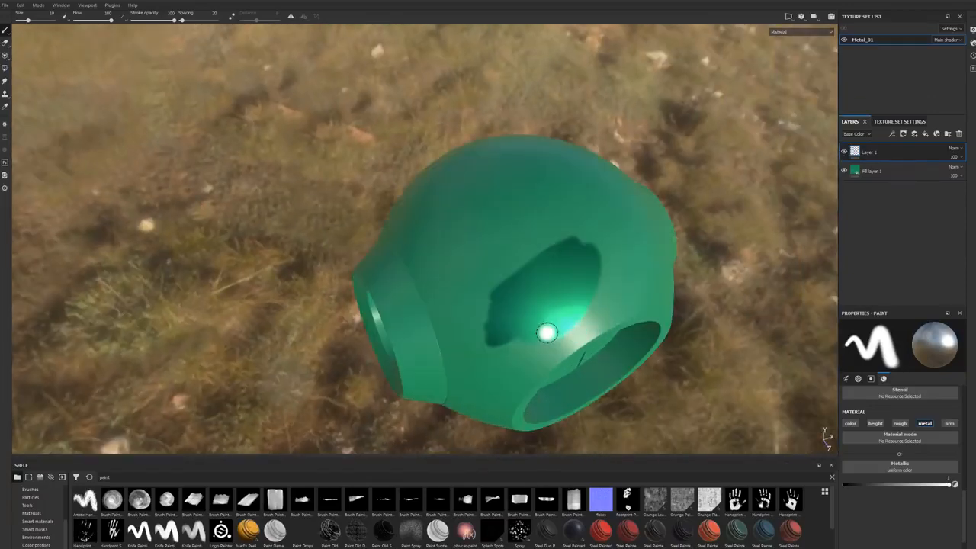
pyautogui.scroll(2, 547, 333)
pyautogui.keyDown('alt'); pyautogui.moveTo(547, 333); pyautogui.dragTo(521, 260, button='middle'); pyautogui.keyUp('alt')
pyautogui.keyDown('alt'); pyautogui.moveTo(521, 260); pyautogui.dragTo(505, 228); pyautogui.keyUp('alt')
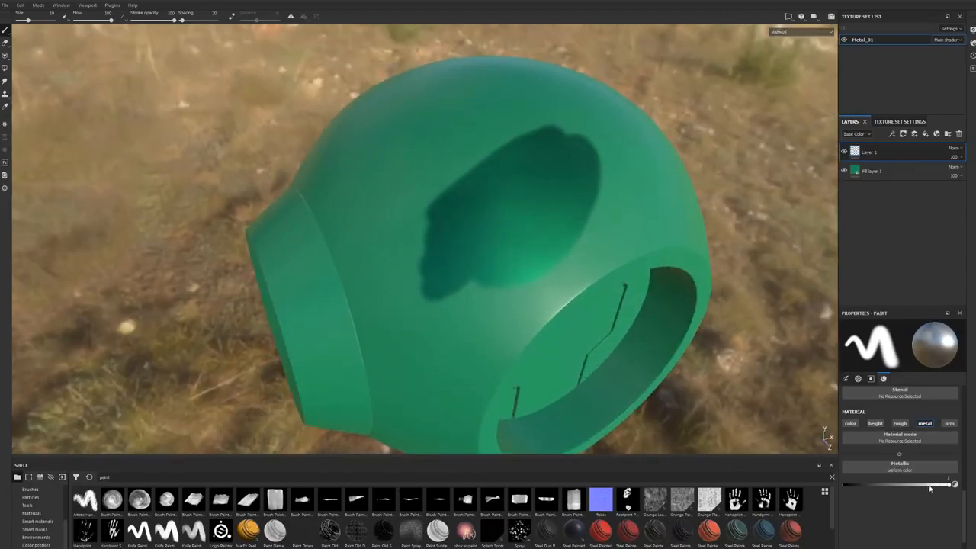
# Step: Set the brush's metallic value to 0 and paint over the upper middle of the metallic patch
pyautogui.moveTo(934, 484); pyautogui.dragTo(825, 491)
pyautogui.moveTo(505, 222)
pyautogui.mouseDown()
pyautogui.moveTo(471, 187)
pyautogui.moveTo(496, 157)
pyautogui.moveTo(507, 200)
pyautogui.moveTo(545, 141)
pyautogui.moveTo(576, 156)
pyautogui.moveTo(526, 201)
pyautogui.moveTo(544, 250)
pyautogui.moveTo(564, 245)
pyautogui.mouseUp()
pyautogui.moveTo(595, 177)
pyautogui.mouseDown()
pyautogui.moveTo(568, 174)
pyautogui.moveTo(570, 195)
pyautogui.moveTo(513, 208)
pyautogui.mouseUp()
# Step: Switch off all of the brush's material channels, and delete the layer holding the metallic patch
pyautogui.click(949, 423)
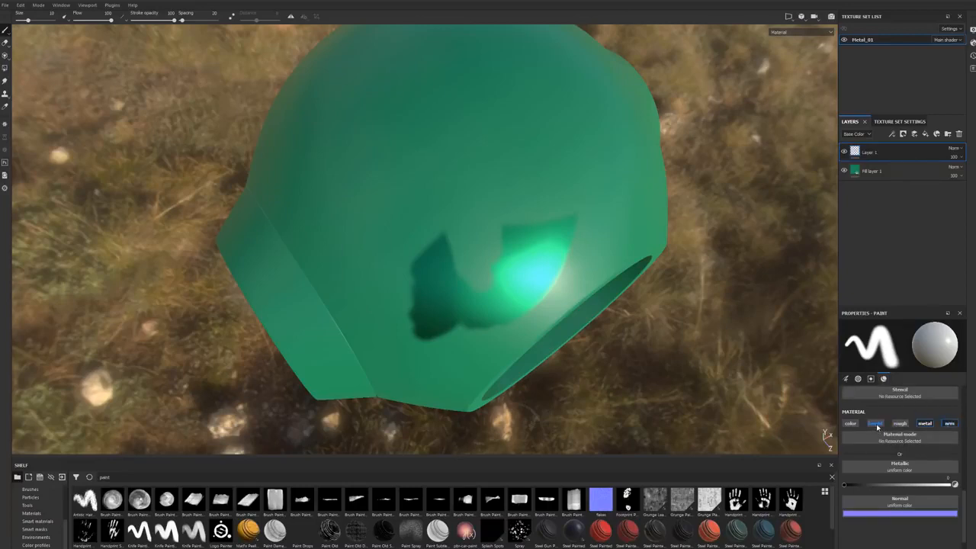
pyautogui.click(925, 426)
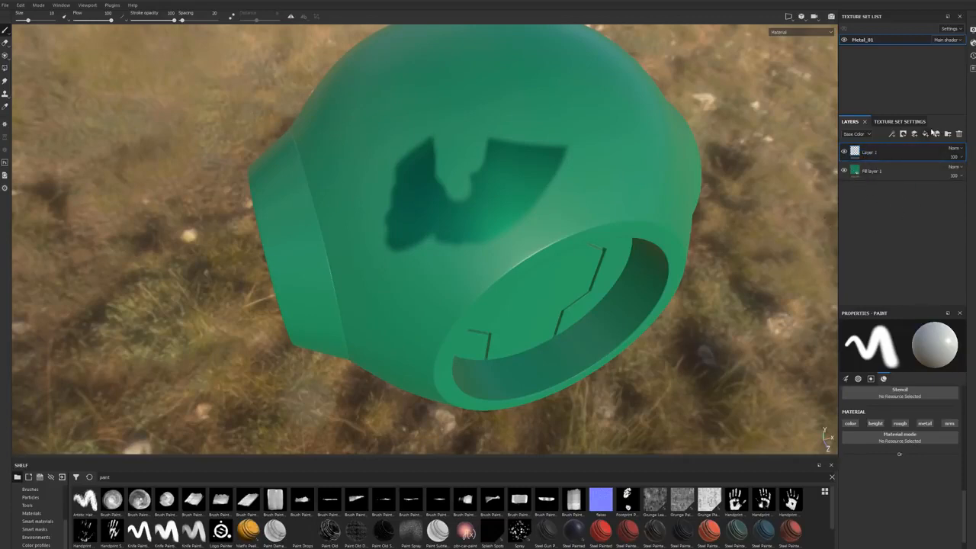
pyautogui.click(960, 135)
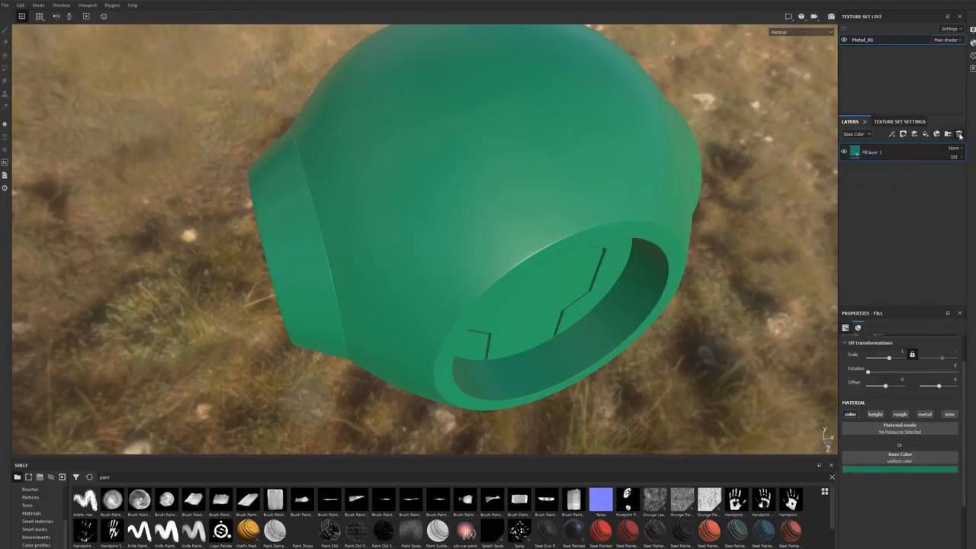
# Step: Paint an irregular black patch on the sphere's upper surface in a new paint layer, using only the color channel
pyautogui.click(913, 135)
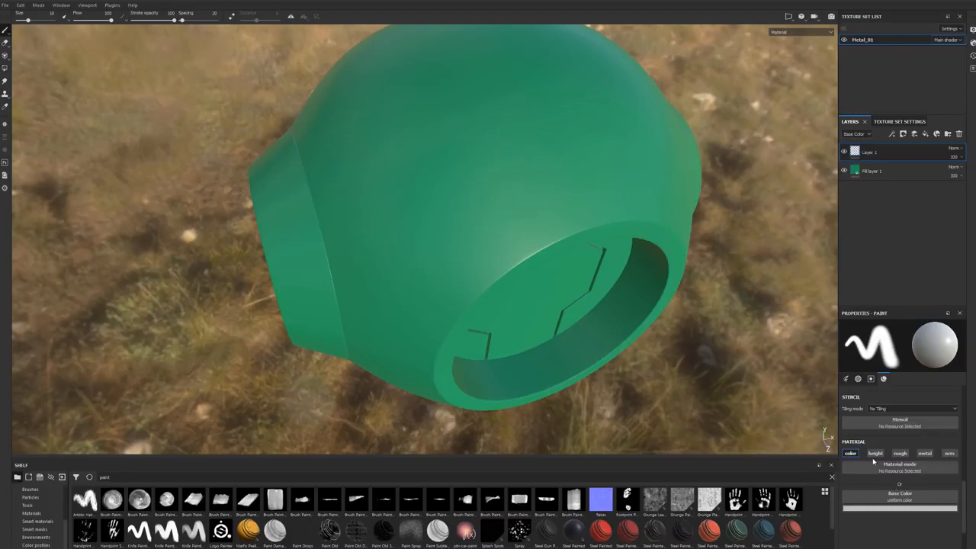
pyautogui.click(878, 508)
pyautogui.moveTo(902, 478); pyautogui.dragTo(859, 520)
pyautogui.click(495, 132)
pyautogui.moveTo(496, 90)
pyautogui.mouseDown()
pyautogui.moveTo(458, 198)
pyautogui.moveTo(475, 210)
pyautogui.moveTo(538, 107)
pyautogui.moveTo(568, 126)
pyautogui.moveTo(570, 153)
pyautogui.moveTo(461, 259)
pyautogui.moveTo(531, 206)
pyautogui.moveTo(523, 110)
pyautogui.mouseUp()
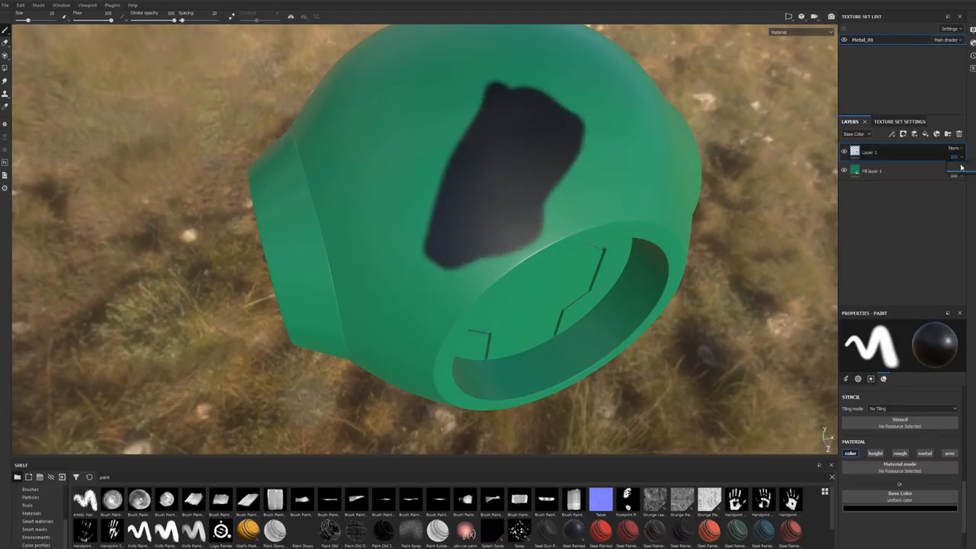
# Step: Try the black patch layer's opacity control, leaving it at 100, and toggle the layer's visibility off and on
pyautogui.moveTo(967, 174)
pyautogui.mouseDown()
pyautogui.moveTo(953, 175)
pyautogui.moveTo(973, 174)
pyautogui.mouseUp()
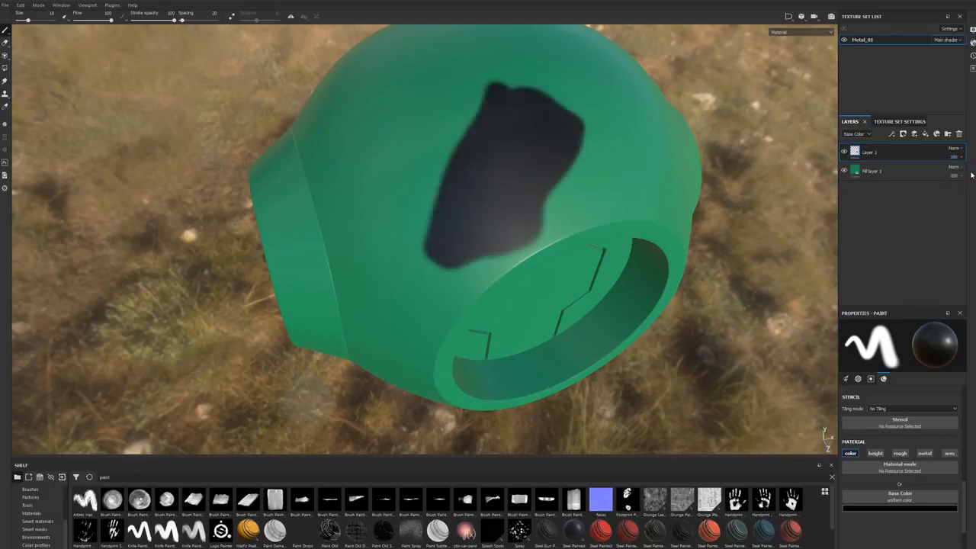
pyautogui.click(844, 152)
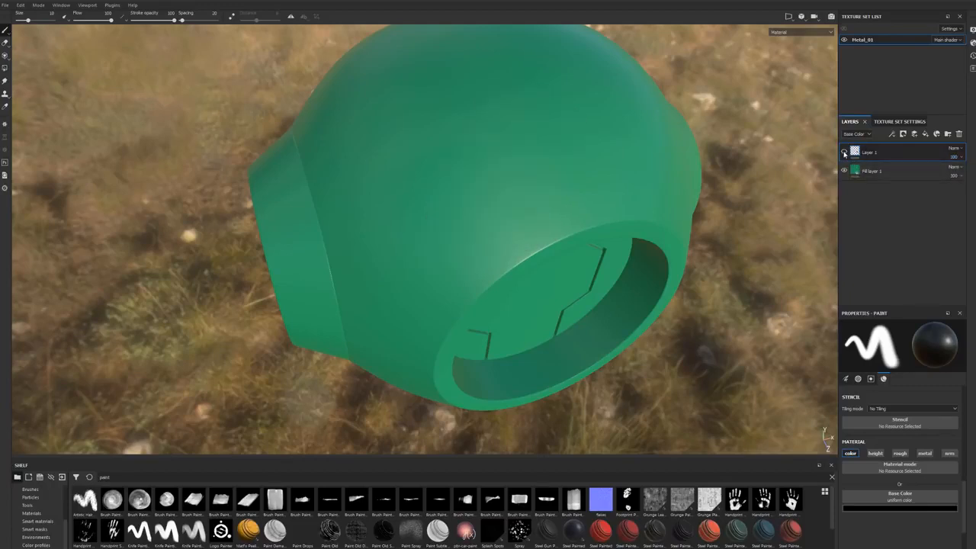
pyautogui.click(844, 152)
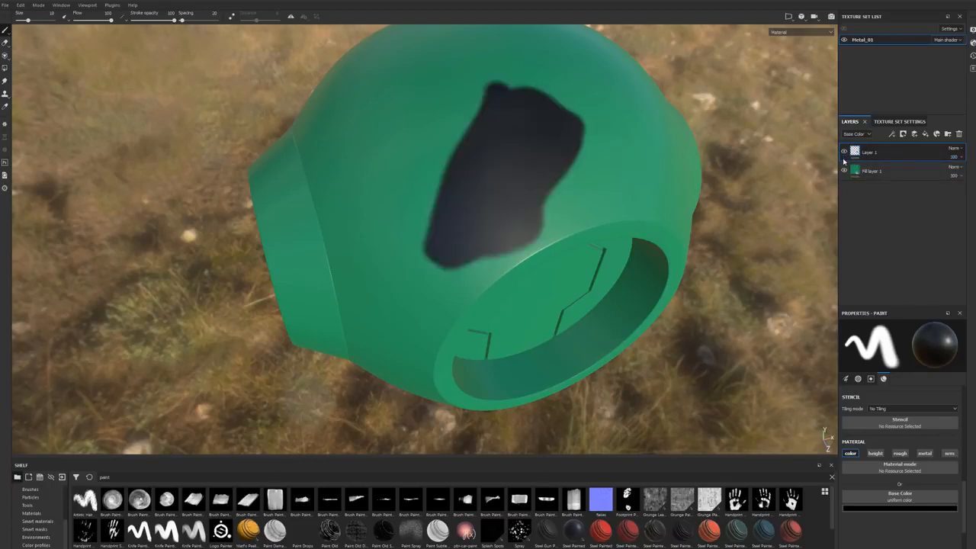
# Step: Set the black patch layer's blending mode to Multiply, and keep its opacity at 100
pyautogui.click(960, 148)
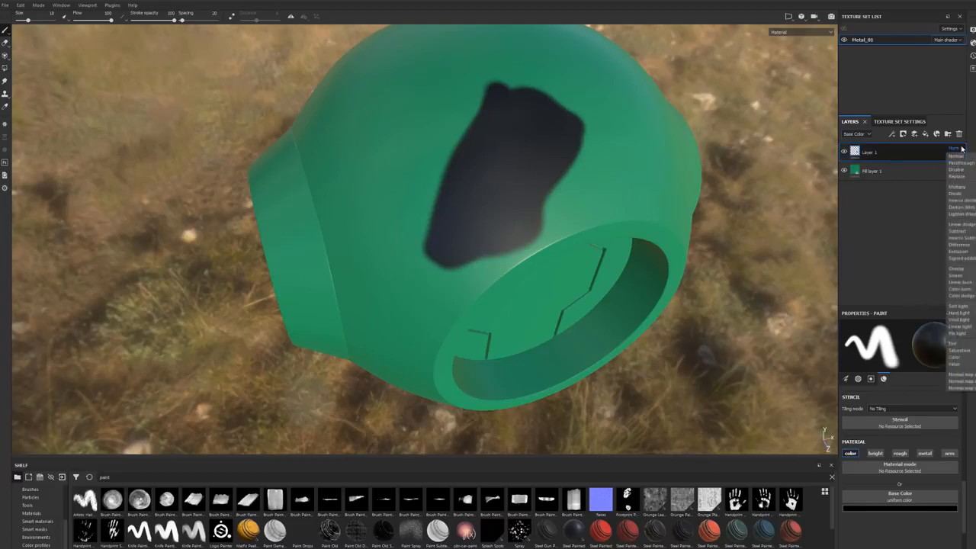
pyautogui.click(958, 187)
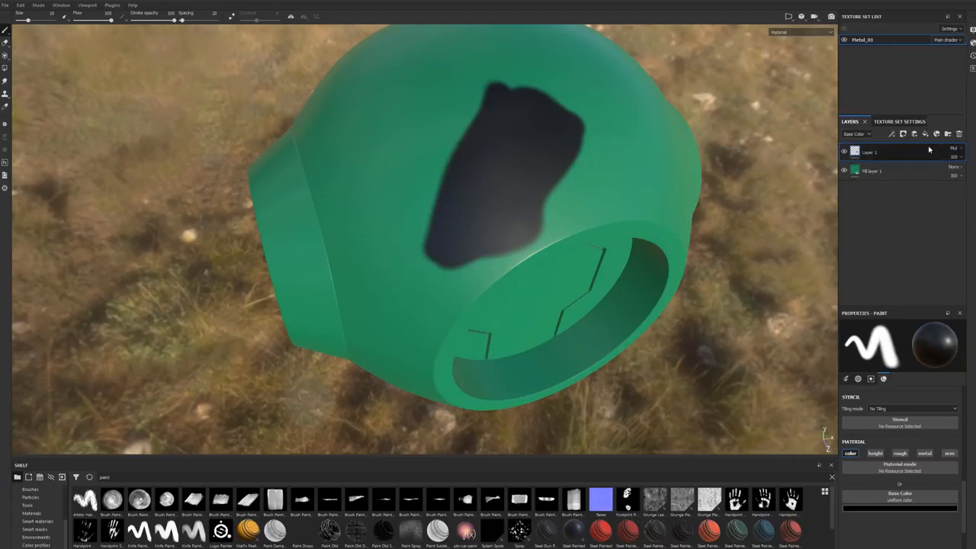
pyautogui.click(961, 158)
pyautogui.moveTo(962, 174); pyautogui.dragTo(974, 175)
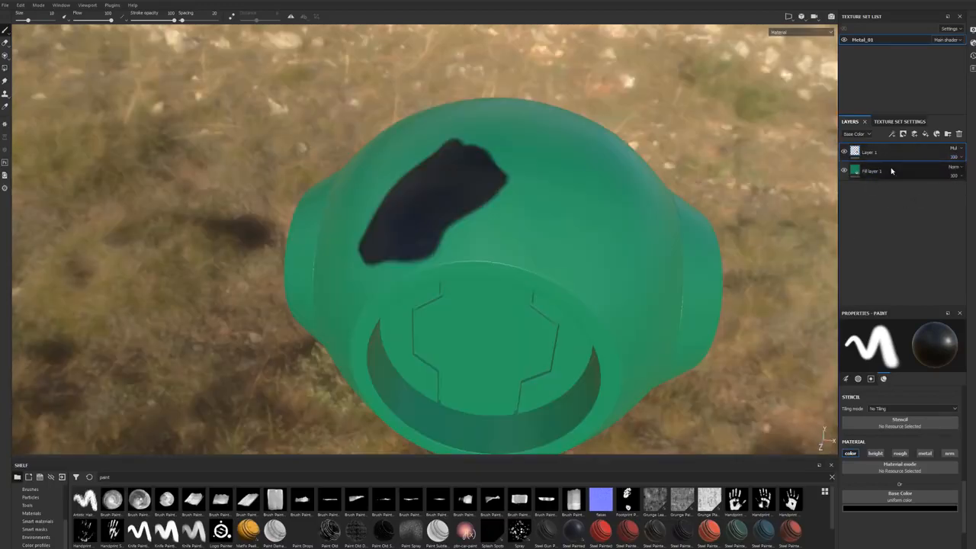
# Step: Group the black patch layer and the green fill layer into a folder
pyautogui.keyDown('ctrl'); pyautogui.click(891, 171); pyautogui.keyUp('ctrl')
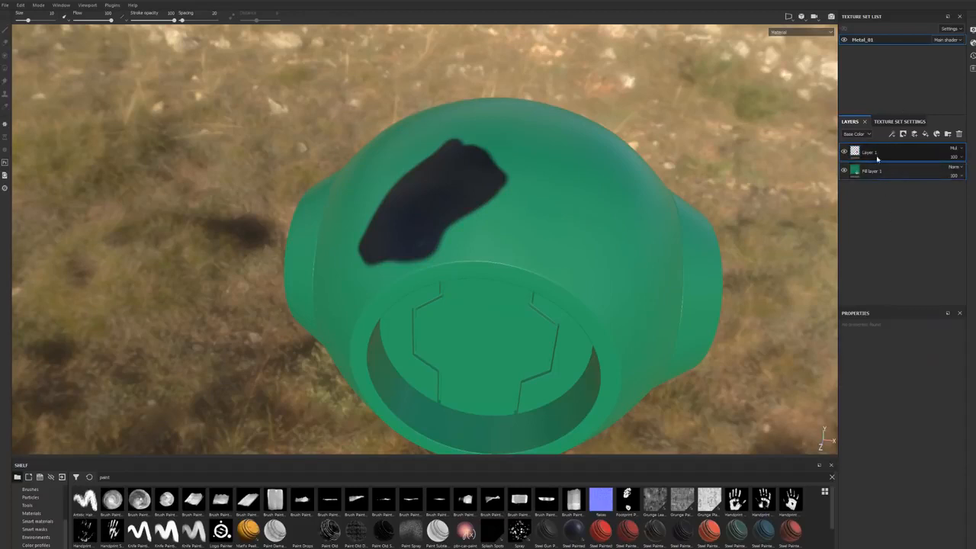
pyautogui.rightClick(887, 156)
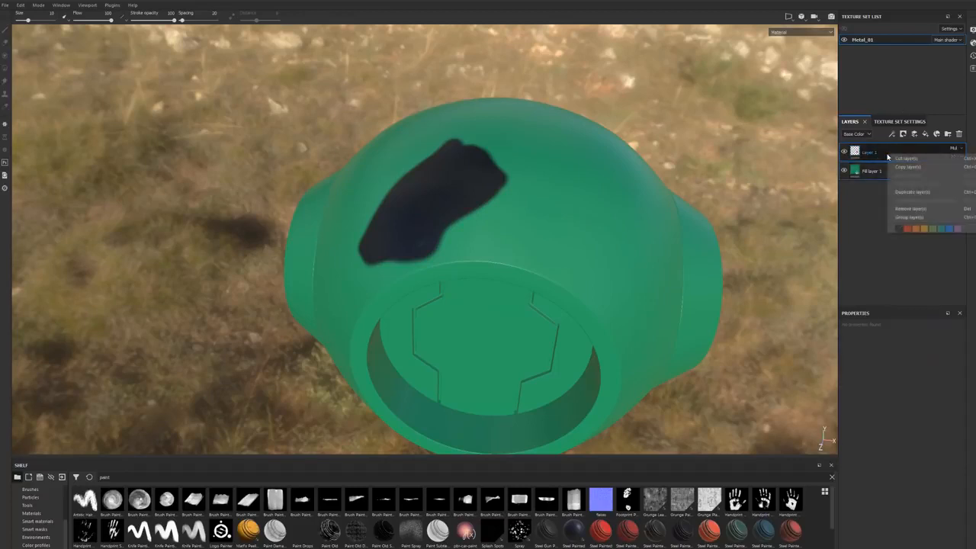
pyautogui.click(906, 218)
# Step: Toggle the folder's visibility off and on, and delete the folder together with both of its layers
pyautogui.click(845, 152)
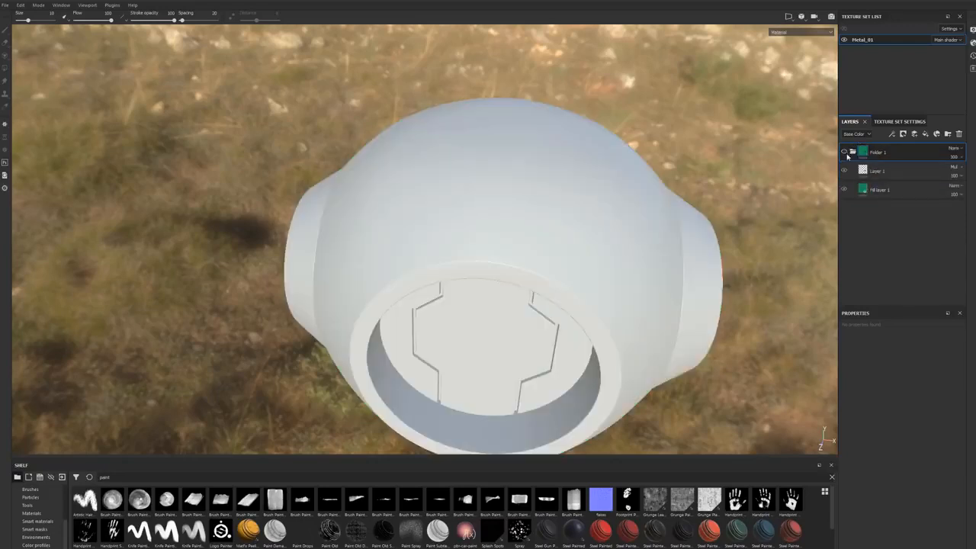
pyautogui.click(844, 153)
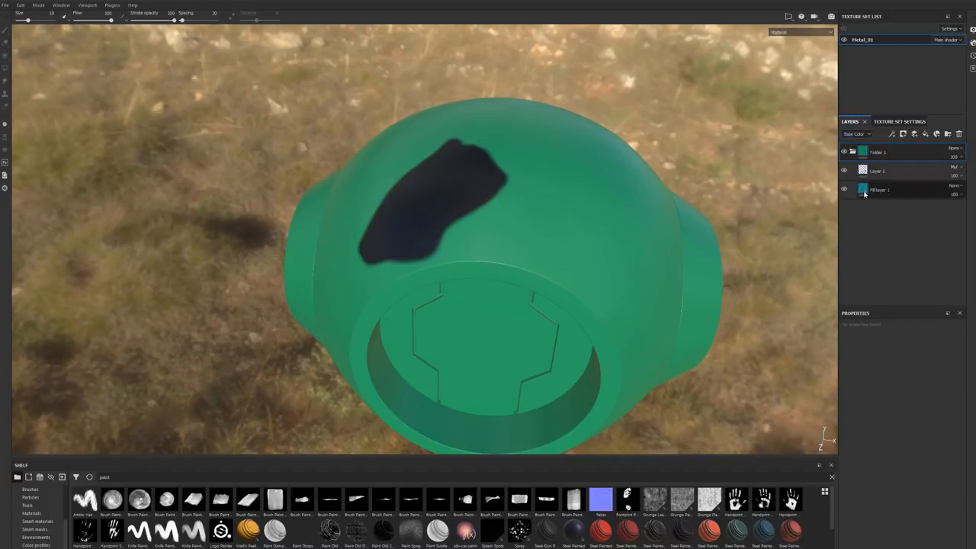
pyautogui.keyDown('shift'); pyautogui.click(881, 188); pyautogui.keyUp('shift')
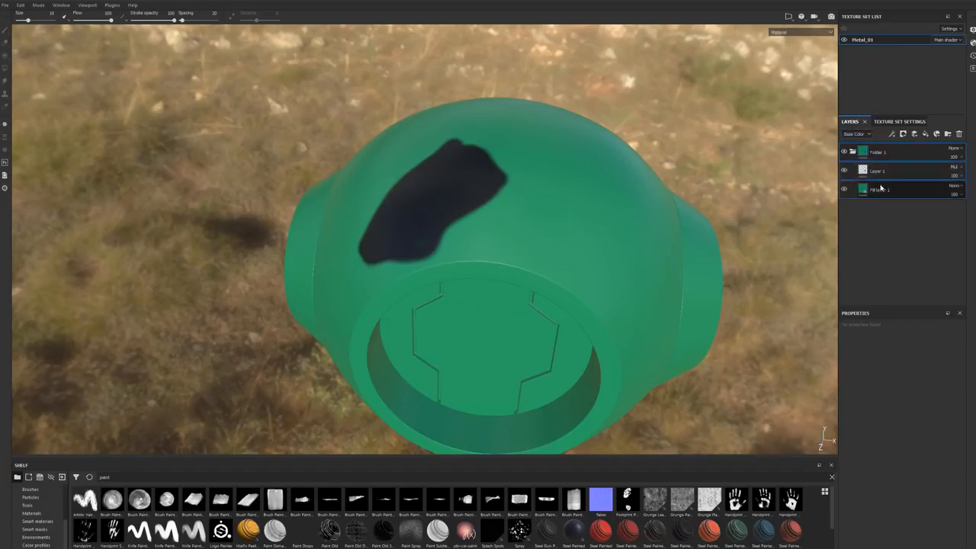
pyautogui.press('Delete')
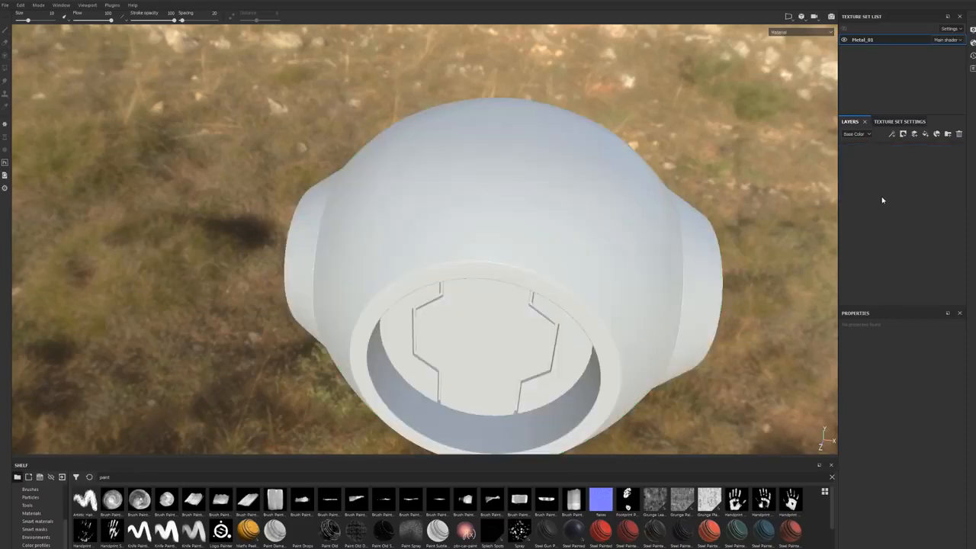
# Step: Undo the folder's deletion and the grouping to bring back the black patch layer and the green fill layer
pyautogui.hotkey('ctrl', 'z')
pyautogui.keyDown('alt'); pyautogui.moveTo(611, 169); pyautogui.dragTo(786, 202); pyautogui.keyUp('alt')
pyautogui.hotkey('ctrl', 'z')
pyautogui.hotkey('ctrl', 'z')
pyautogui.hotkey('ctrl', 'z')
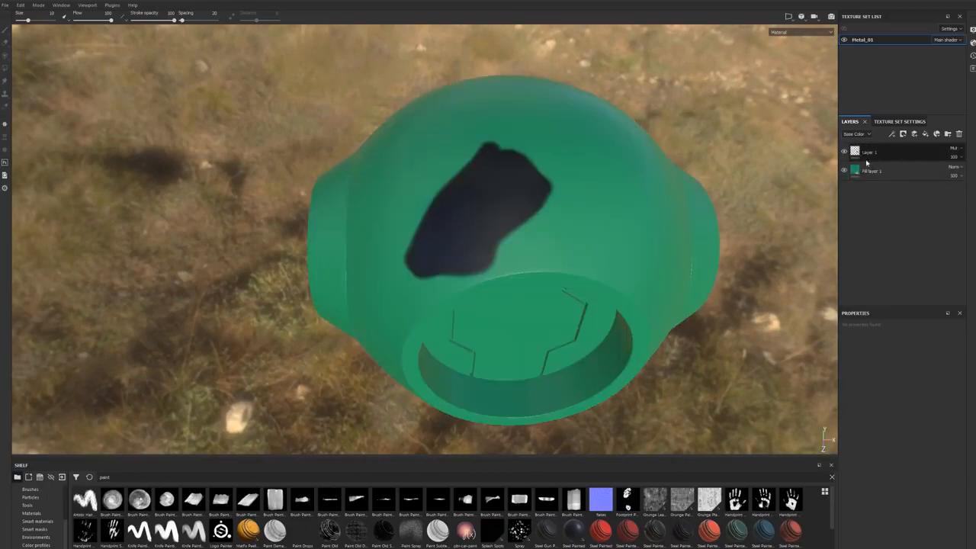
# Step: Delete the black patch paint layer above the green fill layer
pyautogui.click(874, 154)
pyautogui.press('Delete')
pyautogui.keyDown('alt'); pyautogui.moveTo(633, 247); pyautogui.dragTo(686, 221); pyautogui.keyUp('alt')
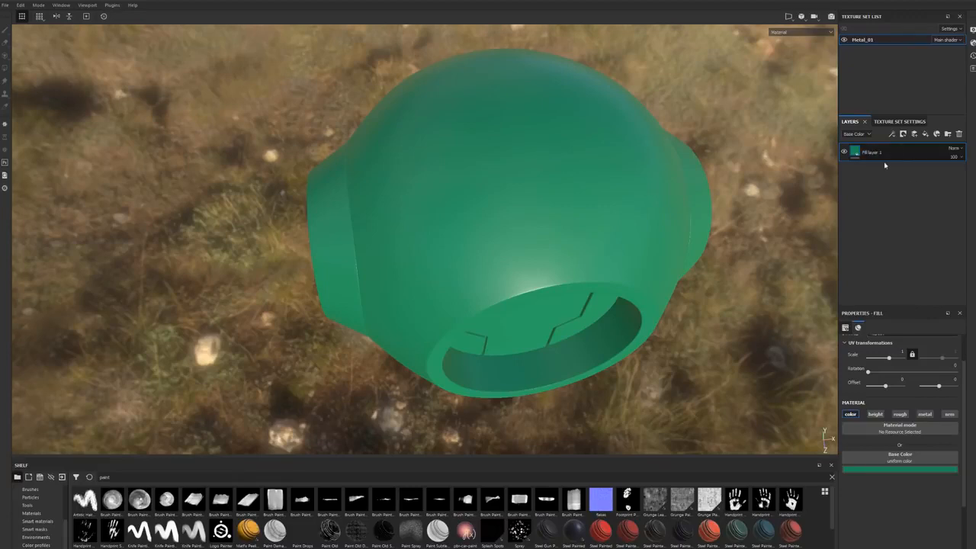
# Step: Add a white mask to the green fill layer, and replace it with a black mask
pyautogui.rightClick(905, 151)
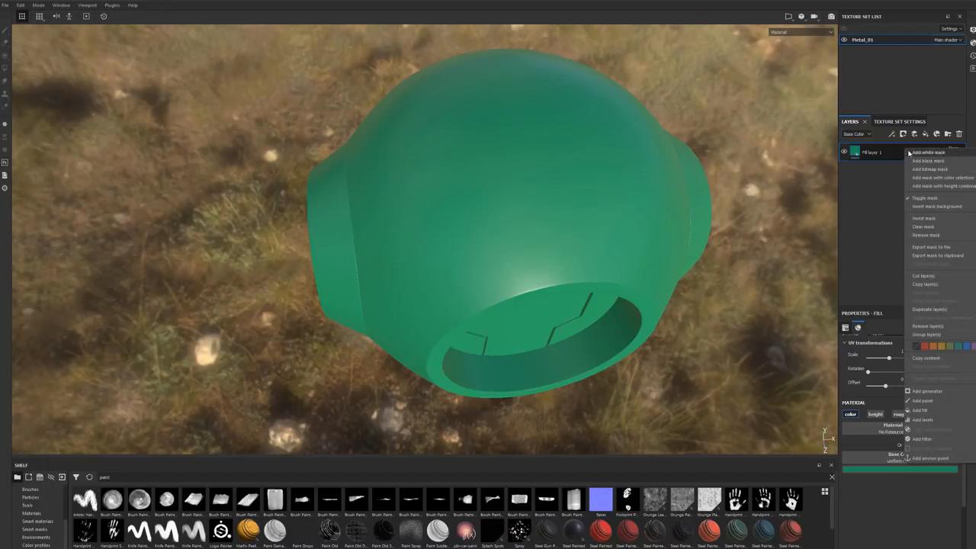
pyautogui.click(916, 154)
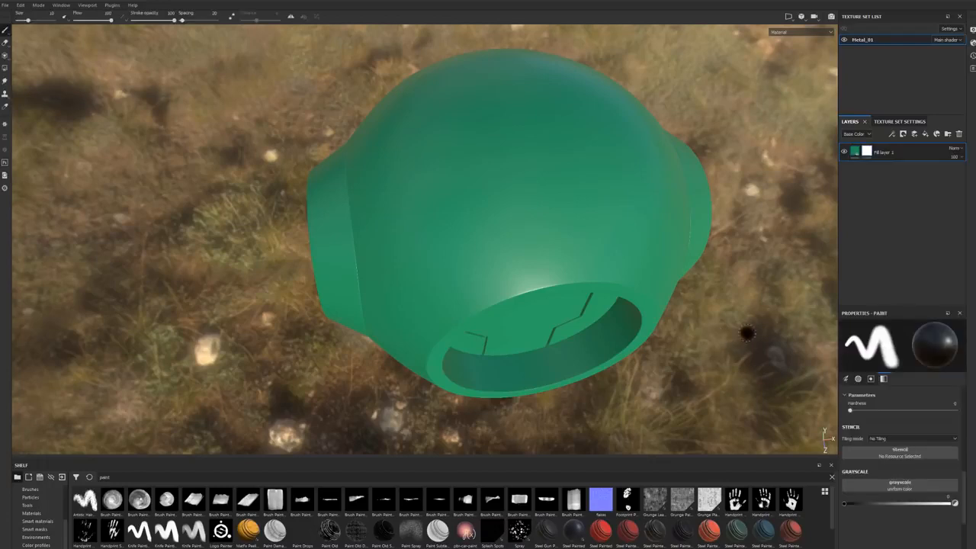
pyautogui.rightClick(866, 152)
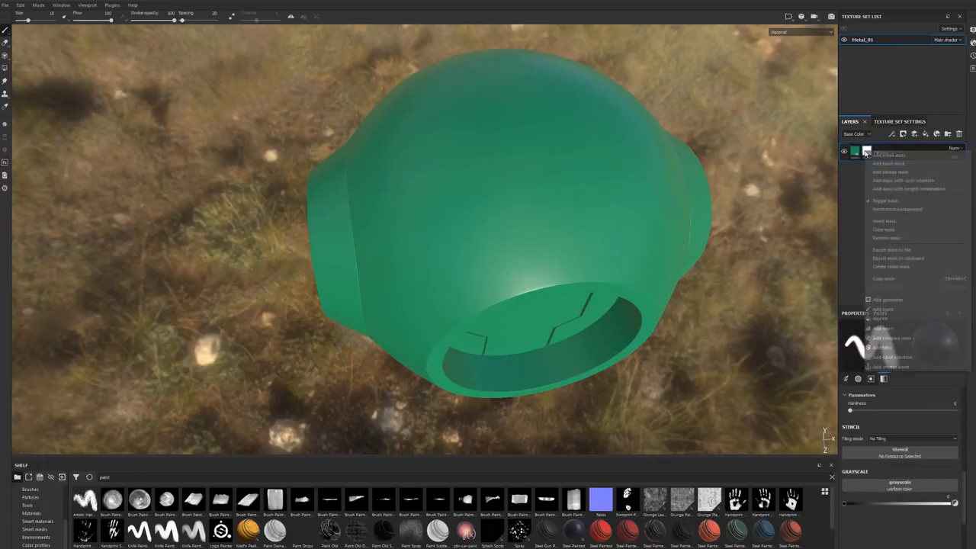
pyautogui.click(888, 161)
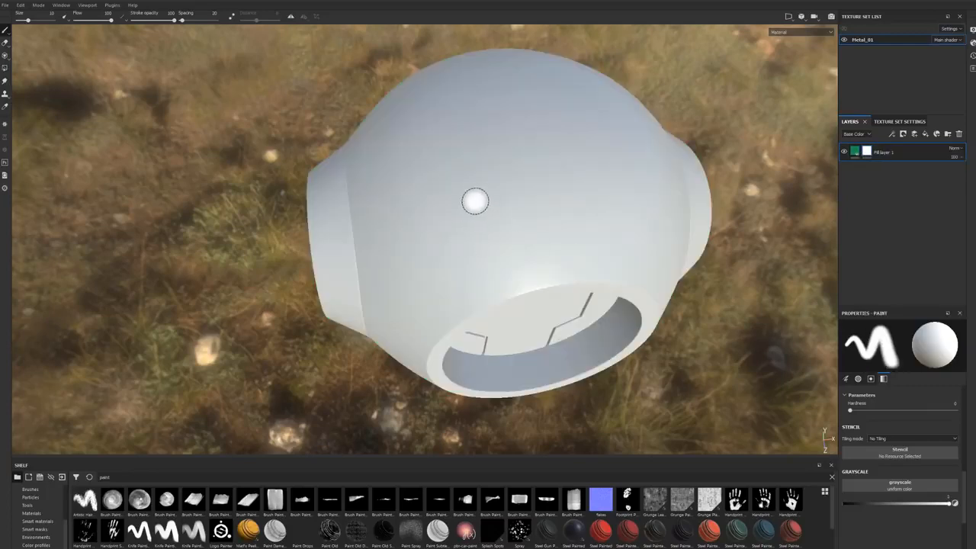
# Step: Give the green fill layer a white mask in place of the black one
pyautogui.click(855, 151)
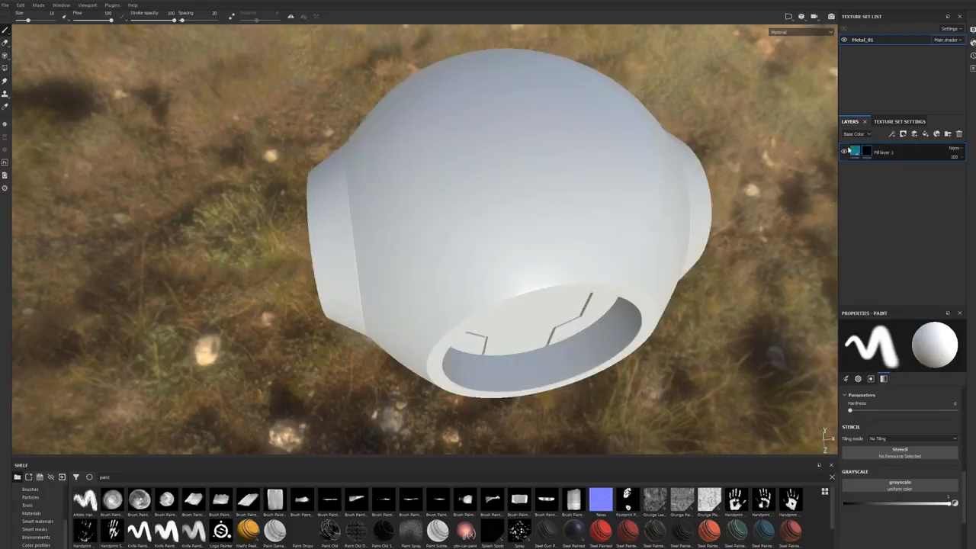
pyautogui.rightClick(867, 151)
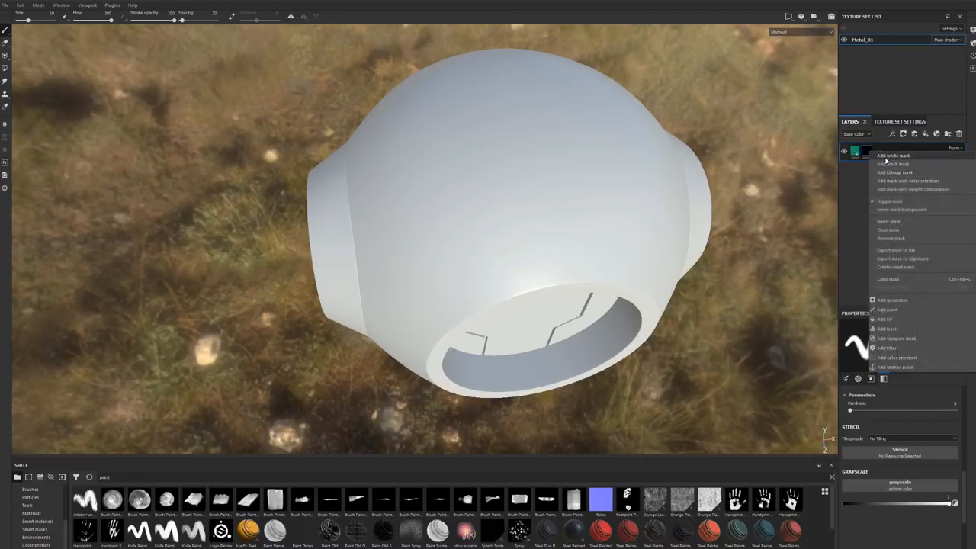
pyautogui.click(887, 156)
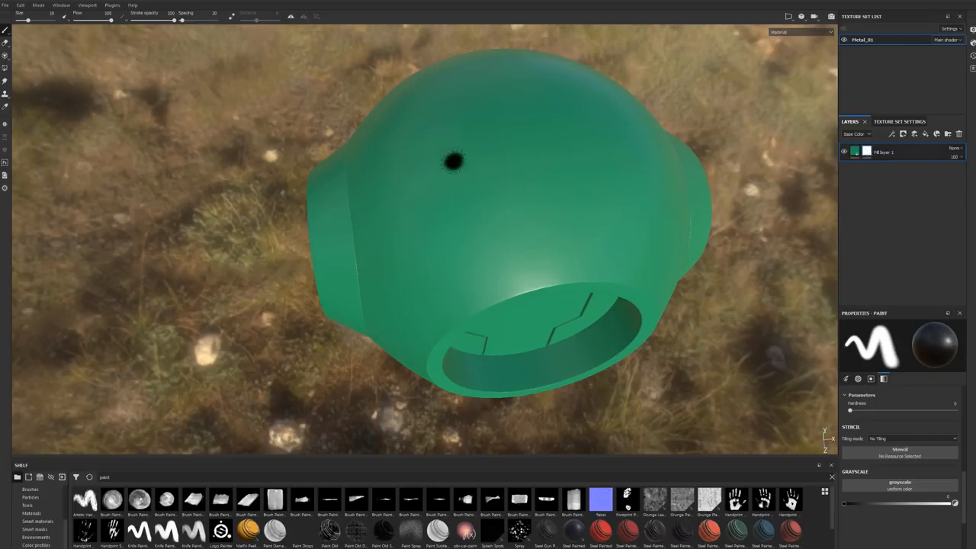
# Step: Paint a black cross and three separate dots on the green fill layer's mask across the sphere's front
pyautogui.moveTo(633, 150); pyautogui.dragTo(452, 182)
pyautogui.keyDown('alt'); pyautogui.moveTo(450, 181); pyautogui.dragTo(465, 198); pyautogui.keyUp('alt')
pyautogui.moveTo(524, 82); pyautogui.dragTo(542, 252)
pyautogui.keyDown('alt'); pyautogui.moveTo(497, 228); pyautogui.dragTo(609, 174); pyautogui.keyUp('alt')
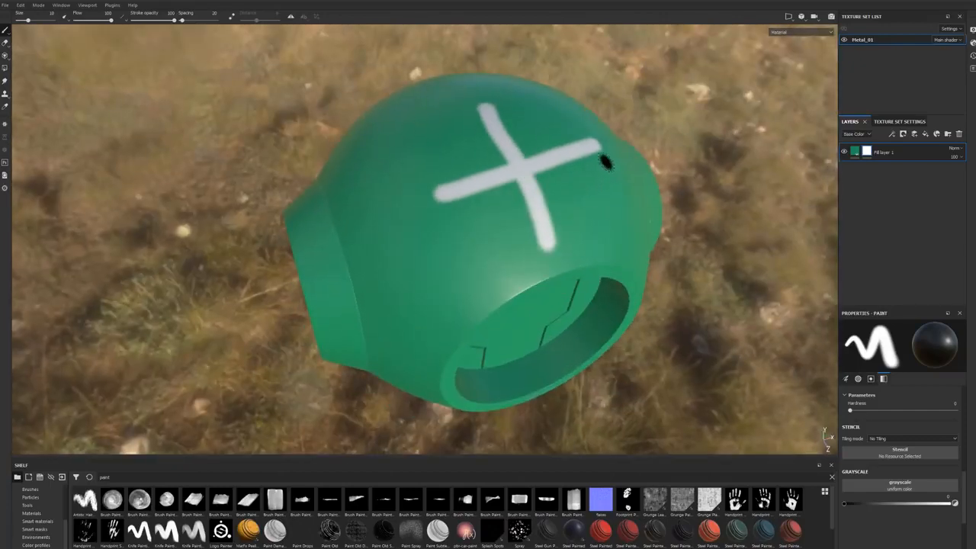
pyautogui.click(447, 266)
pyautogui.click(375, 206)
pyautogui.click(392, 131)
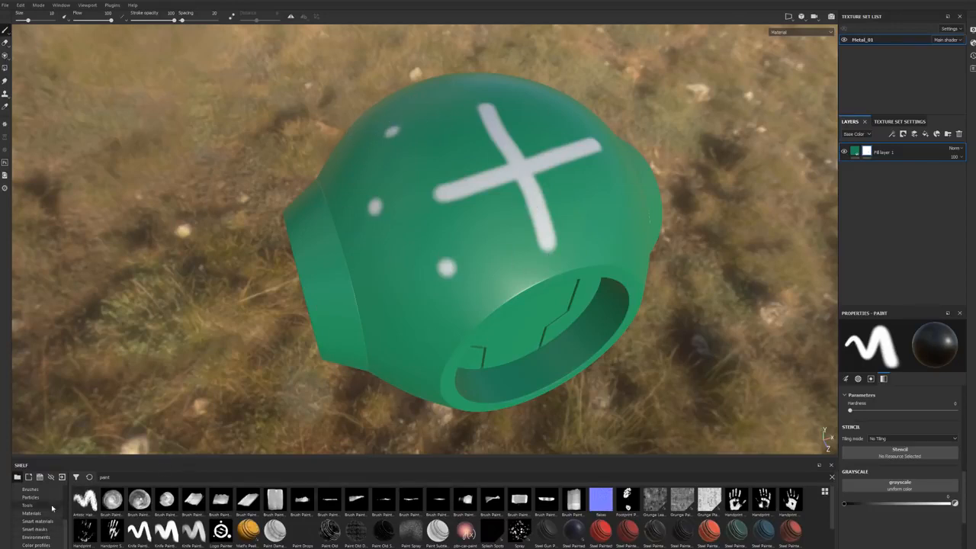
# Step: Undo the dots and the cross painted on the green fill layer's mask
pyautogui.hotkey('ctrl', 'z')
pyautogui.hotkey('ctrl', 'z')
pyautogui.hotkey('ctrl', 'z')
pyautogui.hotkey('ctrl', 'z')
pyautogui.hotkey('ctrl', 'z')
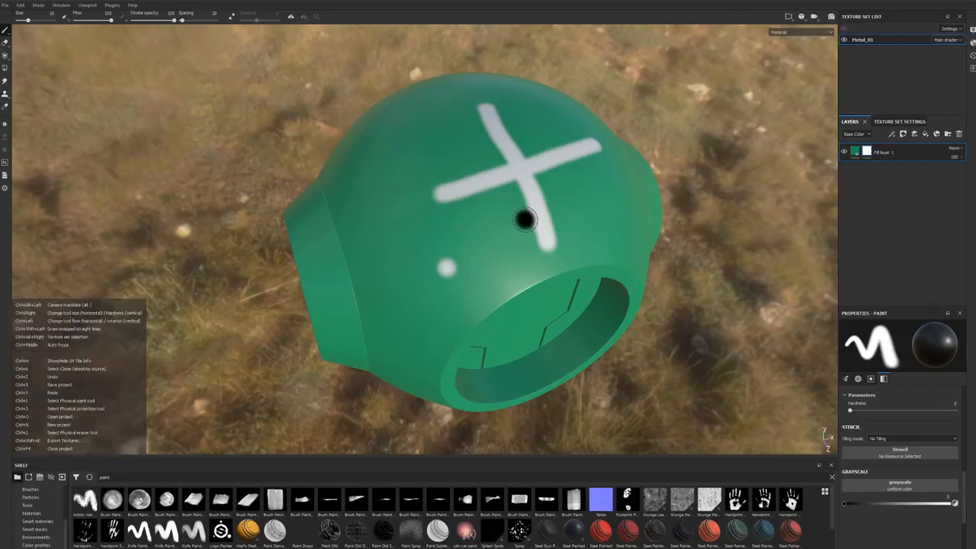
pyautogui.keyDown('alt'); pyautogui.moveTo(524, 219); pyautogui.dragTo(472, 138); pyautogui.keyUp('alt')
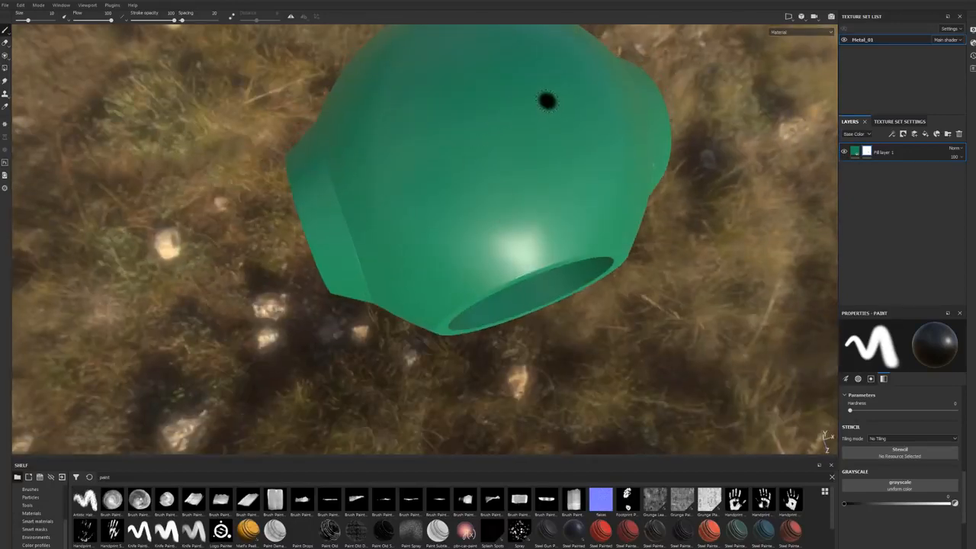
pyautogui.keyDown('alt'); pyautogui.moveTo(473, 99); pyautogui.dragTo(463, 189); pyautogui.keyUp('alt')
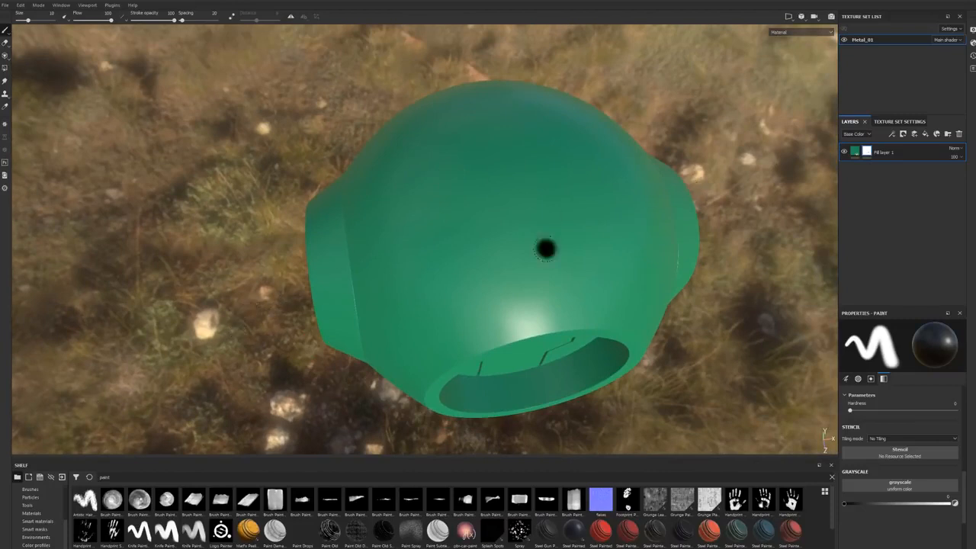
# Step: Search the shelf's materials for metal, and apply the Iron Raw Damaged material to the sphere as a new layer
pyautogui.click(32, 514)
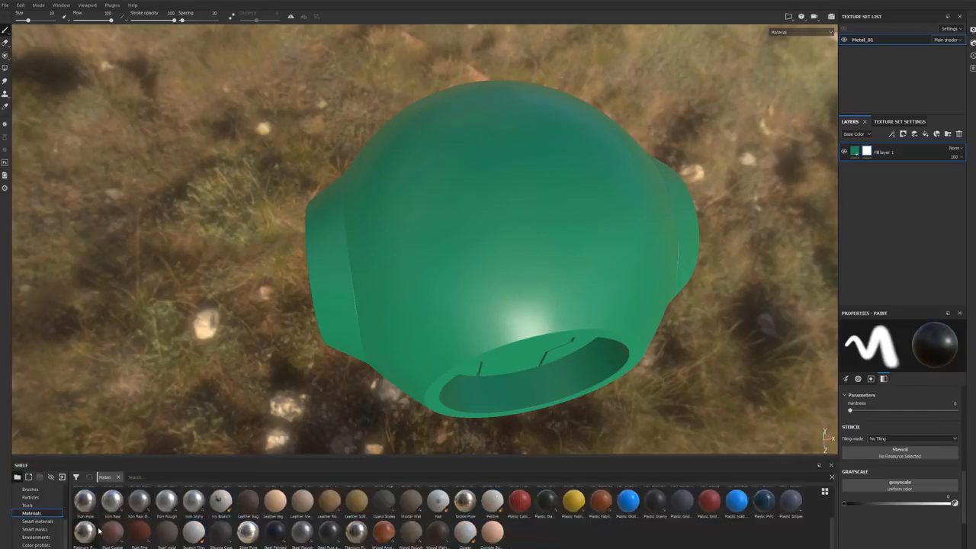
pyautogui.click(136, 478)
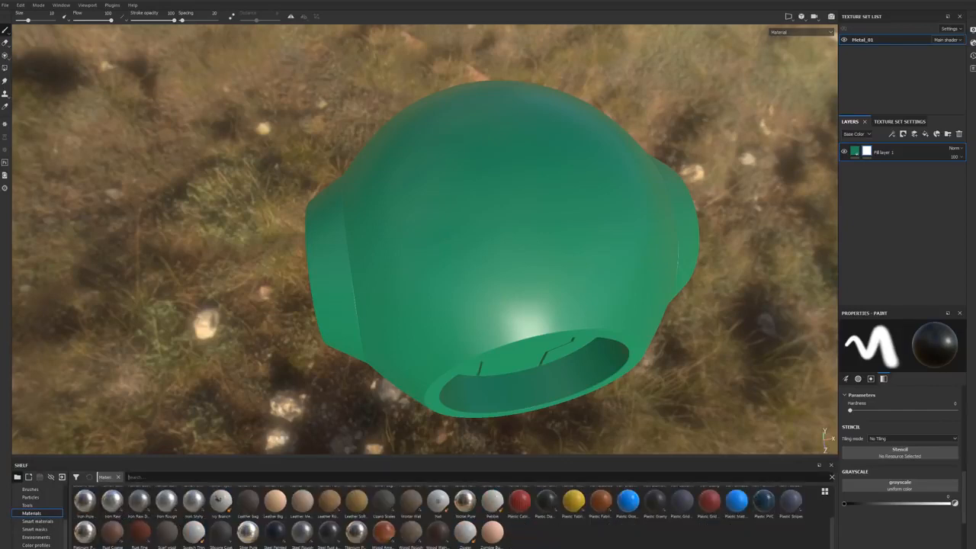
pyautogui.write('metal')
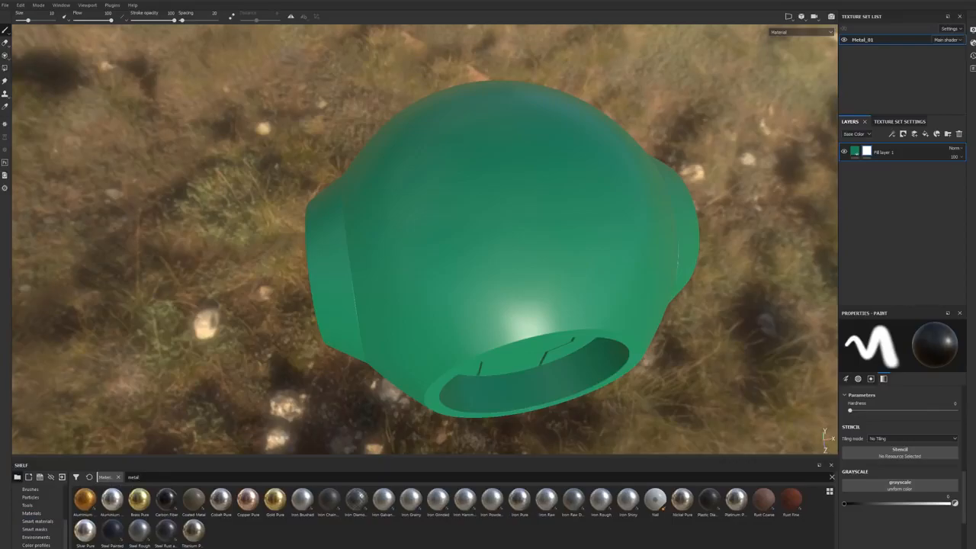
pyautogui.moveTo(574, 508)
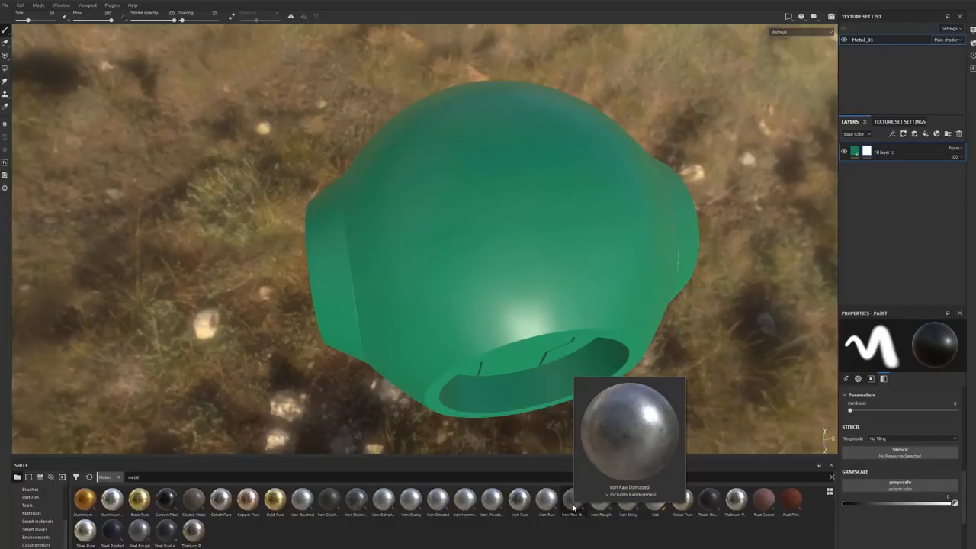
pyautogui.moveTo(573, 509); pyautogui.dragTo(496, 224)
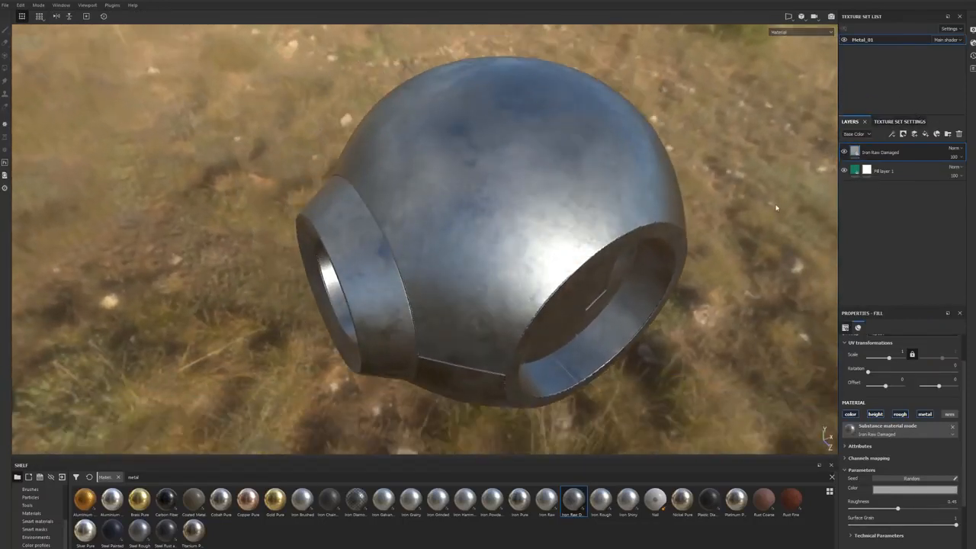
pyautogui.keyDown('alt'); pyautogui.moveTo(581, 205); pyautogui.dragTo(509, 233); pyautogui.keyUp('alt')
pyautogui.keyDown('alt'); pyautogui.moveTo(509, 234); pyautogui.dragTo(533, 227, button='middle'); pyautogui.keyUp('alt')
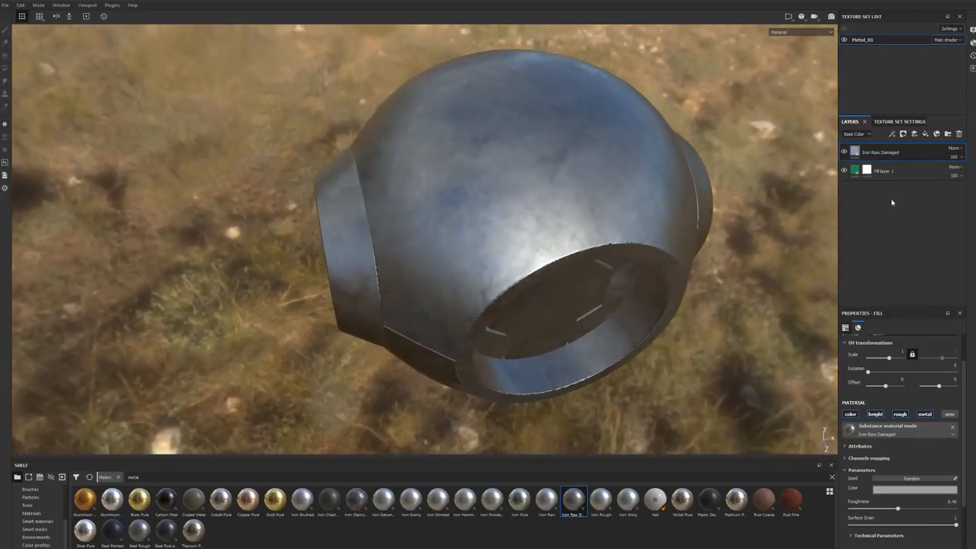
# Step: Move the green fill layer above the Iron Raw Damaged layer, and set its mask brush's grayscale to black
pyautogui.moveTo(891, 173); pyautogui.dragTo(889, 148)
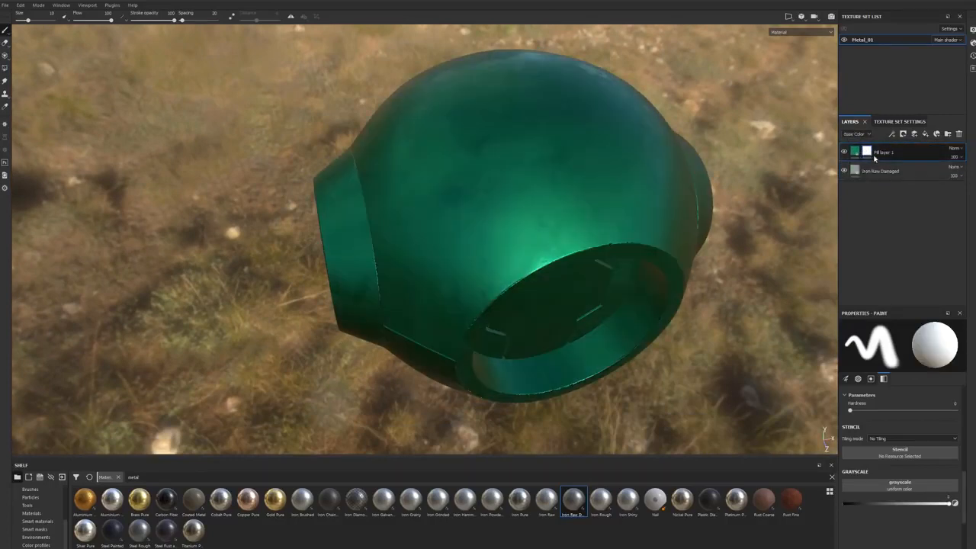
pyautogui.click(867, 153)
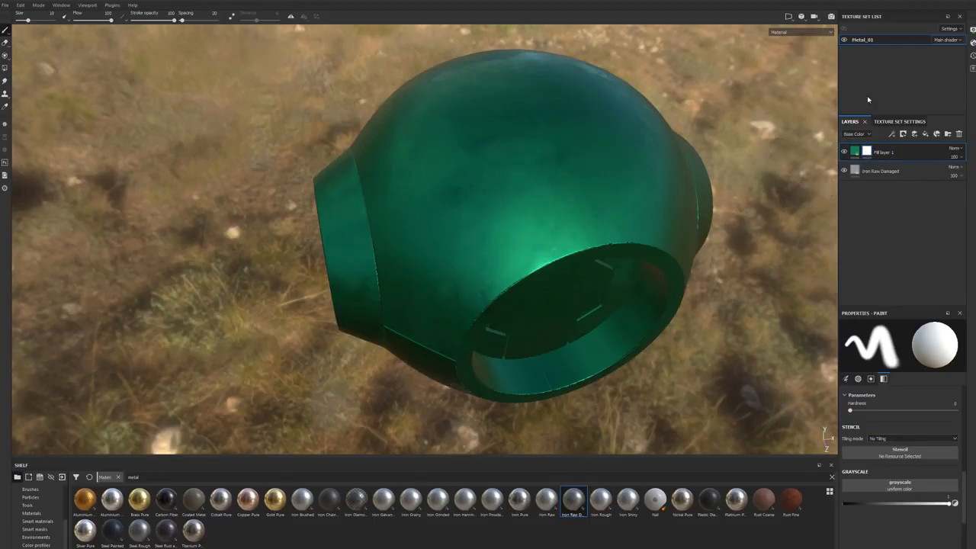
pyautogui.scroll(1, 927, 495)
pyautogui.moveTo(949, 523); pyautogui.dragTo(840, 521)
pyautogui.keyDown('alt'); pyautogui.moveTo(539, 128); pyautogui.dragTo(547, 162); pyautogui.keyUp('alt')
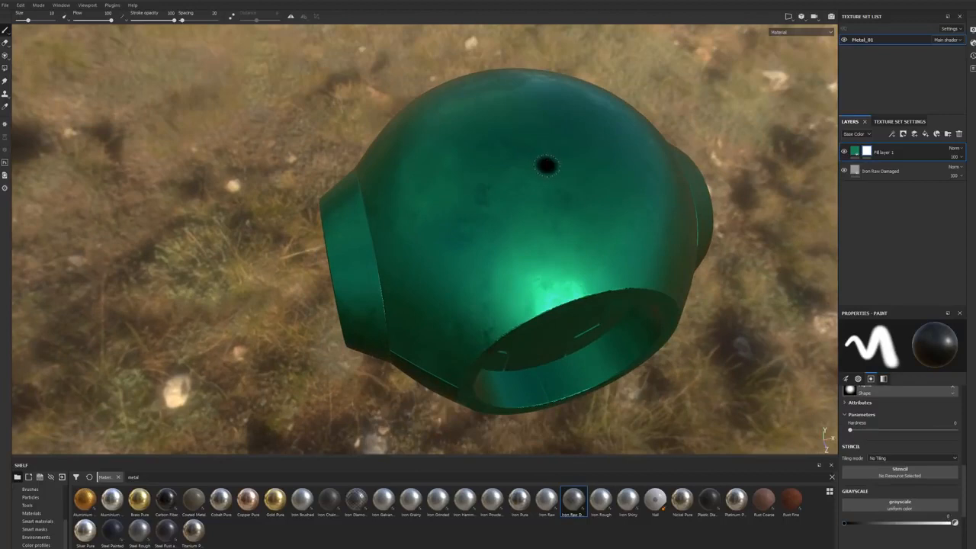
# Step: Paint a large black X on the green fill layer's mask to expose the iron underneath
pyautogui.moveTo(547, 118); pyautogui.dragTo(507, 246)
pyautogui.moveTo(456, 137); pyautogui.dragTo(620, 240)
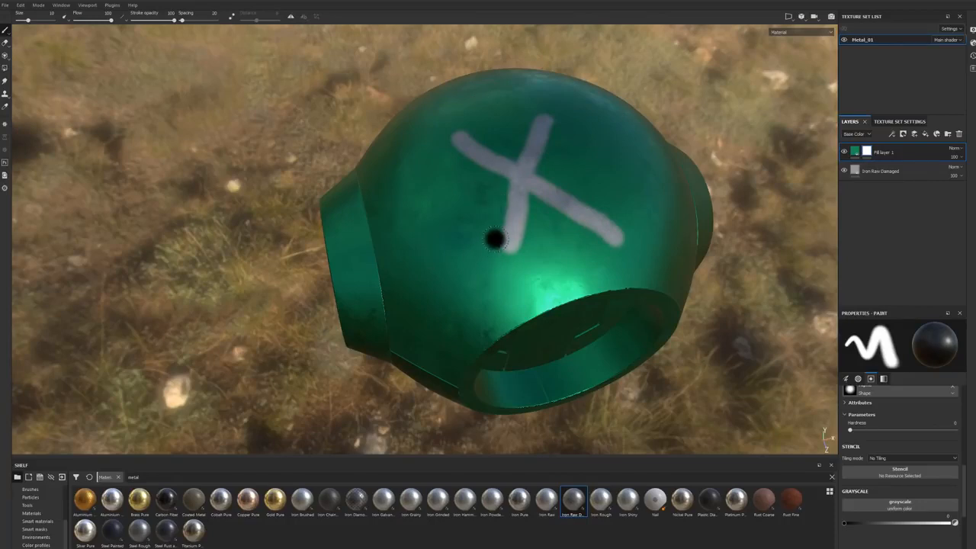
pyautogui.keyDown('alt'); pyautogui.moveTo(494, 239); pyautogui.dragTo(526, 235); pyautogui.keyUp('alt')
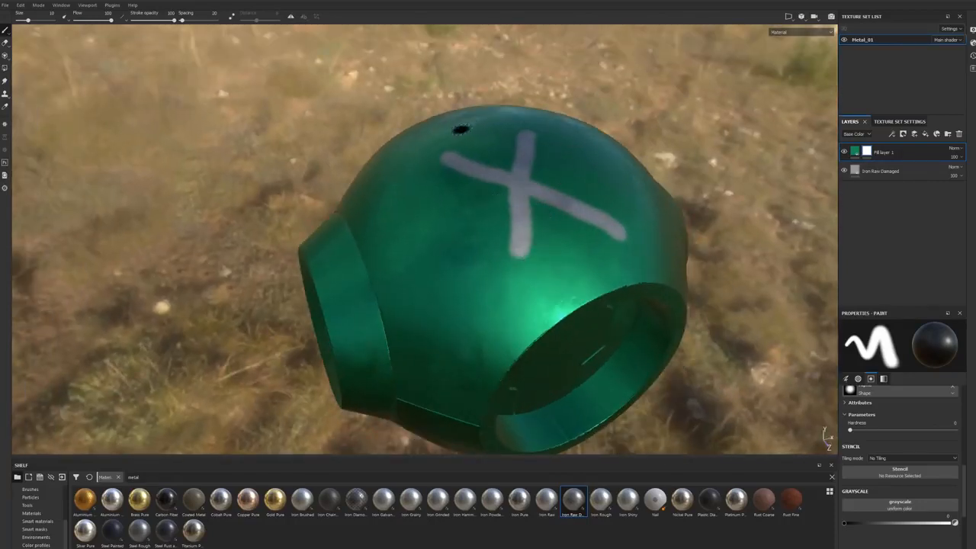
# Step: Undo the X on the mask, and try one more stroke down the sphere's front and undo it too
pyautogui.hotkey('ctrl', 'z')
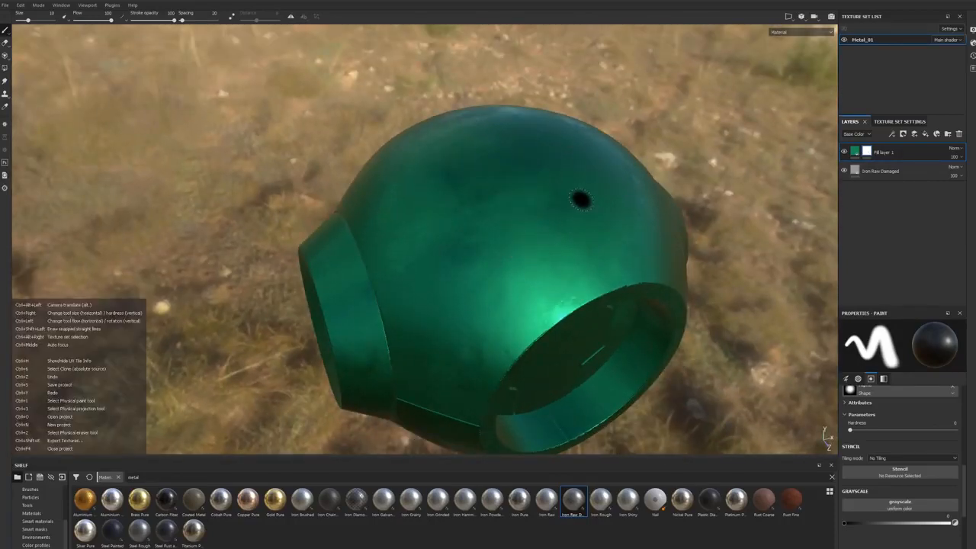
pyautogui.moveTo(509, 161); pyautogui.dragTo(492, 274)
pyautogui.hotkey('ctrl', 'z')
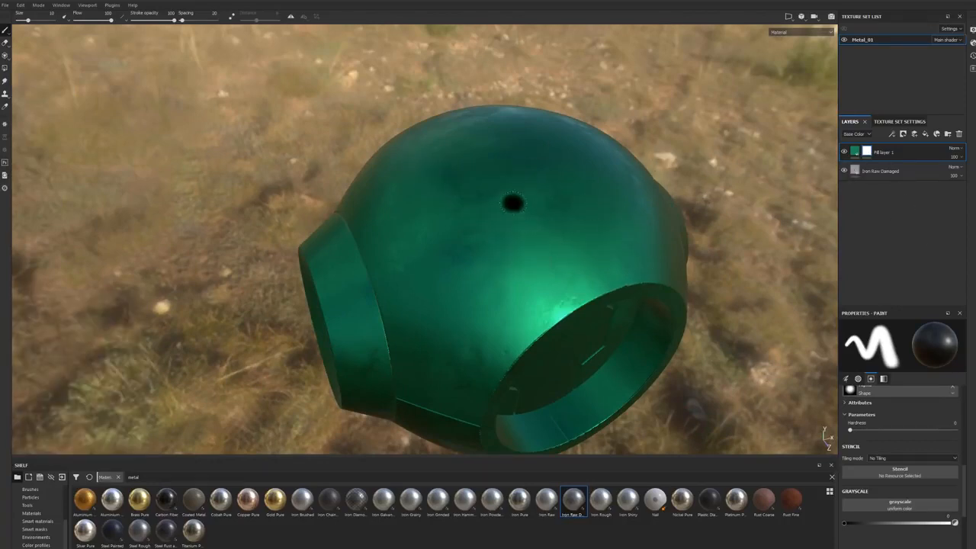
pyautogui.keyDown('alt'); pyautogui.moveTo(512, 202); pyautogui.dragTo(516, 235); pyautogui.keyUp('alt')
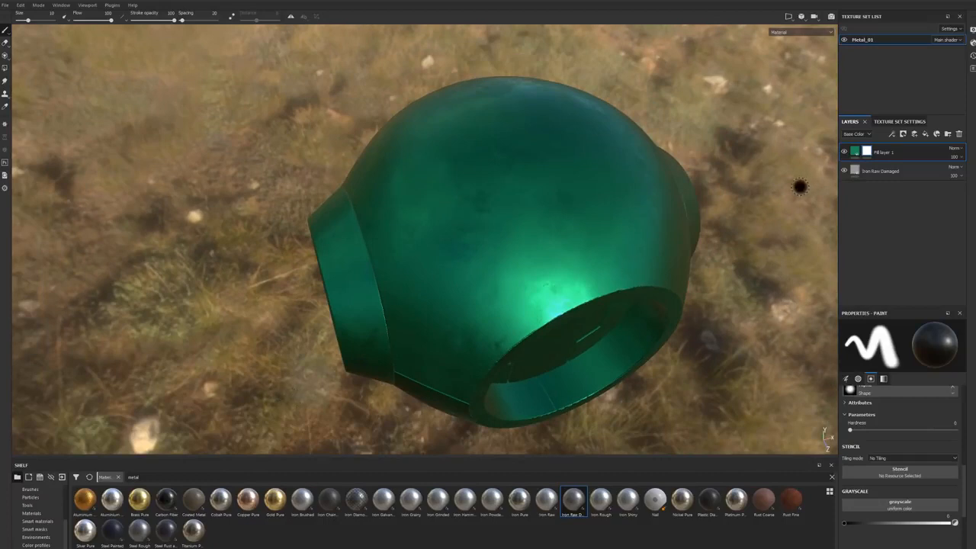
# Step: Set the mask brush's alpha to Arrow Bend Split
pyautogui.scroll(2, 845, 431)
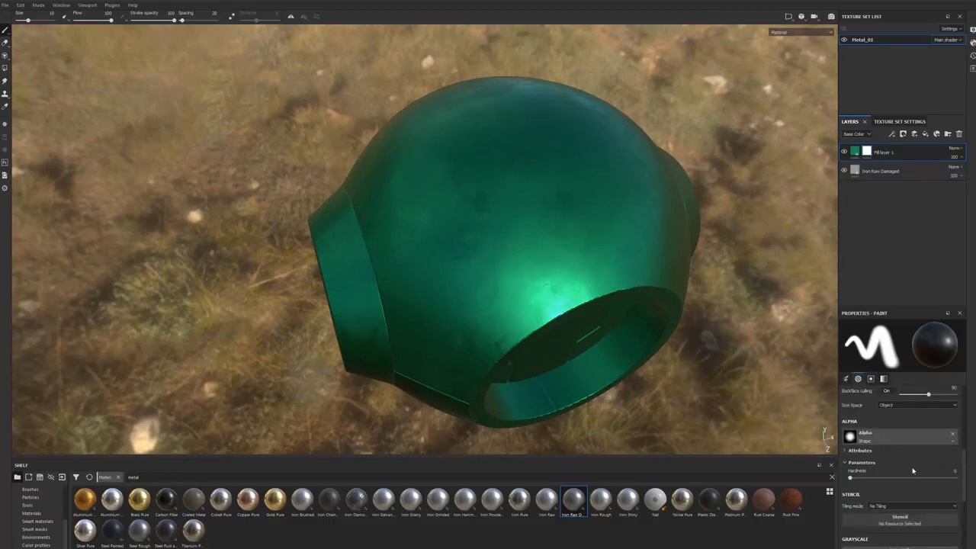
pyautogui.click(850, 438)
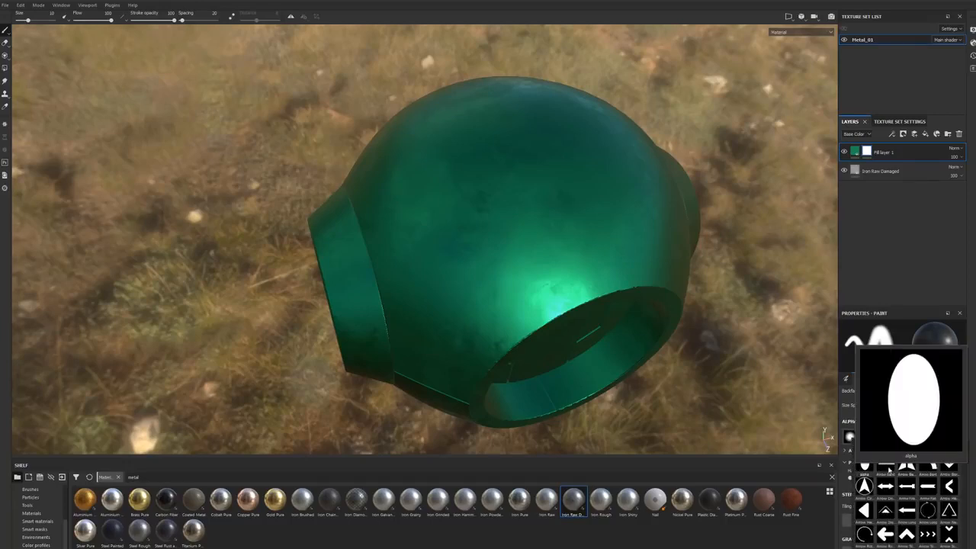
pyautogui.click(907, 467)
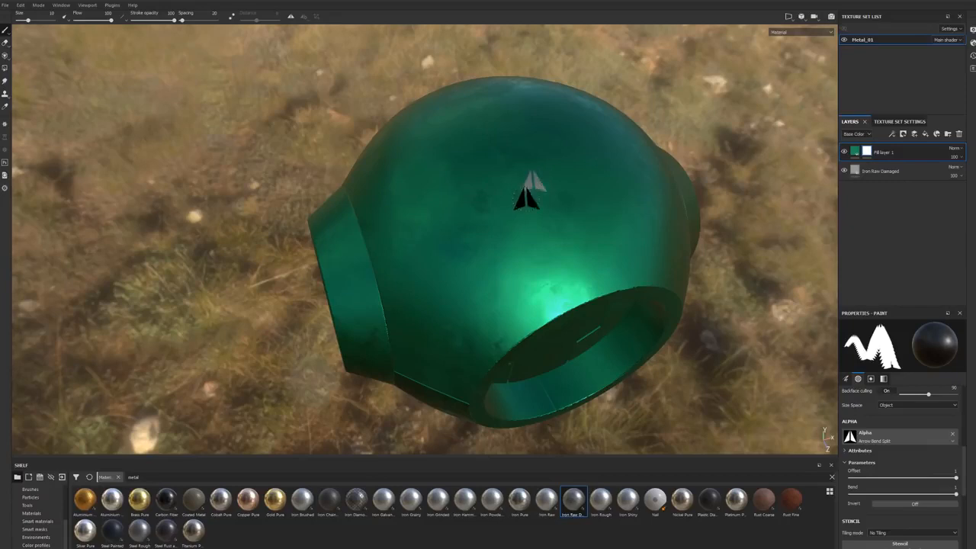
# Step: Try an oval ring stroke with the arrow alpha on the green fill layer's mask, and undo it
pyautogui.moveTo(592, 163); pyautogui.dragTo(474, 192)
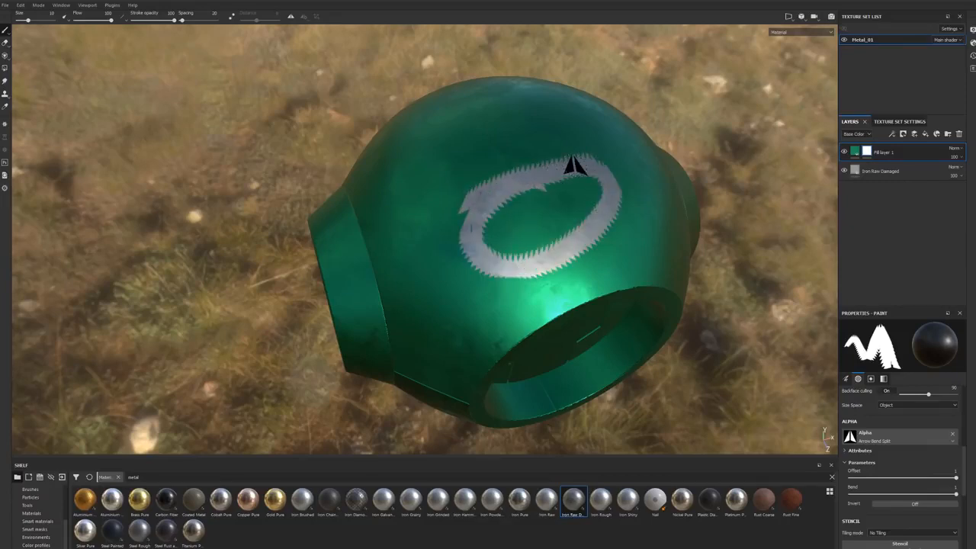
pyautogui.hotkey('ctrl', 'z')
pyautogui.moveTo(571, 159)
pyautogui.keyDown('alt'); pyautogui.mouseDown()
pyautogui.moveTo(518, 201)
pyautogui.moveTo(546, 194)
pyautogui.moveTo(554, 178)
pyautogui.moveTo(799, 274)
pyautogui.mouseUp(); pyautogui.keyUp('alt')
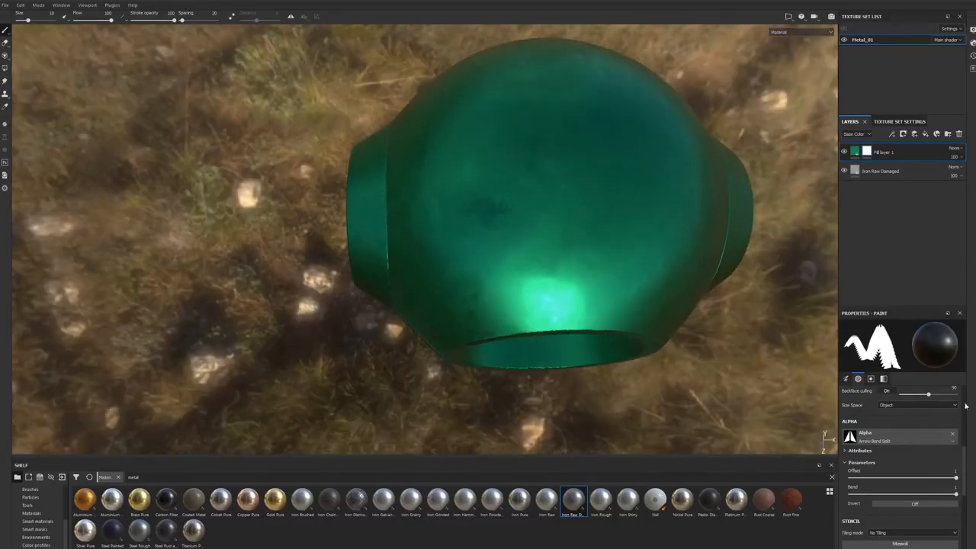
# Step: Adjust the arrow brush's size for the green fill layer's mask, ending at about 61
pyautogui.scroll(2, 911, 435)
pyautogui.scroll(1, 898, 429)
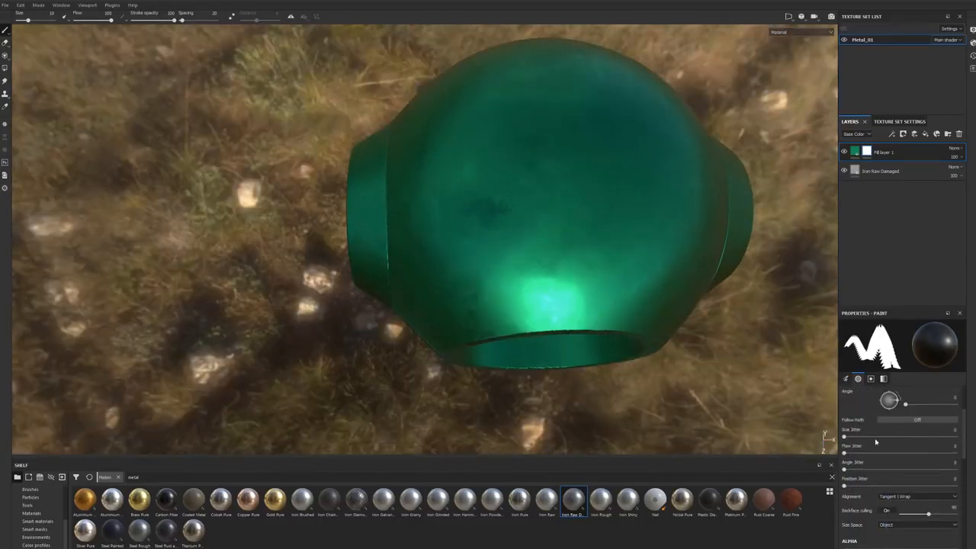
pyautogui.scroll(2, 881, 413)
pyautogui.scroll(1, 882, 436)
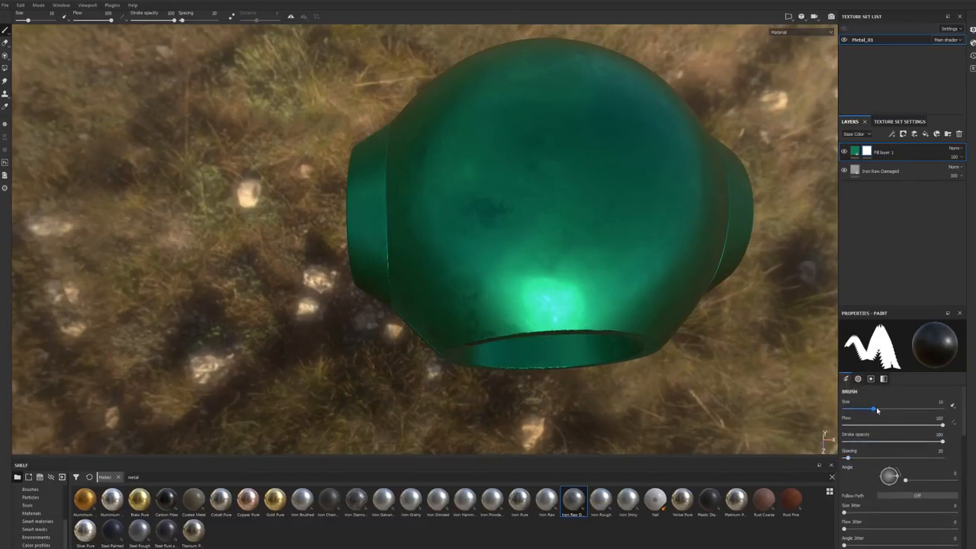
pyautogui.moveTo(875, 408); pyautogui.dragTo(891, 413)
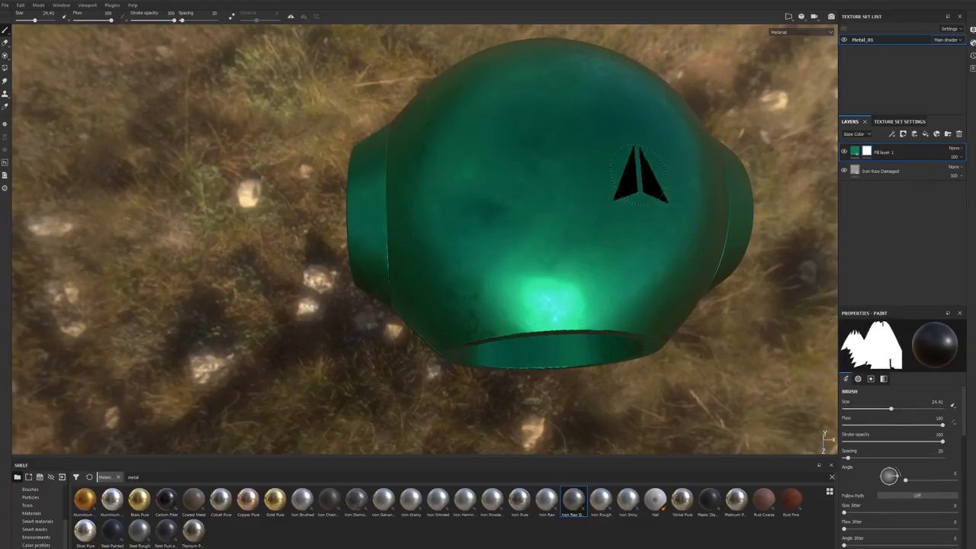
pyautogui.press(']')
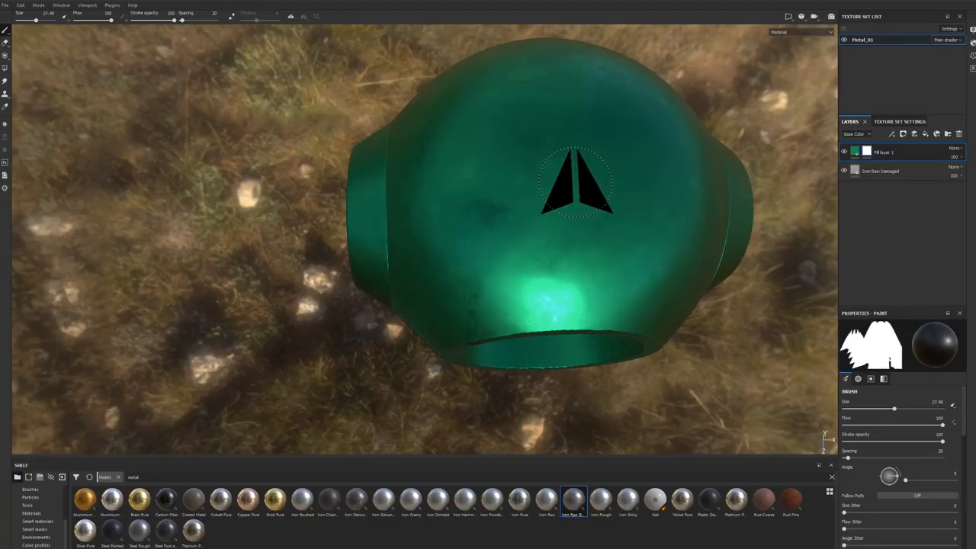
pyautogui.press('[')
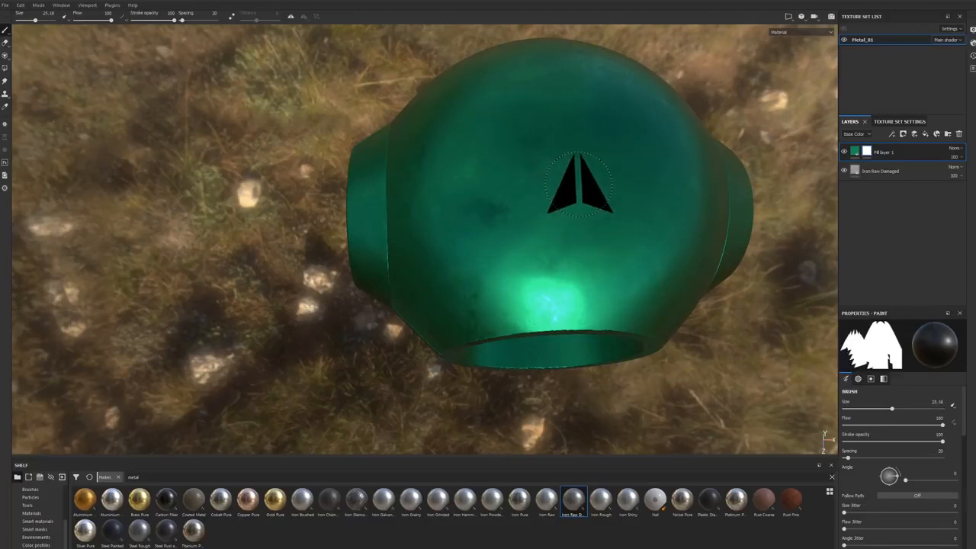
pyautogui.press('[')
pyautogui.press('[')
pyautogui.press('[')
pyautogui.press('[')
pyautogui.press('[')
pyautogui.press('[')
pyautogui.press(']')
pyautogui.press(']')
pyautogui.press(']')
pyautogui.press(']')
pyautogui.press(']')
pyautogui.press(']')
pyautogui.press(']')
pyautogui.press(']')
pyautogui.press(']')
pyautogui.press(']')
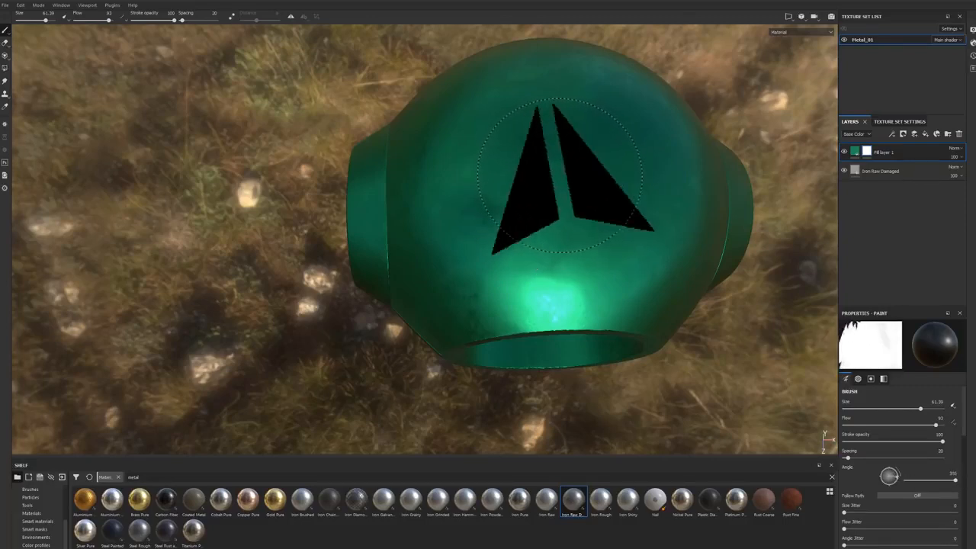
# Step: Try a faint arrow stamp on the front of the sphere with the brush flow lowered to 15
pyautogui.moveTo(935, 425); pyautogui.dragTo(858, 425)
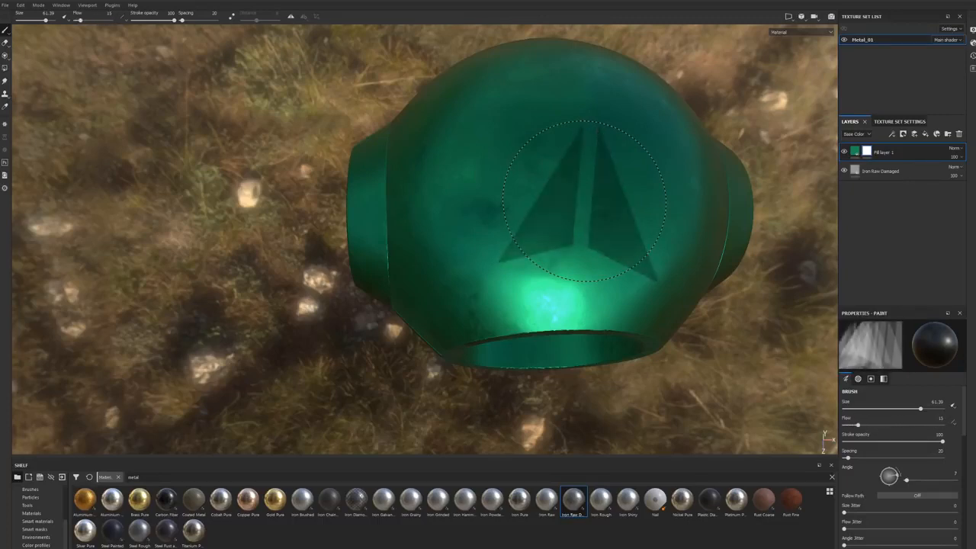
pyautogui.click(542, 167)
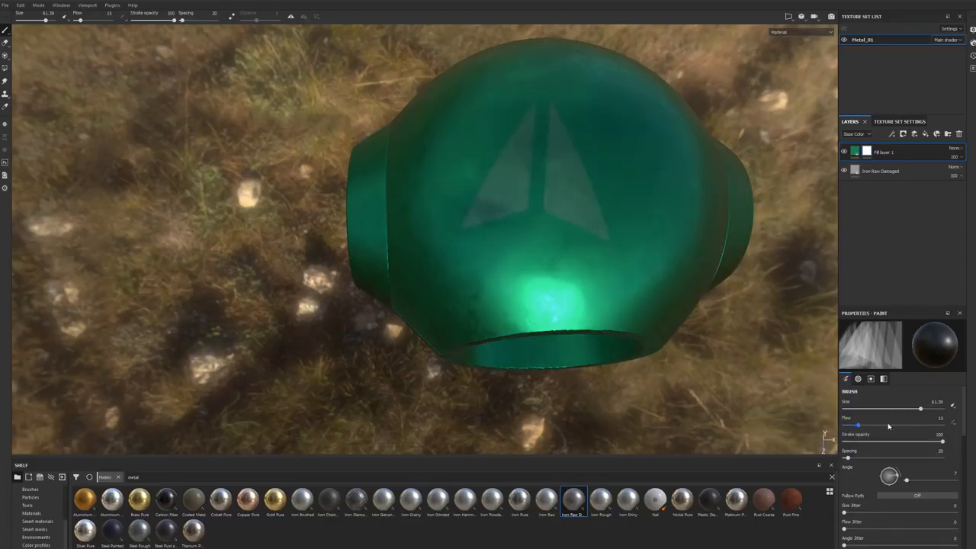
# Step: Set the brush flow to 100 and stamp one solid arrow on the sphere's upper front in the green fill layer's mask
pyautogui.moveTo(863, 425); pyautogui.dragTo(943, 424)
pyautogui.click(543, 177)
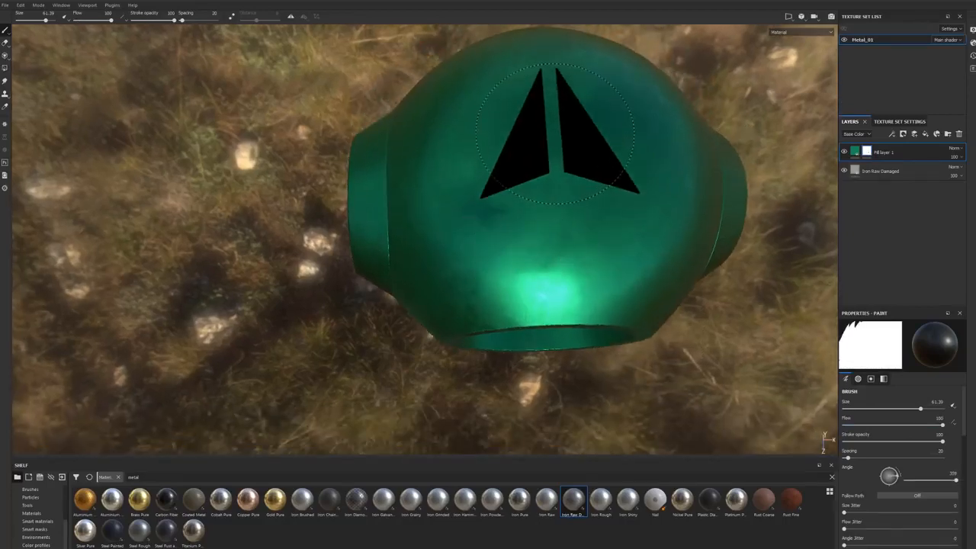
pyautogui.click(557, 149)
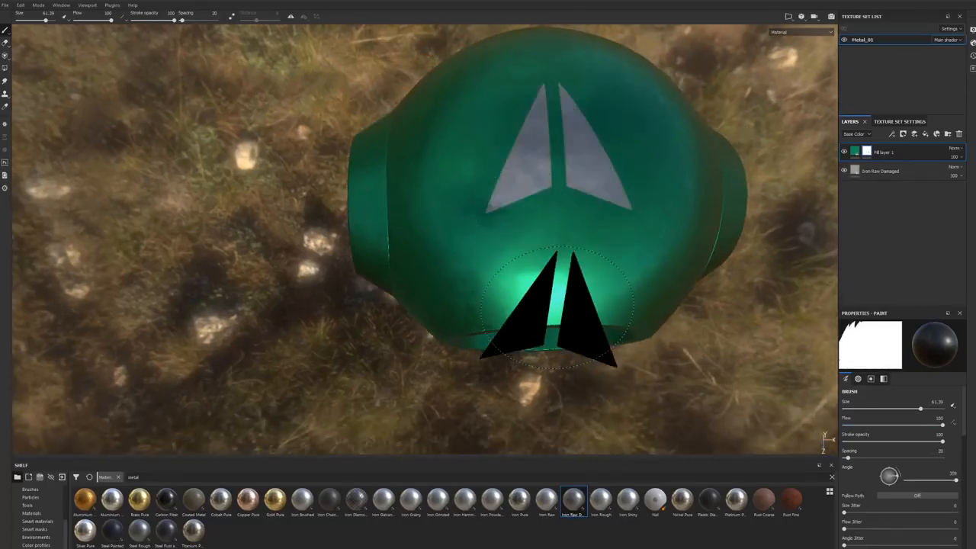
pyautogui.moveTo(555, 288)
pyautogui.keyDown('alt'); pyautogui.mouseDown()
pyautogui.moveTo(521, 259)
pyautogui.moveTo(570, 247)
pyautogui.mouseUp(); pyautogui.keyUp('alt')
pyautogui.keyDown('alt'); pyautogui.moveTo(580, 200); pyautogui.dragTo(586, 268, button='middle'); pyautogui.keyUp('alt')
pyautogui.keyDown('alt'); pyautogui.moveTo(587, 268); pyautogui.dragTo(581, 249); pyautogui.keyUp('alt')
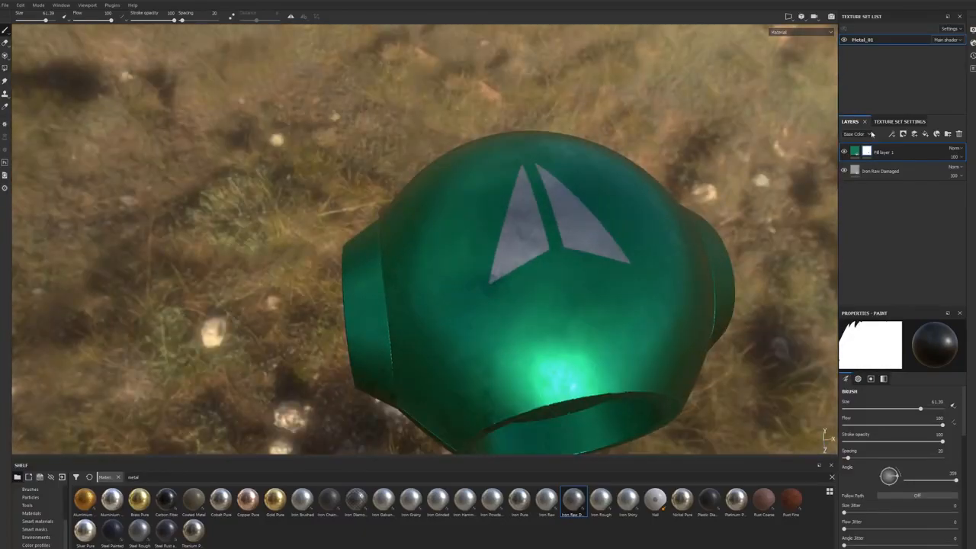
# Step: Enable the height channel on the green fill layer and set its height to about -0.37
pyautogui.click(883, 152)
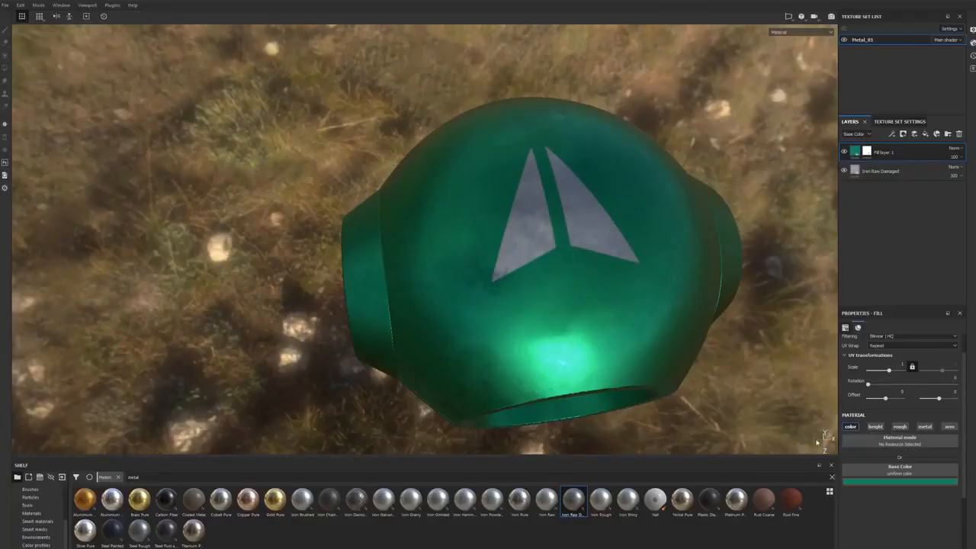
pyautogui.click(876, 427)
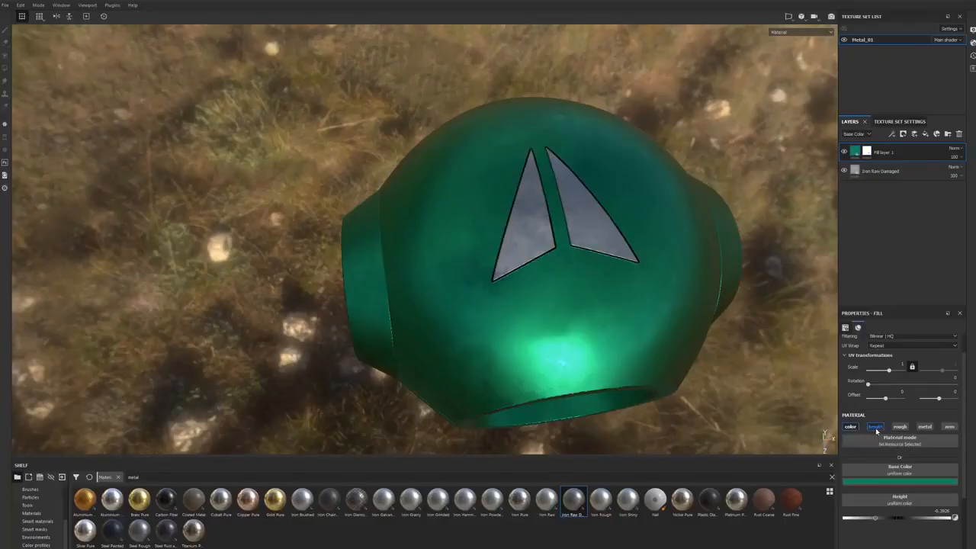
pyautogui.click(867, 152)
pyautogui.moveTo(876, 519); pyautogui.dragTo(883, 521)
pyautogui.keyDown('alt'); pyautogui.moveTo(612, 177); pyautogui.dragTo(261, 101); pyautogui.keyUp('alt')
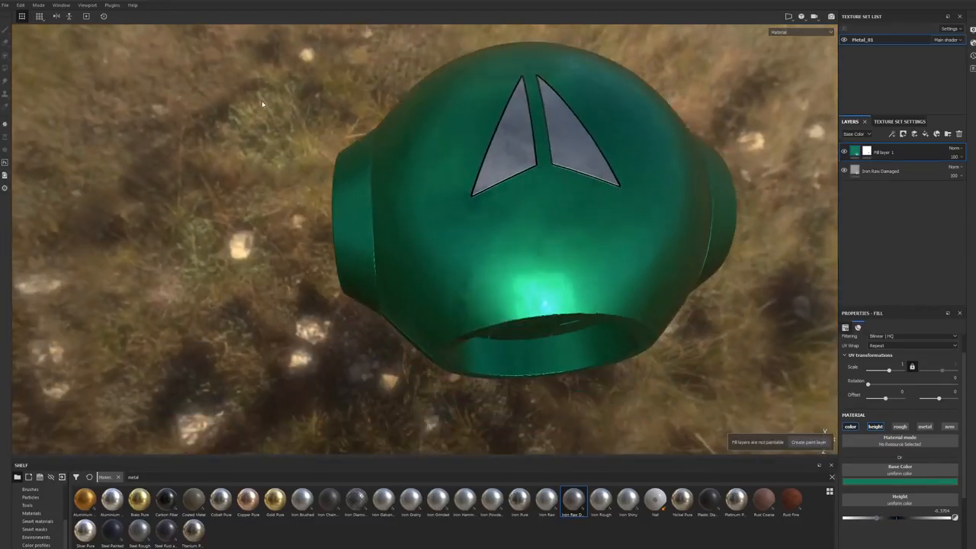
# Step: Compare the green fill layer's fill properties with its mask's paint properties, and look through the mask's options
pyautogui.click(867, 152)
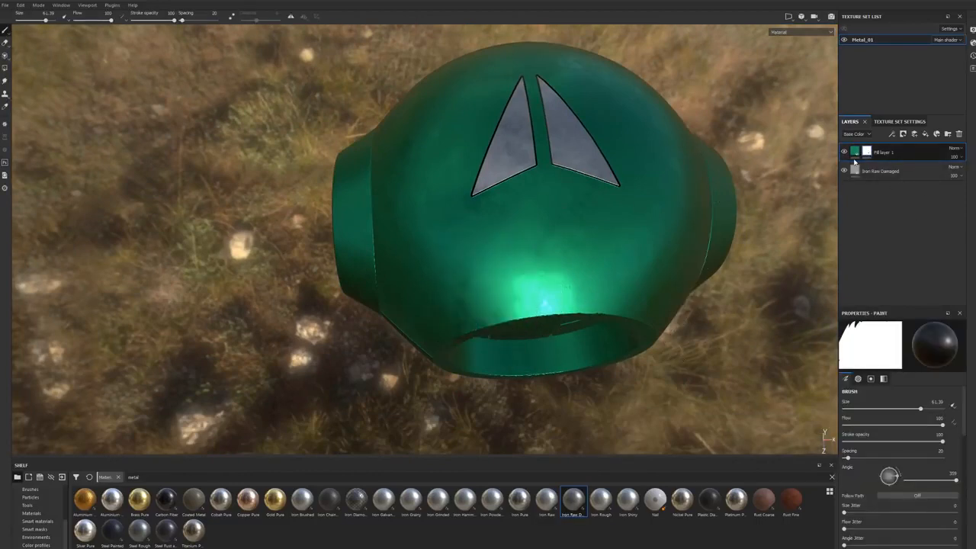
pyautogui.click(854, 152)
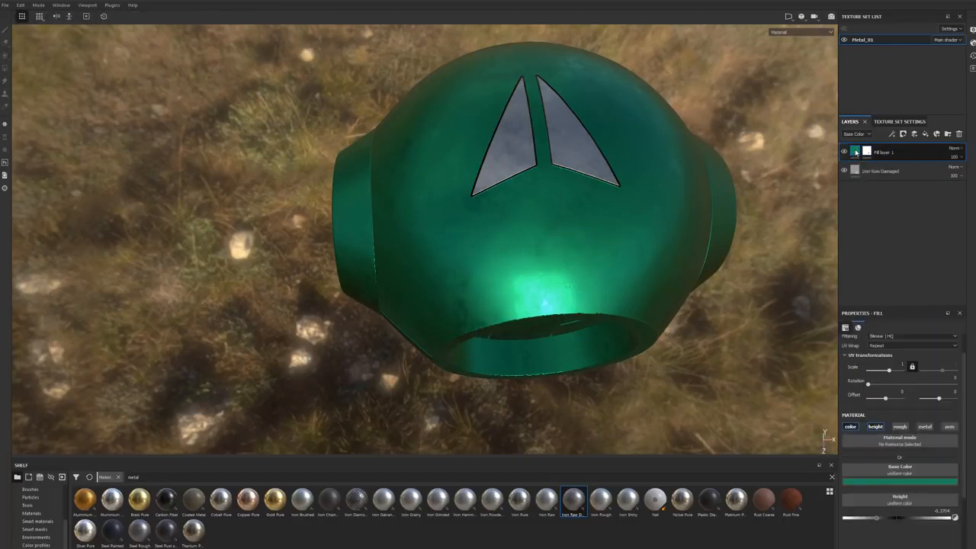
pyautogui.moveTo(854, 152)
pyautogui.press('1')
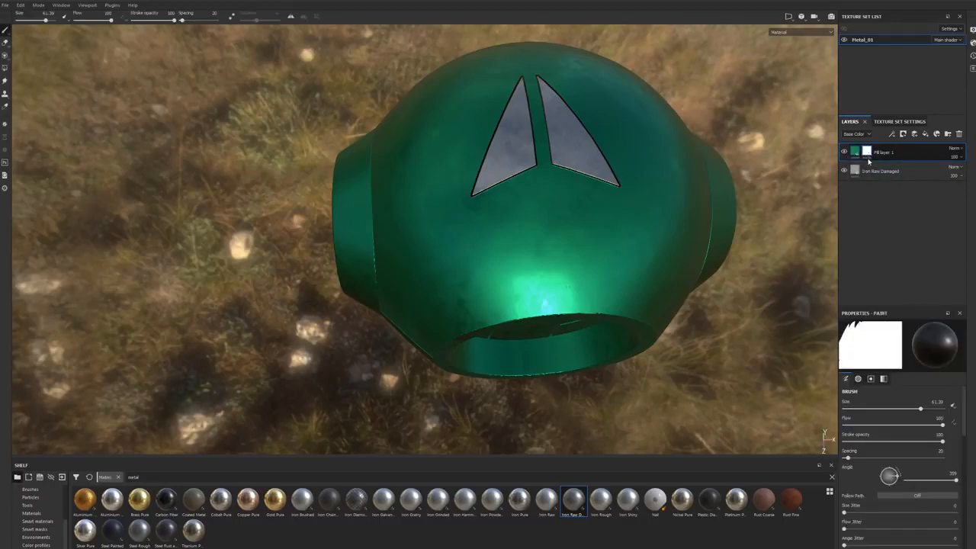
pyautogui.rightClick(867, 152)
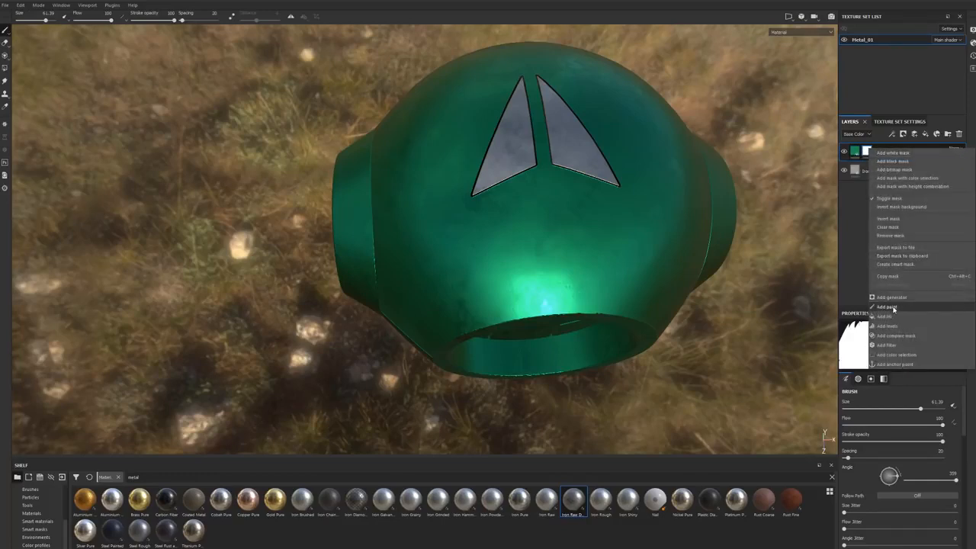
pyautogui.click(856, 153)
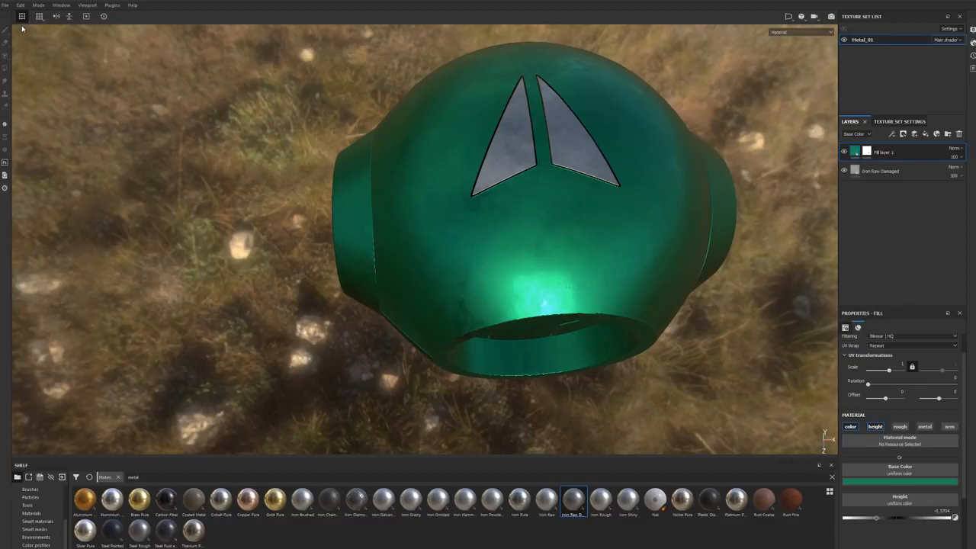
# Step: Reduce the mask brush to about 37, turn the arrow upside down, and stamp it just below the first arrow
pyautogui.click(866, 152)
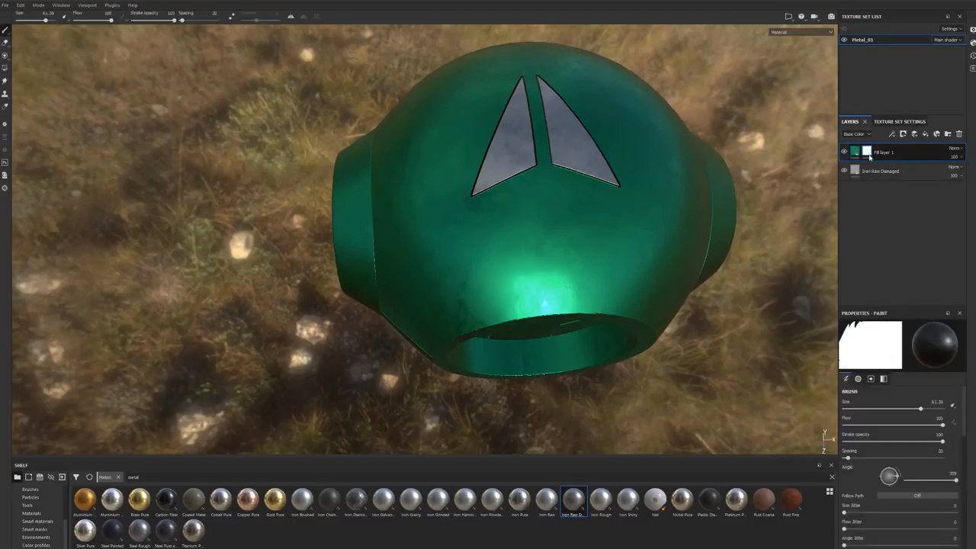
pyautogui.moveTo(571, 222)
pyautogui.keyDown('alt'); pyautogui.mouseDown()
pyautogui.moveTo(541, 236)
pyautogui.moveTo(539, 266)
pyautogui.moveTo(548, 263)
pyautogui.moveTo(534, 317)
pyautogui.moveTo(397, 290)
pyautogui.moveTo(450, 252)
pyautogui.mouseUp(); pyautogui.keyUp('alt')
pyautogui.keyDown('ctrl'); pyautogui.moveTo(506, 273); pyautogui.dragTo(509, 305); pyautogui.keyUp('ctrl')
pyautogui.keyDown('ctrl'); pyautogui.moveTo(507, 273); pyautogui.dragTo(538, 260, button='right'); pyautogui.keyUp('ctrl')
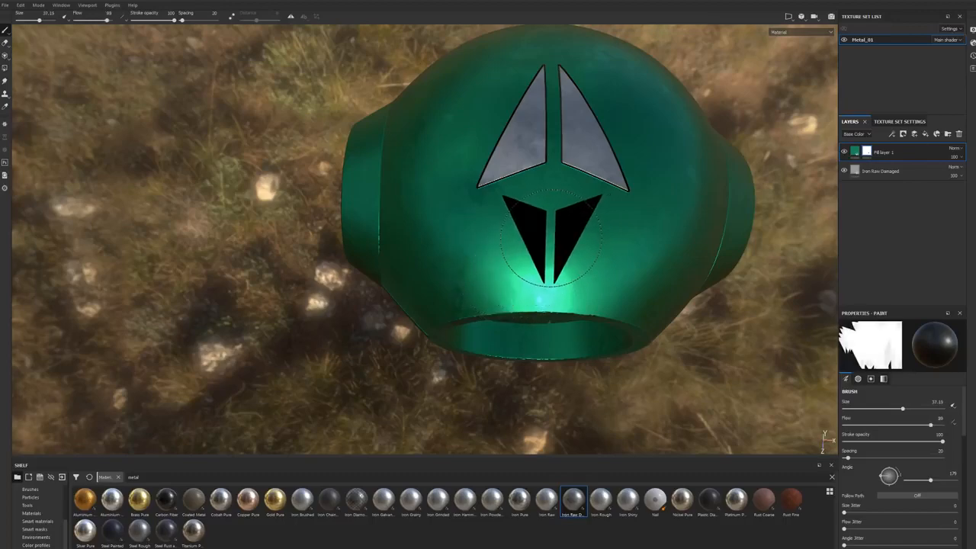
pyautogui.click(551, 238)
# Step: Examine the depth and edges of the two arrows on the sphere from several angles
pyautogui.keyDown('alt'); pyautogui.moveTo(550, 238); pyautogui.dragTo(594, 327); pyautogui.keyUp('alt')
pyautogui.keyDown('alt'); pyautogui.moveTo(595, 327); pyautogui.dragTo(430, 368, button='right'); pyautogui.keyUp('alt')
pyautogui.keyDown('alt'); pyautogui.moveTo(430, 368); pyautogui.dragTo(474, 366); pyautogui.keyUp('alt')
pyautogui.moveTo(474, 365)
pyautogui.keyDown('shift'); pyautogui.mouseDown(button='right')
pyautogui.moveTo(504, 324)
pyautogui.moveTo(474, 323)
pyautogui.moveTo(527, 320)
pyautogui.moveTo(497, 330)
pyautogui.mouseUp(button='right'); pyautogui.keyUp('shift')
pyautogui.keyDown('alt'); pyautogui.moveTo(496, 331); pyautogui.dragTo(387, 316); pyautogui.keyUp('alt')
pyautogui.keyDown('alt'); pyautogui.moveTo(388, 316); pyautogui.dragTo(416, 324, button='right'); pyautogui.keyUp('alt')
pyautogui.keyDown('alt'); pyautogui.moveTo(415, 324); pyautogui.dragTo(474, 294); pyautogui.keyUp('alt')
pyautogui.keyDown('alt'); pyautogui.moveTo(412, 298); pyautogui.dragTo(464, 277); pyautogui.keyUp('alt')
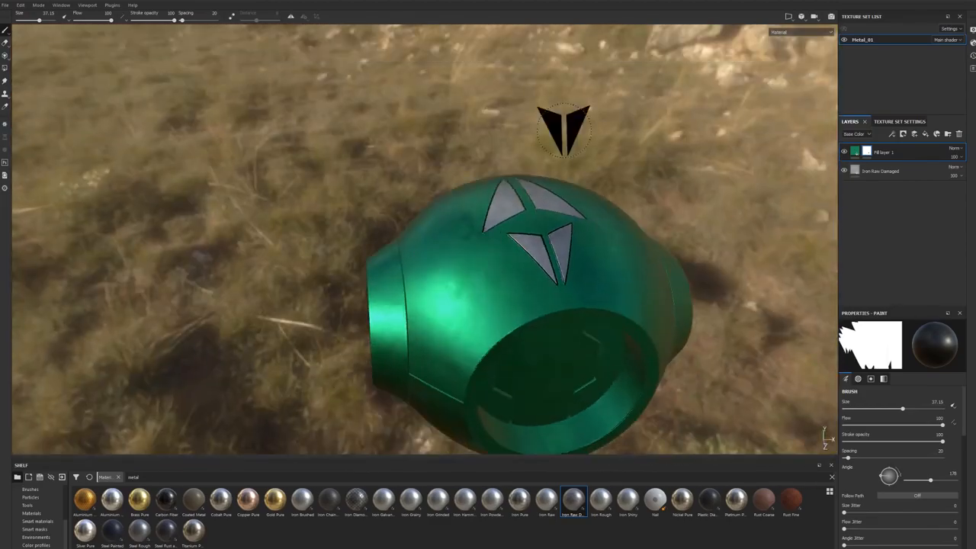
pyautogui.moveTo(560, 242)
pyautogui.keyDown('alt'); pyautogui.mouseDown()
pyautogui.moveTo(534, 208)
pyautogui.moveTo(526, 217)
pyautogui.moveTo(461, 189)
pyautogui.mouseUp(); pyautogui.keyUp('alt')
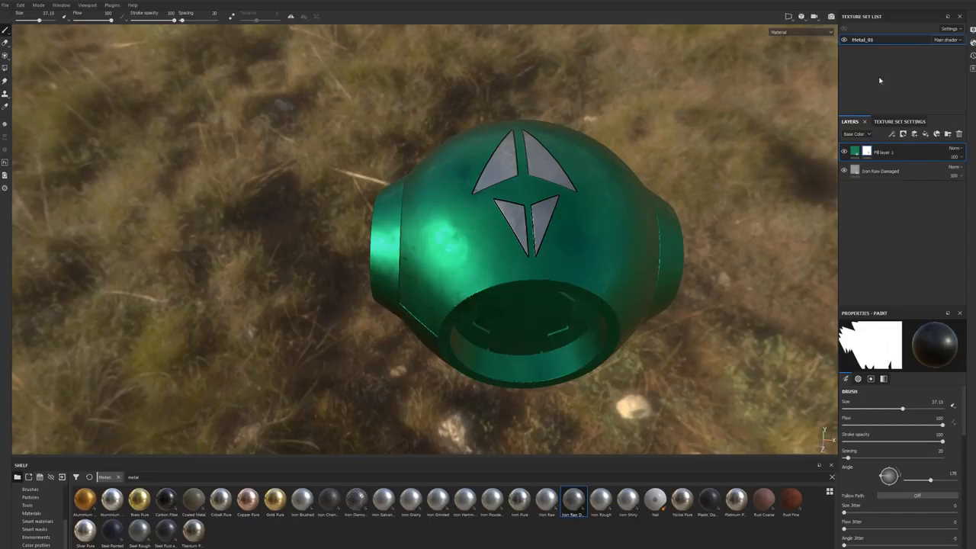
pyautogui.keyDown('alt'); pyautogui.moveTo(636, 122); pyautogui.dragTo(427, 11); pyautogui.keyUp('alt')
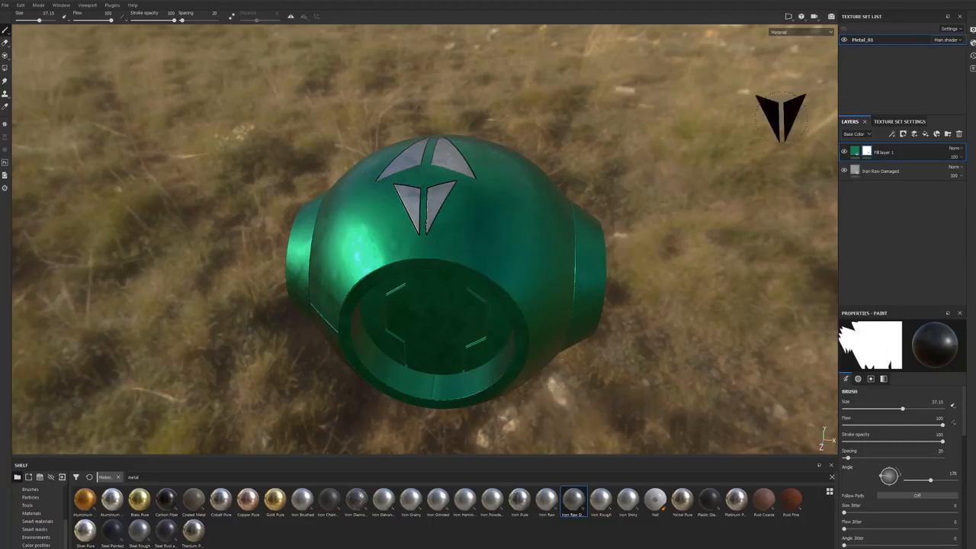
# Step: Show the 3D and 2D views side by side, with the whole UV layout and the sphere's arrows in view
pyautogui.click(787, 16)
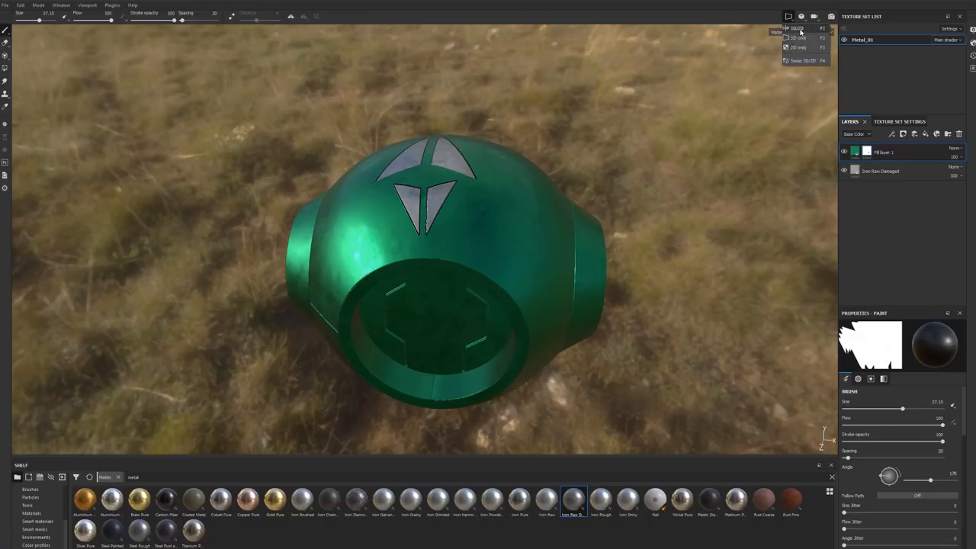
pyautogui.click(799, 28)
pyautogui.click(788, 16)
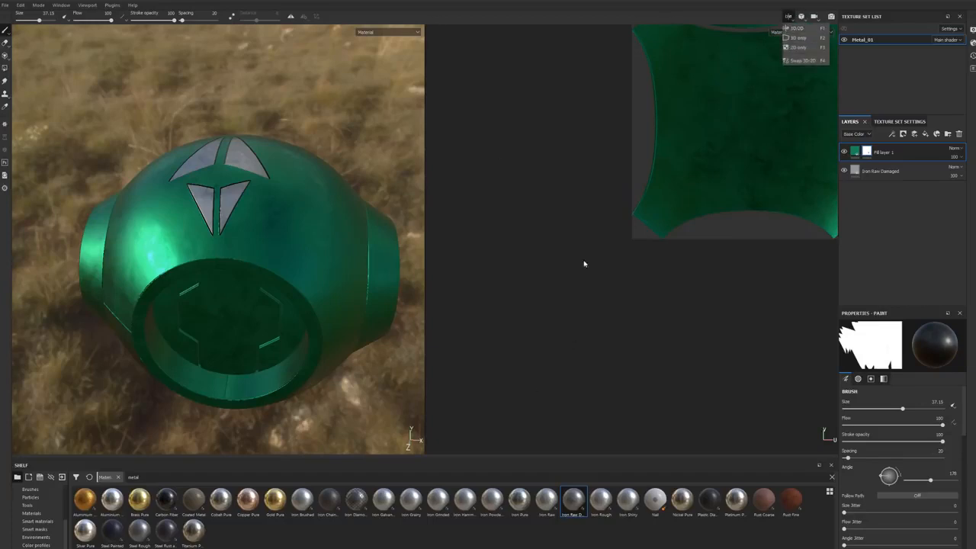
pyautogui.scroll(-5, 536, 292)
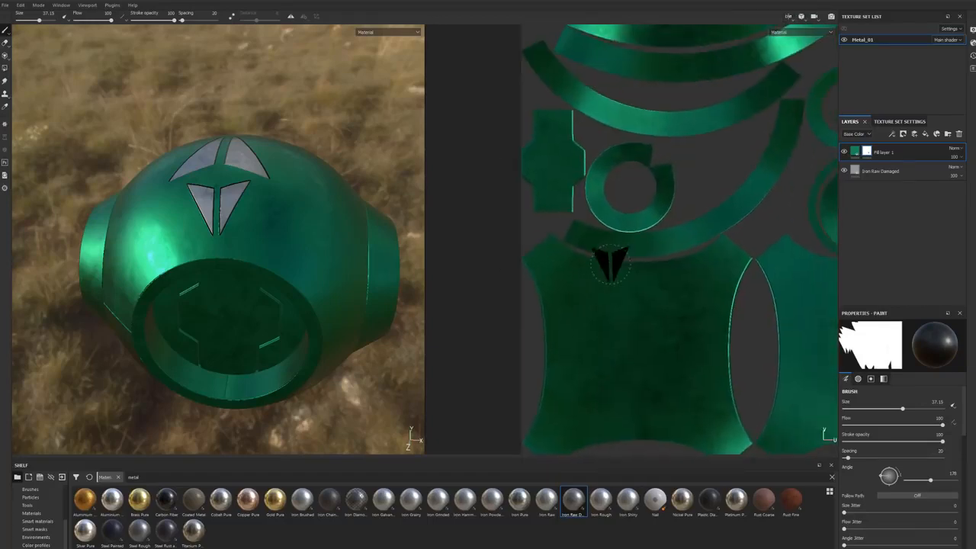
pyautogui.moveTo(608, 261); pyautogui.dragTo(586, 279, button='middle')
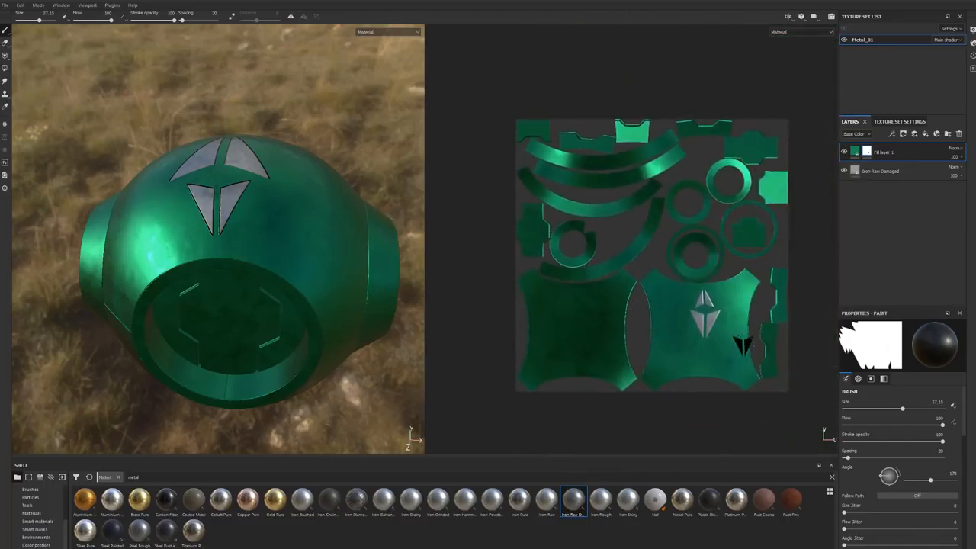
pyautogui.scroll(3, 232, 224)
pyautogui.keyDown('alt'); pyautogui.moveTo(231, 224); pyautogui.dragTo(324, 291); pyautogui.keyUp('alt')
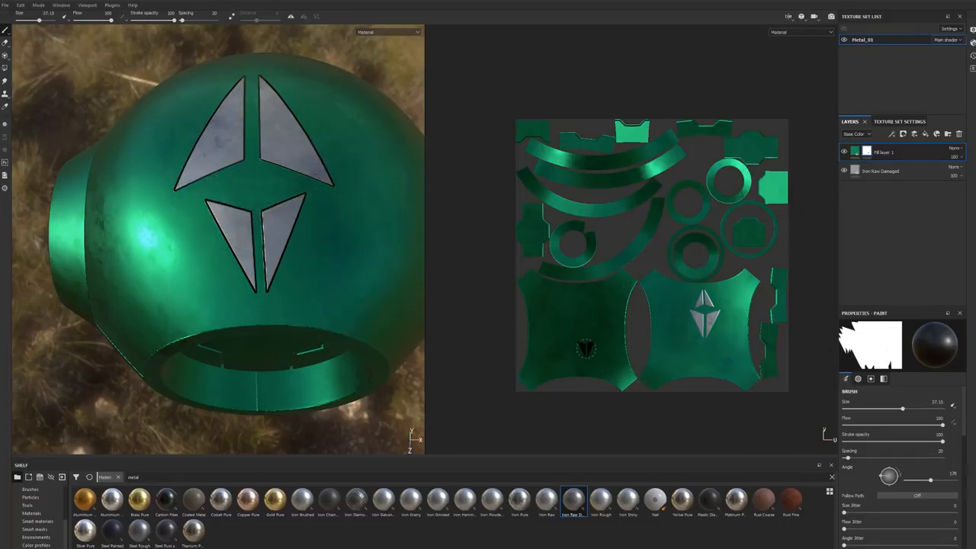
# Step: Try stamping another upside-down arrow beside the existing pair in the 3D view, and undo it
pyautogui.keyDown('alt'); pyautogui.moveTo(305, 251); pyautogui.dragTo(304, 267); pyautogui.keyUp('alt')
pyautogui.keyDown('shift'); pyautogui.moveTo(304, 267); pyautogui.dragTo(283, 305, button='right'); pyautogui.keyUp('shift')
pyautogui.moveTo(728, 347)
pyautogui.keyDown('shift'); pyautogui.mouseDown(button='right')
pyautogui.moveTo(667, 294)
pyautogui.moveTo(699, 185)
pyautogui.moveTo(669, 216)
pyautogui.moveTo(300, 295)
pyautogui.mouseUp(button='right'); pyautogui.keyUp('shift')
pyautogui.keyDown('alt'); pyautogui.moveTo(354, 307); pyautogui.dragTo(321, 266, button='middle'); pyautogui.keyUp('alt')
pyautogui.keyDown('alt'); pyautogui.moveTo(321, 266); pyautogui.dragTo(308, 268); pyautogui.keyUp('alt')
pyautogui.click(283, 218)
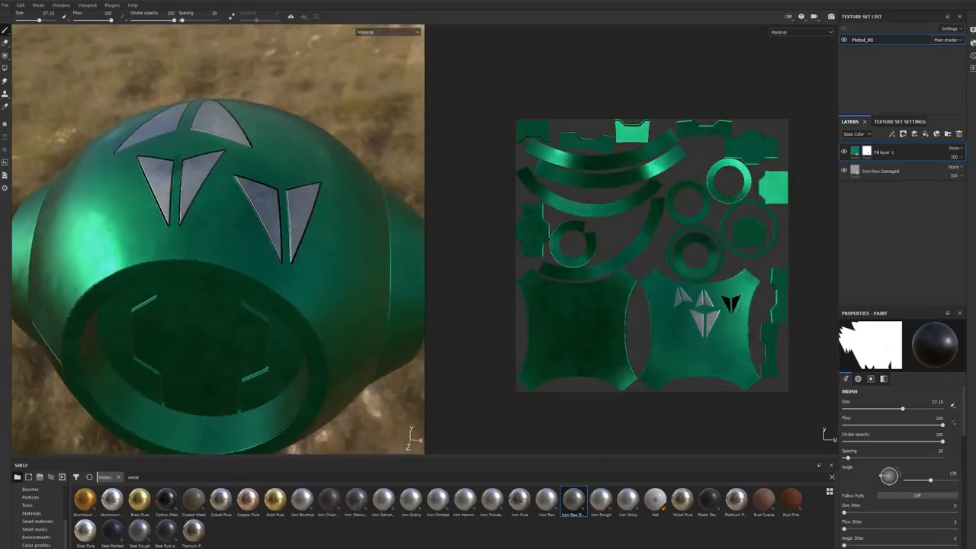
pyautogui.hotkey('ctrl', 'z')
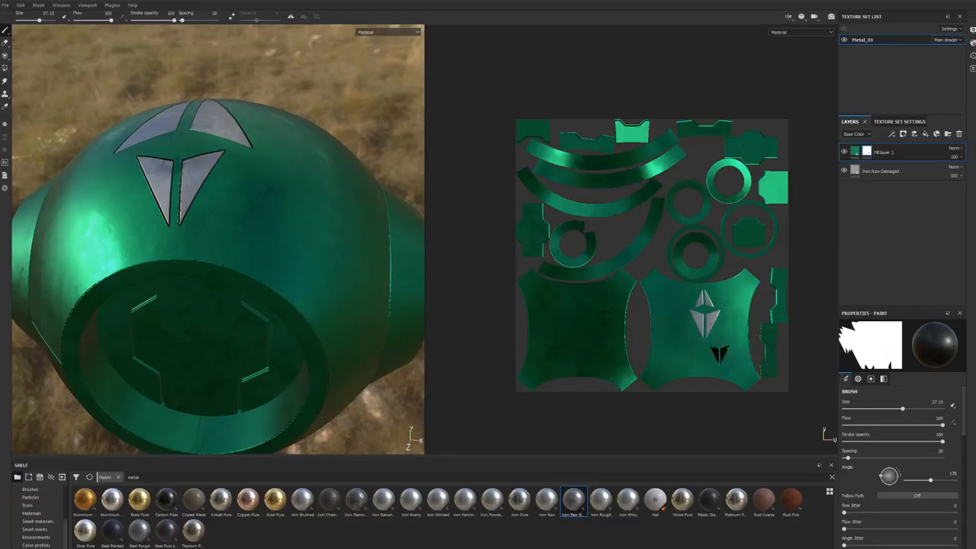
# Step: Try stamping an arrow directly on the UV layout in the 2D view, check it on the sphere, and undo it
pyautogui.click(673, 300)
pyautogui.moveTo(324, 228)
pyautogui.keyDown('alt'); pyautogui.mouseDown()
pyautogui.moveTo(311, 261)
pyautogui.moveTo(266, 301)
pyautogui.moveTo(301, 324)
pyautogui.moveTo(305, 262)
pyautogui.mouseUp(); pyautogui.keyUp('alt')
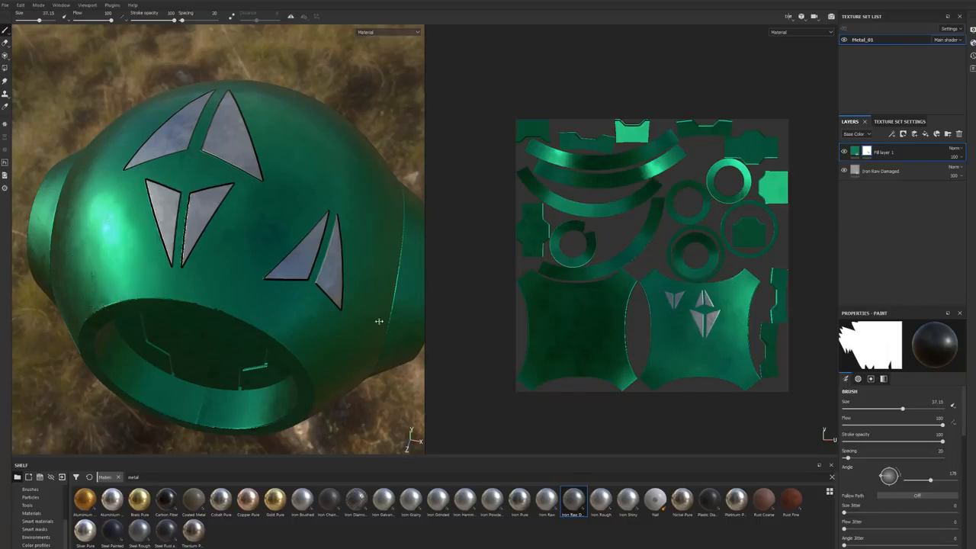
pyautogui.hotkey('ctrl', 'z')
pyautogui.keyDown('alt'); pyautogui.moveTo(269, 324); pyautogui.dragTo(261, 290); pyautogui.keyUp('alt')
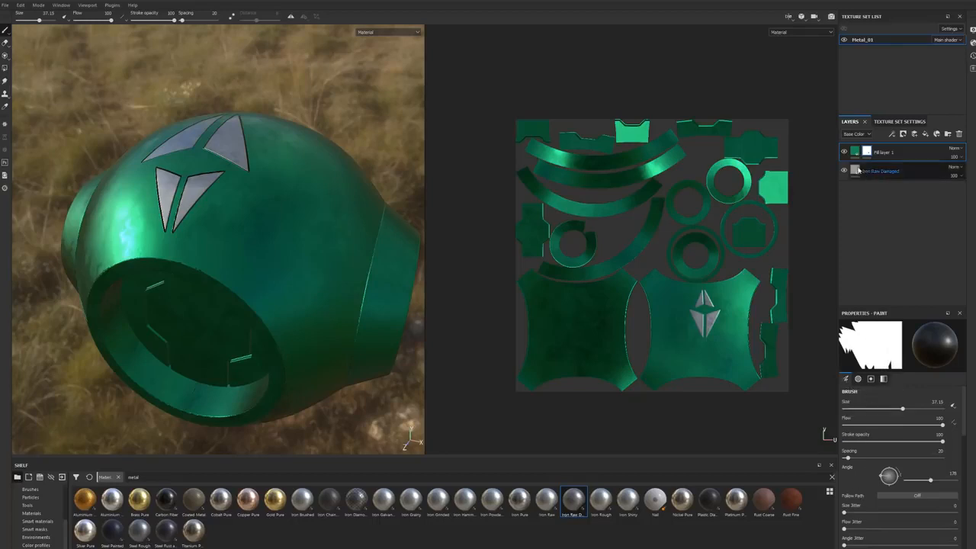
# Step: Try the Camera alignment for the brush over the sphere's arrows in the 3D view
pyautogui.scroll(-3, 877, 458)
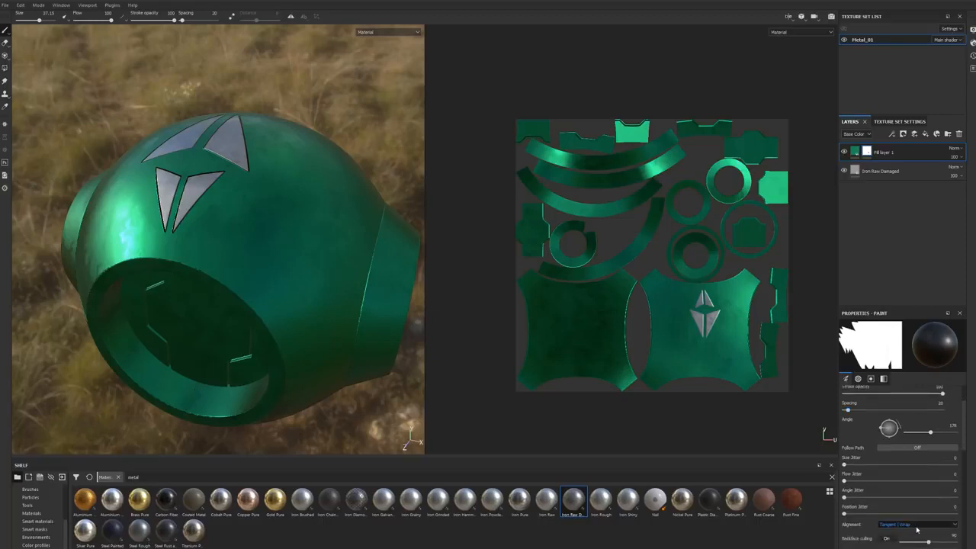
pyautogui.click(901, 526)
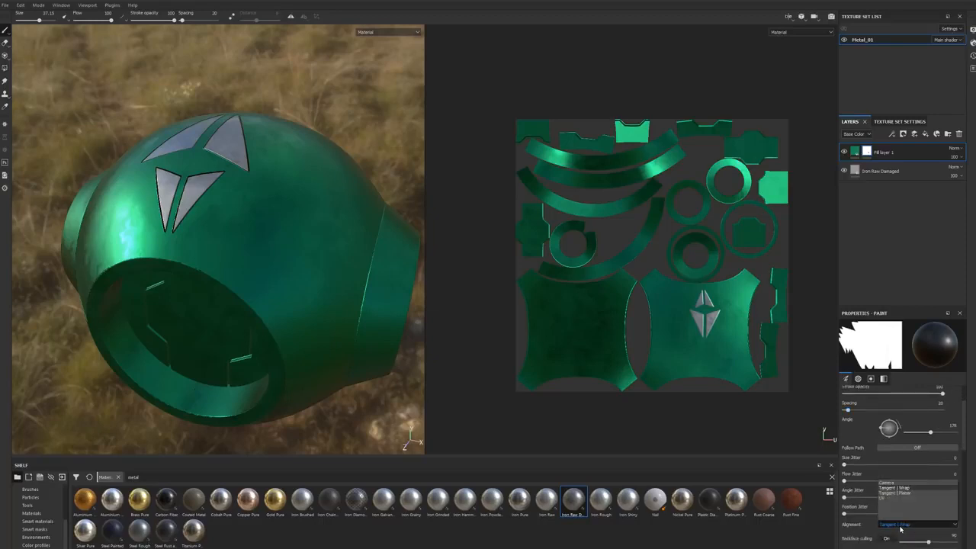
pyautogui.click(885, 484)
pyautogui.moveTo(266, 257)
pyautogui.keyDown('alt'); pyautogui.mouseDown()
pyautogui.moveTo(331, 258)
pyautogui.moveTo(381, 276)
pyautogui.moveTo(246, 301)
pyautogui.mouseUp(); pyautogui.keyUp('alt')
pyautogui.scroll(-4, 326, 281)
pyautogui.scroll(8, 333, 262)
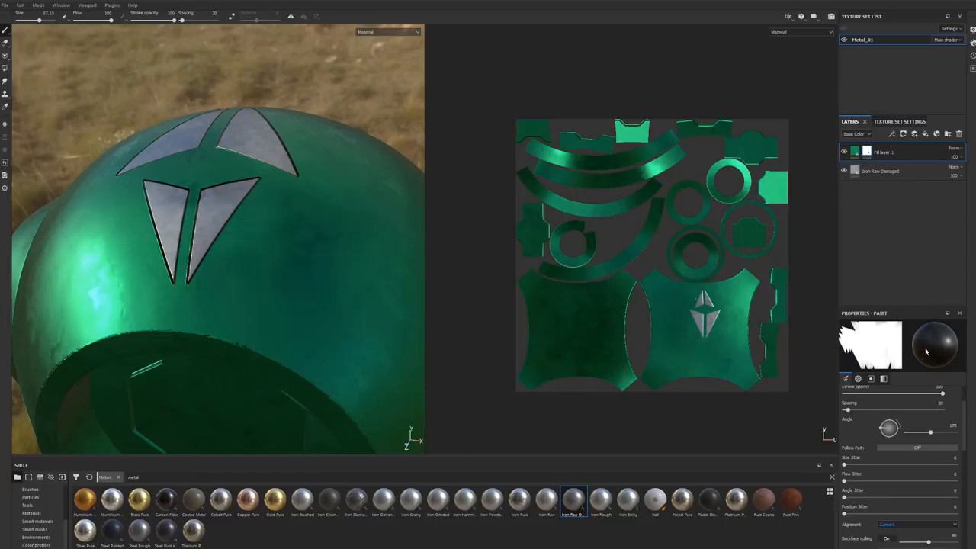
# Step: Try stamping an arrow on the UV layout with UV brush alignment, undo it, and return the alignment to Tangent | Wrap
pyautogui.click(915, 524)
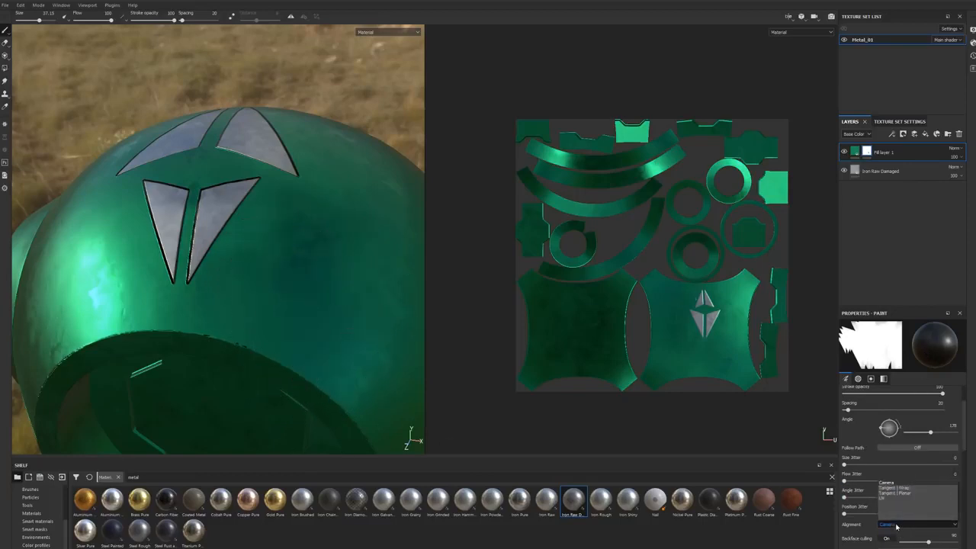
pyautogui.click(915, 482)
pyautogui.scroll(-3, 711, 348)
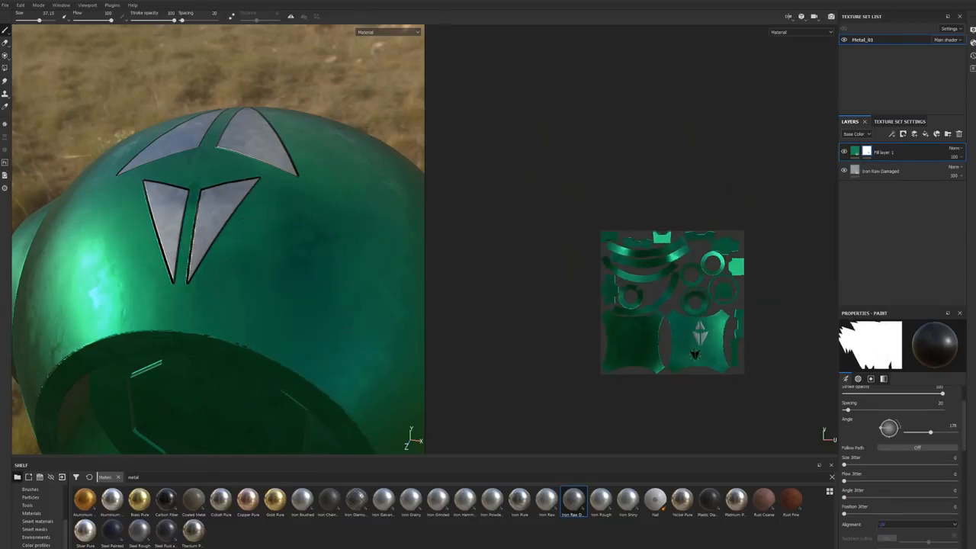
pyautogui.scroll(7, 711, 347)
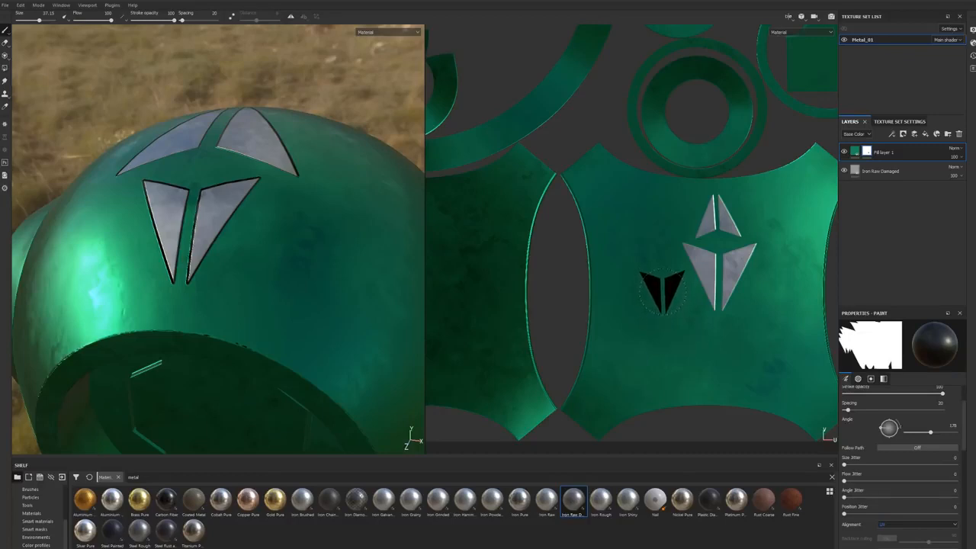
pyautogui.click(659, 288)
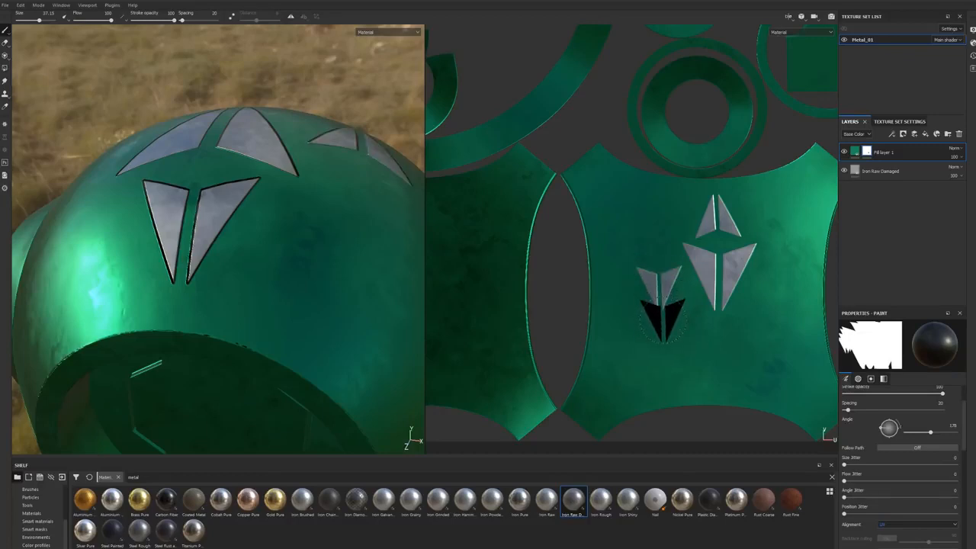
pyautogui.hotkey('ctrl', 'z')
pyautogui.click(886, 525)
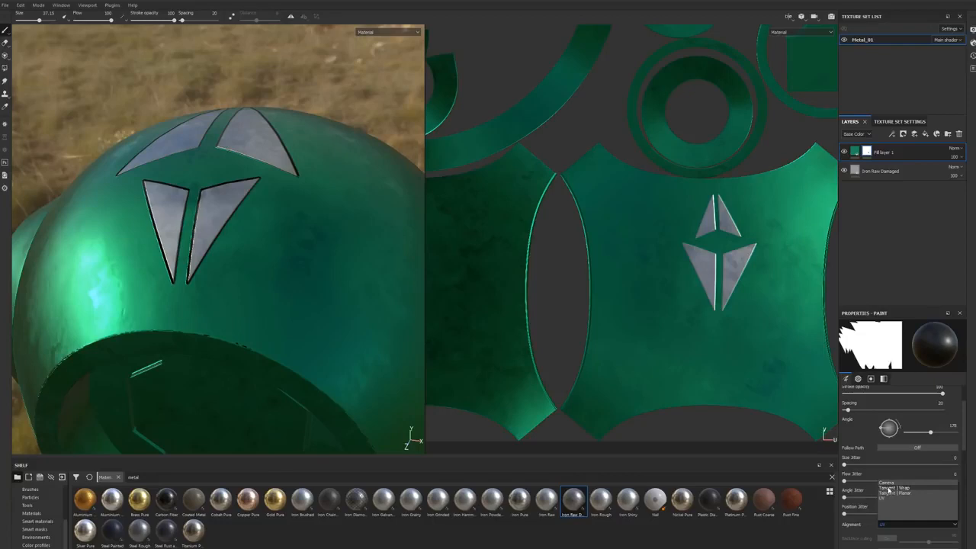
pyautogui.click(888, 489)
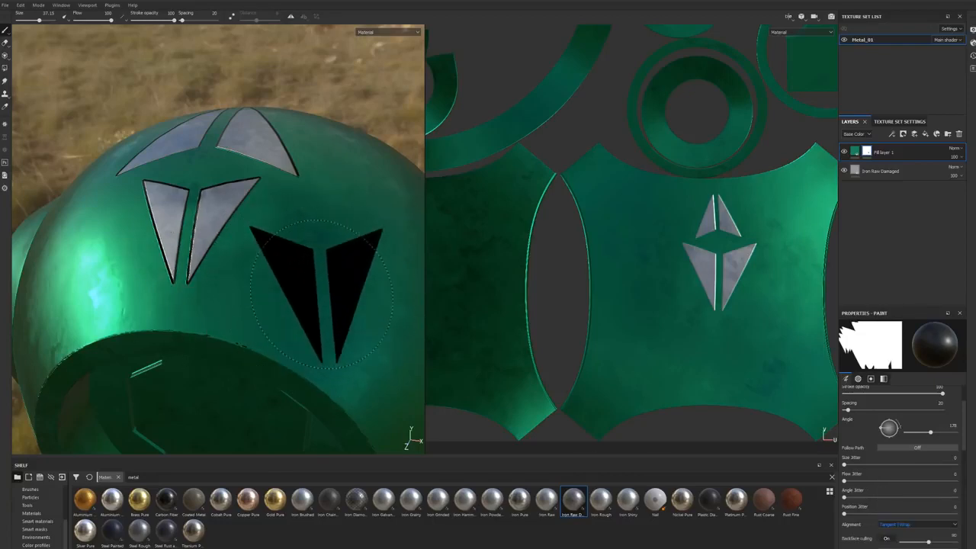
# Step: Stamp a small upside-down arrow beside the existing pair on the UV layout using UV alignment, and restore Tangent | Wrap alignment
pyautogui.click(915, 524)
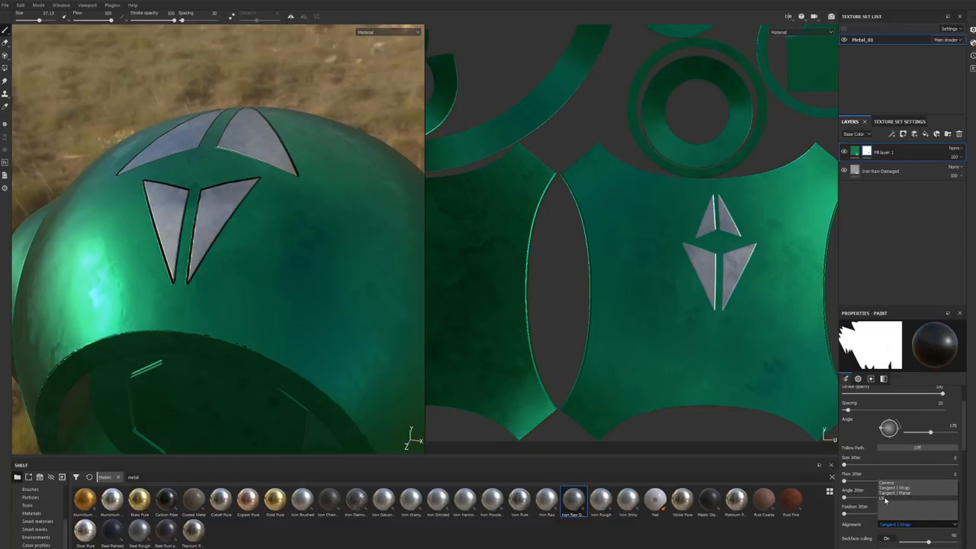
pyautogui.click(885, 499)
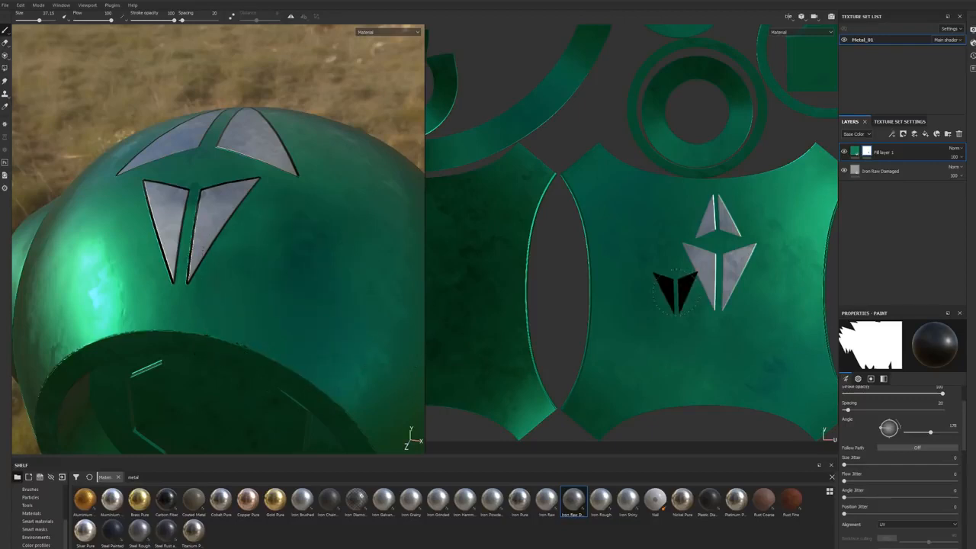
pyautogui.click(677, 304)
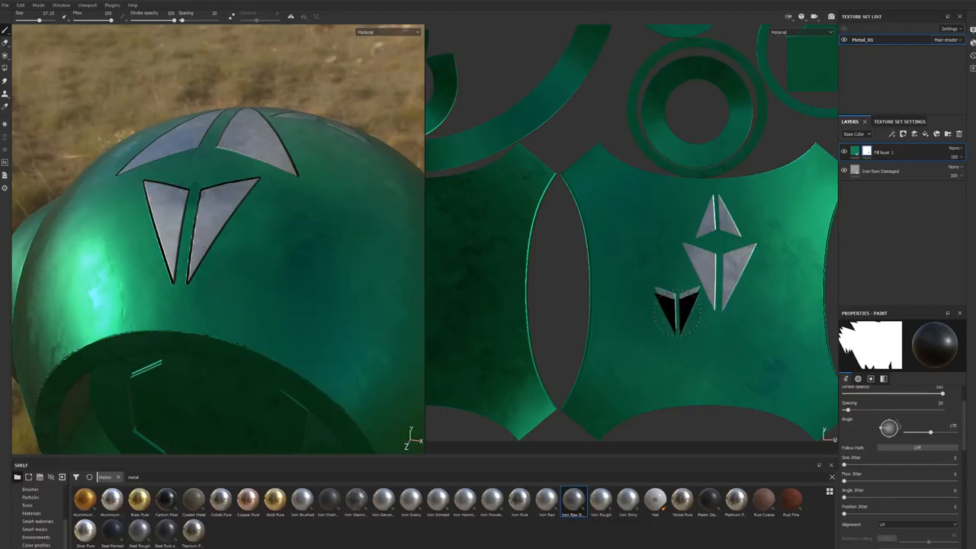
pyautogui.moveTo(314, 221)
pyautogui.keyDown('alt'); pyautogui.mouseDown()
pyautogui.moveTo(296, 263)
pyautogui.moveTo(324, 275)
pyautogui.mouseUp(); pyautogui.keyUp('alt')
pyautogui.click(890, 526)
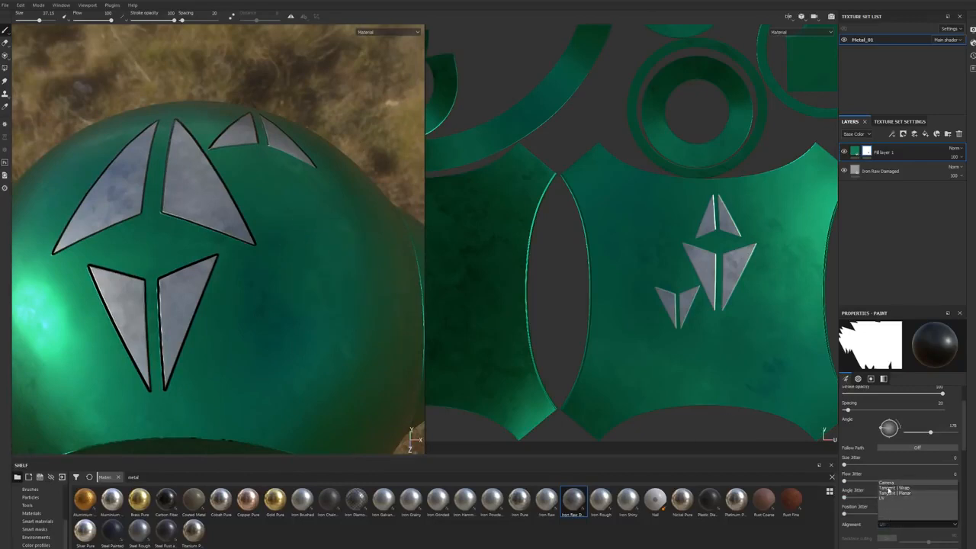
pyautogui.click(888, 488)
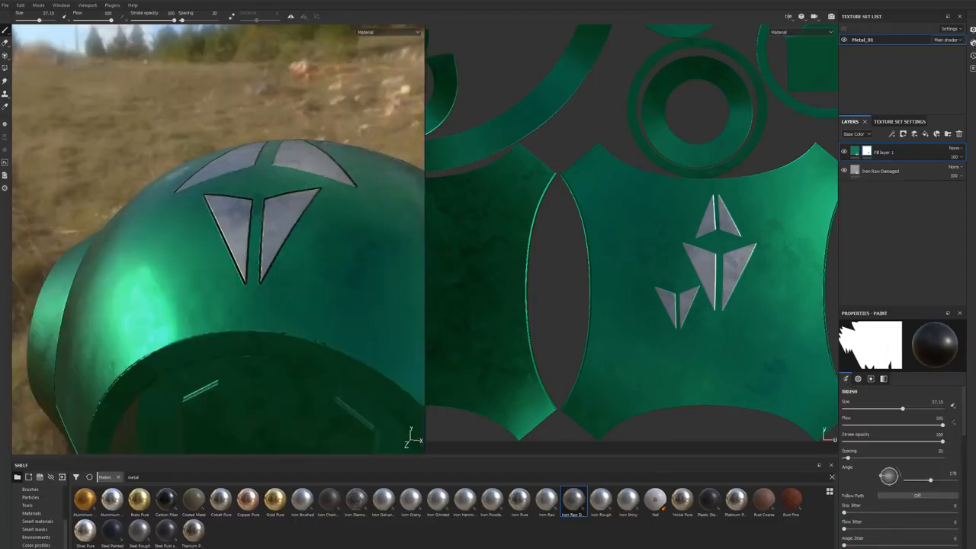
# Step: Open the display settings and examine the environment, camera and viewport options
pyautogui.click(972, 31)
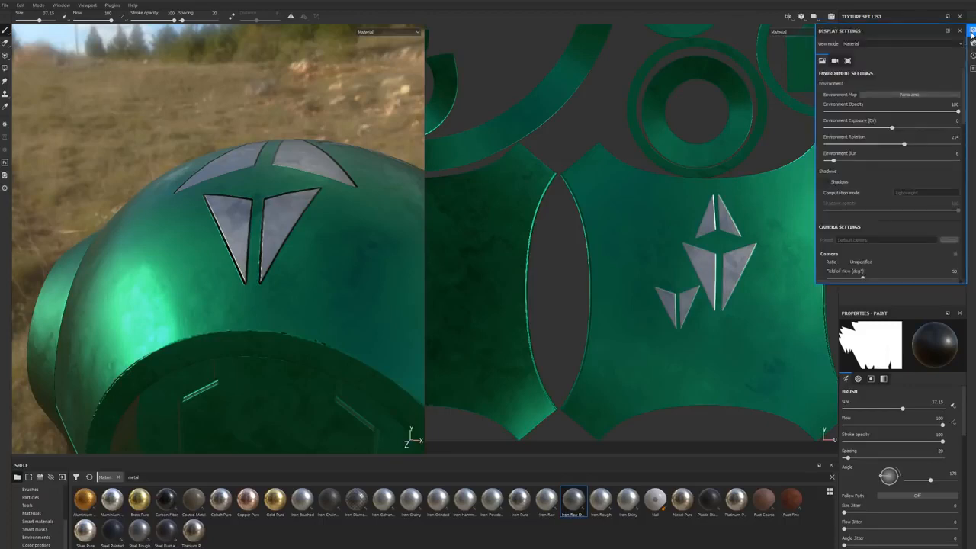
pyautogui.click(836, 61)
pyautogui.click(847, 63)
pyautogui.click(821, 63)
pyautogui.scroll(-10, 889, 148)
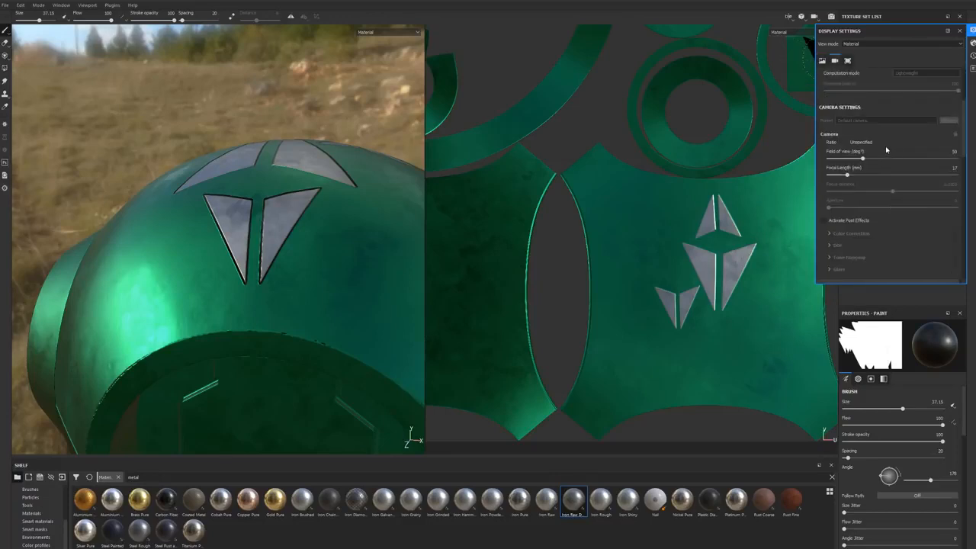
pyautogui.scroll(10, 883, 202)
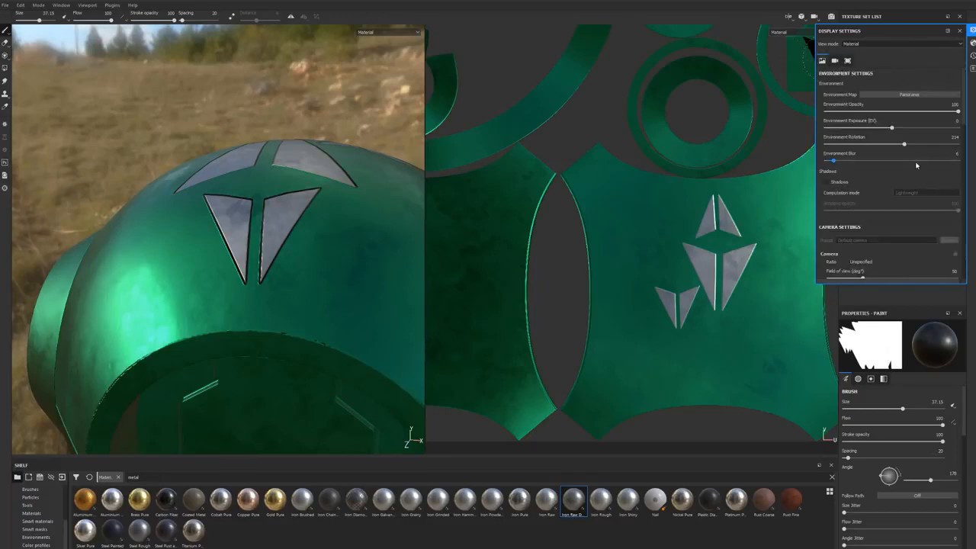
pyautogui.scroll(4, 217, 227)
pyautogui.scroll(-10, 229, 228)
pyautogui.keyDown('alt'); pyautogui.moveTo(256, 191); pyautogui.dragTo(306, 136); pyautogui.keyUp('alt')
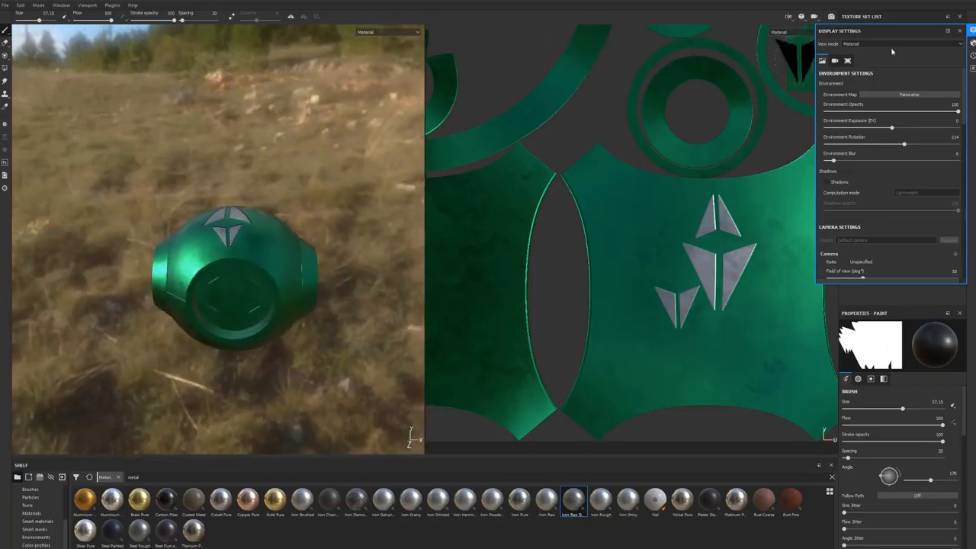
# Step: Switch from the split layout to the 3D view only and bring the sphere closer
pyautogui.click(802, 16)
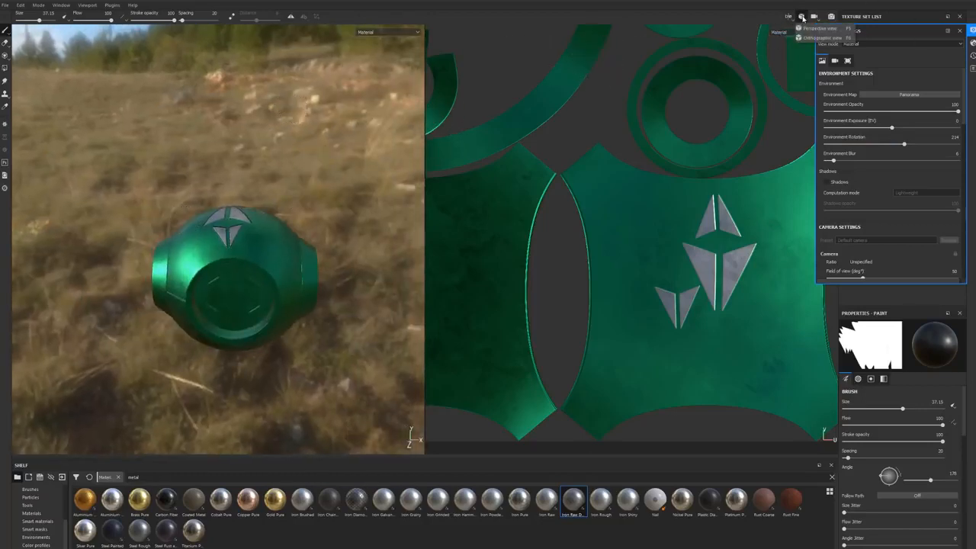
pyautogui.click(788, 16)
pyautogui.click(809, 37)
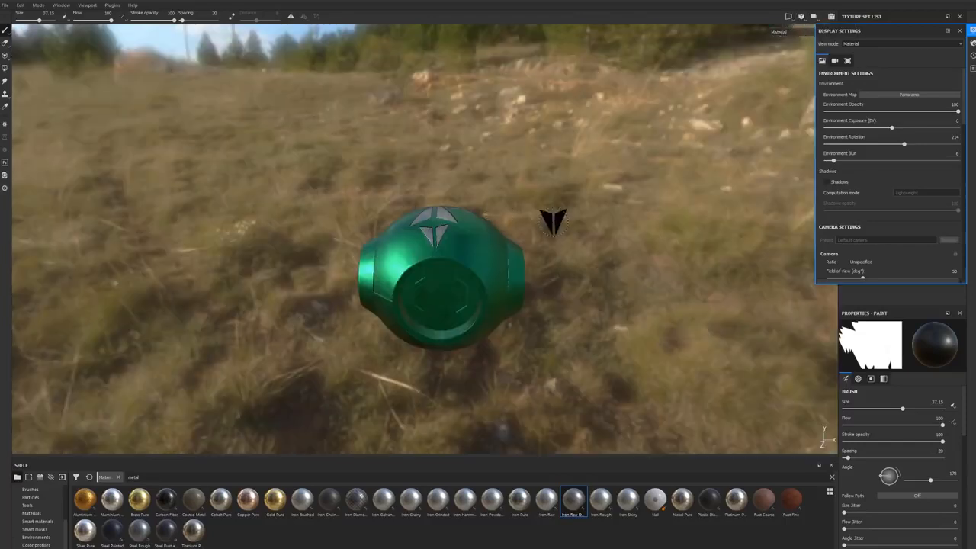
pyautogui.keyDown('alt'); pyautogui.moveTo(603, 235); pyautogui.dragTo(613, 208); pyautogui.keyUp('alt')
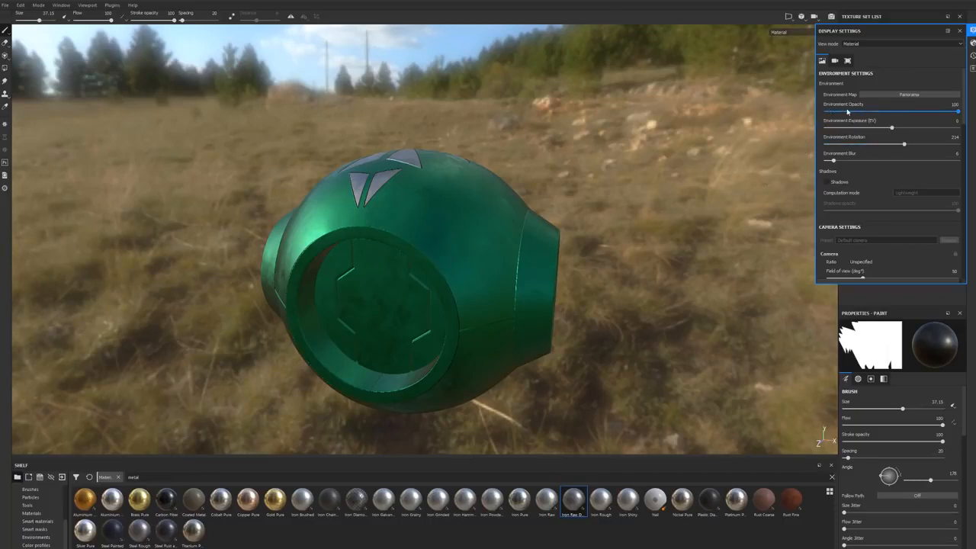
# Step: Try an environment opacity of 0 with the environment rotated to 279, and restore the opacity to 100
pyautogui.moveTo(959, 112); pyautogui.dragTo(825, 112)
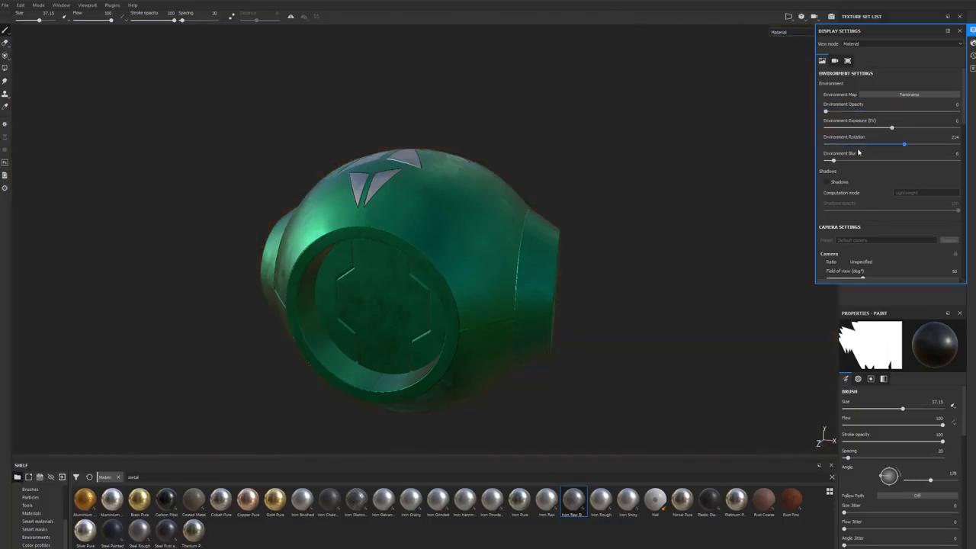
pyautogui.keyDown('alt'); pyautogui.moveTo(569, 157); pyautogui.dragTo(642, 164); pyautogui.keyUp('alt')
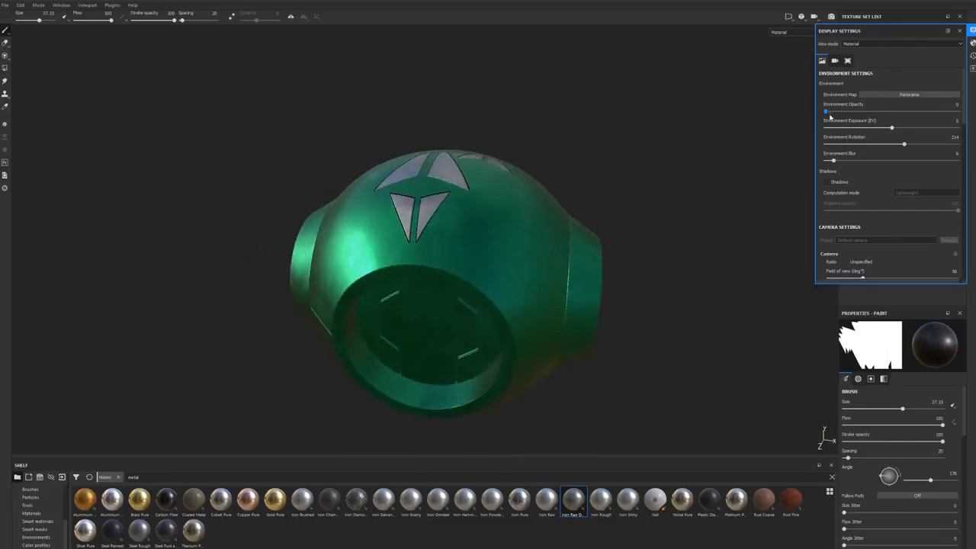
pyautogui.keyDown('shift'); pyautogui.moveTo(560, 123); pyautogui.dragTo(573, 125, button='right'); pyautogui.keyUp('shift')
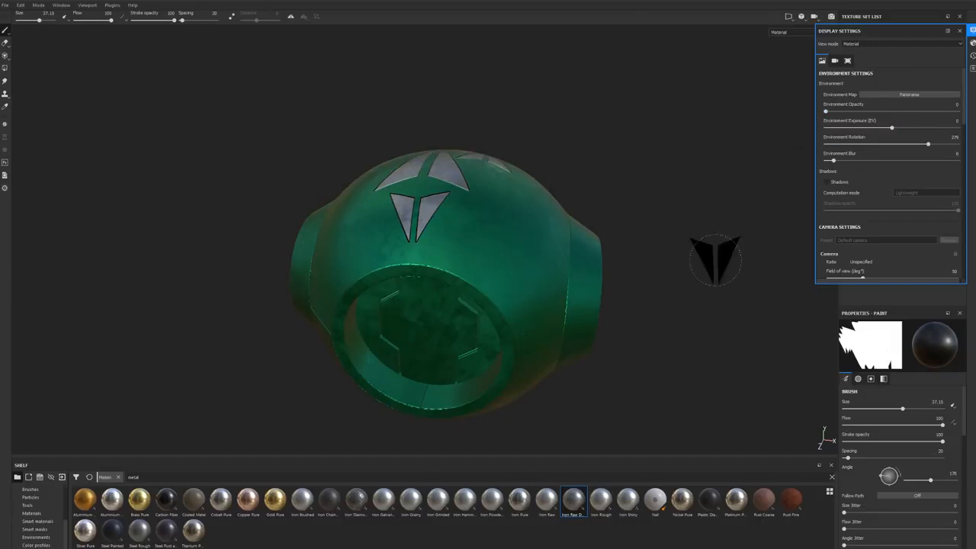
pyautogui.moveTo(826, 113); pyautogui.dragTo(972, 112)
pyautogui.moveTo(593, 278)
pyautogui.keyDown('alt'); pyautogui.mouseDown()
pyautogui.moveTo(586, 204)
pyautogui.moveTo(500, 253)
pyautogui.moveTo(558, 250)
pyautogui.moveTo(543, 267)
pyautogui.moveTo(519, 259)
pyautogui.moveTo(583, 263)
pyautogui.mouseUp(); pyautogui.keyUp('alt')
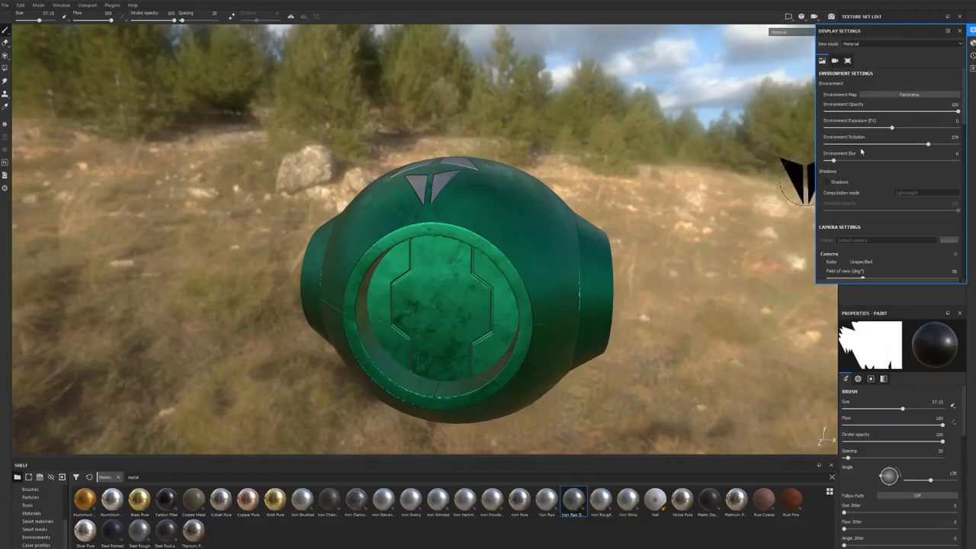
# Step: Set the environment exposure to 1, the rotation to 339 and the blur to 14
pyautogui.moveTo(892, 128); pyautogui.dragTo(904, 128)
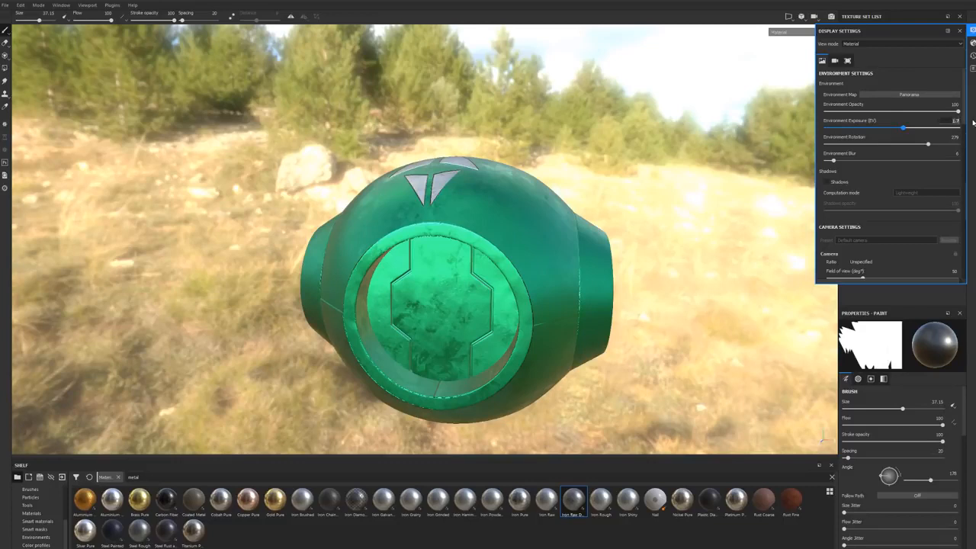
pyautogui.moveTo(904, 127); pyautogui.dragTo(898, 128)
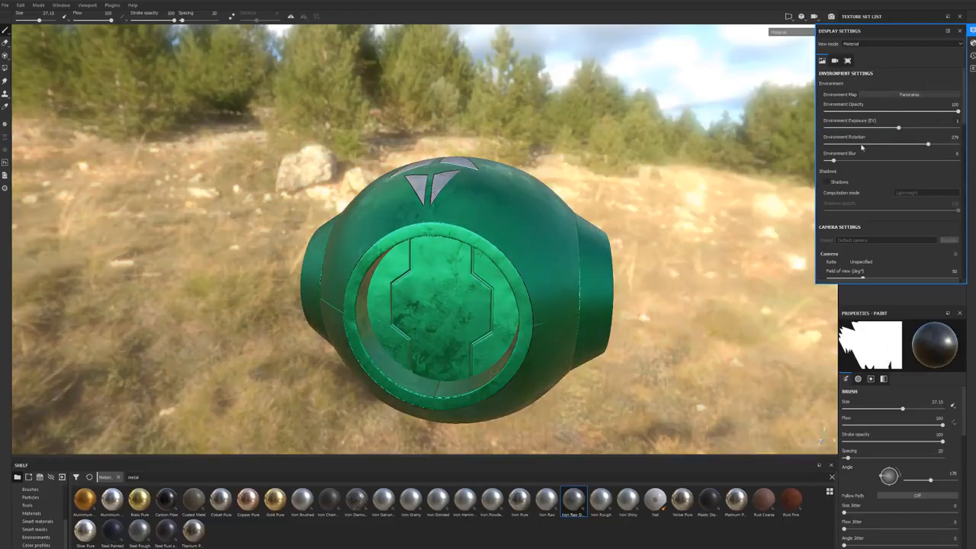
pyautogui.keyDown('shift'); pyautogui.moveTo(616, 148); pyautogui.dragTo(917, 131, button='right'); pyautogui.keyUp('shift')
pyautogui.moveTo(909, 145); pyautogui.dragTo(895, 145)
pyautogui.keyDown('shift'); pyautogui.moveTo(630, 110); pyautogui.dragTo(613, 142, button='right'); pyautogui.keyUp('shift')
pyautogui.moveTo(836, 161); pyautogui.dragTo(840, 162)
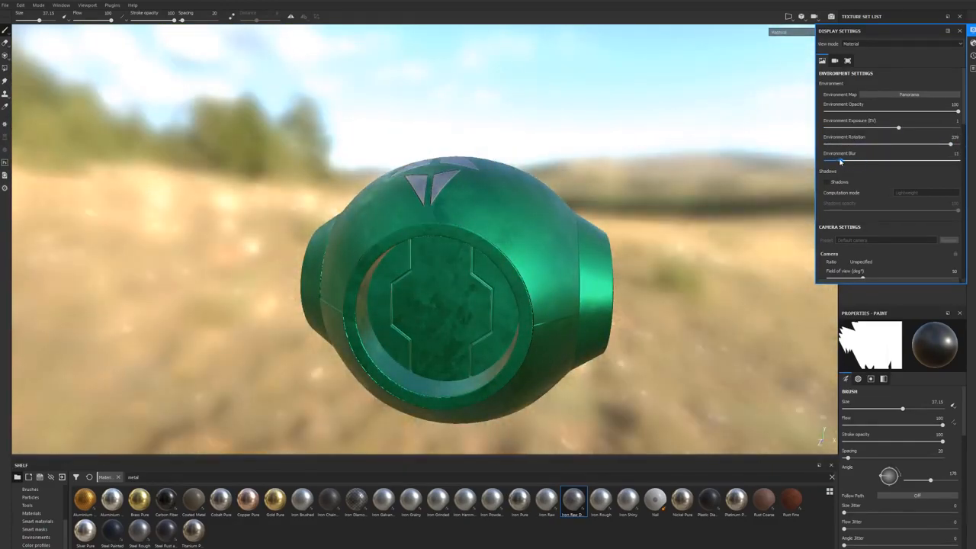
pyautogui.keyDown('alt'); pyautogui.moveTo(578, 185); pyautogui.dragTo(572, 188); pyautogui.keyUp('alt')
# Step: Try a very short camera focal length of 3 mm and view the sphere close up
pyautogui.scroll(-2, 863, 223)
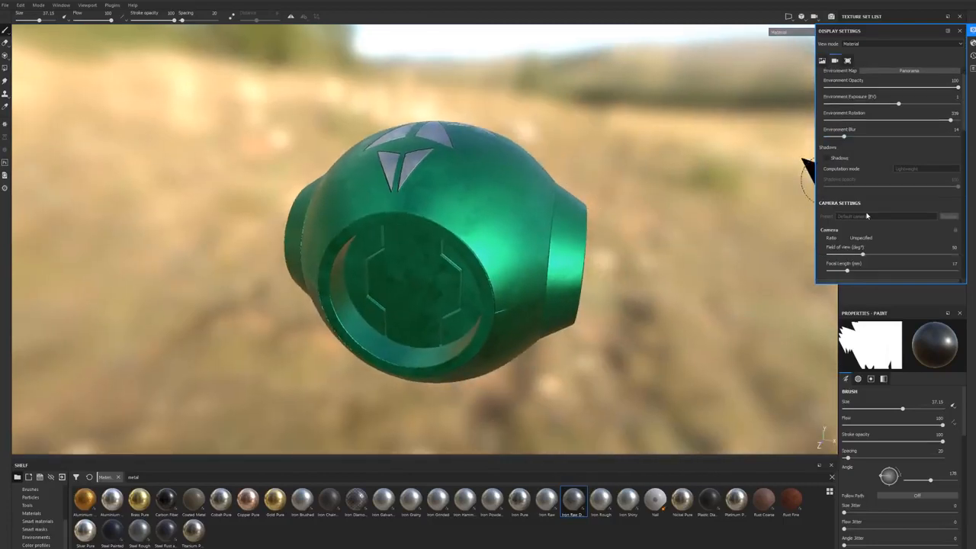
pyautogui.scroll(2, 713, 214)
pyautogui.scroll(-2, 666, 221)
pyautogui.scroll(-1, 846, 227)
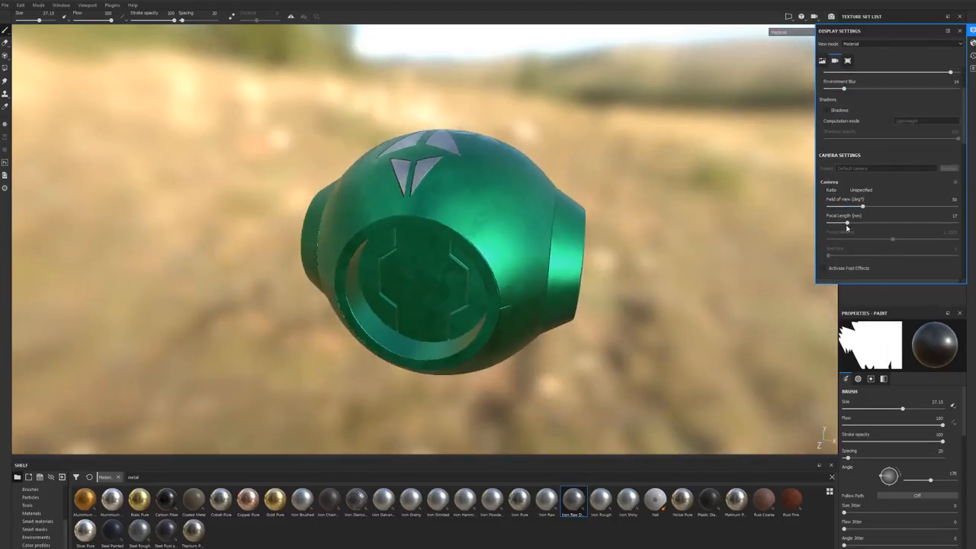
pyautogui.moveTo(848, 226); pyautogui.dragTo(833, 226)
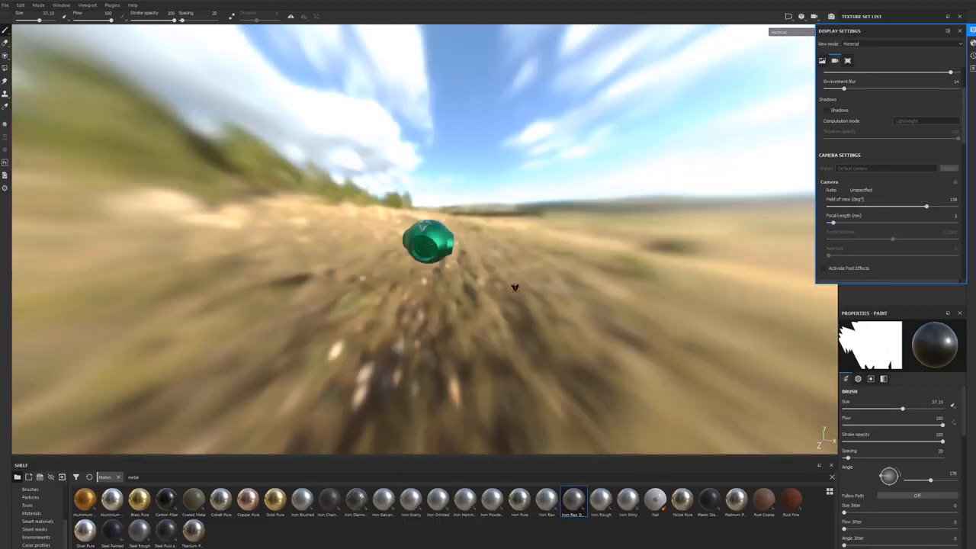
pyautogui.scroll(8, 463, 258)
pyautogui.keyDown('alt'); pyautogui.moveTo(464, 276); pyautogui.dragTo(508, 252); pyautogui.keyUp('alt')
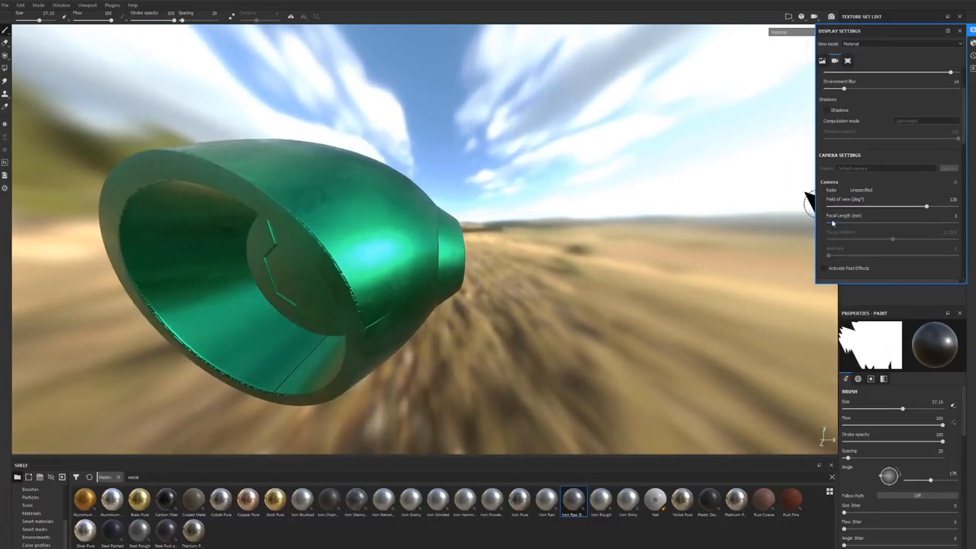
# Step: Lengthen the camera's focal length to a 7° field of view and bring the sphere back into frame
pyautogui.moveTo(836, 224); pyautogui.dragTo(889, 222)
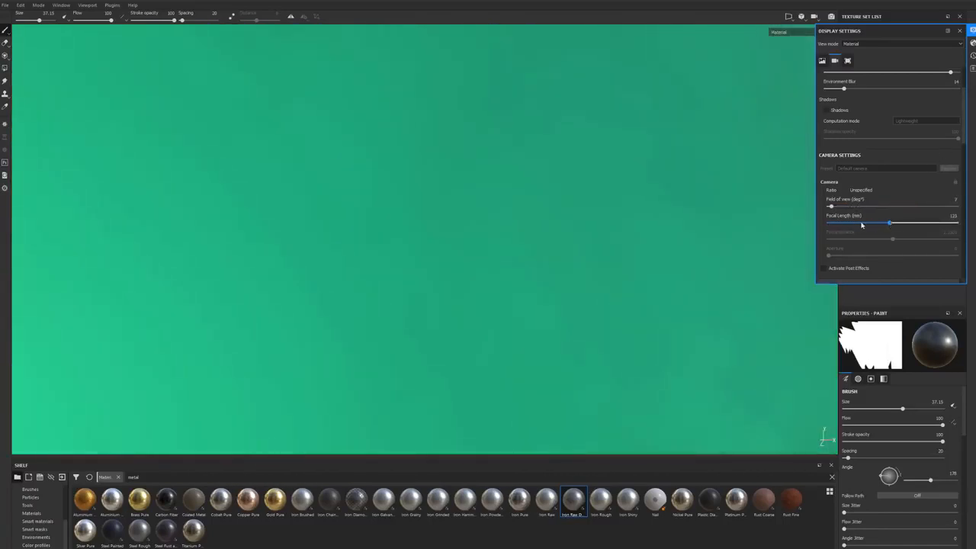
pyautogui.scroll(-8, 479, 240)
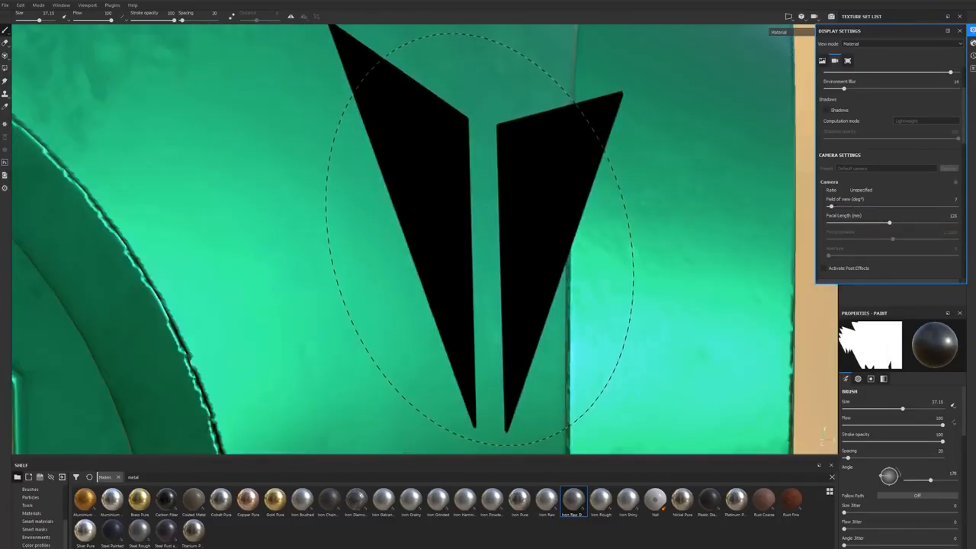
pyautogui.scroll(-5, 500, 241)
# Step: Examine the sphere and its arrows from several angles with the long focal length
pyautogui.moveTo(653, 164)
pyautogui.keyDown('alt'); pyautogui.mouseDown()
pyautogui.moveTo(588, 207)
pyautogui.moveTo(246, 222)
pyautogui.mouseUp(); pyautogui.keyUp('alt')
pyautogui.keyDown('alt'); pyautogui.moveTo(245, 222); pyautogui.dragTo(227, 222, button='right'); pyautogui.keyUp('alt')
pyautogui.moveTo(543, 177)
pyautogui.keyDown('alt'); pyautogui.mouseDown()
pyautogui.moveTo(527, 185)
pyautogui.moveTo(553, 183)
pyautogui.mouseUp(); pyautogui.keyUp('alt')
pyautogui.keyDown('alt'); pyautogui.moveTo(553, 183); pyautogui.dragTo(501, 264, button='middle'); pyautogui.keyUp('alt')
pyautogui.keyDown('alt'); pyautogui.moveTo(534, 223); pyautogui.dragTo(518, 218); pyautogui.keyUp('alt')
pyautogui.keyDown('alt'); pyautogui.moveTo(518, 218); pyautogui.dragTo(564, 251, button='right'); pyautogui.keyUp('alt')
pyautogui.keyDown('alt'); pyautogui.moveTo(549, 201); pyautogui.dragTo(509, 194, button='middle'); pyautogui.keyUp('alt')
pyautogui.keyDown('alt'); pyautogui.moveTo(509, 193); pyautogui.dragTo(488, 196); pyautogui.keyUp('alt')
pyautogui.keyDown('alt'); pyautogui.moveTo(488, 195); pyautogui.dragTo(526, 198, button='right'); pyautogui.keyUp('alt')
pyautogui.keyDown('alt'); pyautogui.moveTo(526, 198); pyautogui.dragTo(532, 175, button='middle'); pyautogui.keyUp('alt')
# Step: Shorten the camera's focal length to 35 mm and check the sphere in the new perspective
pyautogui.doubleClick(953, 215)
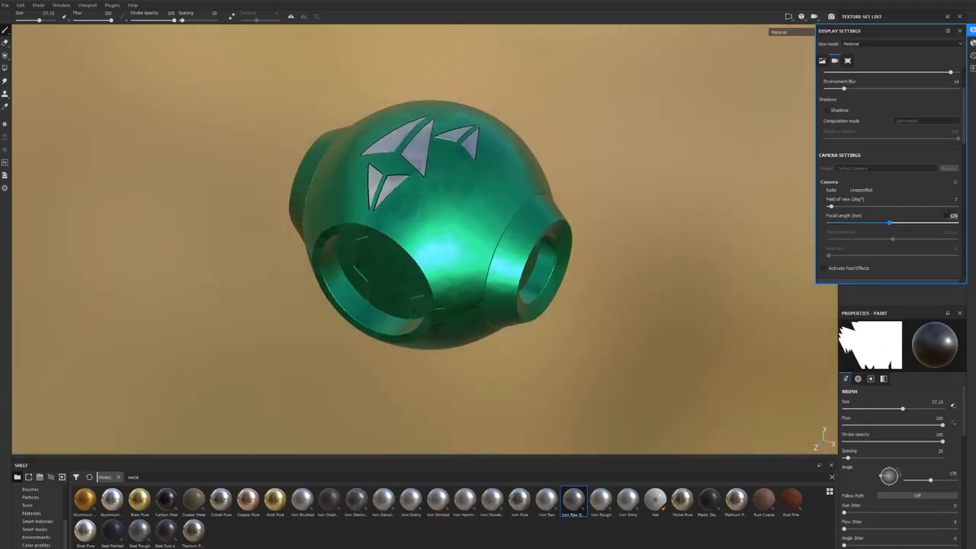
pyautogui.write('18')
pyautogui.press('Return')
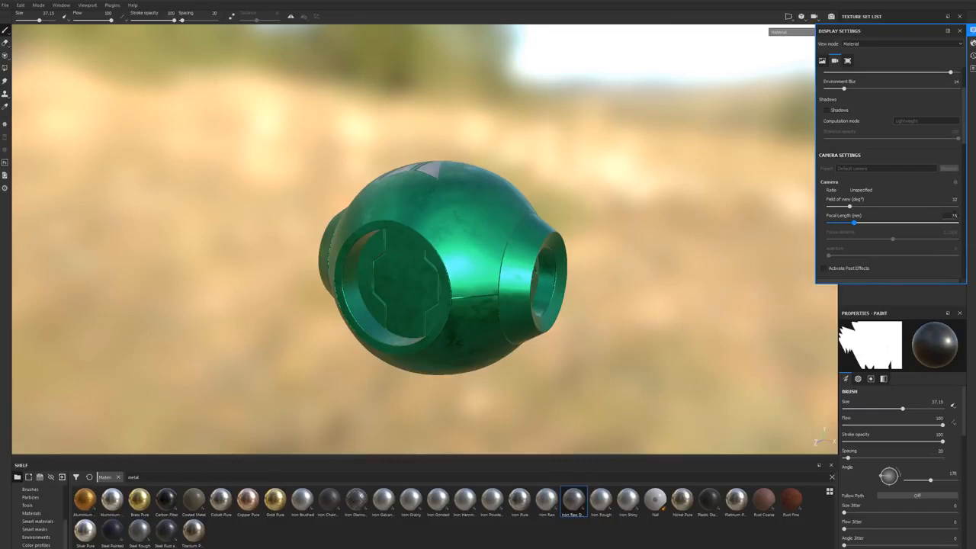
pyautogui.press('Return')
pyautogui.keyDown('alt'); pyautogui.moveTo(462, 293); pyautogui.dragTo(645, 290); pyautogui.keyUp('alt')
# Step: Activate the camera post effects and try the lens distortion effect on the sphere
pyautogui.scroll(-4, 866, 217)
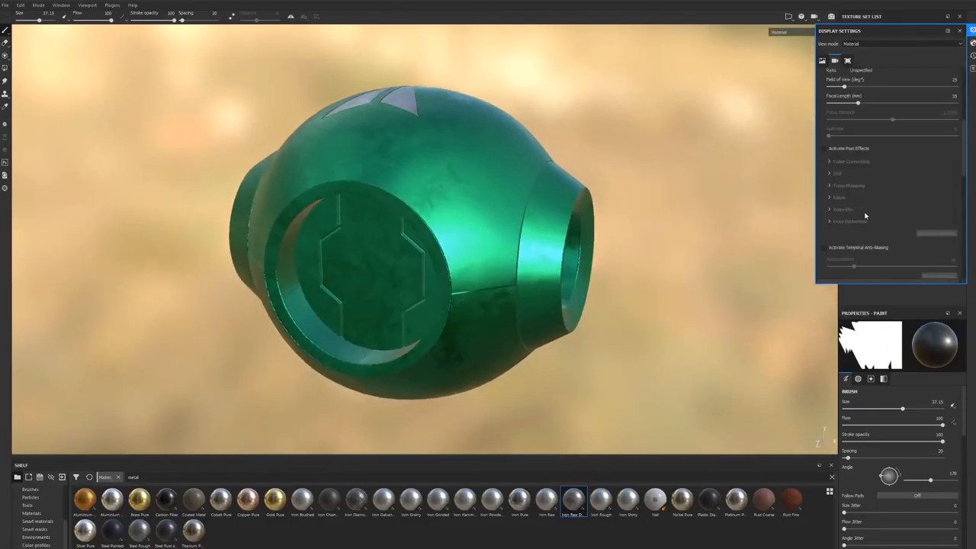
pyautogui.click(825, 148)
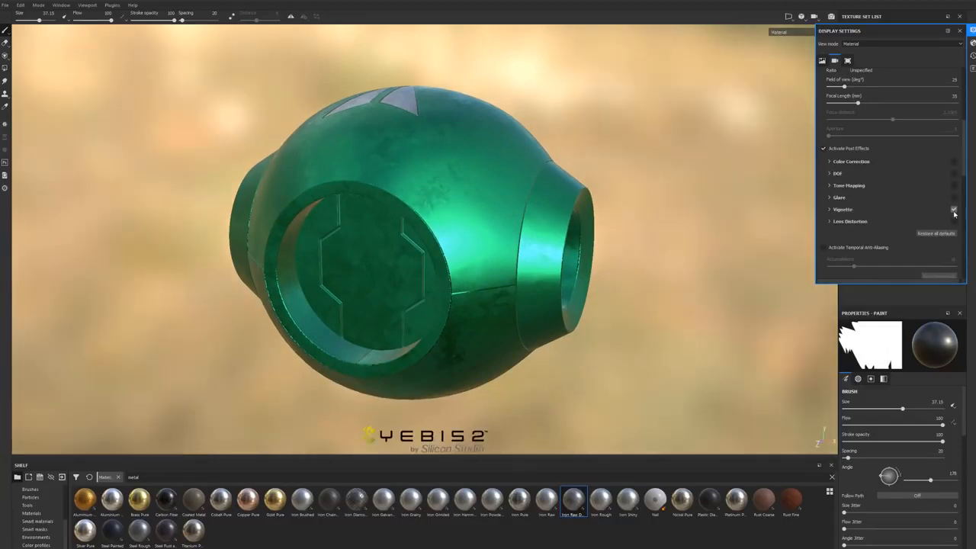
pyautogui.click(953, 221)
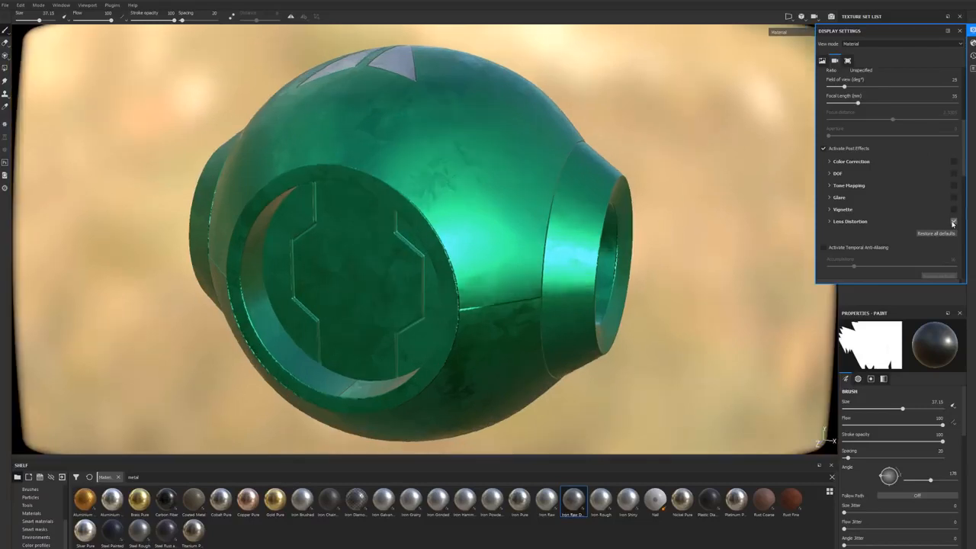
pyautogui.click(953, 221)
# Step: Try the glare effect on the sphere against the bright sky and deactivate the post effects
pyautogui.click(953, 196)
pyautogui.keyDown('alt'); pyautogui.moveTo(610, 237); pyautogui.dragTo(786, 365); pyautogui.keyUp('alt')
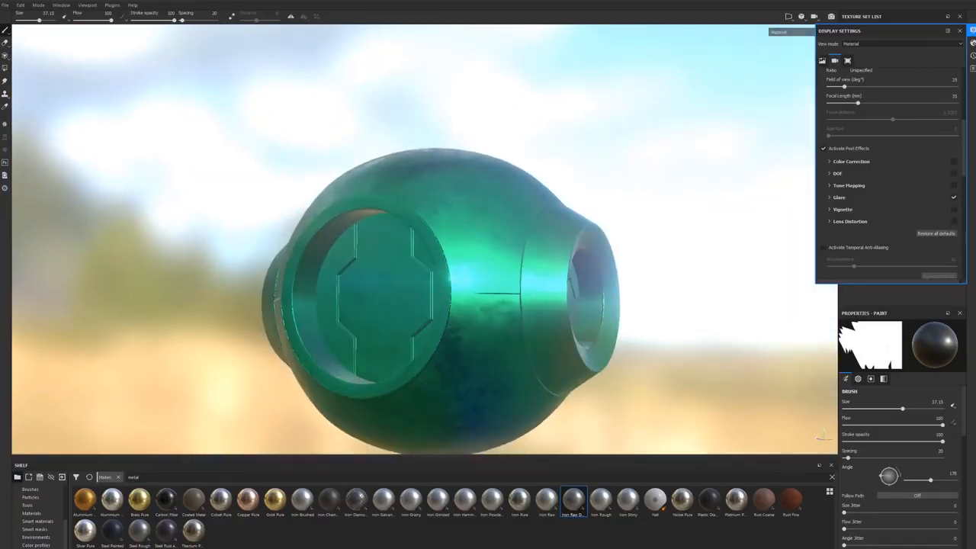
pyautogui.click(953, 197)
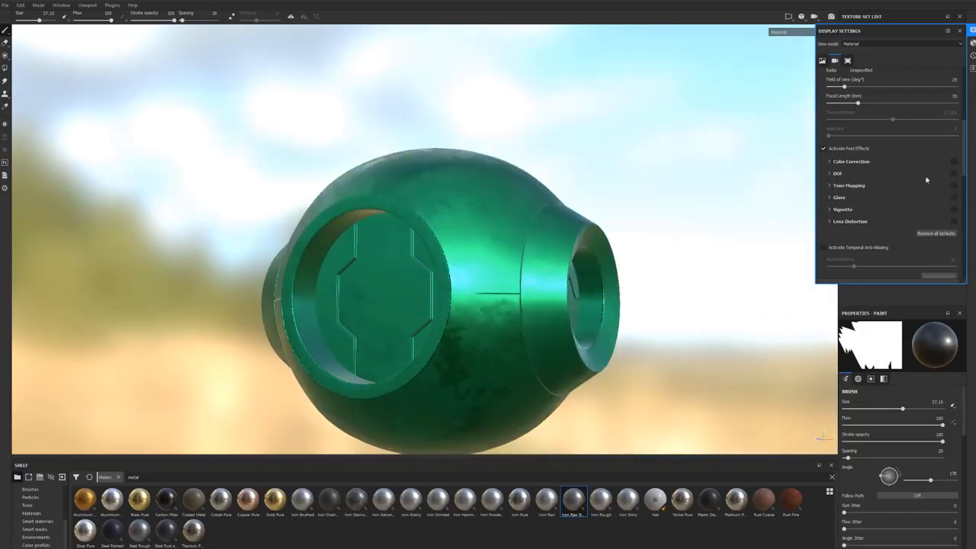
pyautogui.moveTo(572, 174)
pyautogui.keyDown('alt'); pyautogui.mouseDown()
pyautogui.moveTo(606, 213)
pyautogui.moveTo(547, 206)
pyautogui.moveTo(526, 217)
pyautogui.moveTo(573, 183)
pyautogui.mouseUp(); pyautogui.keyUp('alt')
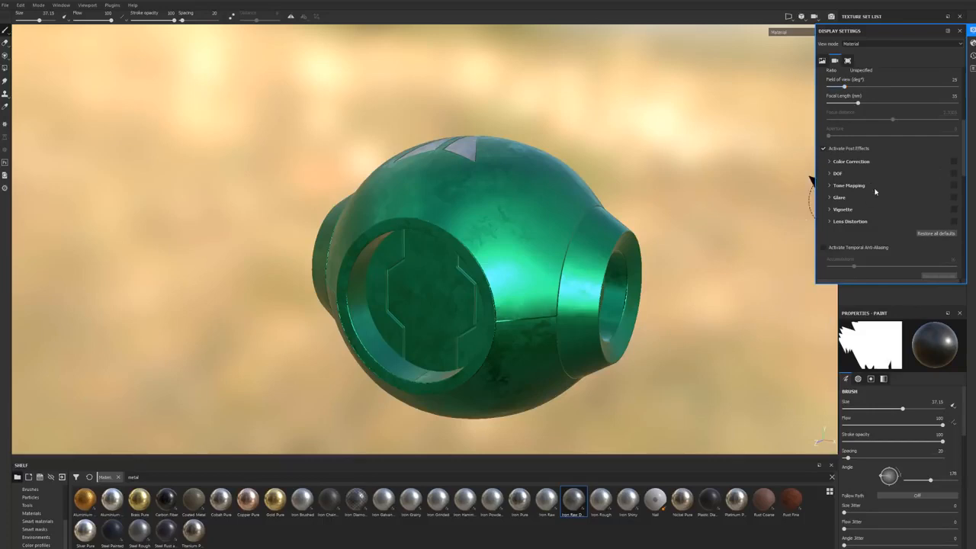
pyautogui.click(824, 148)
# Step: Try temporal anti-aliasing for the camera and examine the sphere from slightly different angles
pyautogui.scroll(-3, 862, 195)
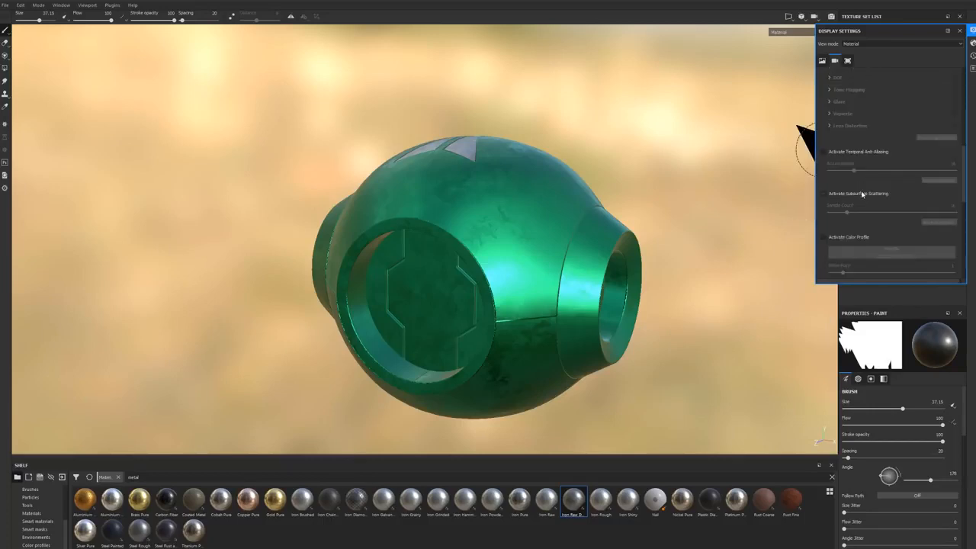
pyautogui.scroll(-2, 864, 191)
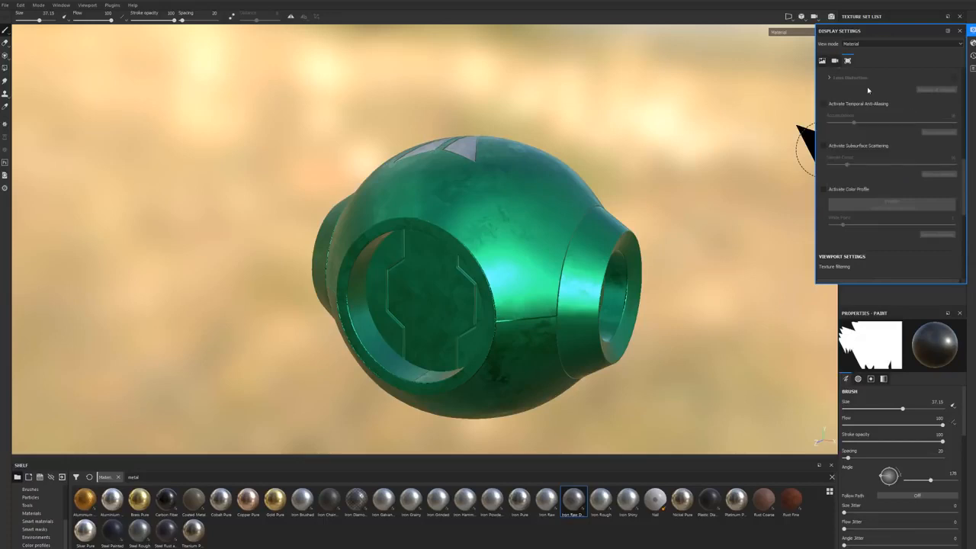
pyautogui.click(824, 105)
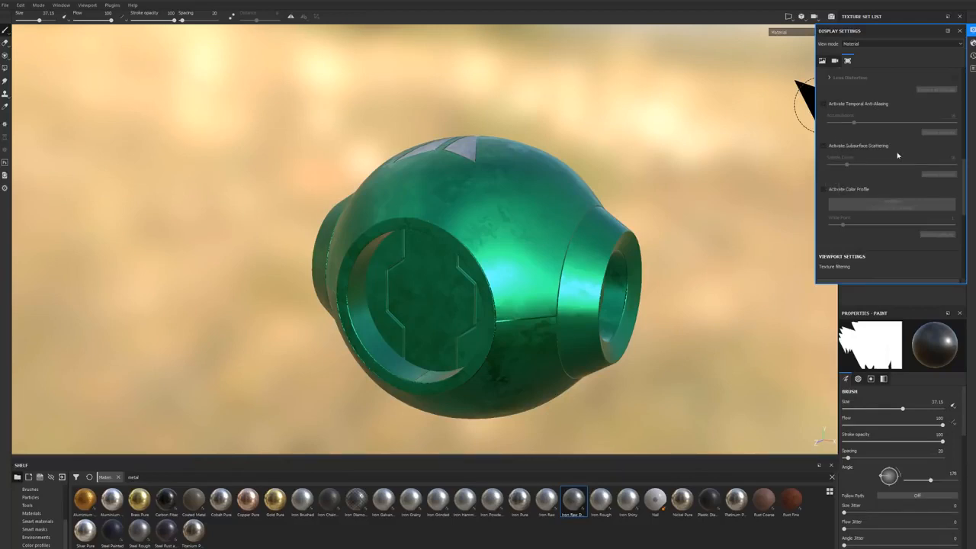
pyautogui.keyDown('shift'); pyautogui.moveTo(488, 212); pyautogui.dragTo(539, 151, button='right'); pyautogui.keyUp('shift')
pyautogui.keyDown('alt'); pyautogui.moveTo(539, 152); pyautogui.dragTo(538, 140); pyautogui.keyUp('alt')
pyautogui.keyDown('alt'); pyautogui.moveTo(546, 205); pyautogui.dragTo(515, 191, button='middle'); pyautogui.keyUp('alt')
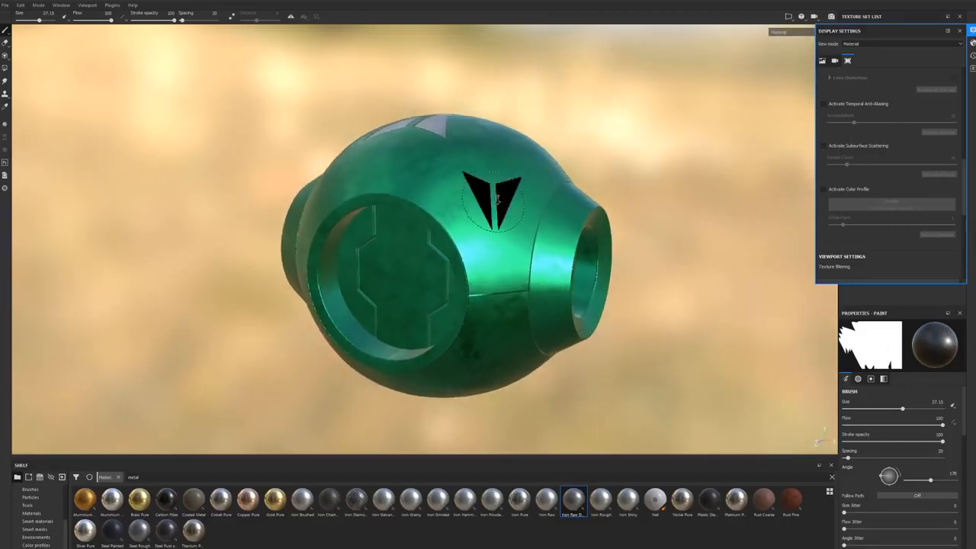
pyautogui.keyDown('alt'); pyautogui.moveTo(515, 191); pyautogui.dragTo(574, 185, button='right'); pyautogui.keyUp('alt')
pyautogui.keyDown('alt'); pyautogui.moveTo(573, 186); pyautogui.dragTo(546, 173, button='middle'); pyautogui.keyUp('alt')
# Step: Show the mesh wireframe in the viewport settings and inspect the sphere's topology around the front opening
pyautogui.scroll(-3, 881, 162)
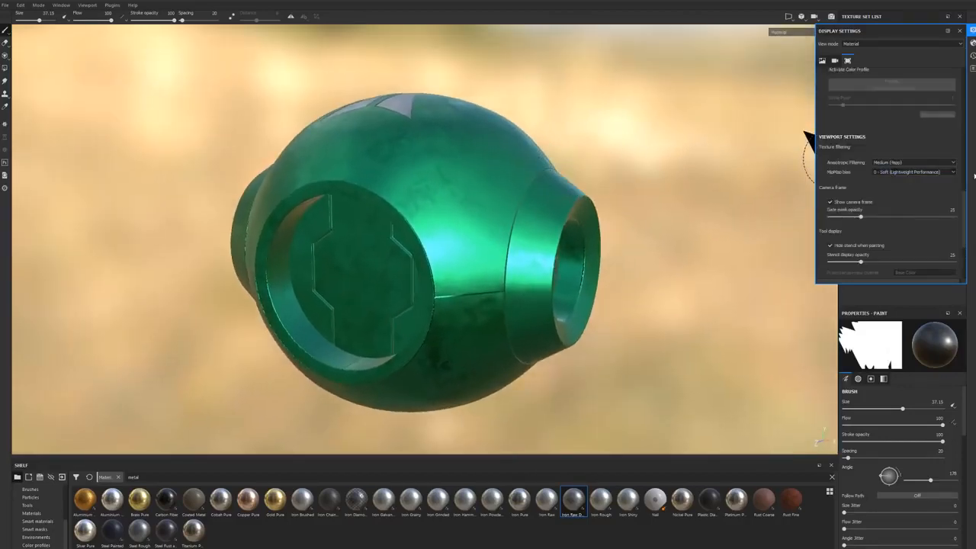
pyautogui.scroll(-2, 861, 164)
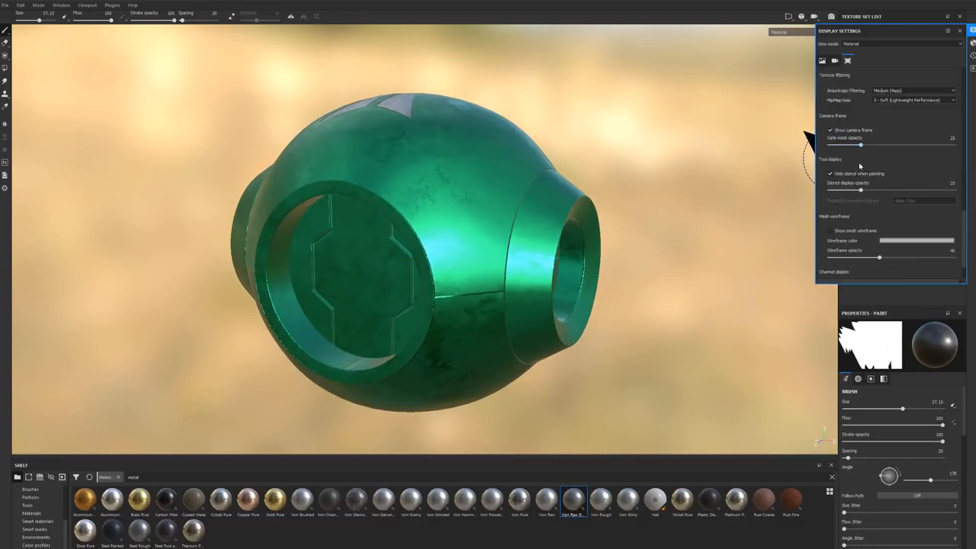
pyautogui.scroll(-1, 918, 128)
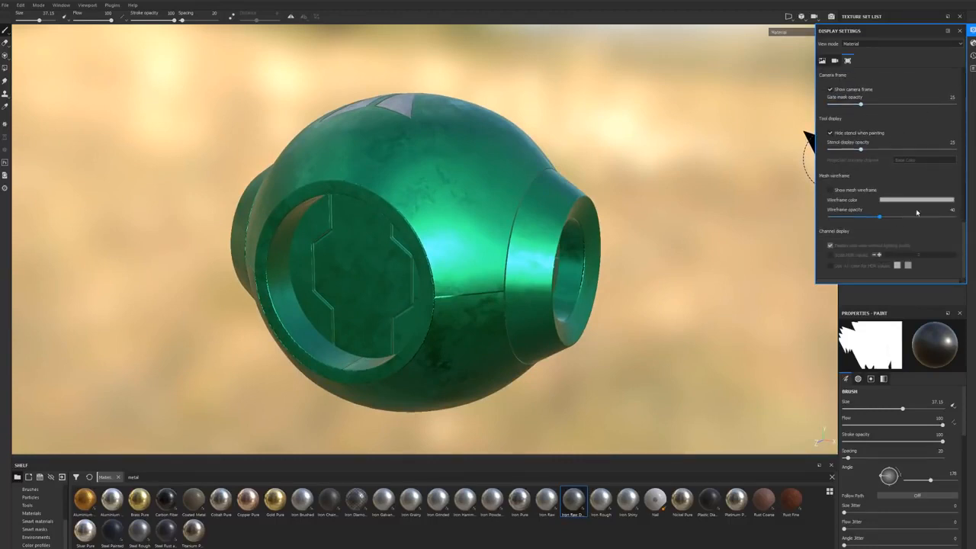
pyautogui.keyDown('alt'); pyautogui.moveTo(602, 163); pyautogui.dragTo(734, 166); pyautogui.keyUp('alt')
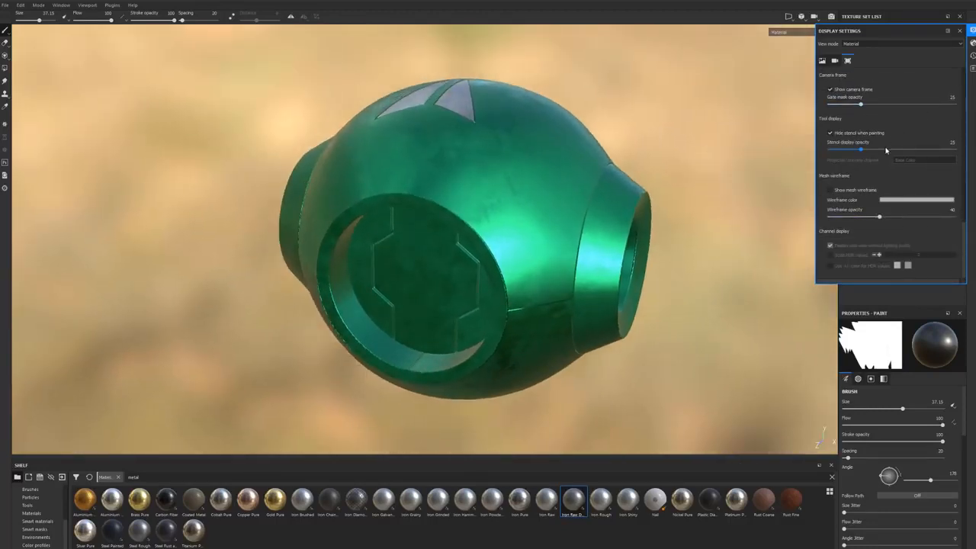
pyautogui.click(831, 190)
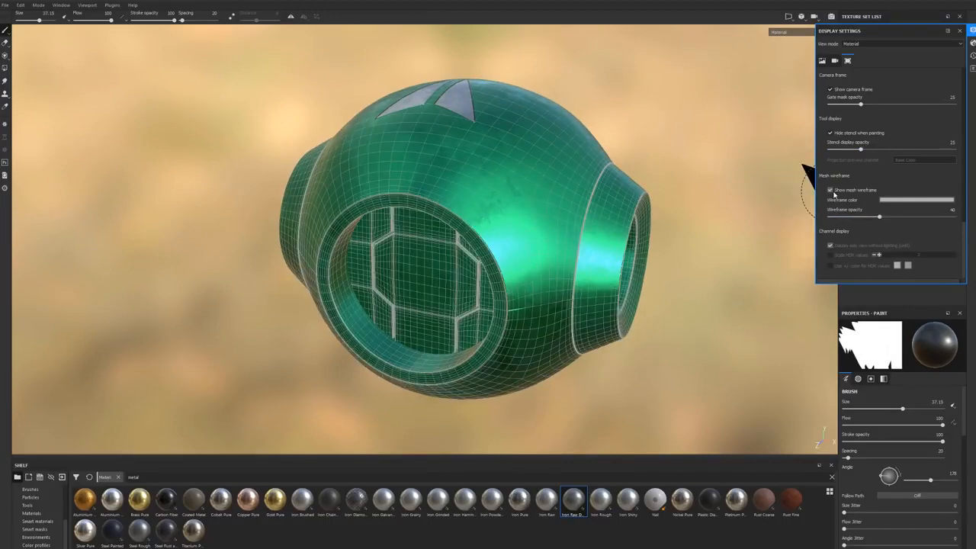
pyautogui.moveTo(562, 153)
pyautogui.keyDown('alt'); pyautogui.mouseDown()
pyautogui.moveTo(584, 163)
pyautogui.moveTo(559, 175)
pyautogui.moveTo(557, 190)
pyautogui.moveTo(559, 157)
pyautogui.moveTo(562, 175)
pyautogui.mouseUp(); pyautogui.keyUp('alt')
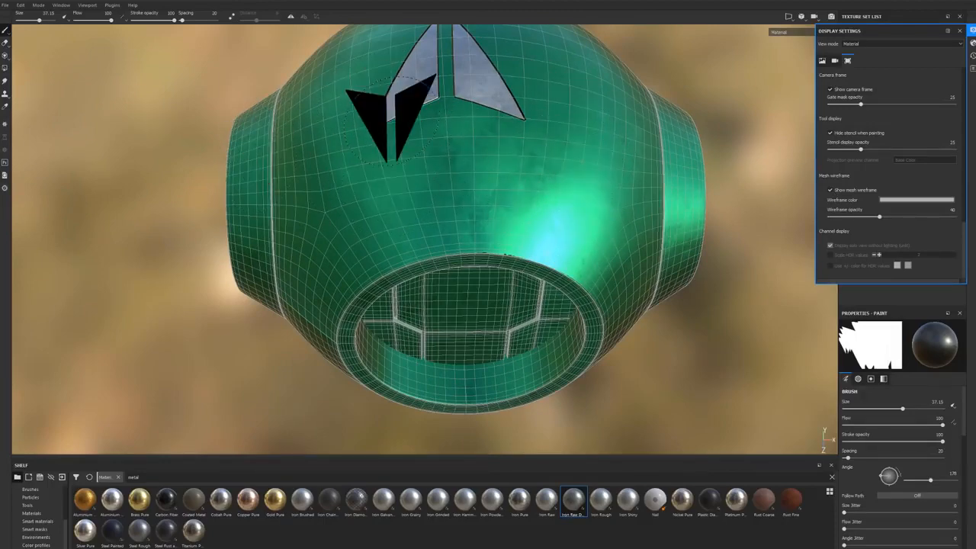
pyautogui.moveTo(479, 187)
pyautogui.keyDown('alt'); pyautogui.mouseDown()
pyautogui.moveTo(471, 183)
pyautogui.moveTo(475, 213)
pyautogui.mouseUp(); pyautogui.keyUp('alt')
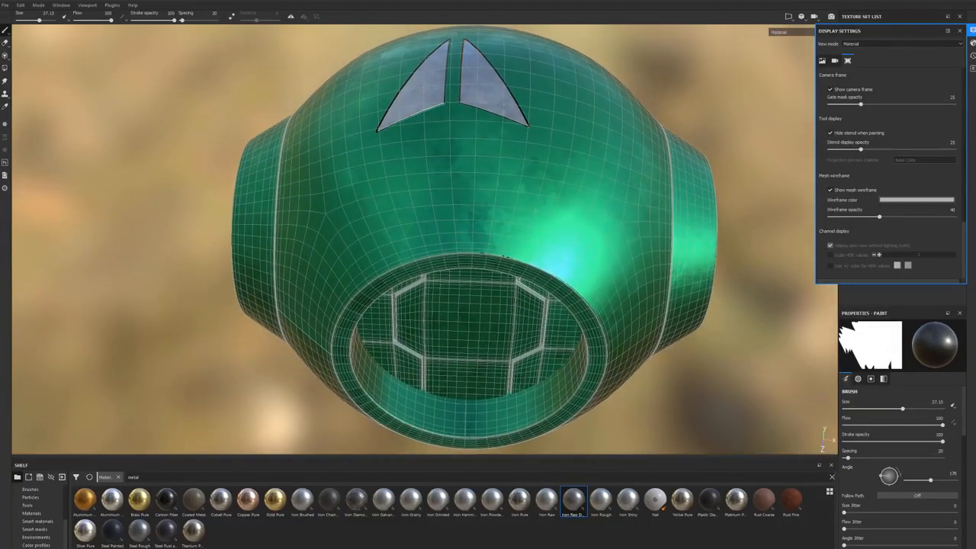
# Step: Change the wireframe color to near-white, check it on the sphere and hide the mesh wireframe
pyautogui.click(915, 203)
pyautogui.click(921, 223)
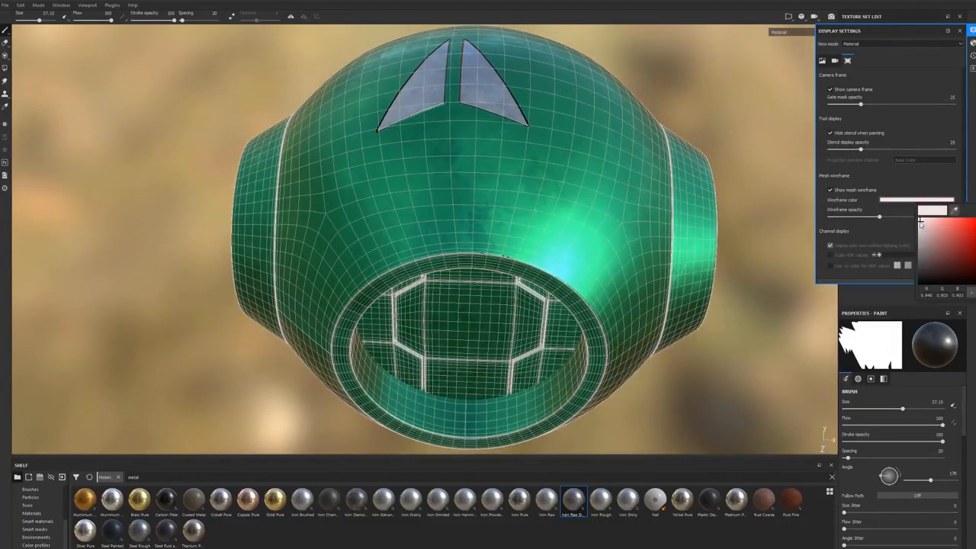
pyautogui.moveTo(555, 187)
pyautogui.keyDown('alt'); pyautogui.mouseDown()
pyautogui.moveTo(542, 209)
pyautogui.moveTo(467, 189)
pyautogui.moveTo(473, 185)
pyautogui.mouseUp(); pyautogui.keyUp('alt')
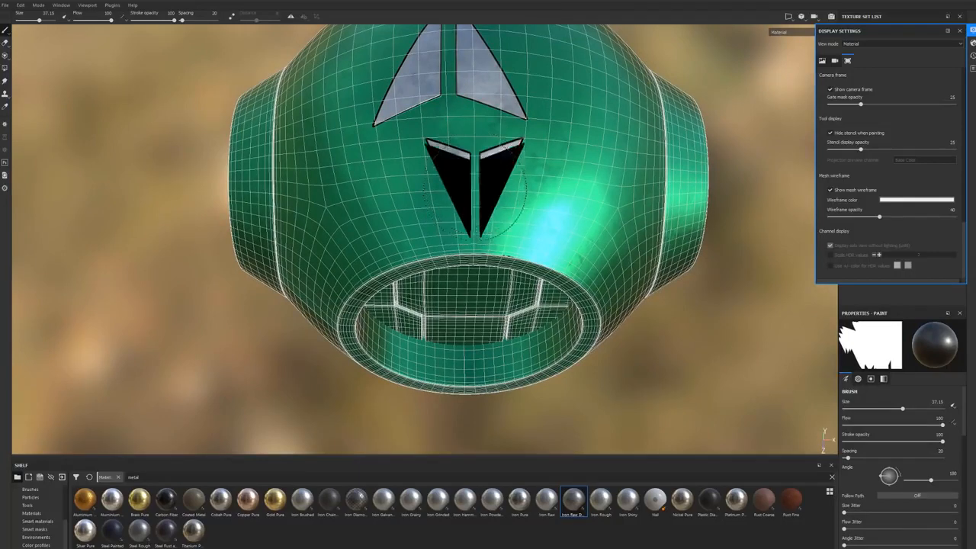
pyautogui.keyDown('alt'); pyautogui.moveTo(523, 305); pyautogui.dragTo(515, 267); pyautogui.keyUp('alt')
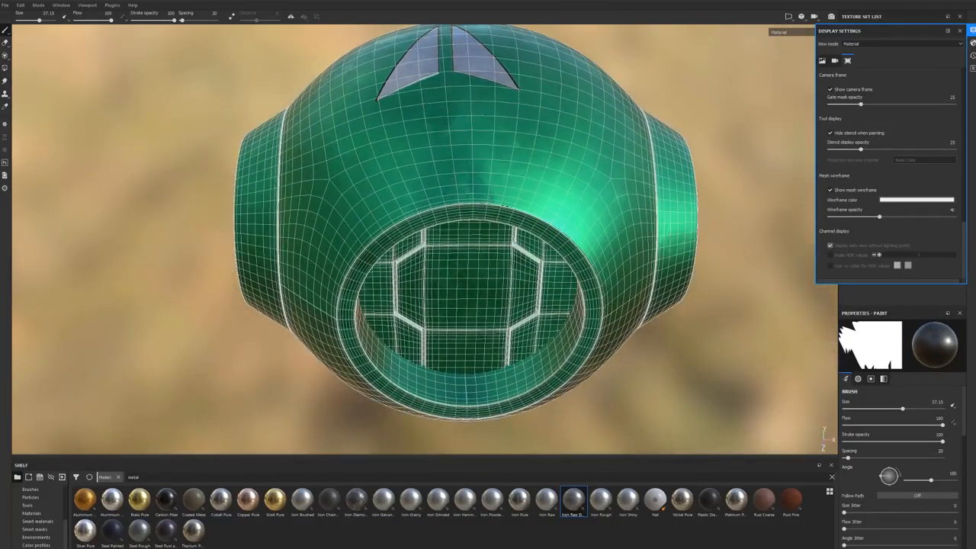
pyautogui.click(831, 189)
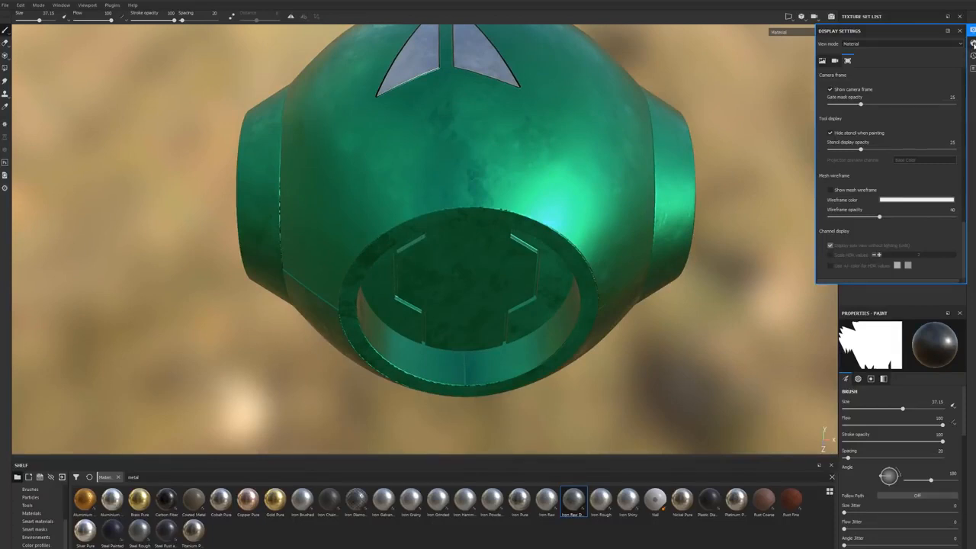
# Step: Review the shader settings, briefly toggling displacement and tessellation, and open the history list
pyautogui.click(973, 44)
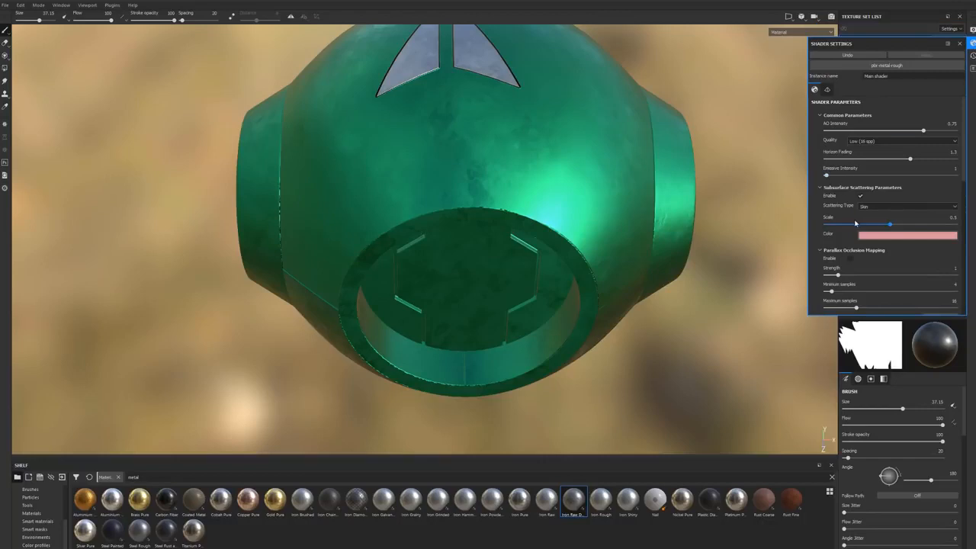
pyautogui.scroll(-4, 864, 206)
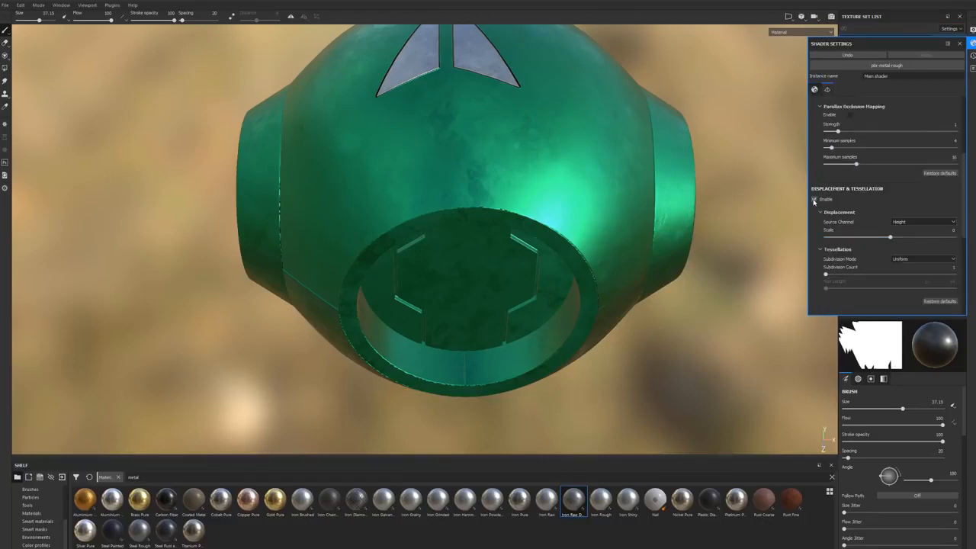
pyautogui.click(815, 202)
pyautogui.click(815, 201)
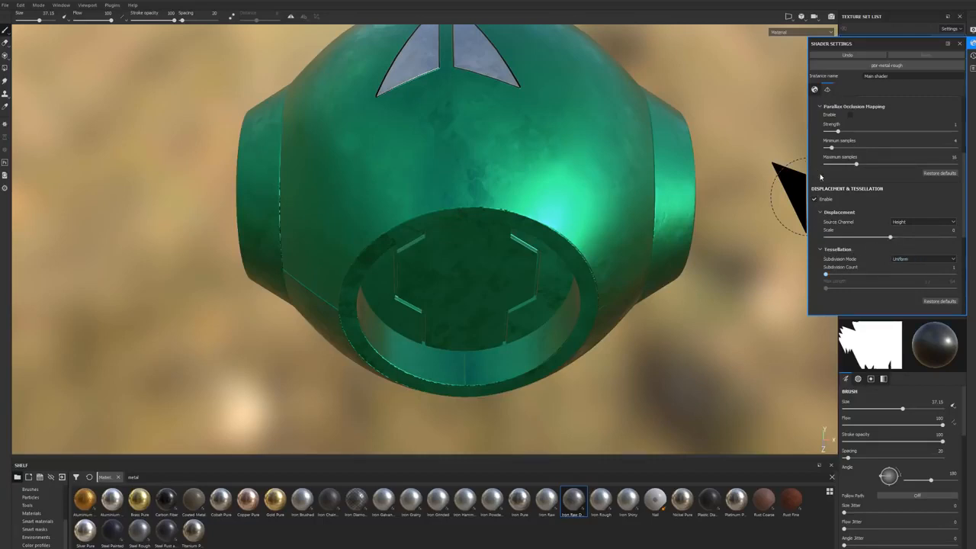
pyautogui.click(972, 56)
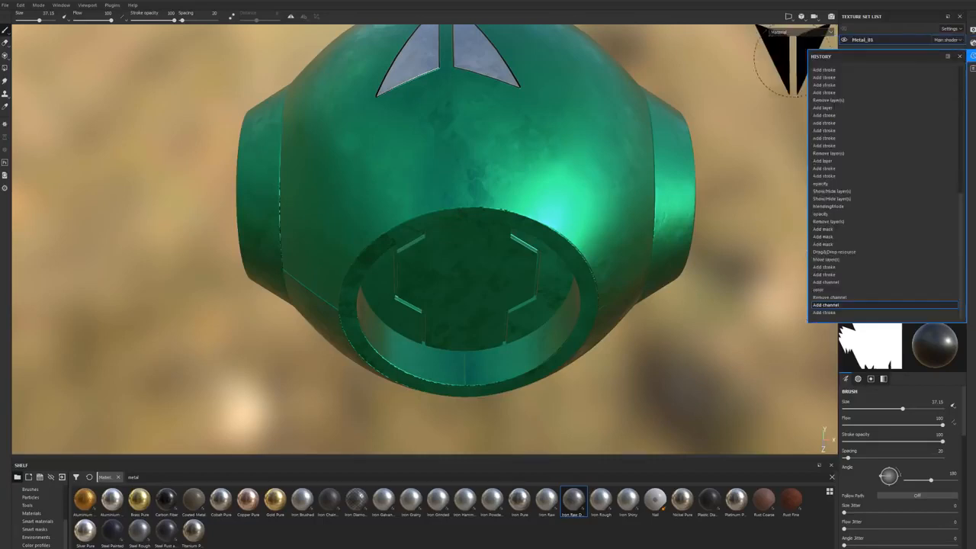
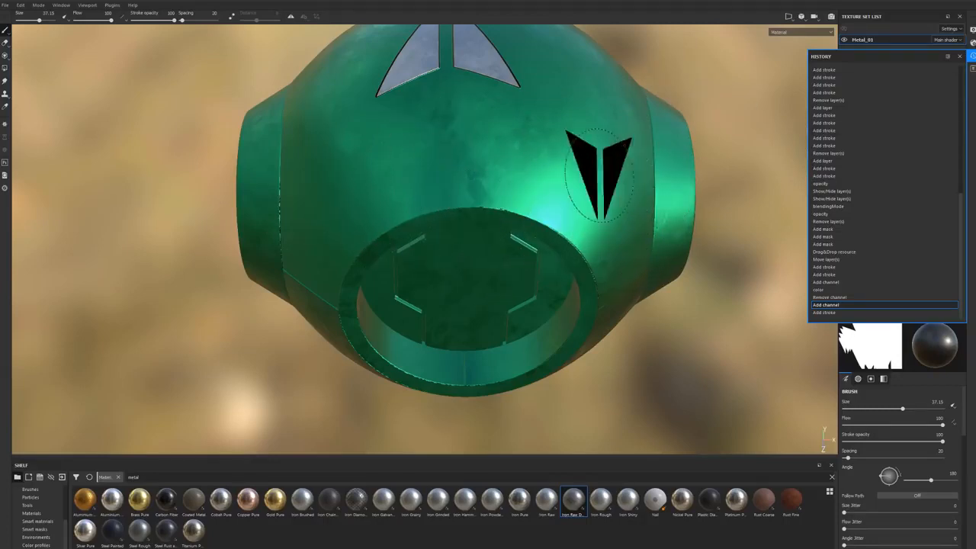
# Step: Open the log to review its messages and close it again
pyautogui.click(973, 73)
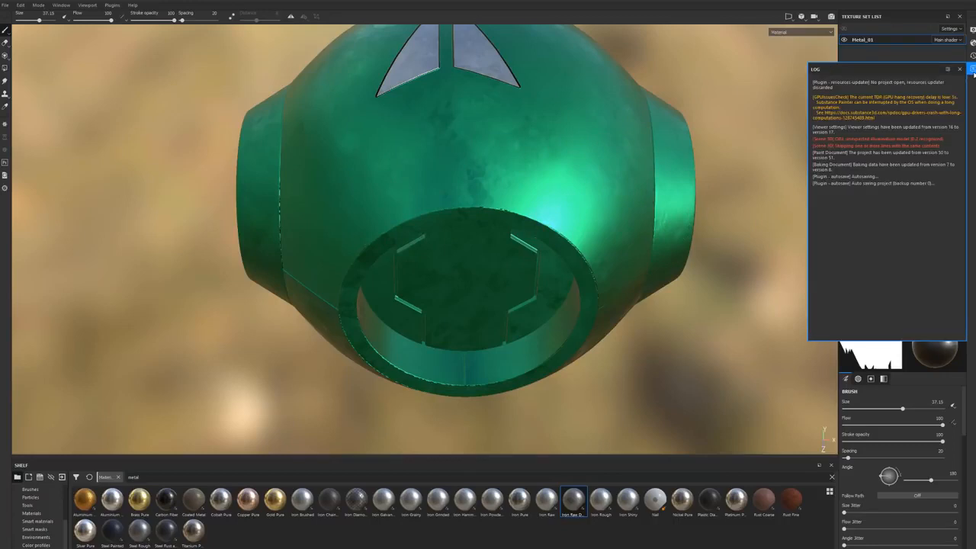
pyautogui.click(973, 73)
pyautogui.click(973, 73)
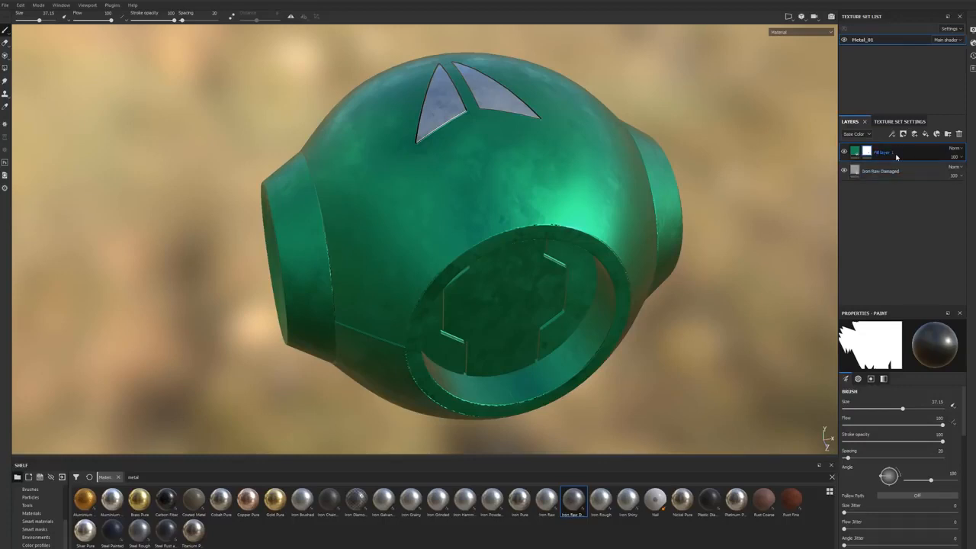
# Step: Delete the green fill layer and the Iron Raw Damaged layer, leaving the layer stack empty
pyautogui.press('Delete')
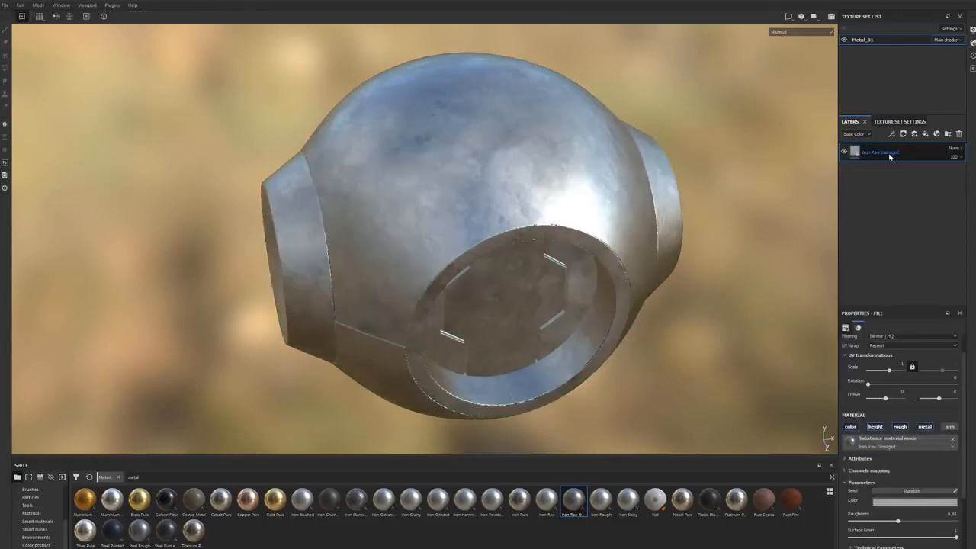
pyautogui.press('Delete')
pyautogui.keyDown('alt'); pyautogui.moveTo(750, 270); pyautogui.dragTo(728, 255); pyautogui.keyUp('alt')
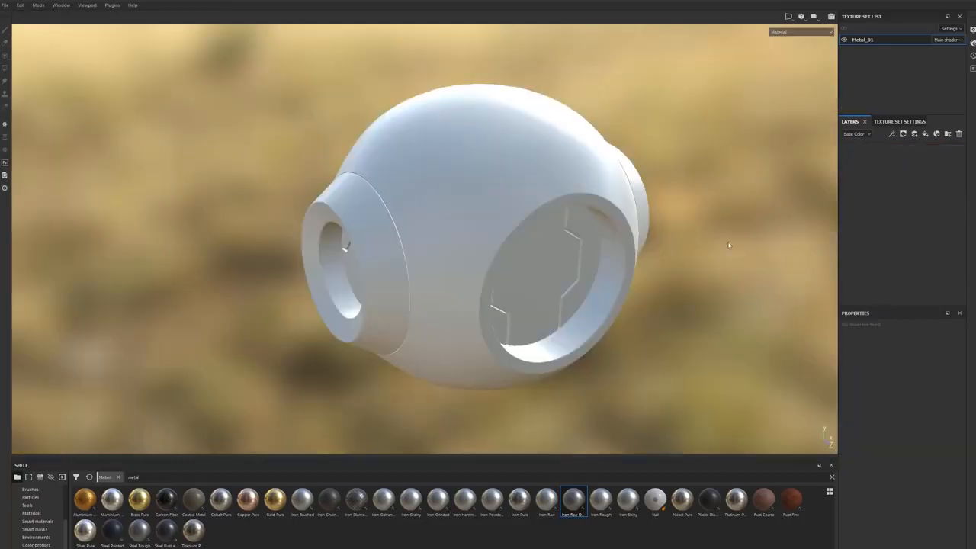
pyautogui.keyDown('alt'); pyautogui.moveTo(638, 270); pyautogui.dragTo(750, 259); pyautogui.keyUp('alt')
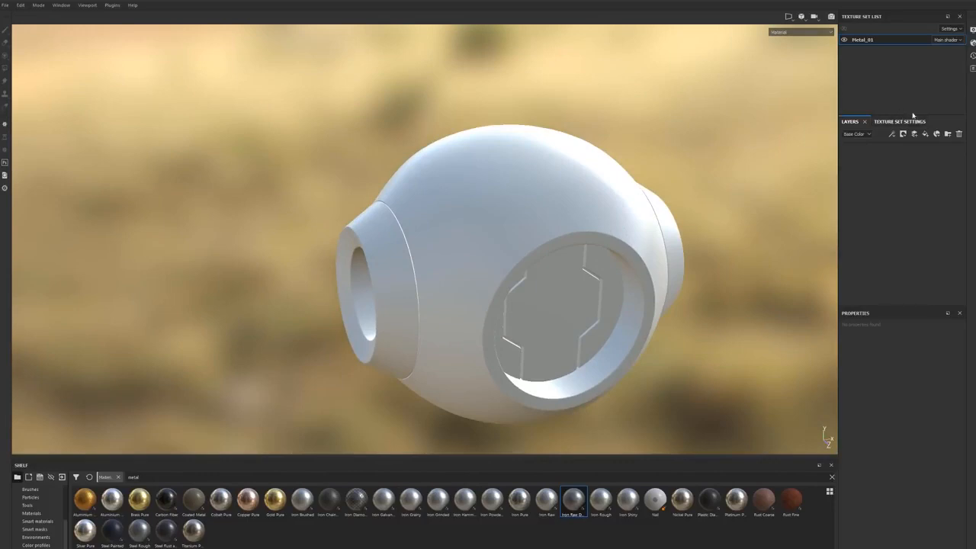
pyautogui.keyDown('alt'); pyautogui.moveTo(493, 220); pyautogui.dragTo(760, 258); pyautogui.keyUp('alt')
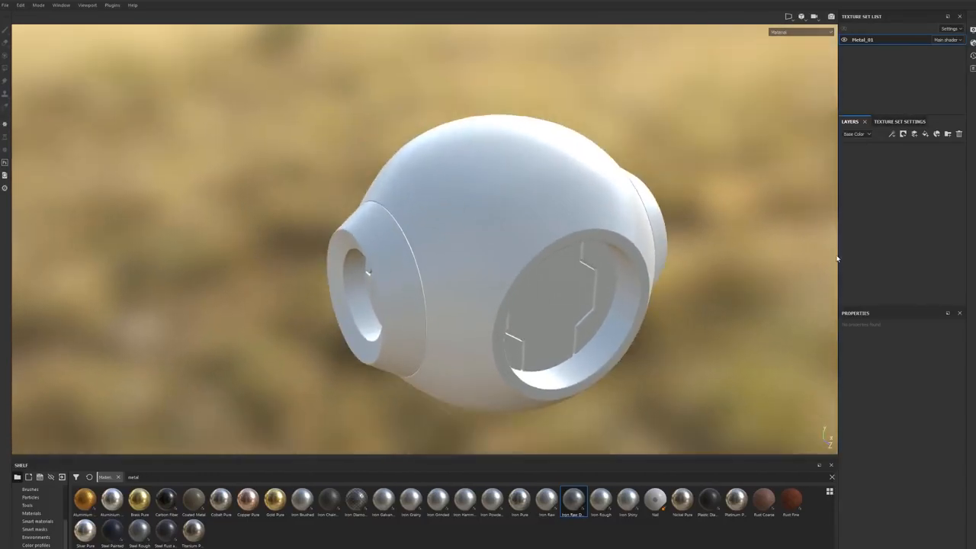
# Step: Search the smart materials for "paint", apply Steel Painted to the sphere and check it under rotated environment lighting
pyautogui.click(36, 520)
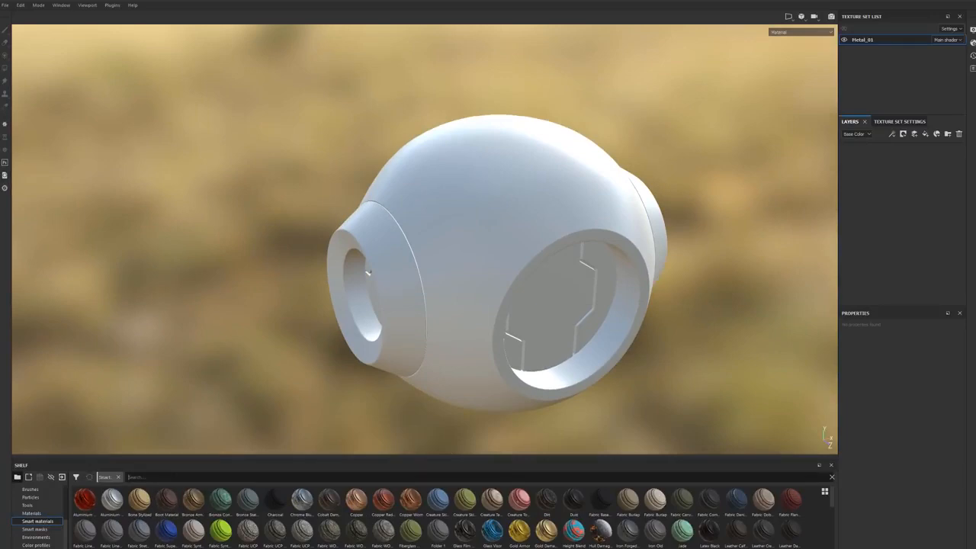
pyautogui.write('paint')
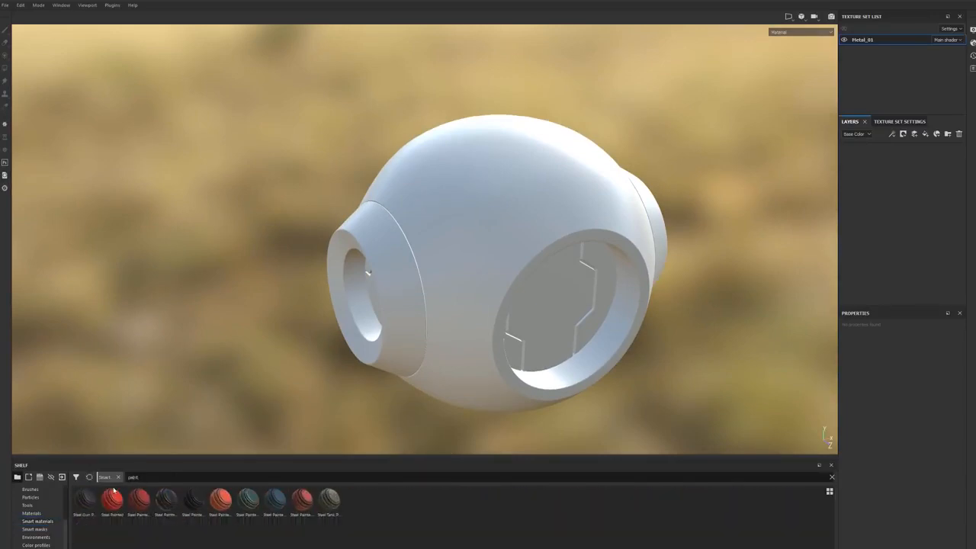
pyautogui.moveTo(112, 500)
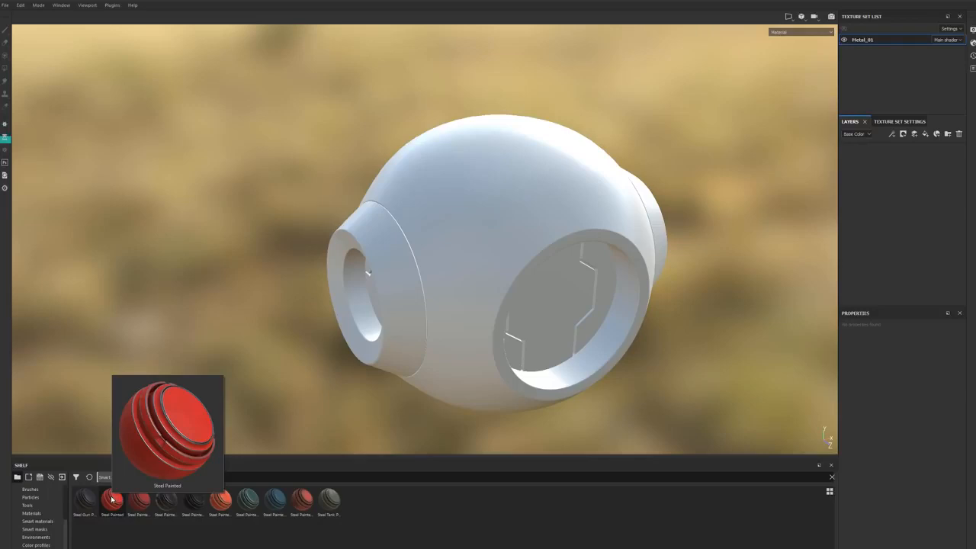
pyautogui.moveTo(112, 500)
pyautogui.mouseDown()
pyautogui.moveTo(556, 291)
pyautogui.moveTo(535, 279)
pyautogui.mouseUp()
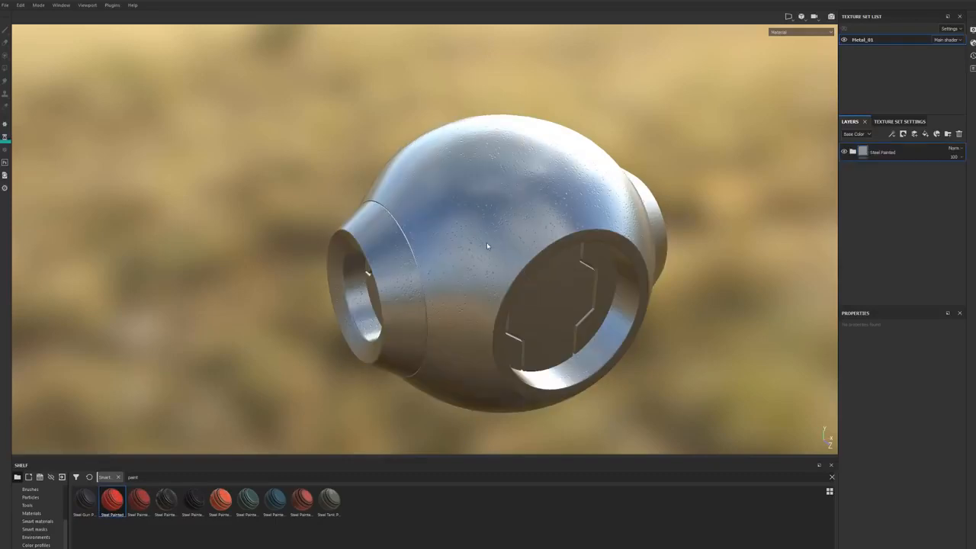
pyautogui.keyDown('shift'); pyautogui.moveTo(416, 257); pyautogui.dragTo(455, 257, button='right'); pyautogui.keyUp('shift')
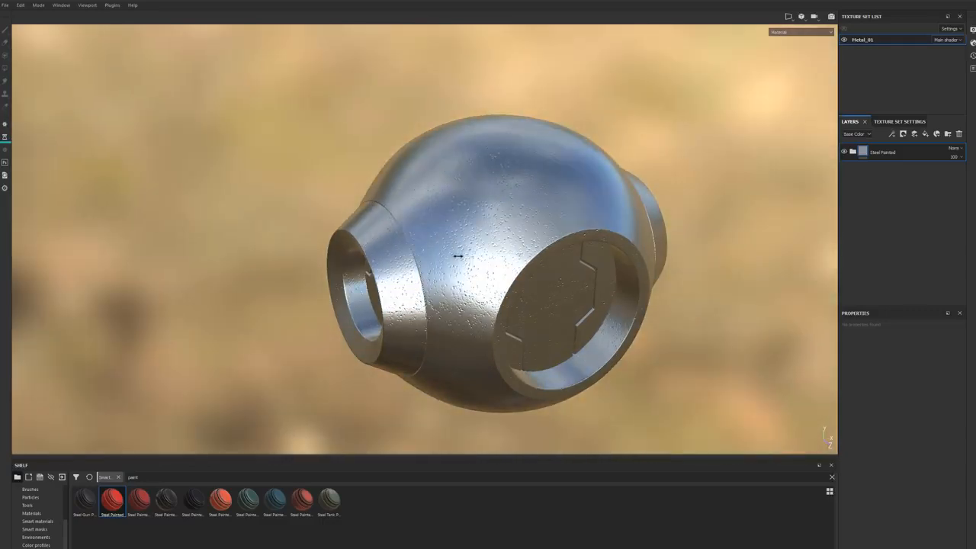
pyautogui.keyDown('alt'); pyautogui.moveTo(460, 294); pyautogui.dragTo(462, 282); pyautogui.keyUp('alt')
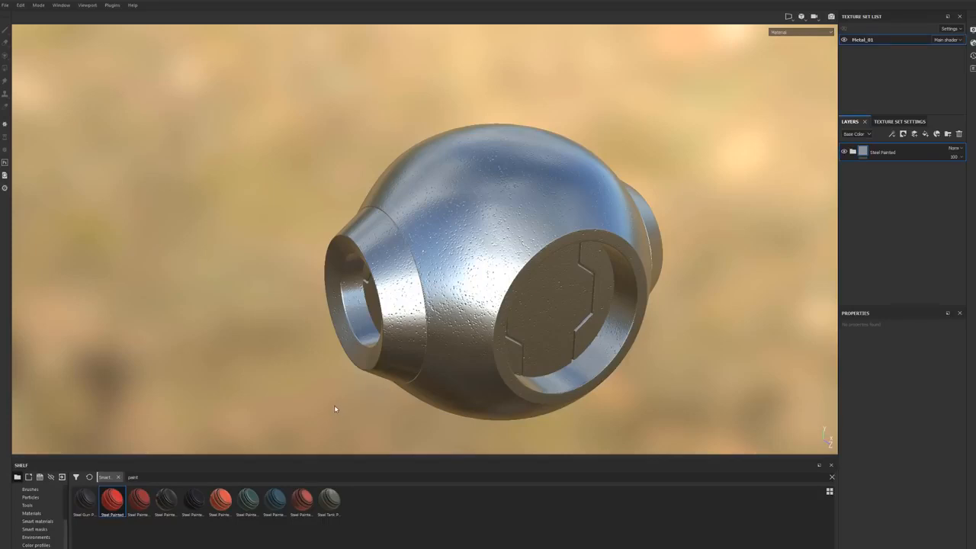
# Step: Start baking mesh maps for the Metal_01 texture set and exclude the Thickness and Normal maps
pyautogui.click(895, 122)
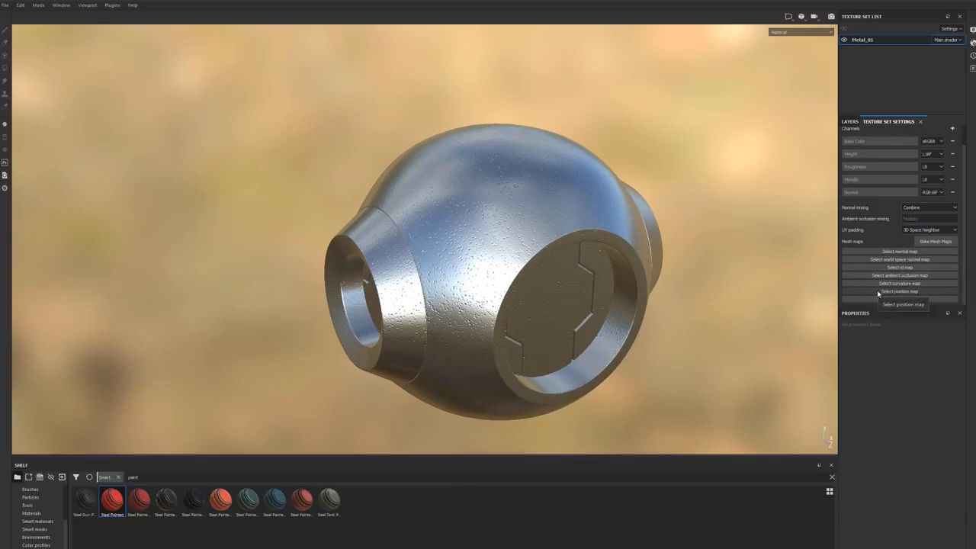
pyautogui.click(942, 242)
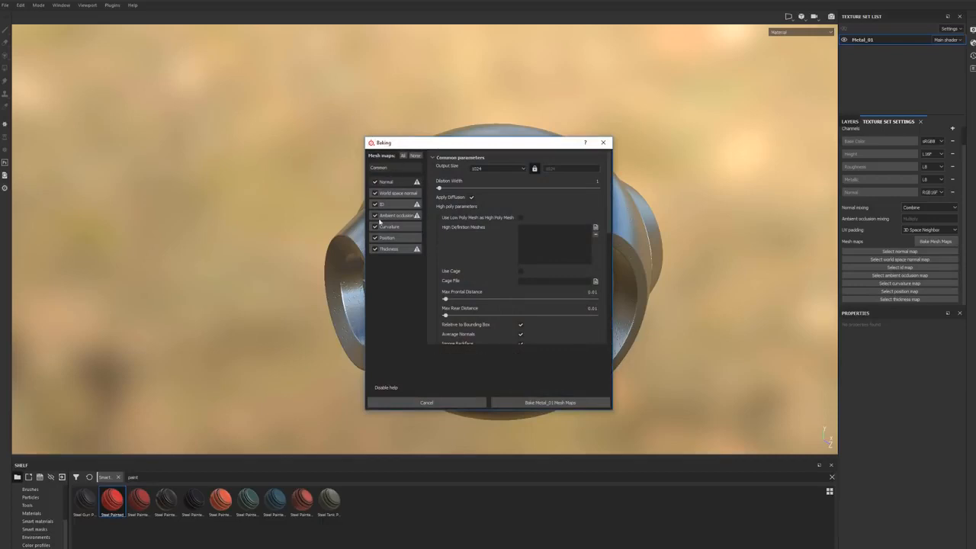
pyautogui.click(375, 249)
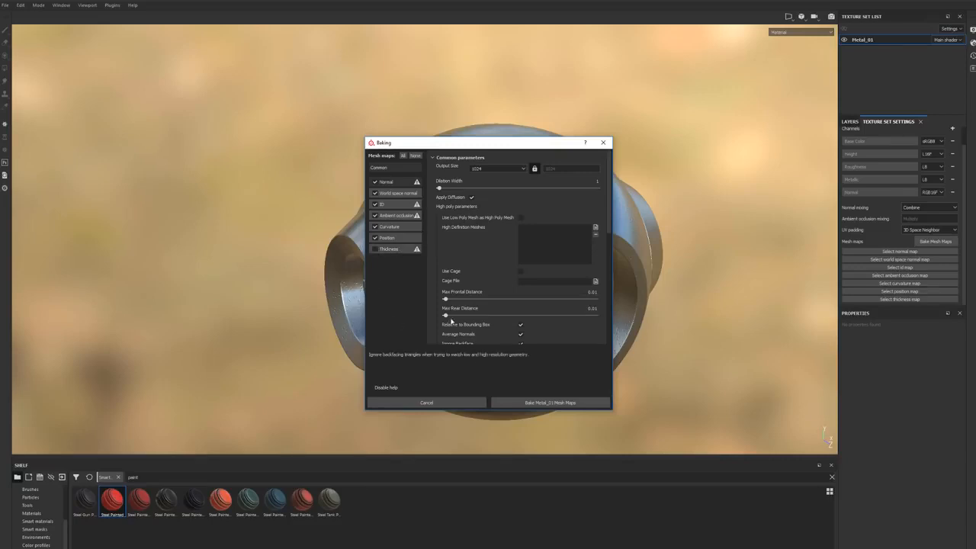
pyautogui.moveTo(425, 147); pyautogui.dragTo(121, 94)
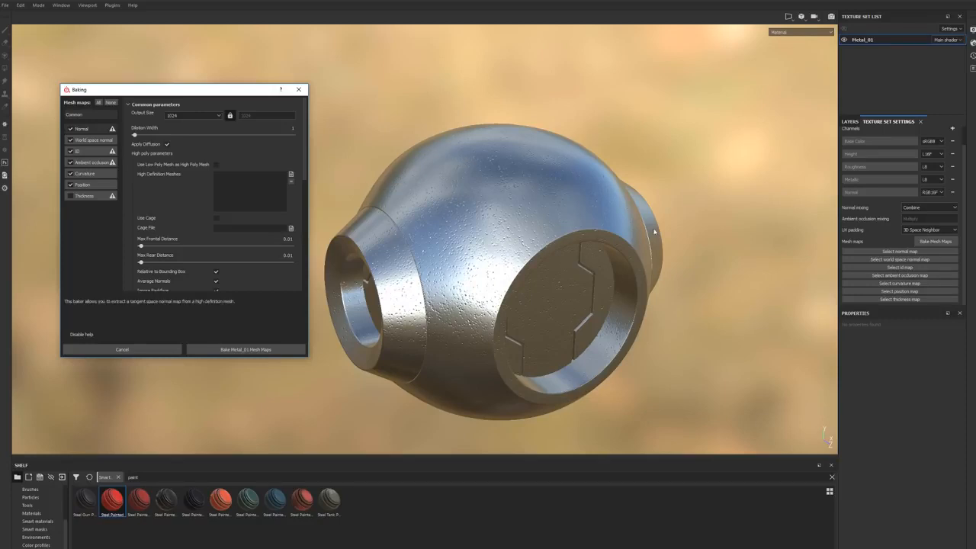
pyautogui.click(70, 129)
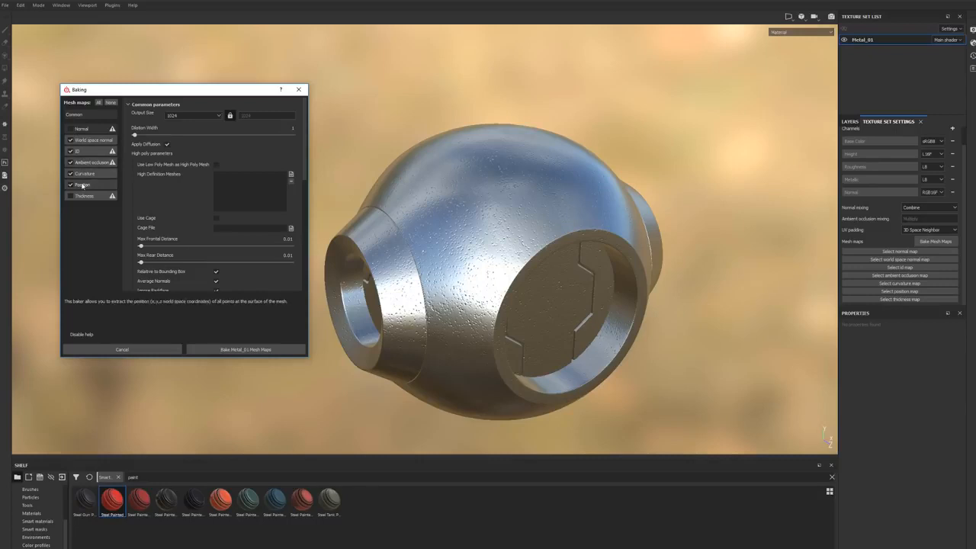
# Step: Review the World space normal and ID baker parameters, moving the Baking dialog clear of the model
pyautogui.click(90, 140)
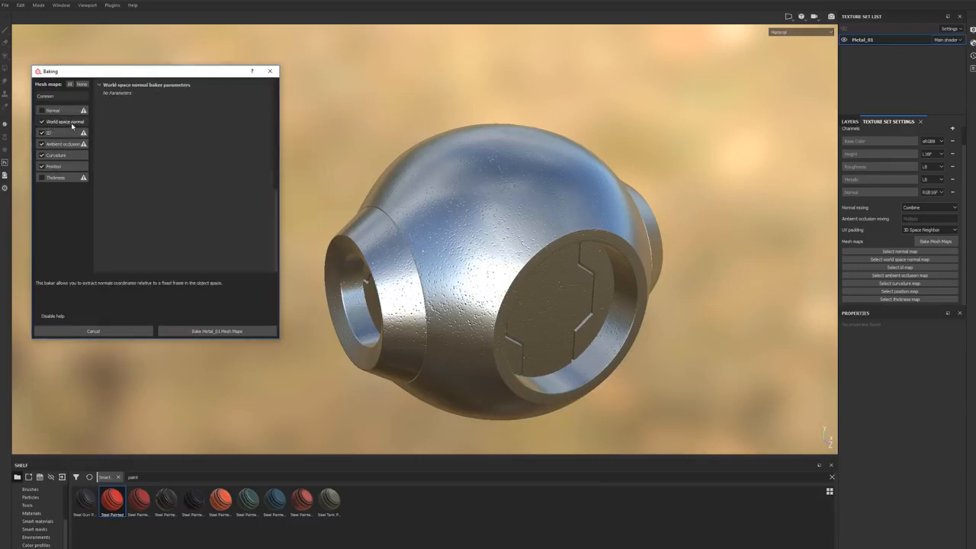
pyautogui.click(67, 135)
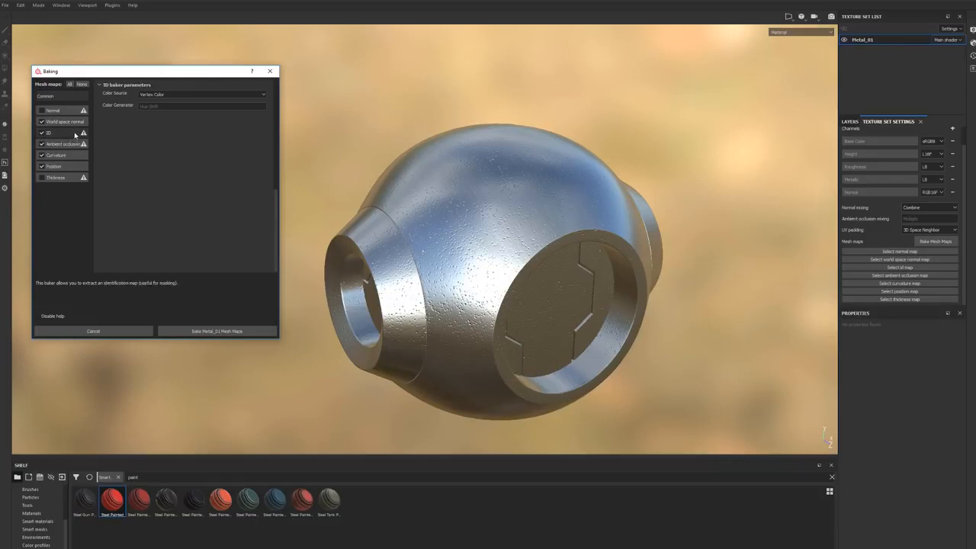
pyautogui.moveTo(120, 70); pyautogui.dragTo(129, 46)
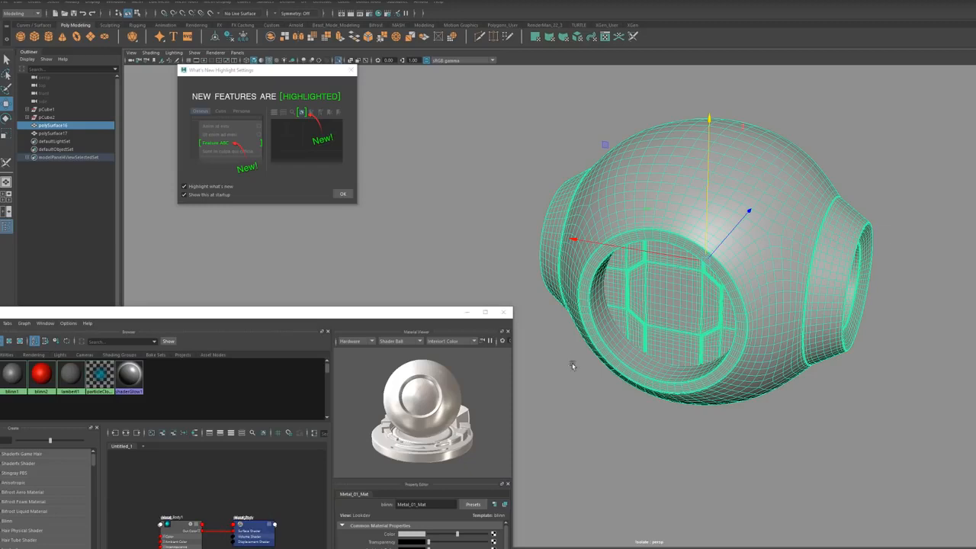
# Step: Switch to Maya, put away the material editor and inspect the blue and red materials assigned to the sphere's parts
pyautogui.click(542, 375)
pyautogui.click(693, 284)
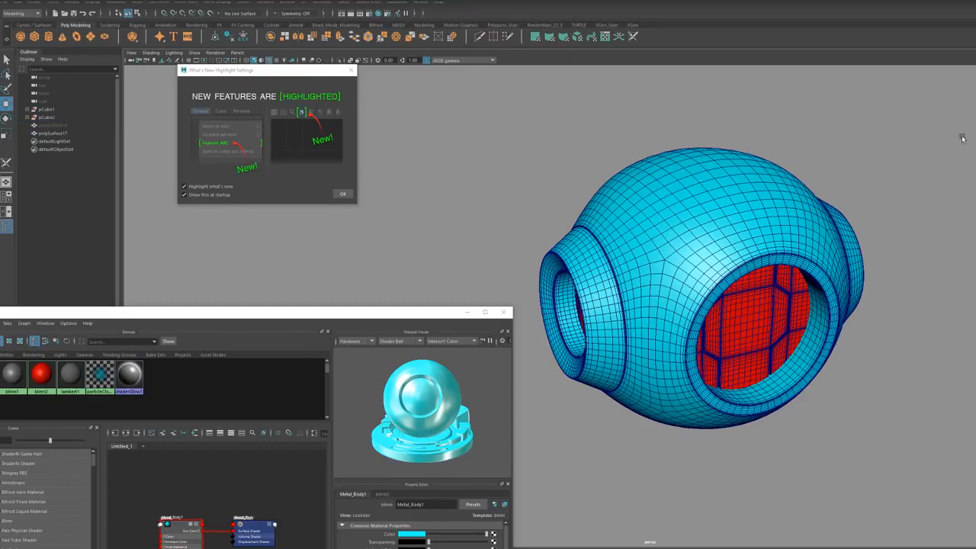
pyautogui.click(468, 312)
pyautogui.keyDown('alt'); pyautogui.moveTo(680, 319); pyautogui.dragTo(616, 307); pyautogui.keyUp('alt')
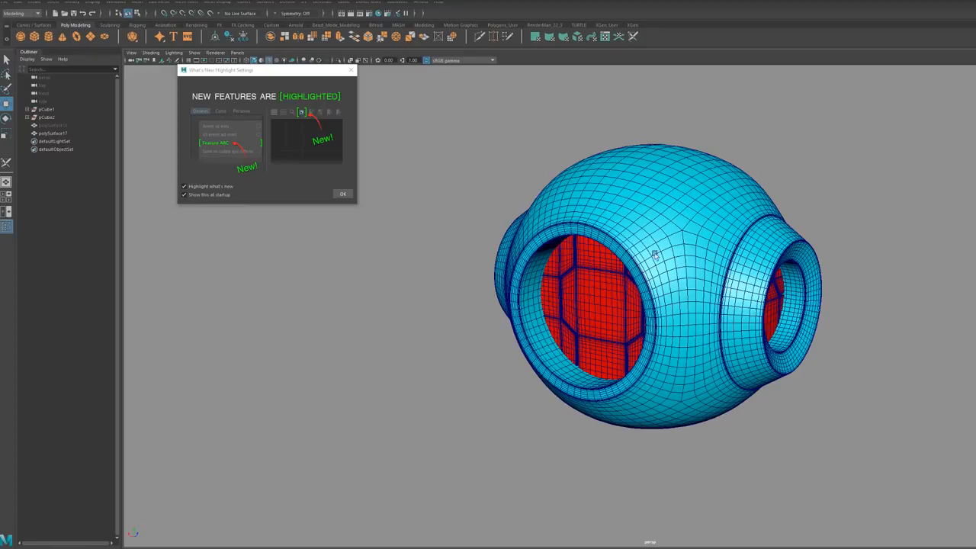
pyautogui.click(662, 221)
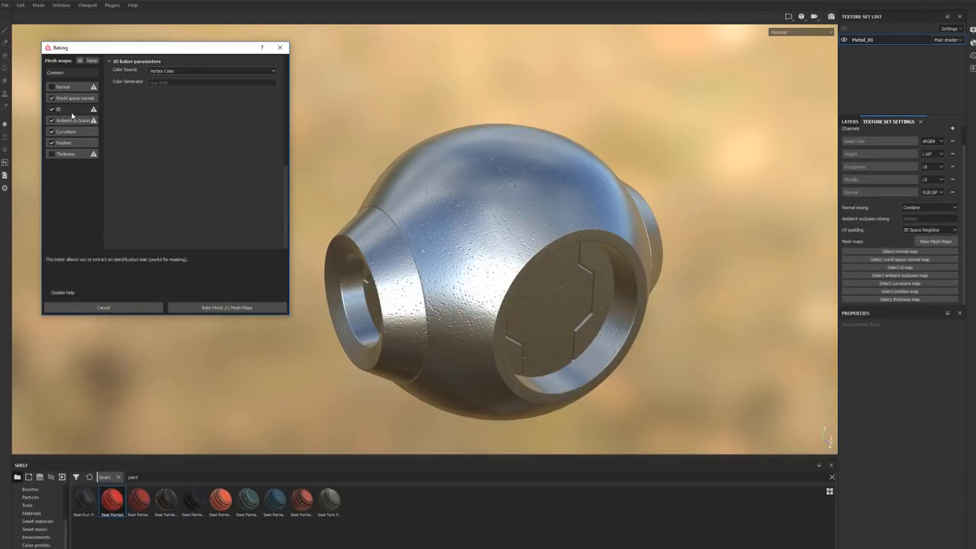
# Step: Set the ID baker's color source to Material Color and load ID_model as the high definition mesh
pyautogui.click(157, 73)
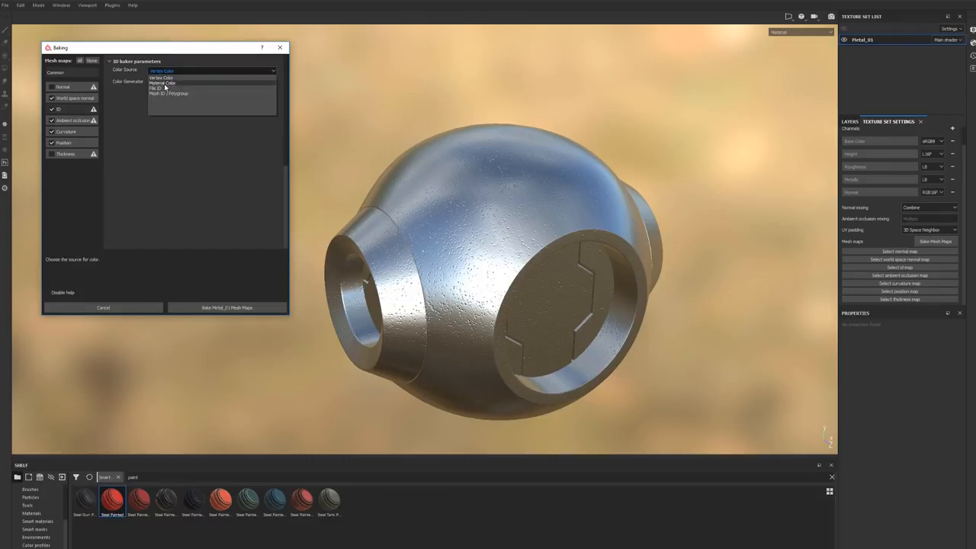
pyautogui.click(163, 83)
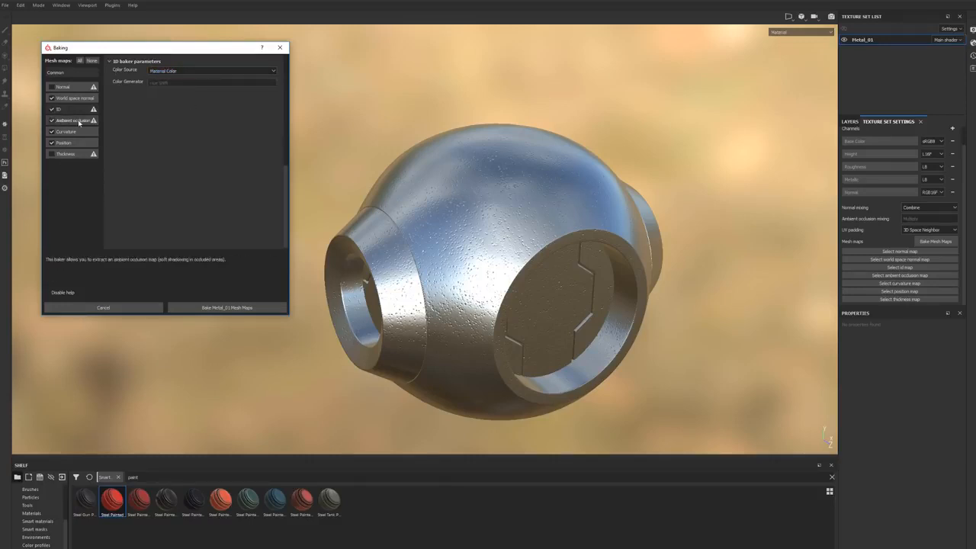
pyautogui.click(55, 72)
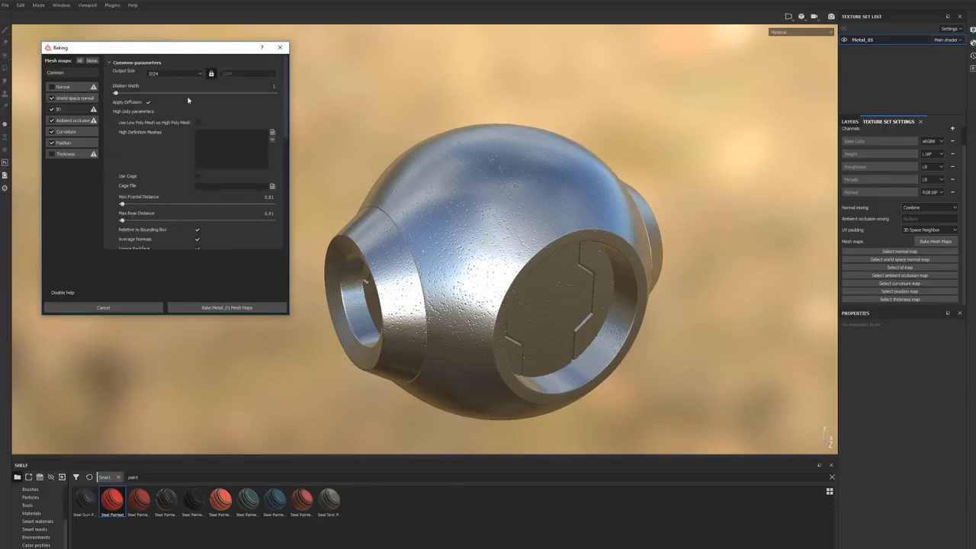
pyautogui.click(272, 133)
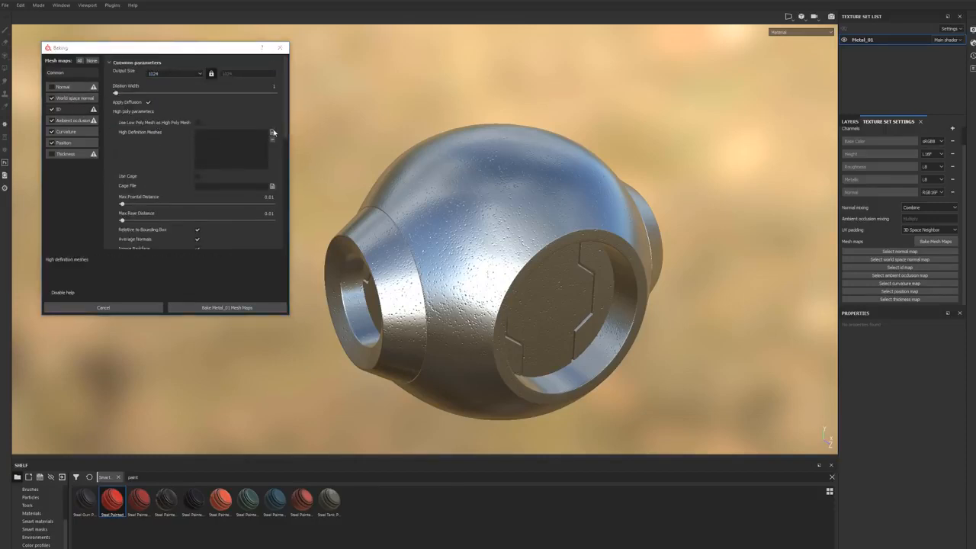
pyautogui.click(52, 71)
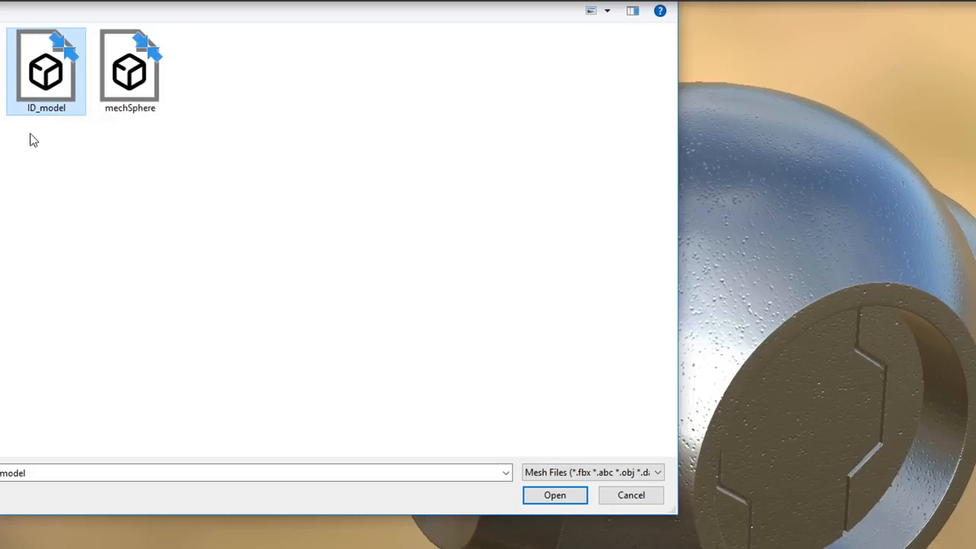
pyautogui.click(569, 497)
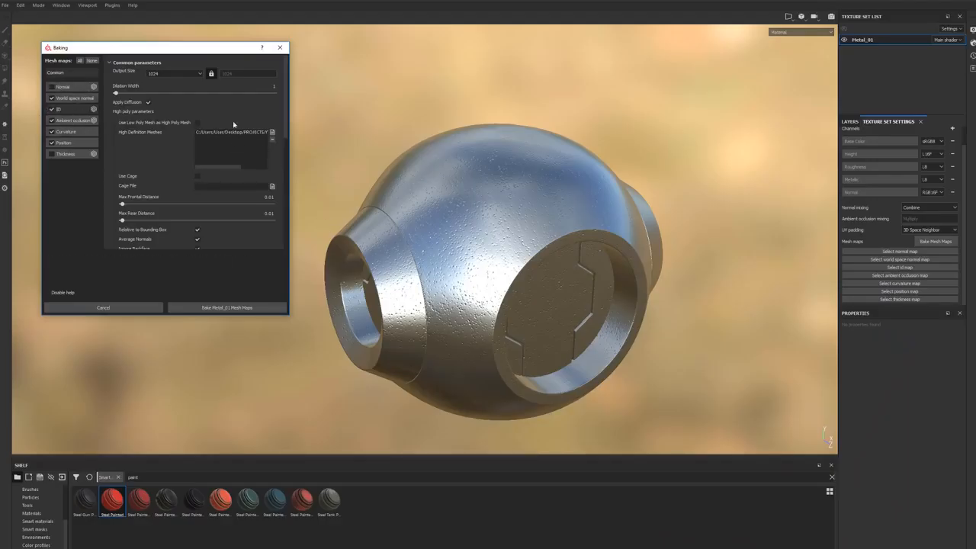
# Step: Set the bake output size to 2048 and move the Baking dialog closer to the model
pyautogui.click(162, 73)
pyautogui.click(156, 115)
pyautogui.moveTo(145, 47); pyautogui.dragTo(289, 46)
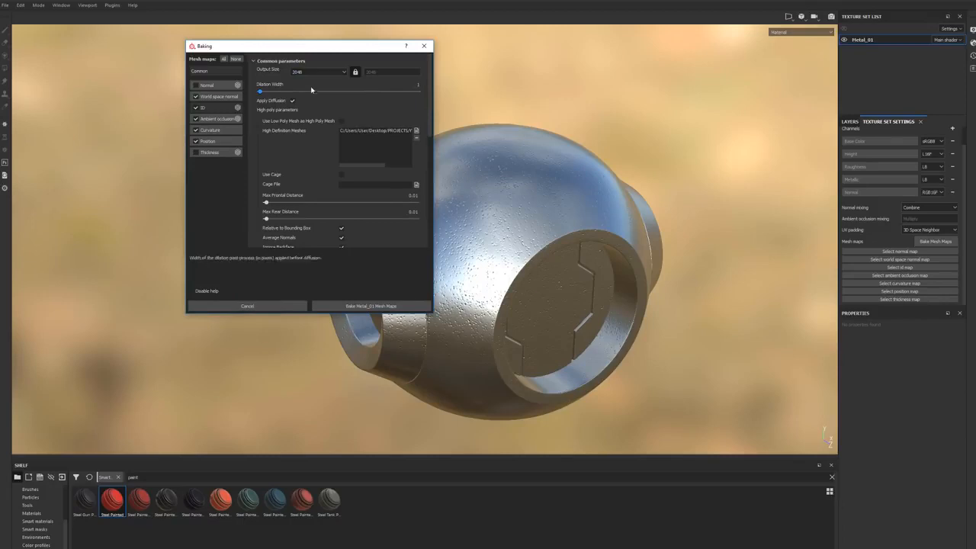
# Step: Change the number of secondary rays in the ambient occlusion baker parameters
pyautogui.click(218, 120)
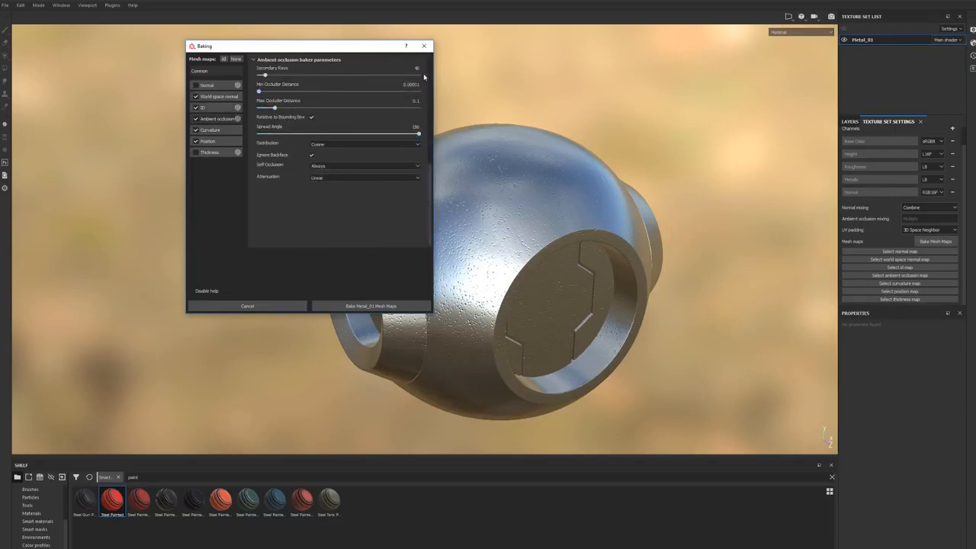
pyautogui.moveTo(413, 68); pyautogui.dragTo(458, 67)
pyautogui.write('100')
pyautogui.scroll(-3, 334, 89)
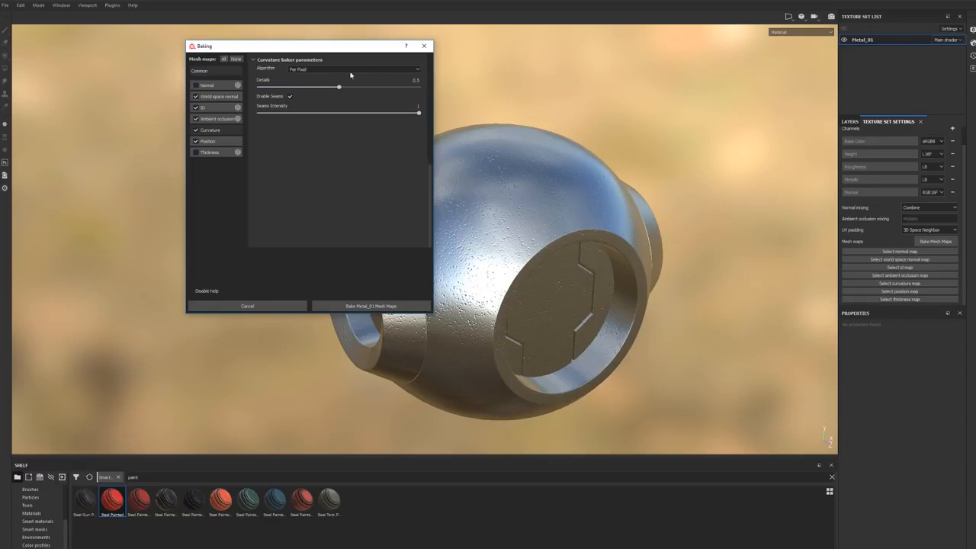
# Step: Review the curvature algorithm options and position baker parameters, and bake the Metal_01 mesh maps
pyautogui.click(318, 71)
pyautogui.click(318, 70)
pyautogui.click(221, 145)
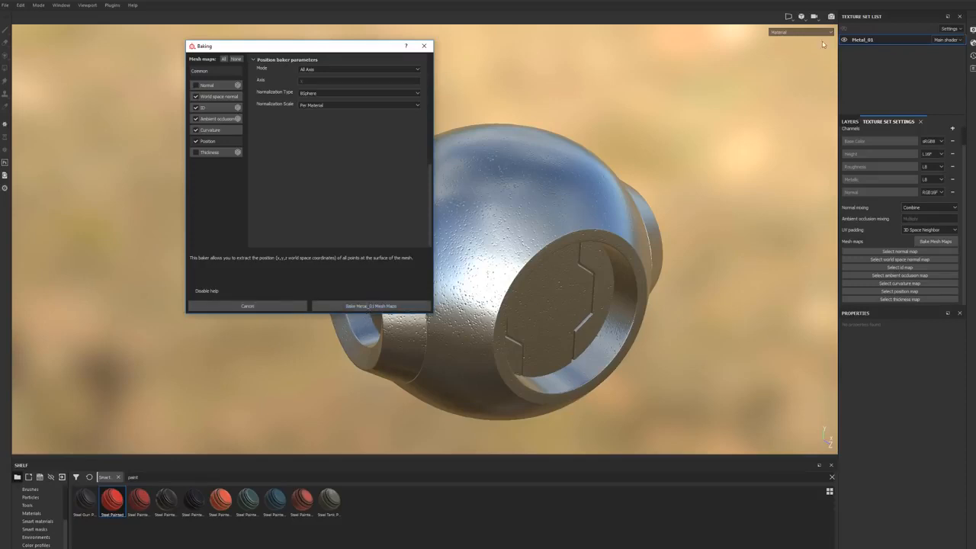
pyautogui.click(364, 306)
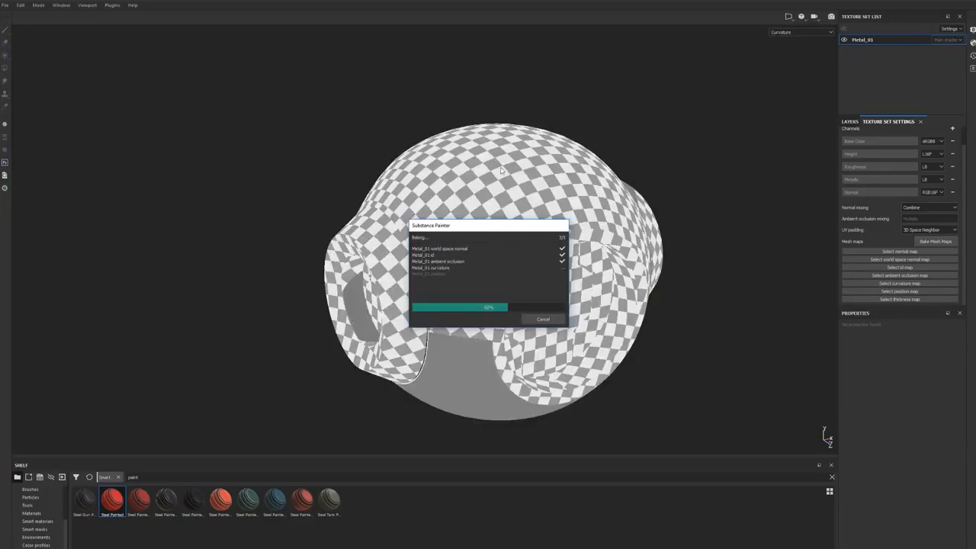
pyautogui.moveTo(482, 229); pyautogui.dragTo(262, 126)
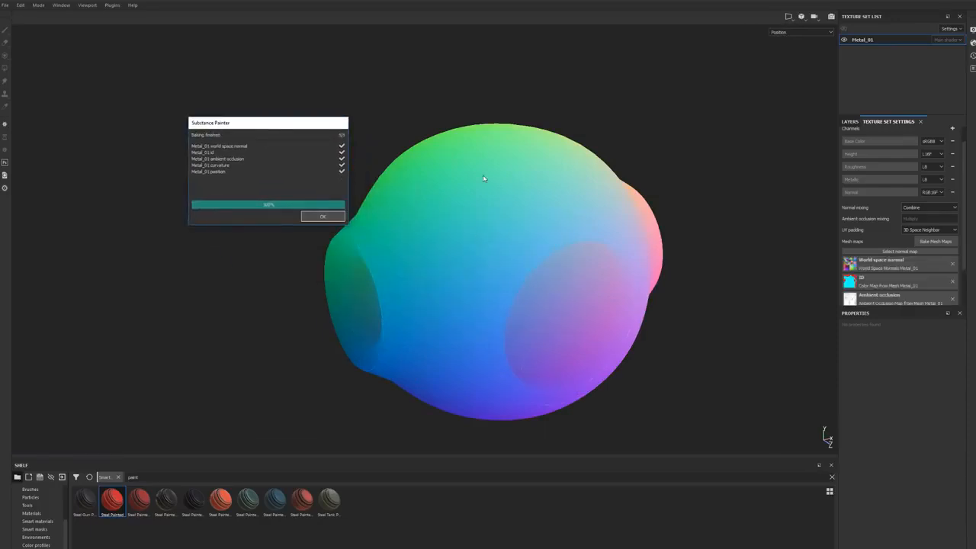
# Step: Close the finished baking report and inspect the Steel Painted material along the sphere's edges and recesses
pyautogui.click(329, 218)
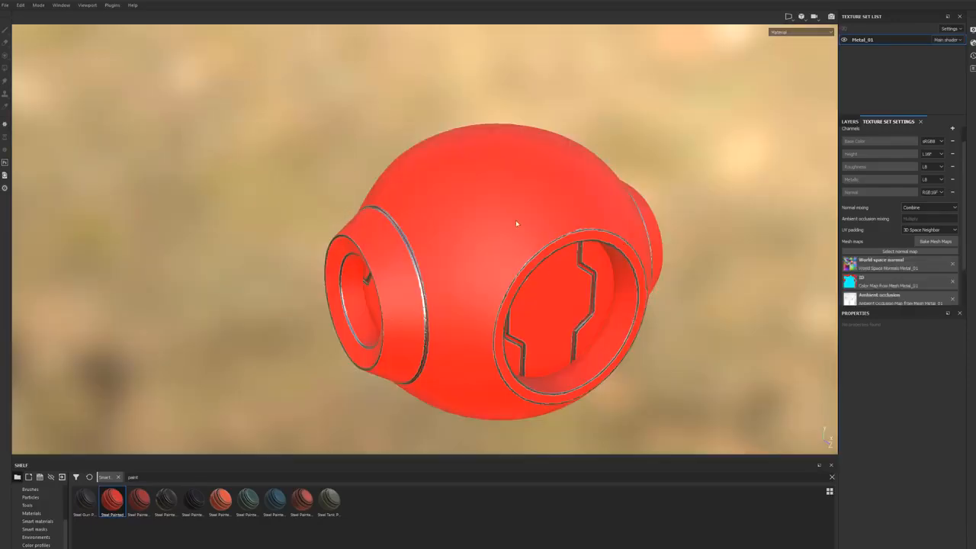
pyautogui.moveTo(450, 283)
pyautogui.keyDown('alt'); pyautogui.mouseDown()
pyautogui.moveTo(475, 233)
pyautogui.moveTo(485, 263)
pyautogui.moveTo(467, 286)
pyautogui.mouseUp(); pyautogui.keyUp('alt')
pyautogui.keyDown('alt'); pyautogui.moveTo(580, 237); pyautogui.dragTo(394, 202); pyautogui.keyUp('alt')
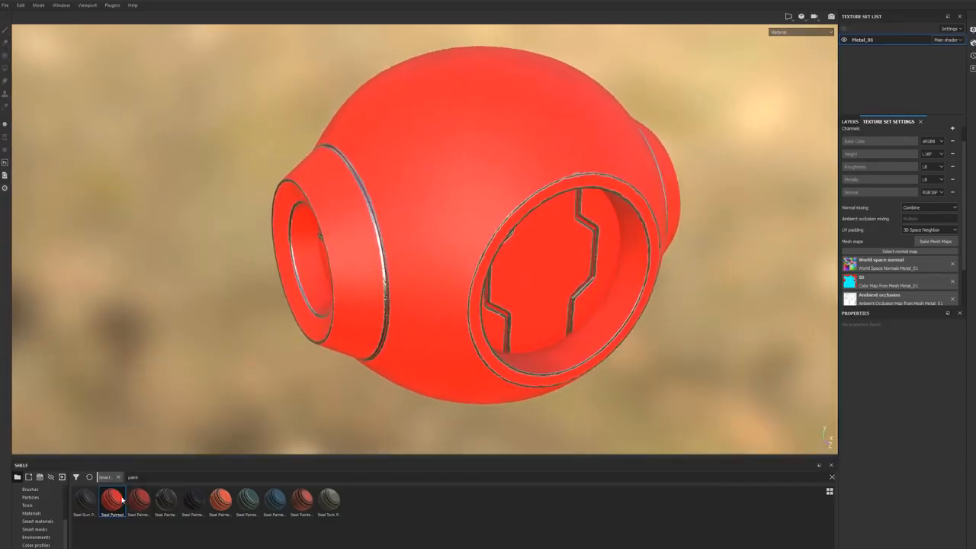
pyautogui.moveTo(120, 499)
pyautogui.keyDown('alt'); pyautogui.moveTo(709, 293); pyautogui.dragTo(728, 336); pyautogui.keyUp('alt')
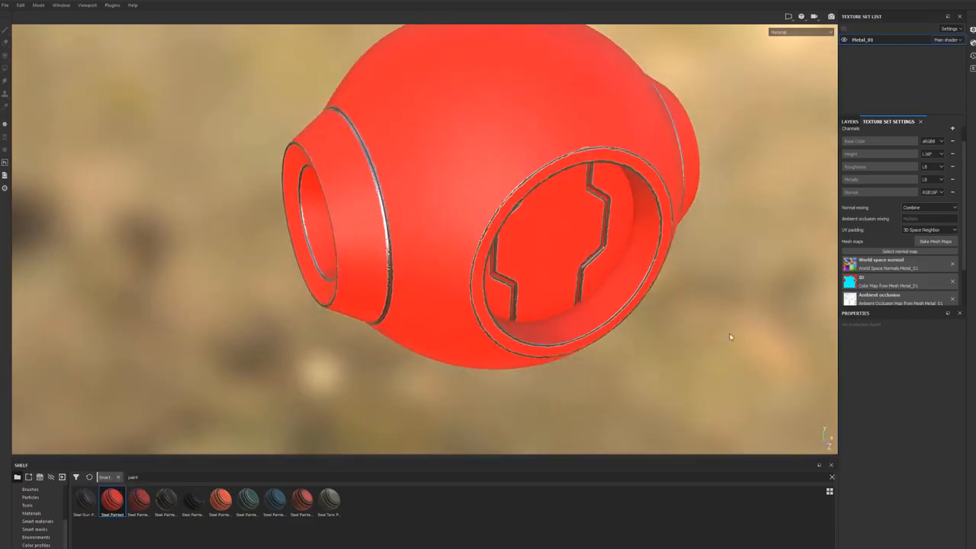
pyautogui.keyDown('alt'); pyautogui.moveTo(726, 324); pyautogui.dragTo(701, 325, button='middle'); pyautogui.keyUp('alt')
pyautogui.keyDown('alt'); pyautogui.moveTo(702, 325); pyautogui.dragTo(691, 316); pyautogui.keyUp('alt')
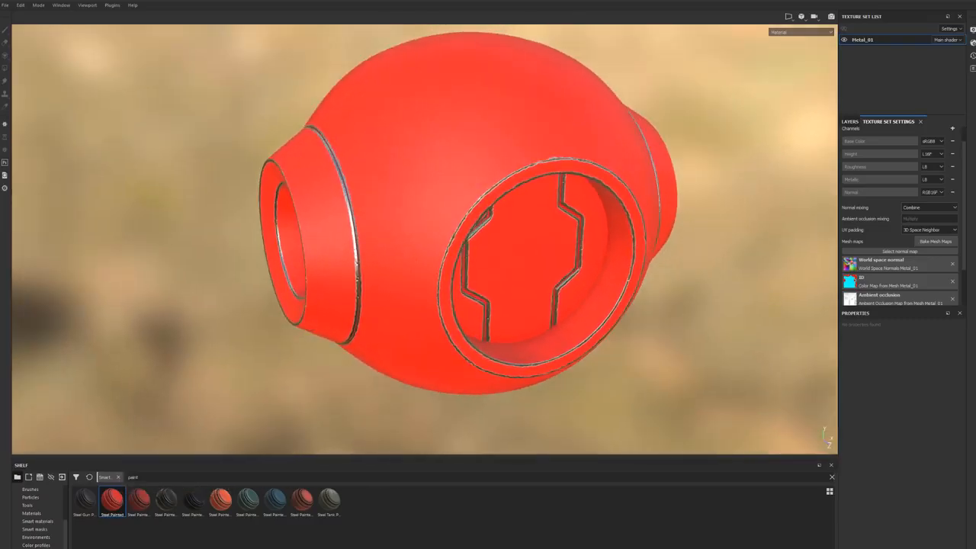
# Step: Expand the Steel Painted folder in the layer stack and hide its Metal Details and Base Steel layers
pyautogui.click(850, 122)
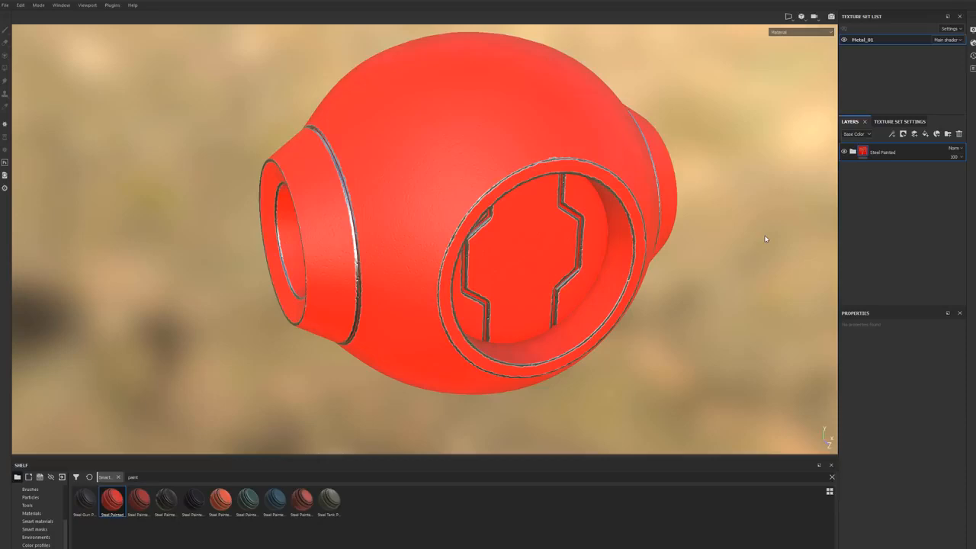
pyautogui.click(852, 151)
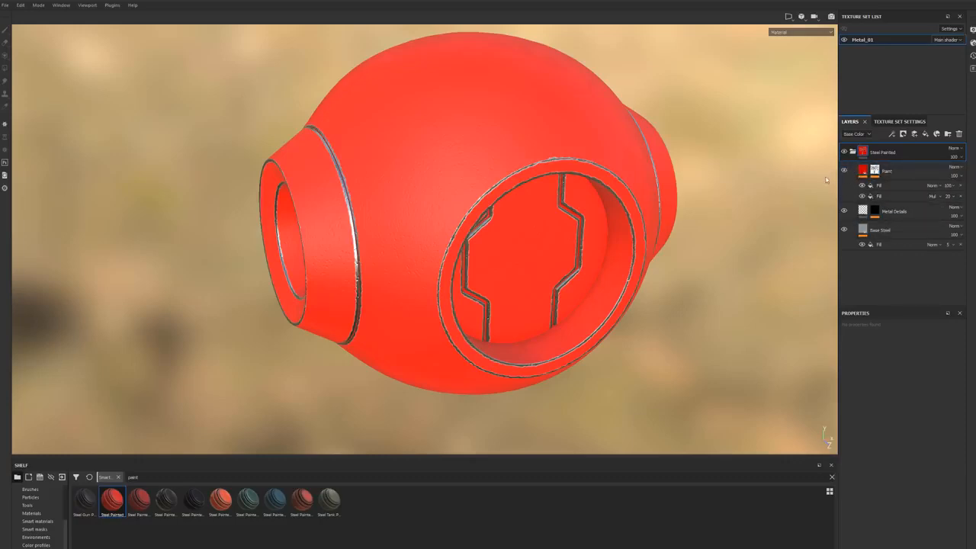
pyautogui.click(844, 229)
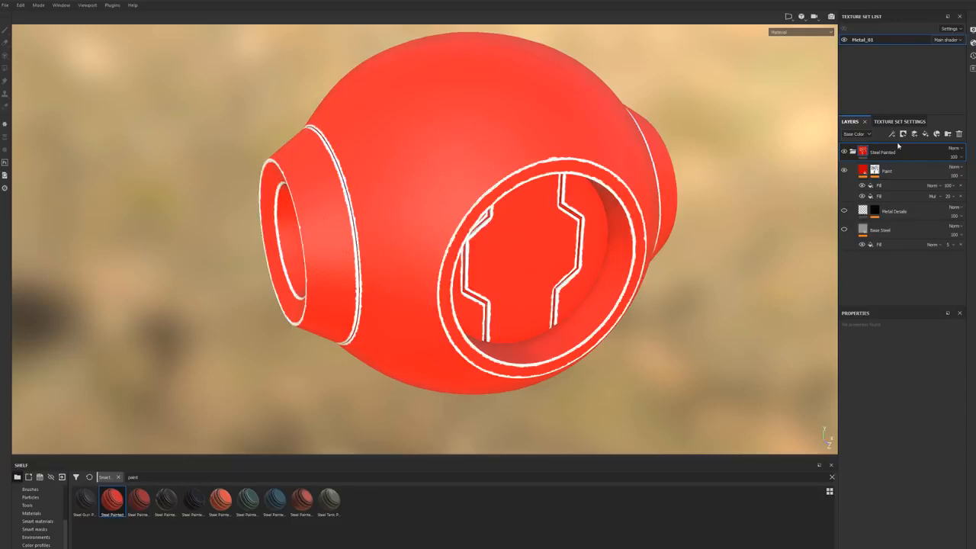
# Step: Hide the two fill effects on the Paint layer and show the effects of its mask
pyautogui.click(896, 171)
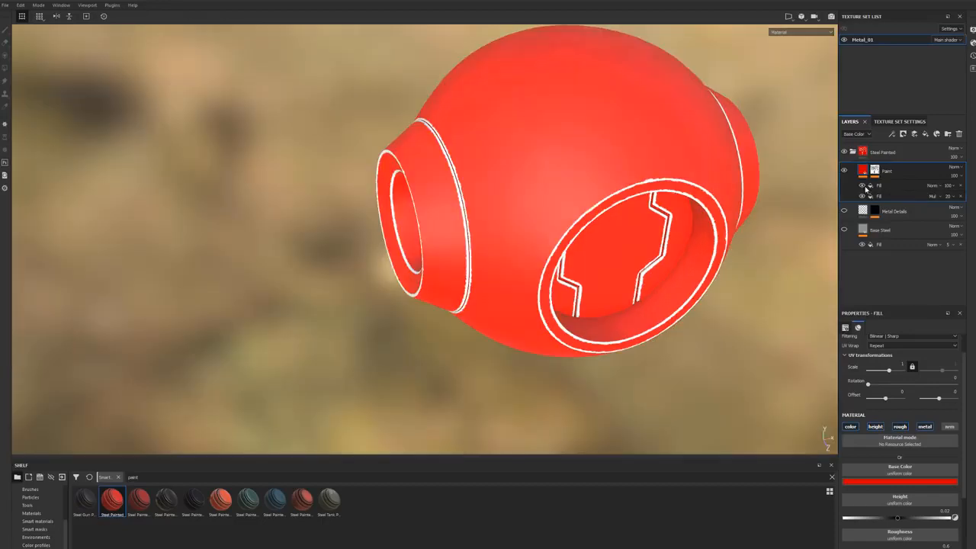
pyautogui.moveTo(731, 203)
pyautogui.keyDown('alt'); pyautogui.mouseDown()
pyautogui.moveTo(694, 197)
pyautogui.moveTo(649, 342)
pyautogui.moveTo(645, 203)
pyautogui.moveTo(553, 180)
pyautogui.moveTo(558, 157)
pyautogui.mouseUp(); pyautogui.keyUp('alt')
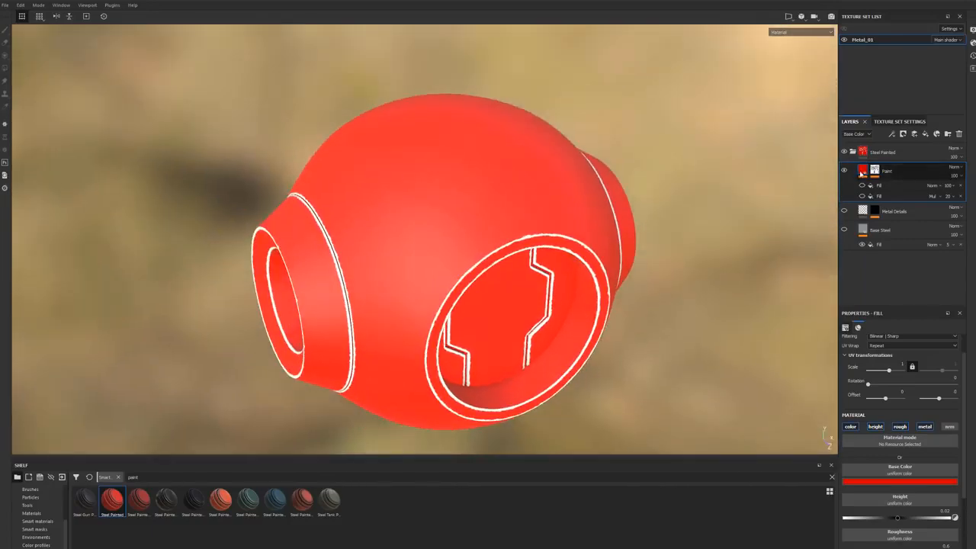
pyautogui.click(877, 172)
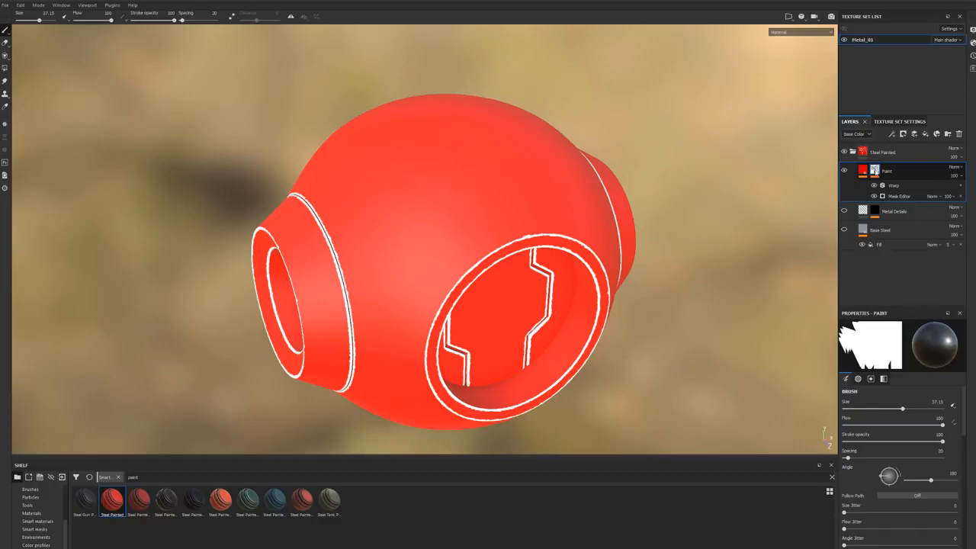
# Step: Toggle the visibility of the Warp and Mask Editor effects on the Paint mask, leaving Warp hidden
pyautogui.moveTo(876, 173)
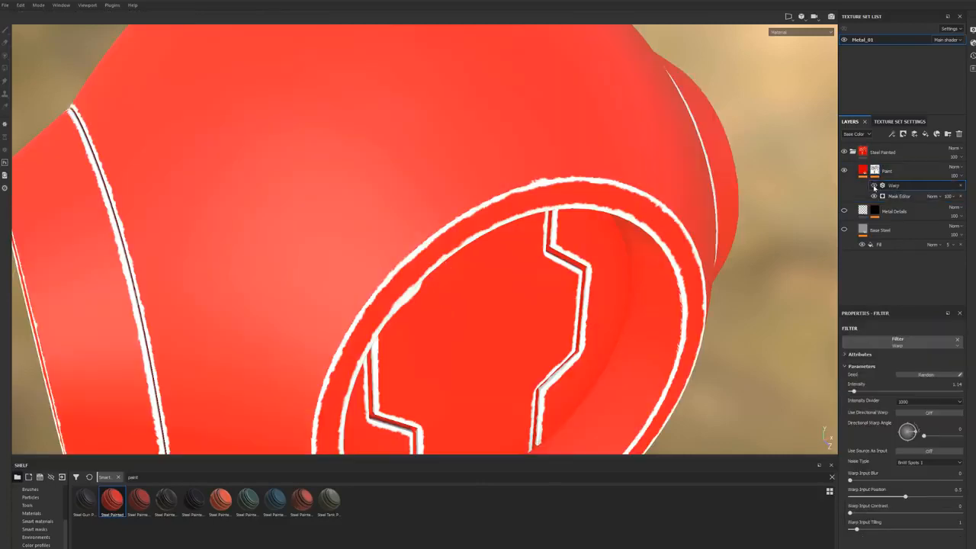
pyautogui.click(875, 188)
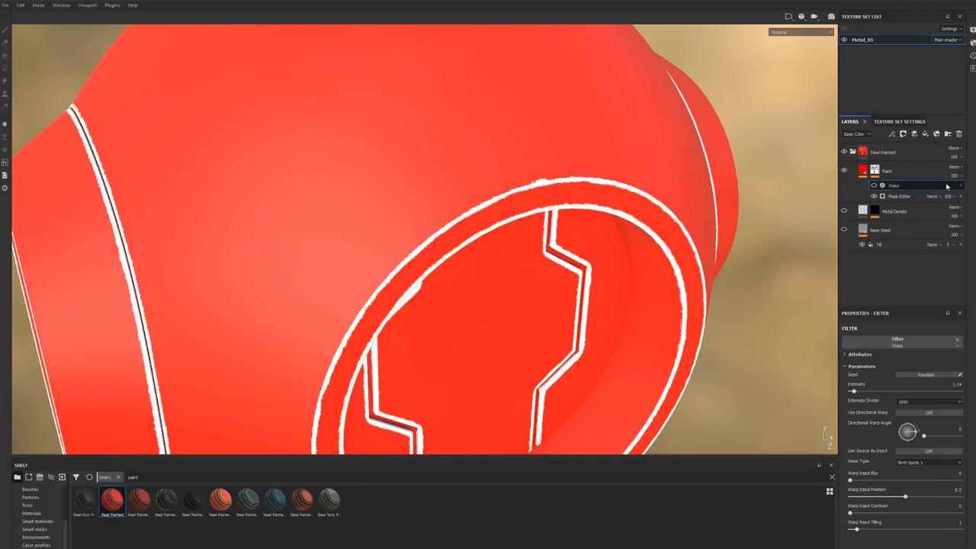
pyautogui.click(874, 188)
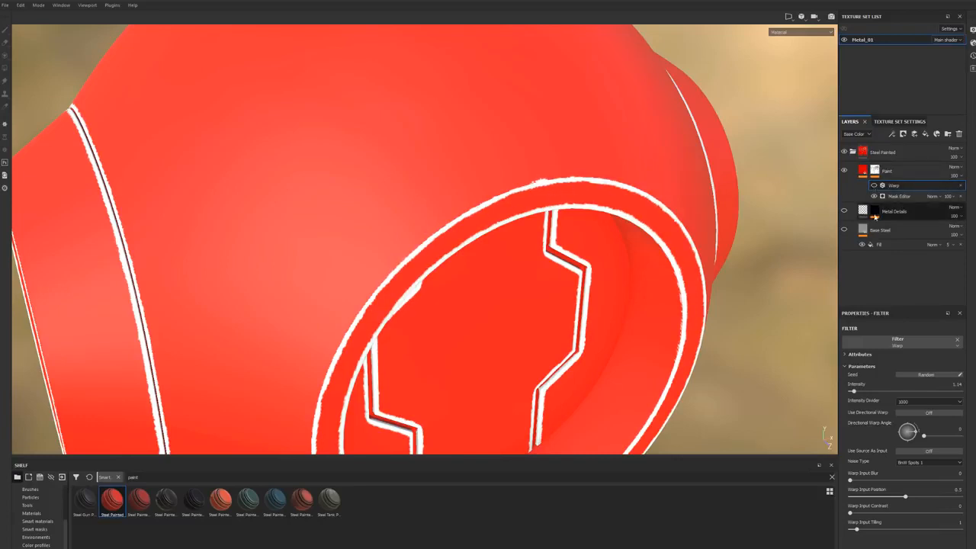
pyautogui.click(873, 197)
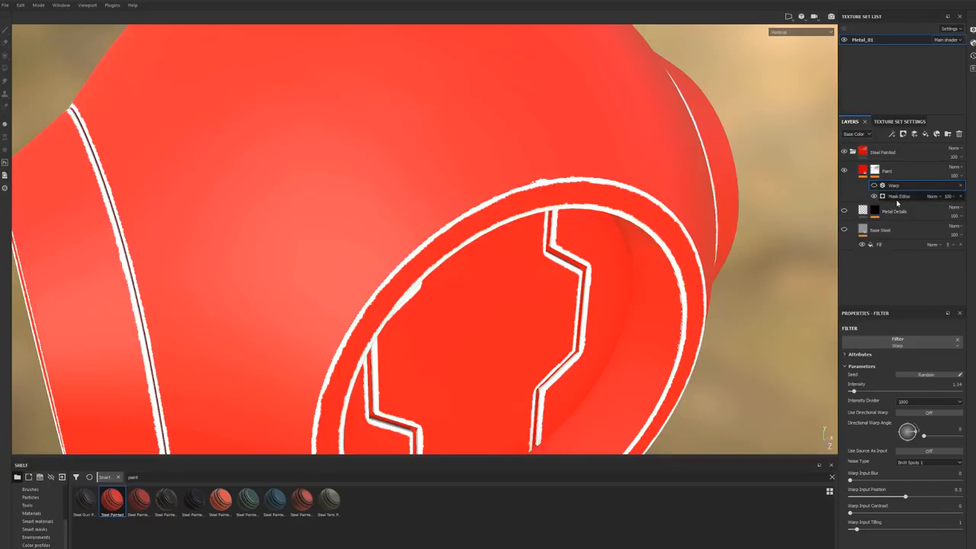
pyautogui.click(875, 171)
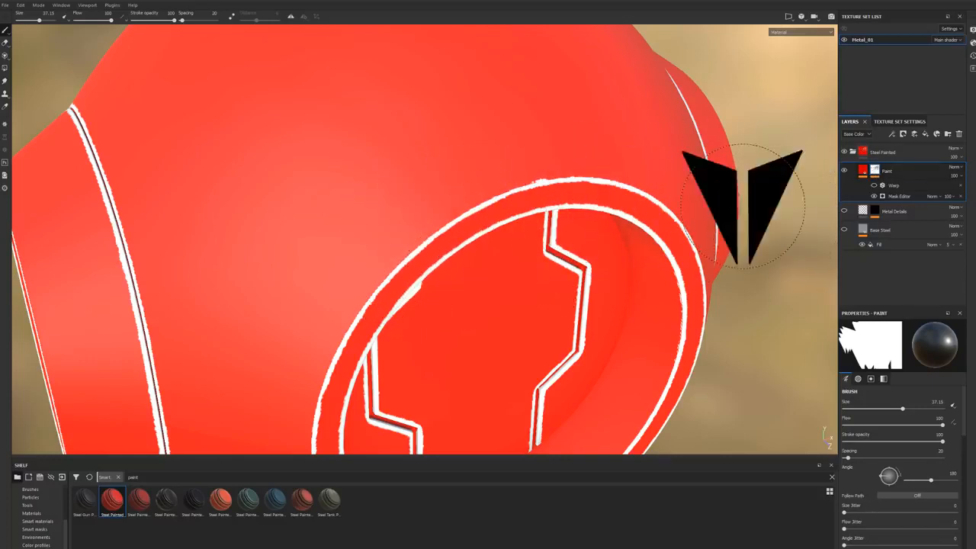
# Step: Remove the World Space Normals, Position Gradient, Thickness and Ambient Occlusion maps from the Paint mask's Mask Editor generator
pyautogui.click(896, 196)
pyautogui.scroll(-5, 892, 389)
pyautogui.scroll(-5, 892, 396)
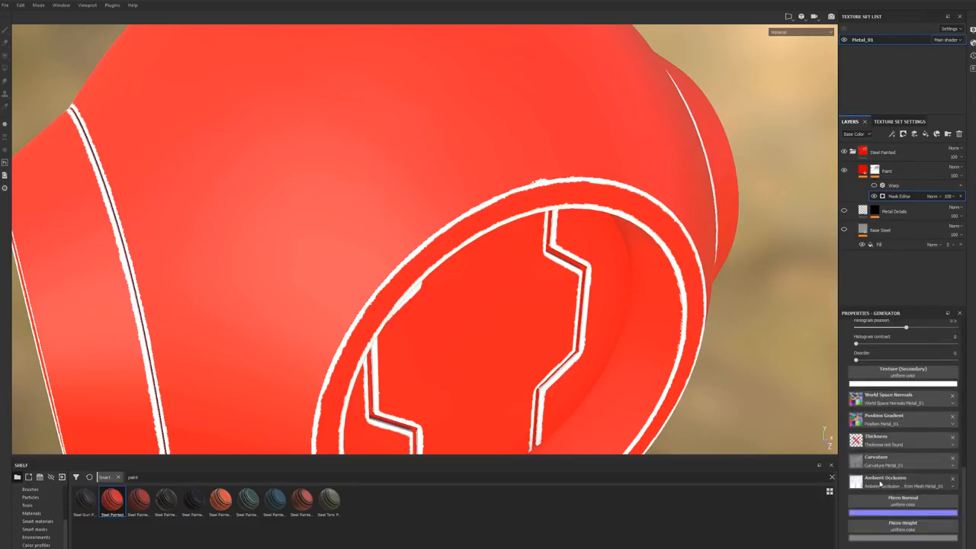
pyautogui.click(952, 396)
pyautogui.click(952, 422)
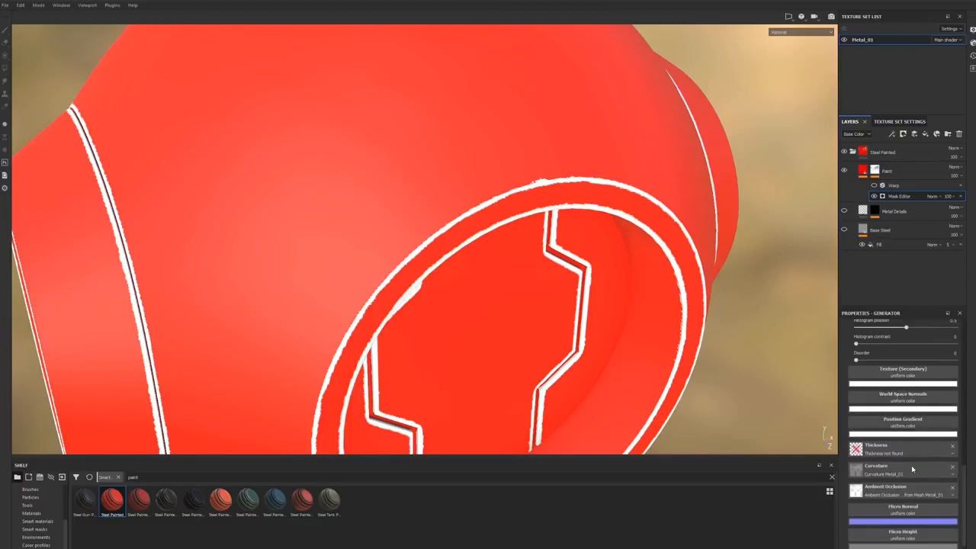
pyautogui.click(952, 445)
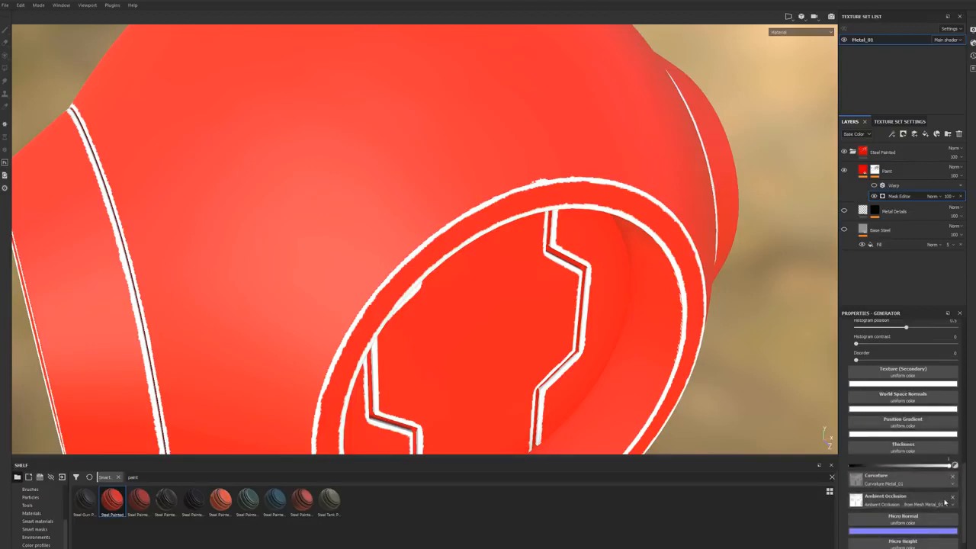
pyautogui.click(951, 497)
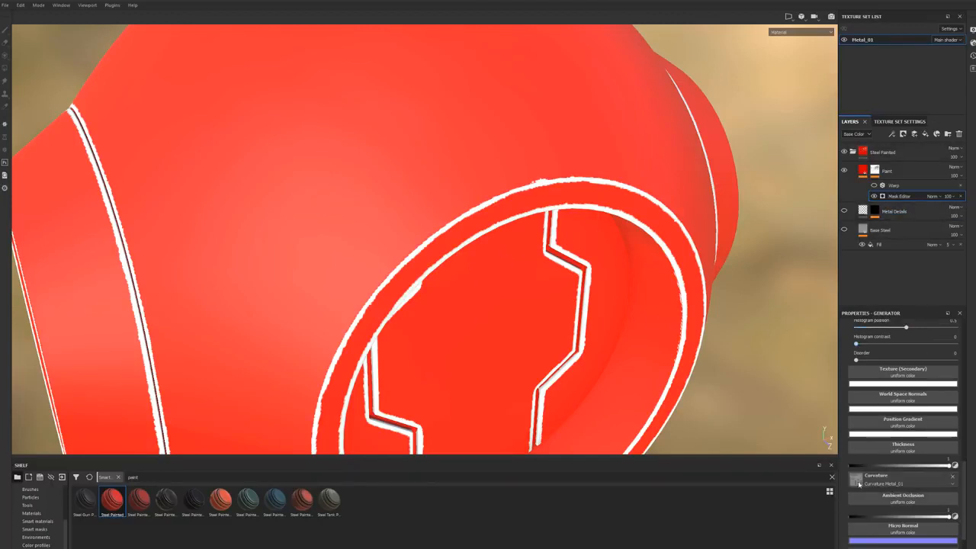
# Step: Try removing the Curvature map from the Mask Editor's image inputs and undo the removal
pyautogui.click(953, 476)
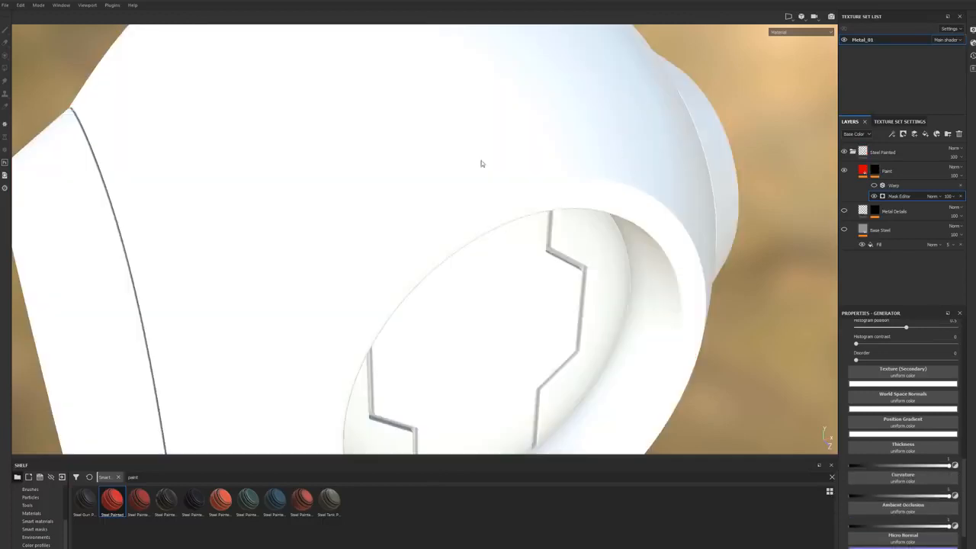
pyautogui.hotkey('ctrl', 'z')
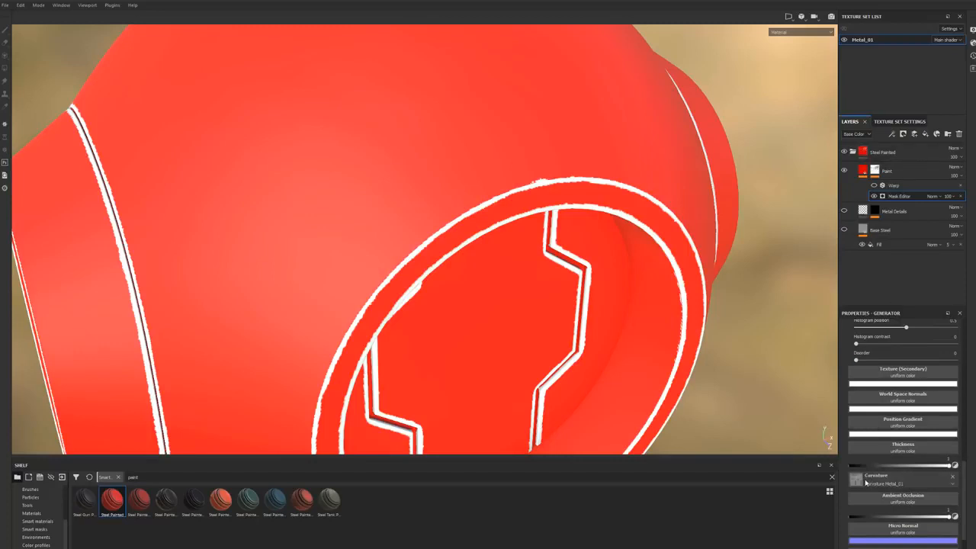
# Step: Review the Mask Editor's curvature, texture and other weight parameters, and show the Warp filter again
pyautogui.moveTo(949, 465); pyautogui.dragTo(963, 498)
pyautogui.scroll(5, 946, 480)
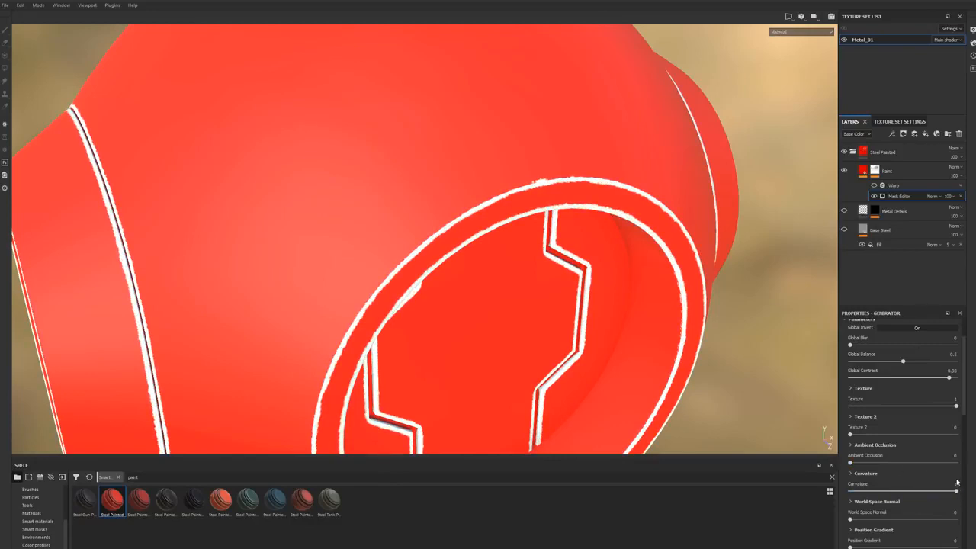
pyautogui.moveTo(955, 490)
pyautogui.mouseDown()
pyautogui.moveTo(850, 492)
pyautogui.moveTo(956, 491)
pyautogui.mouseUp()
pyautogui.scroll(-3, 906, 432)
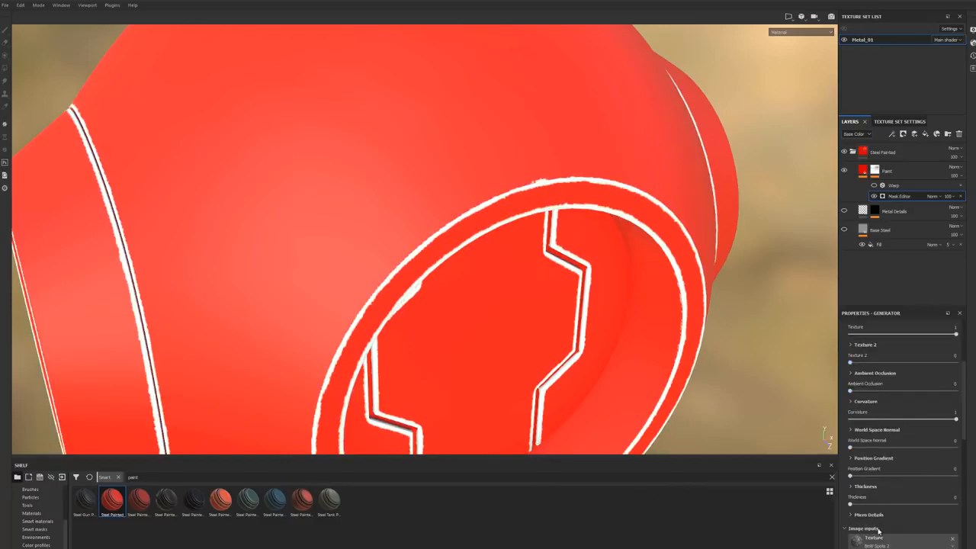
pyautogui.scroll(5, 886, 431)
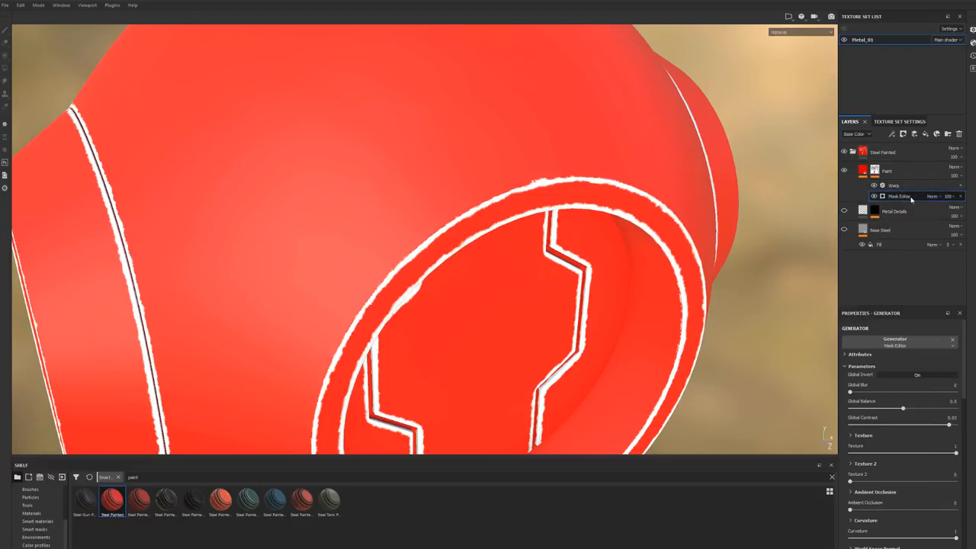
# Step: Inspect the Metal Details fill properties with the Paint layer hidden, and show Paint and its two fills again
pyautogui.click(843, 171)
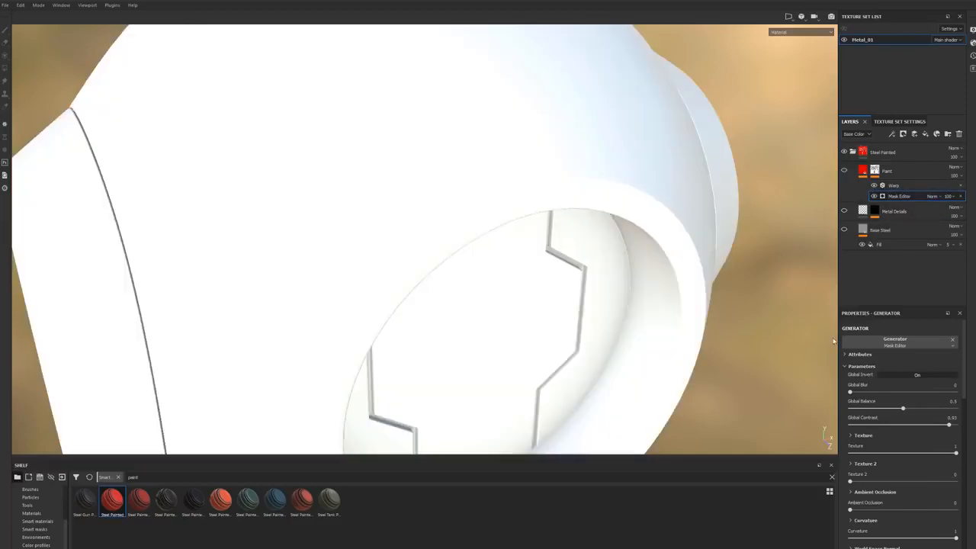
pyautogui.click(893, 213)
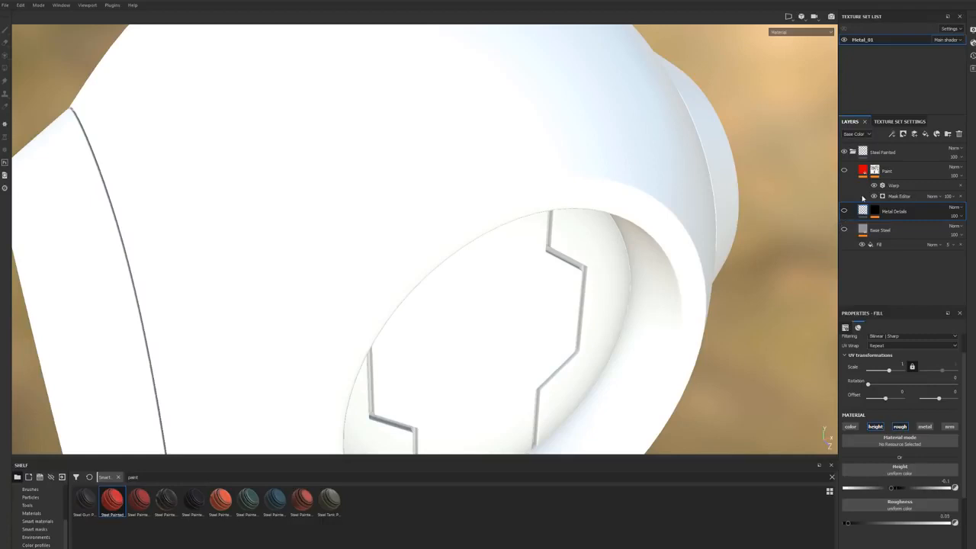
pyautogui.click(860, 171)
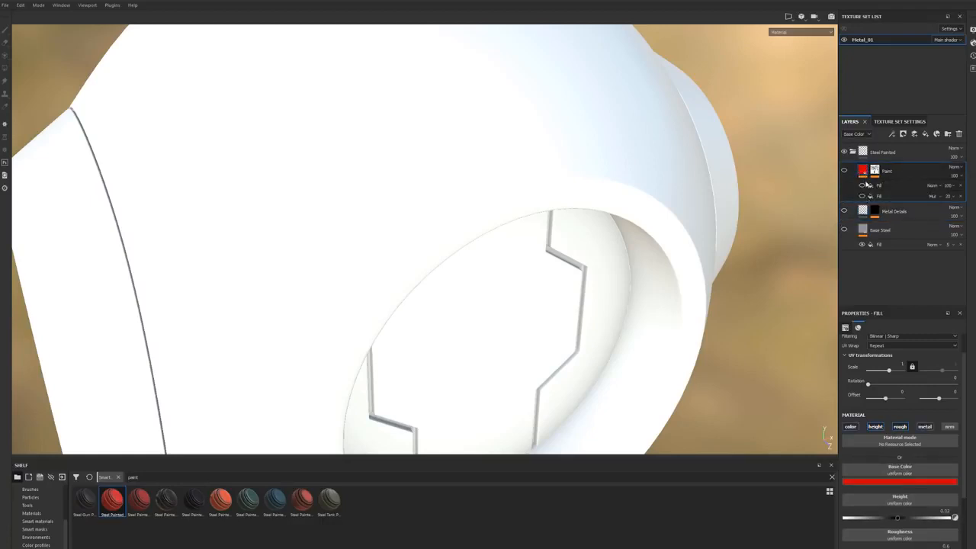
pyautogui.click(844, 170)
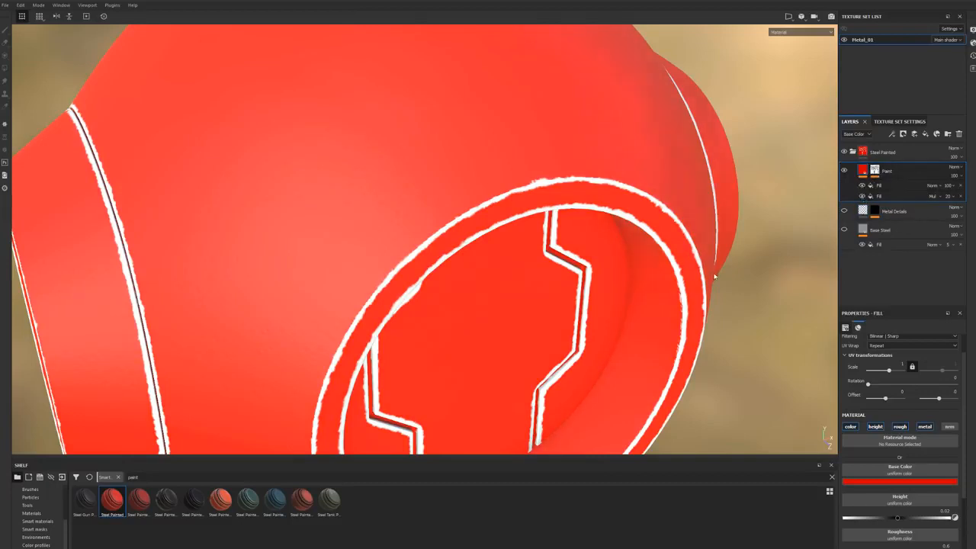
# Step: Replace the material of the Paint layer's upper fill effect with Concrete Dusty
pyautogui.click(875, 186)
pyautogui.moveTo(592, 240)
pyautogui.keyDown('alt'); pyautogui.mouseDown()
pyautogui.moveTo(496, 242)
pyautogui.moveTo(447, 224)
pyautogui.moveTo(588, 275)
pyautogui.moveTo(529, 254)
pyautogui.moveTo(725, 261)
pyautogui.mouseUp(); pyautogui.keyUp('alt')
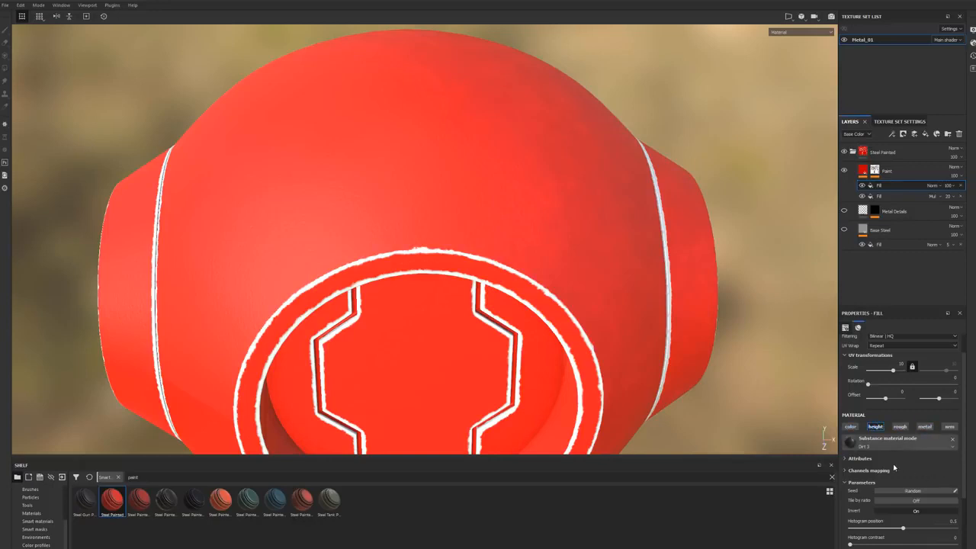
pyautogui.click(876, 448)
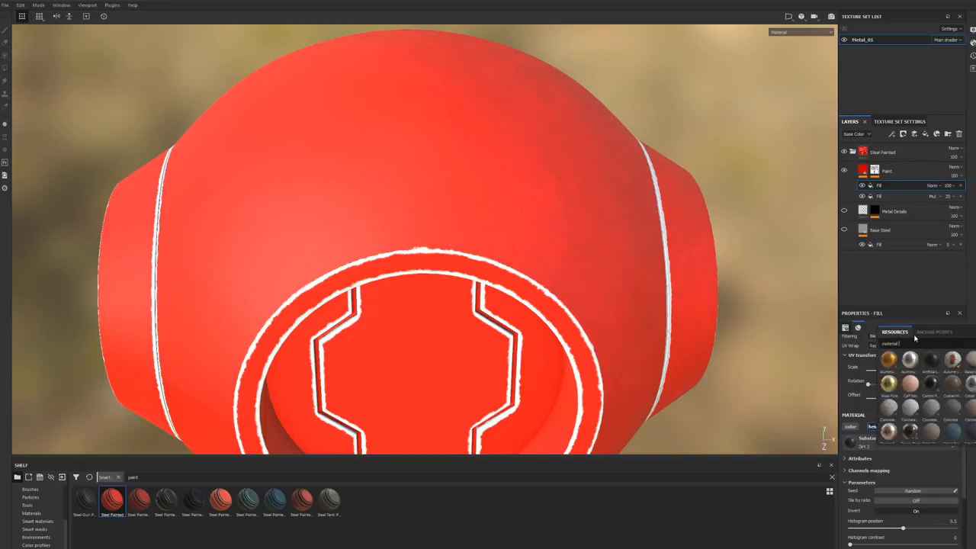
pyautogui.doubleClick(891, 344)
pyautogui.click(936, 412)
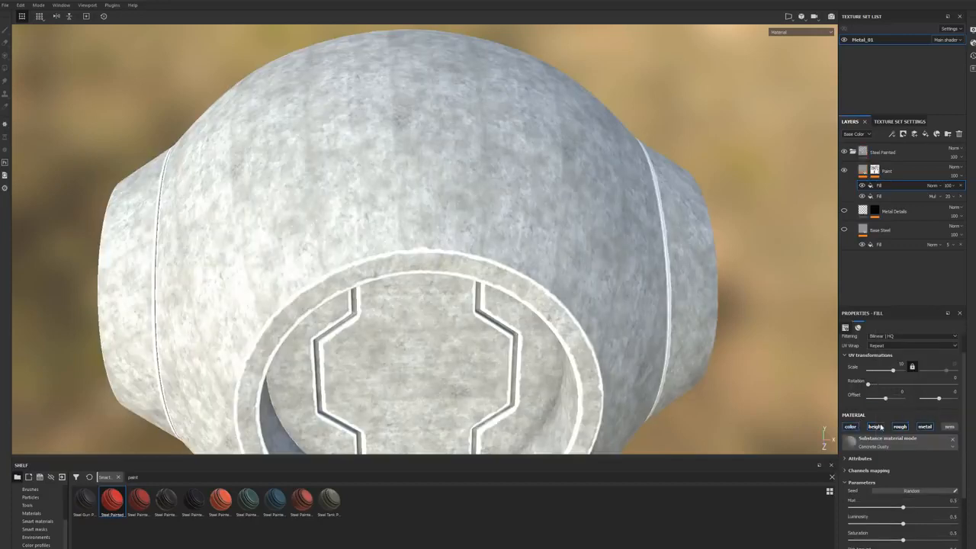
# Step: Turn off the color, rough and metal channels of the Concrete Dusty fill so that only height is used
pyautogui.click(851, 427)
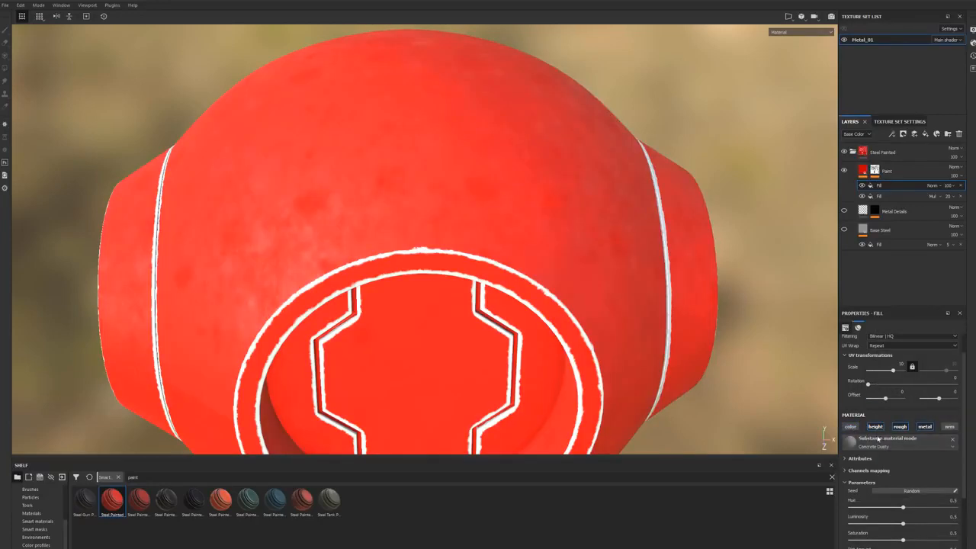
pyautogui.moveTo(728, 343)
pyautogui.keyDown('alt'); pyautogui.mouseDown()
pyautogui.moveTo(675, 279)
pyautogui.moveTo(558, 285)
pyautogui.moveTo(619, 249)
pyautogui.moveTo(625, 266)
pyautogui.moveTo(671, 259)
pyautogui.mouseUp(); pyautogui.keyUp('alt')
pyautogui.scroll(-3, 569, 277)
pyautogui.scroll(4, 569, 261)
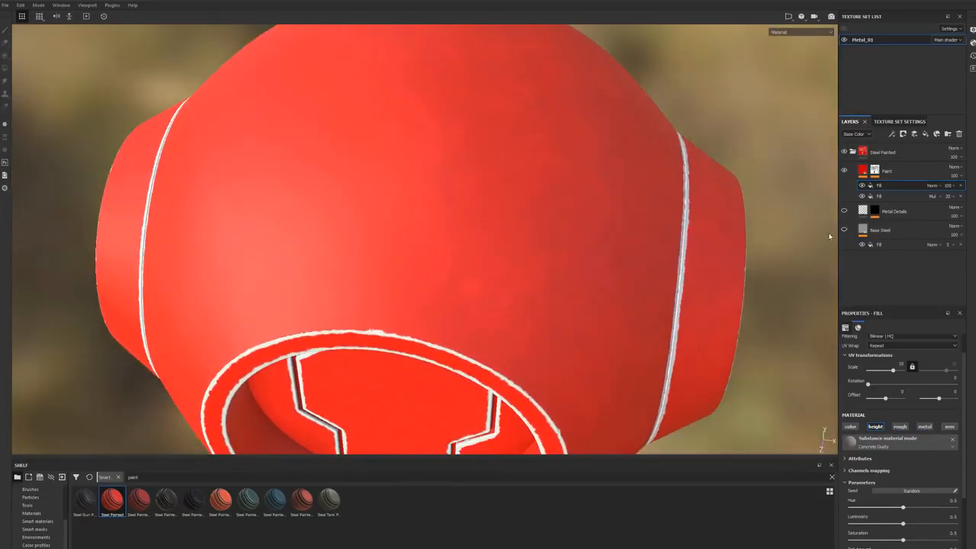
# Step: Add a new fill effect above the Concrete Dusty fill on the Paint layer
pyautogui.rightClick(884, 187)
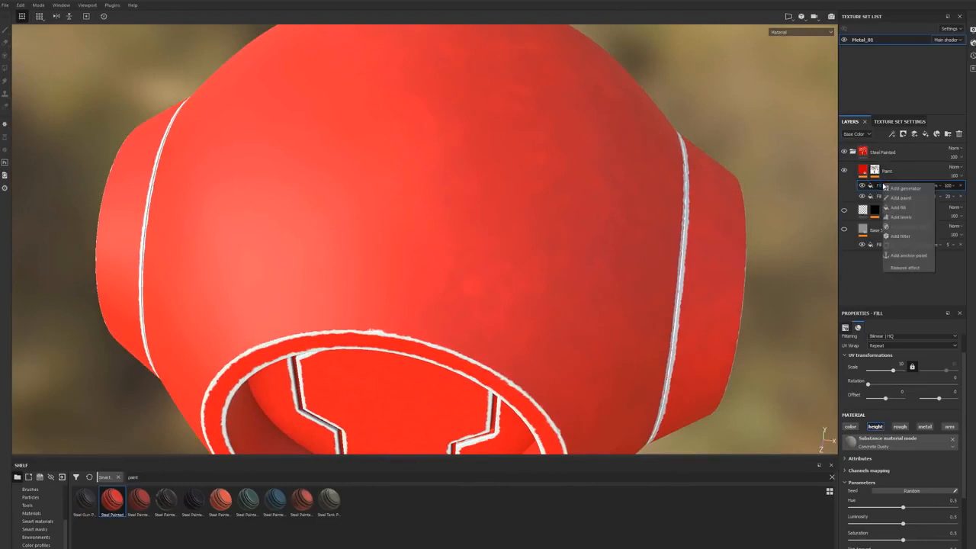
pyautogui.click(898, 208)
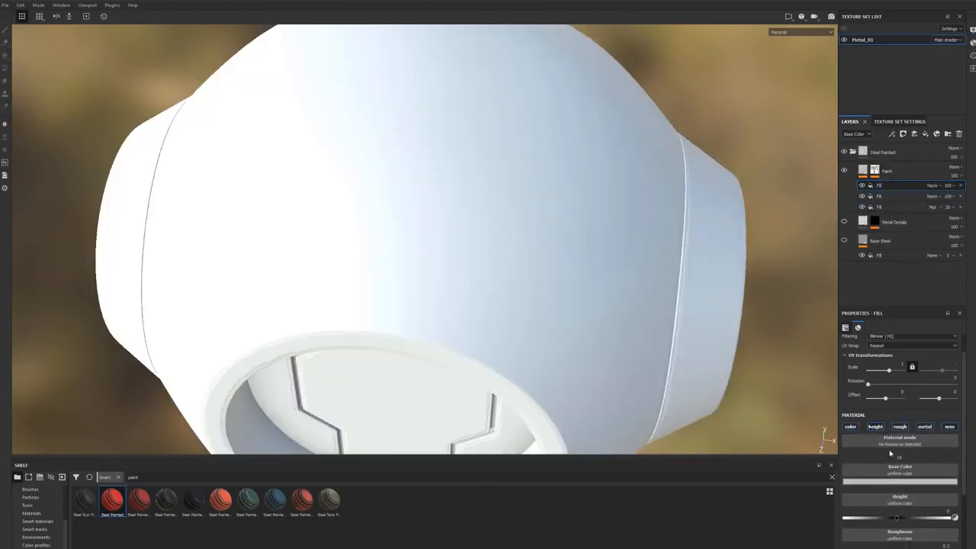
# Step: Remove the newly added fill effect at the top of the Paint layer
pyautogui.click(875, 427)
pyautogui.click(875, 427)
pyautogui.press('Delete')
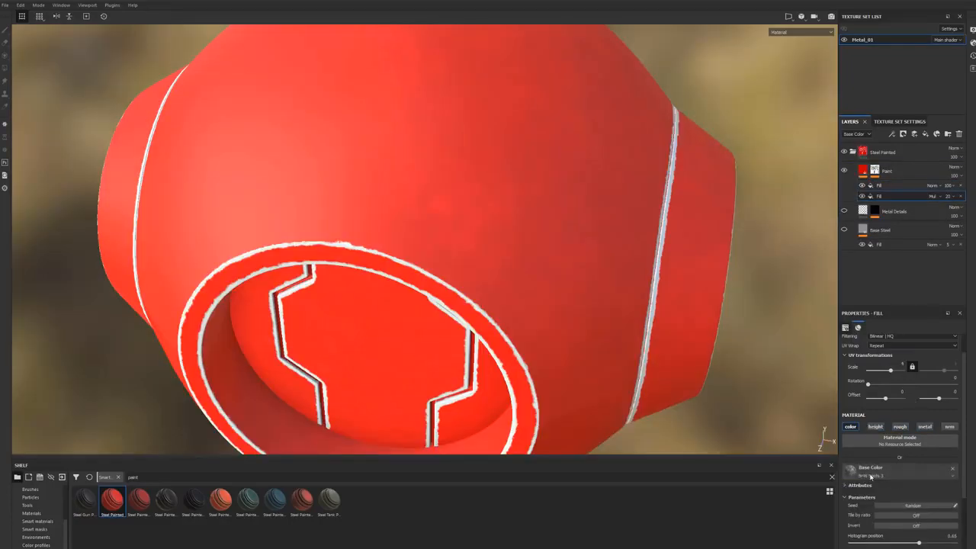
# Step: Browse the textures available for the base color of the Paint layer's multiply fill, and hide the Paint layer
pyautogui.click(870, 476)
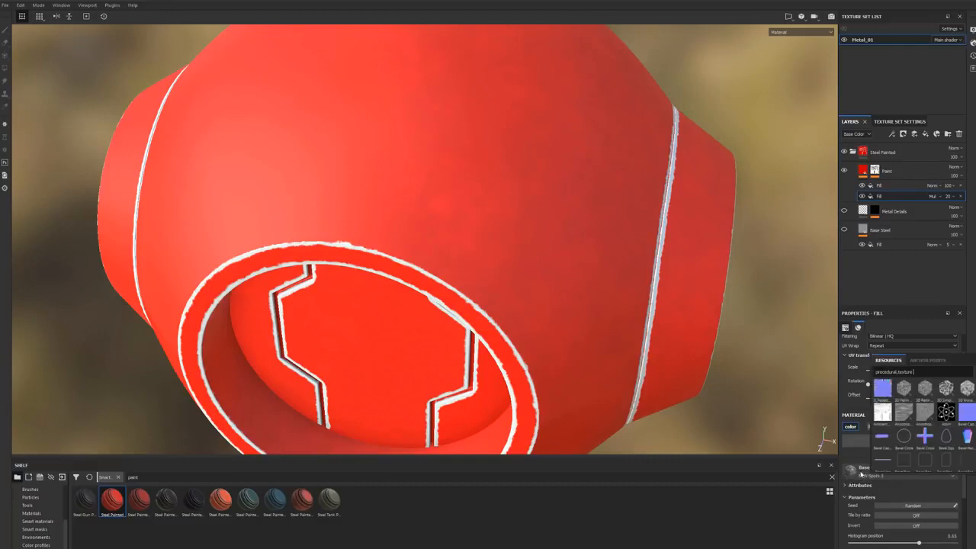
pyautogui.click(844, 171)
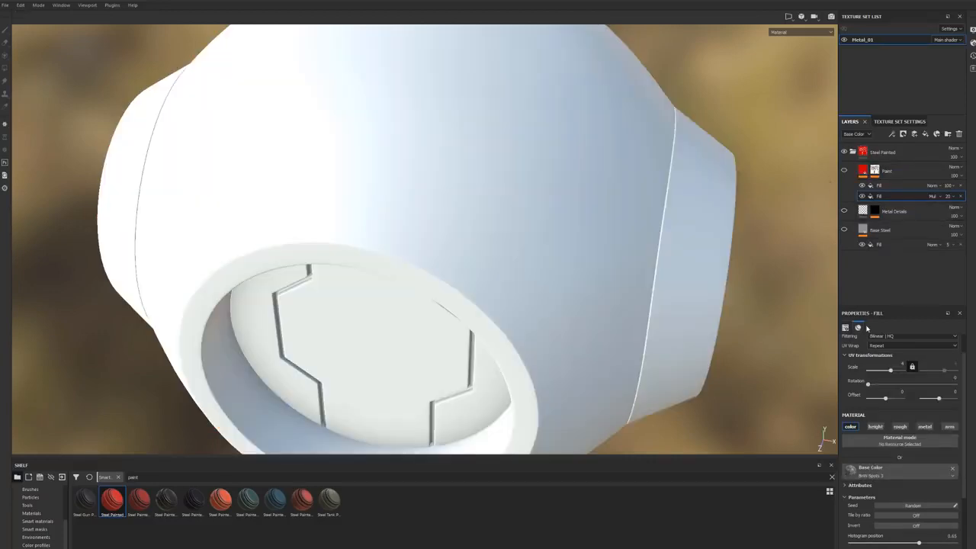
pyautogui.keyDown('alt'); pyautogui.moveTo(734, 312); pyautogui.dragTo(671, 289); pyautogui.keyUp('alt')
pyautogui.keyDown('alt'); pyautogui.moveTo(739, 295); pyautogui.dragTo(725, 293); pyautogui.keyUp('alt')
# Step: Examine the Base Steel layer's fill effect by toggling its visibility and checking its base color texture
pyautogui.click(878, 244)
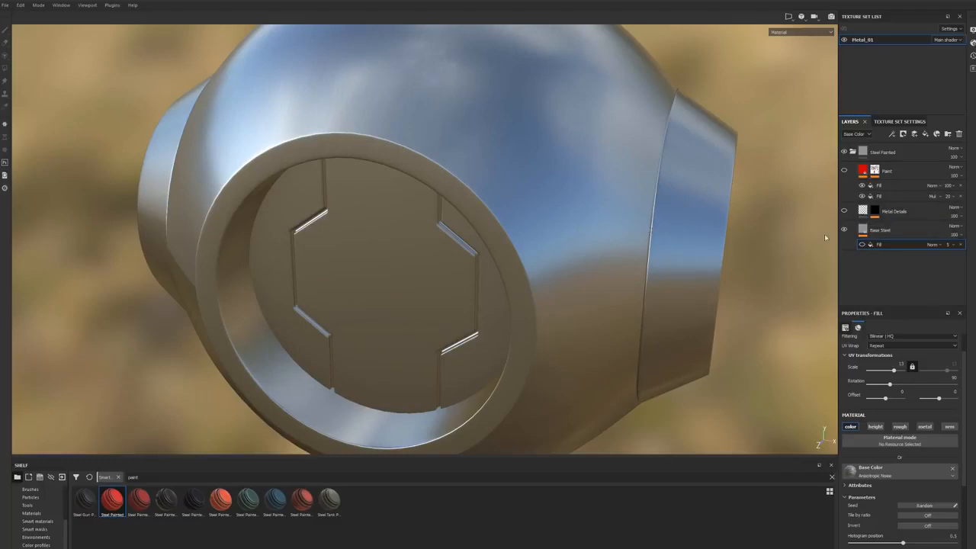
pyautogui.click(861, 245)
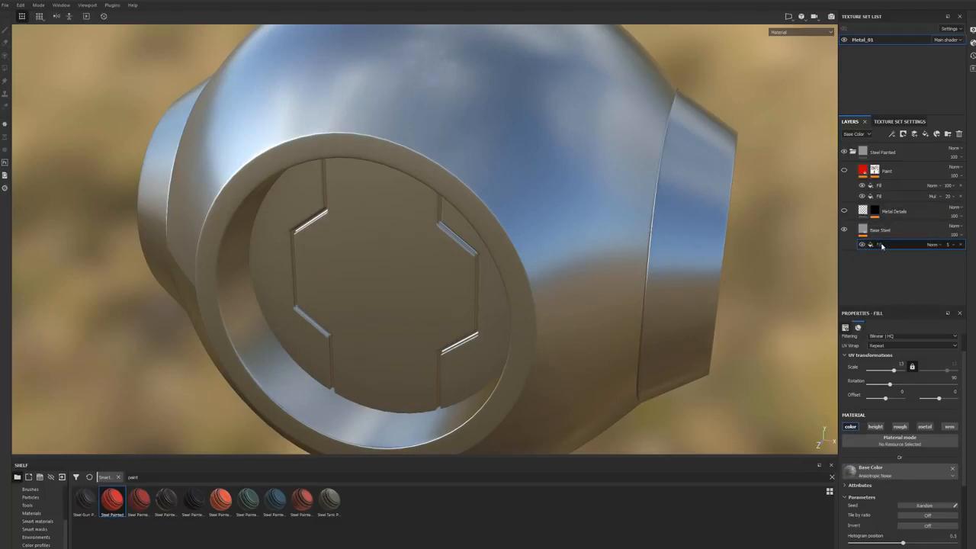
pyautogui.click(869, 468)
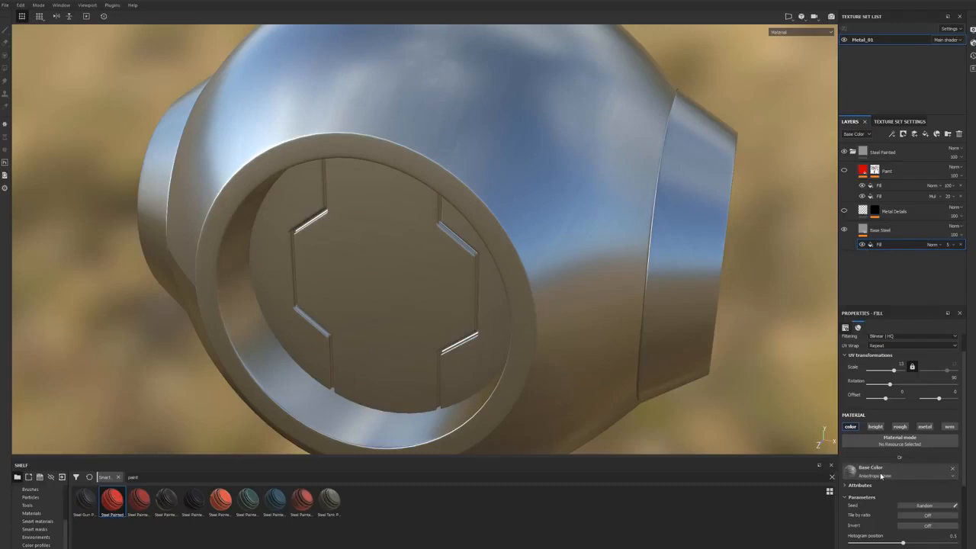
pyautogui.click(740, 424)
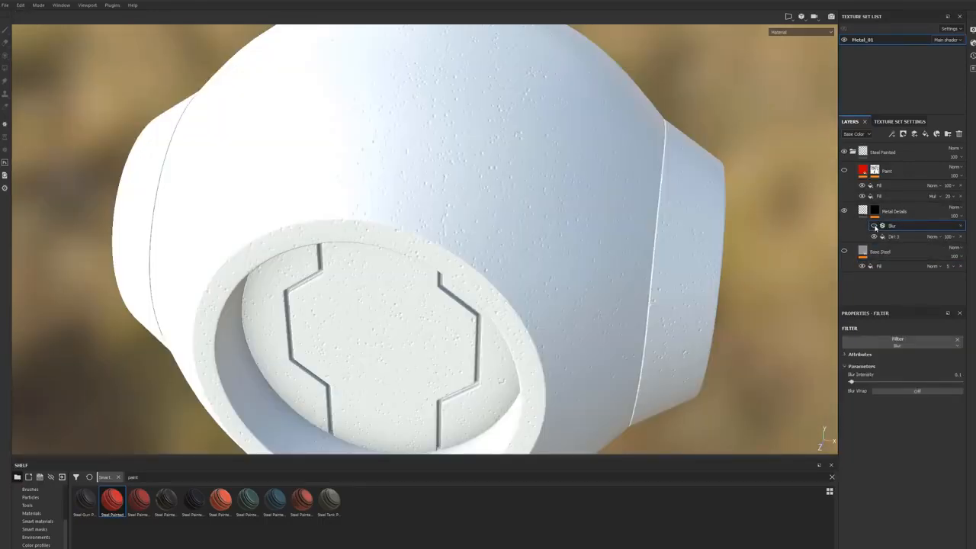
# Step: Inspect the Dirt 3 fill in the Metal Details mask, comparing it with the Paint layer's lower fill, and browse its grayscale textures
pyautogui.click(889, 237)
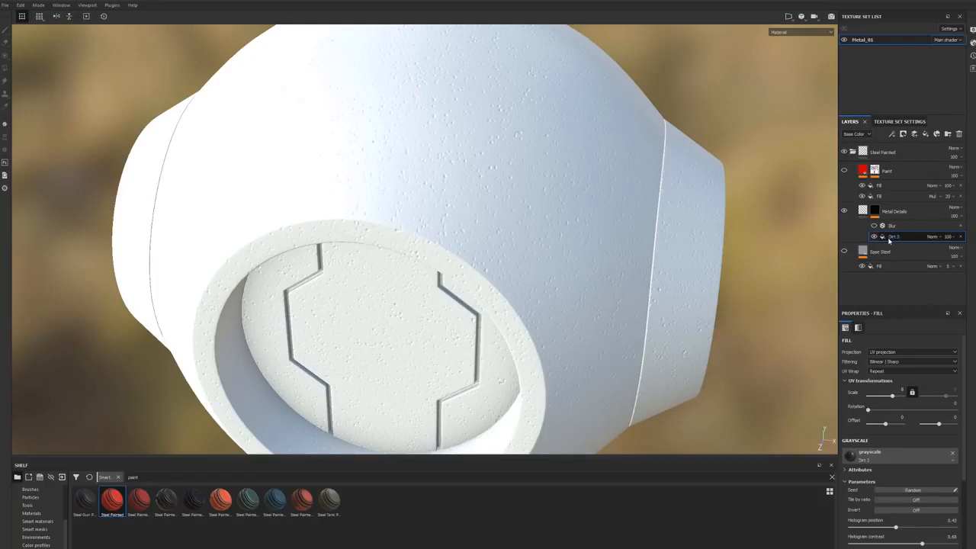
pyautogui.click(878, 196)
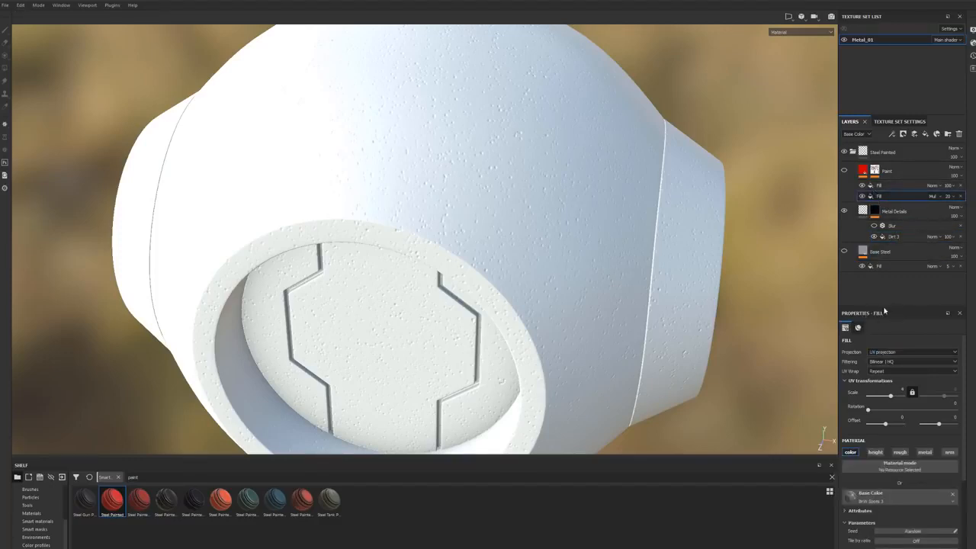
pyautogui.click(895, 237)
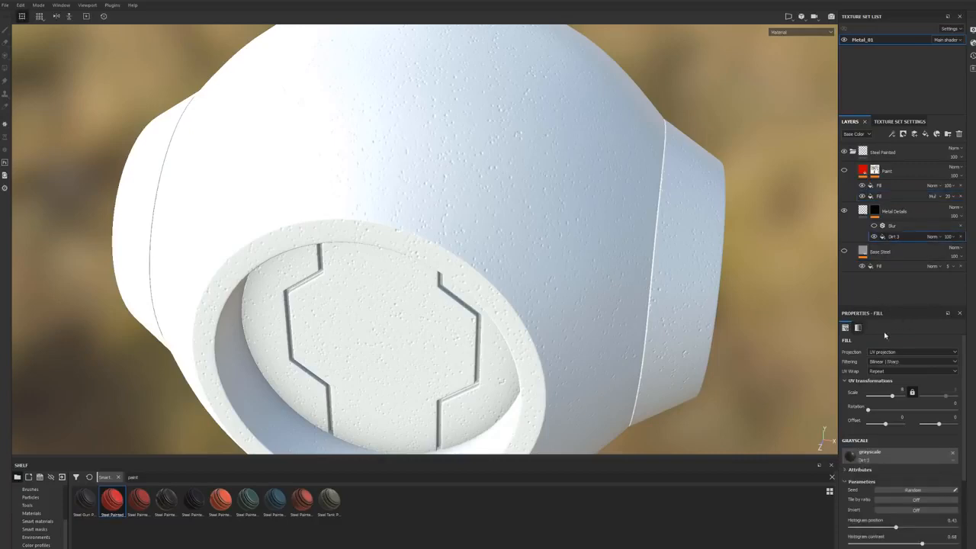
pyautogui.click(866, 456)
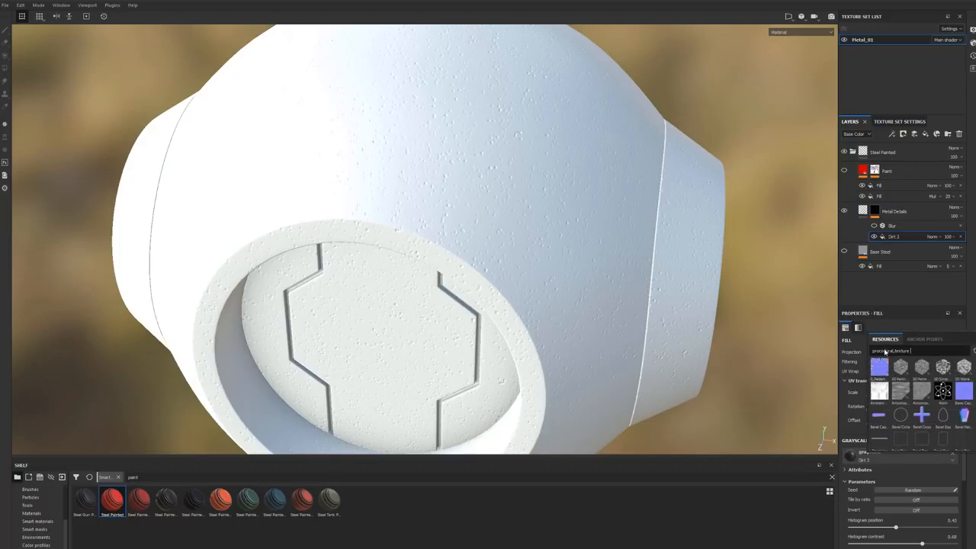
pyautogui.moveTo(923, 351); pyautogui.dragTo(840, 356)
pyautogui.write('d')
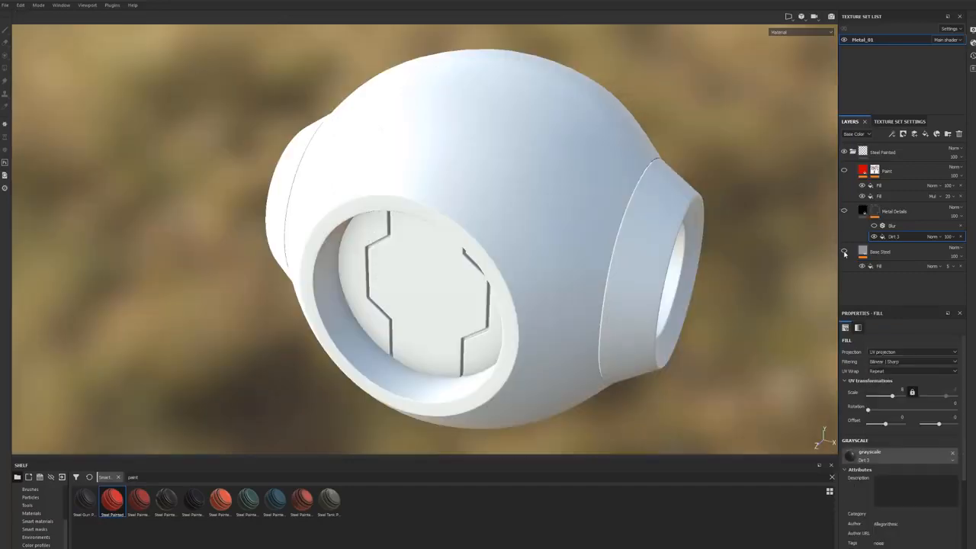
# Step: Show the Base Steel, Metal Details and Paint layers together and examine the combined painted steel on the model
pyautogui.click(844, 251)
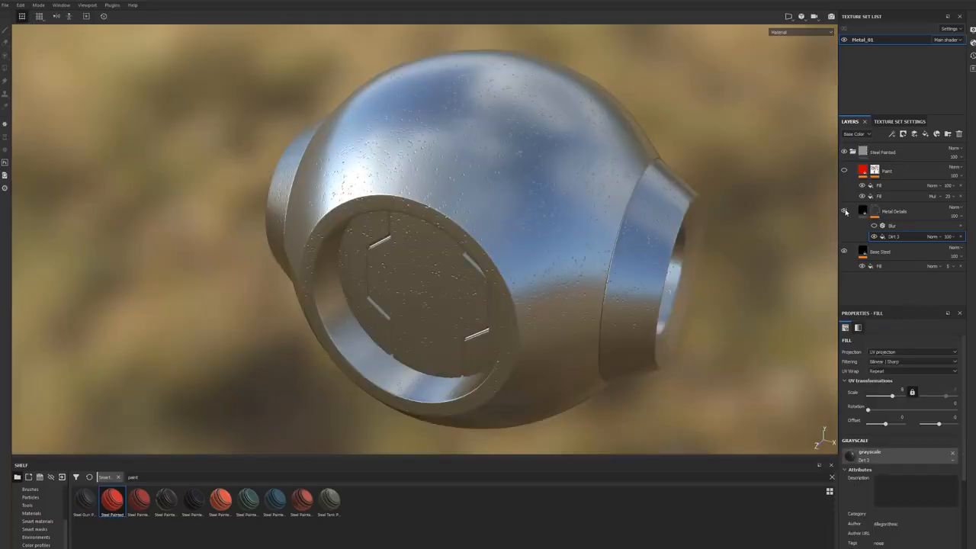
pyautogui.click(843, 170)
pyautogui.keyDown('alt'); pyautogui.moveTo(641, 230); pyautogui.dragTo(592, 203); pyautogui.keyUp('alt')
pyautogui.keyDown('shift'); pyautogui.moveTo(592, 203); pyautogui.dragTo(599, 203, button='right'); pyautogui.keyUp('shift')
pyautogui.keyDown('alt'); pyautogui.moveTo(599, 202); pyautogui.dragTo(638, 211); pyautogui.keyUp('alt')
pyautogui.keyDown('alt'); pyautogui.moveTo(548, 280); pyautogui.dragTo(569, 222, button='middle'); pyautogui.keyUp('alt')
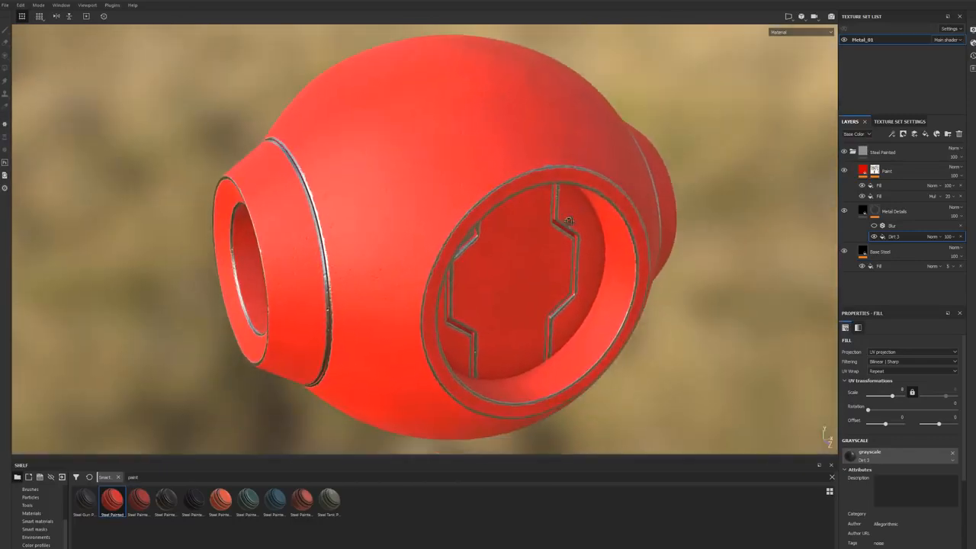
pyautogui.keyDown('alt'); pyautogui.moveTo(569, 222); pyautogui.dragTo(599, 211); pyautogui.keyUp('alt')
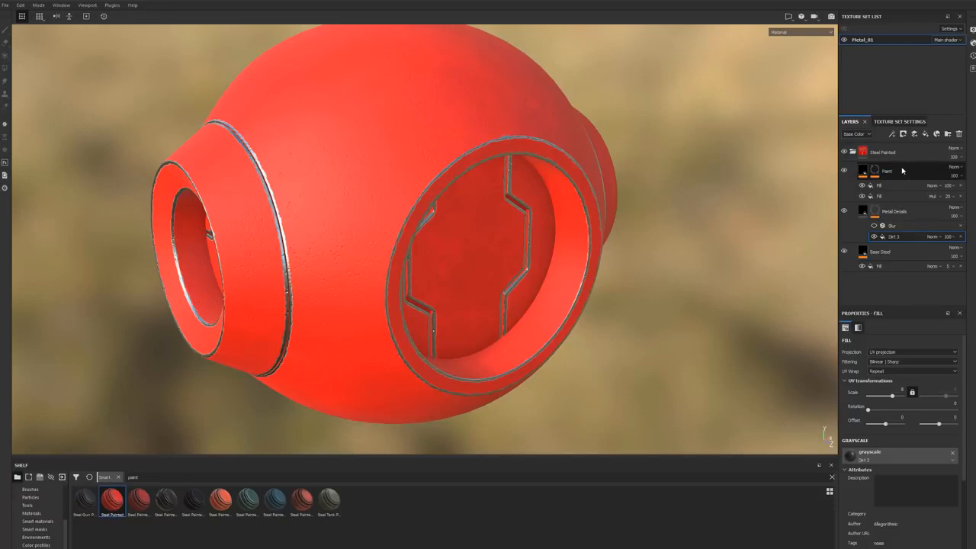
# Step: Delete the Steel Painted group, search the materials for "steel", and apply Steel Rough to the model
pyautogui.doubleClick(883, 152)
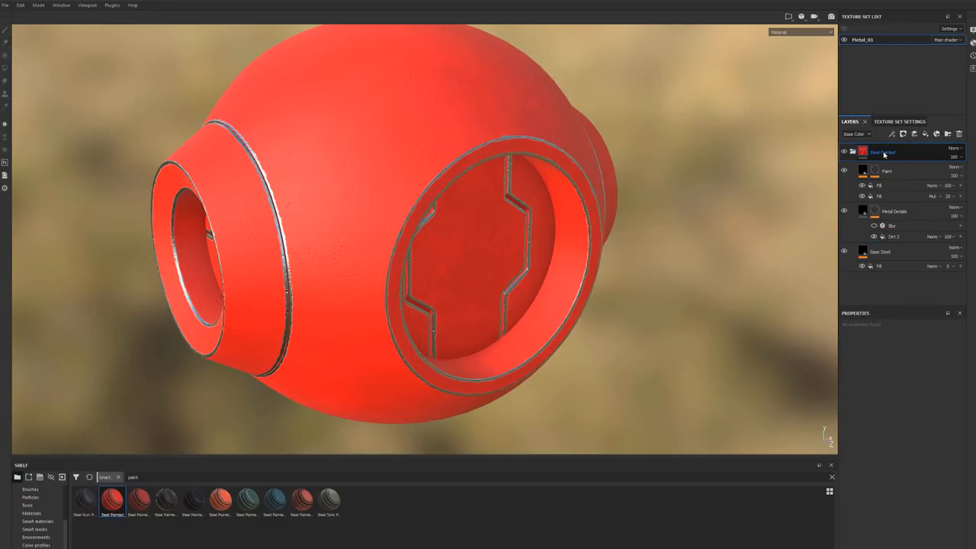
pyautogui.press('Delete')
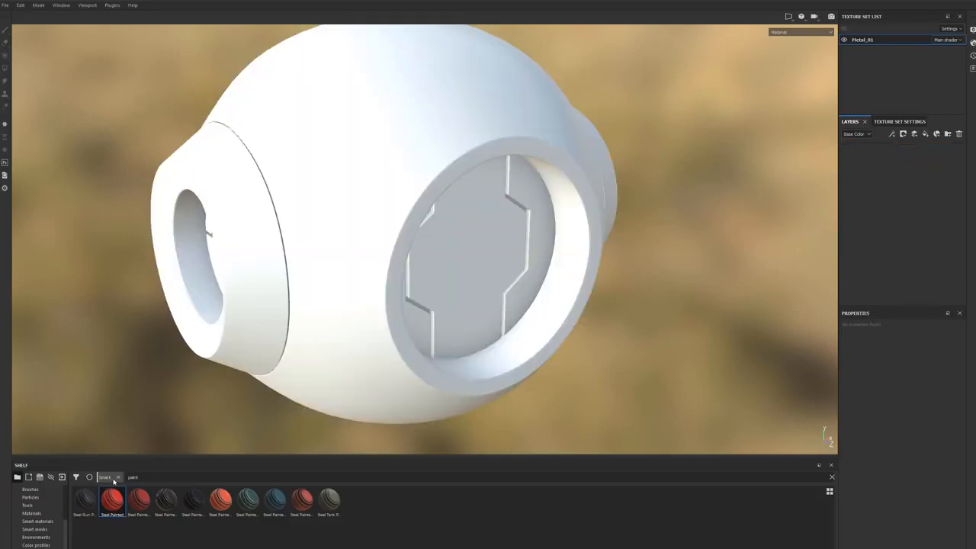
pyautogui.click(118, 477)
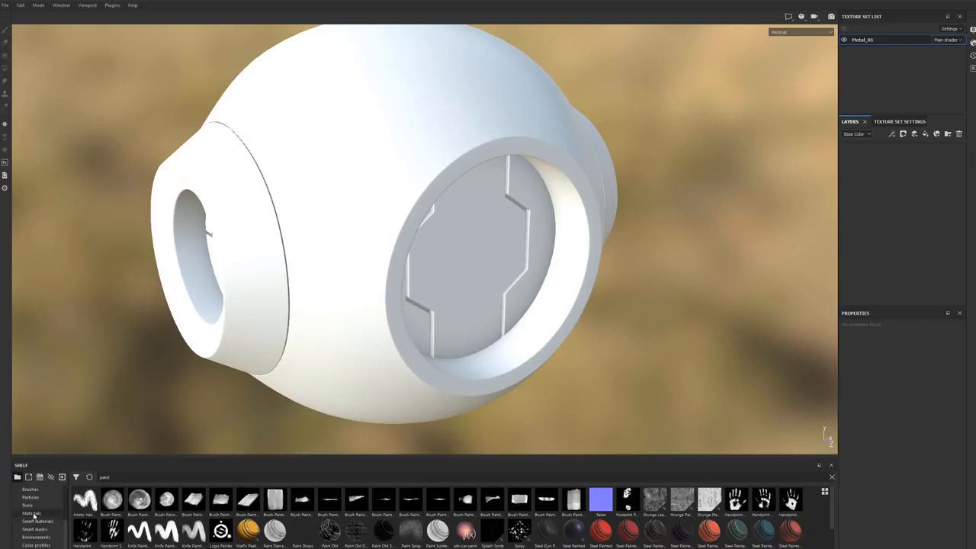
pyautogui.click(32, 514)
pyautogui.write('steel')
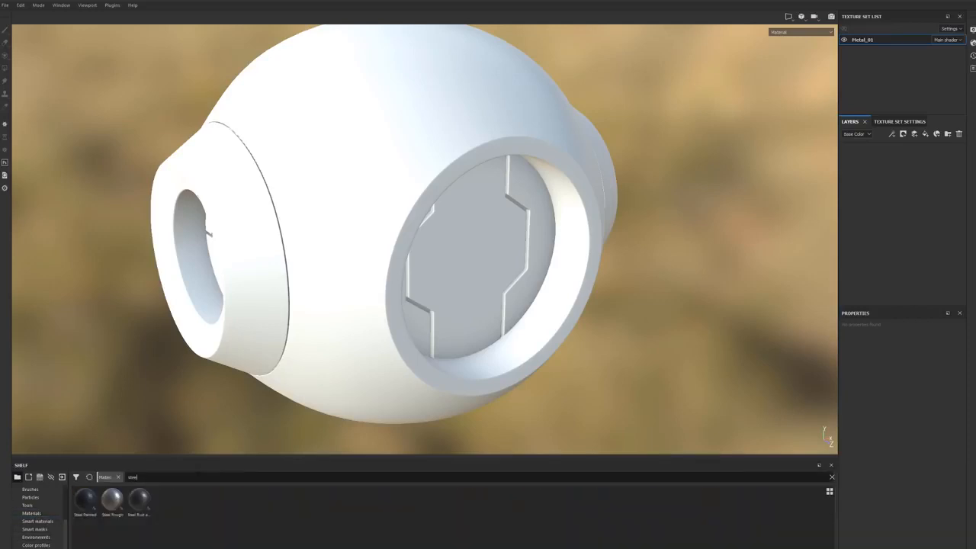
pyautogui.moveTo(112, 499); pyautogui.dragTo(557, 322)
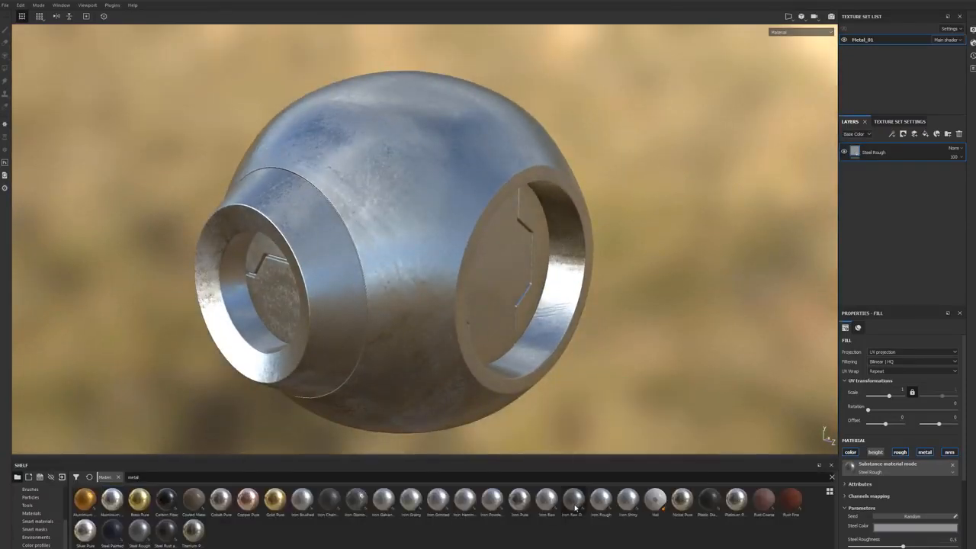
# Step: Apply the Iron Raw Damaged material to the model as a layer above Steel Rough
pyautogui.moveTo(569, 508)
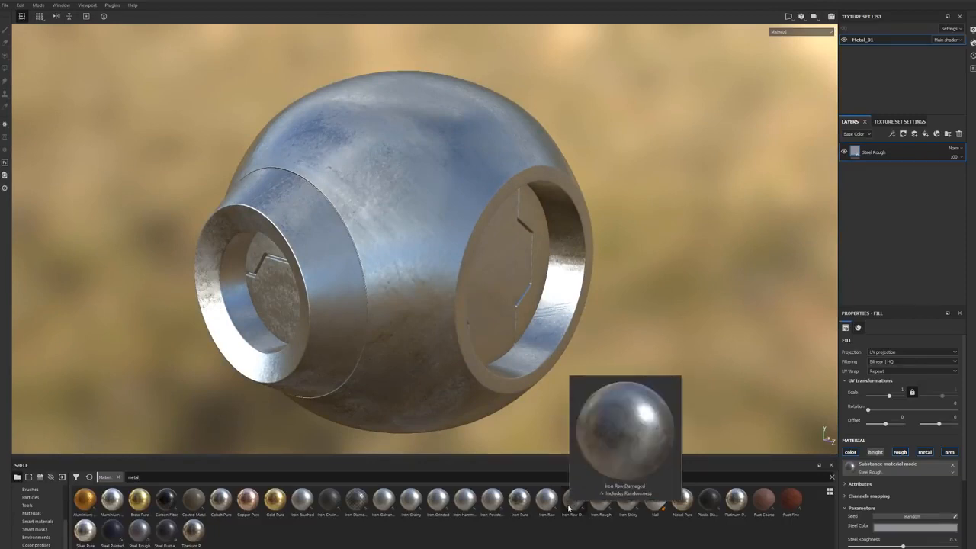
pyautogui.moveTo(571, 505); pyautogui.dragTo(372, 305)
pyautogui.keyDown('alt'); pyautogui.moveTo(434, 295); pyautogui.dragTo(391, 312); pyautogui.keyUp('alt')
pyautogui.keyDown('shift'); pyautogui.moveTo(390, 313); pyautogui.dragTo(391, 317, button='right'); pyautogui.keyUp('shift')
# Step: Delete the Steel Rough layer, leaving Iron Raw Damaged as the only layer
pyautogui.click(888, 172)
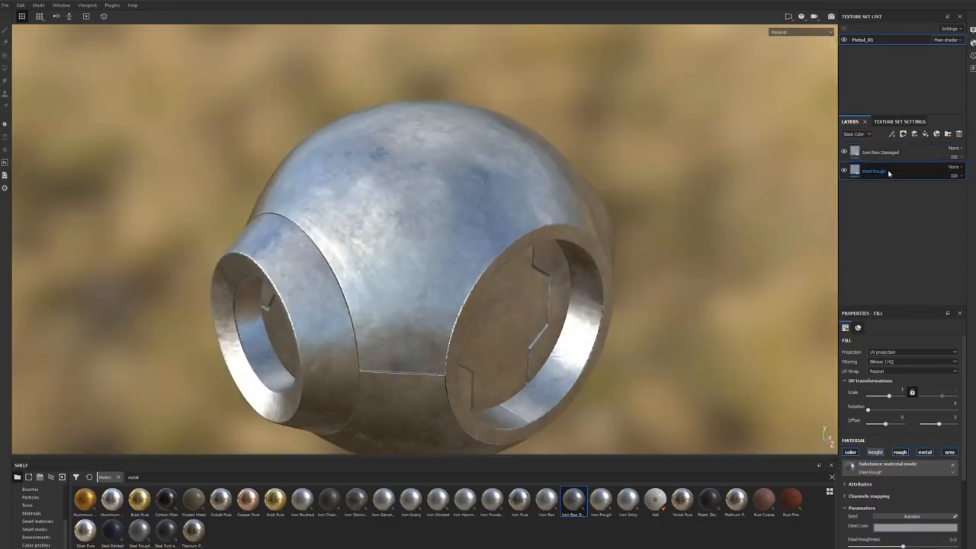
pyautogui.press('Delete')
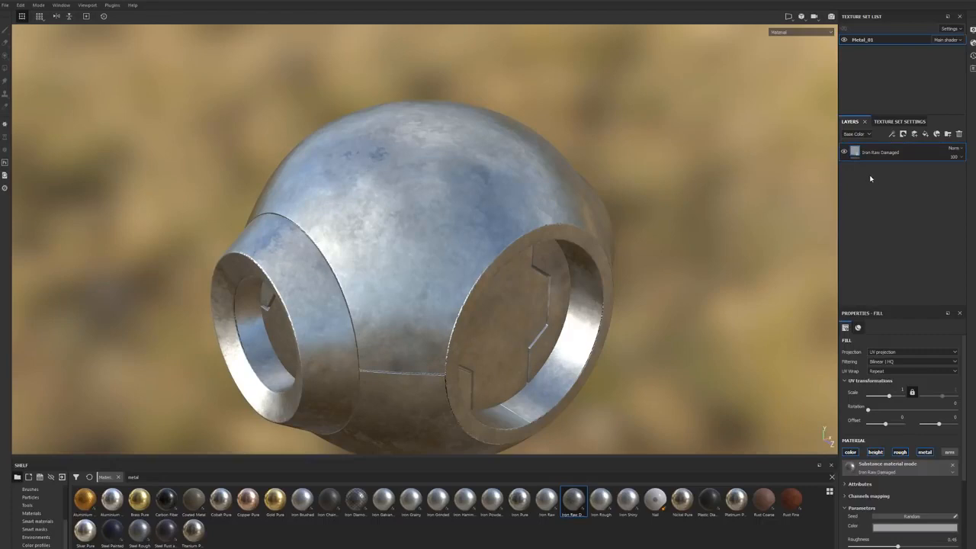
pyautogui.hotkey('ctrl', 'z')
pyautogui.click(889, 174)
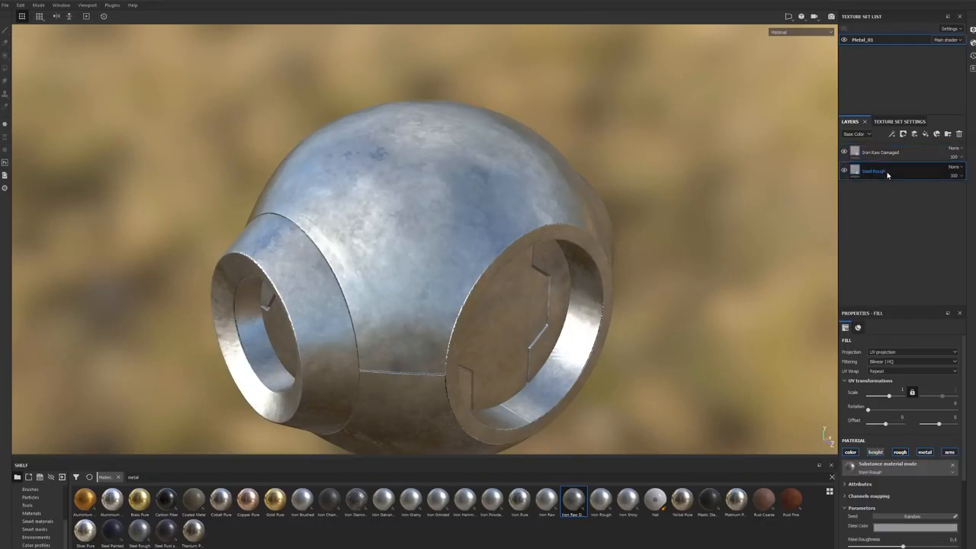
pyautogui.click(960, 134)
pyautogui.keyDown('alt'); pyautogui.moveTo(725, 247); pyautogui.dragTo(855, 298); pyautogui.keyUp('alt')
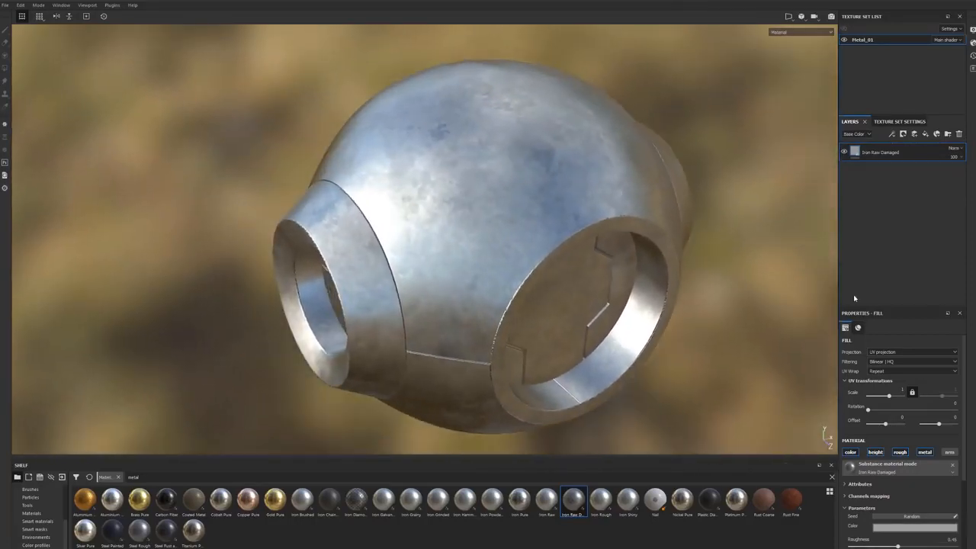
# Step: Add a fill layer above Iron Raw Damaged and set its base color to a dark golden yellow
pyautogui.click(924, 135)
pyautogui.moveTo(397, 336)
pyautogui.keyDown('alt'); pyautogui.mouseDown()
pyautogui.moveTo(370, 358)
pyautogui.moveTo(407, 276)
pyautogui.moveTo(416, 290)
pyautogui.moveTo(401, 333)
pyautogui.mouseUp(); pyautogui.keyUp('alt')
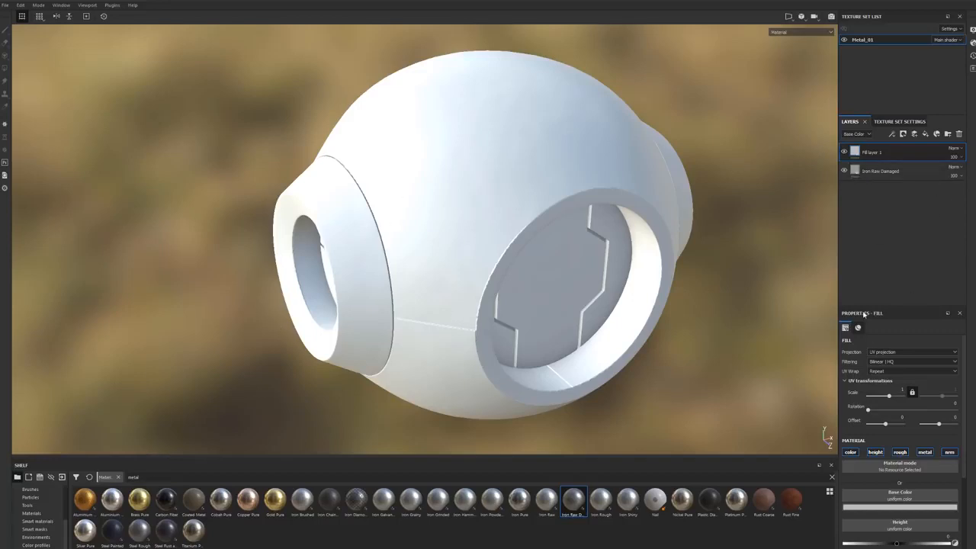
pyautogui.click(892, 507)
pyautogui.click(945, 463)
pyautogui.moveTo(945, 463); pyautogui.dragTo(924, 445)
pyautogui.moveTo(962, 478); pyautogui.dragTo(962, 474)
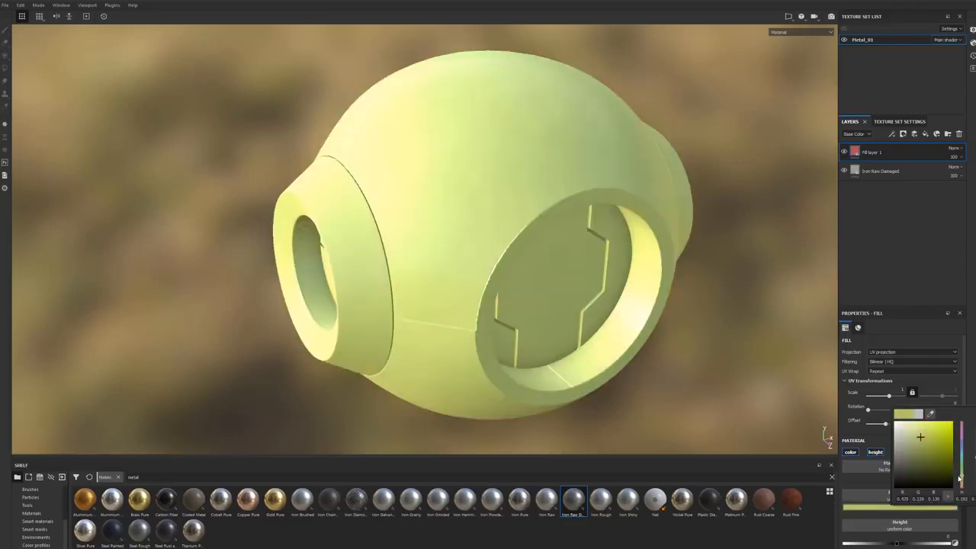
pyautogui.moveTo(927, 435); pyautogui.dragTo(931, 448)
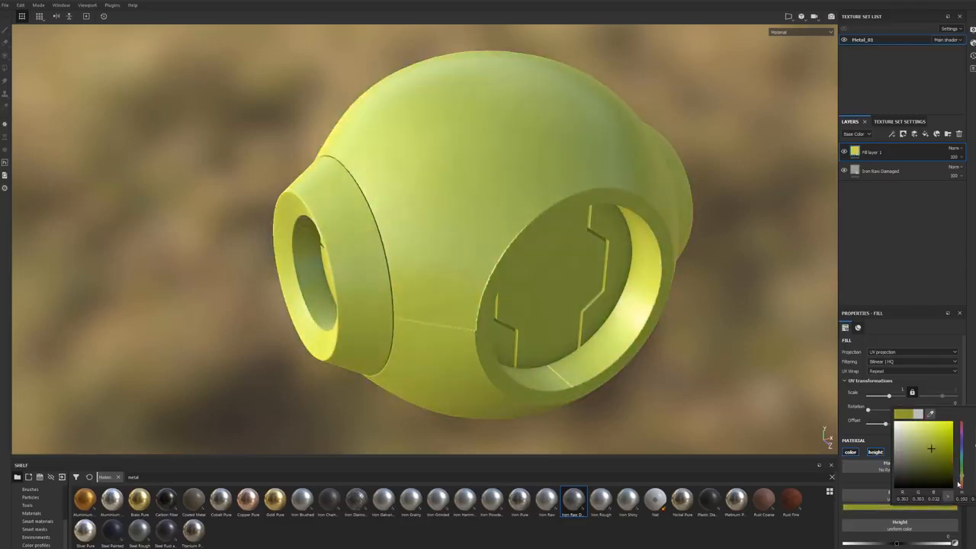
pyautogui.click(961, 479)
pyautogui.click(939, 445)
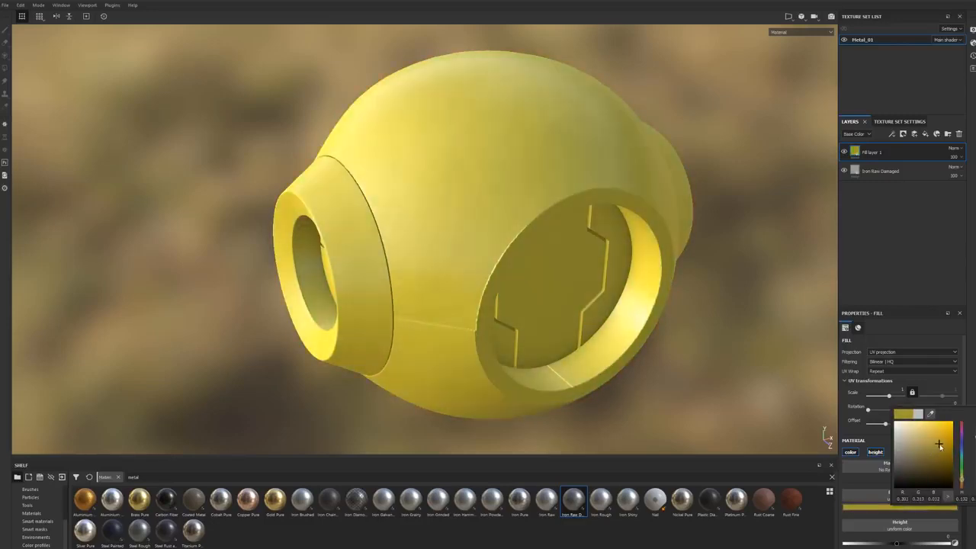
pyautogui.click(962, 481)
pyautogui.keyDown('alt'); pyautogui.moveTo(568, 293); pyautogui.dragTo(597, 276); pyautogui.keyUp('alt')
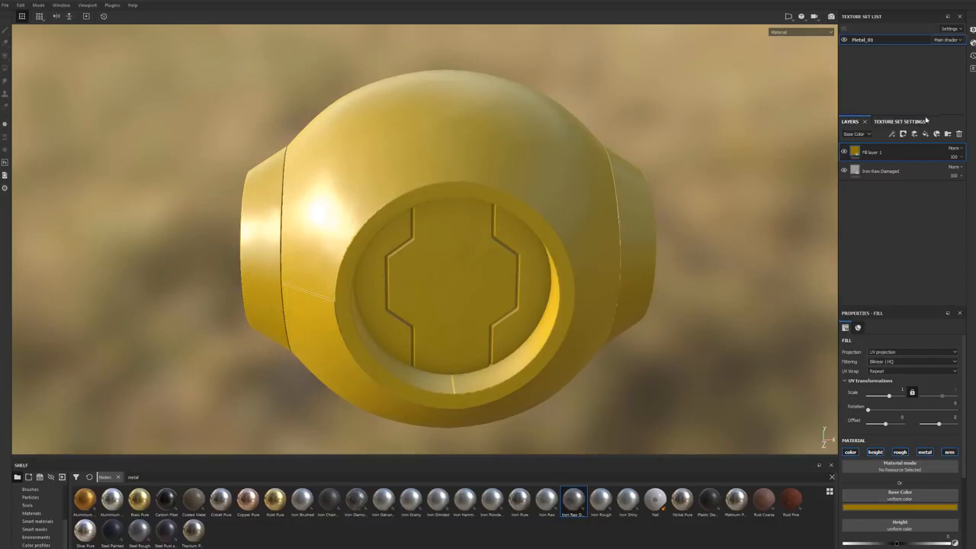
# Step: Add a white mask to Fill layer 1 and add an empty generator effect to that mask
pyautogui.rightClick(891, 155)
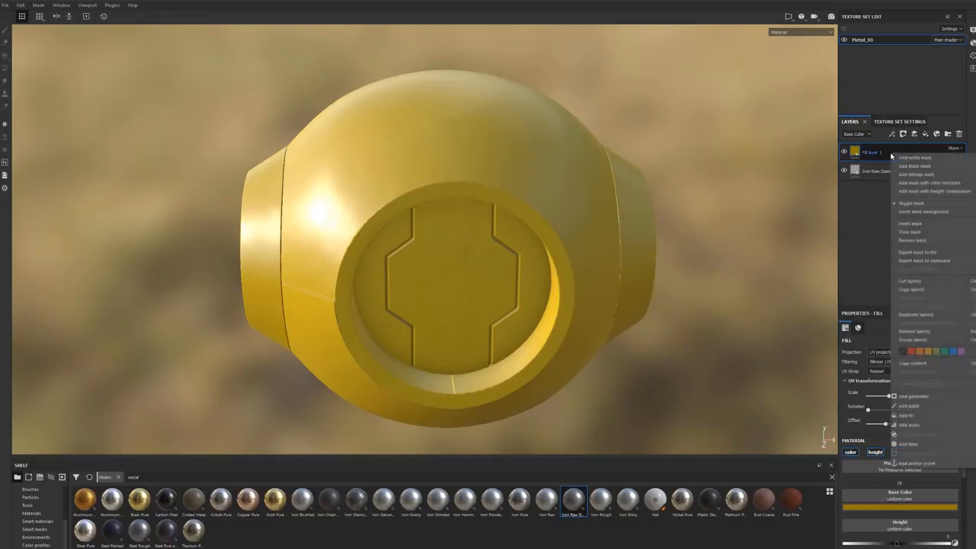
pyautogui.click(909, 160)
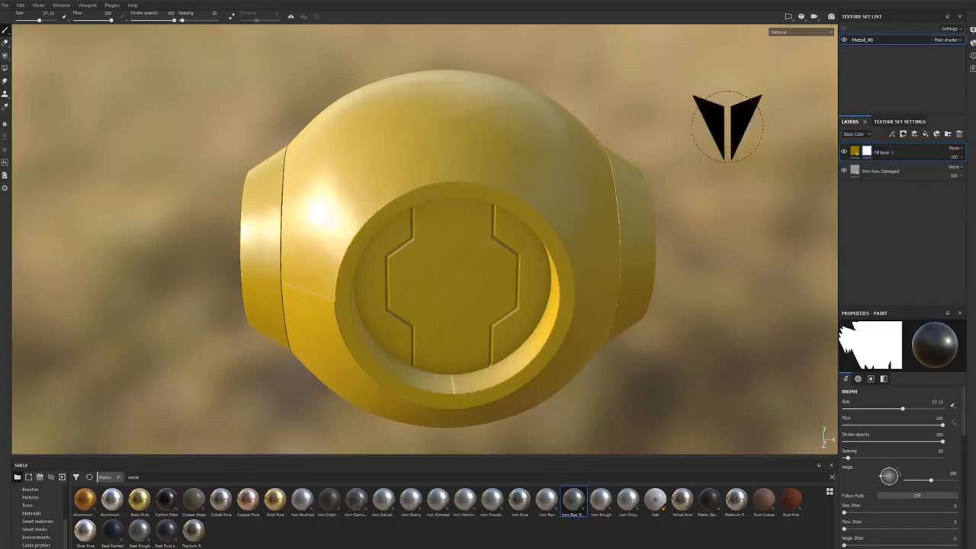
pyautogui.keyDown('alt'); pyautogui.moveTo(562, 110); pyautogui.dragTo(591, 92); pyautogui.keyUp('alt')
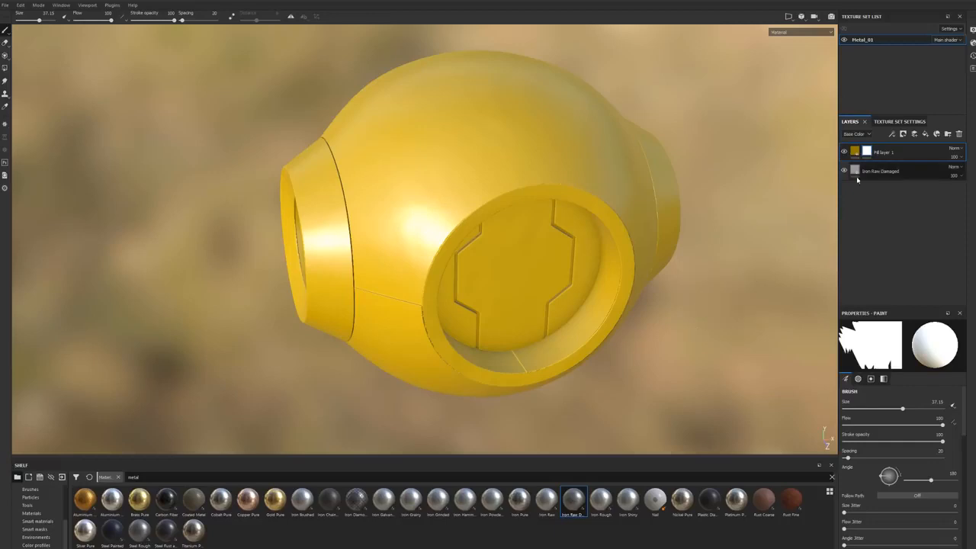
pyautogui.rightClick(867, 153)
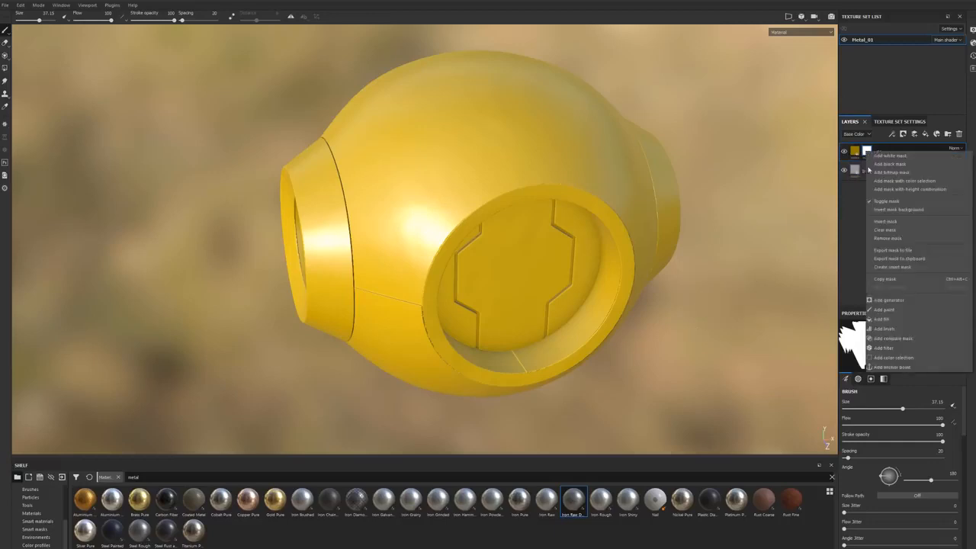
pyautogui.click(889, 301)
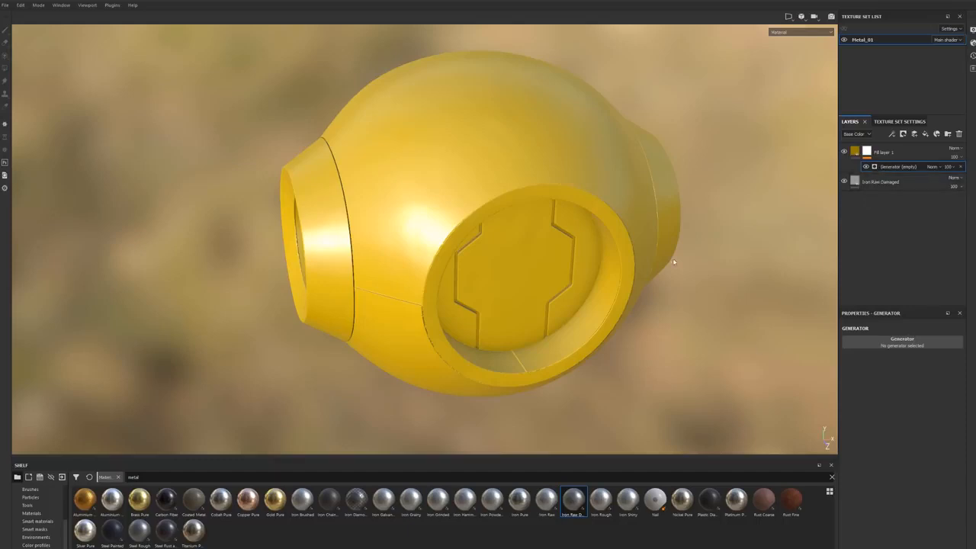
# Step: Load the Metal Edge Wear generator into the empty generator effect on Fill layer 1's mask
pyautogui.click(896, 345)
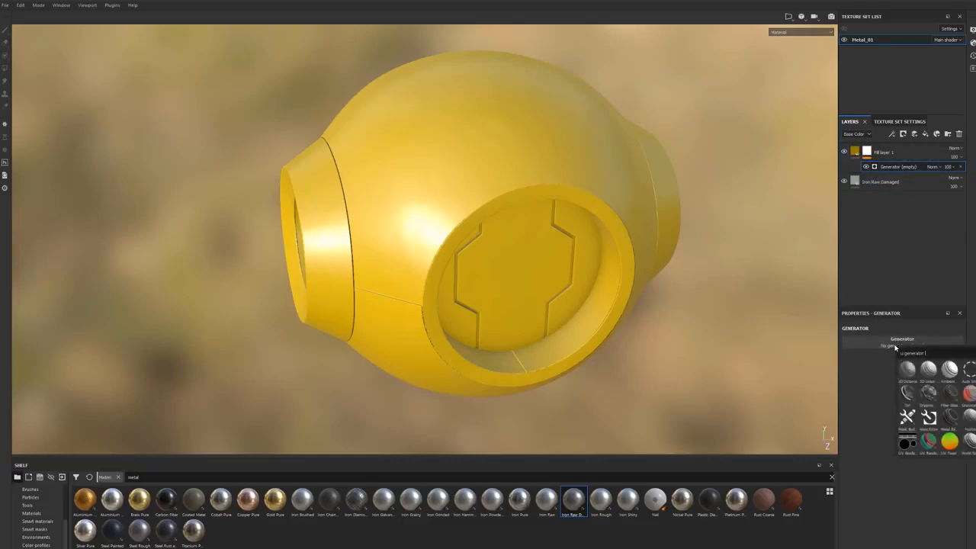
pyautogui.moveTo(950, 425)
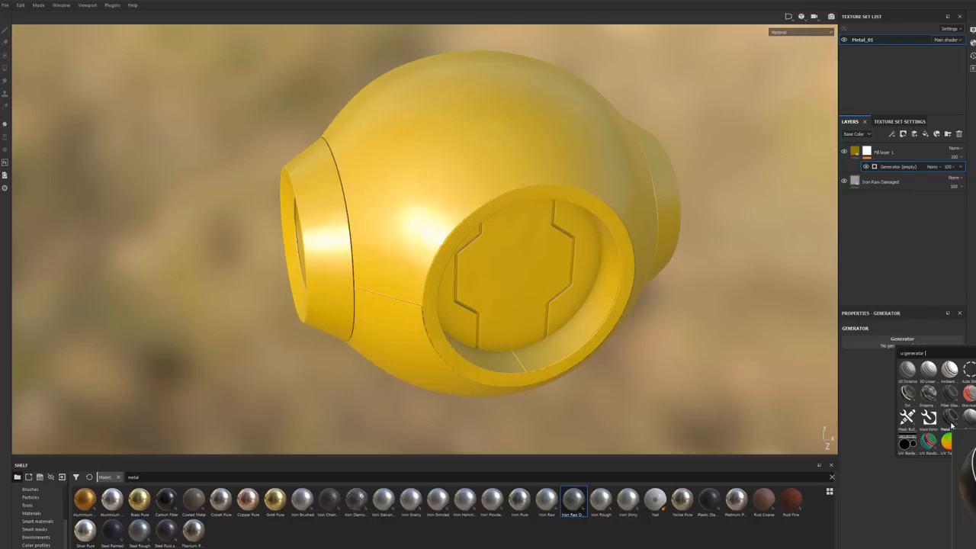
pyautogui.click(952, 426)
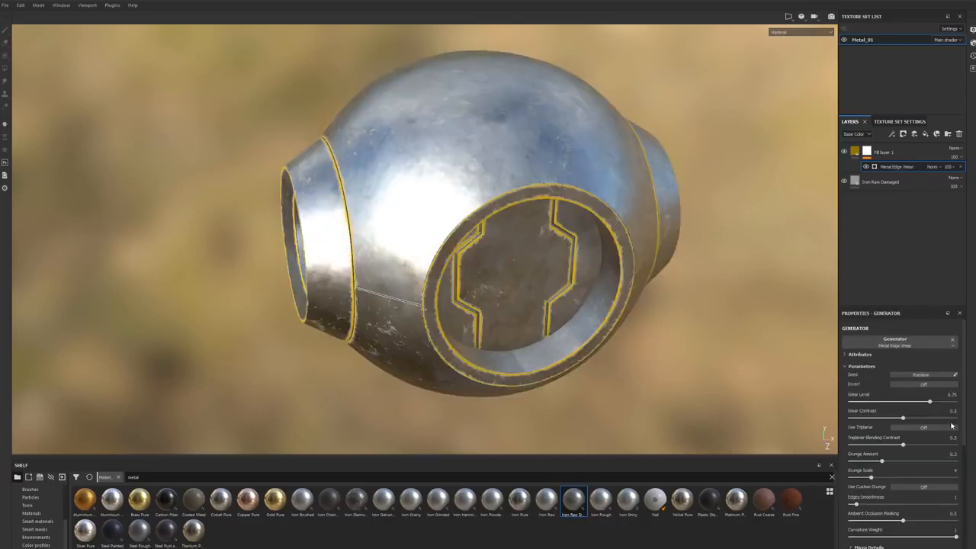
pyautogui.keyDown('alt'); pyautogui.moveTo(615, 340); pyautogui.dragTo(635, 326); pyautogui.keyUp('alt')
pyautogui.keyDown('alt'); pyautogui.moveTo(634, 326); pyautogui.dragTo(697, 338, button='right'); pyautogui.keyUp('alt')
pyautogui.keyDown('alt'); pyautogui.moveTo(697, 337); pyautogui.dragTo(639, 314, button='middle'); pyautogui.keyUp('alt')
pyautogui.keyDown('alt'); pyautogui.moveTo(640, 314); pyautogui.dragTo(693, 347); pyautogui.keyUp('alt')
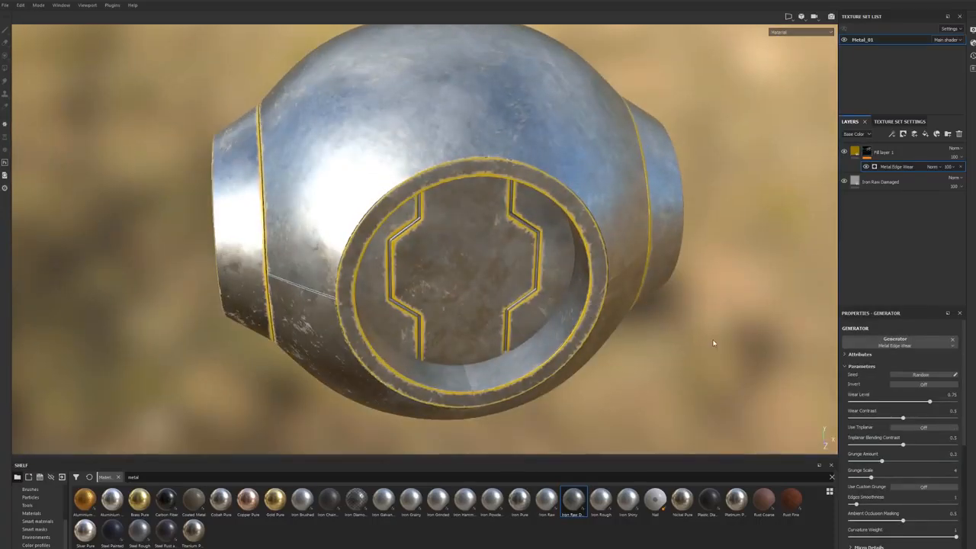
# Step: Invert Fill layer 1's mask so the yellow paint covers the body and the edges are worn, and compare with the layer hidden
pyautogui.rightClick(893, 169)
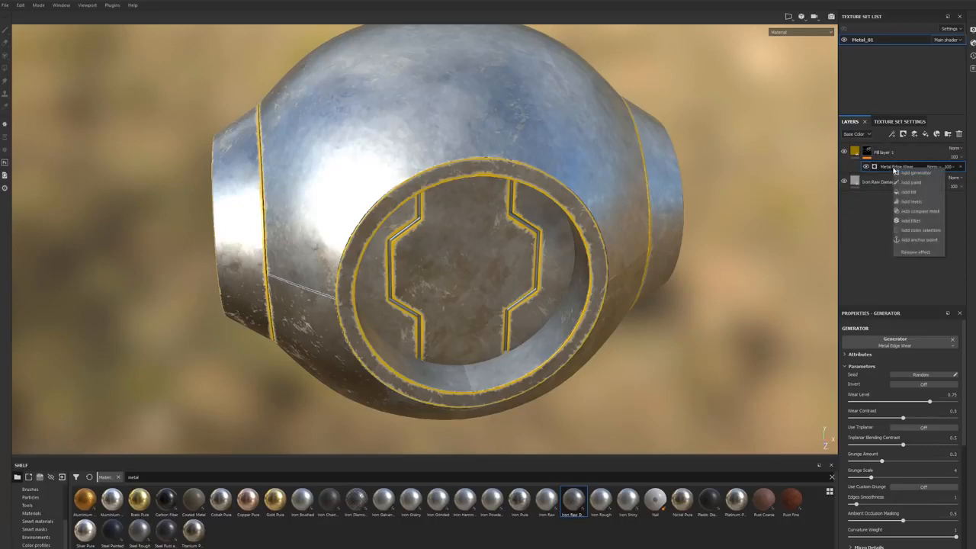
pyautogui.click(909, 183)
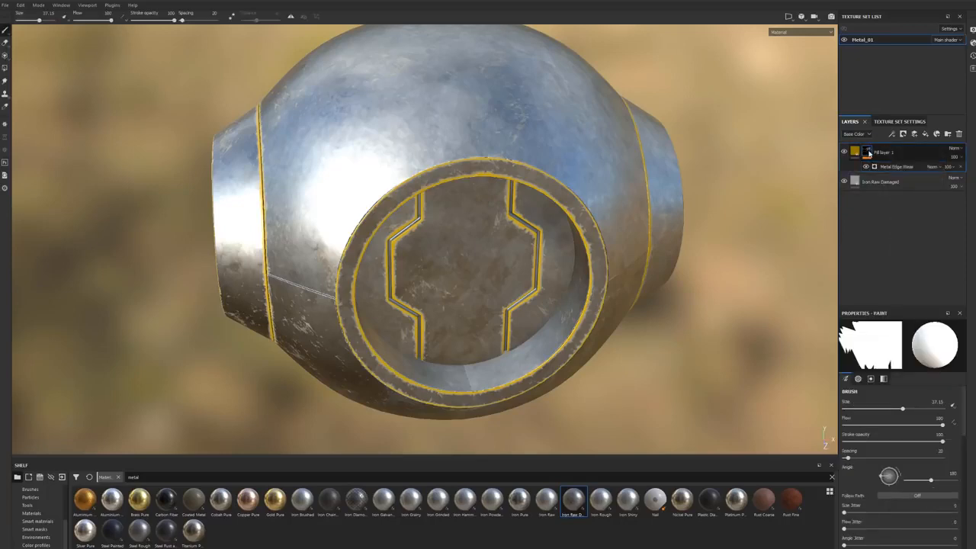
pyautogui.rightClick(869, 153)
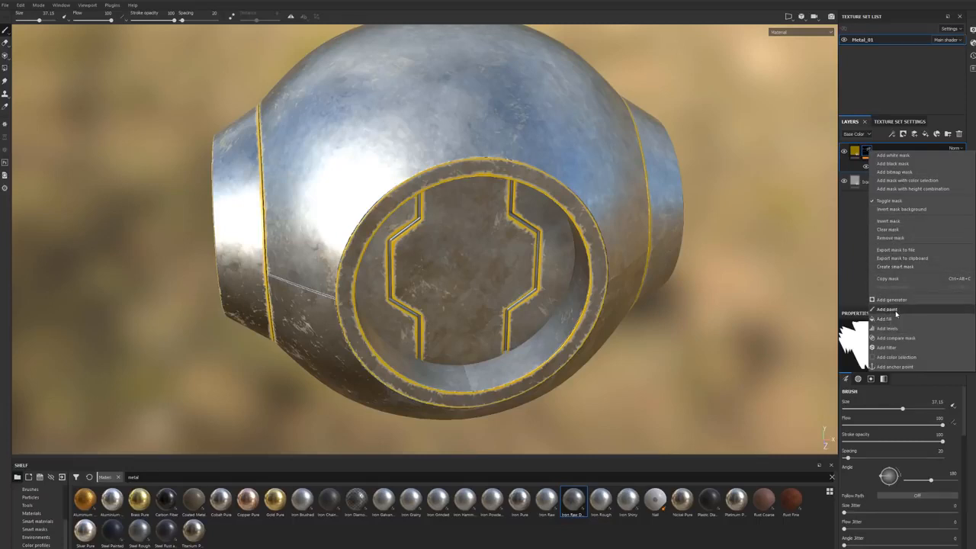
pyautogui.click(892, 221)
pyautogui.keyDown('alt'); pyautogui.moveTo(687, 259); pyautogui.dragTo(654, 336); pyautogui.keyUp('alt')
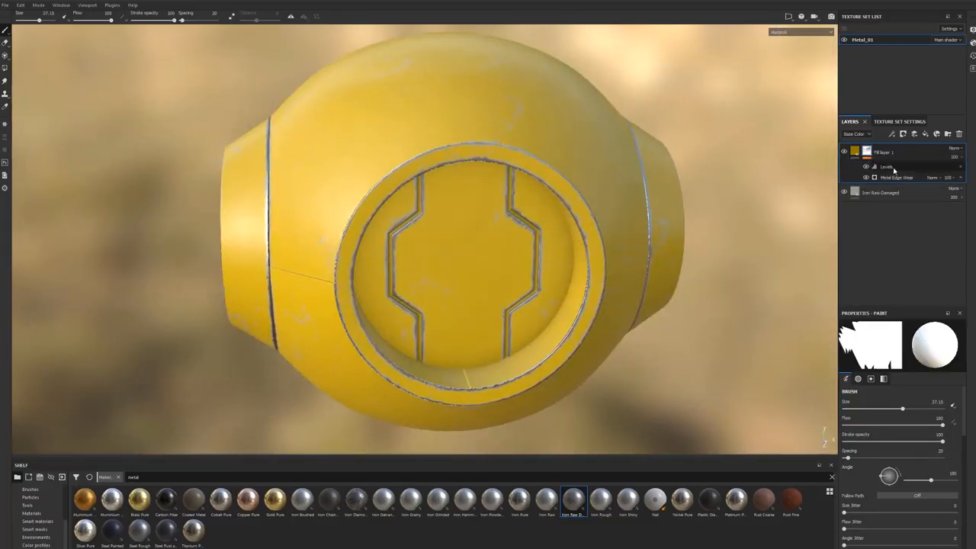
pyautogui.moveTo(503, 220)
pyautogui.keyDown('alt'); pyautogui.mouseDown()
pyautogui.moveTo(492, 275)
pyautogui.moveTo(584, 292)
pyautogui.moveTo(588, 266)
pyautogui.moveTo(562, 323)
pyautogui.moveTo(453, 304)
pyautogui.moveTo(495, 273)
pyautogui.moveTo(752, 251)
pyautogui.mouseUp(); pyautogui.keyUp('alt')
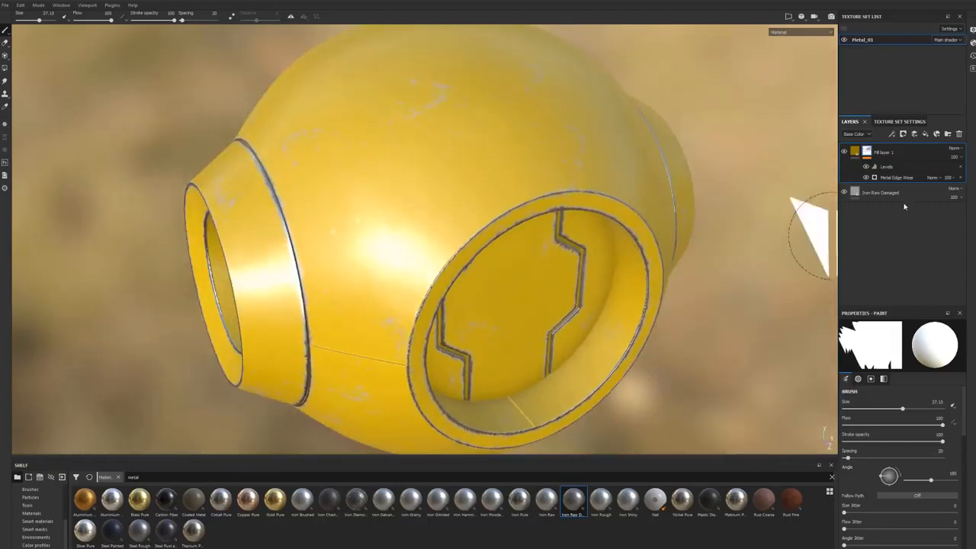
pyautogui.click(845, 151)
pyautogui.click(845, 152)
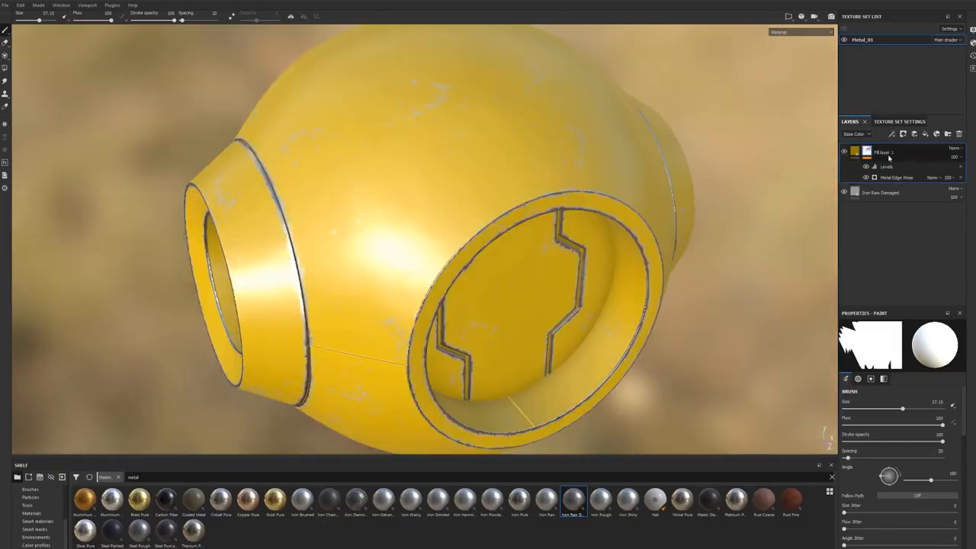
# Step: Try removing the Ambient Occlusion and Curvature maps from the Metal Edge Wear generator's image inputs, restoring each one
pyautogui.click(889, 177)
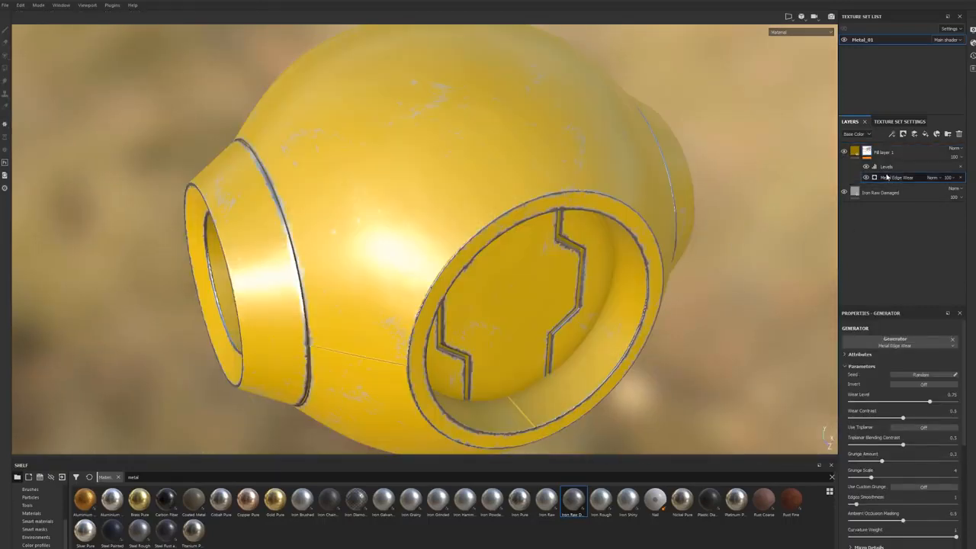
pyautogui.scroll(-5, 900, 503)
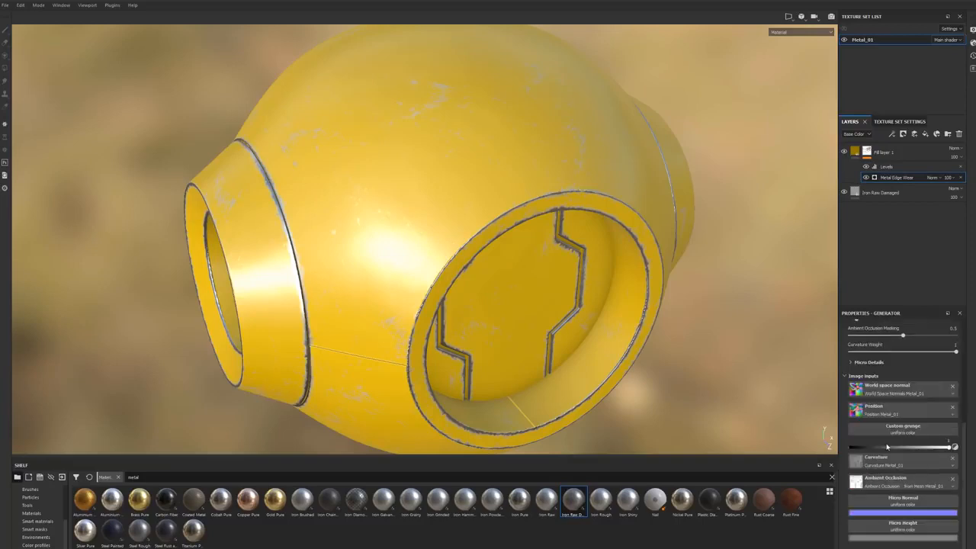
pyautogui.keyDown('alt'); pyautogui.moveTo(592, 363); pyautogui.dragTo(637, 332); pyautogui.keyUp('alt')
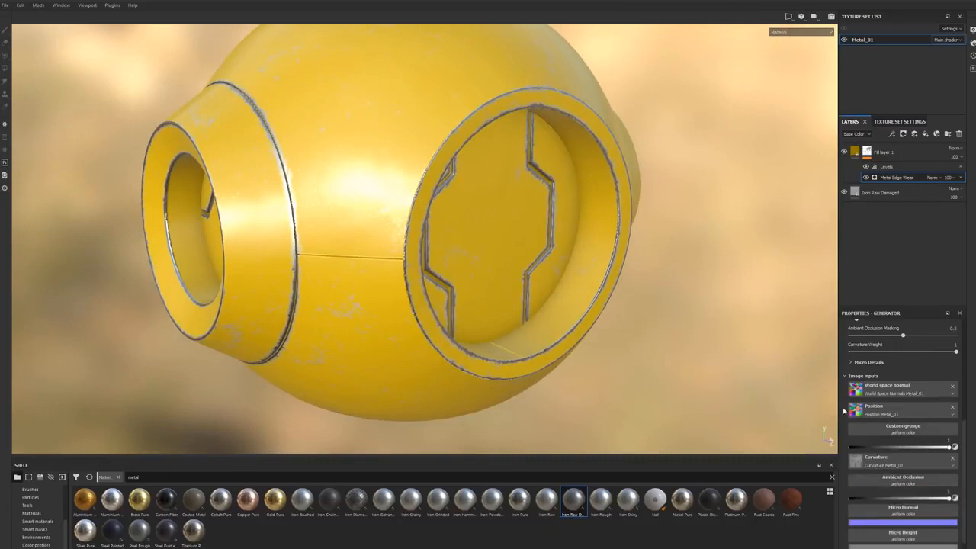
pyautogui.keyDown('alt'); pyautogui.moveTo(717, 342); pyautogui.dragTo(790, 420); pyautogui.keyUp('alt')
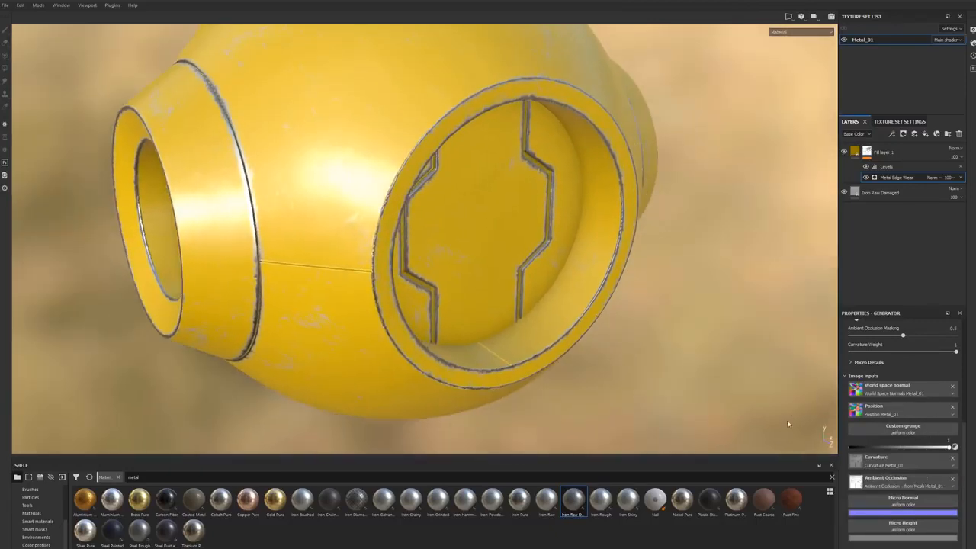
pyautogui.click(953, 461)
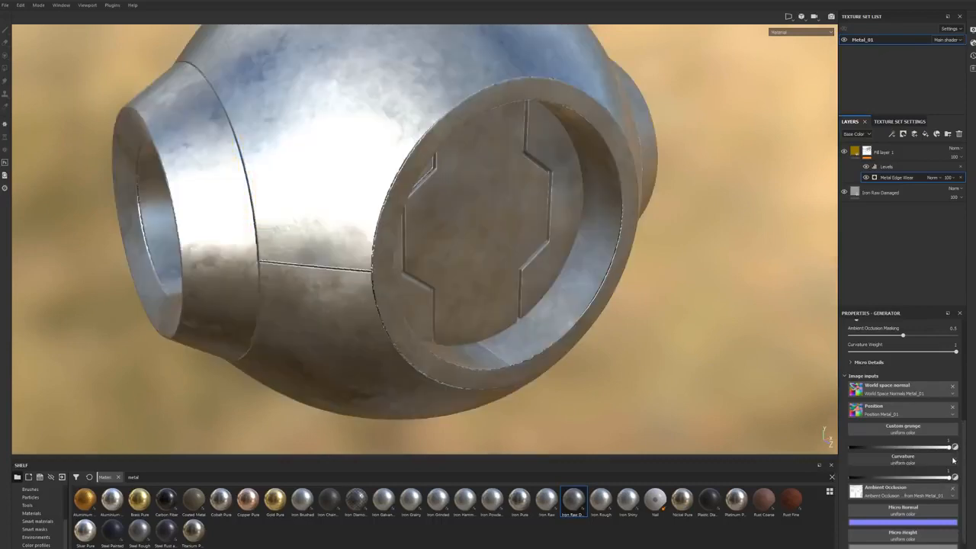
pyautogui.keyDown('alt'); pyautogui.moveTo(510, 217); pyautogui.dragTo(424, 230); pyautogui.keyUp('alt')
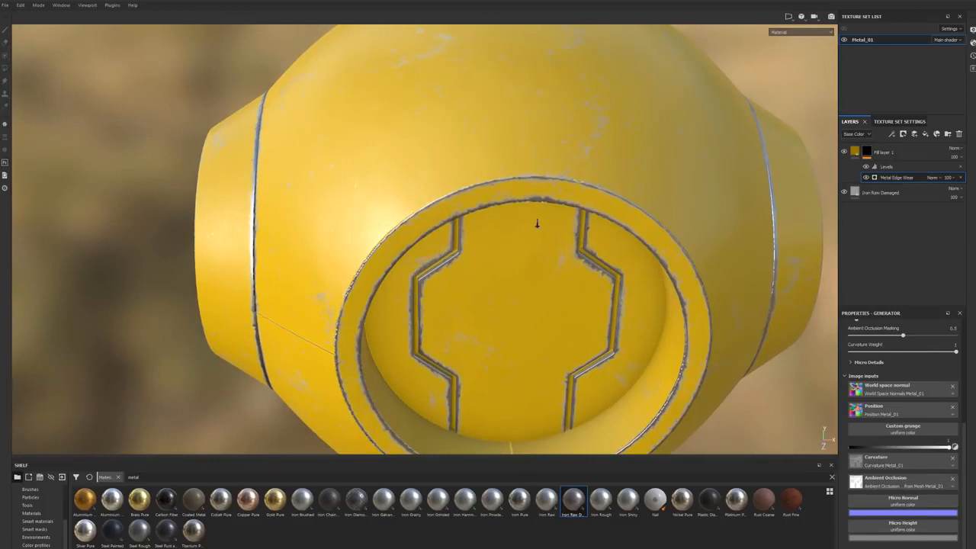
pyautogui.keyDown('alt'); pyautogui.moveTo(536, 225); pyautogui.dragTo(385, 229, button='right'); pyautogui.keyUp('alt')
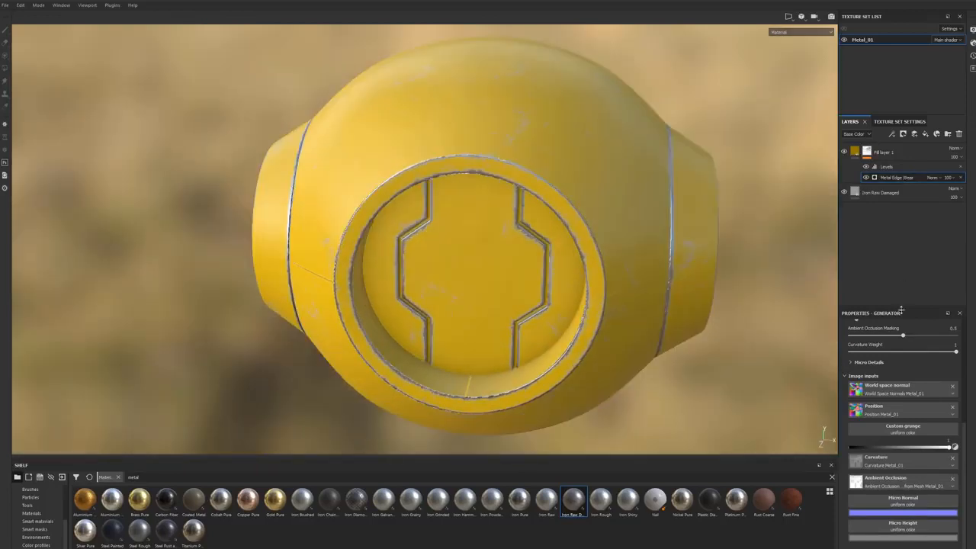
# Step: Set the Metal Edge Wear generator's wear level to 0.83 and grunge amount to 0.31, and lower its grunge scale
pyautogui.scroll(4, 907, 337)
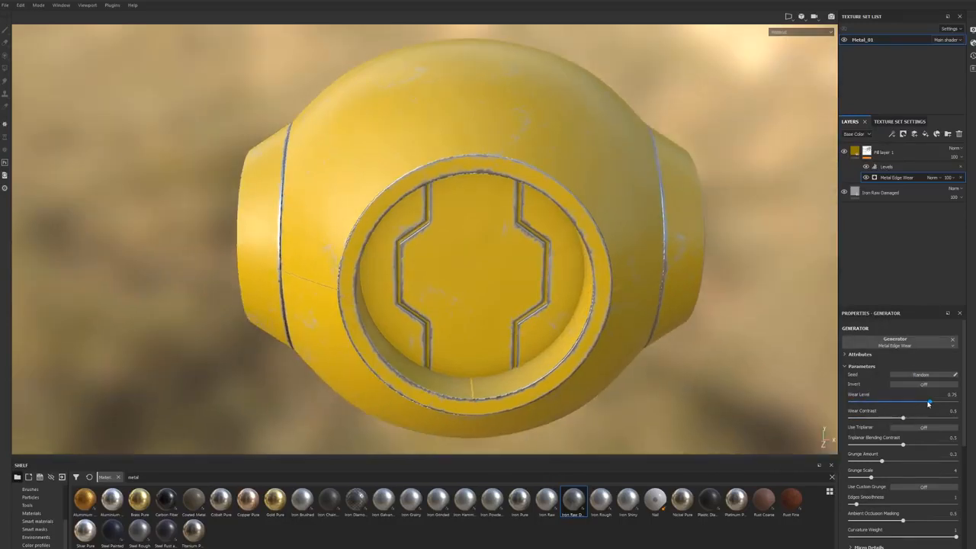
pyautogui.moveTo(929, 405)
pyautogui.mouseDown()
pyautogui.moveTo(869, 402)
pyautogui.moveTo(950, 401)
pyautogui.moveTo(925, 401)
pyautogui.moveTo(939, 400)
pyautogui.mouseUp()
pyautogui.moveTo(903, 419); pyautogui.dragTo(882, 420)
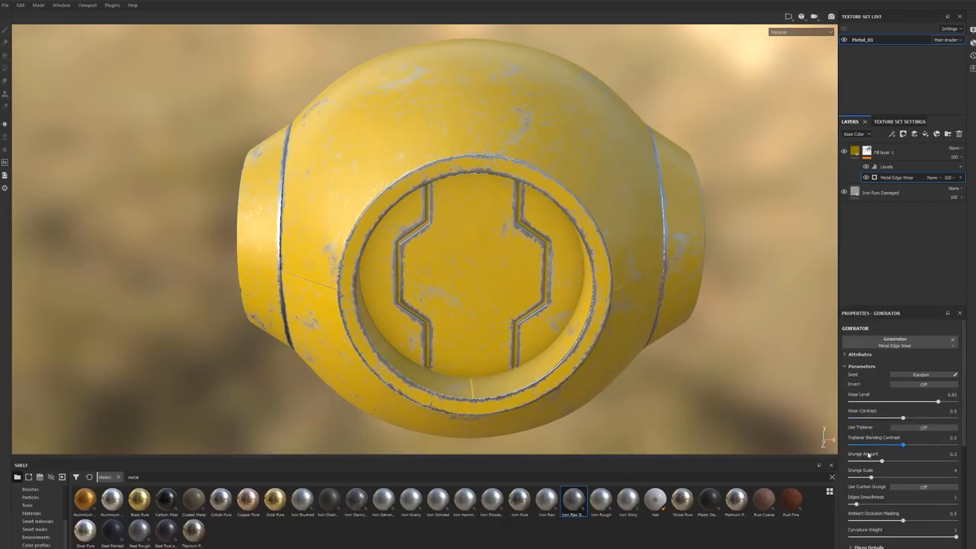
pyautogui.moveTo(904, 448)
pyautogui.mouseDown()
pyautogui.moveTo(873, 449)
pyautogui.moveTo(904, 449)
pyautogui.mouseUp()
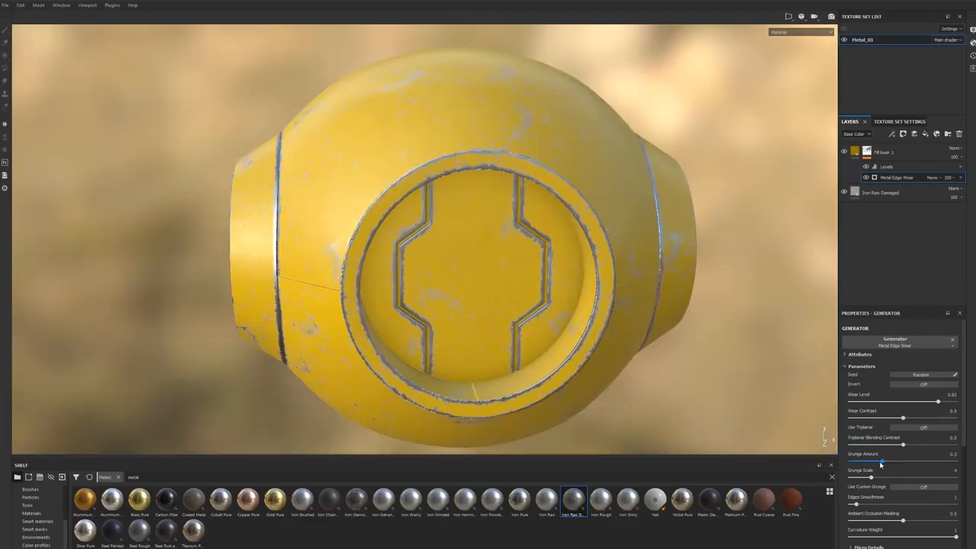
pyautogui.moveTo(881, 465); pyautogui.dragTo(865, 479)
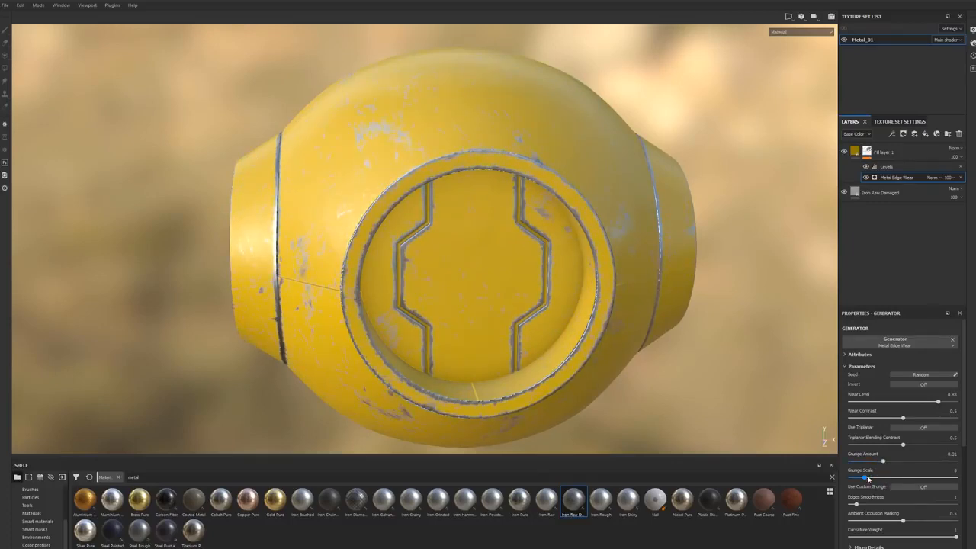
pyautogui.moveTo(667, 376)
pyautogui.keyDown('alt'); pyautogui.mouseDown()
pyautogui.moveTo(616, 384)
pyautogui.moveTo(657, 374)
pyautogui.mouseUp(); pyautogui.keyUp('alt')
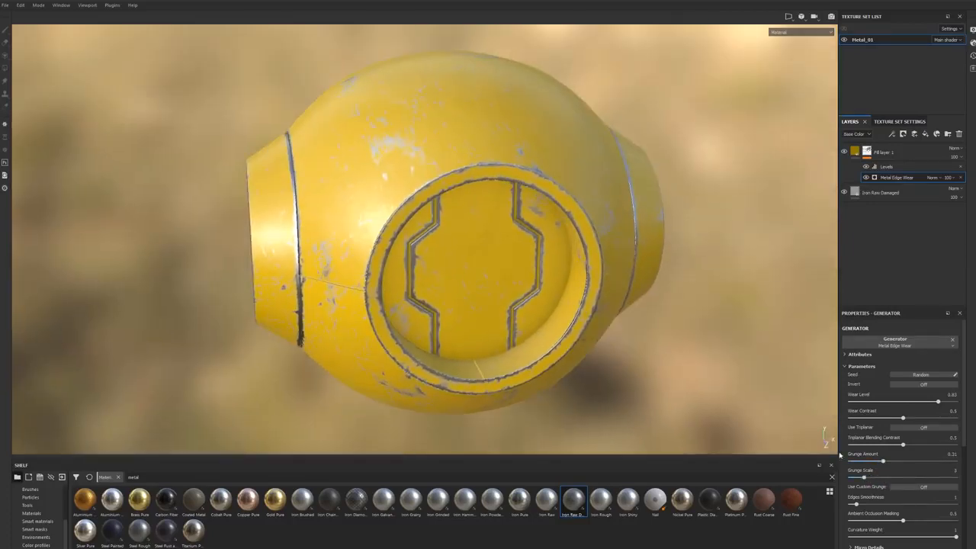
# Step: Try the generator's grunge scale at its maximum and minimum, and settle on a grunge scale of 2
pyautogui.moveTo(867, 478); pyautogui.dragTo(959, 482)
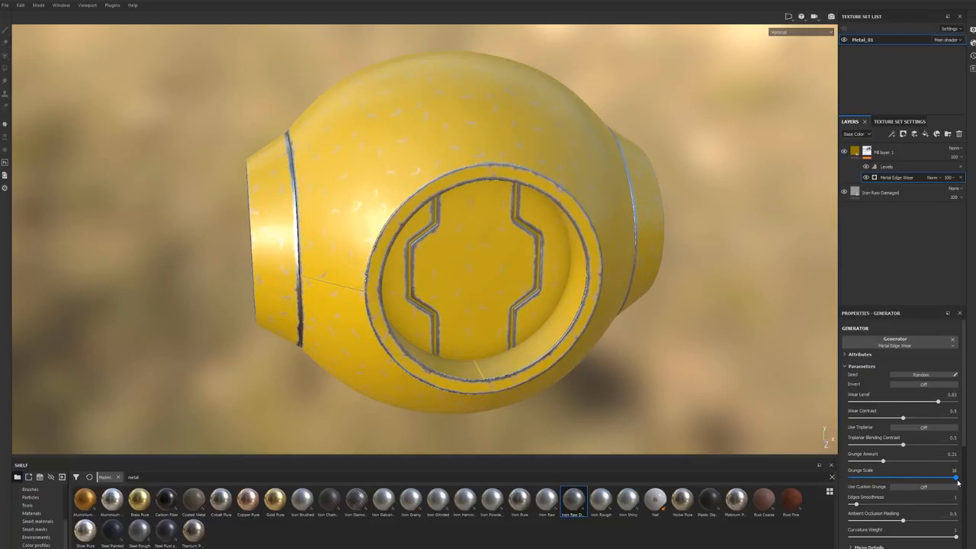
pyautogui.keyDown('alt'); pyautogui.moveTo(657, 396); pyautogui.dragTo(440, 292); pyautogui.keyUp('alt')
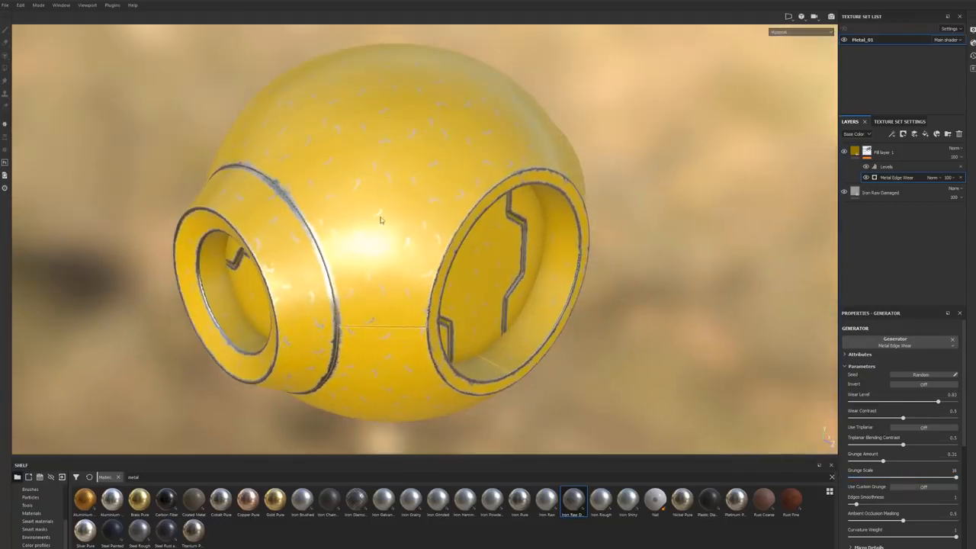
pyautogui.moveTo(957, 478); pyautogui.dragTo(838, 473)
pyautogui.keyDown('alt'); pyautogui.moveTo(751, 427); pyautogui.dragTo(675, 367); pyautogui.keyUp('alt')
pyautogui.moveTo(850, 479); pyautogui.dragTo(859, 479)
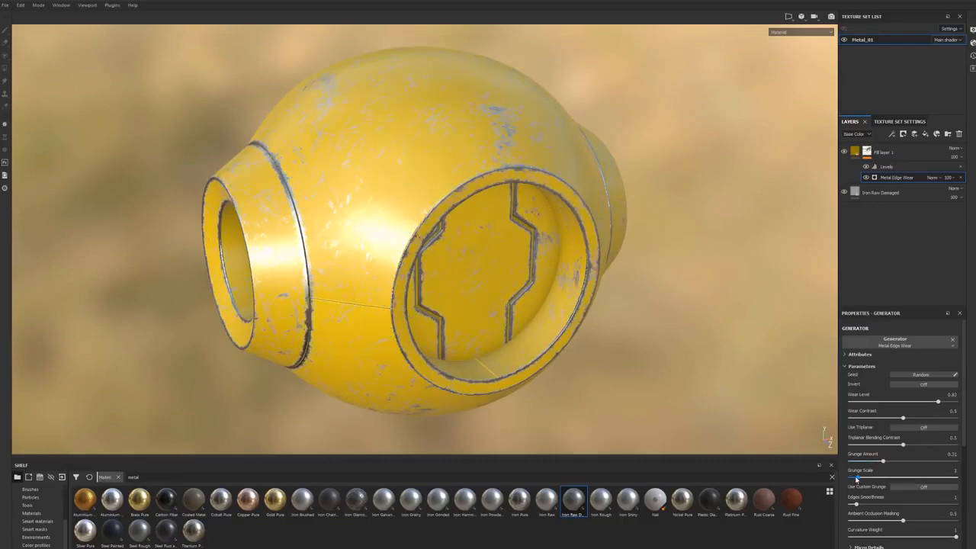
pyautogui.keyDown('alt'); pyautogui.moveTo(732, 427); pyautogui.dragTo(610, 358); pyautogui.keyUp('alt')
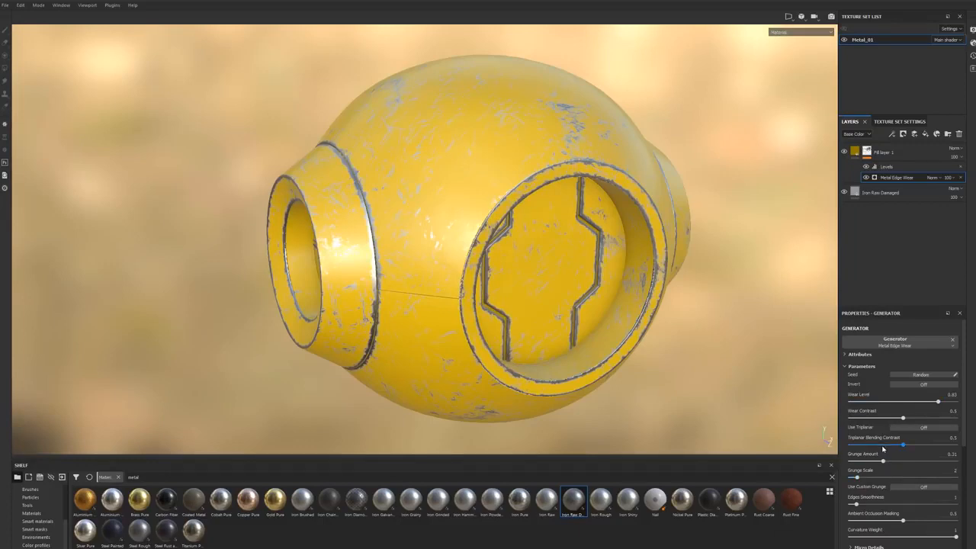
# Step: Try a higher edges smoothness and a curvature weight of 0 in the Metal Edge Wear generator, returning both to 1
pyautogui.scroll(-2, 883, 448)
pyautogui.moveTo(857, 456); pyautogui.dragTo(868, 458)
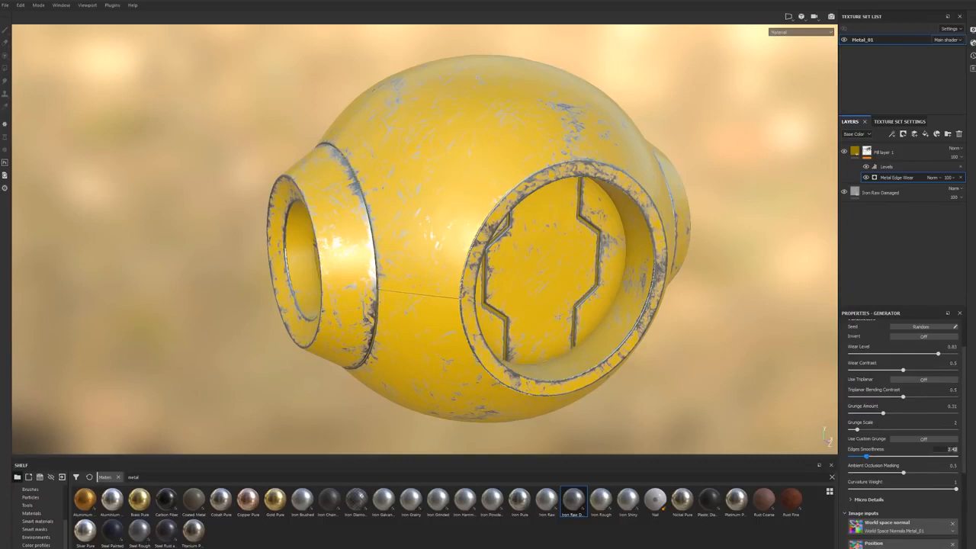
pyautogui.click(850, 488)
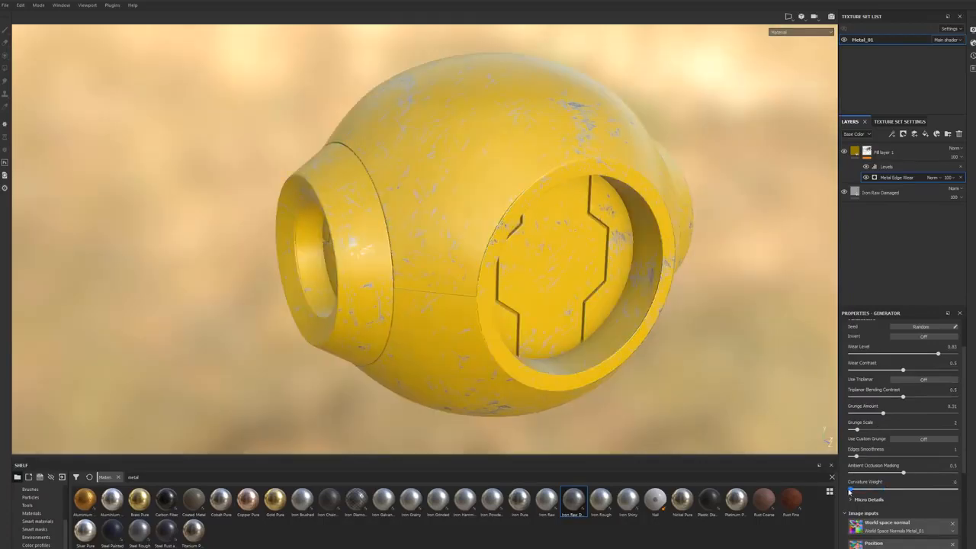
pyautogui.moveTo(850, 491); pyautogui.dragTo(957, 492)
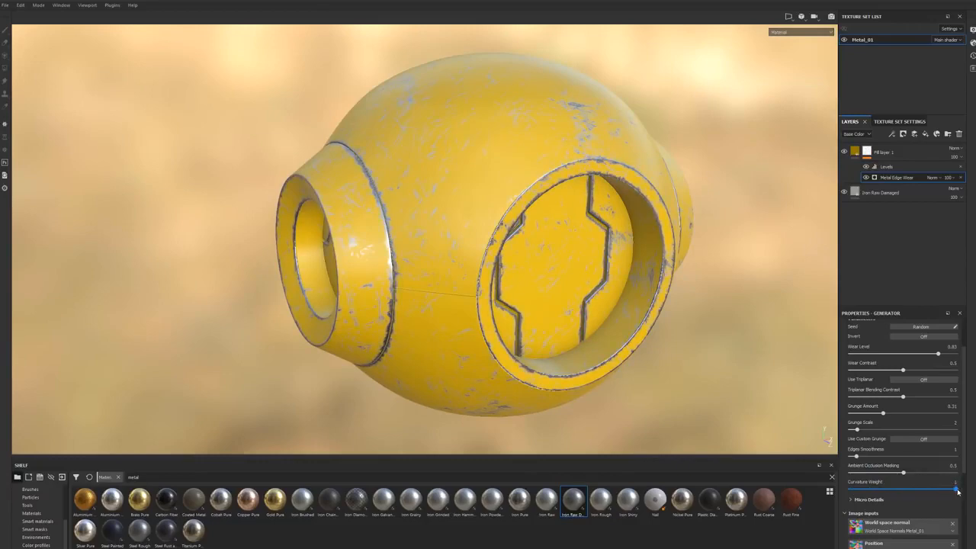
# Step: Examine the worn edges and paint scratches across the model from several angles and under different lighting
pyautogui.keyDown('alt'); pyautogui.moveTo(733, 343); pyautogui.dragTo(558, 358); pyautogui.keyUp('alt')
pyautogui.keyDown('shift'); pyautogui.moveTo(558, 358); pyautogui.dragTo(568, 357, button='right'); pyautogui.keyUp('shift')
pyautogui.keyDown('alt'); pyautogui.moveTo(568, 357); pyautogui.dragTo(564, 251); pyautogui.keyUp('alt')
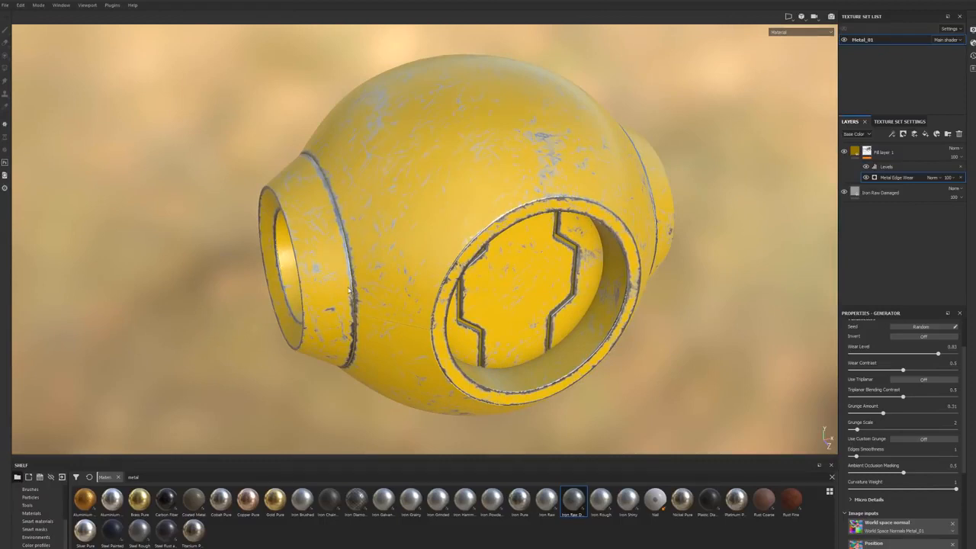
pyautogui.keyDown('alt'); pyautogui.moveTo(570, 177); pyautogui.dragTo(563, 200); pyautogui.keyUp('alt')
pyautogui.keyDown('alt'); pyautogui.moveTo(555, 169); pyautogui.dragTo(591, 255, button='middle'); pyautogui.keyUp('alt')
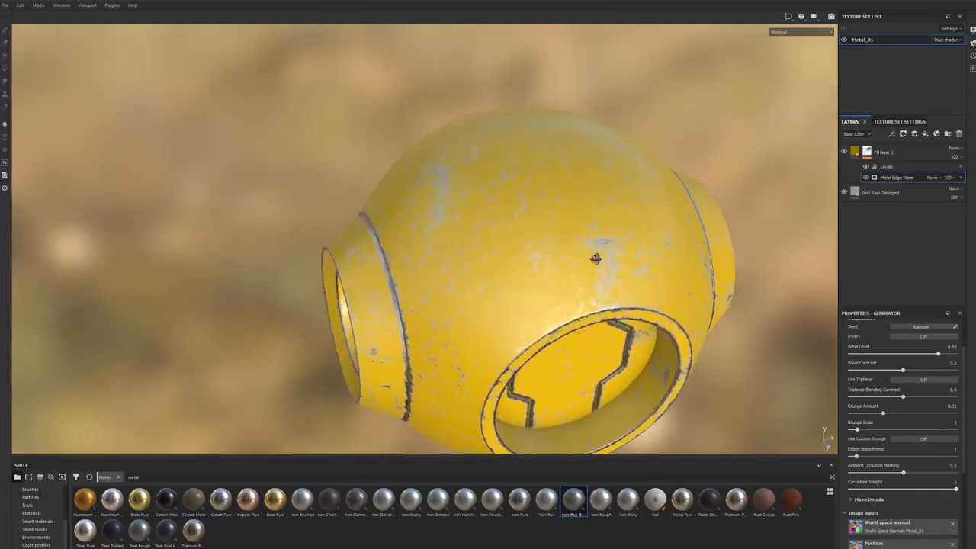
pyautogui.keyDown('alt'); pyautogui.moveTo(590, 255); pyautogui.dragTo(638, 247); pyautogui.keyUp('alt')
pyautogui.keyDown('alt'); pyautogui.moveTo(534, 280); pyautogui.dragTo(564, 259); pyautogui.keyUp('alt')
pyautogui.keyDown('alt'); pyautogui.moveTo(526, 256); pyautogui.dragTo(444, 323, button='middle'); pyautogui.keyUp('alt')
pyautogui.keyDown('alt'); pyautogui.moveTo(444, 322); pyautogui.dragTo(465, 288); pyautogui.keyUp('alt')
pyautogui.moveTo(701, 252)
pyautogui.keyDown('alt'); pyautogui.mouseDown()
pyautogui.moveTo(464, 264)
pyautogui.moveTo(477, 227)
pyautogui.moveTo(544, 285)
pyautogui.moveTo(491, 333)
pyautogui.moveTo(488, 257)
pyautogui.moveTo(450, 267)
pyautogui.moveTo(492, 262)
pyautogui.moveTo(474, 242)
pyautogui.moveTo(486, 237)
pyautogui.mouseUp(); pyautogui.keyUp('alt')
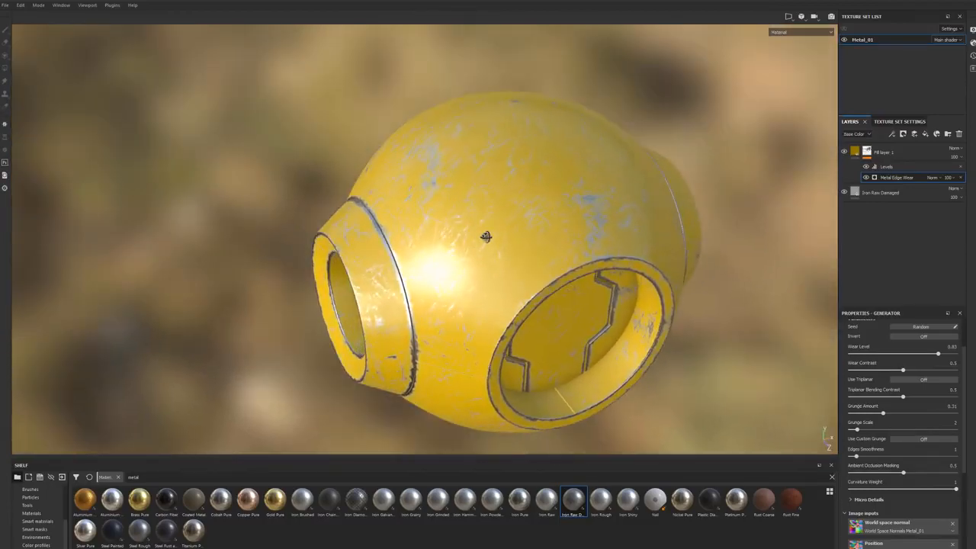
# Step: Try painting on Fill layer 1's mask with the arrow-shaped brush through a new Paint effect
pyautogui.click(867, 151)
pyautogui.rightClick(870, 155)
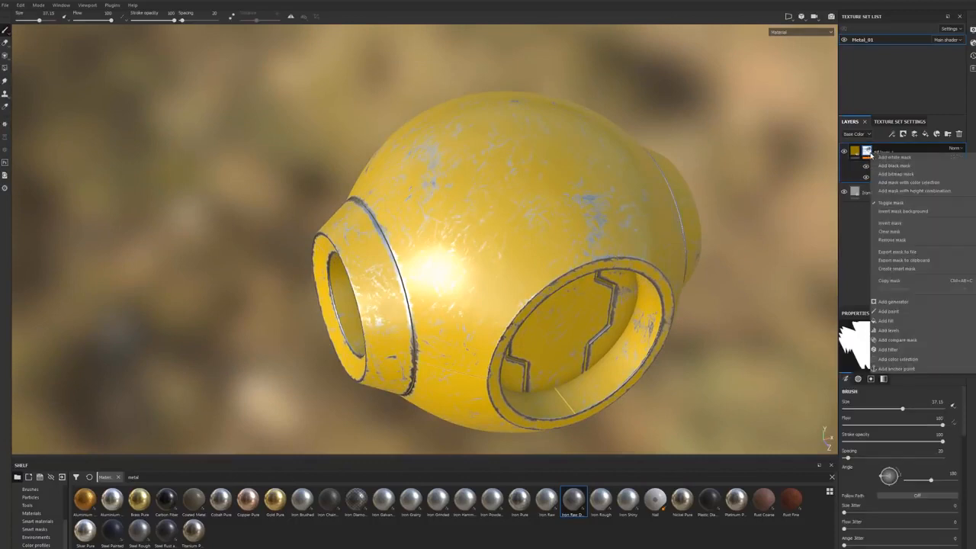
pyautogui.click(888, 311)
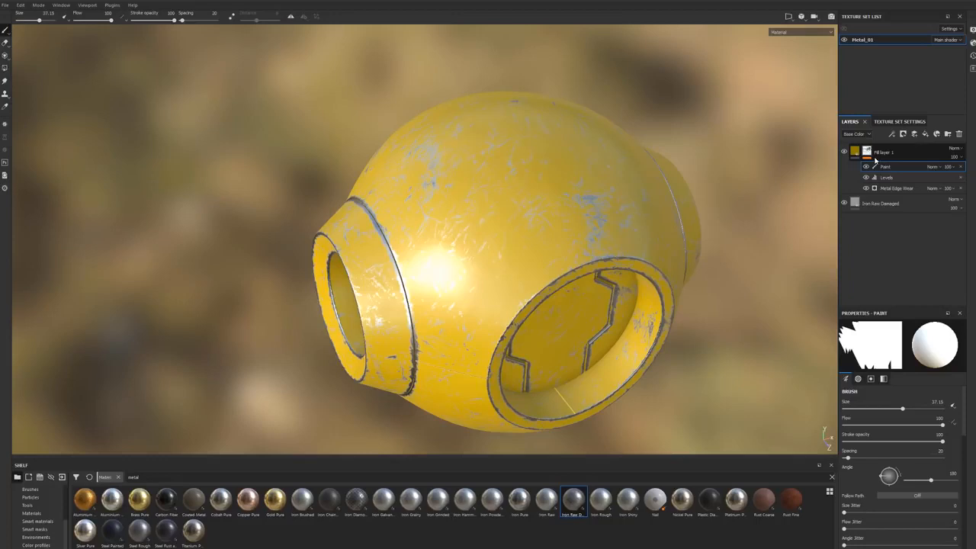
pyautogui.keyDown('alt'); pyautogui.moveTo(557, 218); pyautogui.dragTo(545, 222); pyautogui.keyUp('alt')
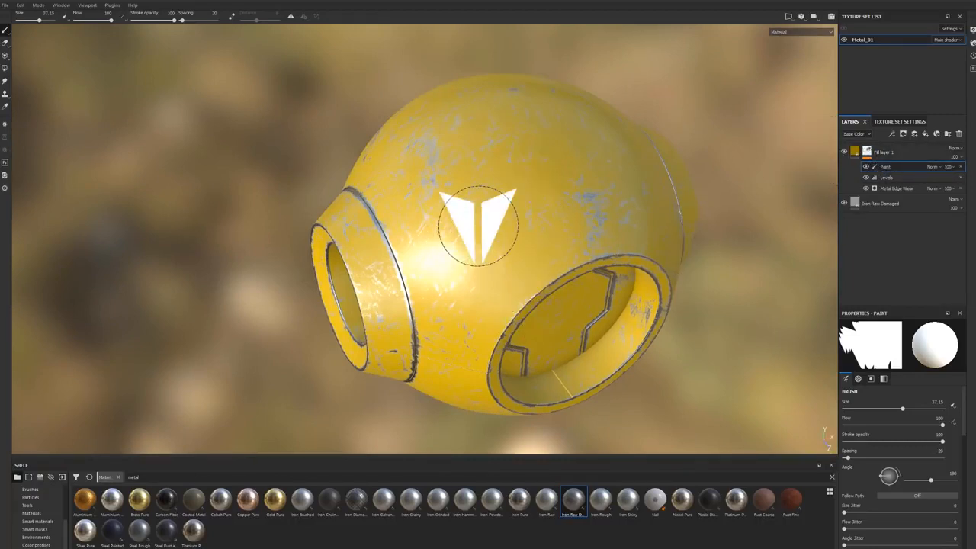
pyautogui.scroll(3, 612, 219)
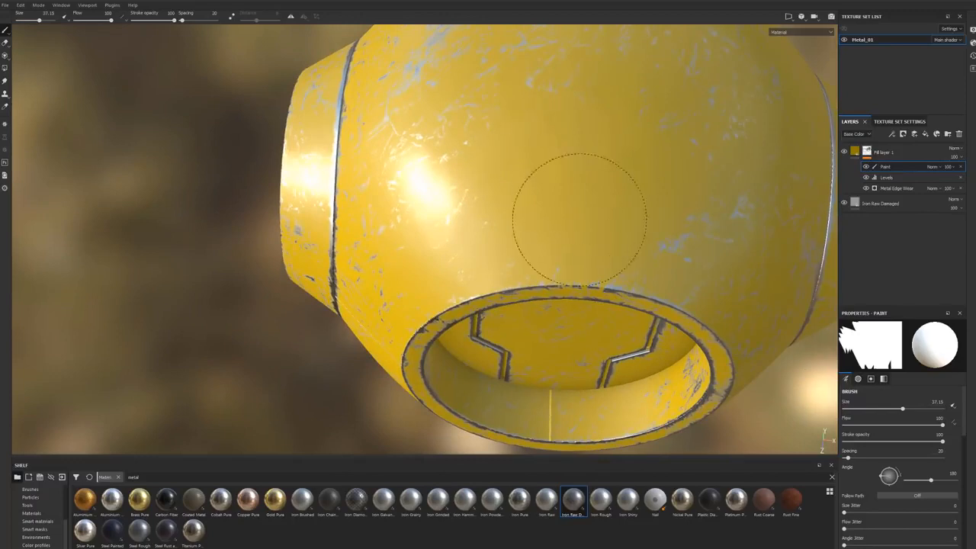
pyautogui.click(599, 158)
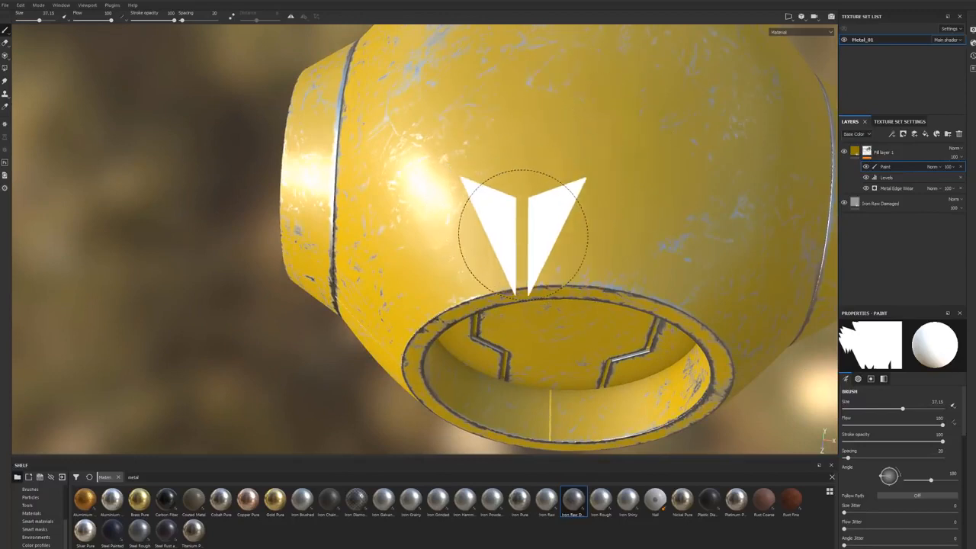
pyautogui.keyDown('alt'); pyautogui.moveTo(625, 218); pyautogui.dragTo(580, 229); pyautogui.keyUp('alt')
pyautogui.keyDown('alt'); pyautogui.moveTo(633, 192); pyautogui.dragTo(640, 187); pyautogui.keyUp('alt')
pyautogui.hotkey('ctrl', 'z')
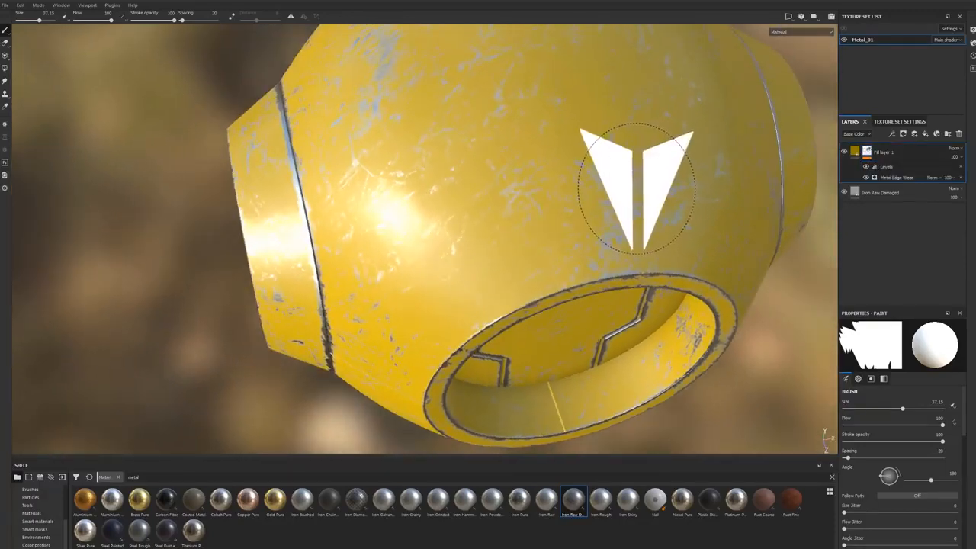
# Step: Add a Paint effect above Levels in Fill layer 1's mask, clear the arrow-shaped brush alpha and choose the Dirt 3 brush
pyautogui.keyDown('alt'); pyautogui.moveTo(556, 191); pyautogui.dragTo(582, 176); pyautogui.keyUp('alt')
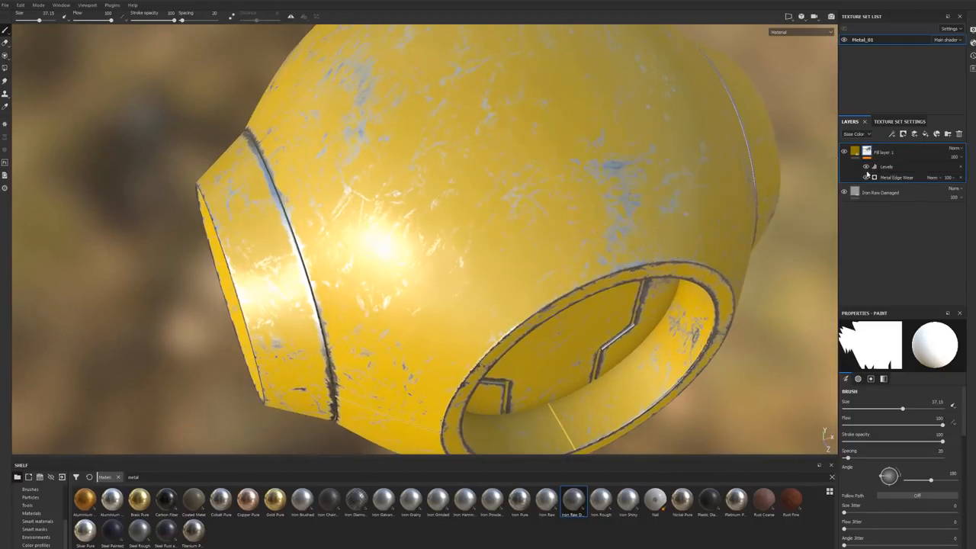
pyautogui.rightClick(891, 167)
pyautogui.click(921, 179)
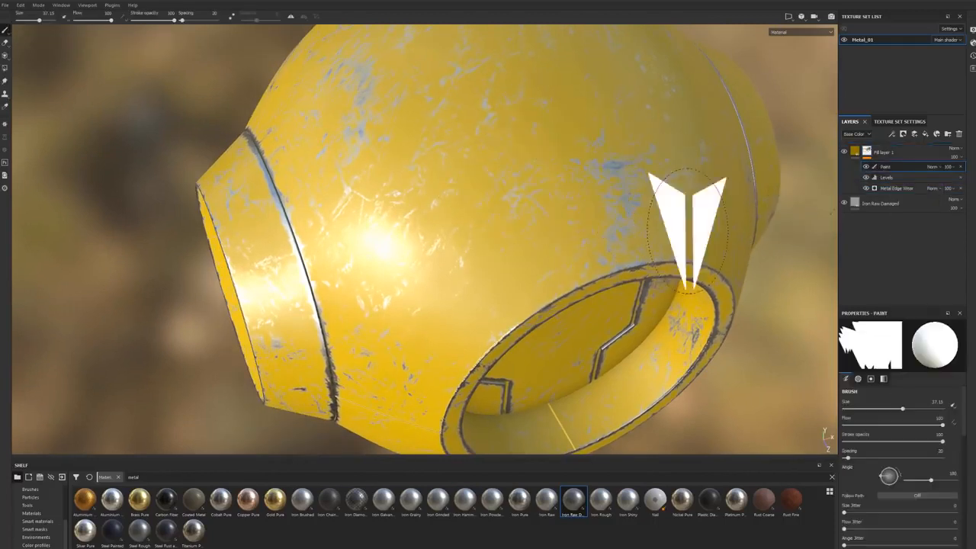
pyautogui.scroll(-3, 966, 420)
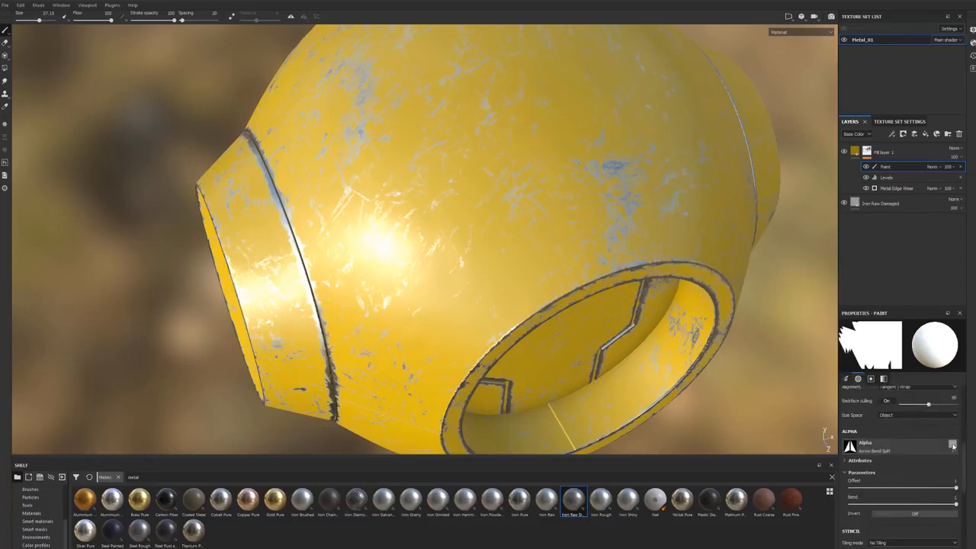
pyautogui.click(953, 446)
pyautogui.click(893, 448)
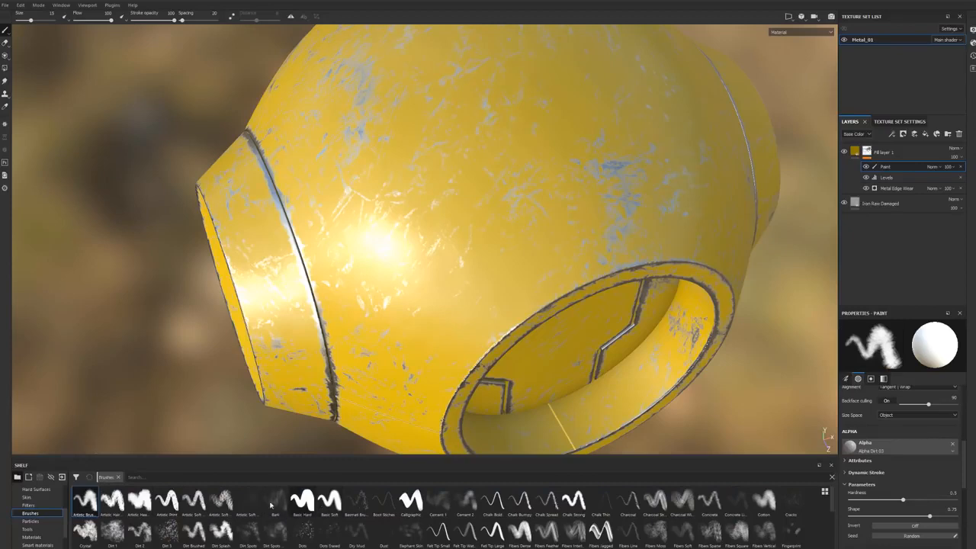
pyautogui.click(172, 534)
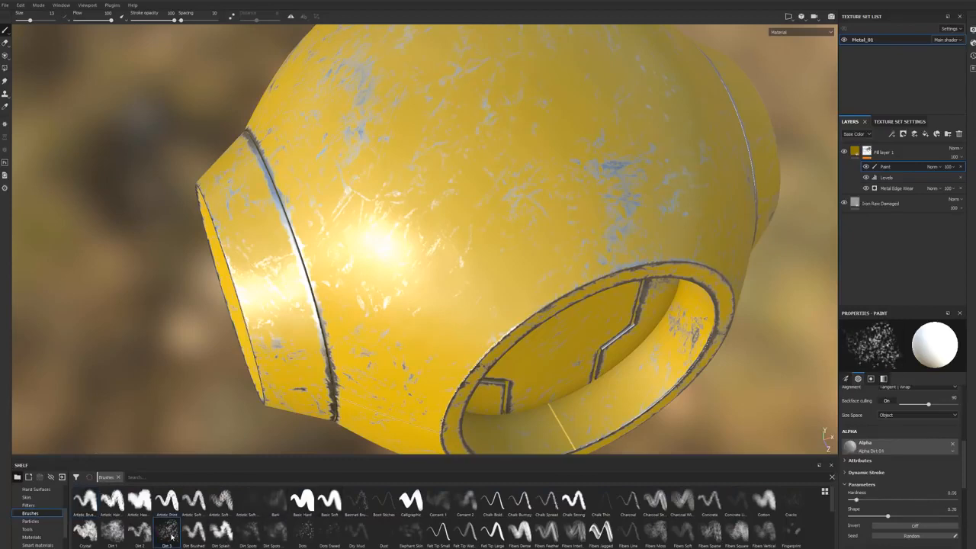
# Step: Enlarge the Dirt 3 brush to size 50.74 and set its grayscale value to 0
pyautogui.moveTo(173, 535)
pyautogui.keyDown('alt'); pyautogui.moveTo(523, 231); pyautogui.dragTo(561, 236, button='right'); pyautogui.keyUp('alt')
pyautogui.keyDown('alt'); pyautogui.moveTo(486, 235); pyautogui.dragTo(477, 224); pyautogui.keyUp('alt')
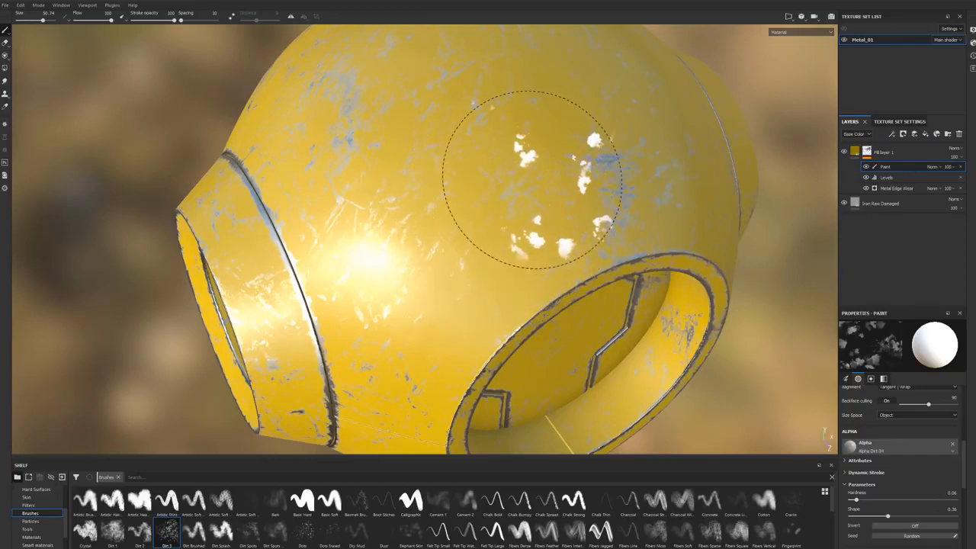
pyautogui.scroll(-5, 938, 476)
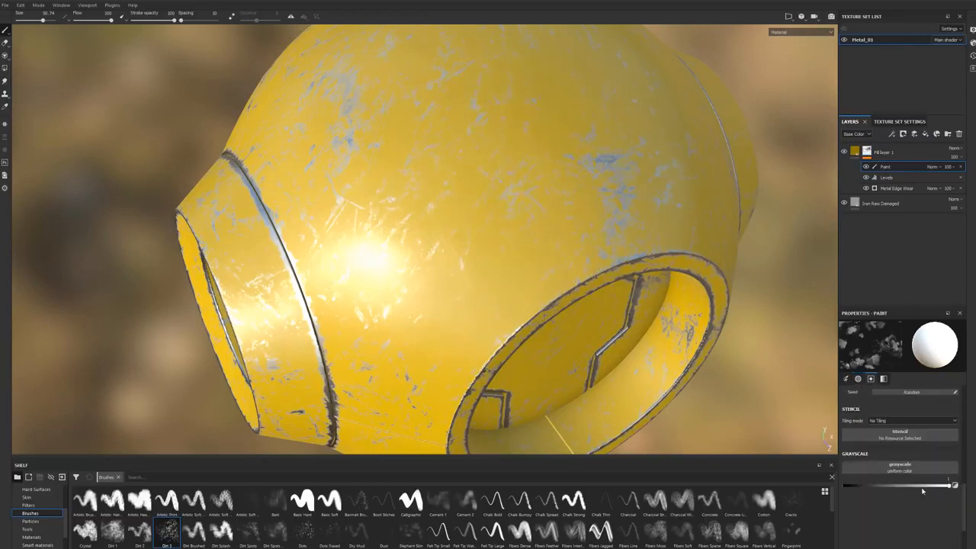
pyautogui.click(942, 488)
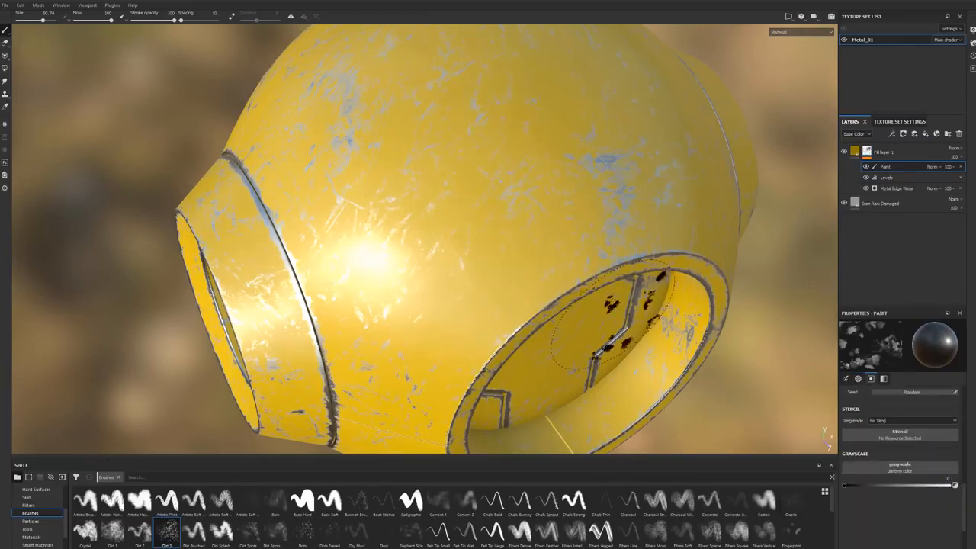
# Step: Paint black wear spots on the mask around the model and collar groove, reducing the brush size to 16.67 and to 7.43
pyautogui.keyDown('alt'); pyautogui.moveTo(466, 363); pyautogui.dragTo(501, 240); pyautogui.keyUp('alt')
pyautogui.keyDown('ctrl'); pyautogui.moveTo(507, 241); pyautogui.dragTo(458, 241, button='right'); pyautogui.keyUp('ctrl')
pyautogui.moveTo(458, 320)
pyautogui.keyDown('alt'); pyautogui.mouseDown()
pyautogui.moveTo(496, 261)
pyautogui.moveTo(462, 336)
pyautogui.moveTo(497, 283)
pyautogui.moveTo(454, 294)
pyautogui.moveTo(458, 350)
pyautogui.moveTo(445, 331)
pyautogui.moveTo(520, 285)
pyautogui.moveTo(495, 301)
pyautogui.moveTo(462, 292)
pyautogui.moveTo(410, 335)
pyautogui.moveTo(534, 279)
pyautogui.moveTo(500, 344)
pyautogui.moveTo(584, 311)
pyautogui.moveTo(534, 336)
pyautogui.moveTo(459, 346)
pyautogui.moveTo(510, 305)
pyautogui.moveTo(473, 324)
pyautogui.moveTo(501, 334)
pyautogui.mouseUp(); pyautogui.keyUp('alt')
pyautogui.click(457, 346)
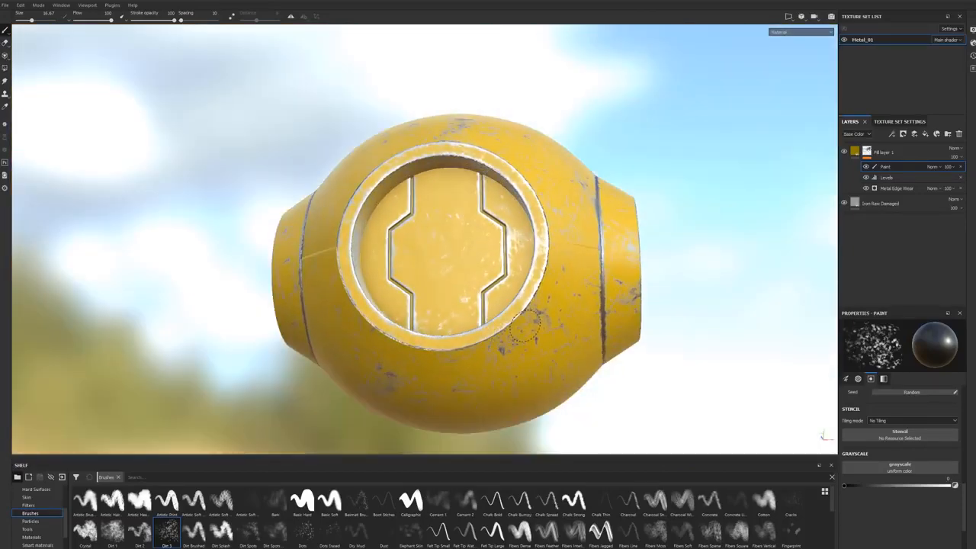
pyautogui.keyDown('alt'); pyautogui.moveTo(416, 336); pyautogui.dragTo(494, 242); pyautogui.keyUp('alt')
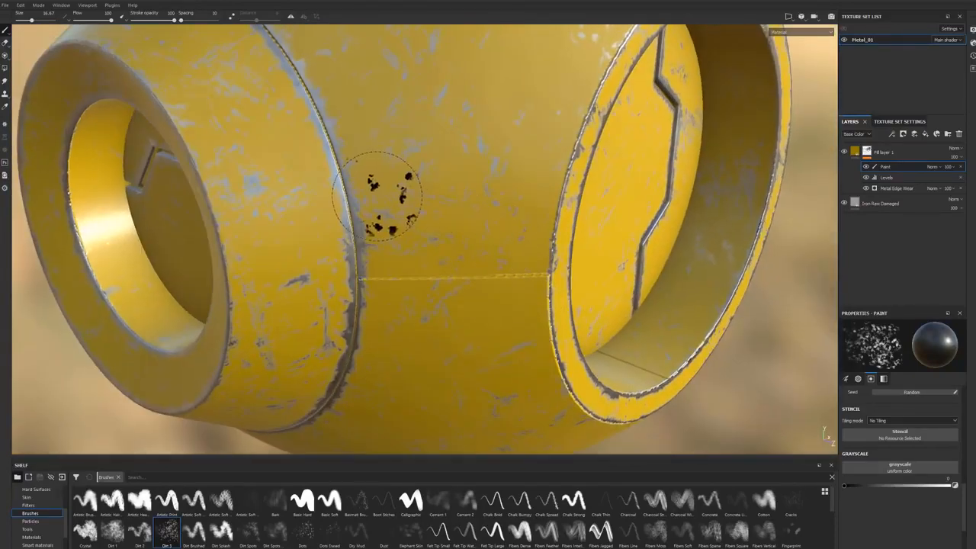
pyautogui.moveTo(353, 211)
pyautogui.keyDown('alt'); pyautogui.mouseDown()
pyautogui.moveTo(523, 256)
pyautogui.moveTo(497, 266)
pyautogui.mouseUp(); pyautogui.keyUp('alt')
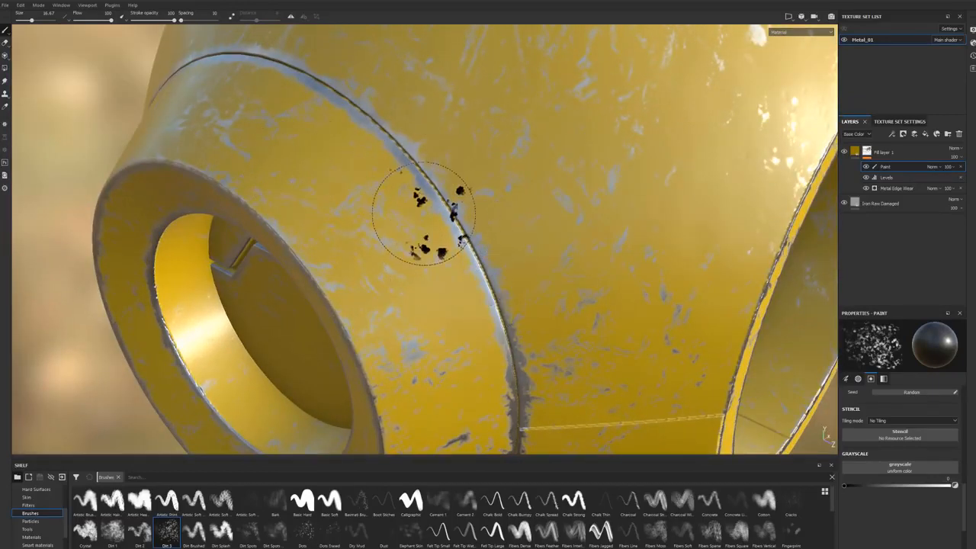
pyautogui.keyDown('ctrl'); pyautogui.moveTo(469, 215); pyautogui.dragTo(463, 215, button='right'); pyautogui.keyUp('ctrl')
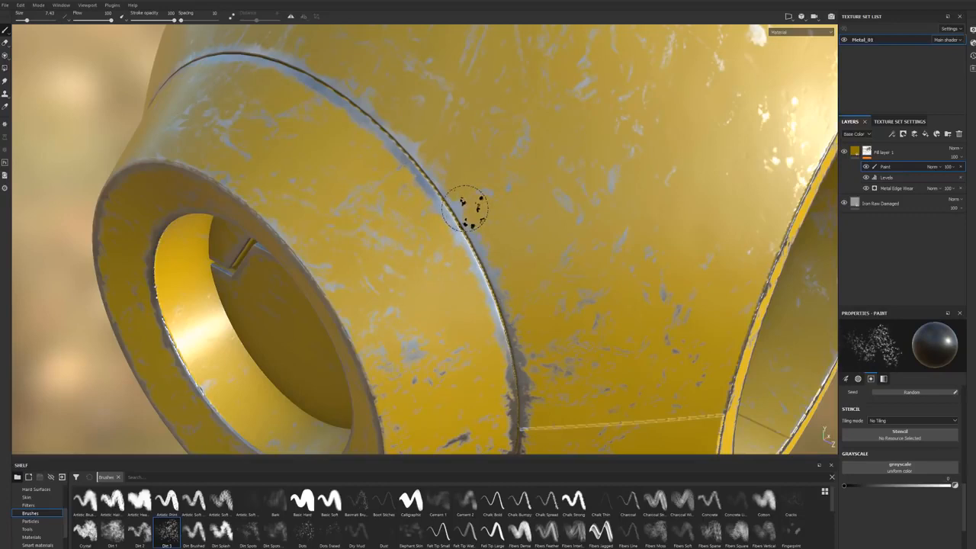
# Step: Swap the brush grayscale to white and paint yellow back over the worn edge along the collar groove
pyautogui.press('x')
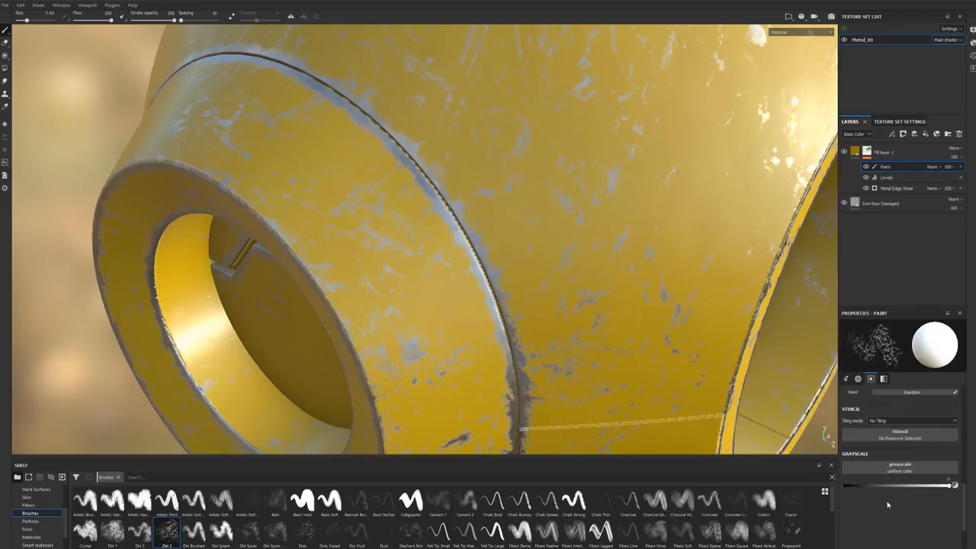
pyautogui.press('x')
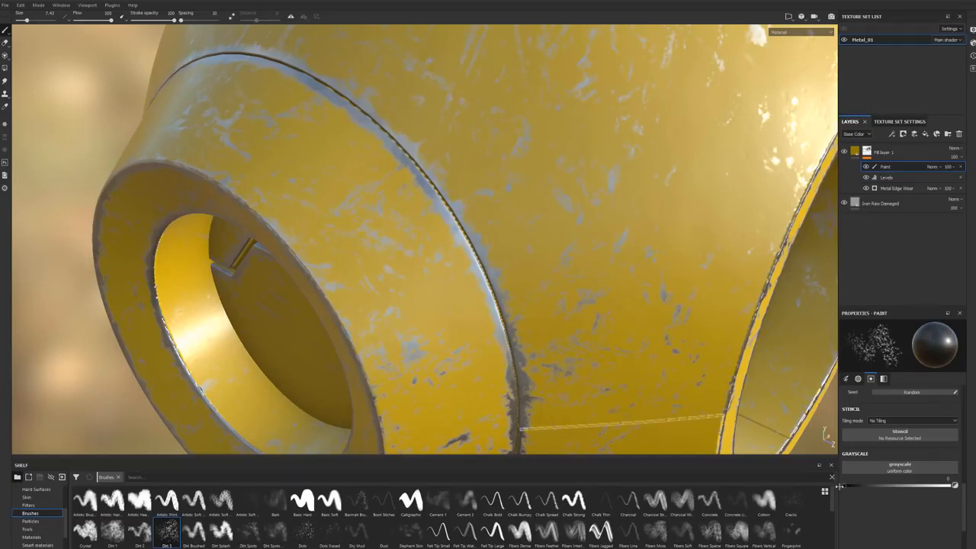
pyautogui.press('x')
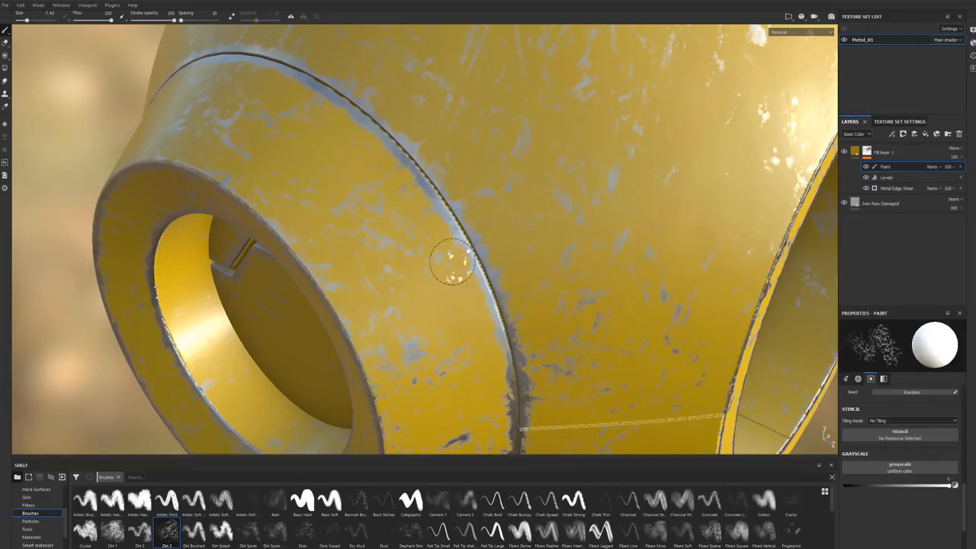
pyautogui.press('x')
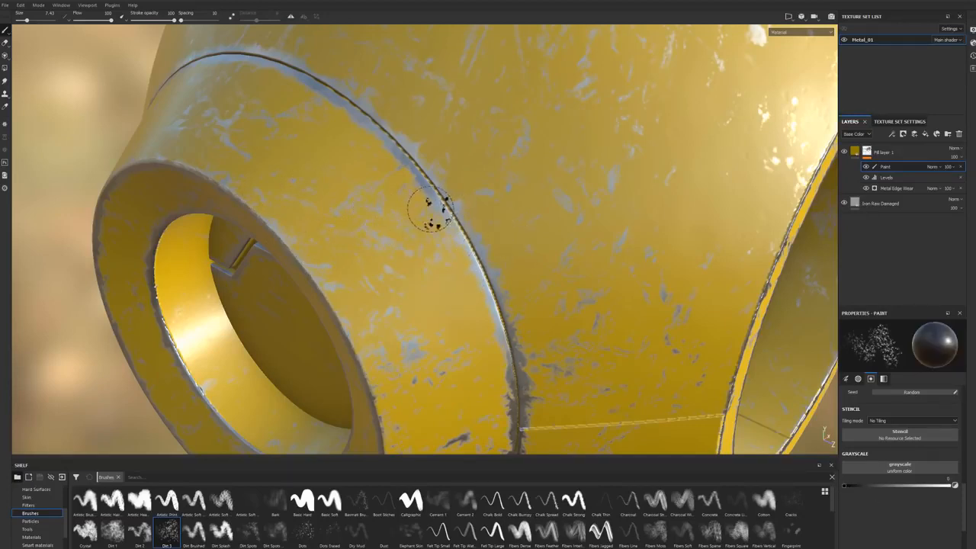
pyautogui.press('x')
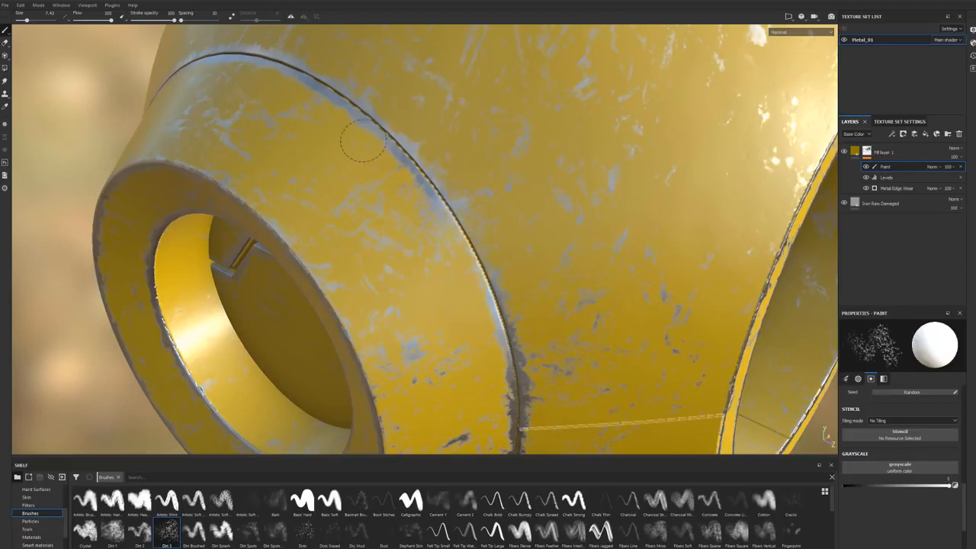
pyautogui.moveTo(354, 127); pyautogui.dragTo(330, 100)
# Step: Examine the hand-painted wear around the collar, openings and body from several angles, and select the Iron Raw Damaged layer
pyautogui.moveTo(447, 230)
pyautogui.keyDown('alt'); pyautogui.mouseDown()
pyautogui.moveTo(545, 222)
pyautogui.moveTo(463, 234)
pyautogui.mouseUp(); pyautogui.keyUp('alt')
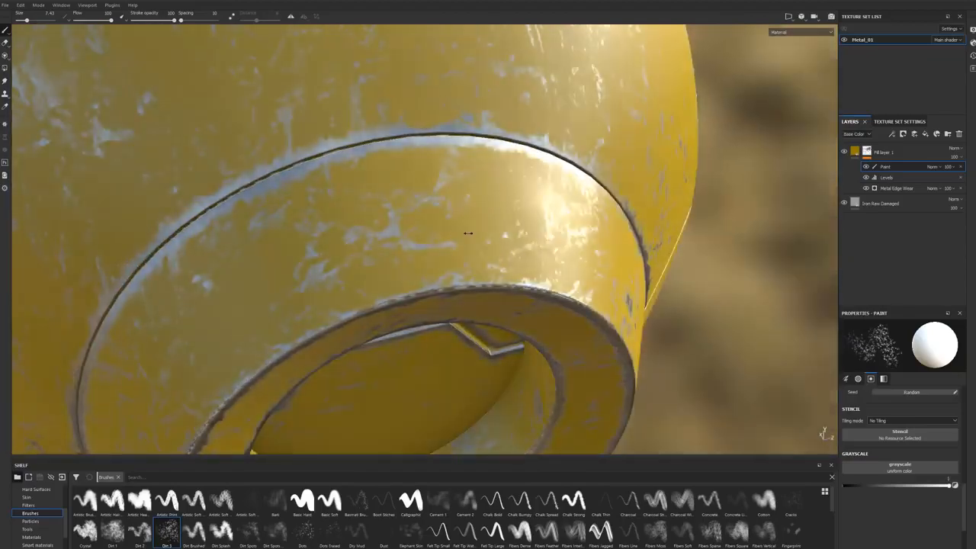
pyautogui.keyDown('shift'); pyautogui.moveTo(464, 234); pyautogui.dragTo(510, 229, button='right'); pyautogui.keyUp('shift')
pyautogui.scroll(-5, 381, 252)
pyautogui.moveTo(348, 252)
pyautogui.keyDown('alt'); pyautogui.mouseDown()
pyautogui.moveTo(411, 235)
pyautogui.moveTo(328, 259)
pyautogui.moveTo(467, 253)
pyautogui.moveTo(404, 194)
pyautogui.moveTo(388, 207)
pyautogui.mouseUp(); pyautogui.keyUp('alt')
pyautogui.keyDown('ctrl'); pyautogui.moveTo(389, 207); pyautogui.dragTo(349, 219, button='right'); pyautogui.keyUp('ctrl')
pyautogui.keyDown('alt'); pyautogui.moveTo(493, 261); pyautogui.dragTo(434, 239); pyautogui.keyUp('alt')
pyautogui.scroll(-2, 434, 239)
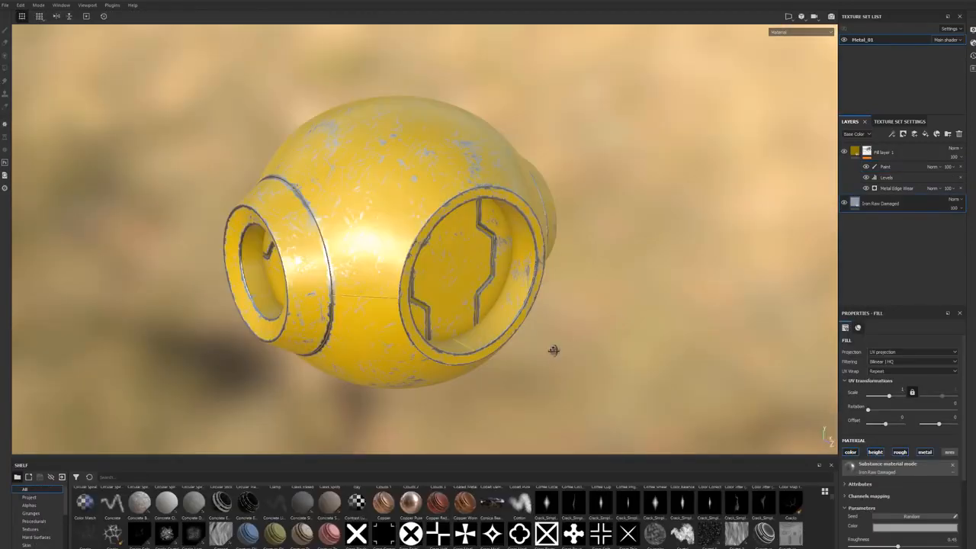
pyautogui.keyDown('alt'); pyautogui.moveTo(553, 351); pyautogui.dragTo(558, 337); pyautogui.keyUp('alt')
pyautogui.keyDown('alt'); pyautogui.moveTo(507, 355); pyautogui.dragTo(490, 312, button='right'); pyautogui.keyUp('alt')
pyautogui.keyDown('alt'); pyautogui.moveTo(490, 313); pyautogui.dragTo(617, 319, button='middle'); pyautogui.keyUp('alt')
pyautogui.keyDown('alt'); pyautogui.moveTo(617, 319); pyautogui.dragTo(610, 300); pyautogui.keyUp('alt')
pyautogui.keyDown('alt'); pyautogui.moveTo(610, 301); pyautogui.dragTo(582, 308, button='middle'); pyautogui.keyUp('alt')
pyautogui.keyDown('alt'); pyautogui.moveTo(549, 313); pyautogui.dragTo(496, 323, button='right'); pyautogui.keyUp('alt')
pyautogui.keyDown('alt'); pyautogui.moveTo(495, 323); pyautogui.dragTo(507, 312, button='middle'); pyautogui.keyUp('alt')
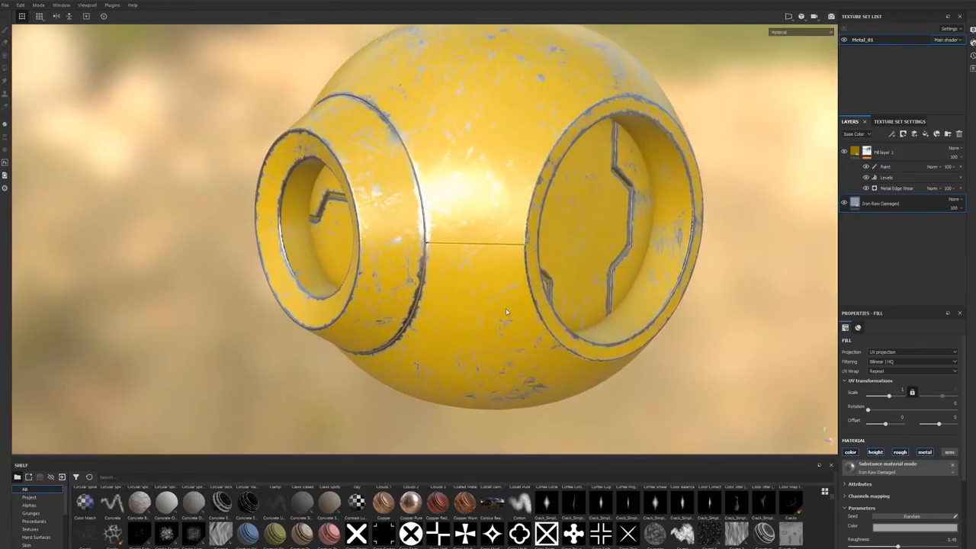
# Step: Hide Fill layer 1 and set the Iron Raw Damaged layer's projection to Tri-planar projection
pyautogui.keyDown('alt'); pyautogui.moveTo(506, 311); pyautogui.dragTo(496, 313); pyautogui.keyUp('alt')
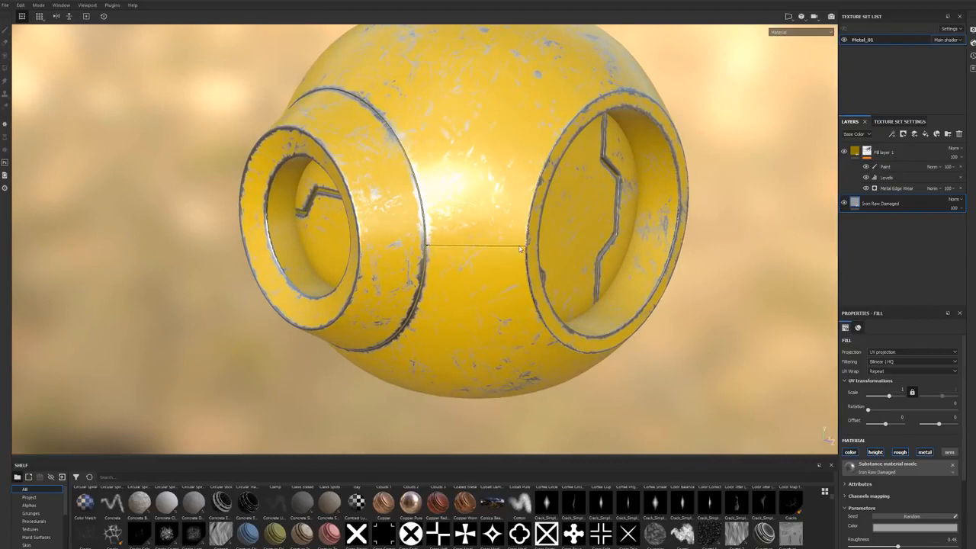
pyautogui.click(844, 152)
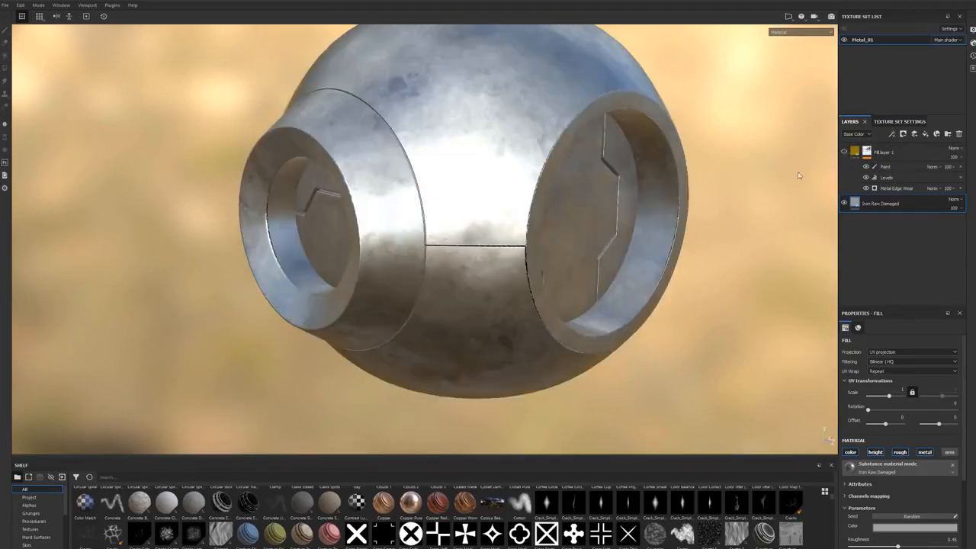
pyautogui.keyDown('alt'); pyautogui.moveTo(553, 267); pyautogui.dragTo(538, 267); pyautogui.keyUp('alt')
pyautogui.scroll(3, 538, 267)
pyautogui.keyDown('shift'); pyautogui.moveTo(496, 264); pyautogui.dragTo(521, 259, button='right'); pyautogui.keyUp('shift')
pyautogui.keyDown('alt'); pyautogui.moveTo(521, 259); pyautogui.dragTo(450, 252); pyautogui.keyUp('alt')
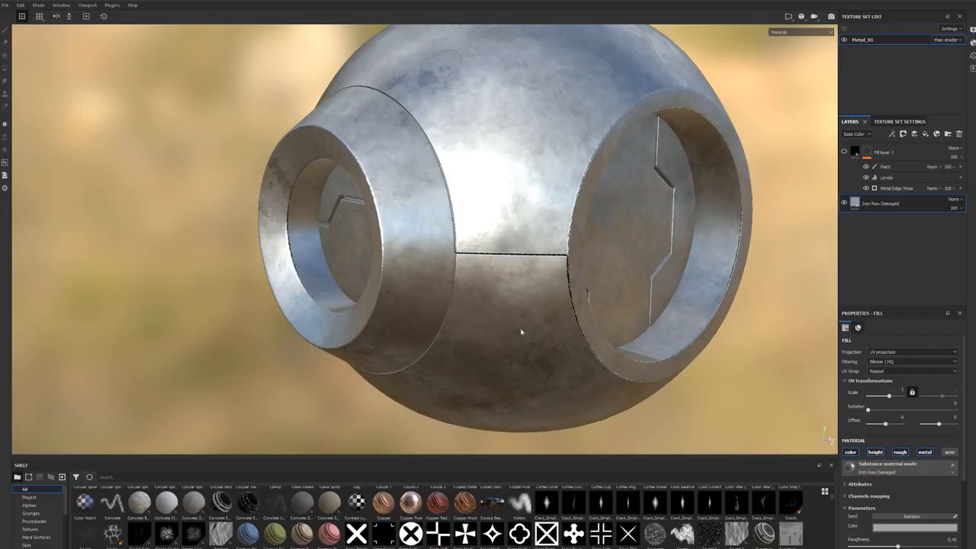
pyautogui.click(908, 353)
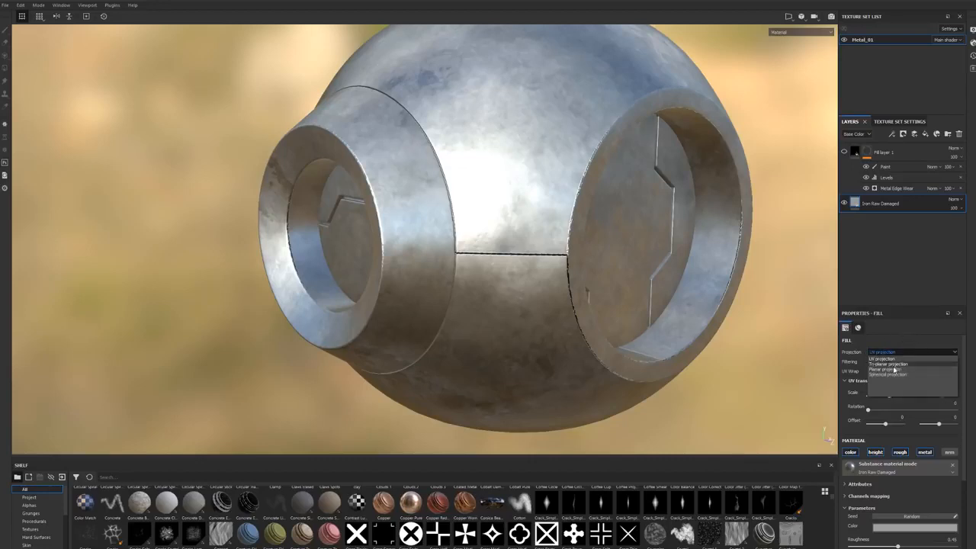
pyautogui.click(895, 369)
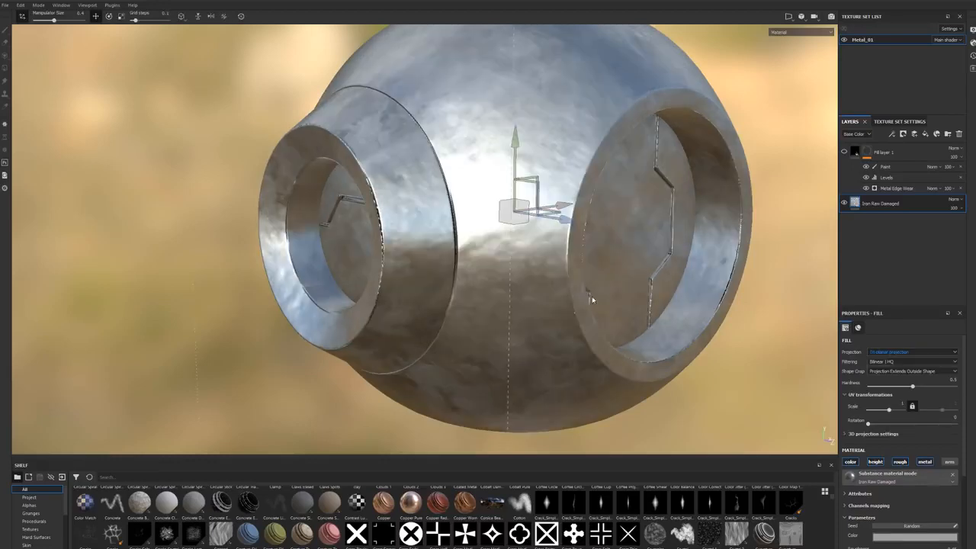
# Step: Examine the bare metal across the body, collar and openings for seams from several angles
pyautogui.keyDown('alt'); pyautogui.moveTo(594, 299); pyautogui.dragTo(601, 311); pyautogui.keyUp('alt')
pyautogui.keyDown('alt'); pyautogui.moveTo(601, 311); pyautogui.dragTo(458, 294, button='right'); pyautogui.keyUp('alt')
pyautogui.keyDown('alt'); pyautogui.moveTo(443, 290); pyautogui.dragTo(490, 316); pyautogui.keyUp('alt')
pyautogui.keyDown('alt'); pyautogui.moveTo(505, 297); pyautogui.dragTo(470, 311, button='middle'); pyautogui.keyUp('alt')
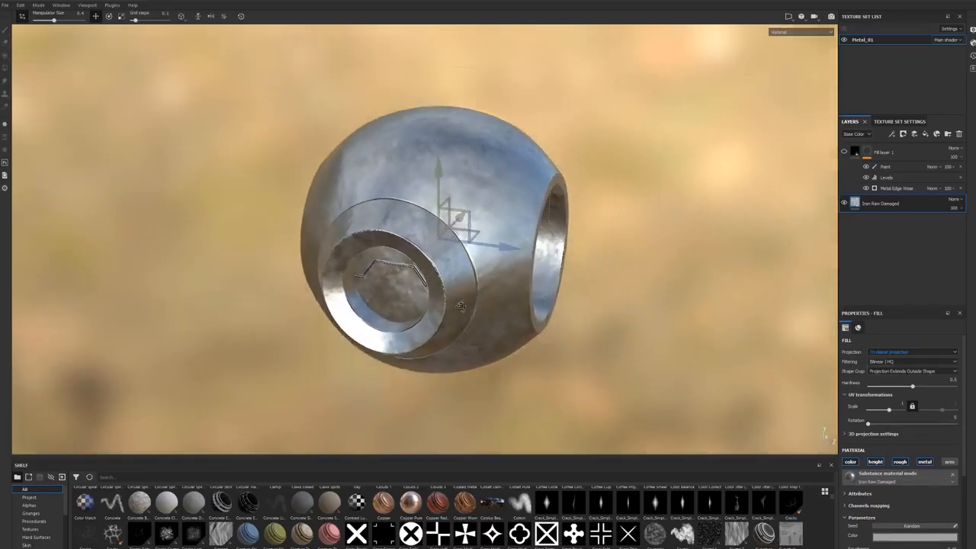
pyautogui.keyDown('alt'); pyautogui.moveTo(470, 311); pyautogui.dragTo(448, 304); pyautogui.keyUp('alt')
pyautogui.keyDown('alt'); pyautogui.moveTo(471, 273); pyautogui.dragTo(505, 275, button='right'); pyautogui.keyUp('alt')
pyautogui.keyDown('alt'); pyautogui.moveTo(506, 274); pyautogui.dragTo(430, 275); pyautogui.keyUp('alt')
pyautogui.keyDown('alt'); pyautogui.moveTo(501, 300); pyautogui.dragTo(478, 179); pyautogui.keyUp('alt')
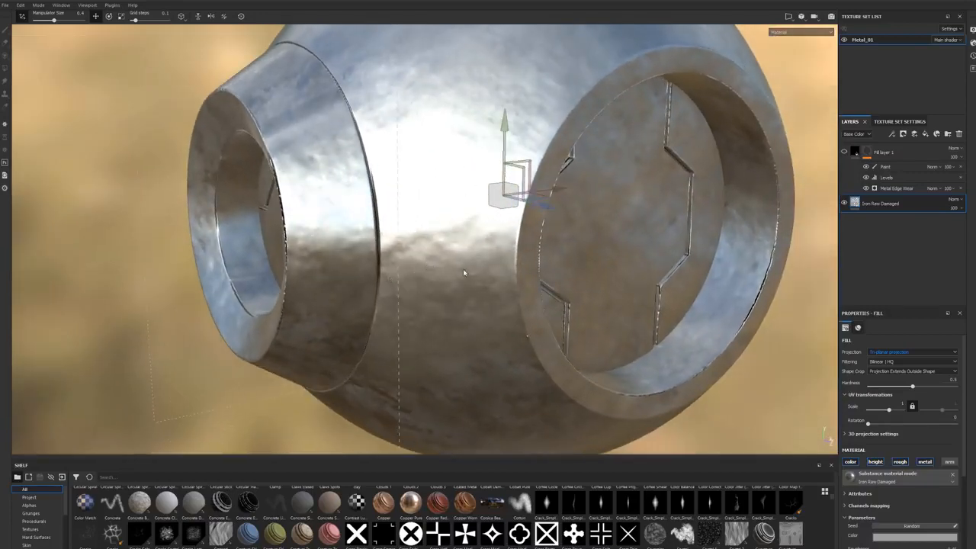
pyautogui.keyDown('alt'); pyautogui.moveTo(546, 261); pyautogui.dragTo(358, 291, button='right'); pyautogui.keyUp('alt')
pyautogui.keyDown('alt'); pyautogui.moveTo(389, 291); pyautogui.dragTo(331, 322); pyautogui.keyUp('alt')
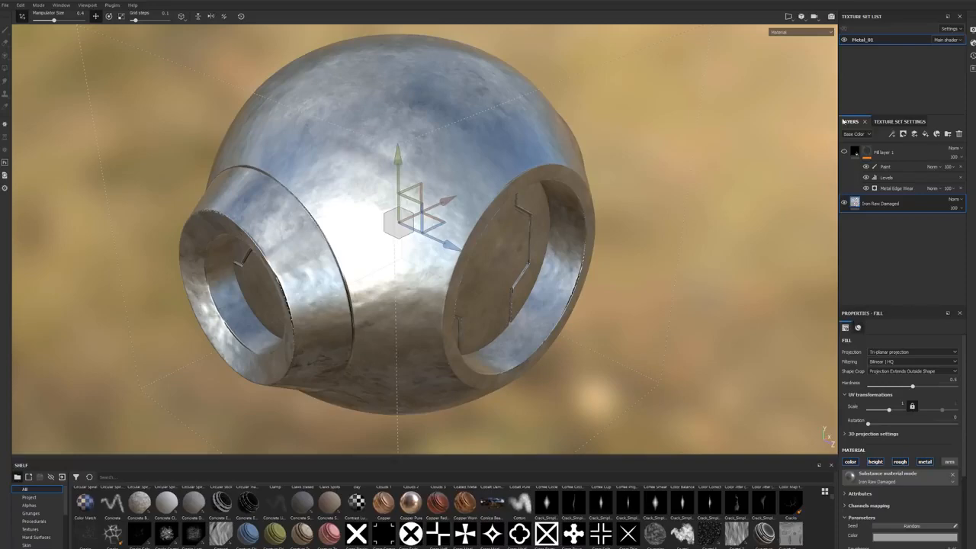
# Step: Show Fill layer 1 again and check the worn yellow paint over the metal
pyautogui.click(843, 152)
pyautogui.keyDown('alt'); pyautogui.moveTo(576, 299); pyautogui.dragTo(626, 186); pyautogui.keyUp('alt')
pyautogui.keyDown('alt'); pyautogui.moveTo(557, 215); pyautogui.dragTo(536, 221); pyautogui.keyUp('alt')
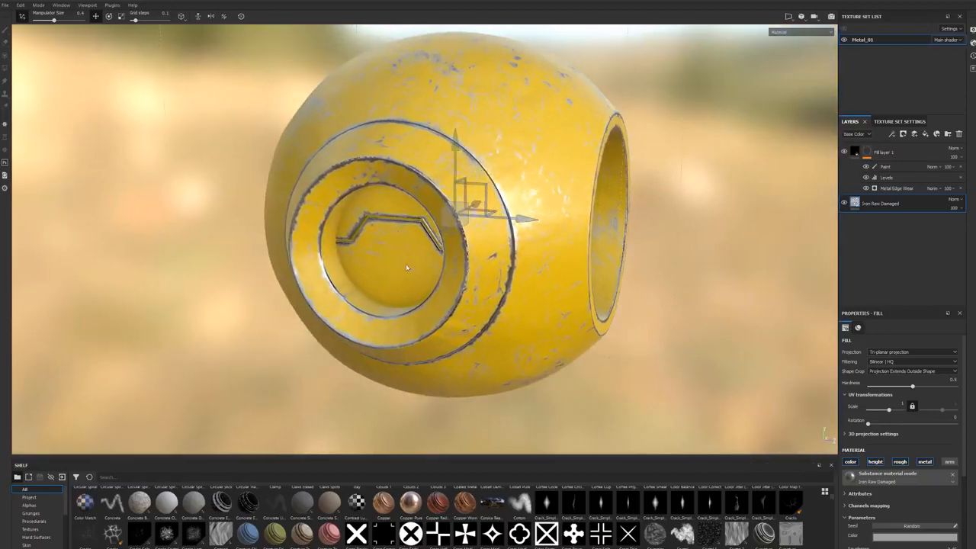
pyautogui.keyDown('alt'); pyautogui.moveTo(521, 261); pyautogui.dragTo(568, 280); pyautogui.keyUp('alt')
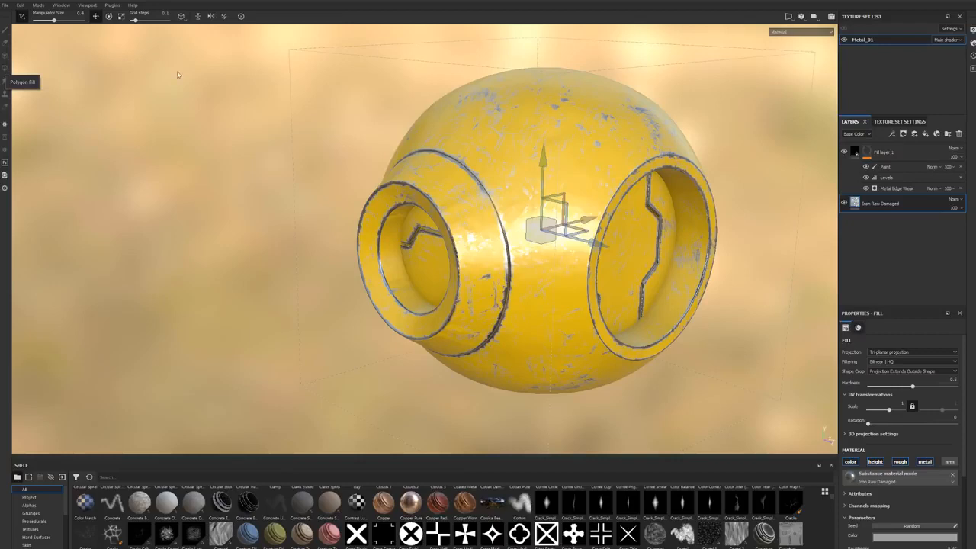
# Step: Group Fill layer 1 and Iron Raw Damaged into a folder named Yellow Paint and collapse it
pyautogui.click(885, 153)
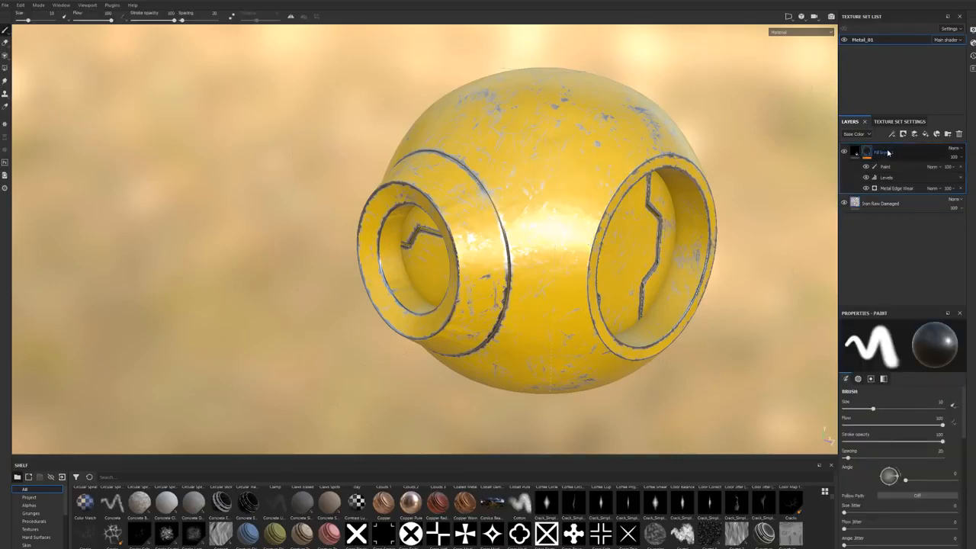
pyautogui.keyDown('ctrl'); pyautogui.click(891, 205); pyautogui.keyUp('ctrl')
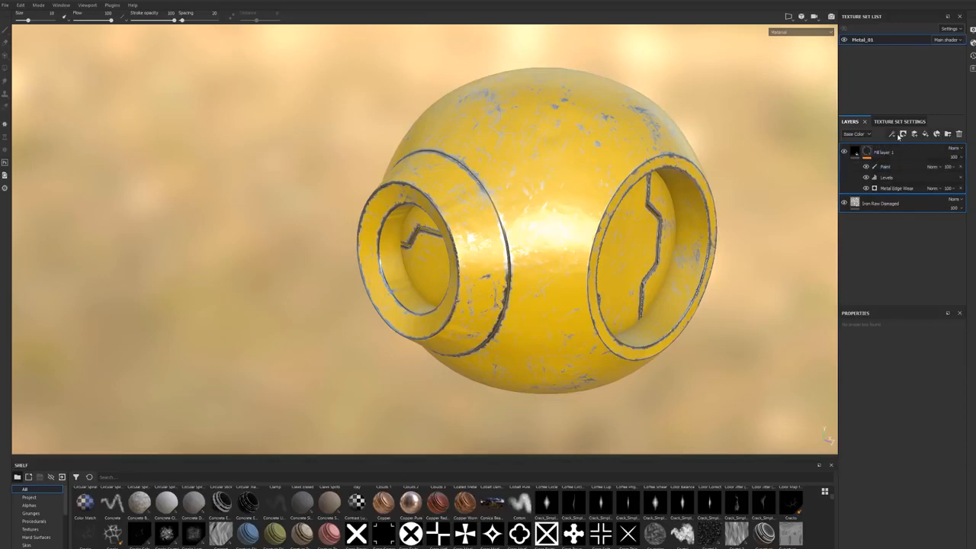
pyautogui.rightClick(916, 158)
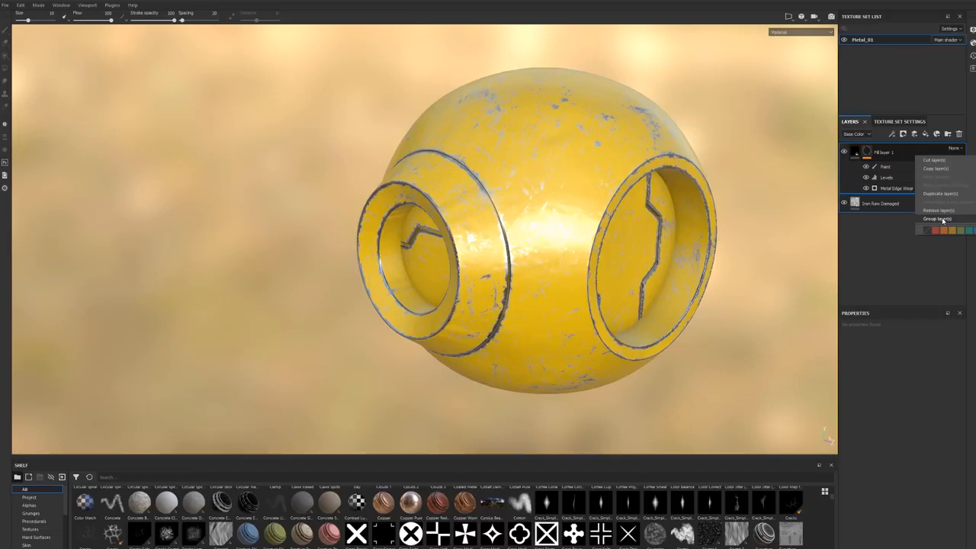
pyautogui.click(943, 219)
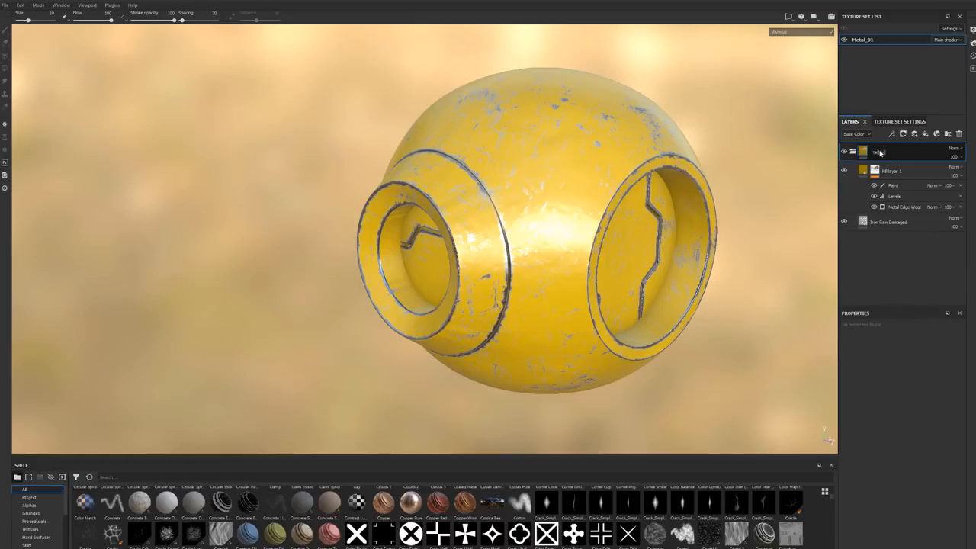
pyautogui.press('Return')
pyautogui.click(854, 152)
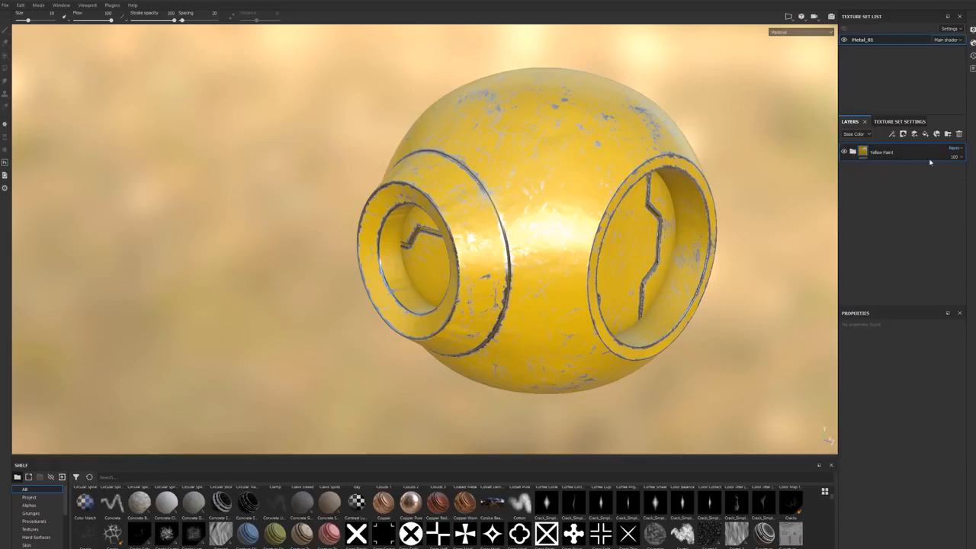
# Step: Hide the Yellow Paint folder, search the shelf materials for "metal" and apply Steel Rust and Wear to the model
pyautogui.click(843, 151)
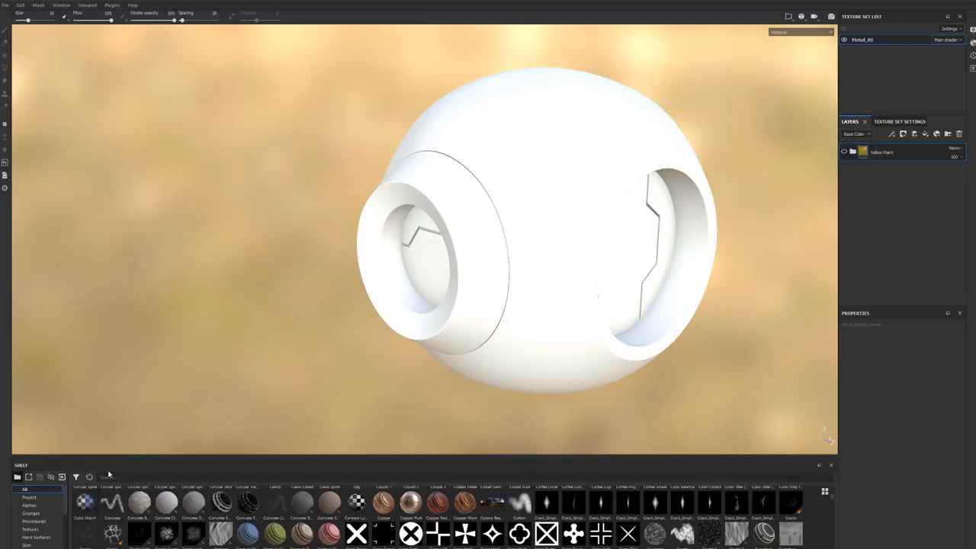
pyautogui.scroll(-3, 38, 526)
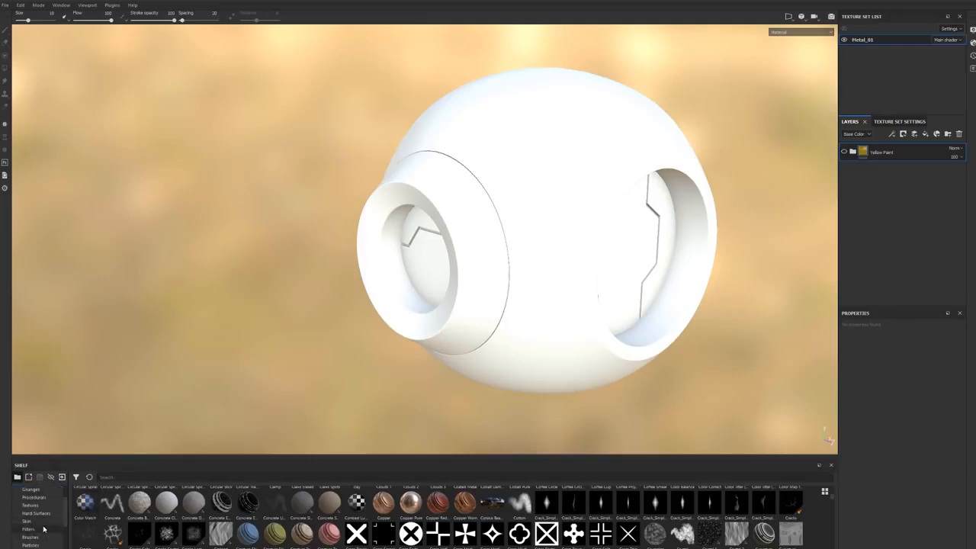
pyautogui.click(32, 536)
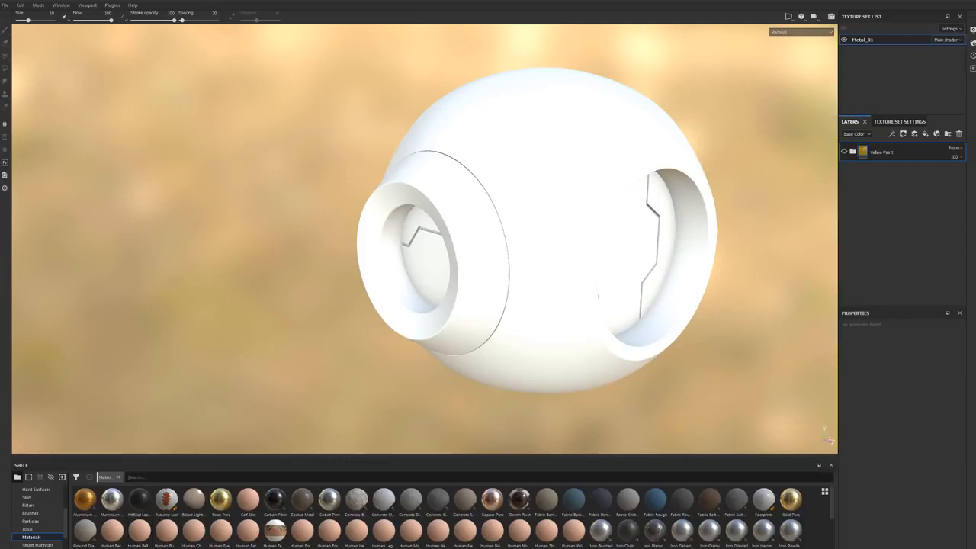
pyautogui.write('metal')
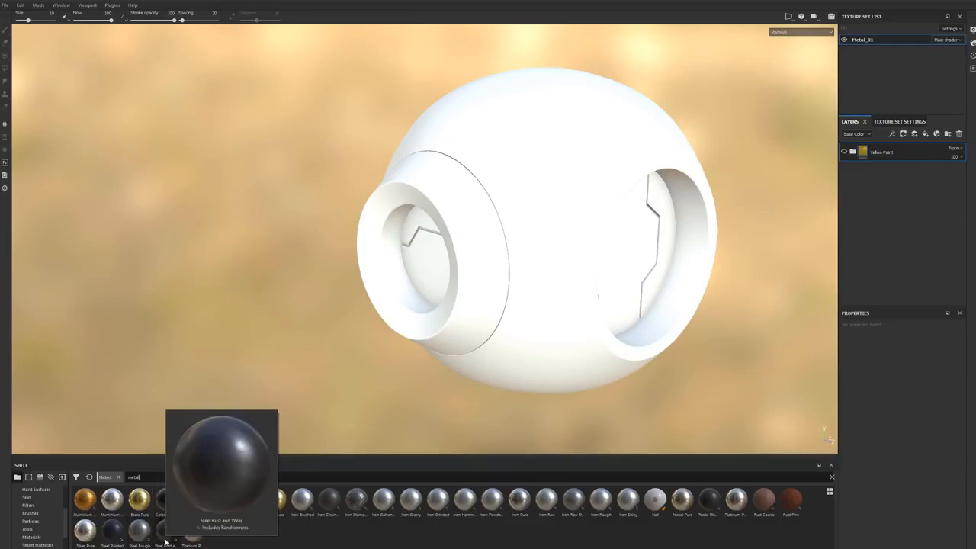
pyautogui.moveTo(166, 540); pyautogui.dragTo(396, 253)
pyautogui.moveTo(564, 320)
pyautogui.keyDown('alt'); pyautogui.mouseDown()
pyautogui.moveTo(423, 319)
pyautogui.moveTo(562, 325)
pyautogui.mouseUp(); pyautogui.keyUp('alt')
# Step: Move the Yellow Paint folder above the Steel Rust and Wear layer and show it again
pyautogui.click(879, 172)
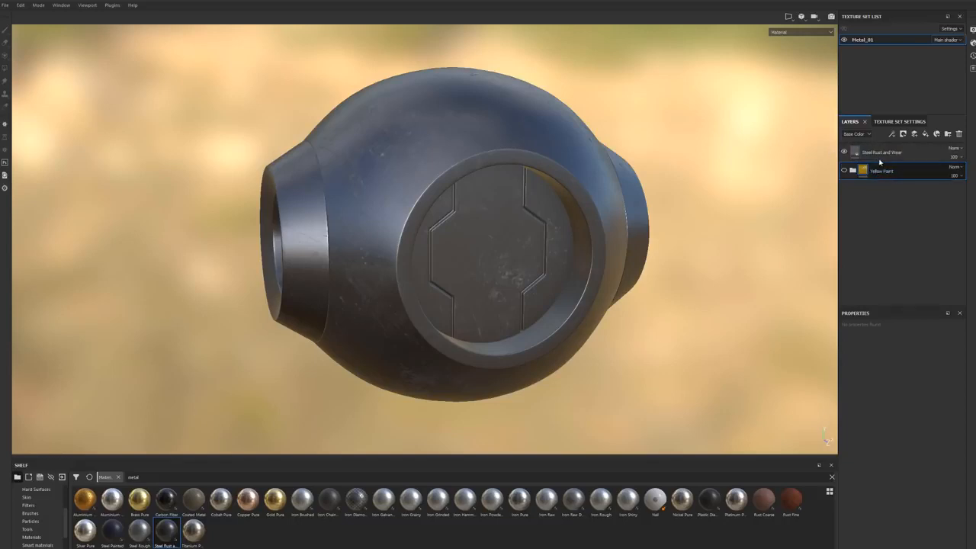
pyautogui.moveTo(882, 174); pyautogui.dragTo(882, 151)
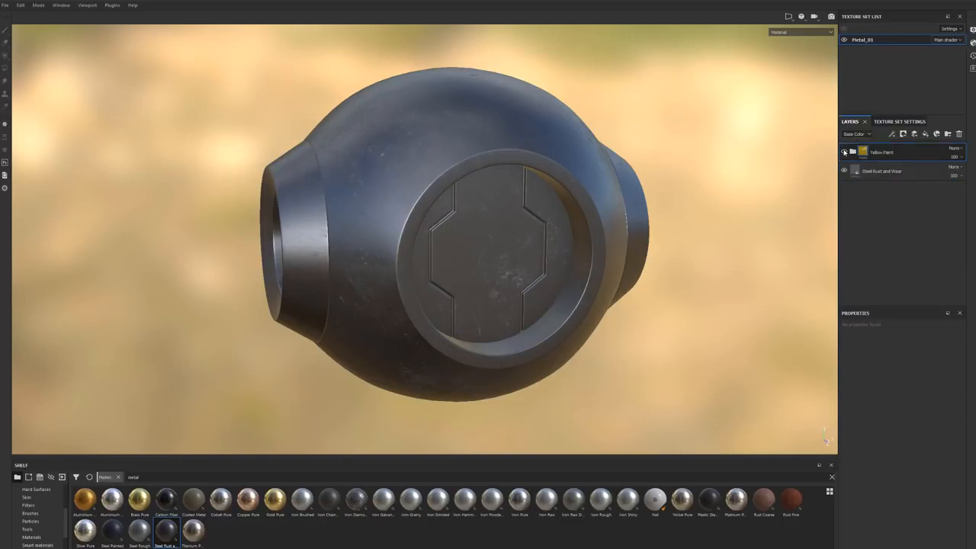
pyautogui.keyDown('alt'); pyautogui.moveTo(486, 260); pyautogui.dragTo(531, 282); pyautogui.keyUp('alt')
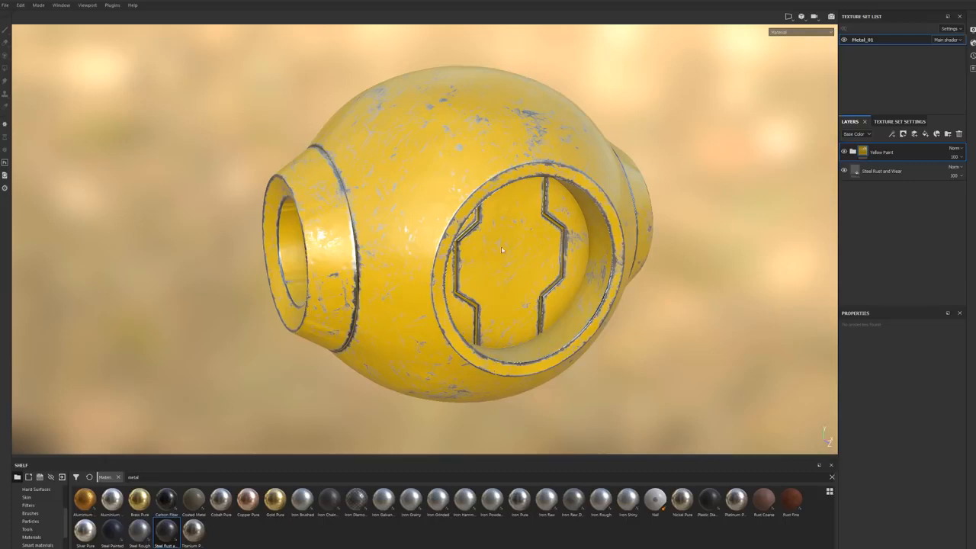
pyautogui.keyDown('alt'); pyautogui.moveTo(555, 286); pyautogui.dragTo(524, 298); pyautogui.keyUp('alt')
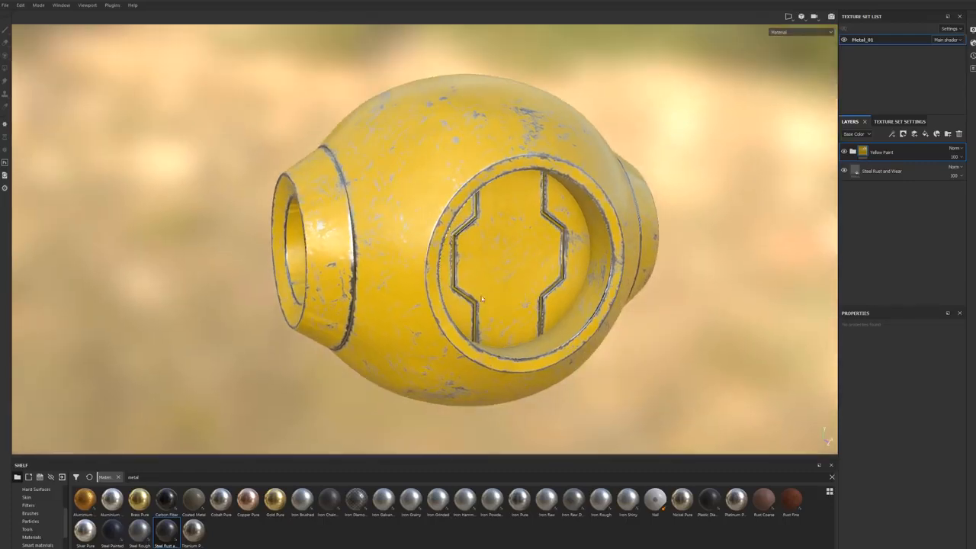
# Step: Add a white mask to the Yellow Paint folder and set Polygon Fill to black (color 0)
pyautogui.rightClick(916, 153)
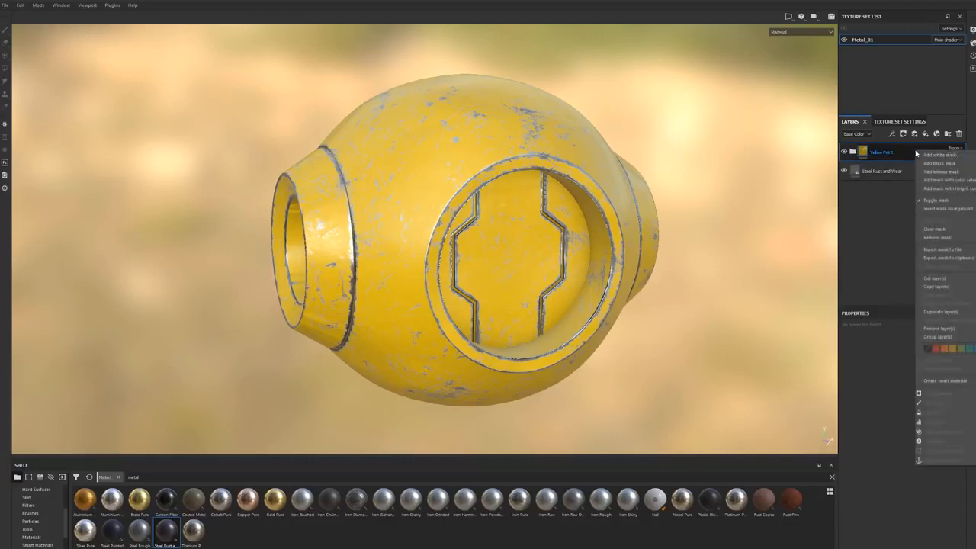
pyautogui.click(927, 156)
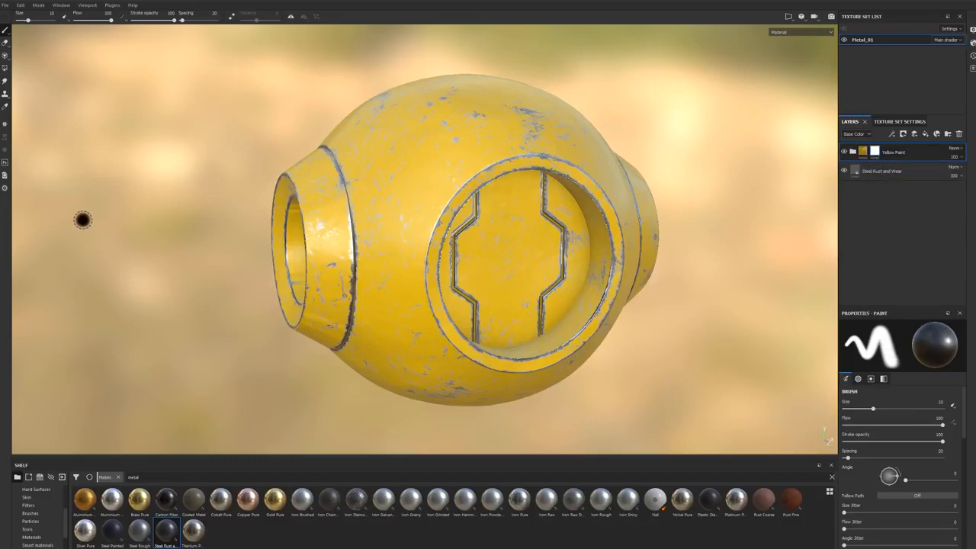
pyautogui.click(4, 68)
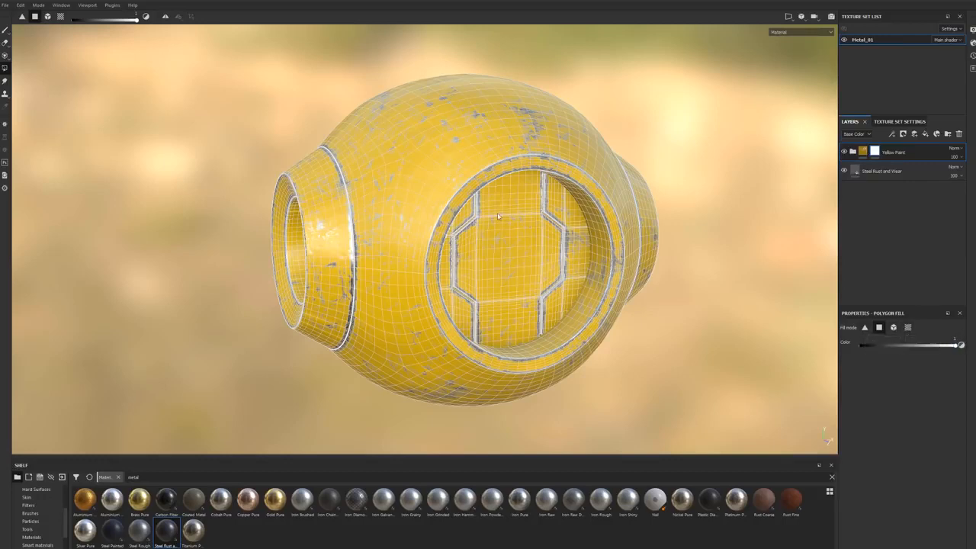
pyautogui.keyDown('alt'); pyautogui.moveTo(398, 263); pyautogui.dragTo(519, 227); pyautogui.keyUp('alt')
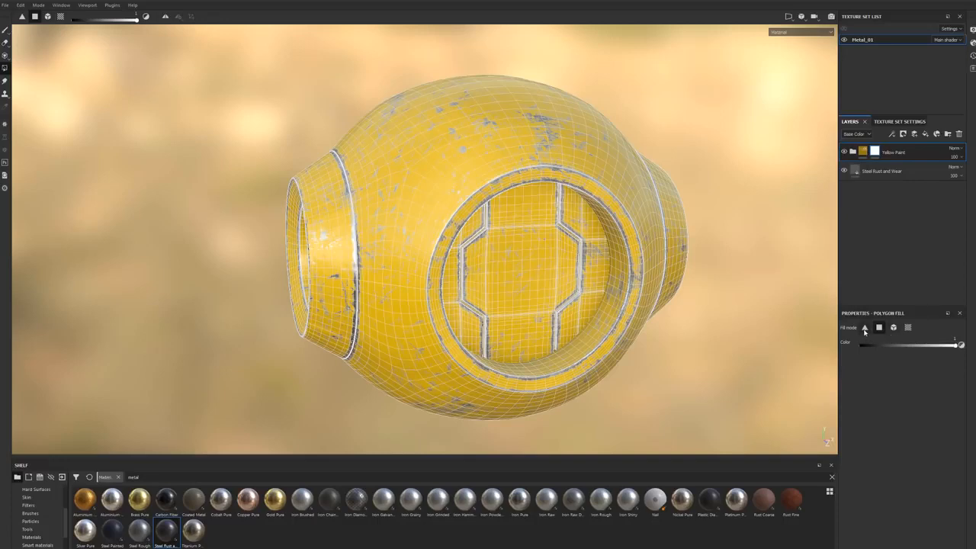
pyautogui.click(897, 349)
pyautogui.click(958, 345)
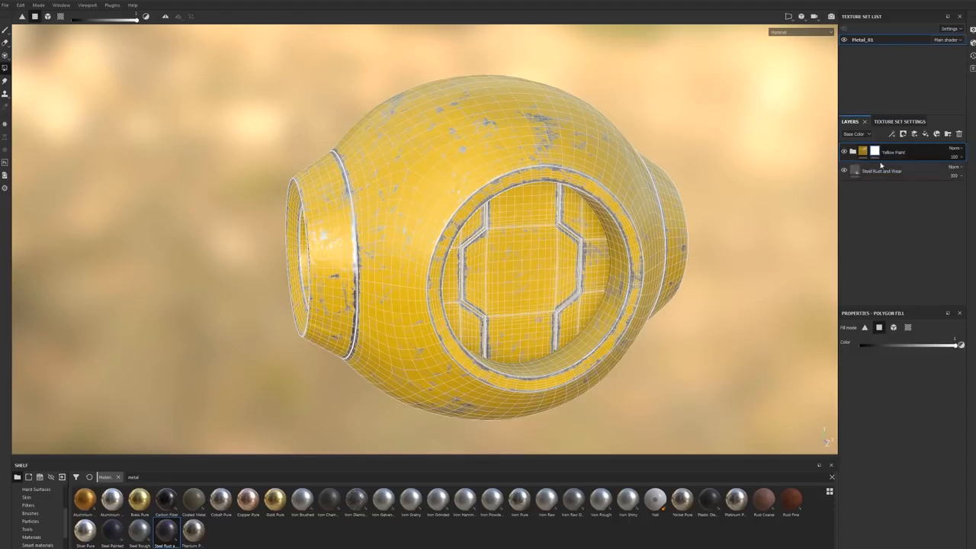
pyautogui.moveTo(952, 347); pyautogui.dragTo(841, 348)
# Step: Mask out two adjoining faces at the centre of the round opening's inner panel using triangle fill
pyautogui.click(865, 327)
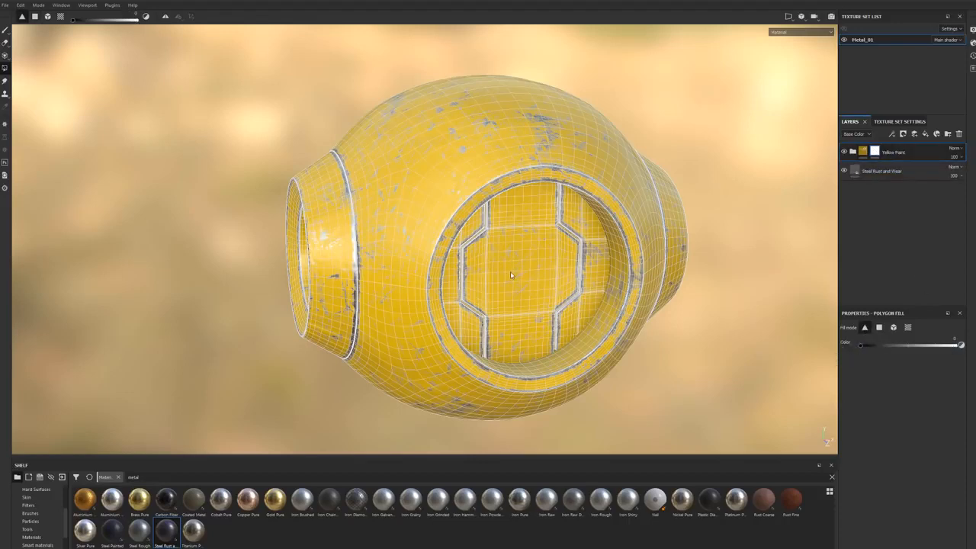
pyautogui.scroll(10, 506, 269)
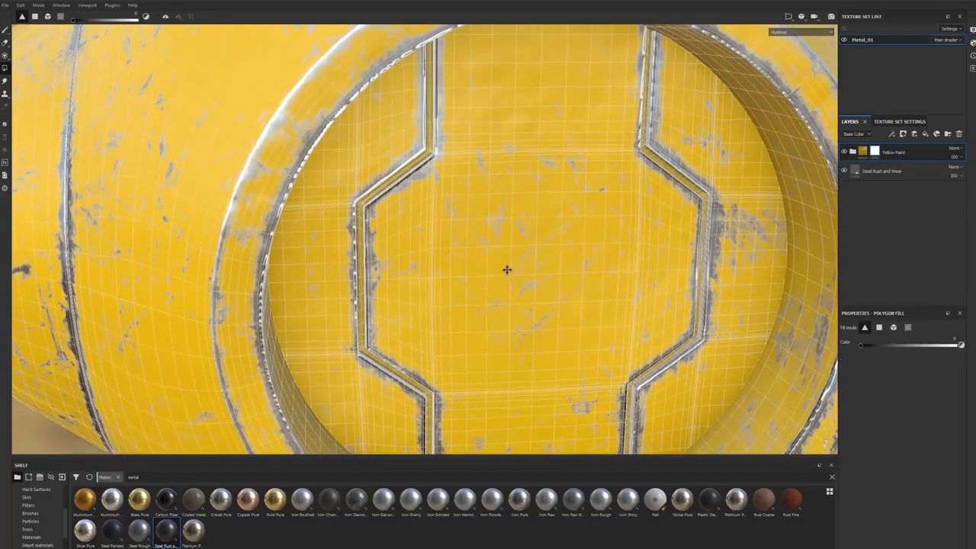
pyautogui.keyDown('alt'); pyautogui.moveTo(507, 270); pyautogui.dragTo(479, 253); pyautogui.keyUp('alt')
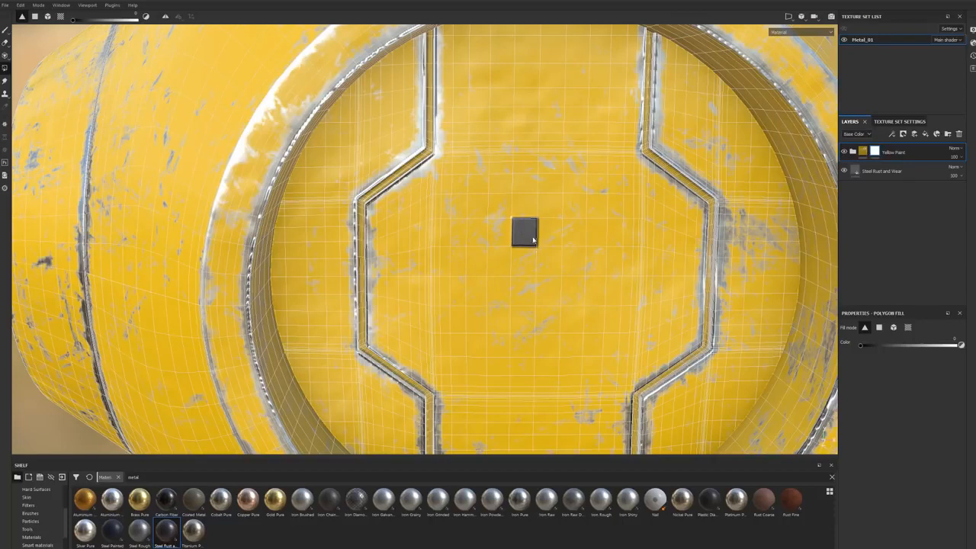
pyautogui.click(519, 214)
pyautogui.click(532, 212)
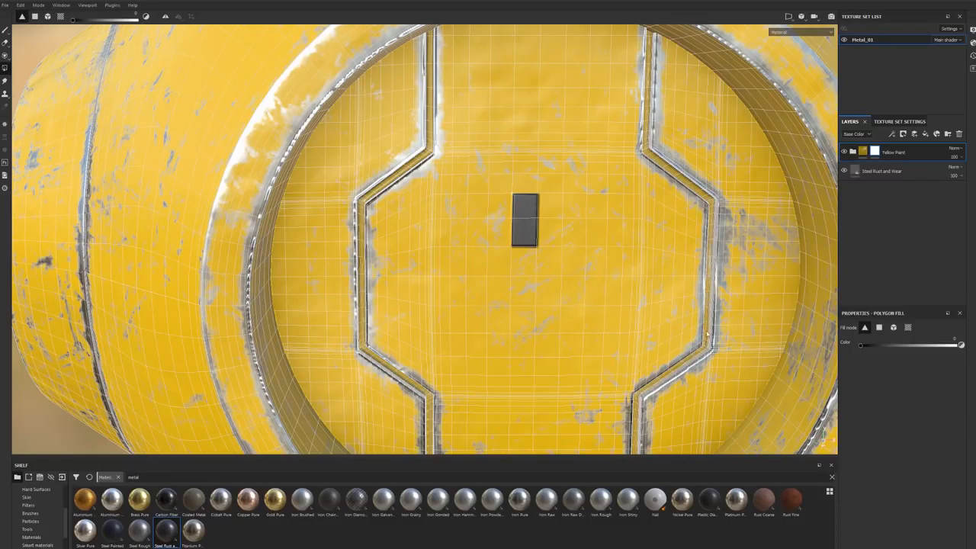
# Step: Switch to quad fill and mask out four more faces beside them, forming a small rectangle on the inner panel
pyautogui.click(879, 327)
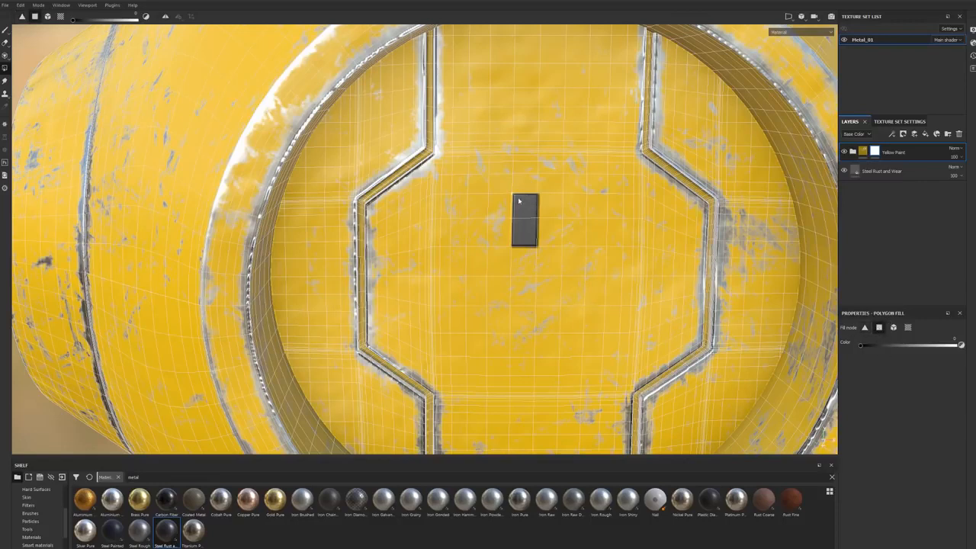
pyautogui.click(476, 206)
pyautogui.click(500, 232)
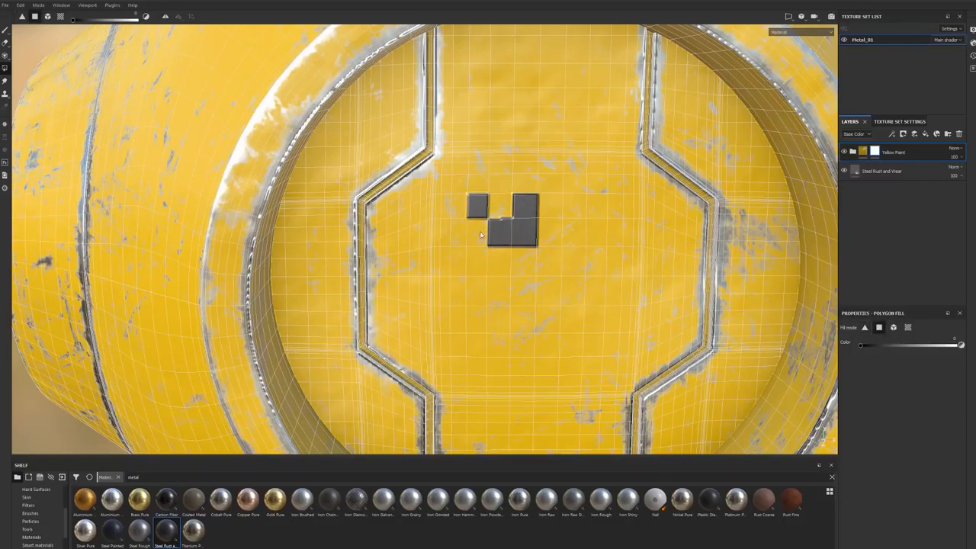
pyautogui.click(477, 233)
pyautogui.click(501, 209)
pyautogui.keyDown('alt'); pyautogui.moveTo(500, 210); pyautogui.dragTo(449, 271); pyautogui.keyUp('alt')
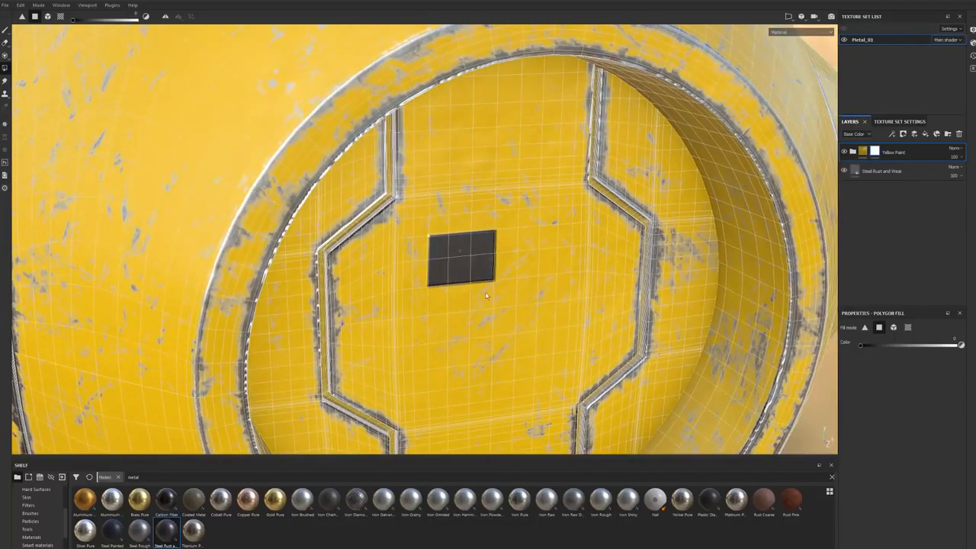
pyautogui.moveTo(460, 292)
pyautogui.keyDown('alt'); pyautogui.mouseDown()
pyautogui.moveTo(414, 282)
pyautogui.moveTo(692, 286)
pyautogui.mouseUp(); pyautogui.keyUp('alt')
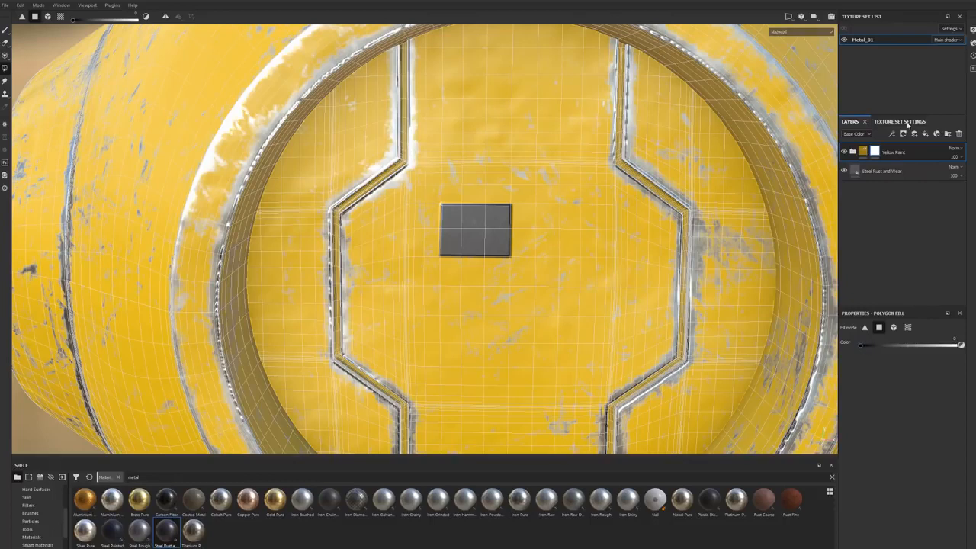
# Step: Use mesh fill to mask the yellow paint off the whole recessed panel inside the large opening
pyautogui.click(893, 328)
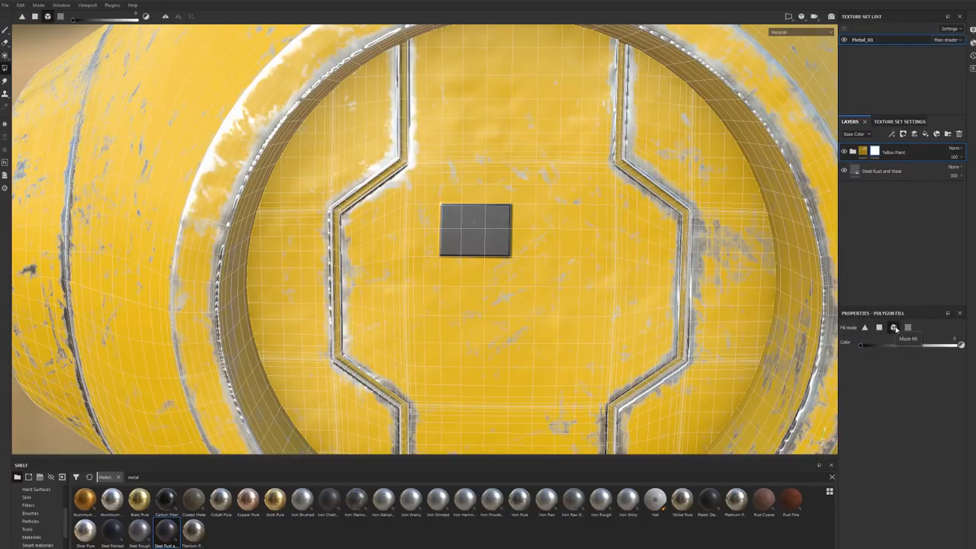
pyautogui.keyDown('alt'); pyautogui.moveTo(564, 267); pyautogui.dragTo(478, 297); pyautogui.keyUp('alt')
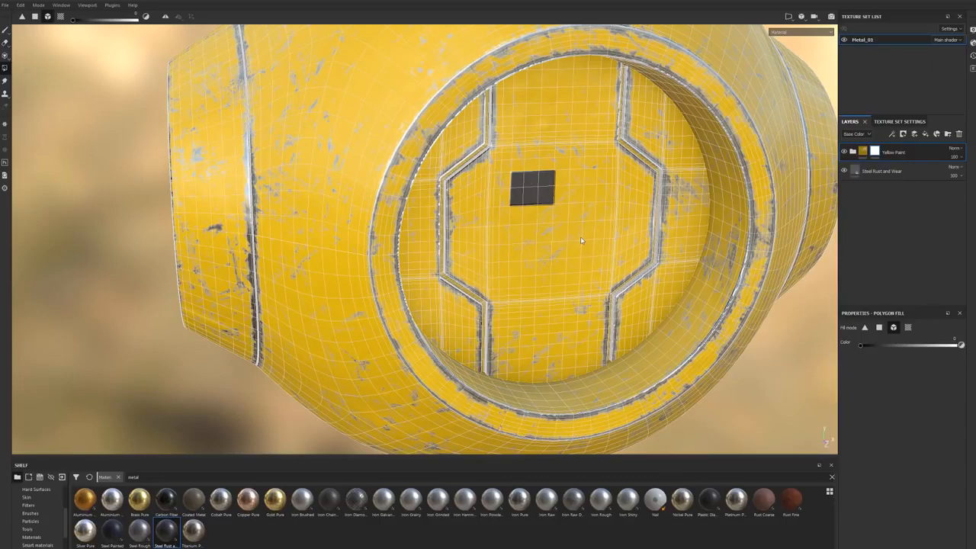
pyautogui.click(579, 208)
pyautogui.scroll(-5, 559, 245)
pyautogui.keyDown('alt'); pyautogui.moveTo(558, 245); pyautogui.dragTo(474, 243); pyautogui.keyUp('alt')
pyautogui.click(398, 250)
pyautogui.keyDown('alt'); pyautogui.moveTo(398, 250); pyautogui.dragTo(427, 236); pyautogui.keyUp('alt')
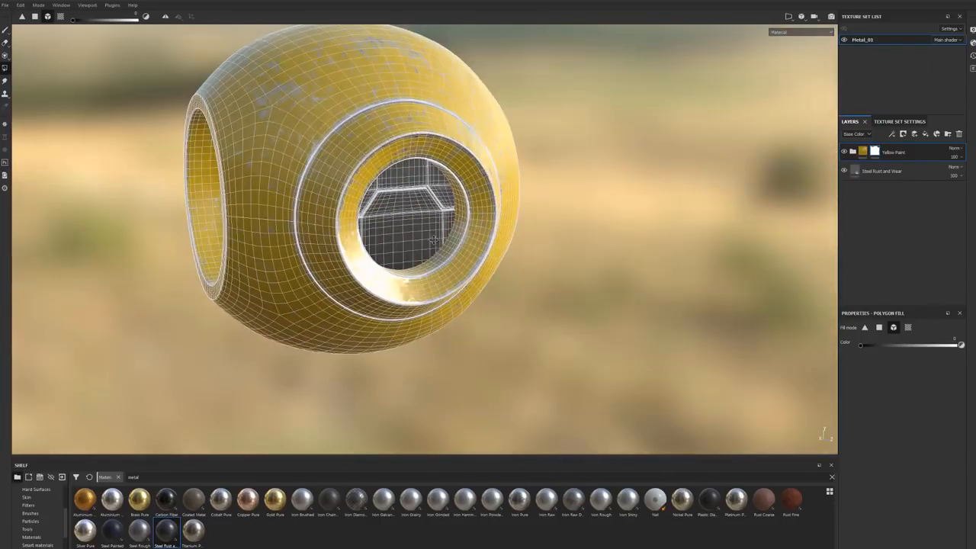
# Step: Examine the masked and painted panels through the openings from several angles around the model
pyautogui.keyDown('alt'); pyautogui.moveTo(426, 235); pyautogui.dragTo(563, 269, button='middle'); pyautogui.keyUp('alt')
pyautogui.keyDown('alt'); pyautogui.moveTo(564, 268); pyautogui.dragTo(634, 254); pyautogui.keyUp('alt')
pyautogui.keyDown('shift'); pyautogui.moveTo(633, 254); pyautogui.dragTo(540, 257, button='right'); pyautogui.keyUp('shift')
pyautogui.keyDown('alt'); pyautogui.moveTo(455, 282); pyautogui.dragTo(452, 296); pyautogui.keyUp('alt')
pyautogui.keyDown('alt'); pyautogui.moveTo(451, 295); pyautogui.dragTo(465, 294, button='middle'); pyautogui.keyUp('alt')
pyautogui.keyDown('alt'); pyautogui.moveTo(465, 294); pyautogui.dragTo(577, 270); pyautogui.keyUp('alt')
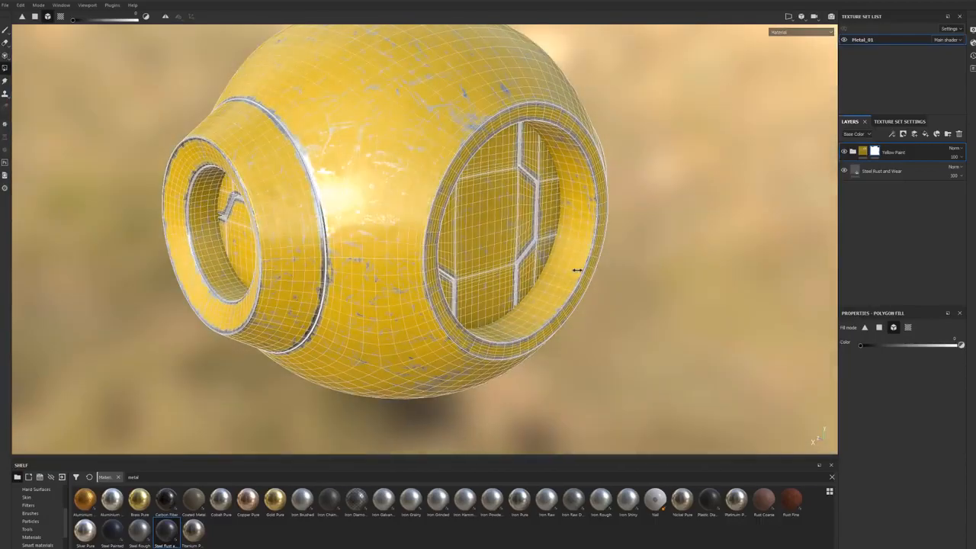
pyautogui.keyDown('shift'); pyautogui.moveTo(577, 270); pyautogui.dragTo(580, 273, button='right'); pyautogui.keyUp('shift')
pyautogui.scroll(-4, 588, 289)
pyautogui.keyDown('alt'); pyautogui.moveTo(590, 291); pyautogui.dragTo(534, 283); pyautogui.keyUp('alt')
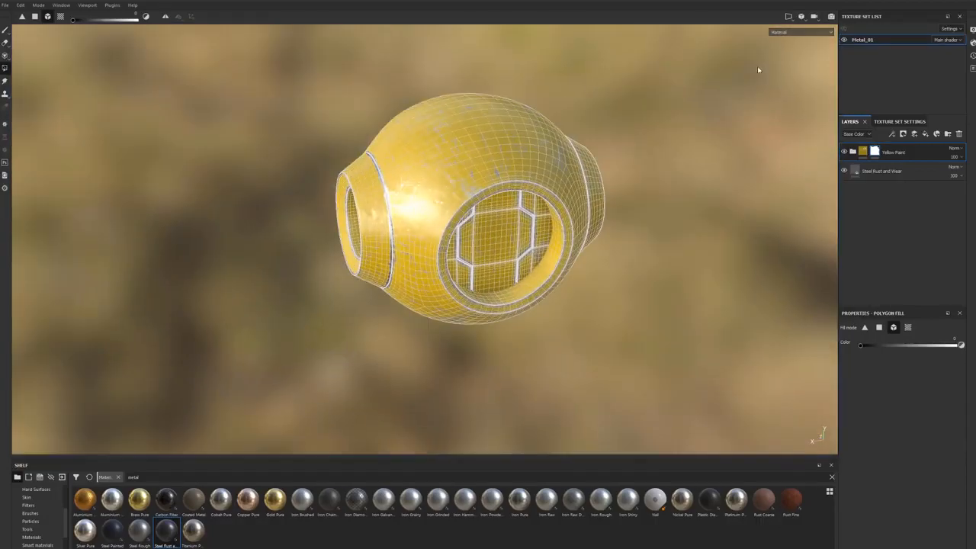
# Step: Split the viewport into side-by-side 3D and 2D views to show the model's UV layout
pyautogui.click(800, 21)
pyautogui.click(789, 17)
pyautogui.click(796, 30)
pyautogui.scroll(3, 660, 223)
pyautogui.scroll(-5, 658, 221)
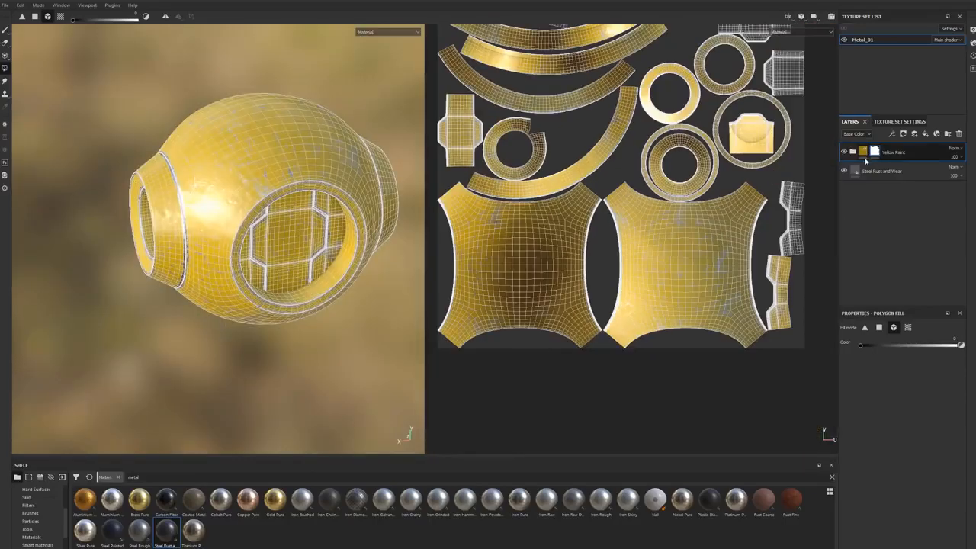
# Step: Use UV chunk fill to mask the yellow paint off one of the remaining inner panel's side UV islands
pyautogui.click(907, 328)
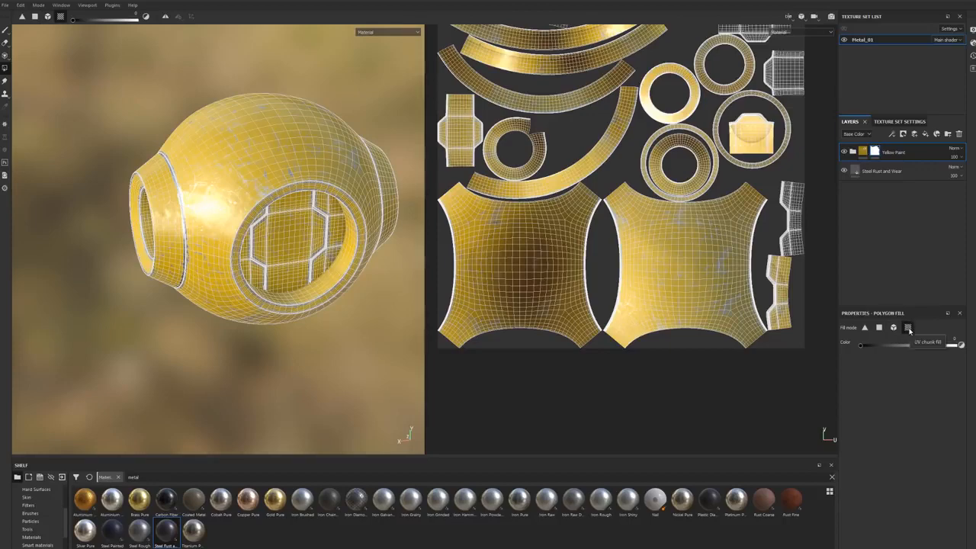
pyautogui.keyDown('alt'); pyautogui.moveTo(189, 236); pyautogui.dragTo(141, 231); pyautogui.keyUp('alt')
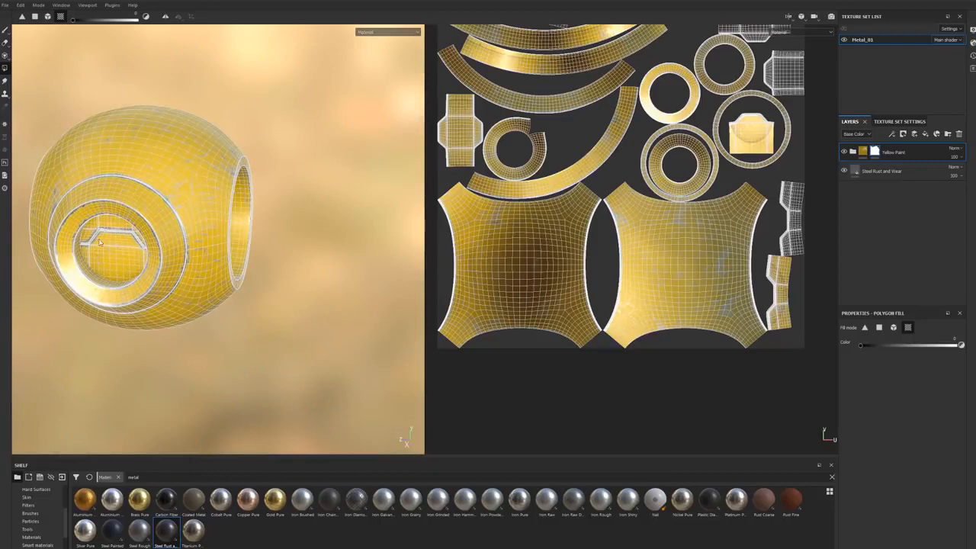
pyautogui.keyDown('alt'); pyautogui.moveTo(771, 185); pyautogui.dragTo(719, 254, button='middle'); pyautogui.keyUp('alt')
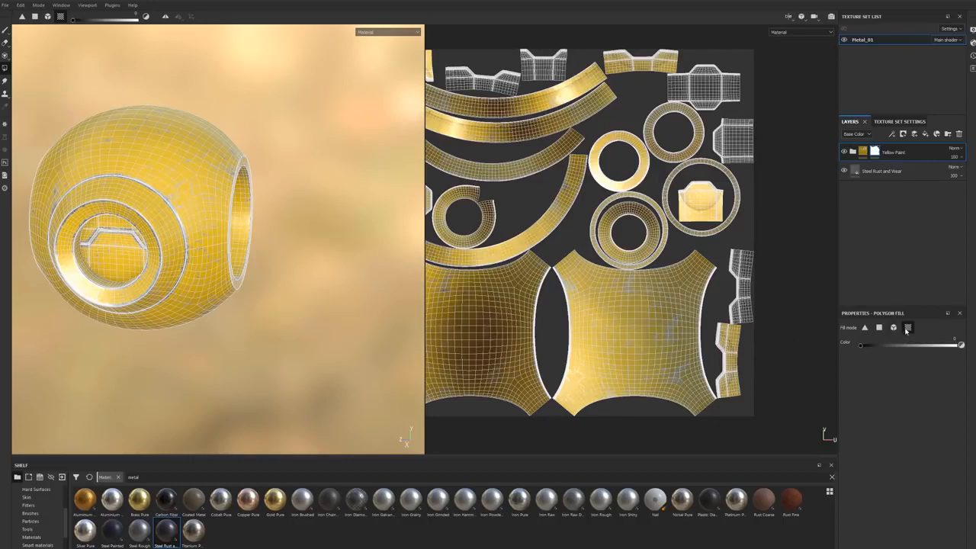
pyautogui.moveTo(251, 272)
pyautogui.keyDown('alt'); pyautogui.mouseDown()
pyautogui.moveTo(239, 285)
pyautogui.moveTo(211, 275)
pyautogui.moveTo(239, 272)
pyautogui.mouseUp(); pyautogui.keyUp('alt')
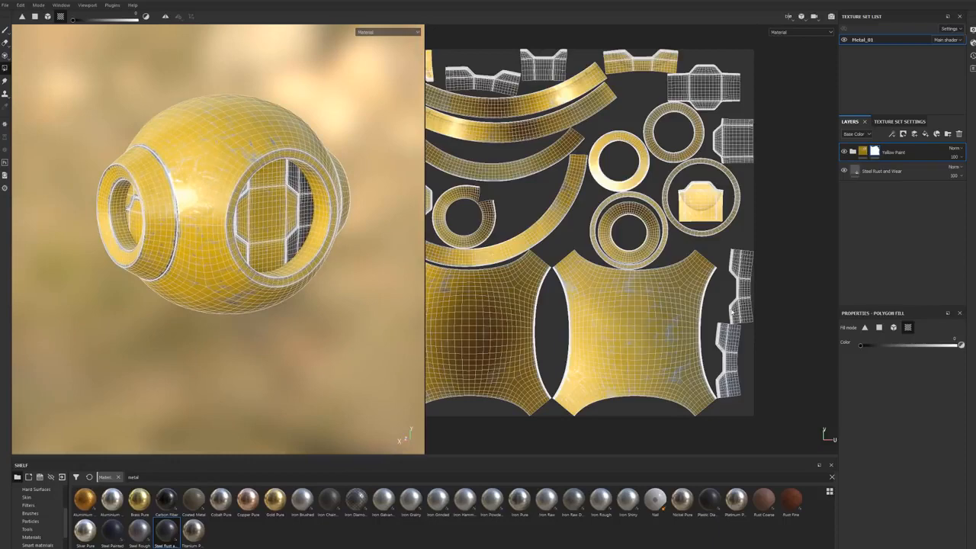
# Step: Use UV chunk fill to mask the yellow paint off the remaining inner panel UV islands
pyautogui.moveTo(713, 249)
pyautogui.keyDown('alt'); pyautogui.mouseDown()
pyautogui.moveTo(702, 221)
pyautogui.moveTo(677, 207)
pyautogui.moveTo(703, 240)
pyautogui.mouseUp(); pyautogui.keyUp('alt')
pyautogui.keyDown('alt'); pyautogui.moveTo(577, 79); pyautogui.dragTo(632, 76, button='middle'); pyautogui.keyUp('alt')
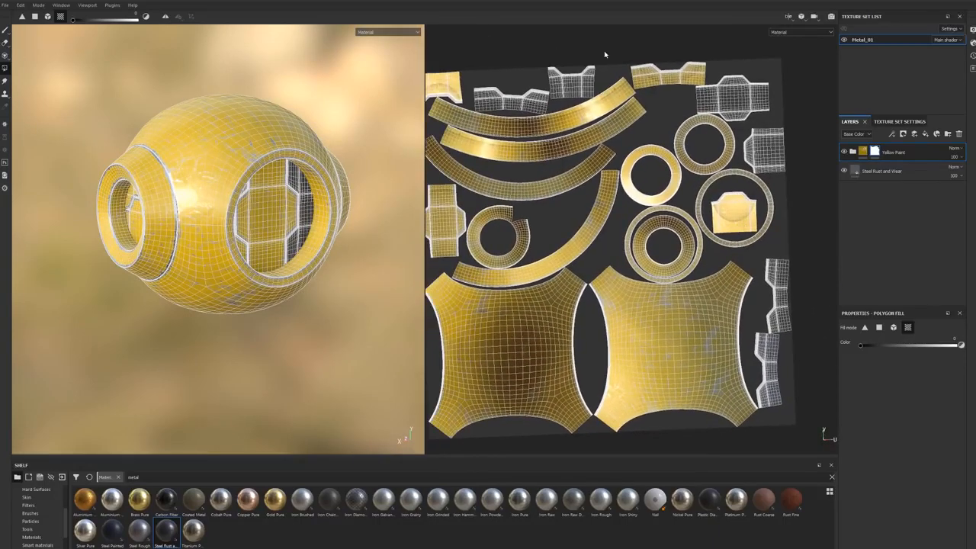
pyautogui.keyDown('alt'); pyautogui.moveTo(219, 242); pyautogui.dragTo(157, 240); pyautogui.keyUp('alt')
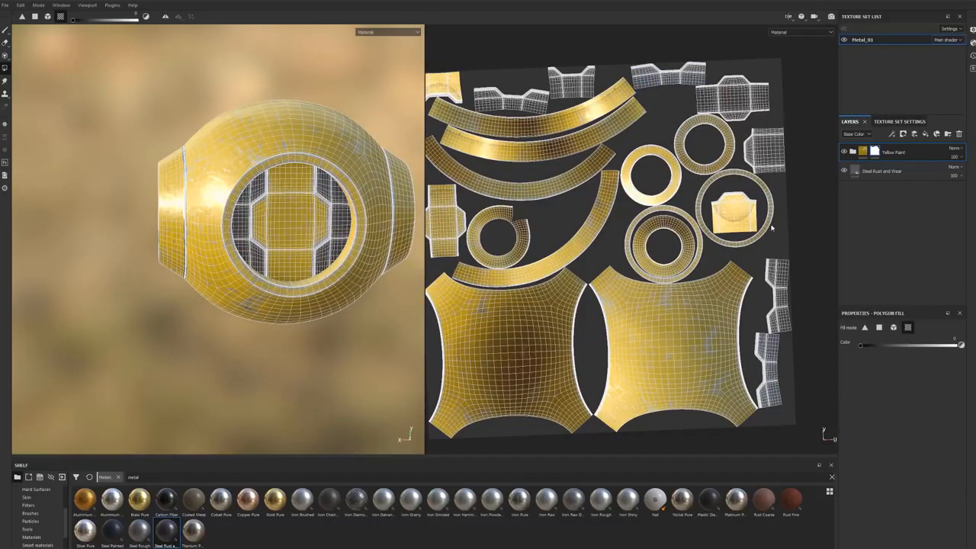
pyautogui.keyDown('alt'); pyautogui.moveTo(200, 269); pyautogui.dragTo(343, 298); pyautogui.keyUp('alt')
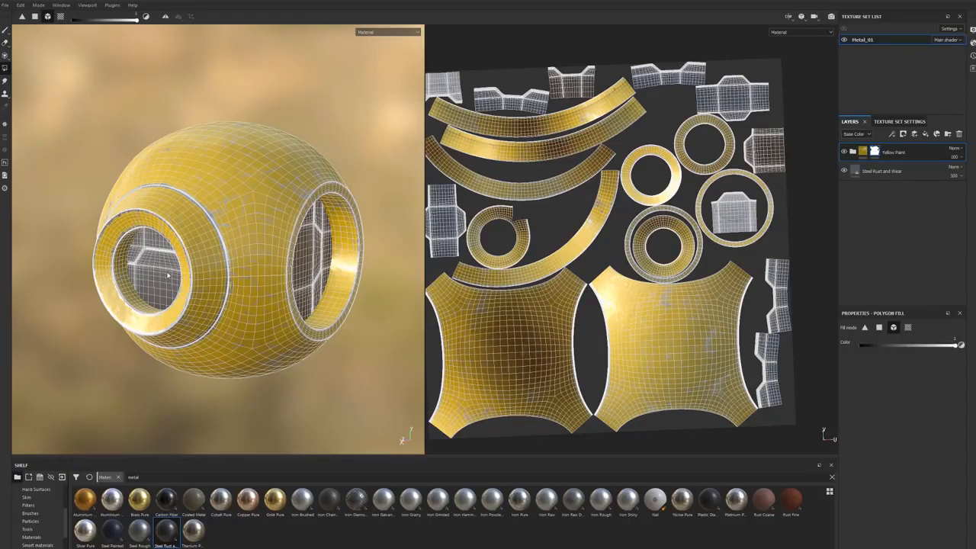
# Step: Use mesh fill with a white value to restore the yellow paint on the inner panel inside the large opening
pyautogui.keyDown('alt'); pyautogui.moveTo(366, 279); pyautogui.dragTo(310, 276); pyautogui.keyUp('alt')
pyautogui.click(310, 276)
pyautogui.keyDown('alt'); pyautogui.moveTo(347, 296); pyautogui.dragTo(279, 316, button='middle'); pyautogui.keyUp('alt')
pyautogui.keyDown('alt'); pyautogui.moveTo(279, 316); pyautogui.dragTo(292, 302); pyautogui.keyUp('alt')
pyautogui.keyDown('alt'); pyautogui.moveTo(292, 302); pyautogui.dragTo(306, 288, button='middle'); pyautogui.keyUp('alt')
pyautogui.keyDown('alt'); pyautogui.moveTo(306, 288); pyautogui.dragTo(309, 286); pyautogui.keyUp('alt')
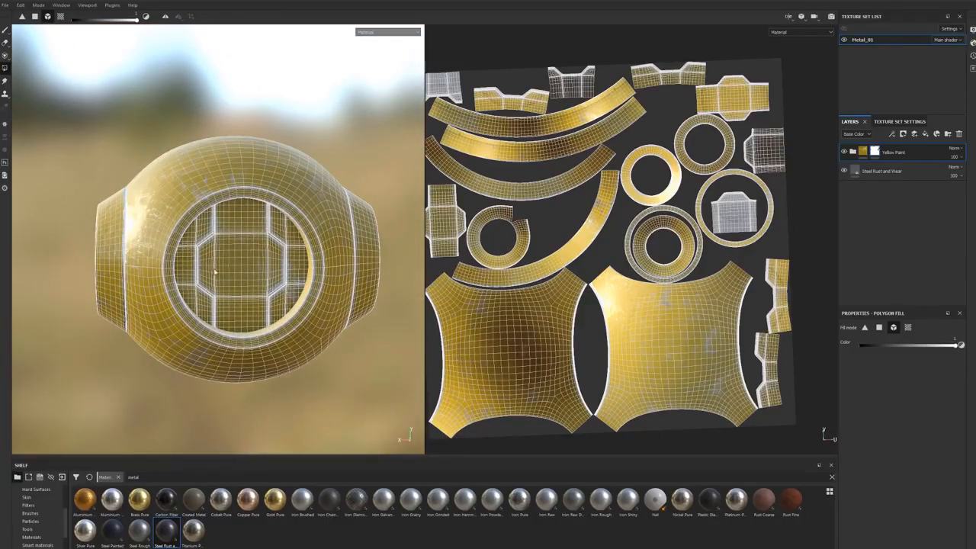
pyautogui.keyDown('alt'); pyautogui.moveTo(257, 273); pyautogui.dragTo(290, 309); pyautogui.keyUp('alt')
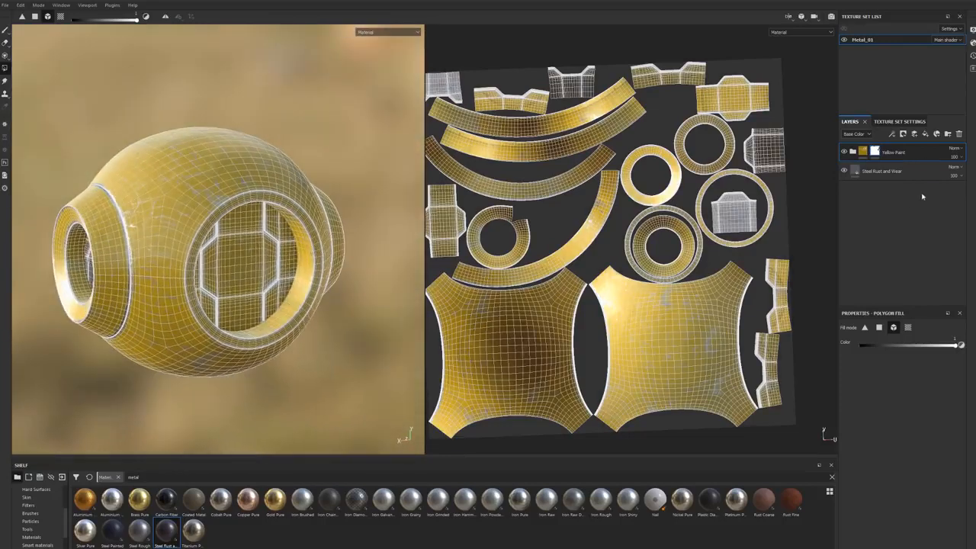
# Step: Replace the Yellow Paint folder's mask with a color selection mask
pyautogui.rightClick(874, 152)
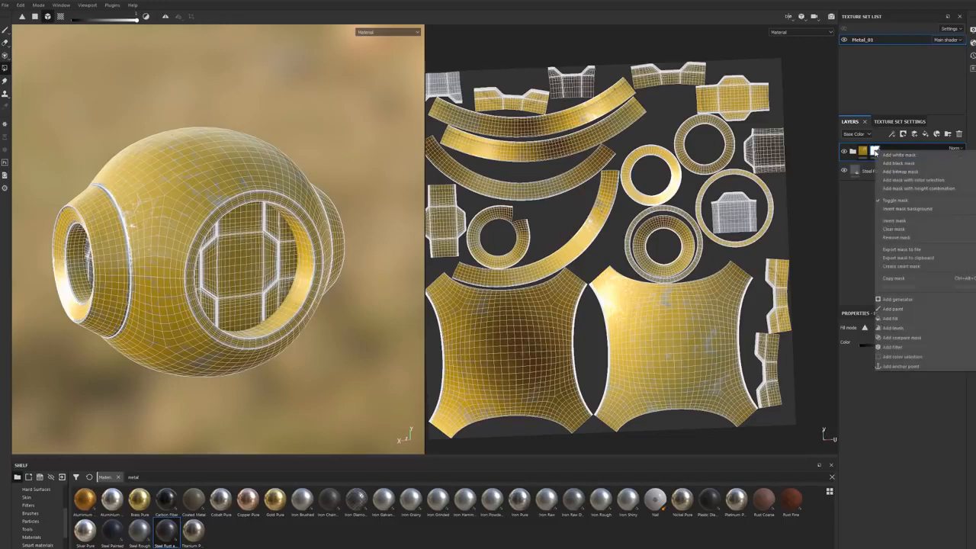
pyautogui.click(907, 182)
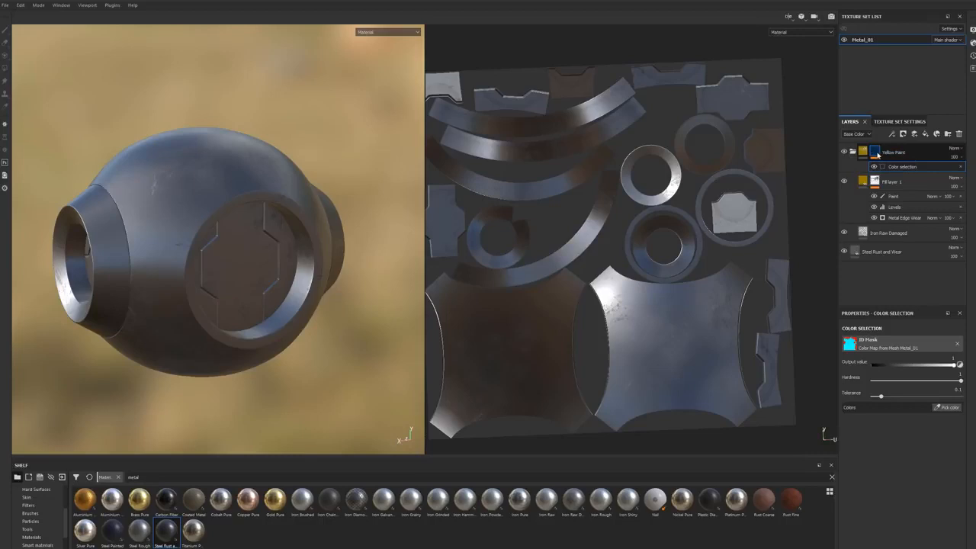
pyautogui.rightClick(877, 155)
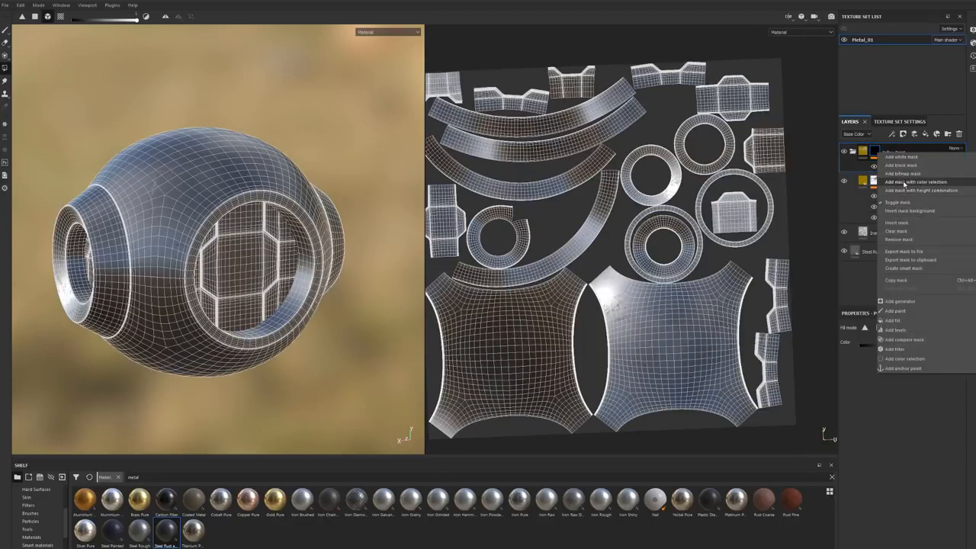
pyautogui.click(904, 182)
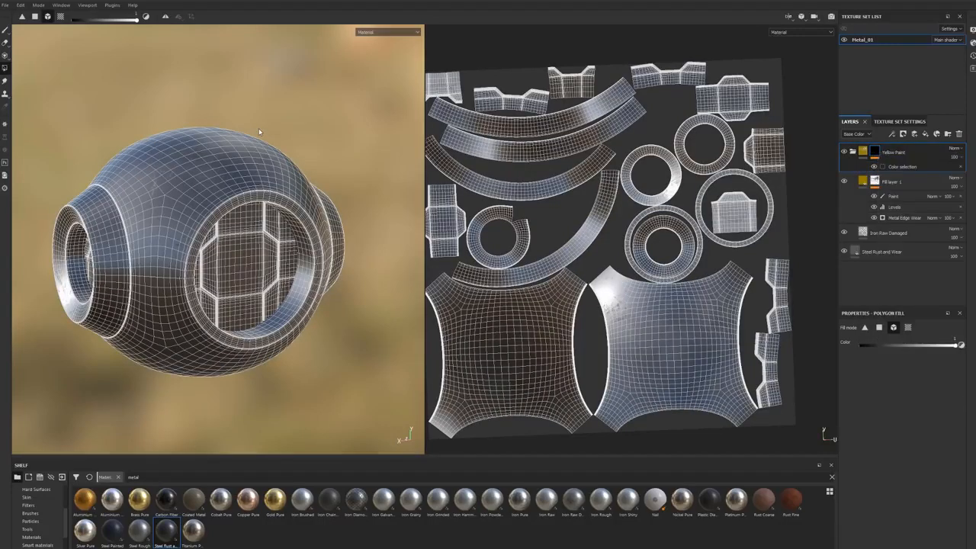
pyautogui.keyDown('alt'); pyautogui.moveTo(292, 176); pyautogui.dragTo(298, 176); pyautogui.keyUp('alt')
pyautogui.keyDown('alt'); pyautogui.moveTo(352, 261); pyautogui.dragTo(351, 242, button='middle'); pyautogui.keyUp('alt')
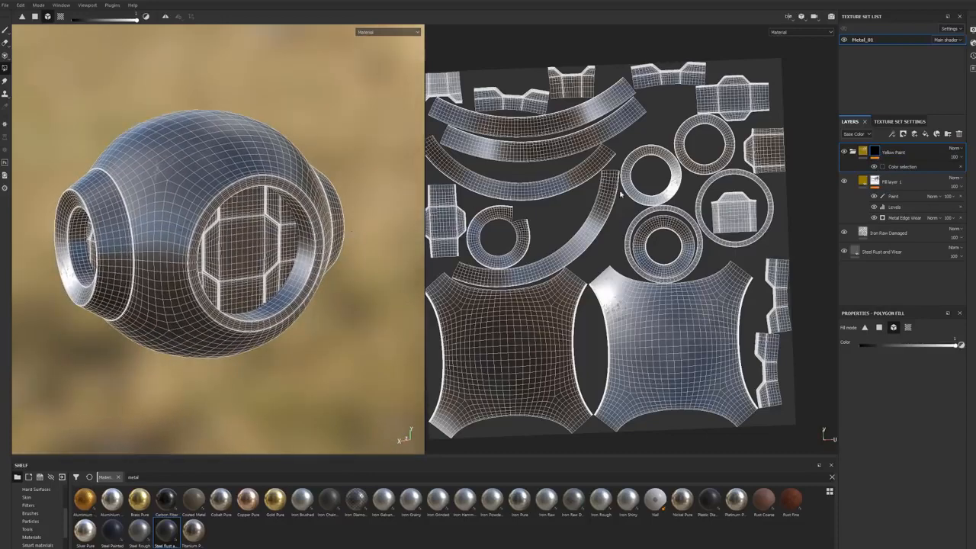
# Step: Pick the outer shell's cyan ID color for the Yellow Paint folder's color selection
pyautogui.click(902, 167)
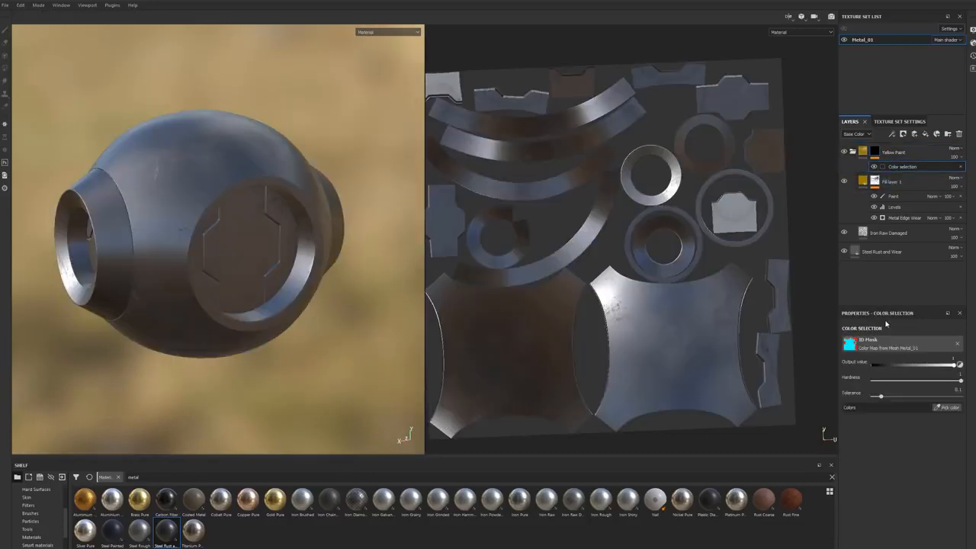
pyautogui.click(953, 408)
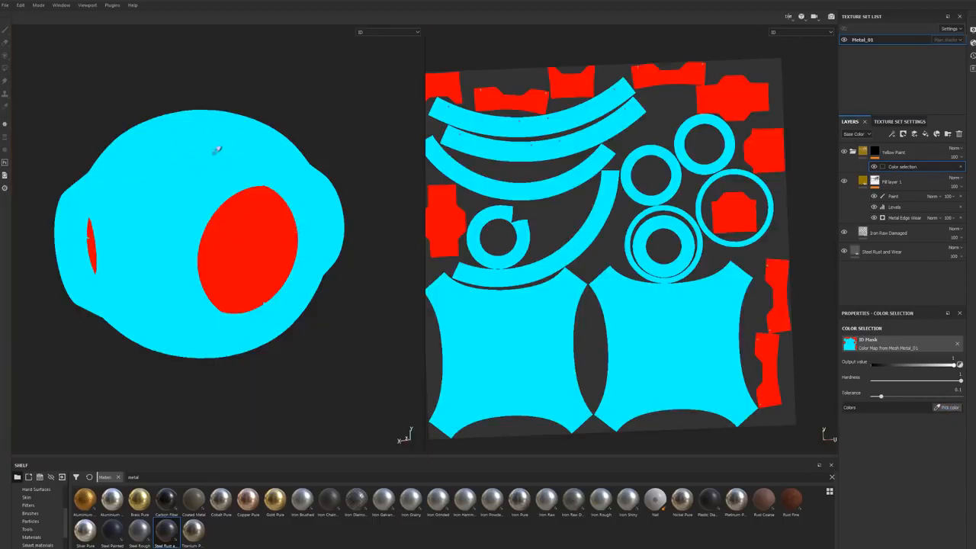
pyautogui.click(208, 150)
# Step: Examine the yellow shell and bare steel inner panels from several angles and under rotated lighting
pyautogui.keyDown('alt'); pyautogui.moveTo(207, 150); pyautogui.dragTo(238, 196); pyautogui.keyUp('alt')
pyautogui.keyDown('shift'); pyautogui.moveTo(237, 195); pyautogui.dragTo(227, 198, button='right'); pyautogui.keyUp('shift')
pyautogui.keyDown('alt'); pyautogui.moveTo(226, 198); pyautogui.dragTo(294, 207); pyautogui.keyUp('alt')
pyautogui.keyDown('alt'); pyautogui.moveTo(102, 251); pyautogui.dragTo(238, 203, button='middle'); pyautogui.keyUp('alt')
pyautogui.keyDown('alt'); pyautogui.moveTo(238, 202); pyautogui.dragTo(302, 203); pyautogui.keyUp('alt')
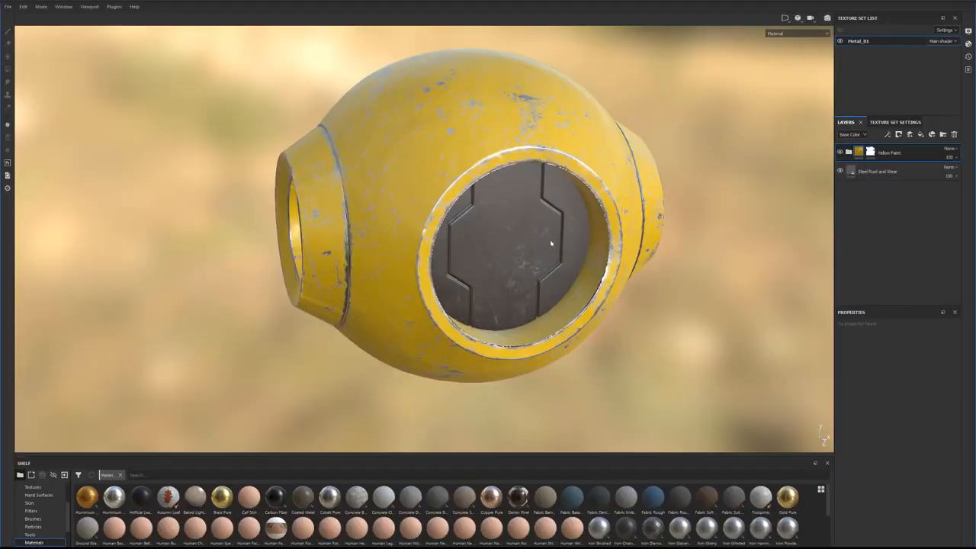
pyautogui.keyDown('shift'); pyautogui.moveTo(550, 239); pyautogui.dragTo(536, 248, button='right'); pyautogui.keyUp('shift')
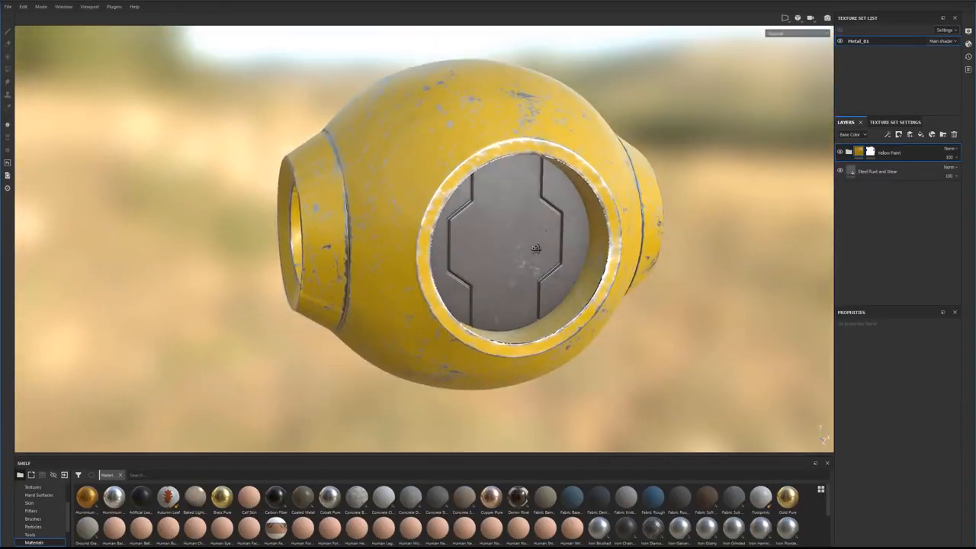
pyautogui.keyDown('alt'); pyautogui.moveTo(543, 260); pyautogui.dragTo(520, 271, button='middle'); pyautogui.keyUp('alt')
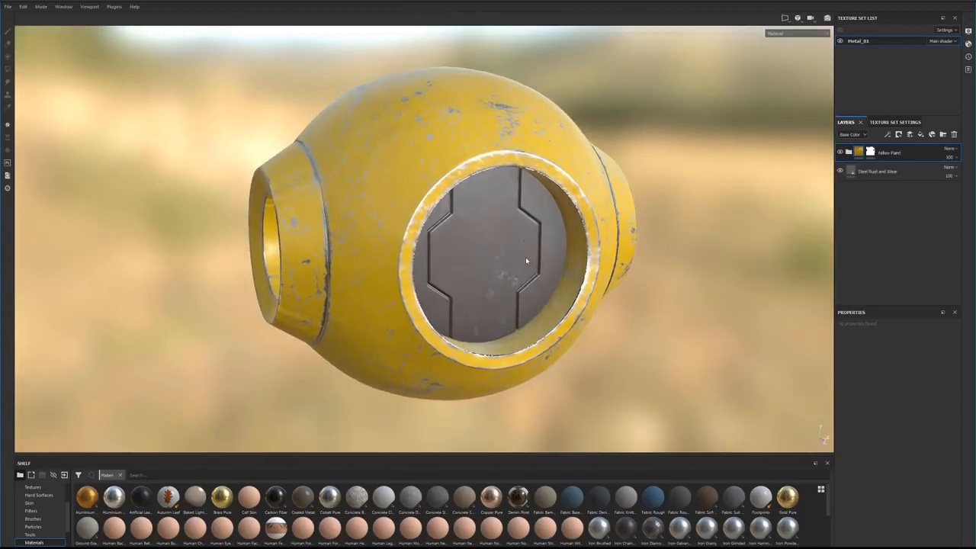
pyautogui.keyDown('alt'); pyautogui.moveTo(536, 261); pyautogui.dragTo(547, 261); pyautogui.keyUp('alt')
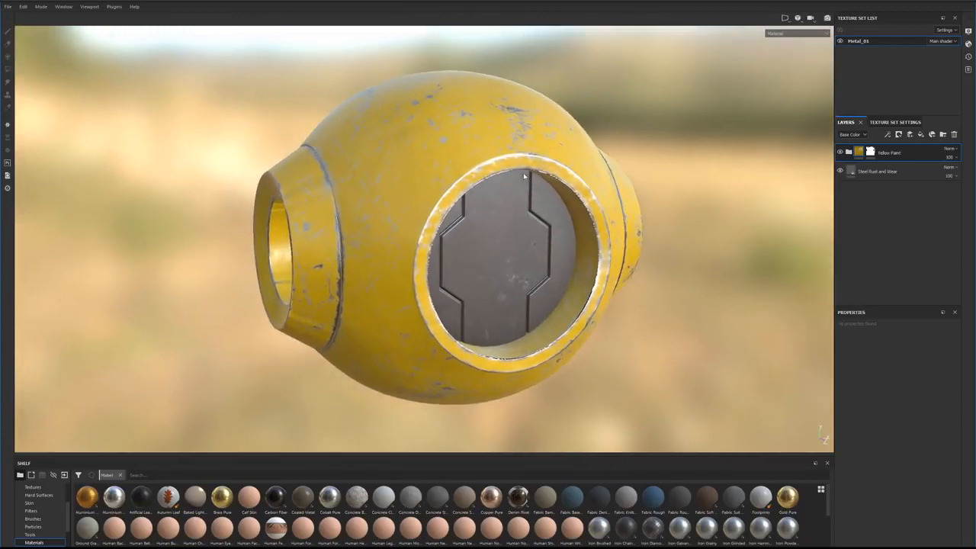
pyautogui.keyDown('alt'); pyautogui.moveTo(541, 301); pyautogui.dragTo(563, 206); pyautogui.keyUp('alt')
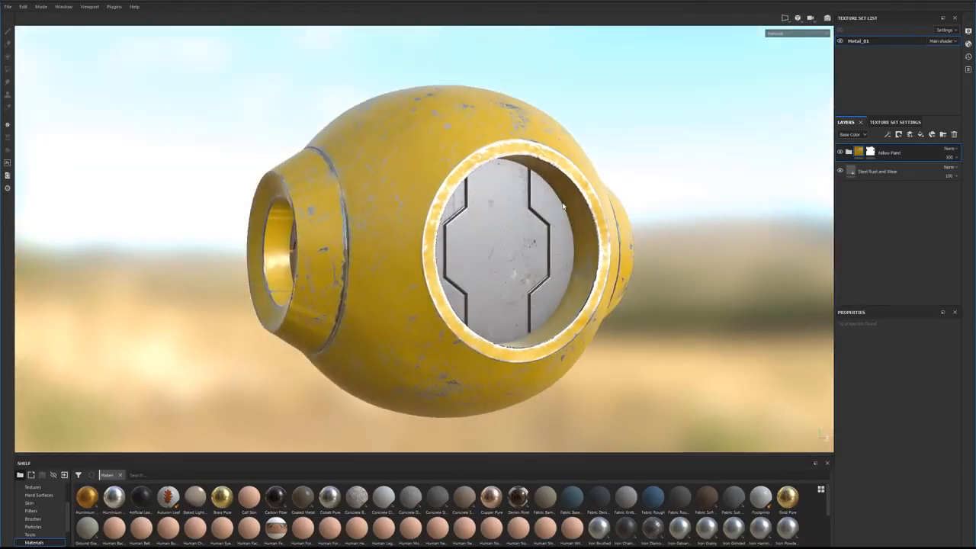
pyautogui.keyDown('alt'); pyautogui.moveTo(555, 315); pyautogui.dragTo(480, 314); pyautogui.keyUp('alt')
pyautogui.keyDown('alt'); pyautogui.moveTo(532, 204); pyautogui.dragTo(460, 192); pyautogui.keyUp('alt')
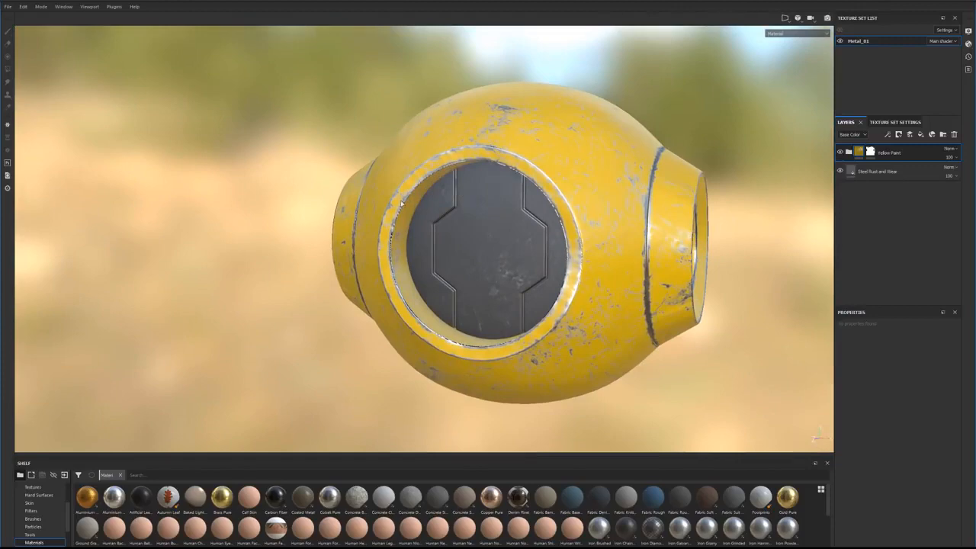
pyautogui.keyDown('alt'); pyautogui.moveTo(517, 289); pyautogui.dragTo(640, 322); pyautogui.keyUp('alt')
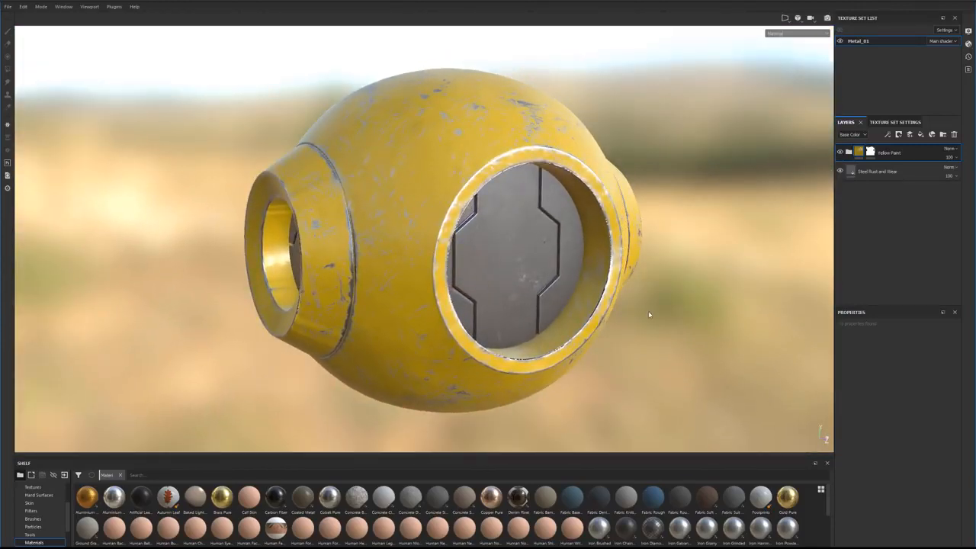
# Step: Add a fill layer above the Yellow Paint folder and give it a white mask
pyautogui.click(910, 135)
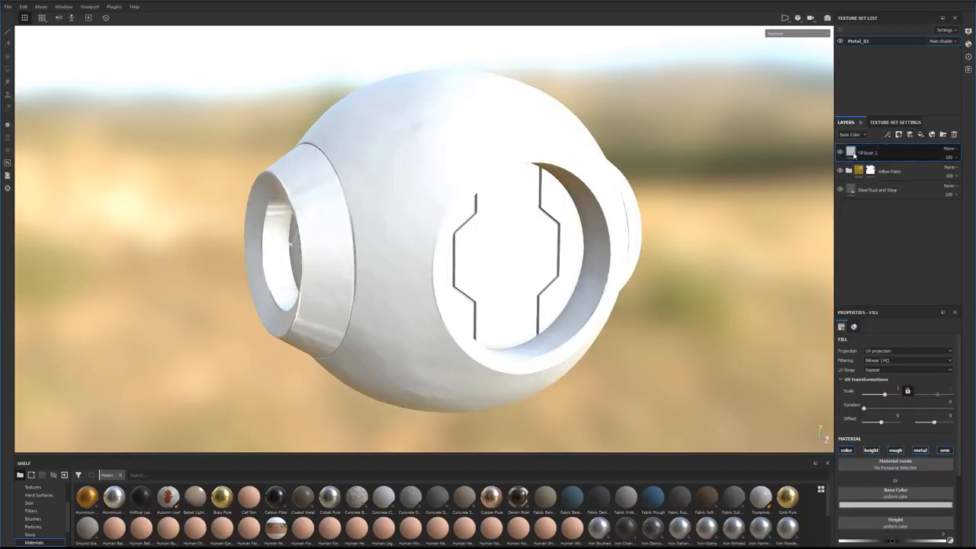
pyautogui.moveTo(853, 155)
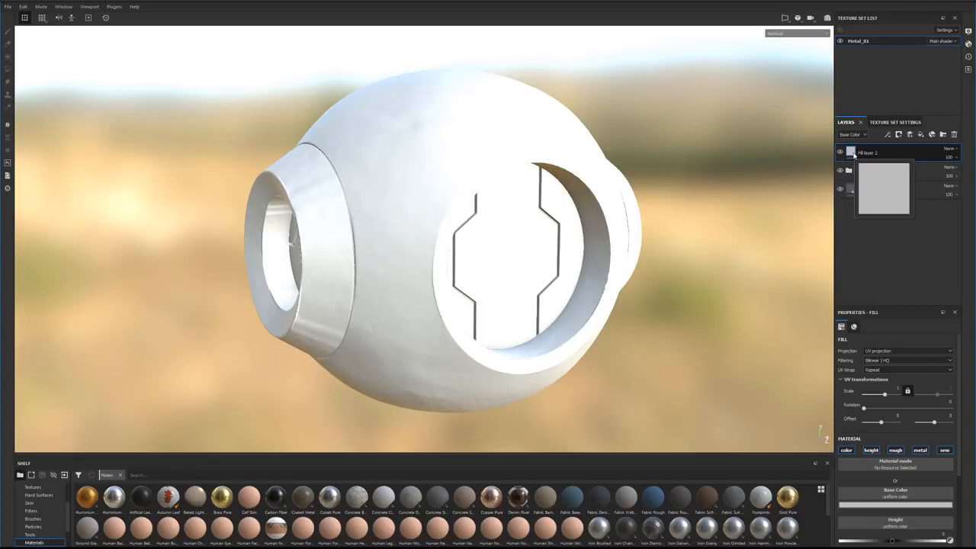
pyautogui.rightClick(891, 154)
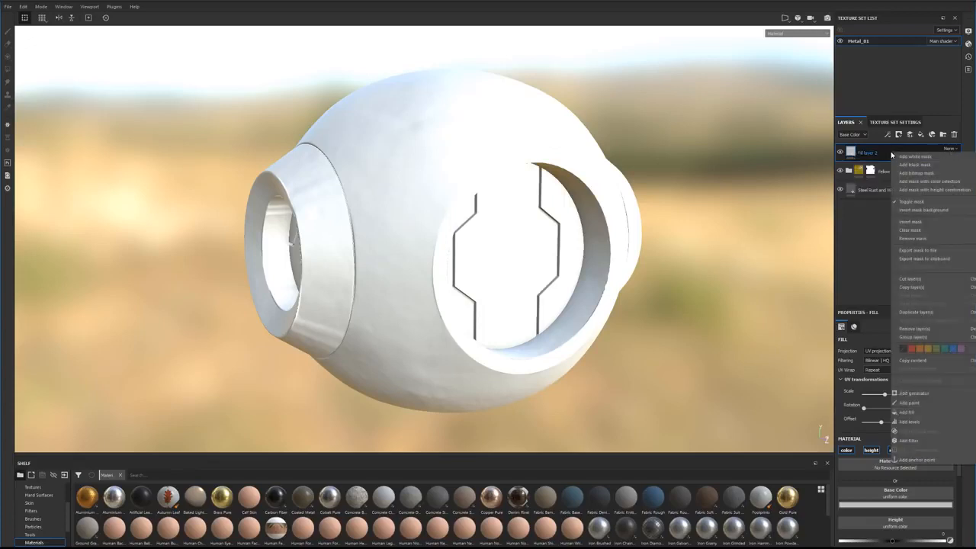
pyautogui.click(914, 157)
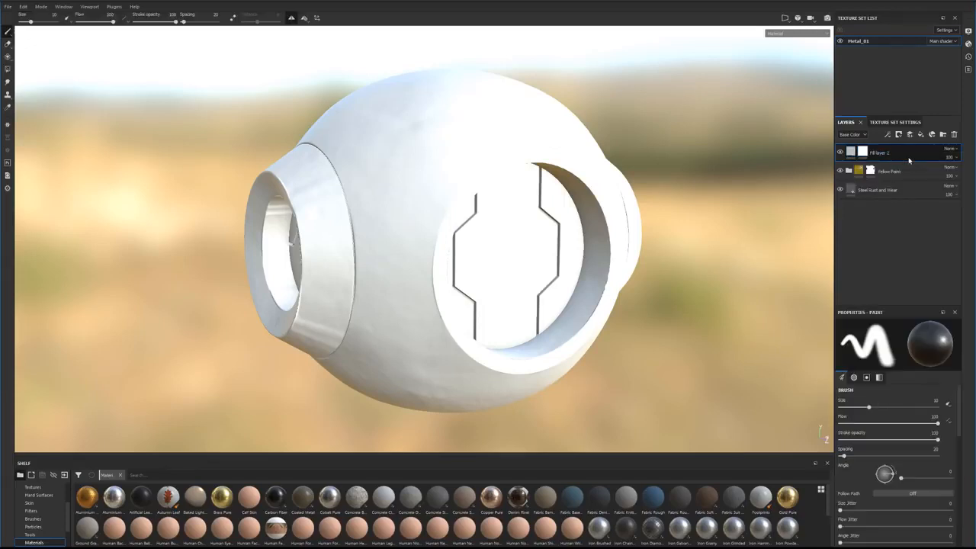
# Step: Set the new fill layer's base color to the Dirt 1 texture
pyautogui.click(851, 152)
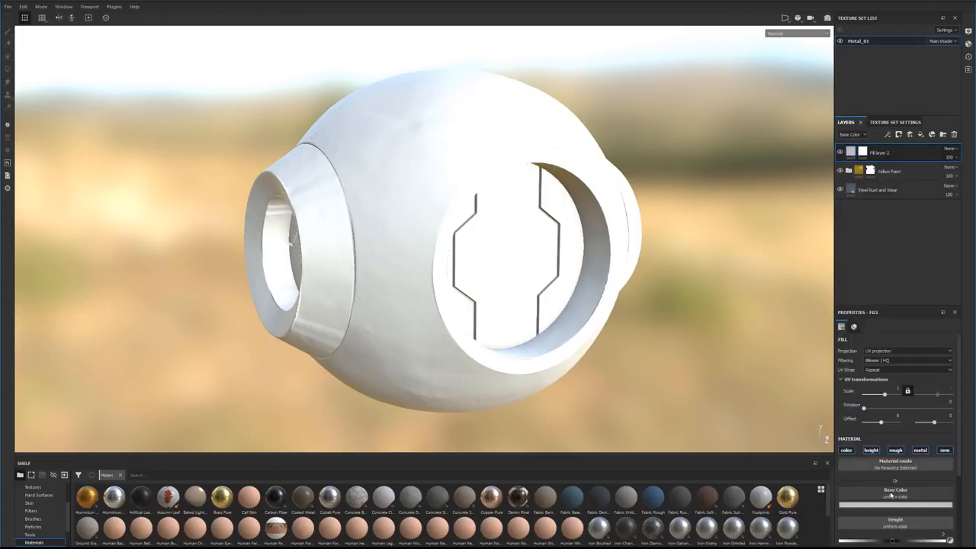
pyautogui.click(890, 493)
pyautogui.write('d')
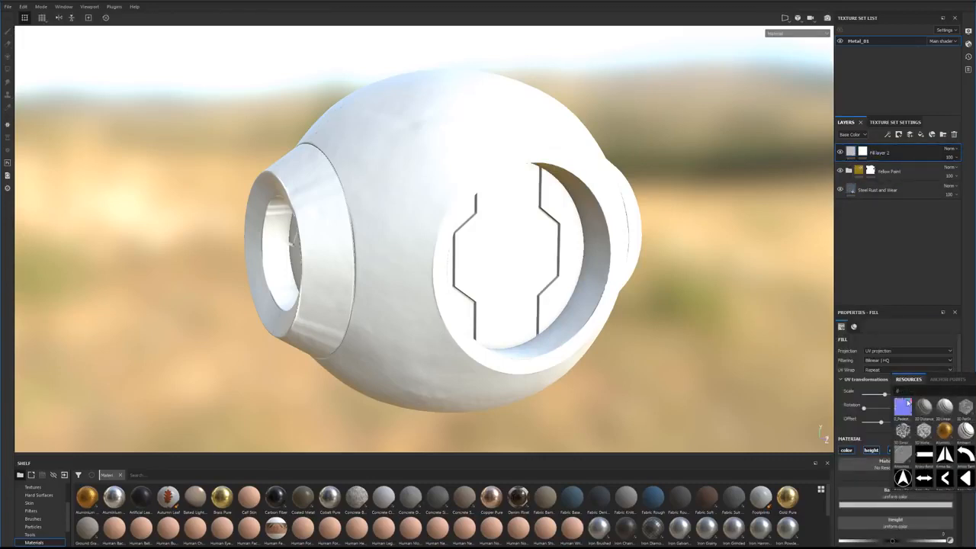
pyautogui.write('ir')
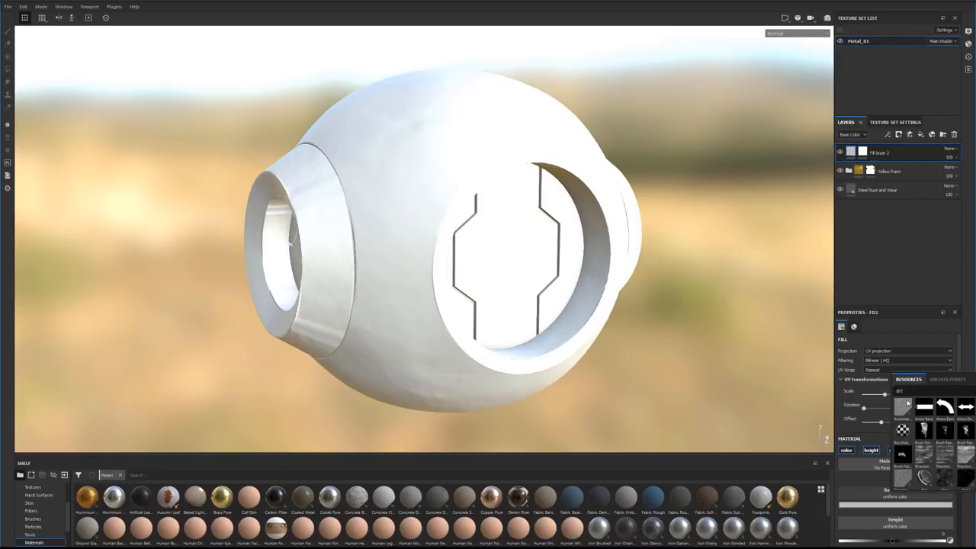
pyautogui.write('t 1')
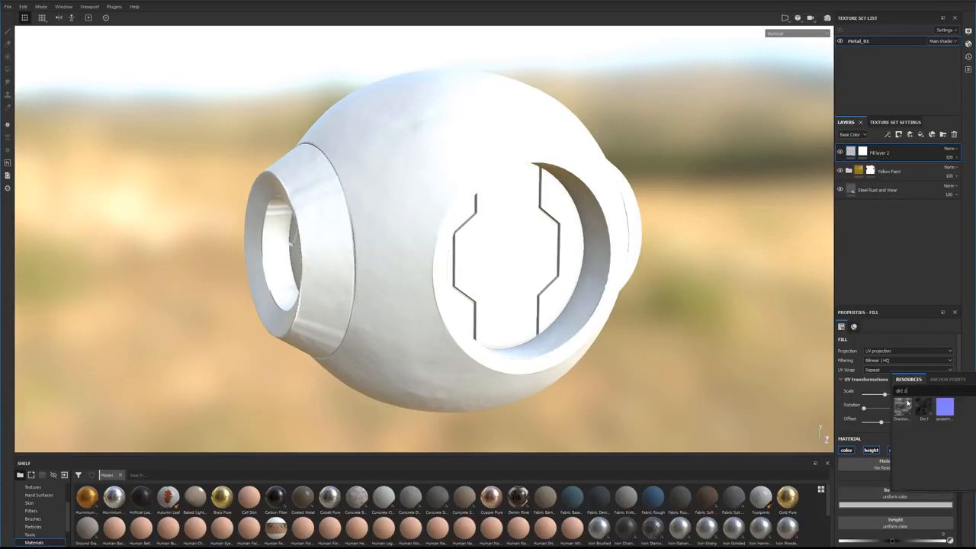
pyautogui.click(926, 409)
pyautogui.keyDown('alt'); pyautogui.moveTo(645, 293); pyautogui.dragTo(636, 326); pyautogui.keyUp('alt')
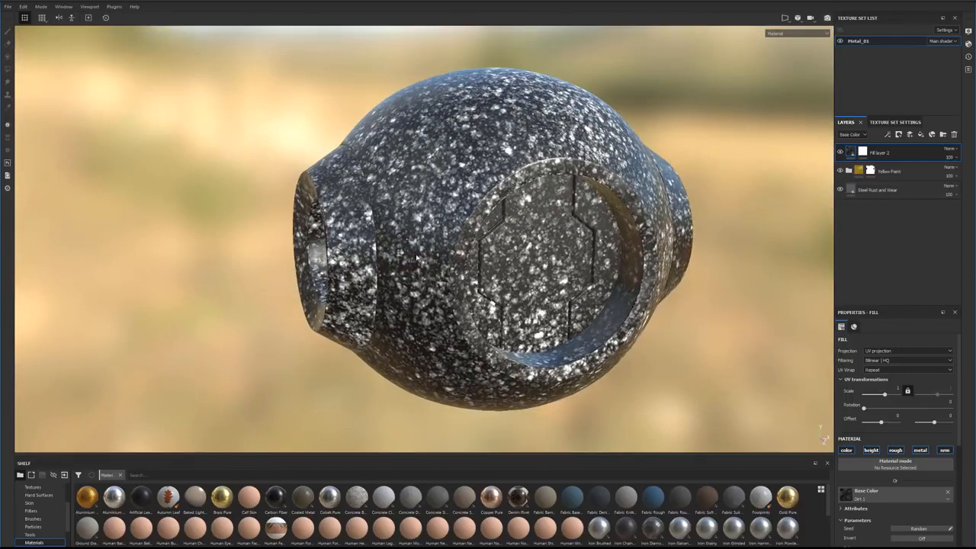
pyautogui.keyDown('alt'); pyautogui.moveTo(637, 185); pyautogui.dragTo(616, 180); pyautogui.keyUp('alt')
# Step: Add a Dirt generator to the new fill layer's mask and inspect the dirt around the openings
pyautogui.click(862, 152)
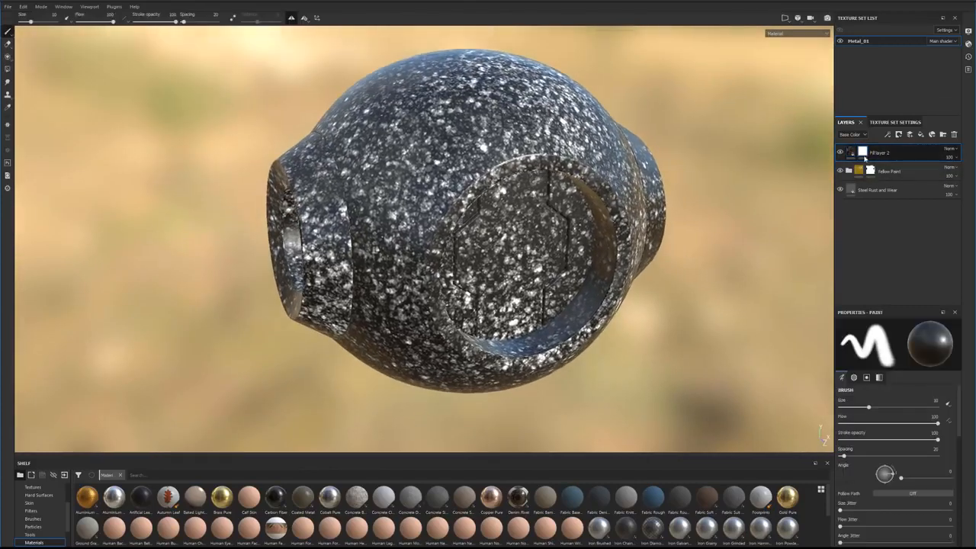
pyautogui.rightClick(863, 152)
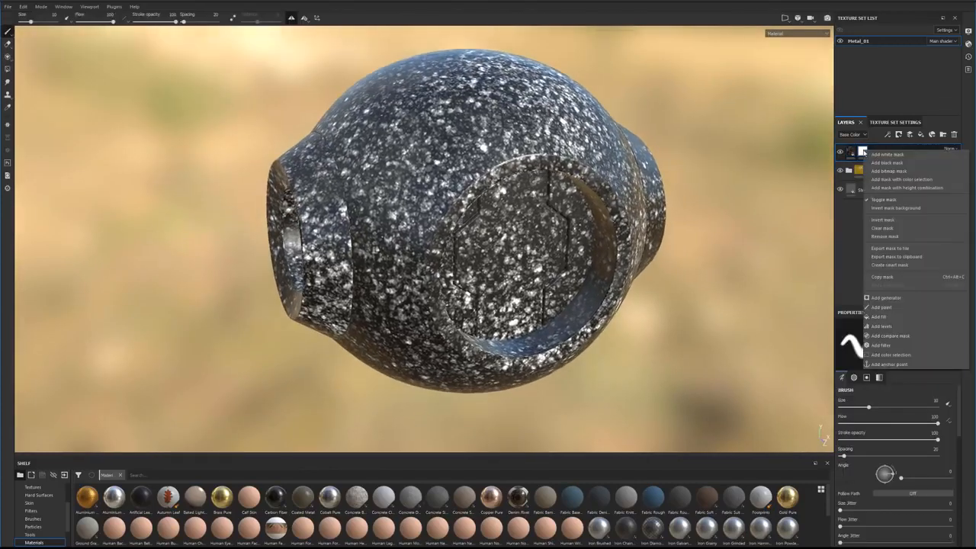
pyautogui.click(892, 298)
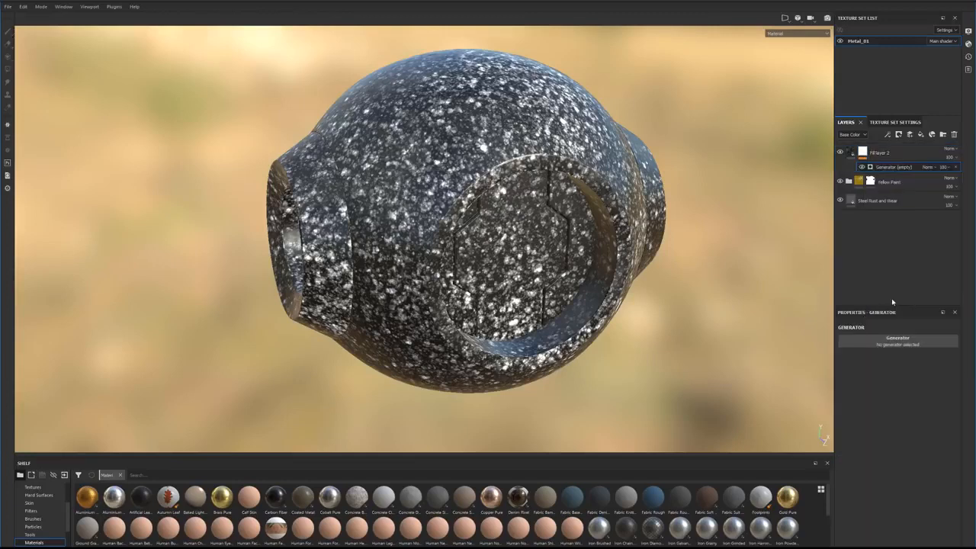
pyautogui.click(895, 344)
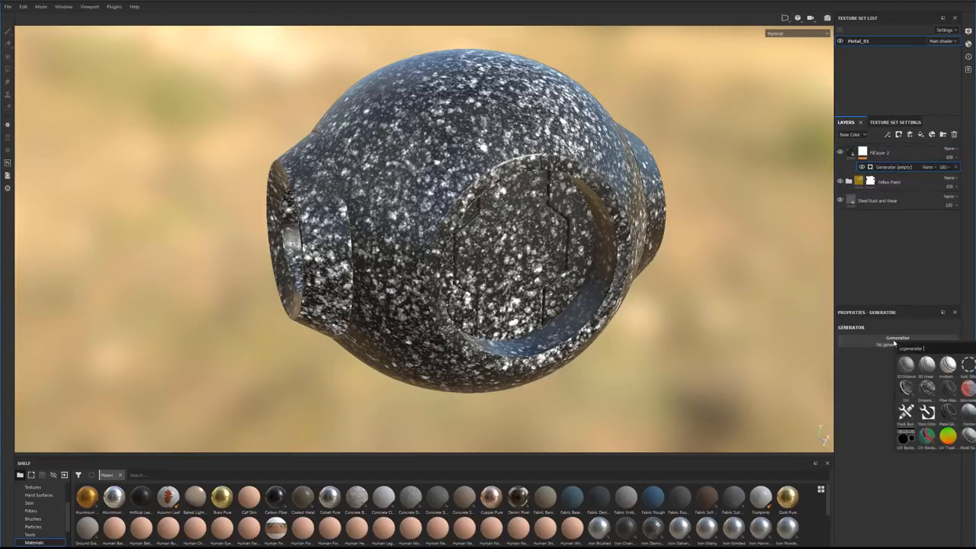
pyautogui.click(907, 389)
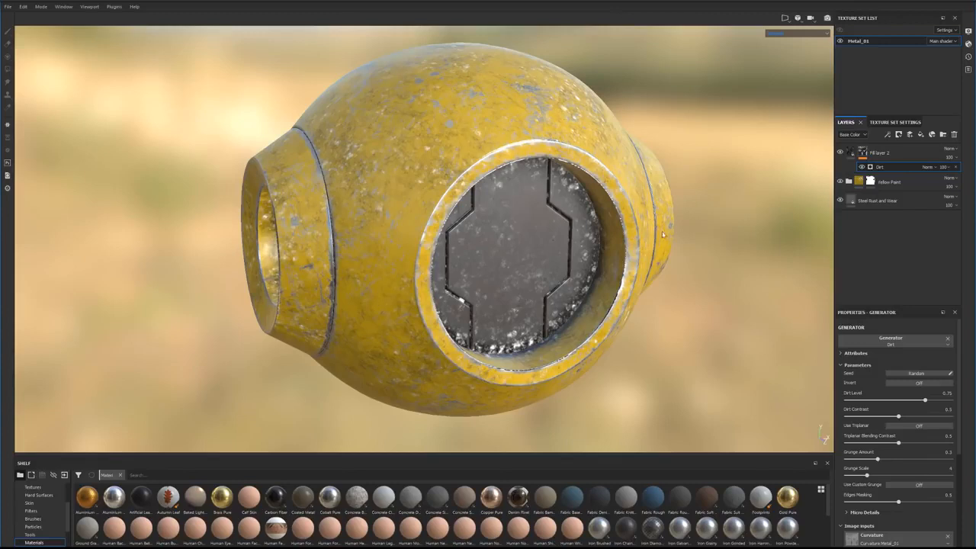
pyautogui.keyDown('alt'); pyautogui.moveTo(676, 234); pyautogui.dragTo(669, 226); pyautogui.keyUp('alt')
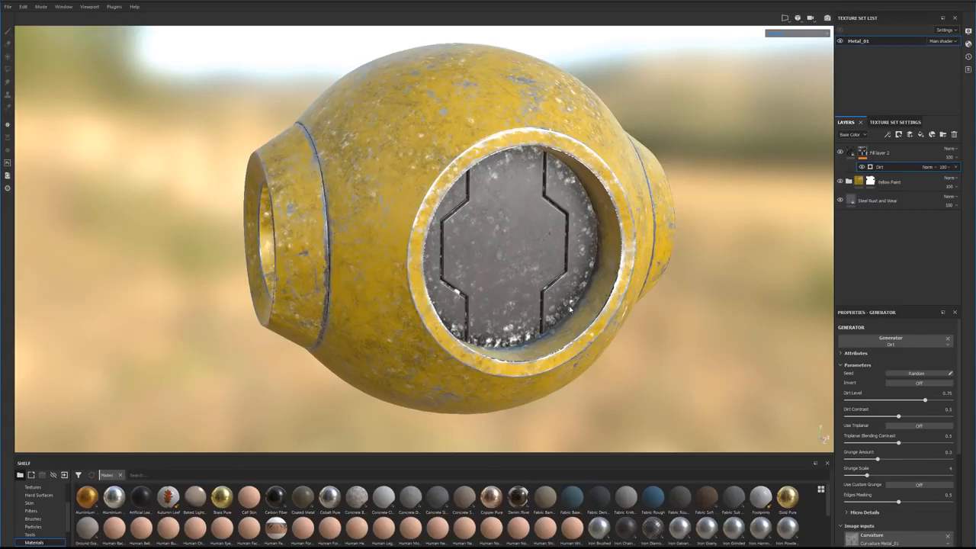
pyautogui.keyDown('alt'); pyautogui.moveTo(521, 152); pyautogui.dragTo(508, 221); pyautogui.keyUp('alt')
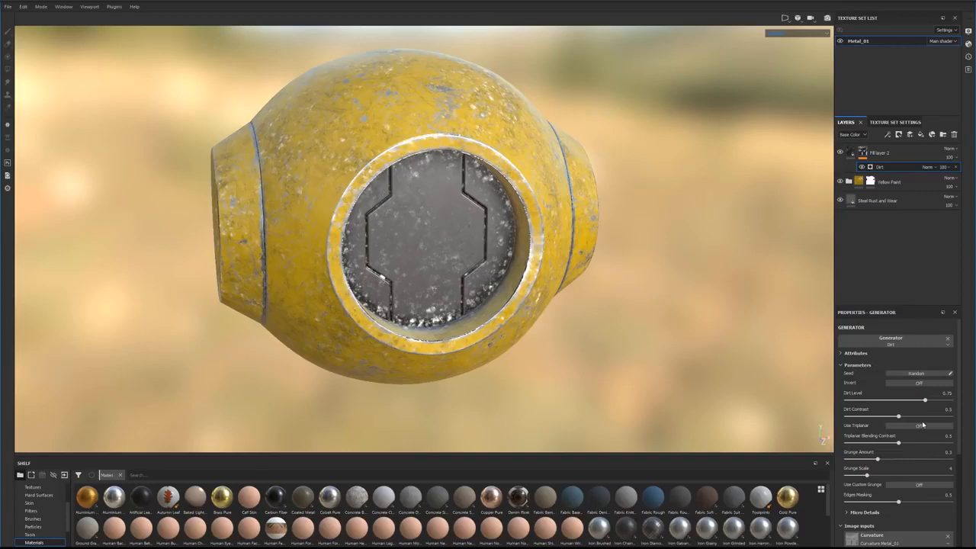
# Step: Reduce the Dirt generator's dirt level to about 0.66 and dirt contrast to 0.42, and slightly raise its grunge amount
pyautogui.moveTo(925, 401); pyautogui.dragTo(917, 401)
pyautogui.moveTo(899, 418); pyautogui.dragTo(889, 418)
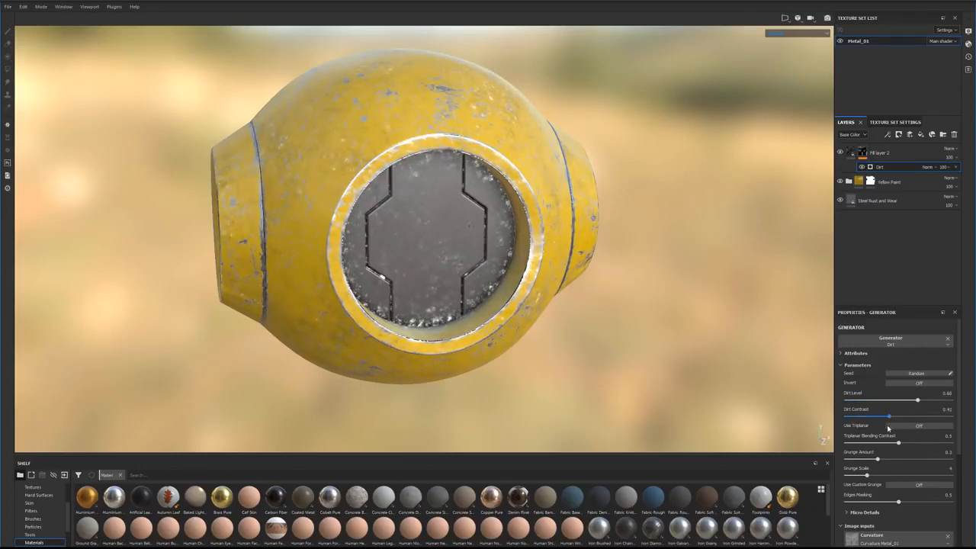
pyautogui.moveTo(878, 460); pyautogui.dragTo(880, 460)
# Step: Add a Gradient filter to the content of the dirt fill layer above the Yellow Paint folder
pyautogui.click(877, 152)
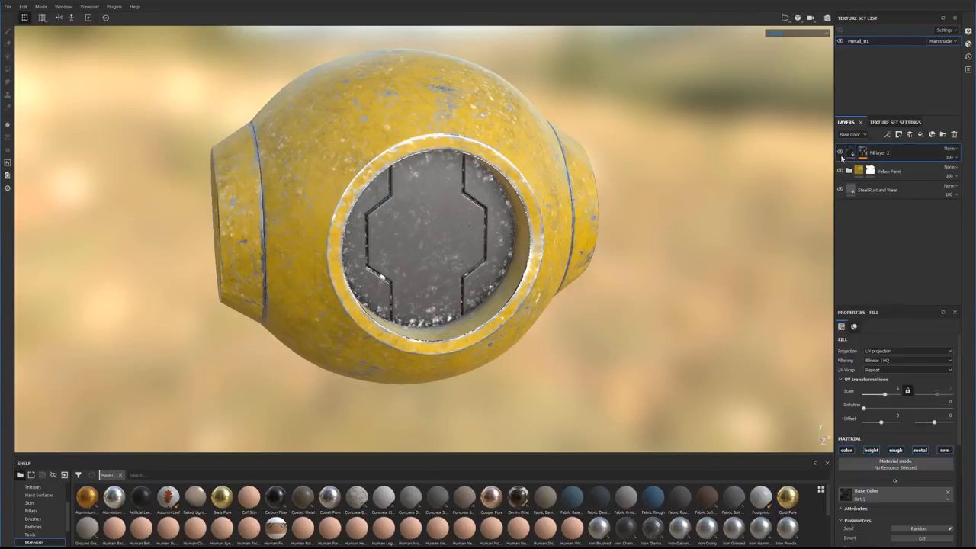
pyautogui.rightClick(854, 151)
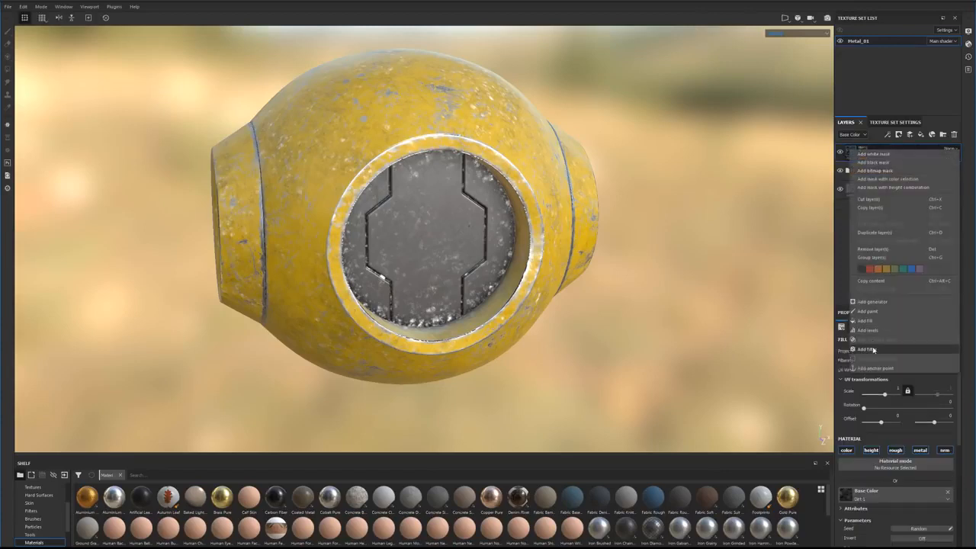
pyautogui.click(877, 350)
pyautogui.click(885, 353)
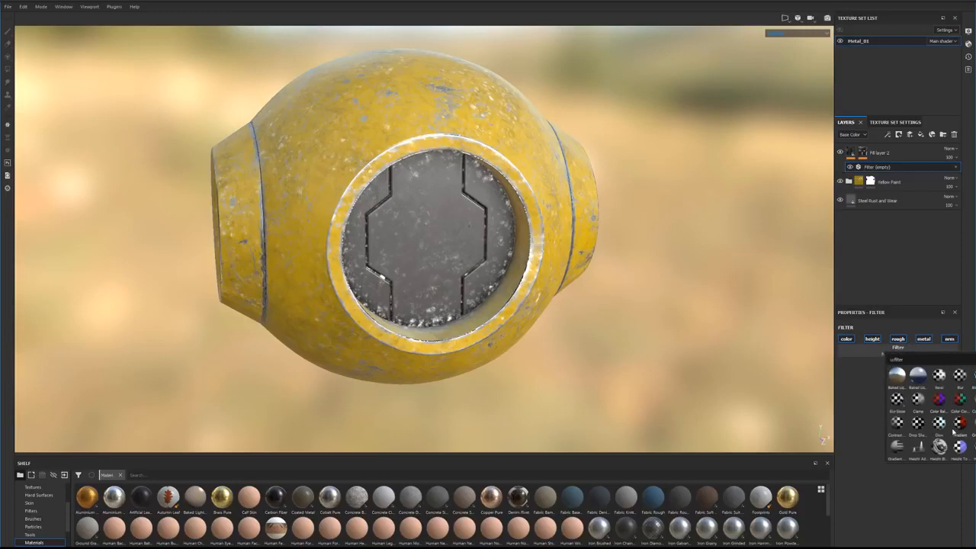
pyautogui.click(959, 424)
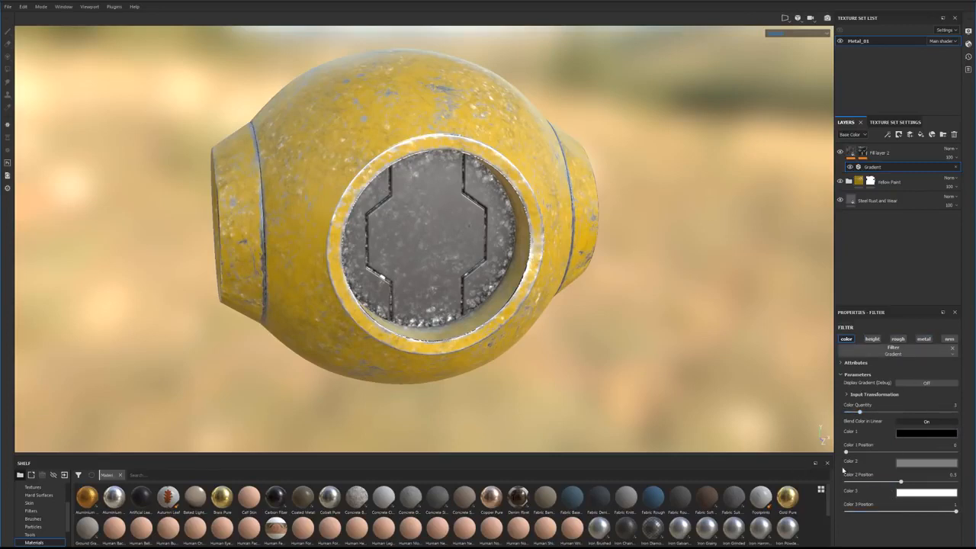
# Step: Set Color 1 of the Gradient filter to a dark brown to tint the dirt
pyautogui.click(919, 434)
pyautogui.moveTo(951, 488); pyautogui.dragTo(974, 509)
pyautogui.click(966, 504)
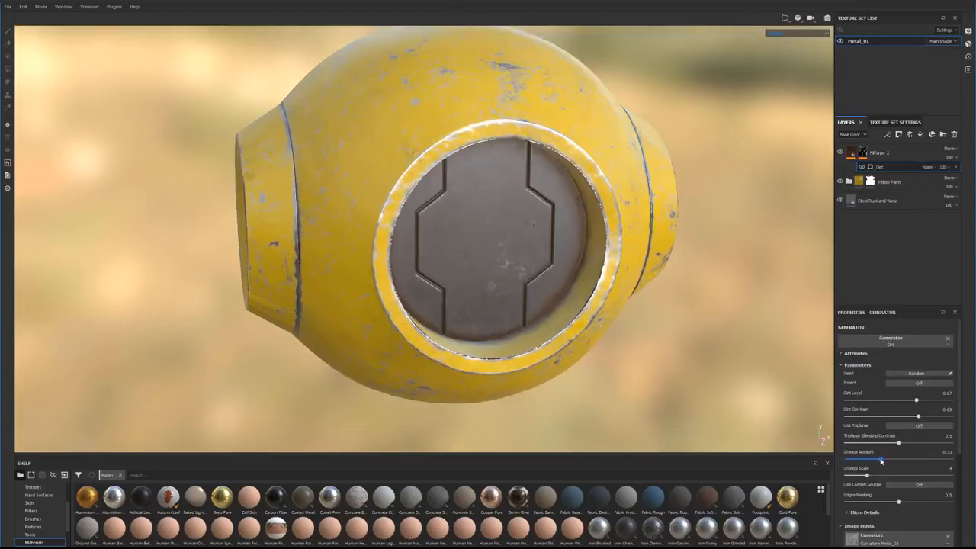
# Step: Raise the Dirt generator's grunge amount to 0.44 and inspect the dirt on the shell and inner panels from several angles
pyautogui.moveTo(880, 460)
pyautogui.mouseDown()
pyautogui.moveTo(904, 460)
pyautogui.moveTo(890, 461)
pyautogui.mouseUp()
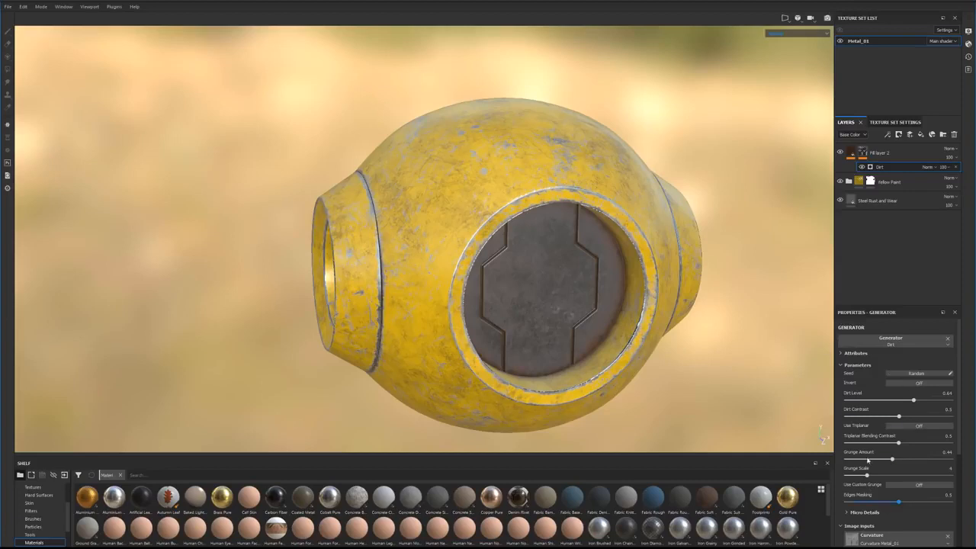
pyautogui.keyDown('alt'); pyautogui.moveTo(695, 312); pyautogui.dragTo(728, 348); pyautogui.keyUp('alt')
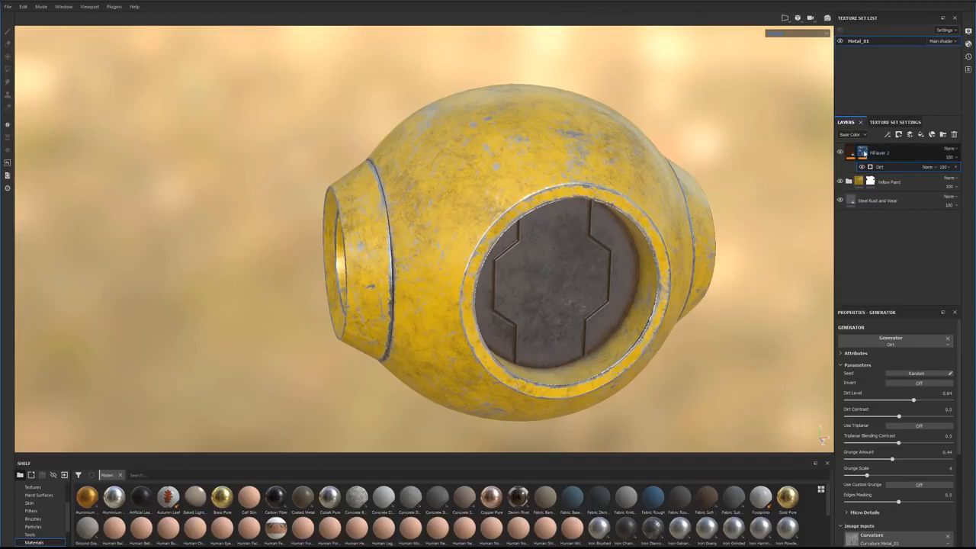
pyautogui.keyDown('alt'); pyautogui.moveTo(619, 259); pyautogui.dragTo(527, 276); pyautogui.keyUp('alt')
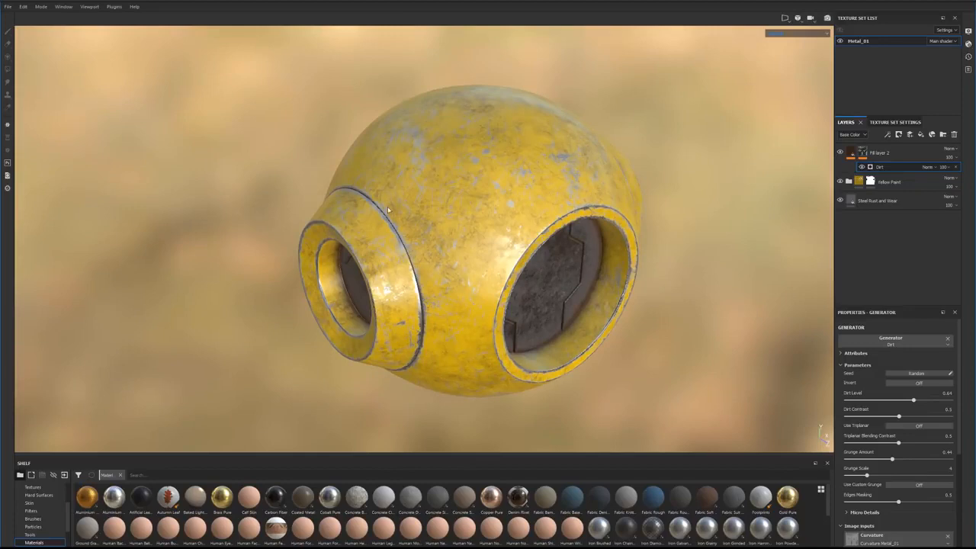
pyautogui.keyDown('alt'); pyautogui.moveTo(607, 288); pyautogui.dragTo(567, 320); pyautogui.keyUp('alt')
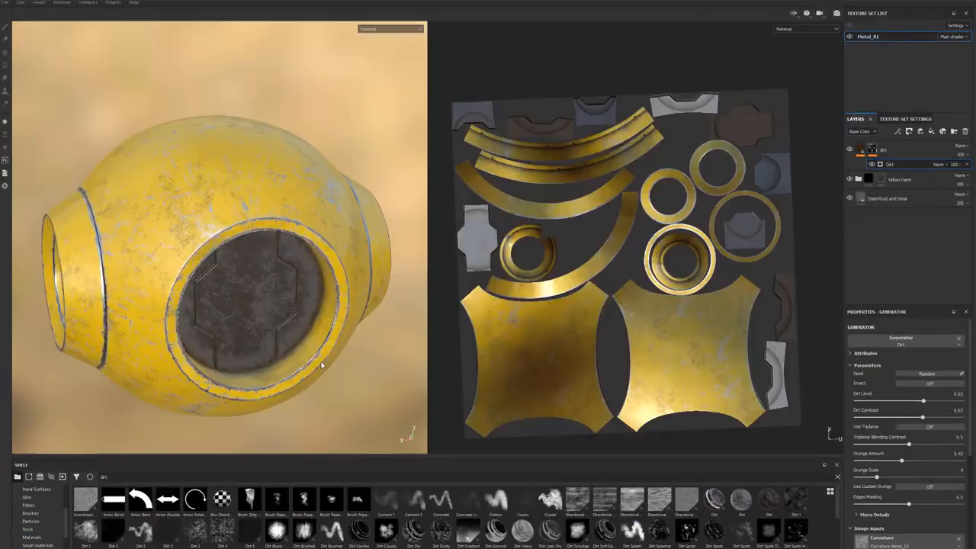
pyautogui.moveTo(305, 357)
pyautogui.keyDown('alt'); pyautogui.mouseDown()
pyautogui.moveTo(301, 315)
pyautogui.moveTo(310, 321)
pyautogui.mouseUp(); pyautogui.keyUp('alt')
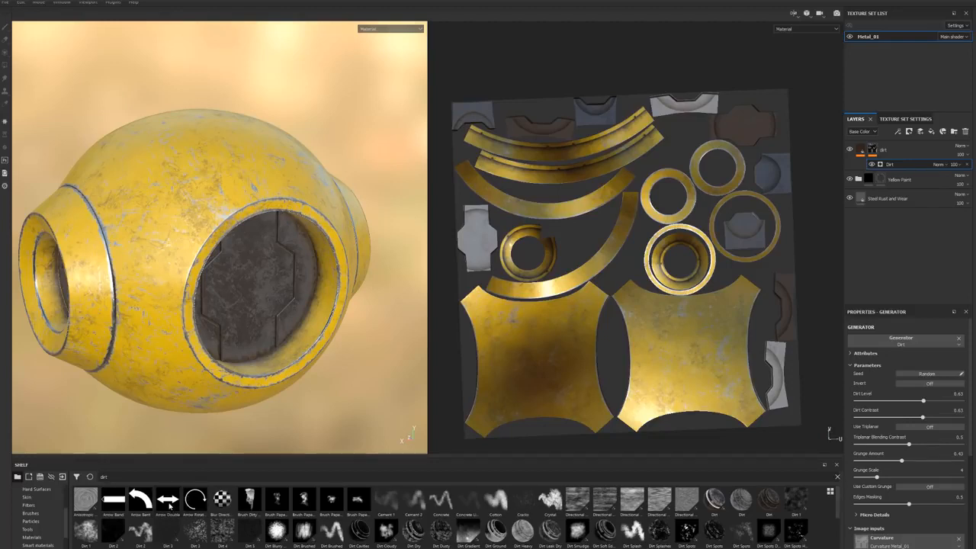
# Step: Browse the JROTools products on Gumroad in the web browser for the 325 Hardsurface Height/Alpha maps pack
pyautogui.moveTo(169, 505)
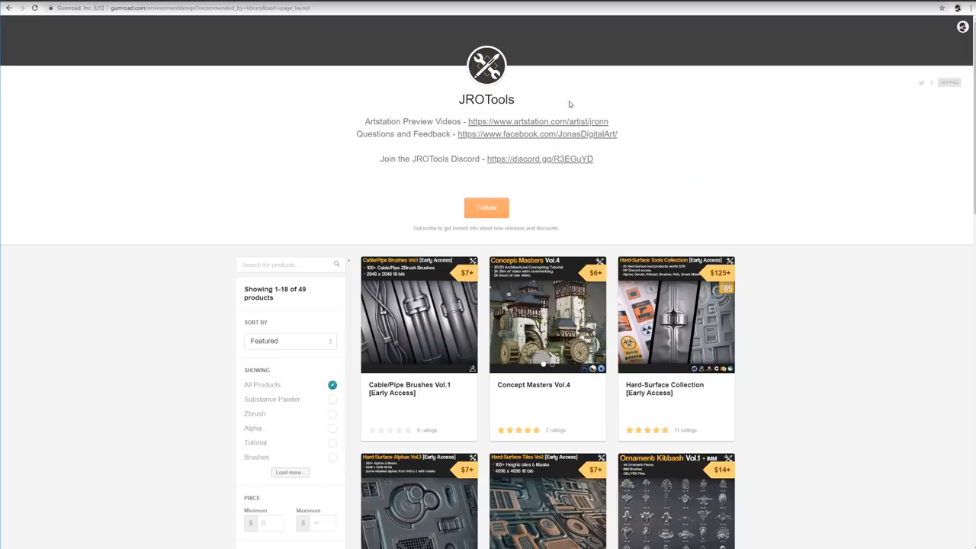
pyautogui.scroll(-4, 427, 267)
pyautogui.scroll(2, 420, 237)
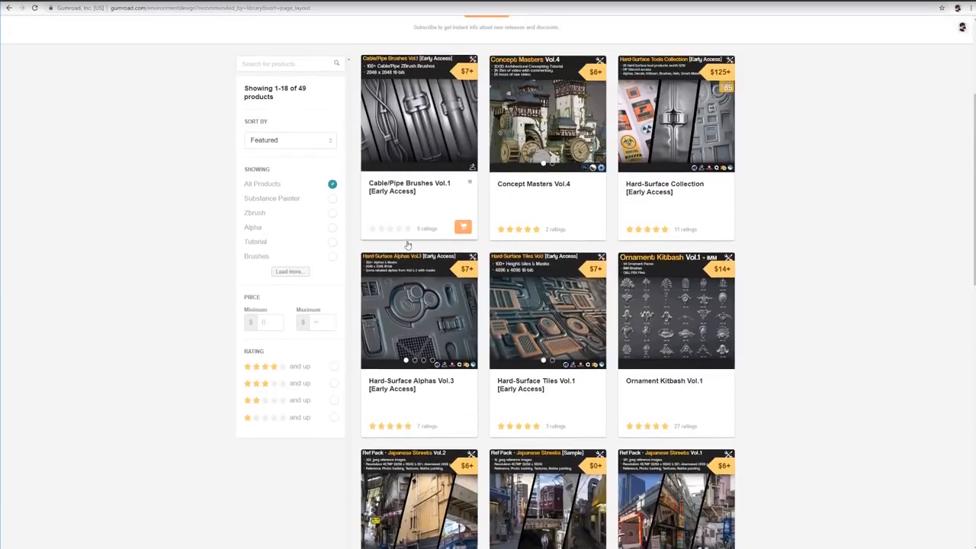
pyautogui.scroll(-8, 411, 305)
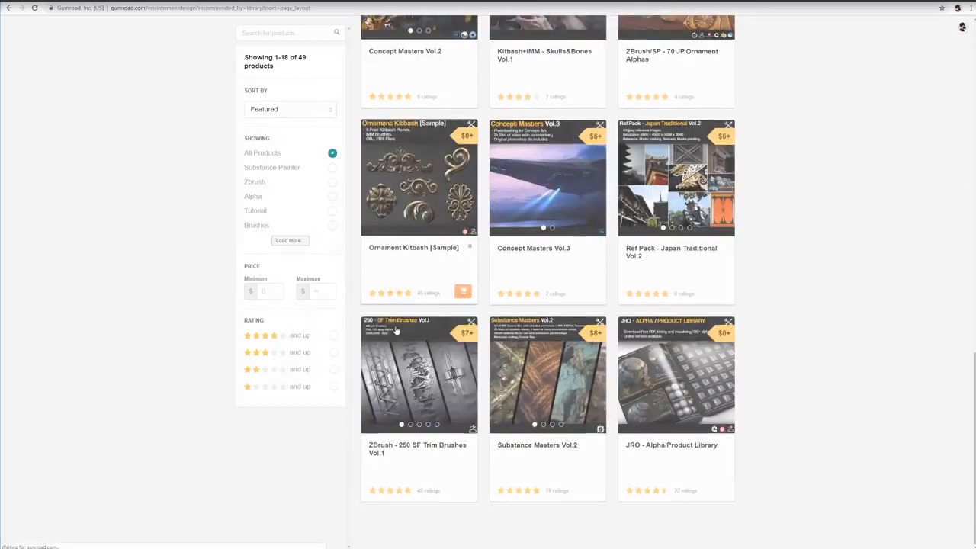
pyautogui.scroll(-3, 422, 343)
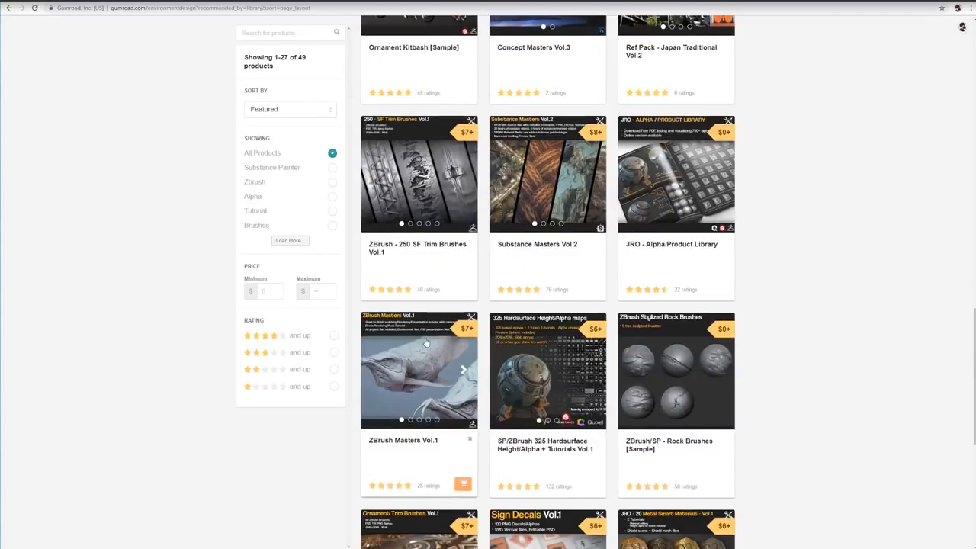
pyautogui.click(532, 345)
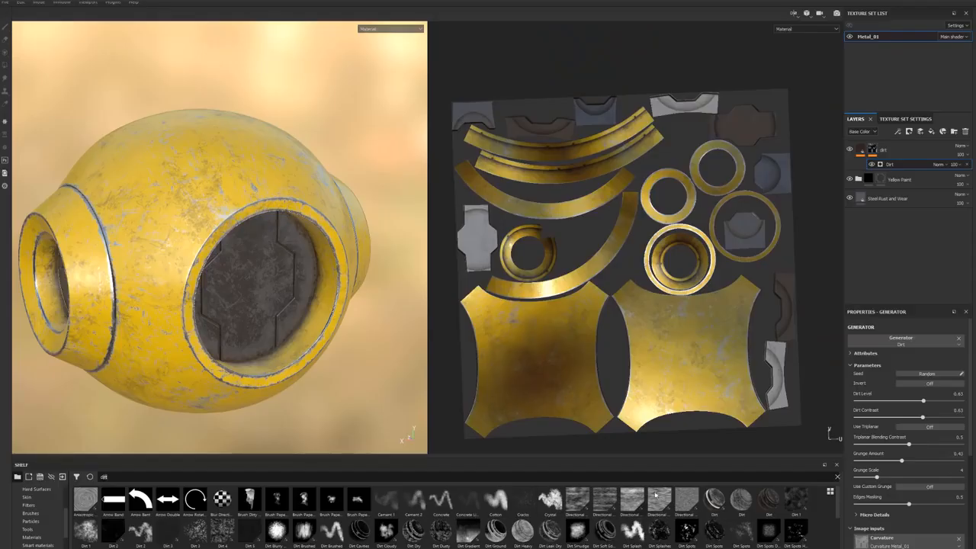
# Step: Replace the shelf's dirt search by limiting it to alphas and searching for jro, and look through the matching alphas
pyautogui.click(838, 478)
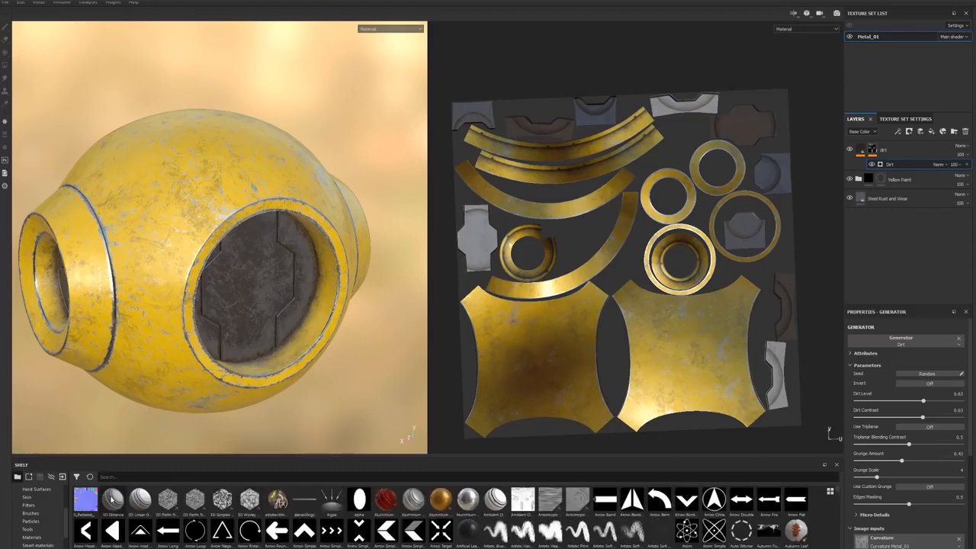
pyautogui.scroll(3, 44, 506)
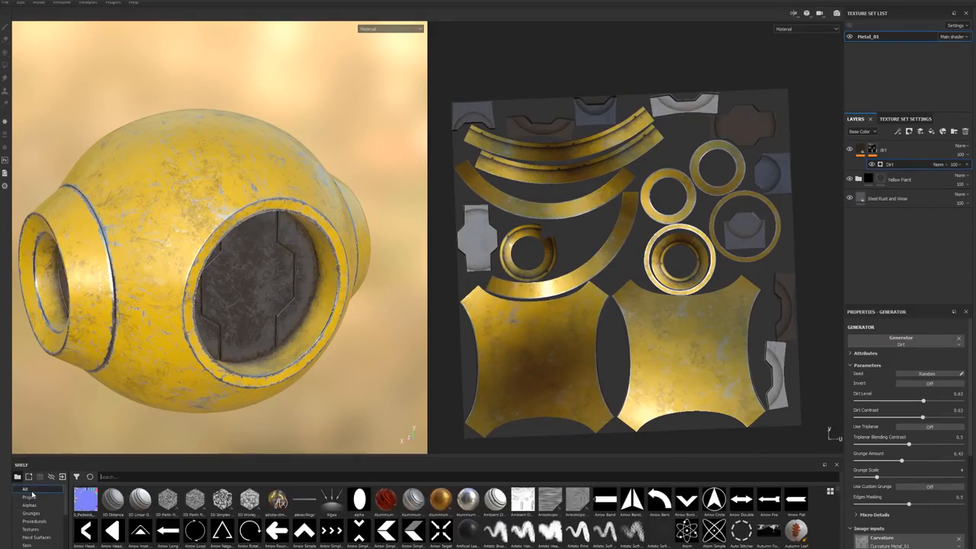
pyautogui.click(31, 506)
pyautogui.scroll(-4, 164, 515)
pyautogui.scroll(4, 163, 516)
pyautogui.click(131, 477)
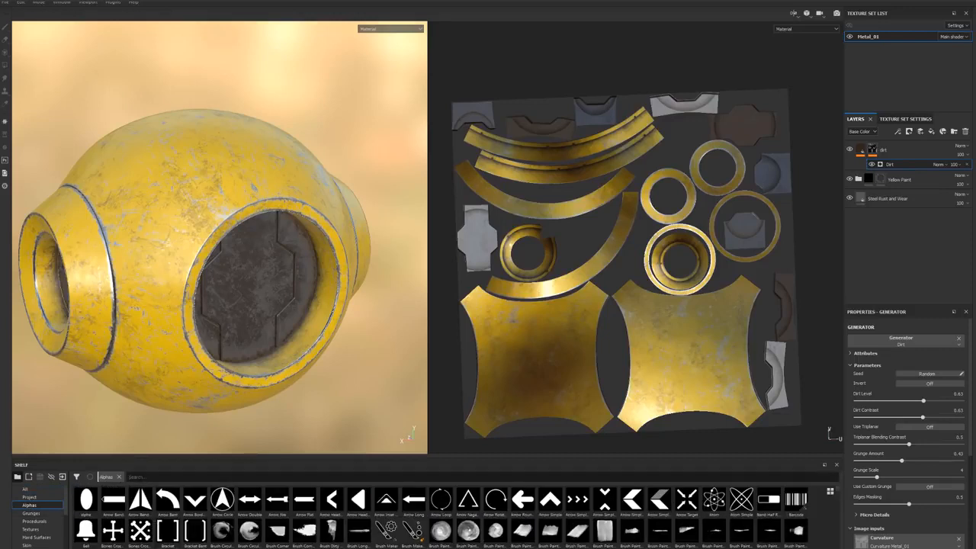
pyautogui.write('iro')
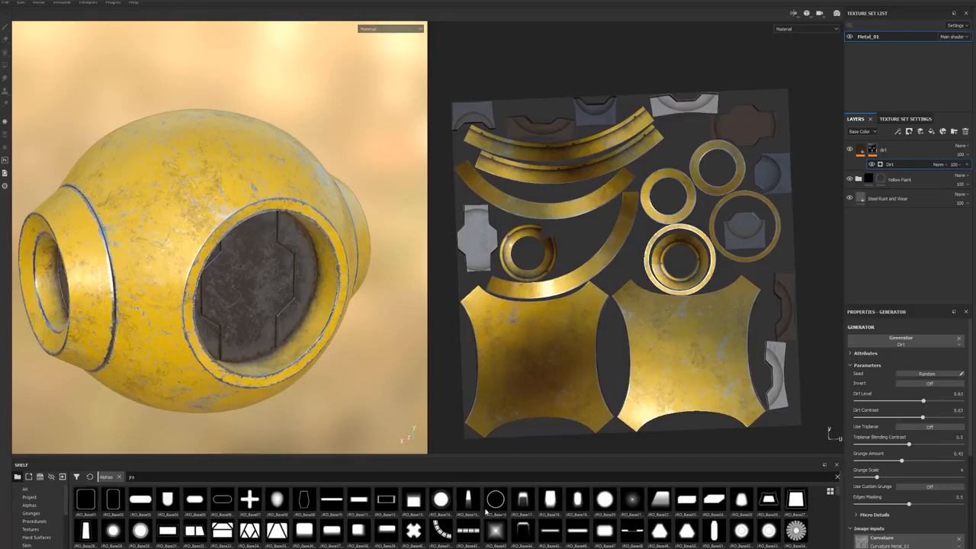
pyautogui.scroll(-5, 427, 518)
pyautogui.scroll(6, 183, 519)
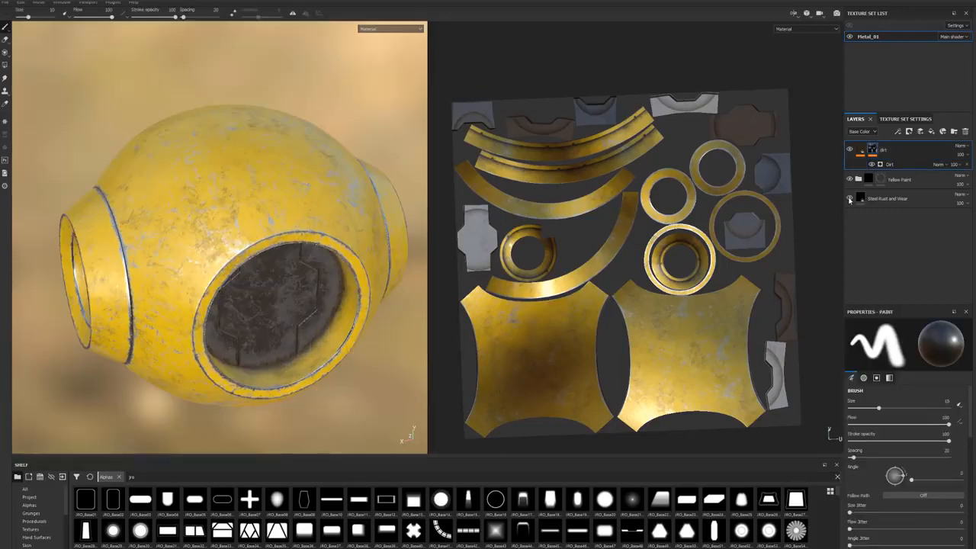
# Step: Hide the Steel Rust and Wear layer, the Yellow Paint folder and the dirt layer
pyautogui.click(850, 198)
pyautogui.click(849, 180)
pyautogui.click(850, 150)
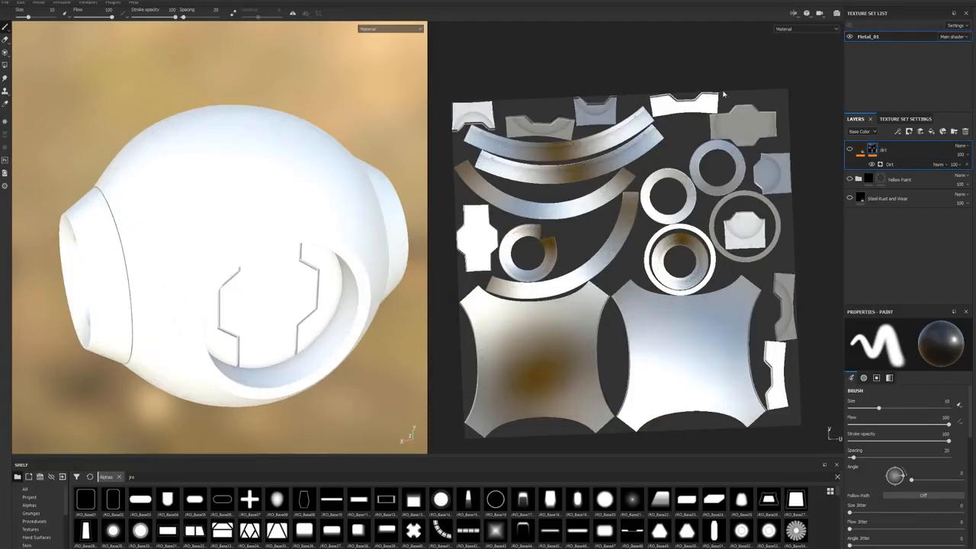
# Step: Add a paint layer above the dirt layer and name it Height_Panels
pyautogui.click(921, 132)
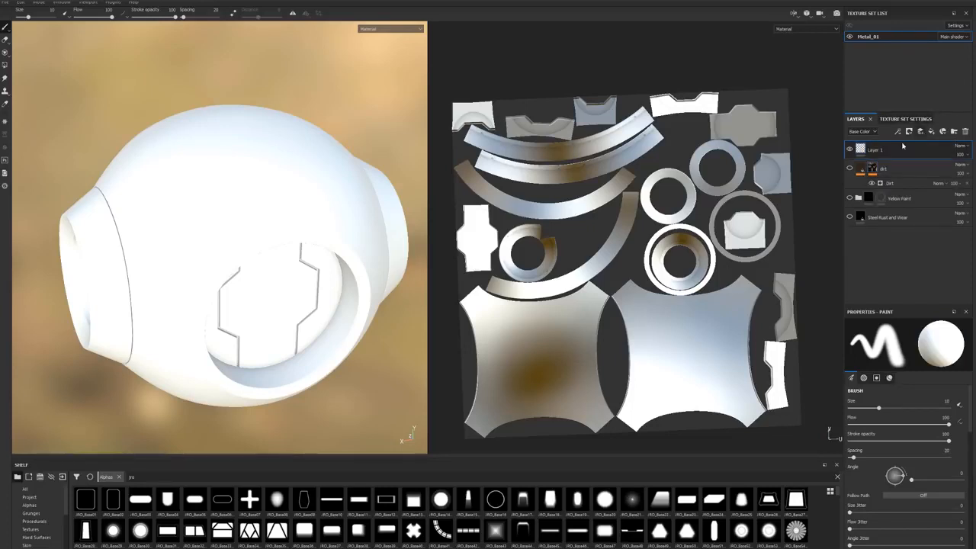
pyautogui.doubleClick(873, 151)
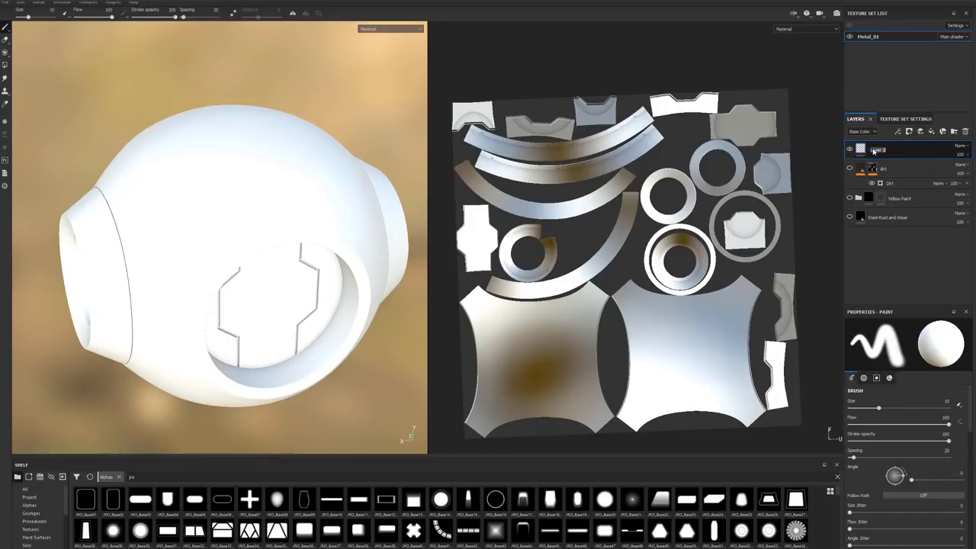
pyautogui.write('Height_Panels')
pyautogui.press('Return')
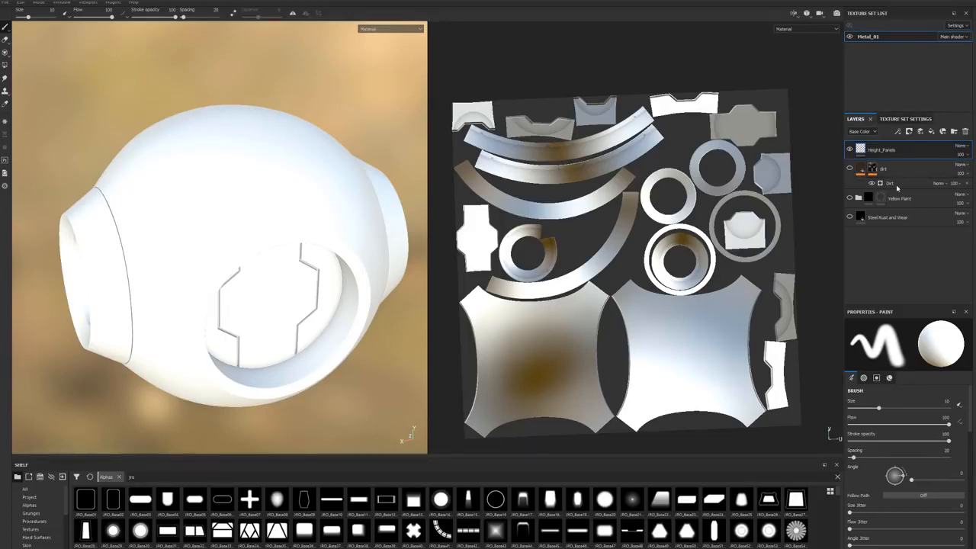
# Step: Add a plain fill layer and place it directly beneath Height_Panels
pyautogui.doubleClick(896, 151)
pyautogui.click(932, 132)
pyautogui.moveTo(886, 175); pyautogui.dragTo(885, 146)
# Step: Limit the Height_Panels brush material to the height channel by disabling color, roughness, metallic and normal
pyautogui.scroll(-2, 901, 459)
pyautogui.scroll(3, 901, 460)
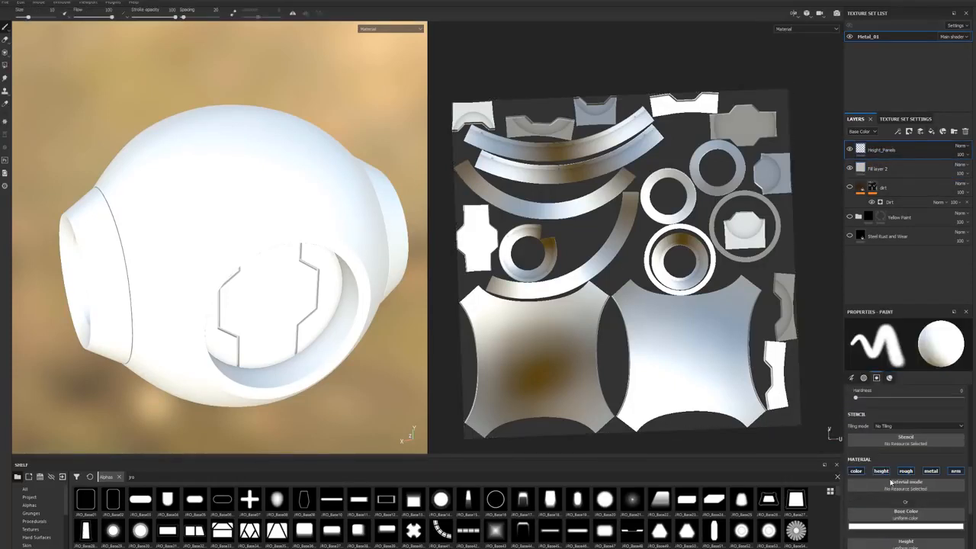
pyautogui.click(855, 470)
pyautogui.click(905, 470)
pyautogui.click(931, 470)
pyautogui.click(955, 470)
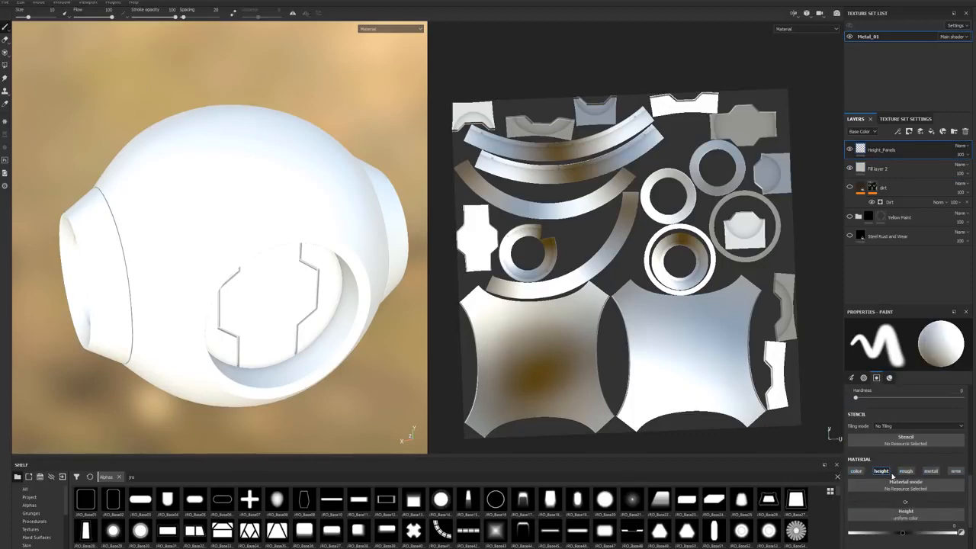
pyautogui.scroll(-1, 919, 504)
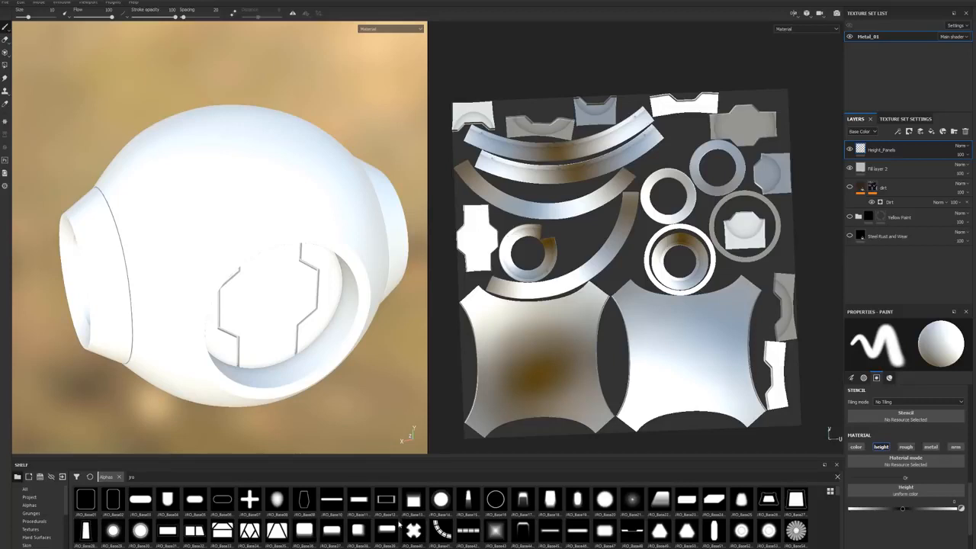
# Step: Load the JRO_Container_02_in alpha into the brush and set its height to about -0.49
pyautogui.scroll(-5, 168, 530)
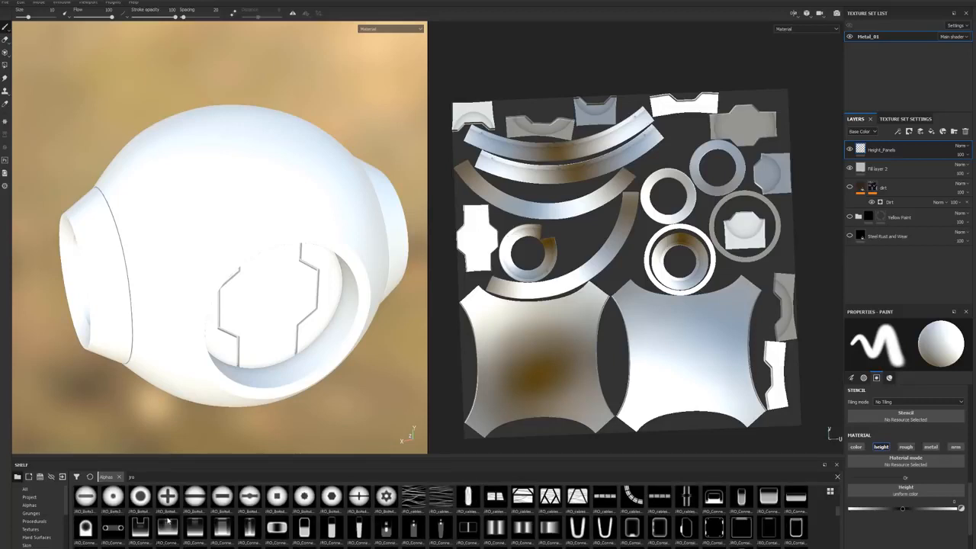
pyautogui.click(656, 530)
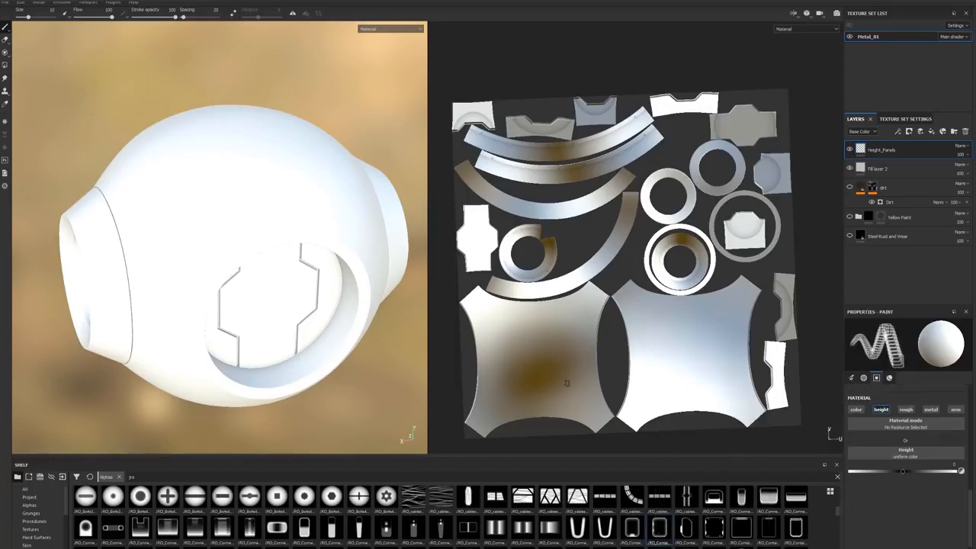
pyautogui.scroll(-3, 233, 237)
pyautogui.scroll(8, 234, 237)
pyautogui.moveTo(238, 236)
pyautogui.keyDown('alt'); pyautogui.mouseDown()
pyautogui.moveTo(287, 204)
pyautogui.moveTo(170, 292)
pyautogui.mouseUp(); pyautogui.keyUp('alt')
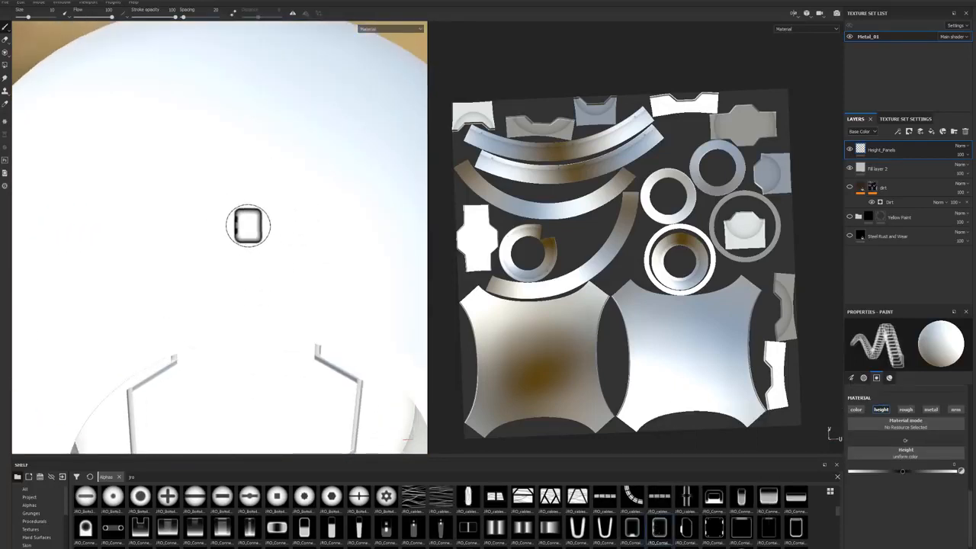
pyautogui.keyDown('alt'); pyautogui.moveTo(257, 234); pyautogui.dragTo(251, 178); pyautogui.keyUp('alt')
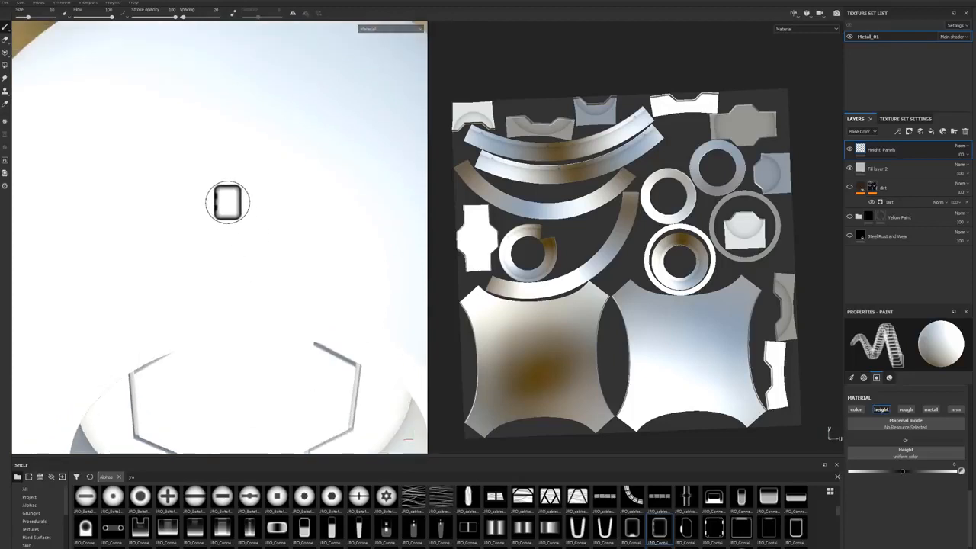
pyautogui.moveTo(904, 472); pyautogui.dragTo(877, 474)
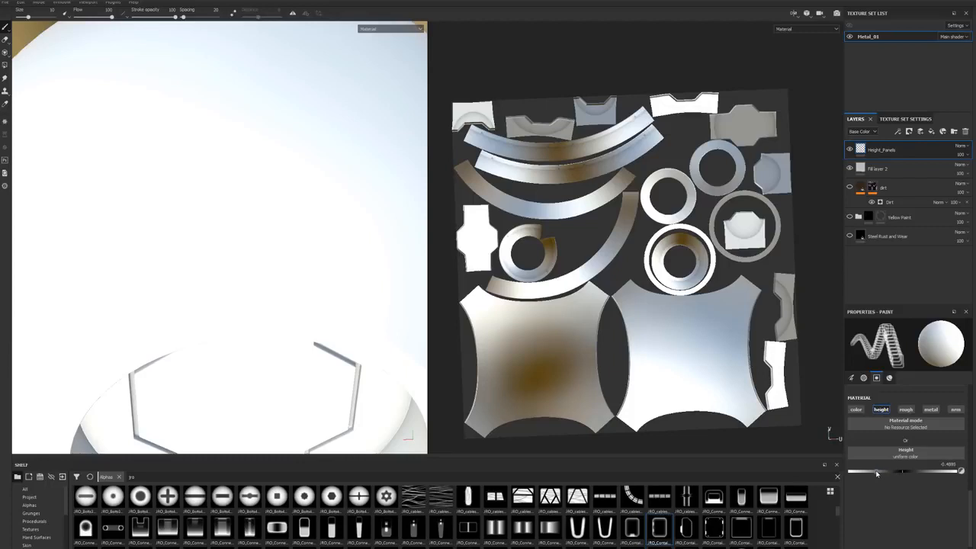
# Step: Turn on mirror symmetry for painting across the X axis and open the symmetry settings
pyautogui.keyDown('alt'); pyautogui.moveTo(213, 294); pyautogui.dragTo(261, 374); pyautogui.keyUp('alt')
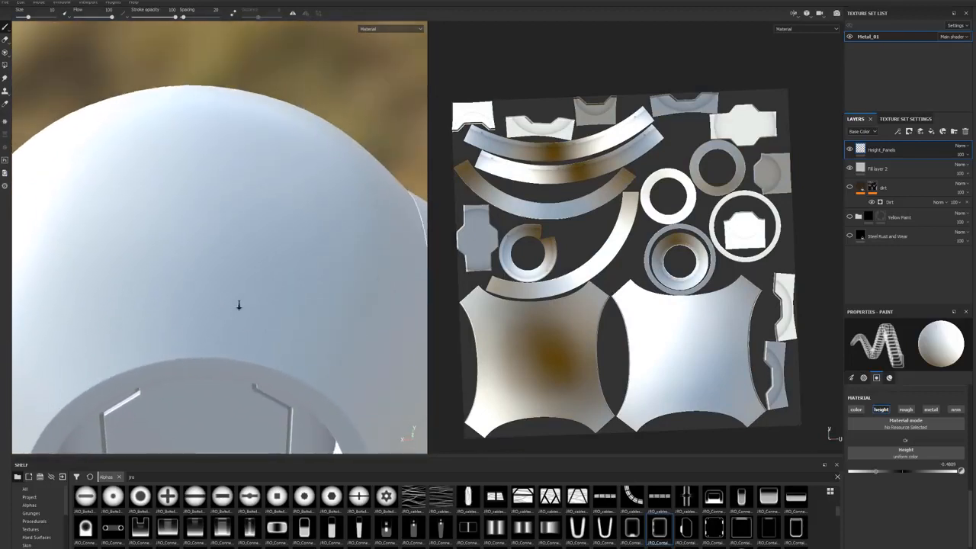
pyautogui.keyDown('alt'); pyautogui.moveTo(241, 305); pyautogui.dragTo(51, 346, button='right'); pyautogui.keyUp('alt')
pyautogui.keyDown('alt'); pyautogui.moveTo(239, 294); pyautogui.dragTo(236, 325); pyautogui.keyUp('alt')
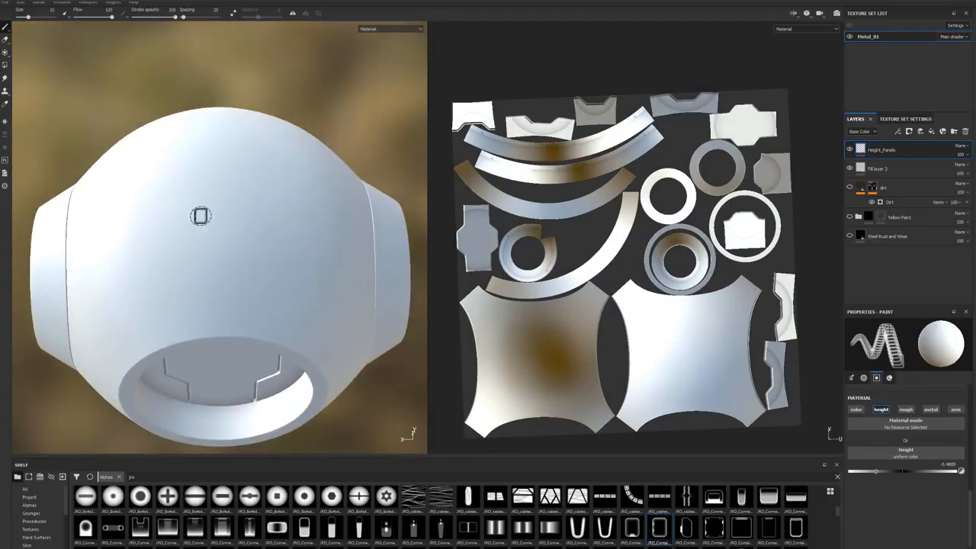
pyautogui.keyDown('alt'); pyautogui.moveTo(209, 257); pyautogui.dragTo(207, 295); pyautogui.keyUp('alt')
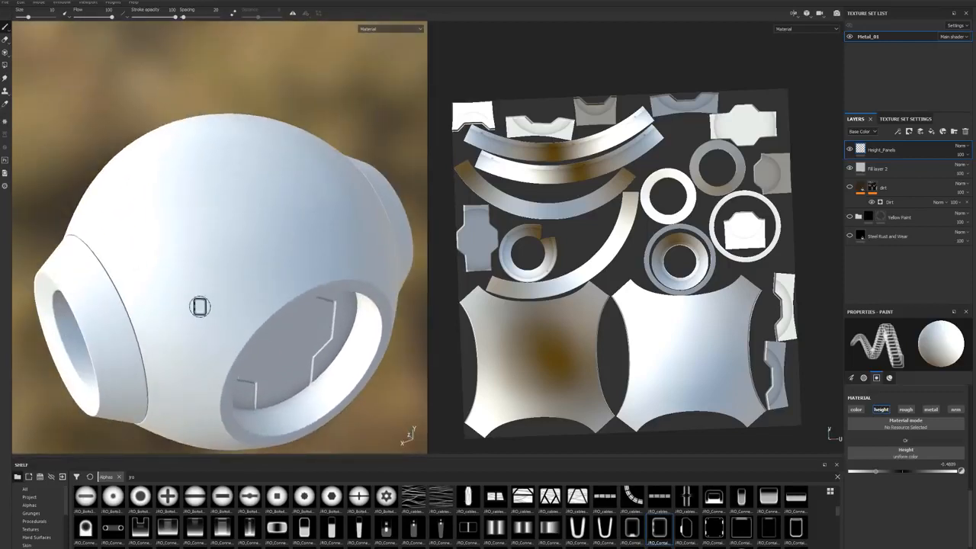
pyautogui.keyDown('alt'); pyautogui.moveTo(280, 257); pyautogui.dragTo(212, 342); pyautogui.keyUp('alt')
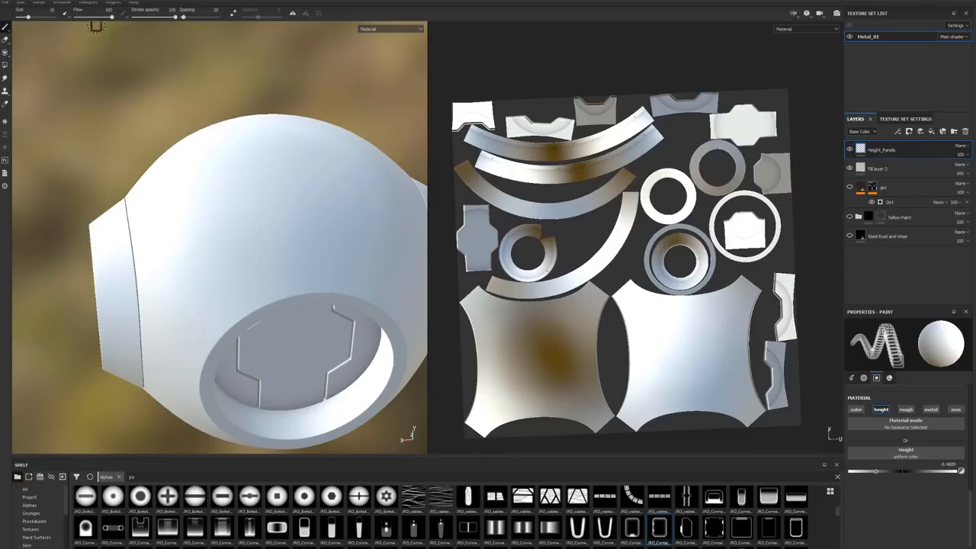
pyautogui.click(292, 14)
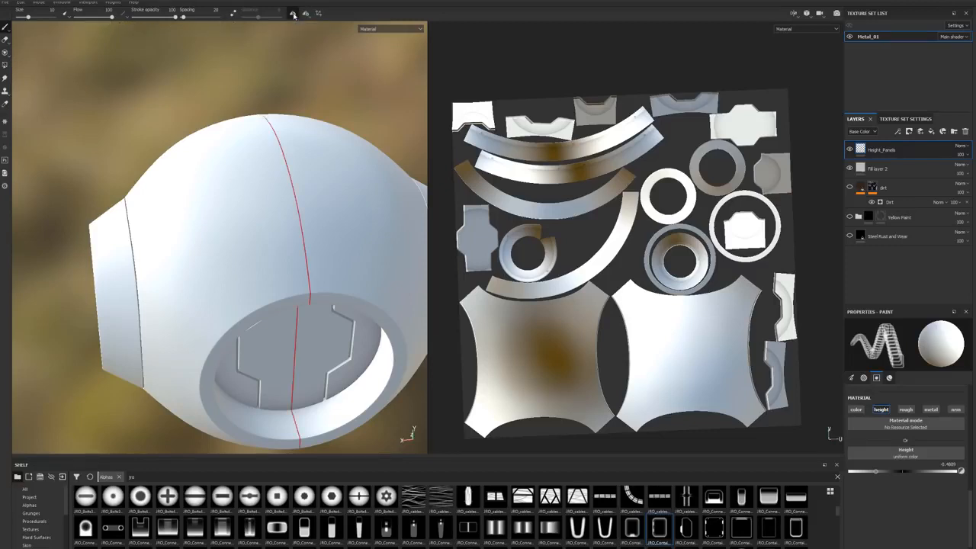
pyautogui.click(293, 13)
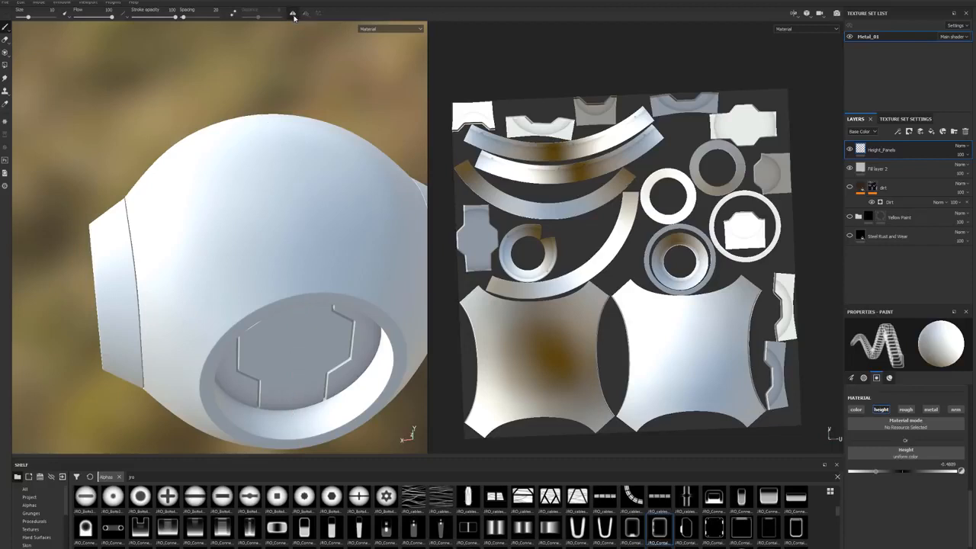
pyautogui.click(293, 13)
pyautogui.click(305, 14)
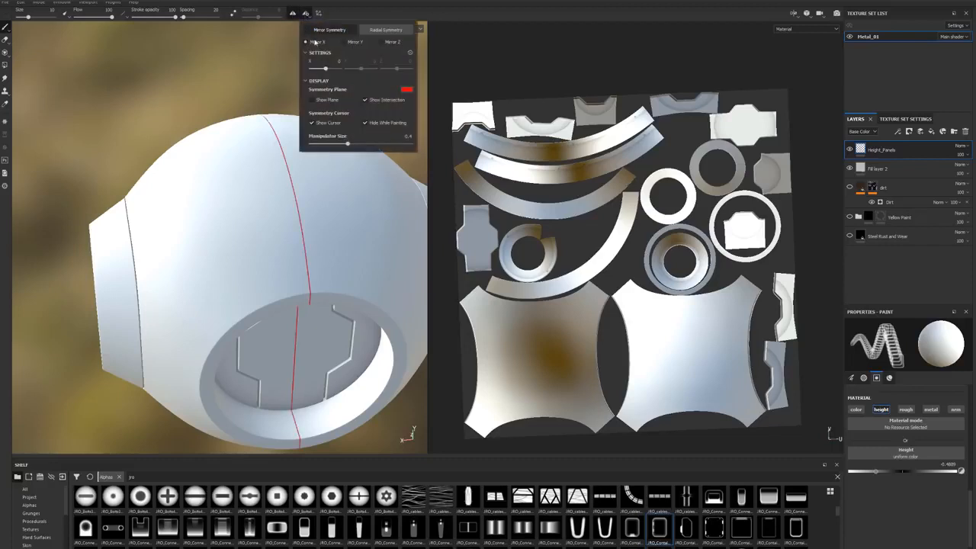
# Step: Enlarge the brush to a size of about 37.93 and change its alpha to JRO_Container_04_in
pyautogui.keyDown('alt'); pyautogui.moveTo(231, 267); pyautogui.dragTo(355, 231); pyautogui.keyUp('alt')
pyautogui.click(245, 258)
pyautogui.keyDown('alt'); pyautogui.moveTo(305, 264); pyautogui.dragTo(231, 276); pyautogui.keyUp('alt')
pyautogui.moveTo(230, 276)
pyautogui.keyDown('ctrl'); pyautogui.mouseDown(button='right')
pyautogui.moveTo(256, 276)
pyautogui.moveTo(228, 276)
pyautogui.moveTo(247, 276)
pyautogui.mouseUp(button='right'); pyautogui.keyUp('ctrl')
pyautogui.moveTo(247, 276)
pyautogui.keyDown('alt'); pyautogui.mouseDown()
pyautogui.moveTo(255, 288)
pyautogui.moveTo(227, 225)
pyautogui.moveTo(327, 356)
pyautogui.moveTo(257, 279)
pyautogui.moveTo(233, 352)
pyautogui.moveTo(295, 327)
pyautogui.moveTo(278, 326)
pyautogui.mouseUp(); pyautogui.keyUp('alt')
pyautogui.scroll(3, 252, 328)
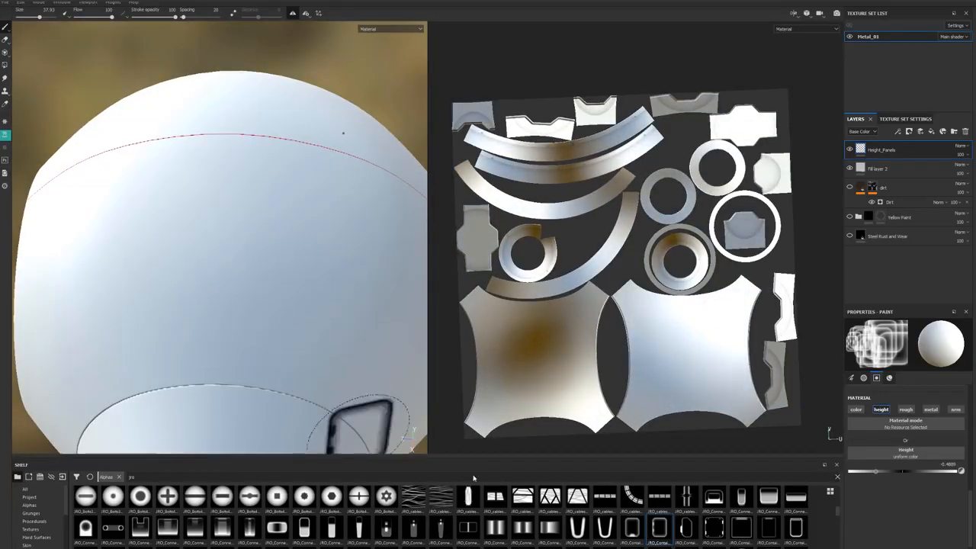
pyautogui.moveTo(631, 526)
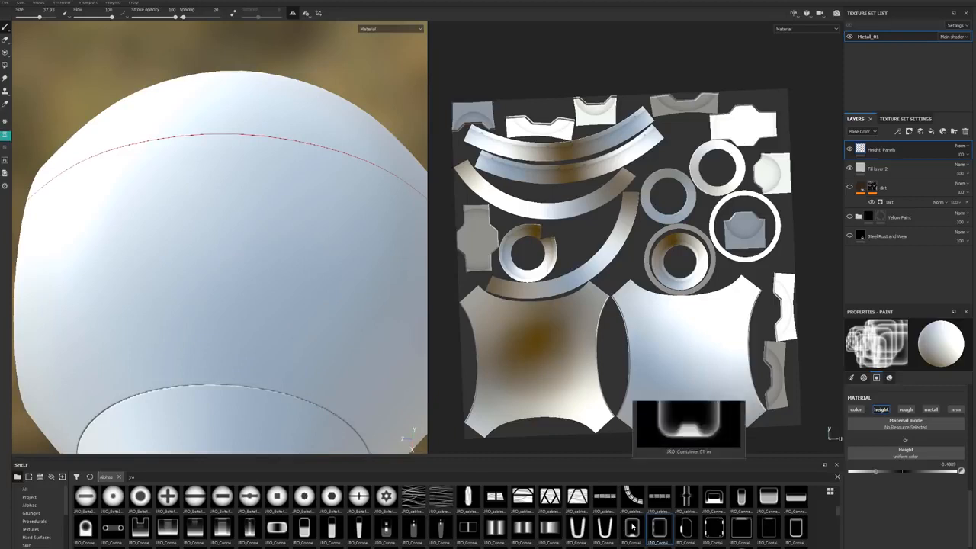
pyautogui.click(717, 532)
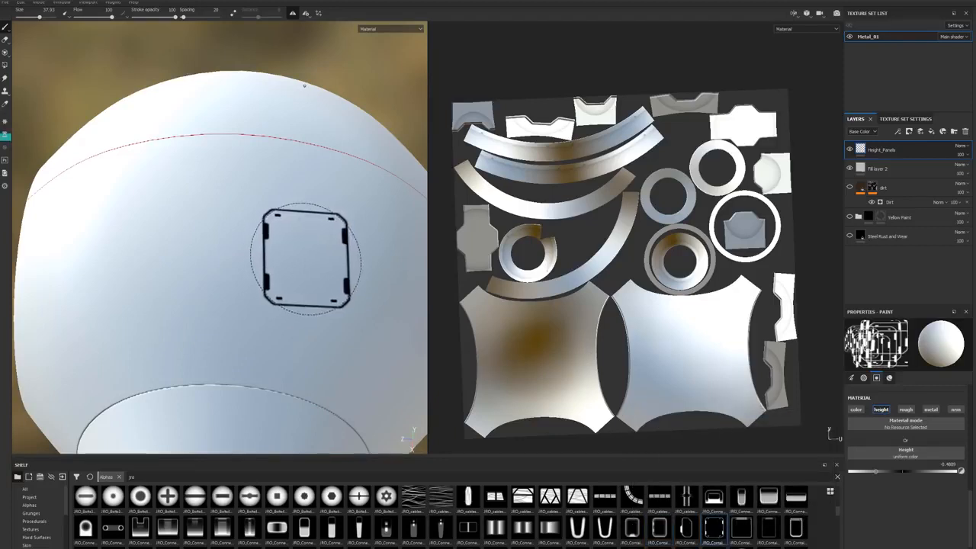
# Step: Try stamping the container panel alpha onto the sphere's shell, and undo the stamp
pyautogui.click(223, 301)
pyautogui.moveTo(293, 378)
pyautogui.keyDown('alt'); pyautogui.mouseDown()
pyautogui.moveTo(268, 329)
pyautogui.moveTo(244, 310)
pyautogui.moveTo(285, 313)
pyautogui.moveTo(267, 291)
pyautogui.mouseUp(); pyautogui.keyUp('alt')
pyautogui.hotkey('ctrl', 'z')
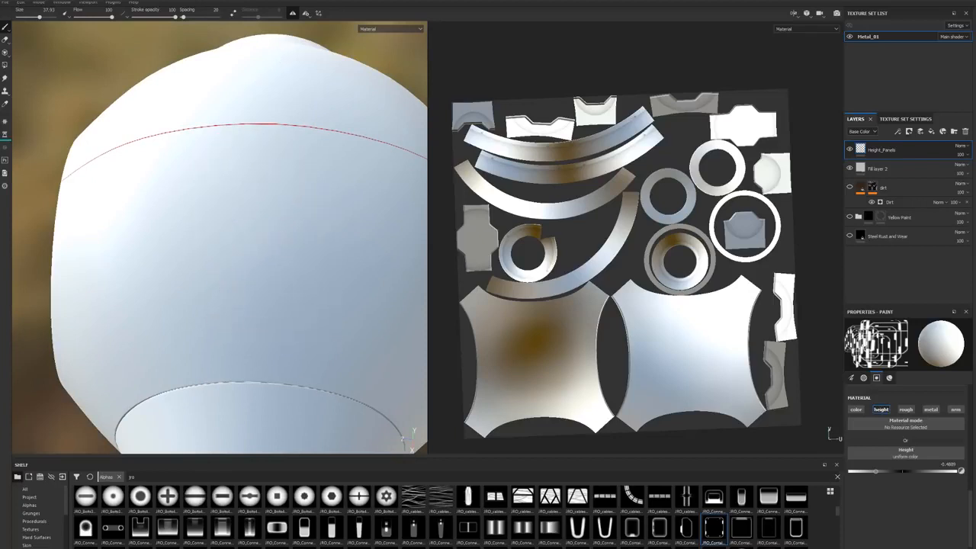
# Step: Turn on the mesh wireframe display in the viewport's display settings
pyautogui.click(975, 27)
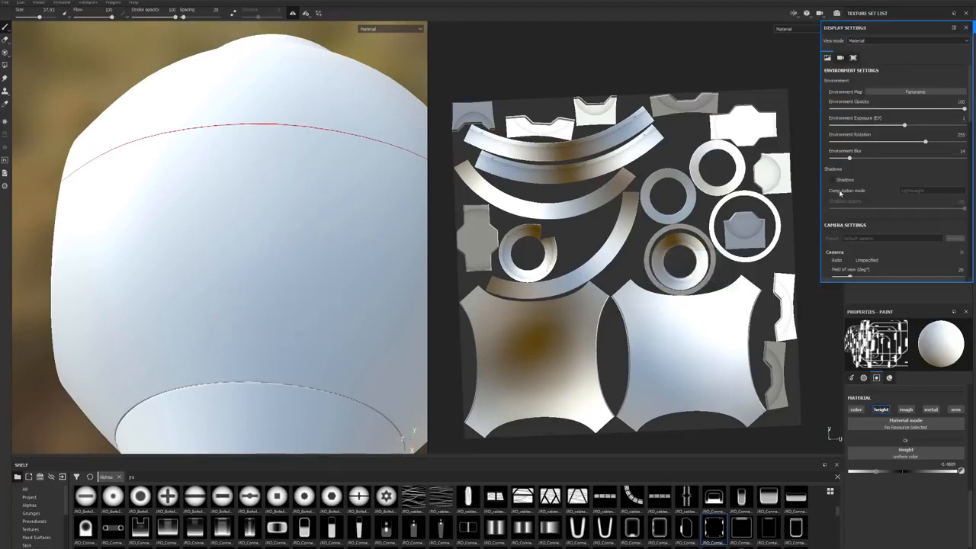
pyautogui.scroll(-6, 847, 198)
pyautogui.click(836, 253)
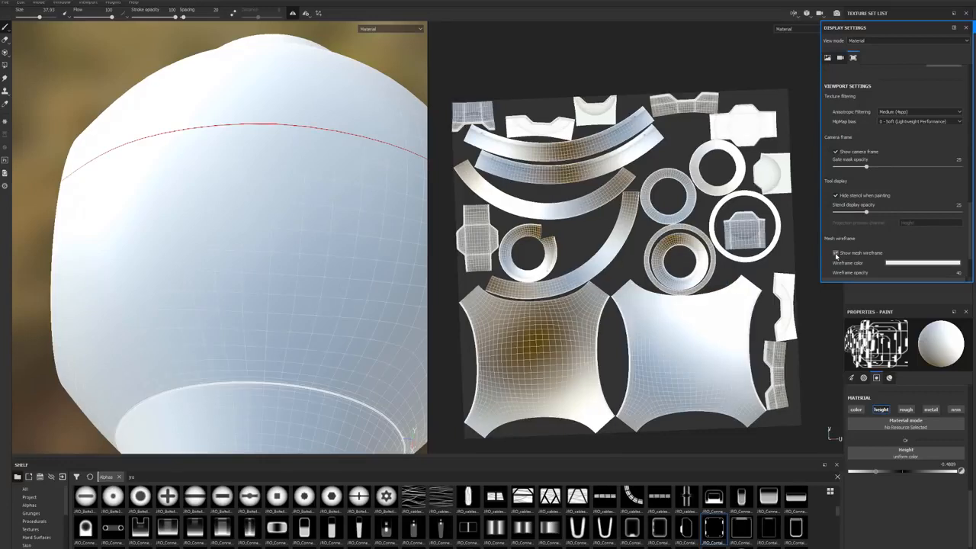
# Step: Change the mesh wireframe color to near-black
pyautogui.click(915, 264)
pyautogui.click(924, 332)
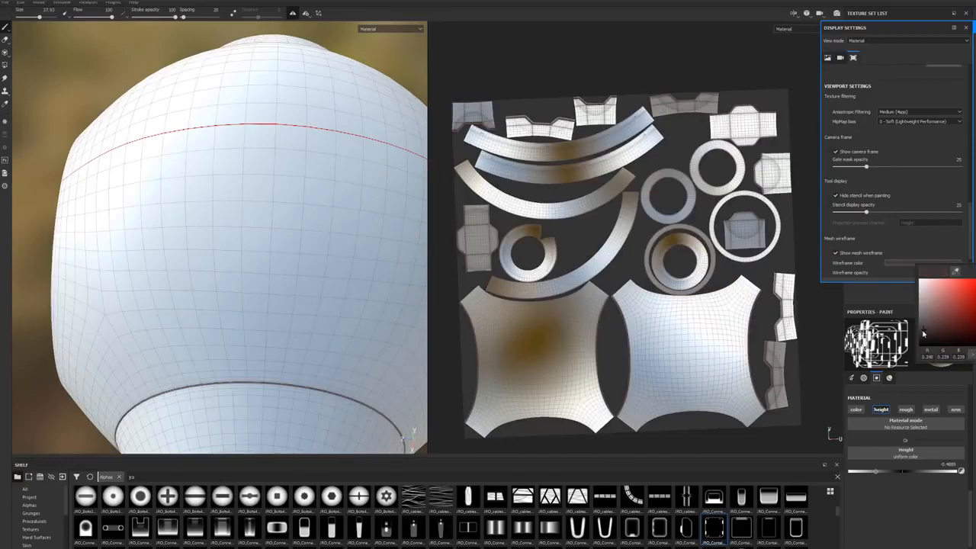
pyautogui.click(917, 343)
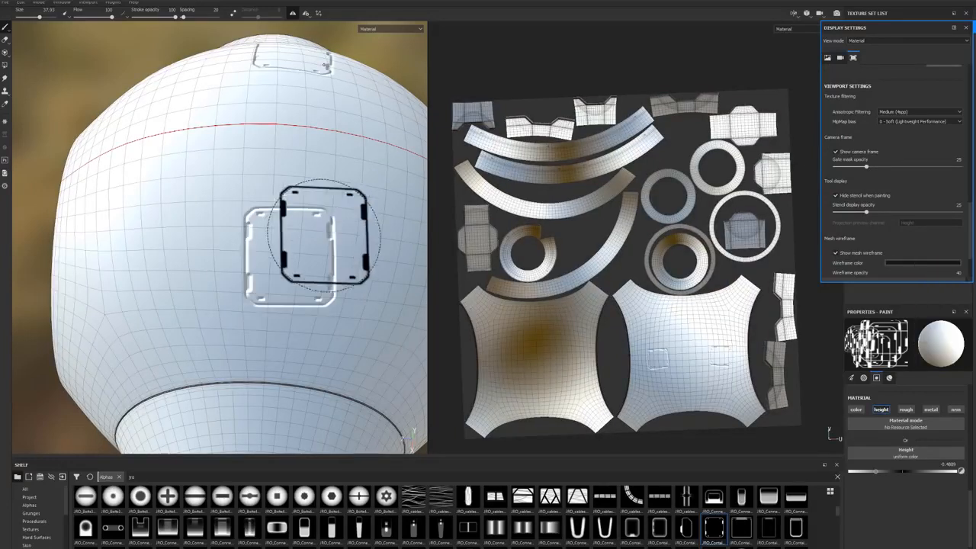
# Step: Stamp the container panel alpha onto the sphere's shell, using the wireframe for alignment, and check the mirrored copy
pyautogui.moveTo(257, 270)
pyautogui.keyDown('alt'); pyautogui.mouseDown()
pyautogui.moveTo(288, 276)
pyautogui.moveTo(269, 269)
pyautogui.moveTo(283, 268)
pyautogui.moveTo(269, 280)
pyautogui.moveTo(277, 276)
pyautogui.moveTo(273, 301)
pyautogui.moveTo(283, 287)
pyautogui.moveTo(270, 283)
pyautogui.mouseUp(); pyautogui.keyUp('alt')
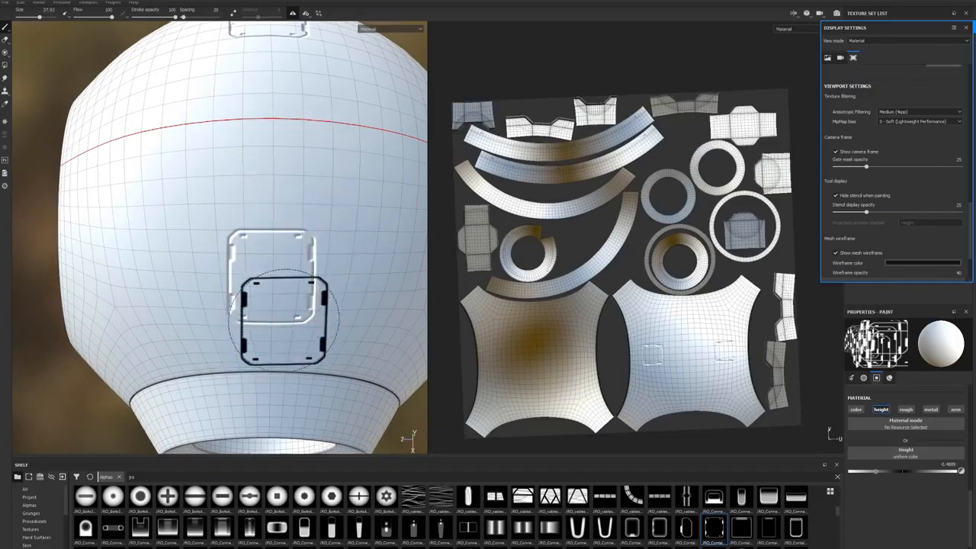
pyautogui.keyDown('alt'); pyautogui.moveTo(241, 72); pyautogui.dragTo(221, 206); pyautogui.keyUp('alt')
pyautogui.keyDown('alt'); pyautogui.moveTo(254, 281); pyautogui.dragTo(371, 262); pyautogui.keyUp('alt')
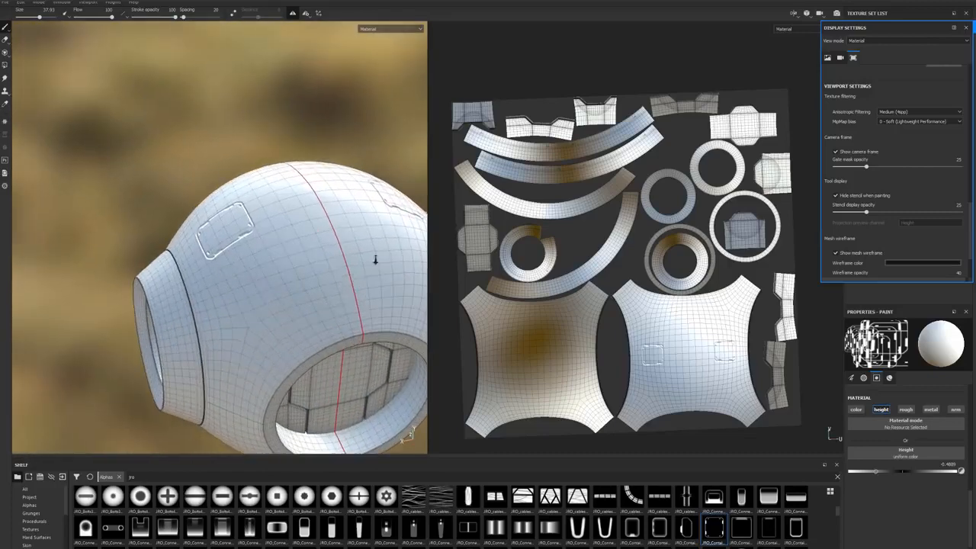
pyautogui.keyDown('alt'); pyautogui.moveTo(283, 263); pyautogui.dragTo(298, 313); pyautogui.keyUp('alt')
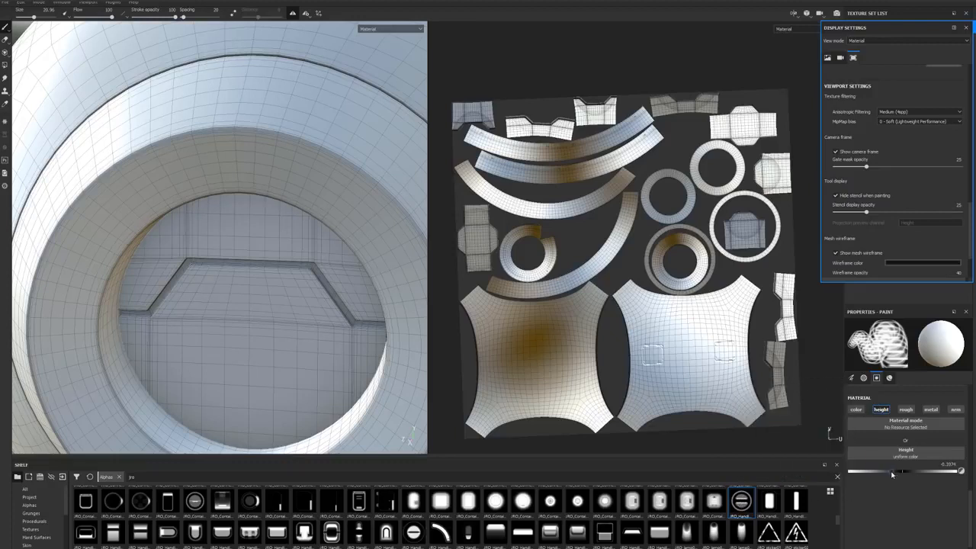
# Step: Stamp the round slotted JRO handle alpha onto the middle of the recessed panel inside the side opening
pyautogui.scroll(2, 247, 324)
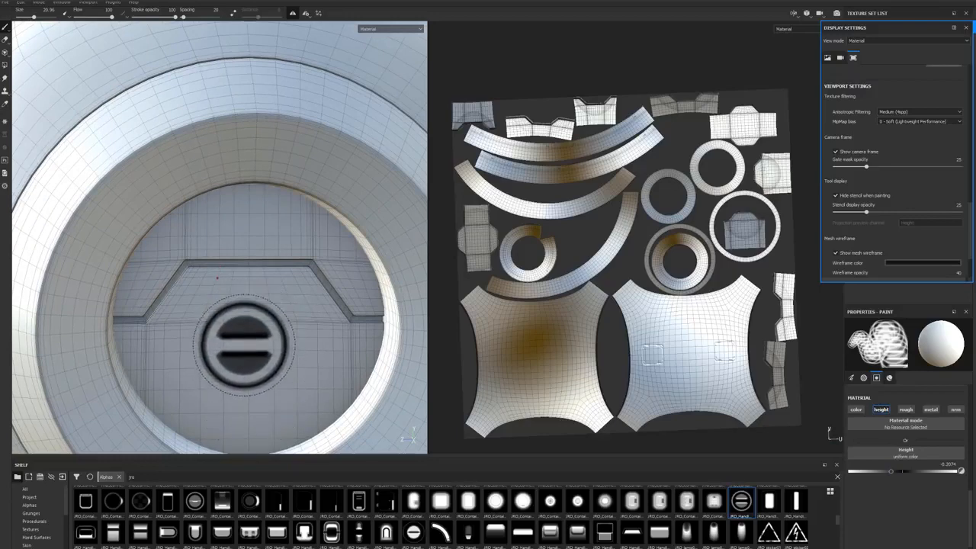
pyautogui.click(246, 327)
pyautogui.keyDown('alt'); pyautogui.moveTo(317, 343); pyautogui.dragTo(164, 362, button='right'); pyautogui.keyUp('alt')
pyautogui.keyDown('alt'); pyautogui.moveTo(163, 362); pyautogui.dragTo(228, 391); pyautogui.keyUp('alt')
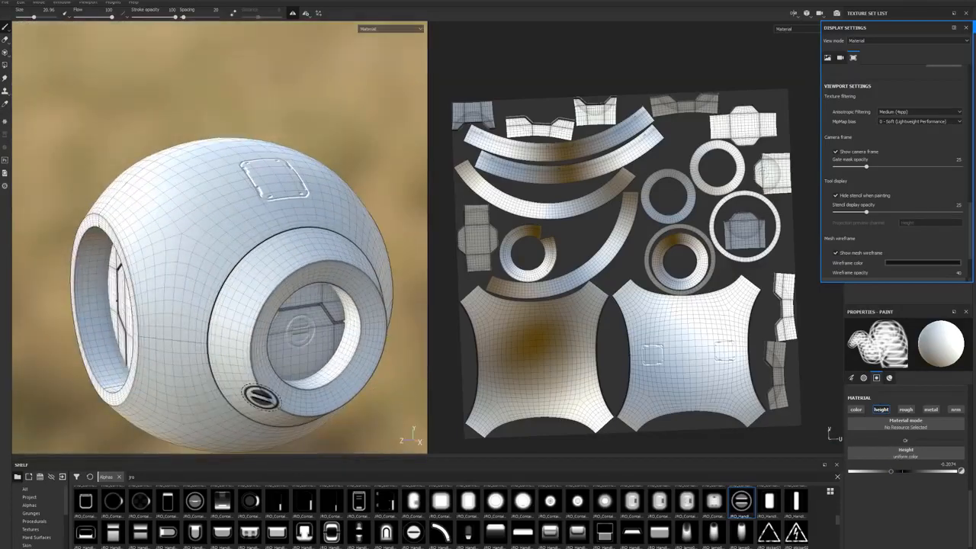
pyautogui.keyDown('alt'); pyautogui.moveTo(228, 391); pyautogui.dragTo(202, 354, button='middle'); pyautogui.keyUp('alt')
pyautogui.moveTo(260, 359)
pyautogui.keyDown('alt'); pyautogui.mouseDown()
pyautogui.moveTo(133, 307)
pyautogui.moveTo(157, 366)
pyautogui.moveTo(177, 378)
pyautogui.mouseUp(); pyautogui.keyUp('alt')
pyautogui.keyDown('alt'); pyautogui.moveTo(283, 373); pyautogui.dragTo(190, 371, button='middle'); pyautogui.keyUp('alt')
pyautogui.moveTo(190, 370)
pyautogui.keyDown('alt'); pyautogui.mouseDown()
pyautogui.moveTo(210, 374)
pyautogui.moveTo(226, 355)
pyautogui.moveTo(214, 324)
pyautogui.mouseUp(); pyautogui.keyUp('alt')
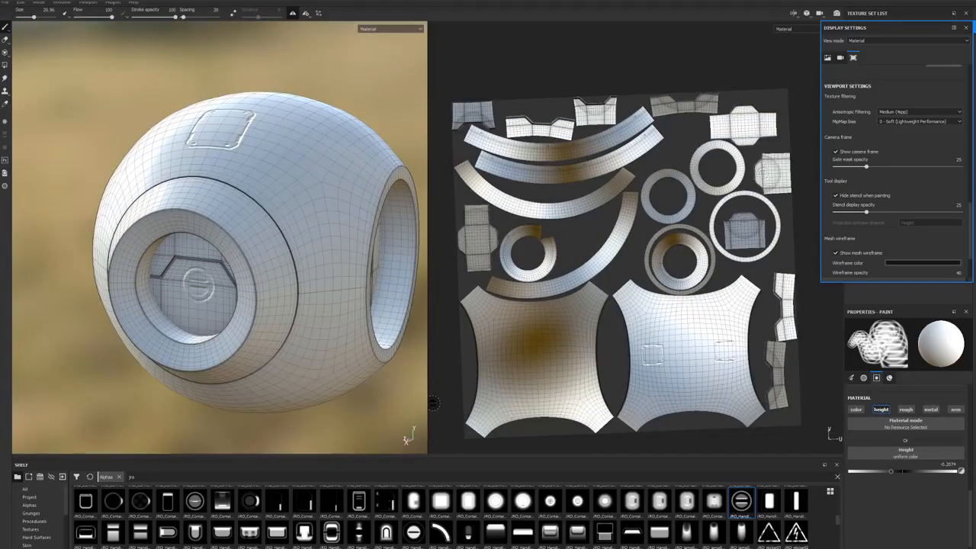
pyautogui.keyDown('alt'); pyautogui.moveTo(216, 273); pyautogui.dragTo(231, 296); pyautogui.keyUp('alt')
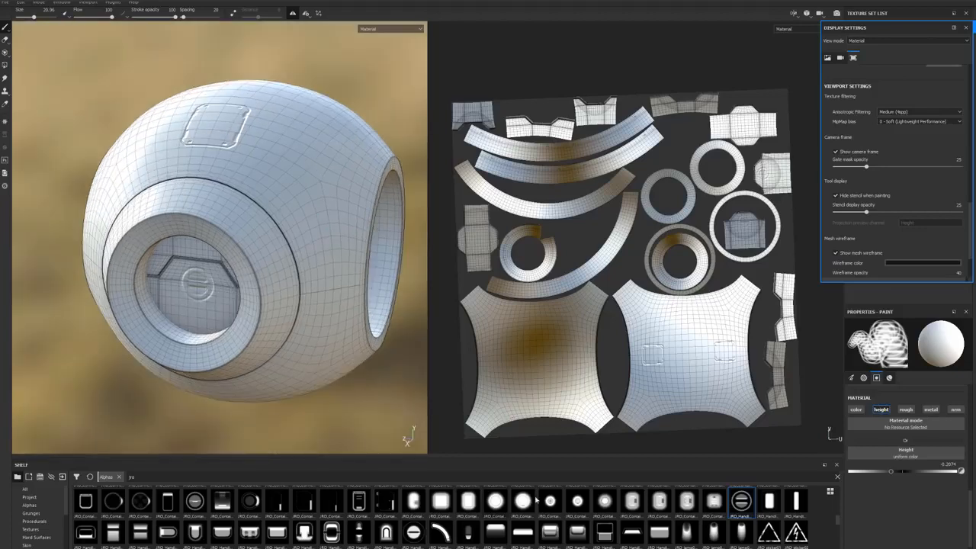
# Step: Pick a round JRO alpha and stamp it onto the model in mirrored pairs, undoing the first placement
pyautogui.click(740, 501)
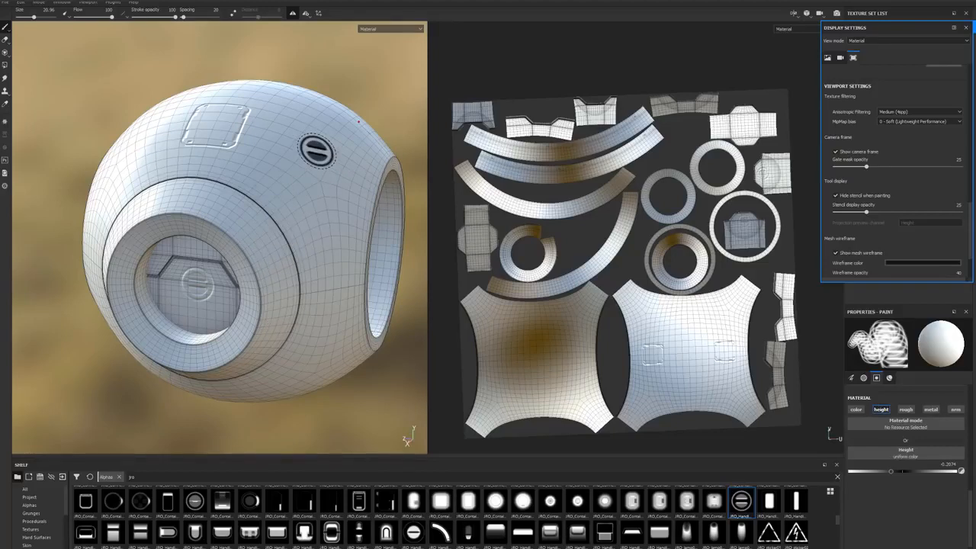
pyautogui.scroll(8, 742, 509)
pyautogui.click(605, 499)
pyautogui.keyDown('alt'); pyautogui.moveTo(229, 251); pyautogui.dragTo(305, 228); pyautogui.keyUp('alt')
pyautogui.click(220, 225)
pyautogui.hotkey('ctrl', 'z')
pyautogui.click(172, 283)
pyautogui.keyDown('alt'); pyautogui.moveTo(252, 279); pyautogui.dragTo(284, 283); pyautogui.keyUp('alt')
pyautogui.click(228, 224)
pyautogui.moveTo(300, 284)
pyautogui.keyDown('alt'); pyautogui.mouseDown(button='right')
pyautogui.moveTo(221, 285)
pyautogui.moveTo(263, 274)
pyautogui.moveTo(237, 274)
pyautogui.mouseUp(button='right'); pyautogui.keyUp('alt')
# Step: Switch to a JRO_Base alpha at brush size about 33.39 and stamp it around the shell near the large opening
pyautogui.click(222, 499)
pyautogui.keyDown('alt'); pyautogui.moveTo(244, 259); pyautogui.dragTo(251, 305); pyautogui.keyUp('alt')
pyautogui.keyDown('ctrl'); pyautogui.moveTo(244, 275); pyautogui.dragTo(263, 276, button='right'); pyautogui.keyUp('ctrl')
pyautogui.keyDown('alt'); pyautogui.moveTo(264, 275); pyautogui.dragTo(221, 267); pyautogui.keyUp('alt')
pyautogui.keyDown('alt'); pyautogui.moveTo(320, 302); pyautogui.dragTo(279, 303, button='right'); pyautogui.keyUp('alt')
pyautogui.keyDown('alt'); pyautogui.moveTo(279, 303); pyautogui.dragTo(244, 282); pyautogui.keyUp('alt')
pyautogui.moveTo(244, 282)
pyautogui.keyDown('alt'); pyautogui.mouseDown(button='right')
pyautogui.moveTo(285, 279)
pyautogui.moveTo(257, 305)
pyautogui.moveTo(257, 323)
pyautogui.mouseUp(button='right'); pyautogui.keyUp('alt')
pyautogui.click(285, 279)
pyautogui.moveTo(263, 364)
pyautogui.keyDown('ctrl'); pyautogui.mouseDown(button='right')
pyautogui.moveTo(280, 364)
pyautogui.moveTo(236, 359)
pyautogui.mouseUp(button='right'); pyautogui.keyUp('ctrl')
pyautogui.keyDown('alt'); pyautogui.moveTo(371, 349); pyautogui.dragTo(344, 153); pyautogui.keyUp('alt')
pyautogui.keyDown('ctrl'); pyautogui.moveTo(278, 359); pyautogui.dragTo(276, 359, button='right'); pyautogui.keyUp('ctrl')
pyautogui.moveTo(275, 347)
pyautogui.keyDown('alt'); pyautogui.mouseDown()
pyautogui.moveTo(278, 297)
pyautogui.moveTo(294, 294)
pyautogui.mouseUp(); pyautogui.keyUp('alt')
pyautogui.keyDown('ctrl'); pyautogui.moveTo(246, 359); pyautogui.dragTo(264, 359, button='right'); pyautogui.keyUp('ctrl')
pyautogui.click(250, 355)
pyautogui.keyDown('alt'); pyautogui.moveTo(263, 298); pyautogui.dragTo(267, 397); pyautogui.keyUp('alt')
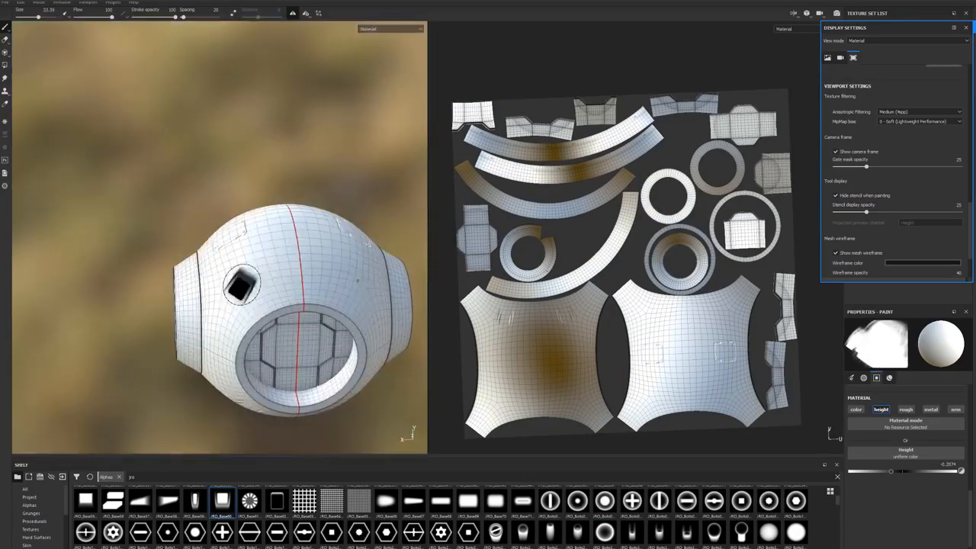
pyautogui.click(248, 287)
pyautogui.moveTo(347, 330)
pyautogui.keyDown('alt'); pyautogui.mouseDown()
pyautogui.moveTo(261, 353)
pyautogui.moveTo(307, 281)
pyautogui.moveTo(350, 270)
pyautogui.mouseUp(); pyautogui.keyUp('alt')
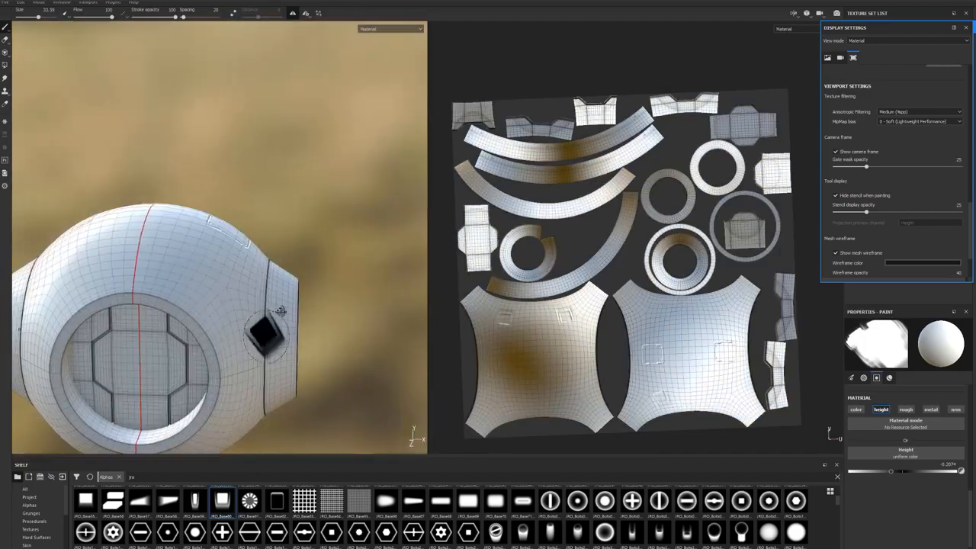
pyautogui.keyDown('alt'); pyautogui.moveTo(351, 270); pyautogui.dragTo(396, 269, button='right'); pyautogui.keyUp('alt')
# Step: Pick a ring-shaped JRO bolt alpha and stamp it on the recessed panels inside the large opening
pyautogui.click(604, 501)
pyautogui.keyDown('ctrl'); pyautogui.moveTo(336, 125); pyautogui.dragTo(313, 125, button='right'); pyautogui.keyUp('ctrl')
pyautogui.click(312, 124)
pyautogui.click(321, 326)
pyautogui.moveTo(321, 305)
pyautogui.keyDown('alt'); pyautogui.mouseDown()
pyautogui.moveTo(251, 281)
pyautogui.moveTo(355, 221)
pyautogui.moveTo(118, 288)
pyautogui.moveTo(435, 444)
pyautogui.mouseUp(); pyautogui.keyUp('alt')
# Step: Turn off symmetry and stamp the JRO_Window03_in alpha at the center of the large opening's recessed panel
pyautogui.scroll(-10, 506, 534)
pyautogui.click(795, 501)
pyautogui.press('l')
pyautogui.keyDown('alt'); pyautogui.moveTo(314, 271); pyautogui.dragTo(262, 266, button='right'); pyautogui.keyUp('alt')
pyautogui.keyDown('ctrl'); pyautogui.moveTo(261, 266); pyautogui.dragTo(305, 266, button='right'); pyautogui.keyUp('ctrl')
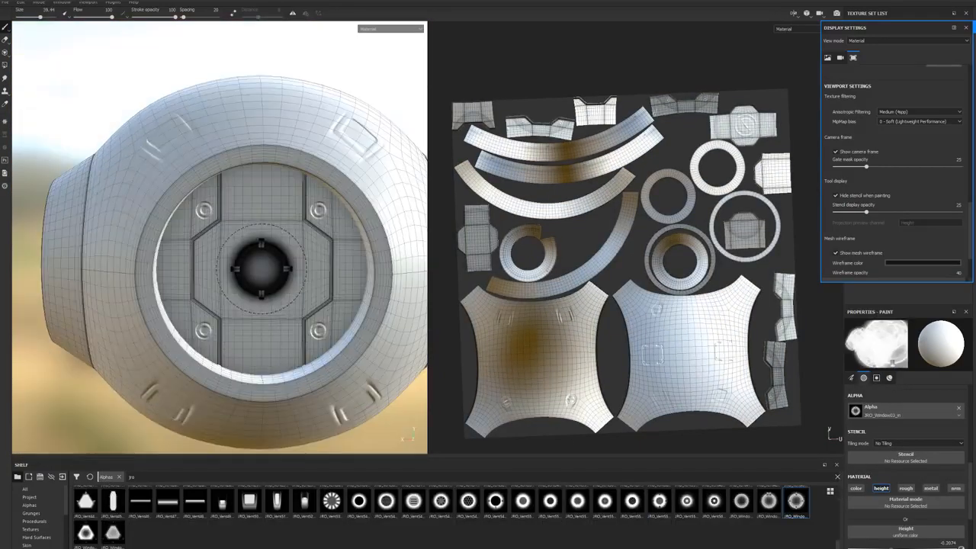
pyautogui.click(262, 267)
pyautogui.keyDown('alt'); pyautogui.moveTo(262, 266); pyautogui.dragTo(164, 328); pyautogui.keyUp('alt')
pyautogui.keyDown('alt'); pyautogui.moveTo(357, 270); pyautogui.dragTo(460, 303); pyautogui.keyUp('alt')
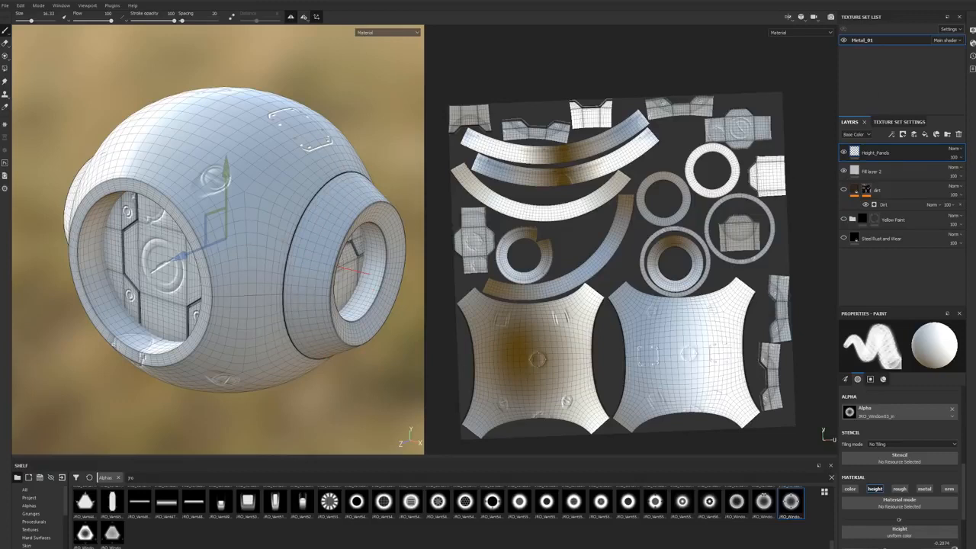
# Step: Add a paint layer named Height_Bolts above the Height_Panels layer
pyautogui.click(914, 135)
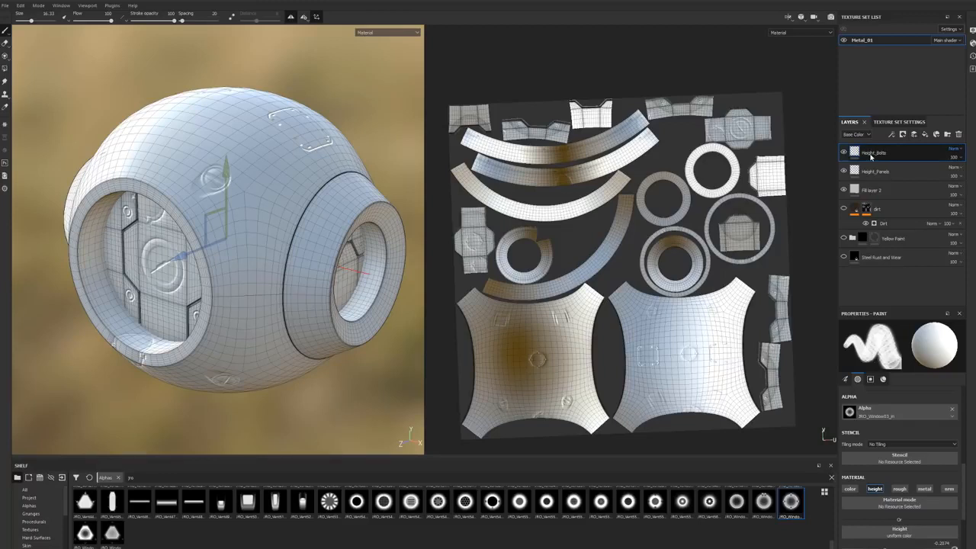
pyautogui.keyDown('alt'); pyautogui.moveTo(268, 183); pyautogui.dragTo(241, 193); pyautogui.keyUp('alt')
pyautogui.keyDown('alt'); pyautogui.moveTo(241, 193); pyautogui.dragTo(269, 183, button='right'); pyautogui.keyUp('alt')
pyautogui.keyDown('alt'); pyautogui.moveTo(268, 182); pyautogui.dragTo(277, 171); pyautogui.keyUp('alt')
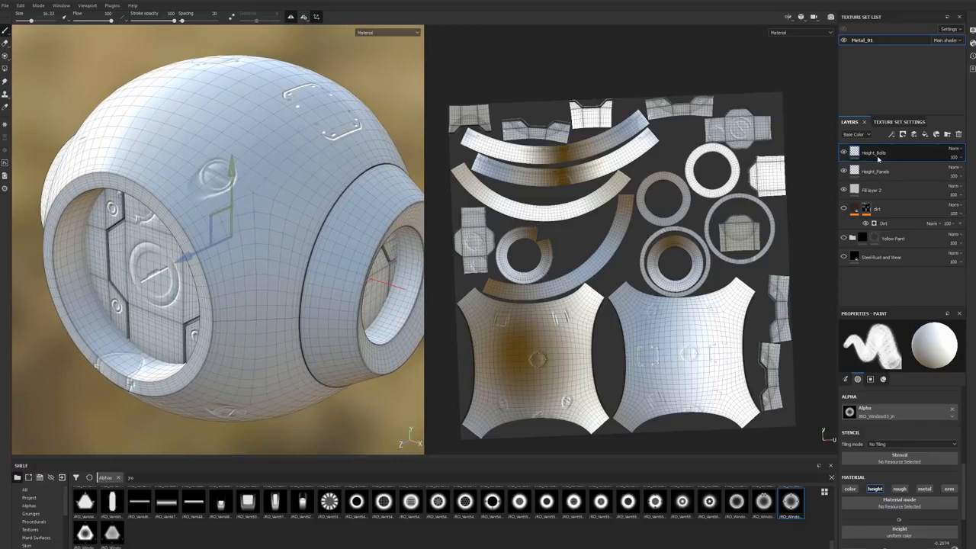
# Step: Try erasing part of the round shell detail on the Height_Panels layer, and undo the erasing
pyautogui.click(882, 173)
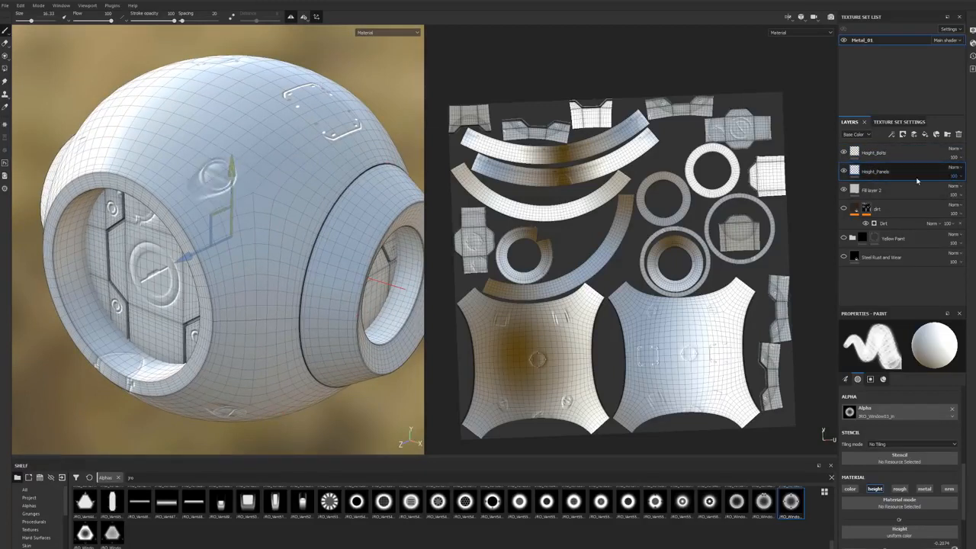
pyautogui.click(843, 172)
pyautogui.click(843, 173)
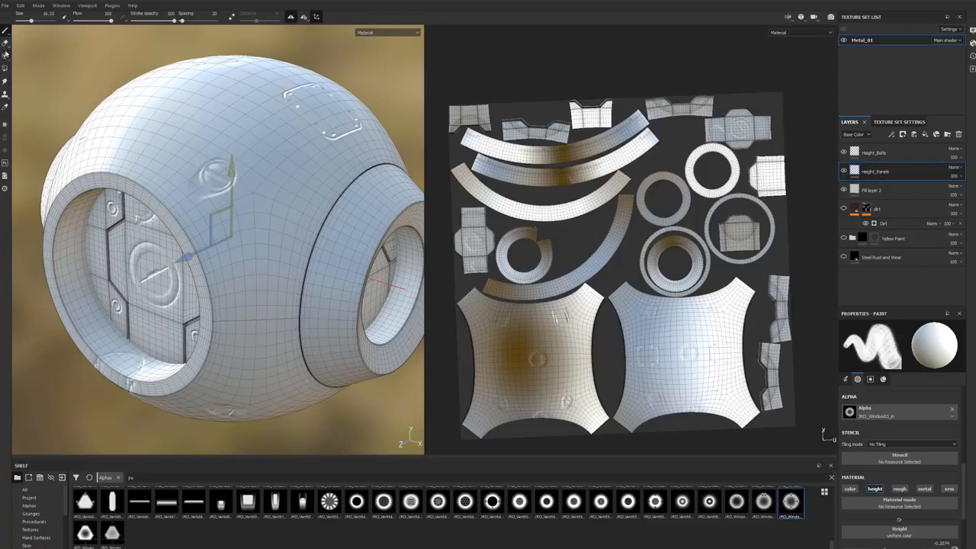
pyautogui.click(5, 43)
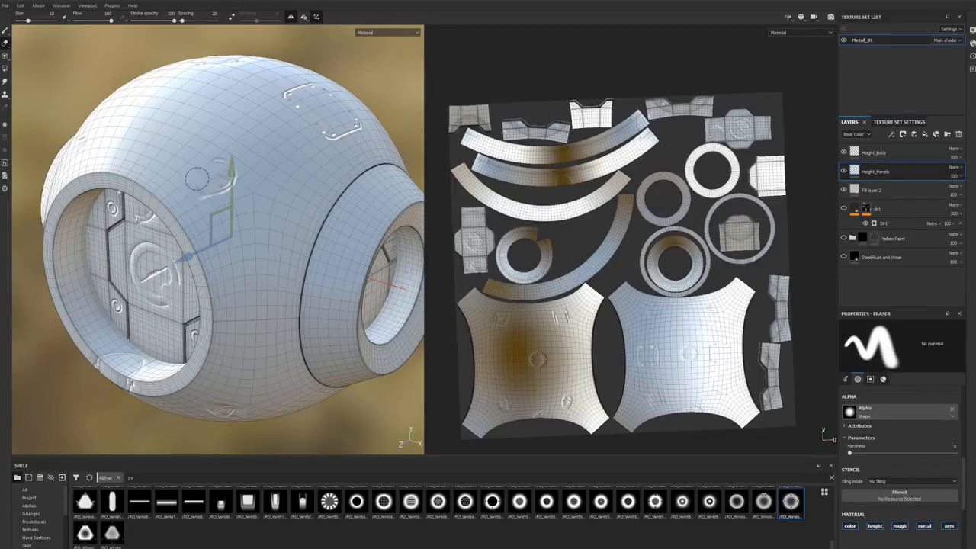
pyautogui.keyDown('alt'); pyautogui.moveTo(194, 167); pyautogui.dragTo(205, 165); pyautogui.keyUp('alt')
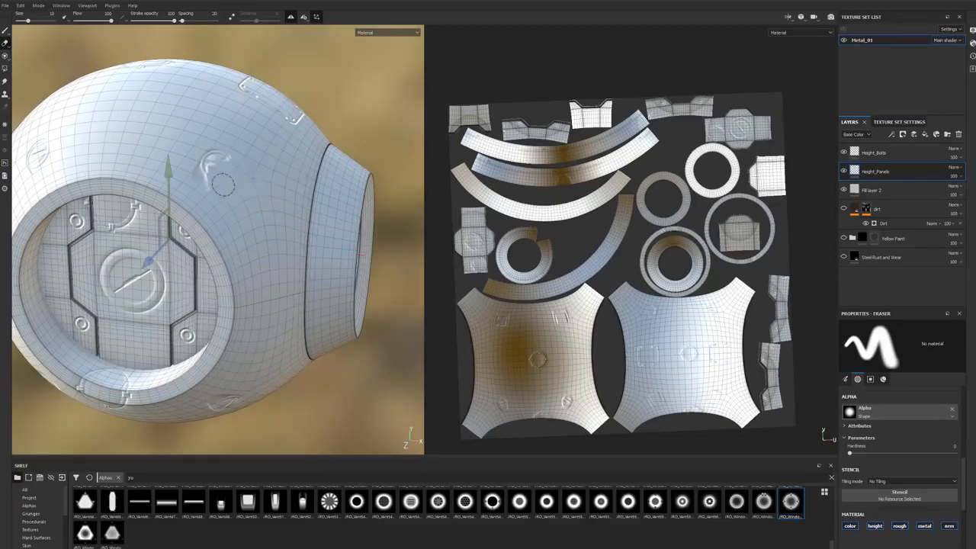
pyautogui.moveTo(218, 168)
pyautogui.keyDown('alt'); pyautogui.mouseDown()
pyautogui.moveTo(193, 162)
pyautogui.moveTo(238, 151)
pyautogui.moveTo(221, 178)
pyautogui.moveTo(270, 191)
pyautogui.mouseUp(); pyautogui.keyUp('alt')
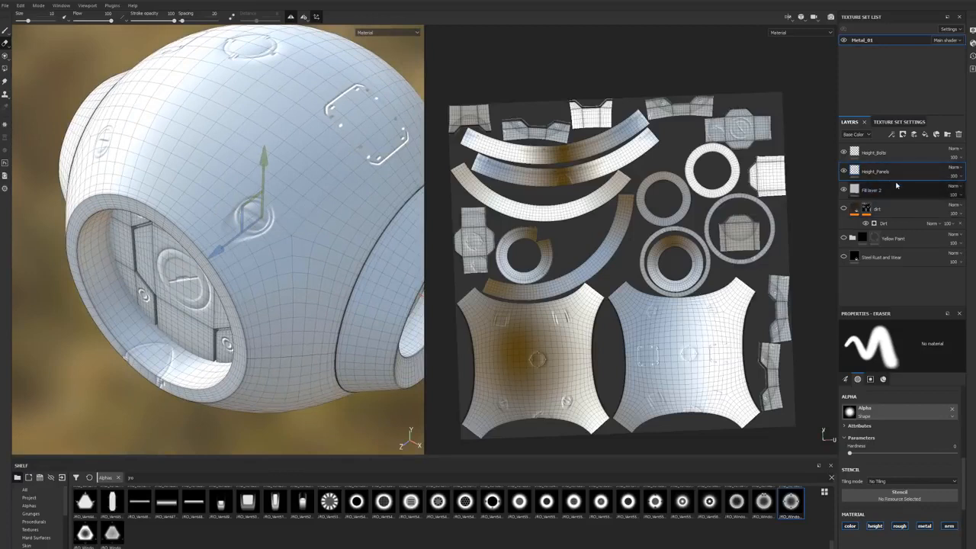
# Step: Select the Height_Bolts layer and check the radial symmetry settings and brush placement around the side ring
pyautogui.click(876, 152)
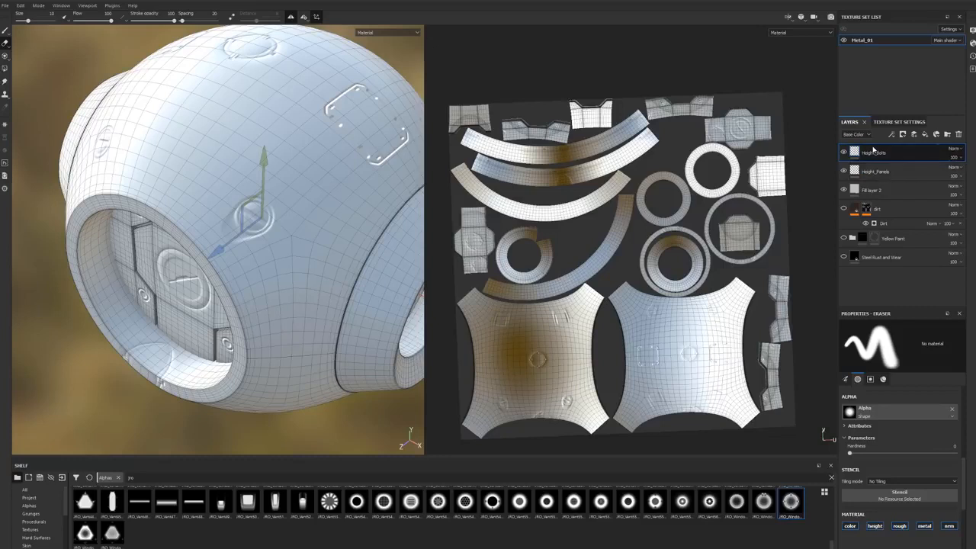
pyautogui.doubleClick(874, 153)
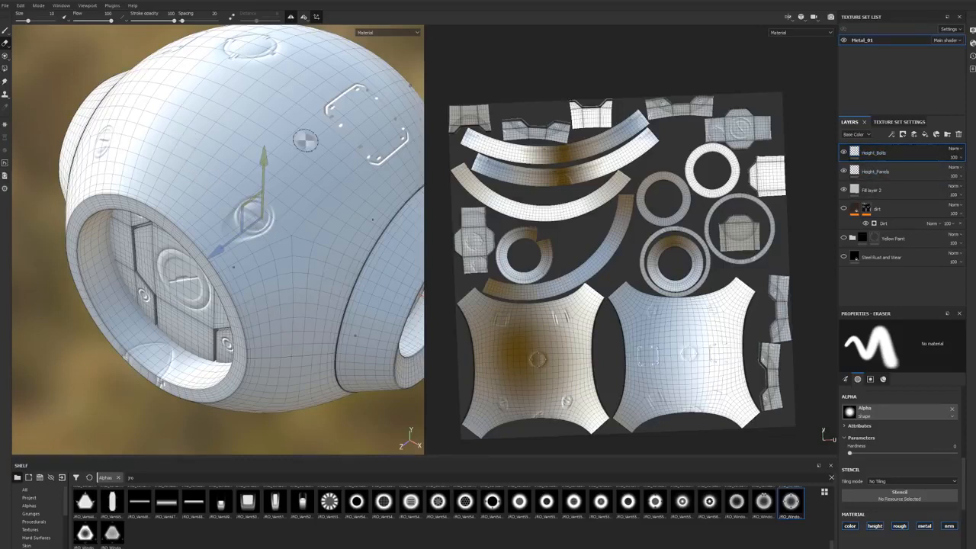
pyautogui.keyDown('alt'); pyautogui.moveTo(240, 88); pyautogui.dragTo(295, 73); pyautogui.keyUp('alt')
pyautogui.click(305, 21)
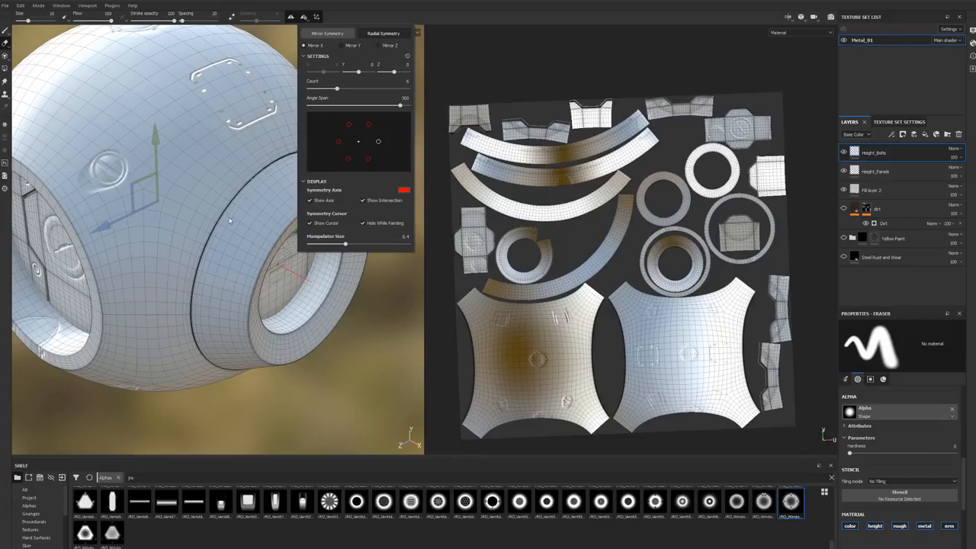
pyautogui.keyDown('alt'); pyautogui.moveTo(279, 191); pyautogui.dragTo(258, 185); pyautogui.keyUp('alt')
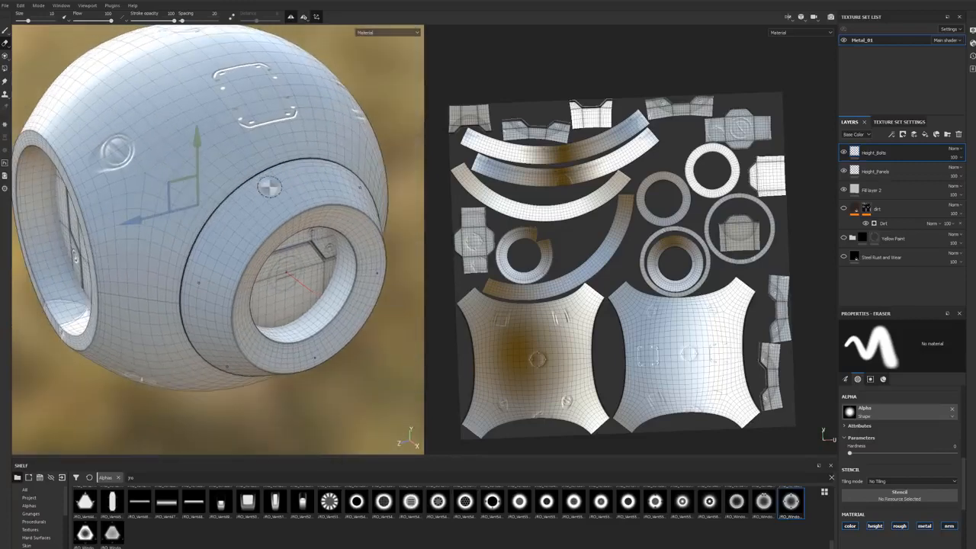
pyautogui.keyDown('shift'); pyautogui.moveTo(261, 200); pyautogui.dragTo(267, 186, button='right'); pyautogui.keyUp('shift')
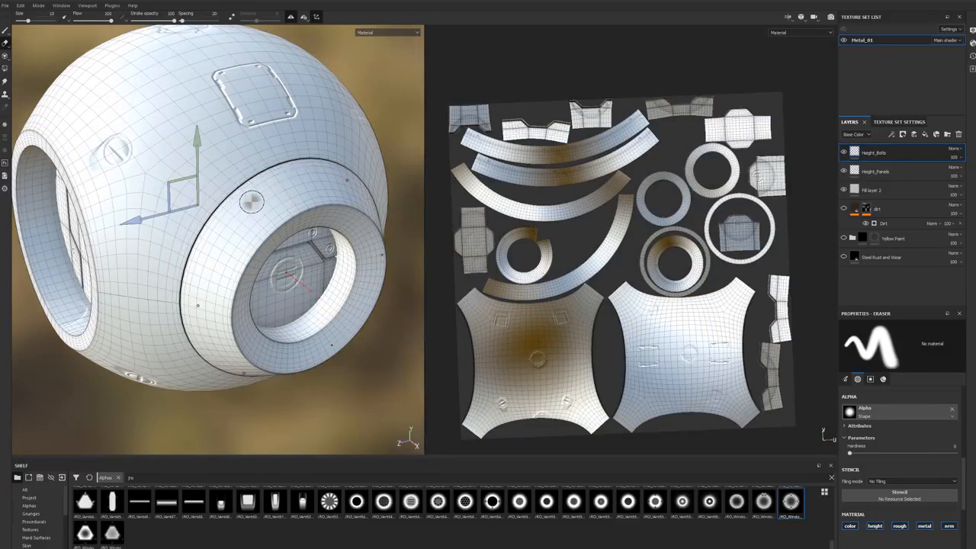
# Step: Raise the radial symmetry count to 16
pyautogui.click(305, 17)
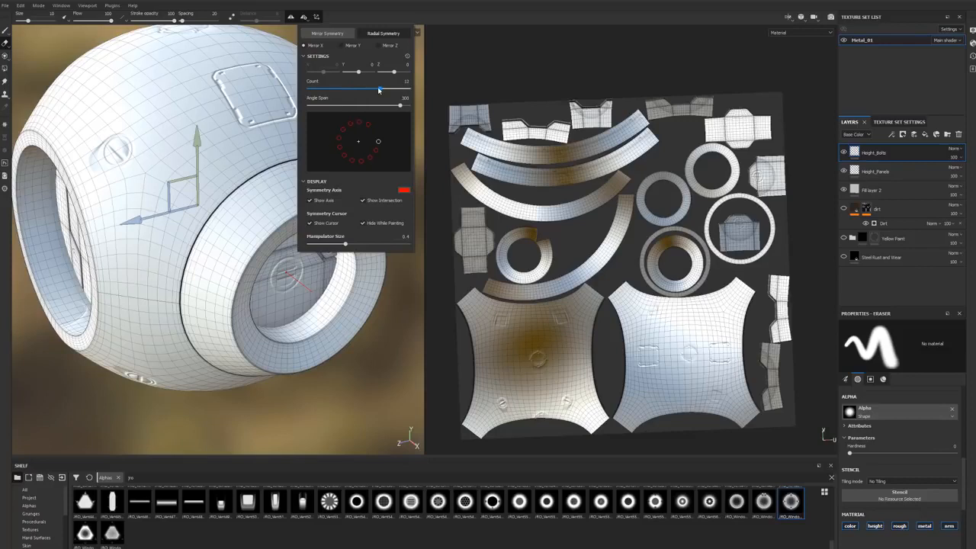
pyautogui.keyDown('alt'); pyautogui.moveTo(263, 207); pyautogui.dragTo(299, 205); pyautogui.keyUp('alt')
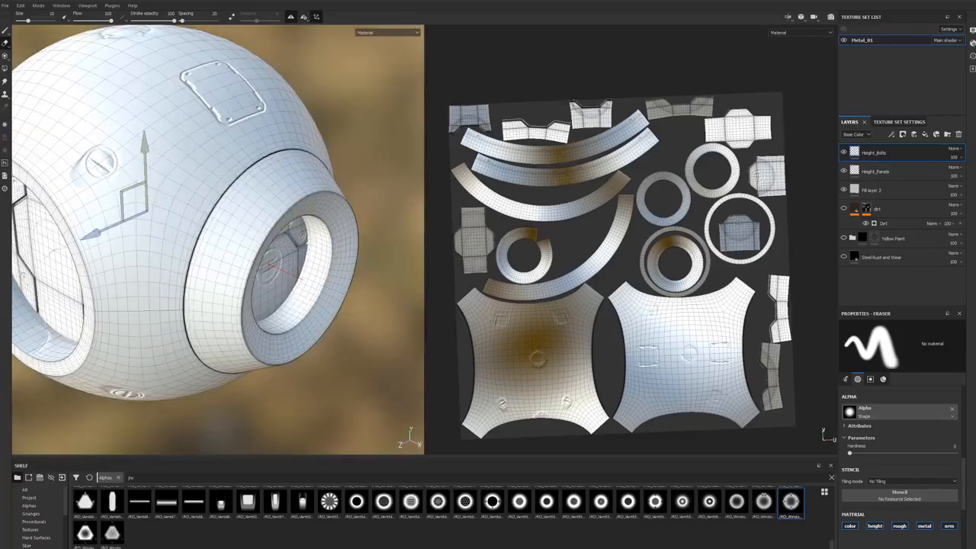
pyautogui.click(306, 18)
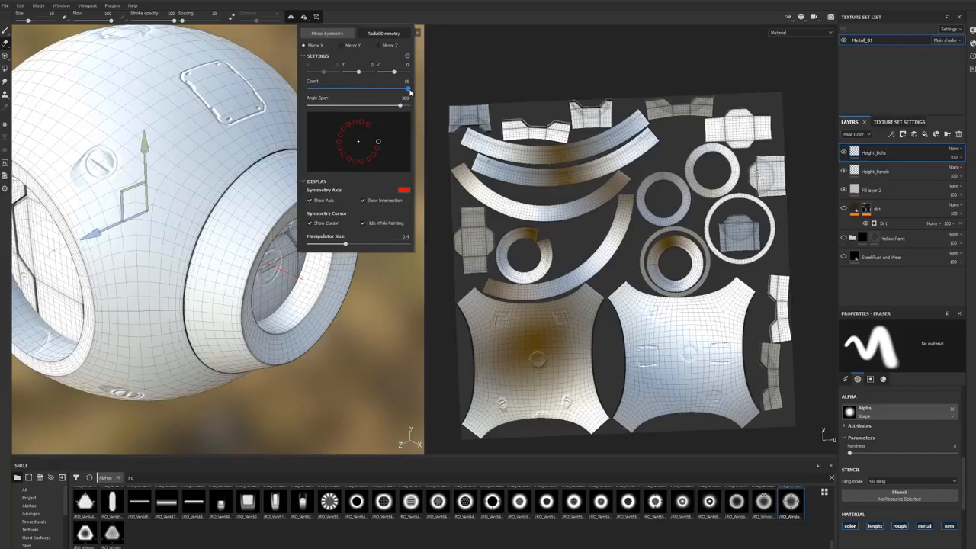
# Step: Set the current eraser's alpha to JRO_Bolts40_out
pyautogui.click(356, 501)
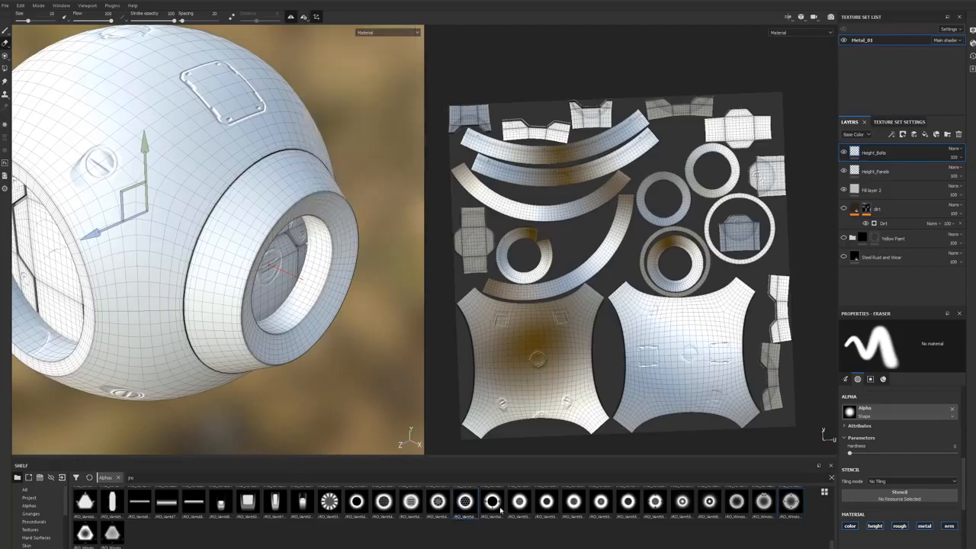
pyautogui.scroll(3, 465, 510)
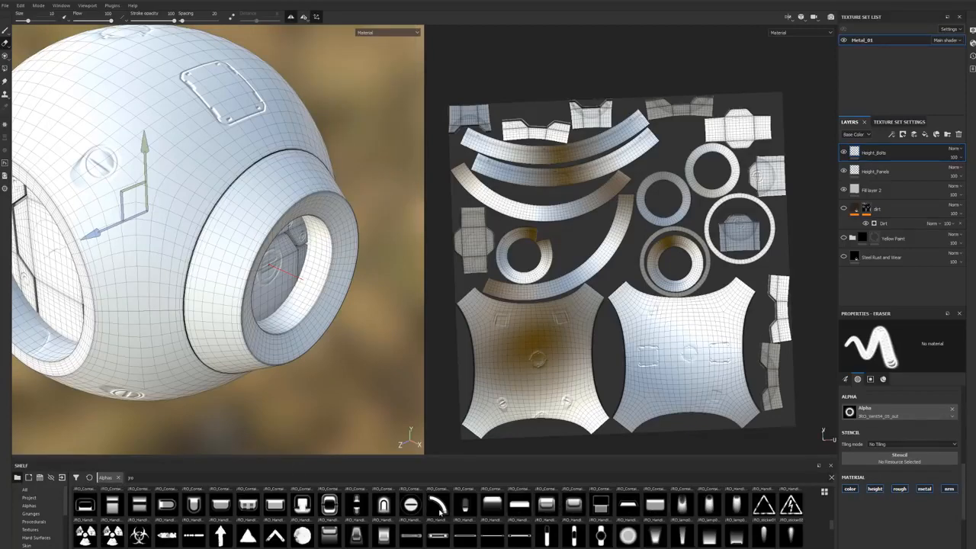
pyautogui.scroll(3, 439, 516)
pyautogui.click(139, 538)
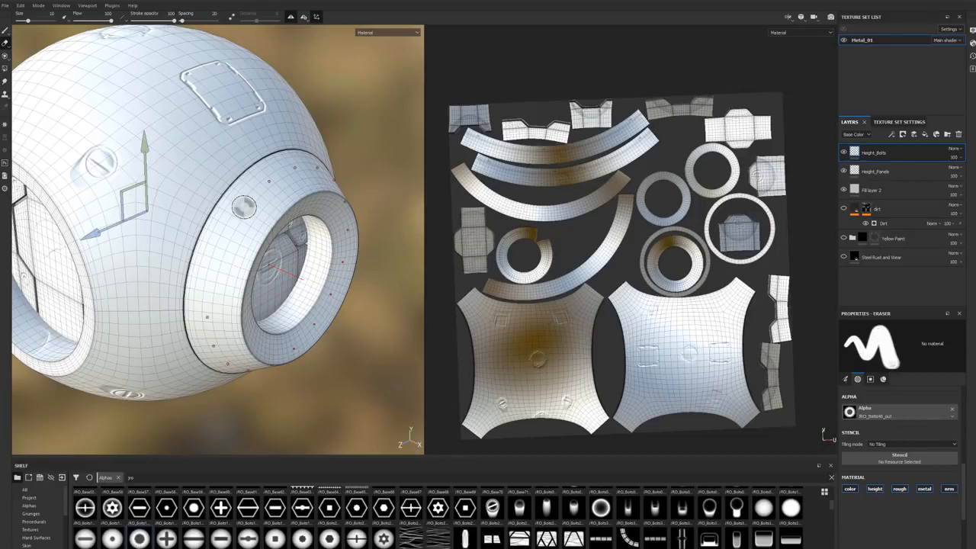
# Step: Switch to the paint brush, try stamping JRO_Window03_in radially around the side ring, and undo the stamps
pyautogui.click(5, 31)
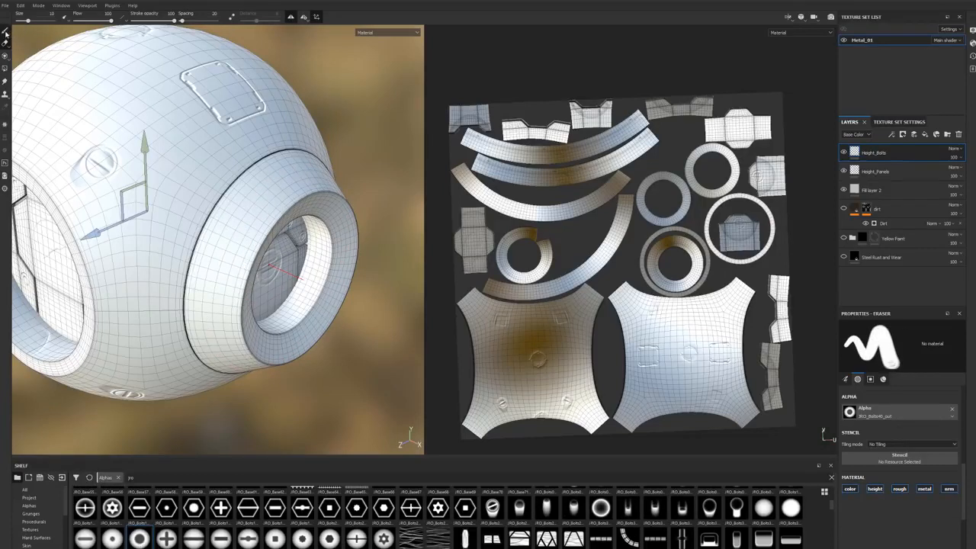
pyautogui.click(250, 213)
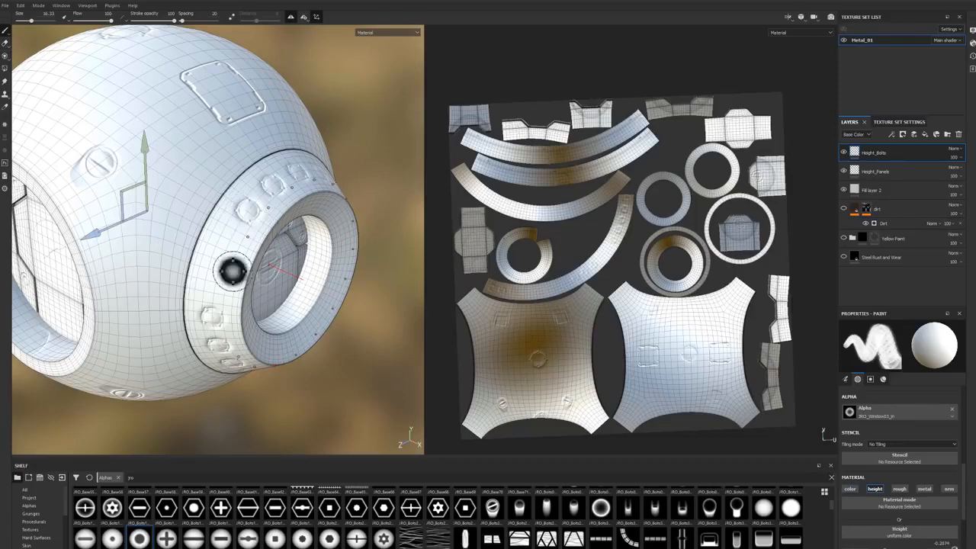
pyautogui.keyDown('alt'); pyautogui.moveTo(214, 245); pyautogui.dragTo(221, 253); pyautogui.keyUp('alt')
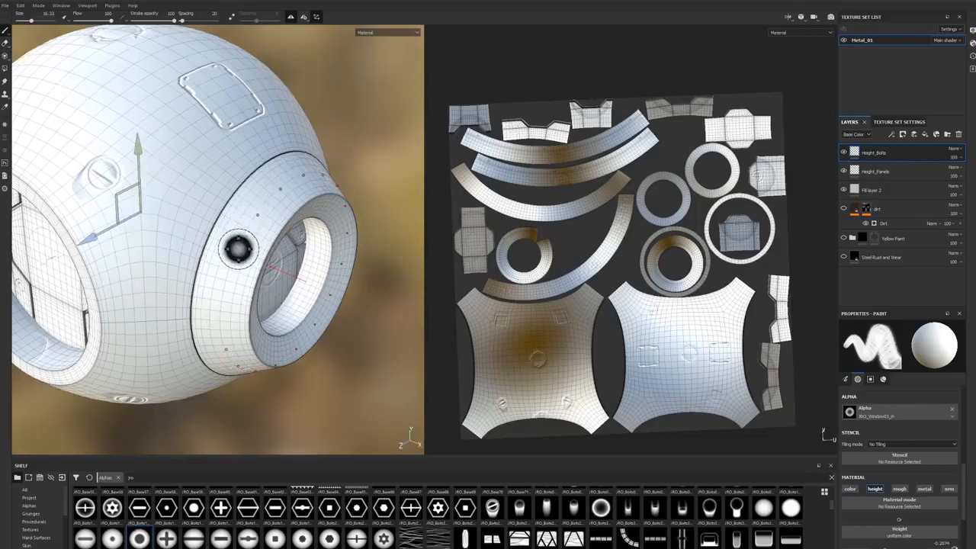
# Step: Reduce the brush size to 4.67, test a radial JRO_Bolts40_out stamp on the side ring, and undo it
pyautogui.keyDown('alt'); pyautogui.moveTo(241, 218); pyautogui.dragTo(218, 218); pyautogui.keyUp('alt')
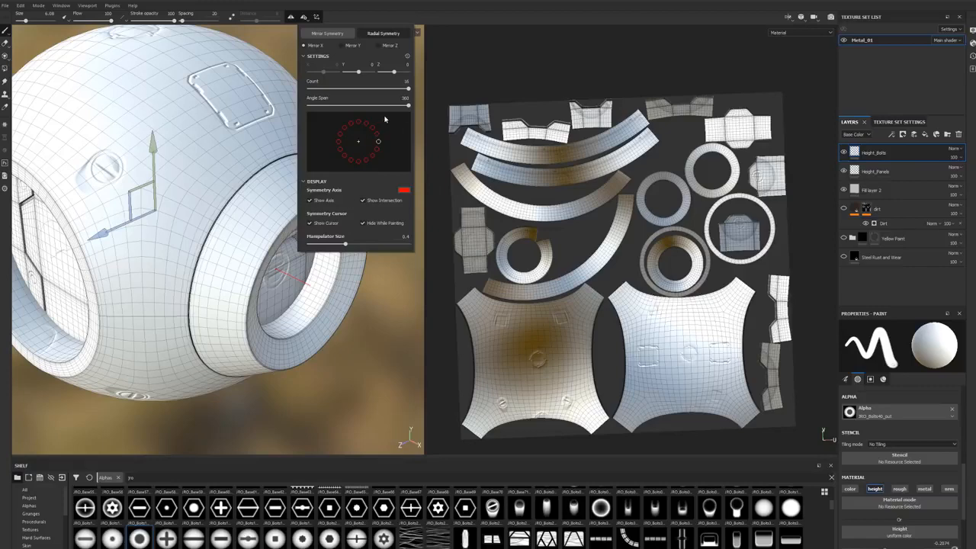
pyautogui.click(280, 227)
pyautogui.moveTo(289, 251)
pyautogui.keyDown('alt'); pyautogui.mouseDown()
pyautogui.moveTo(220, 278)
pyautogui.moveTo(223, 270)
pyautogui.mouseUp(); pyautogui.keyUp('alt')
pyautogui.hotkey('ctrl', 'z')
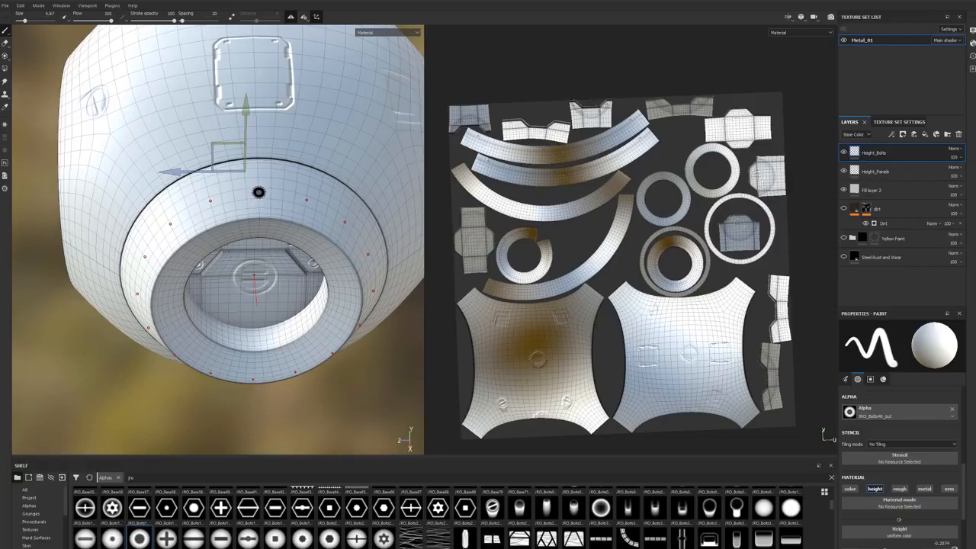
# Step: Stamp a radial row of JRO_Bolts40_out bolts near the opening edge of both side rings
pyautogui.keyDown('alt'); pyautogui.moveTo(237, 266); pyautogui.dragTo(351, 257); pyautogui.keyUp('alt')
pyautogui.keyDown('alt'); pyautogui.moveTo(351, 257); pyautogui.dragTo(102, 316, button='right'); pyautogui.keyUp('alt')
pyautogui.keyDown('alt'); pyautogui.moveTo(102, 316); pyautogui.dragTo(289, 300); pyautogui.keyUp('alt')
pyautogui.keyDown('alt'); pyautogui.moveTo(79, 297); pyautogui.dragTo(283, 266, button='middle'); pyautogui.keyUp('alt')
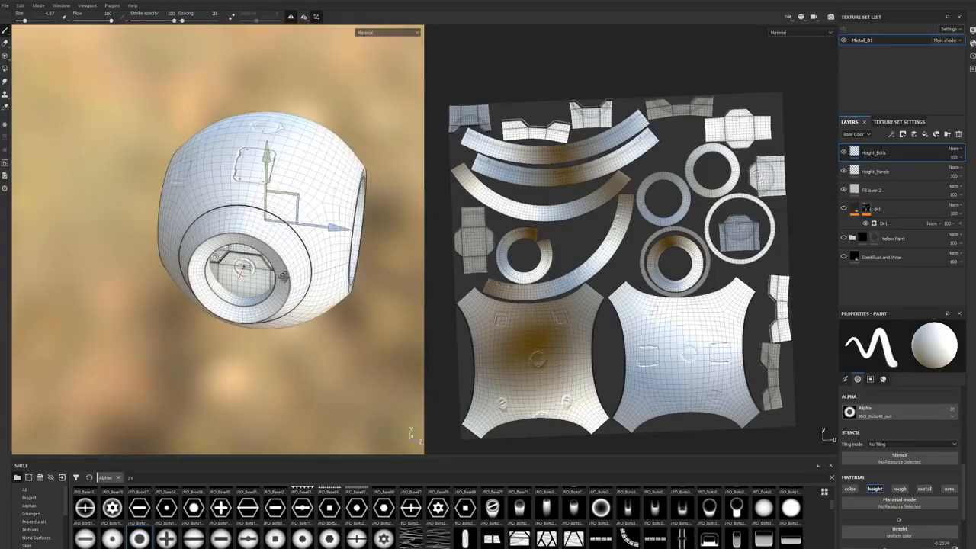
pyautogui.keyDown('alt'); pyautogui.moveTo(284, 267); pyautogui.dragTo(538, 228, button='right'); pyautogui.keyUp('alt')
pyautogui.keyDown('alt'); pyautogui.moveTo(256, 213); pyautogui.dragTo(300, 241); pyautogui.keyUp('alt')
pyautogui.keyDown('alt'); pyautogui.moveTo(300, 241); pyautogui.dragTo(288, 266, button='middle'); pyautogui.keyUp('alt')
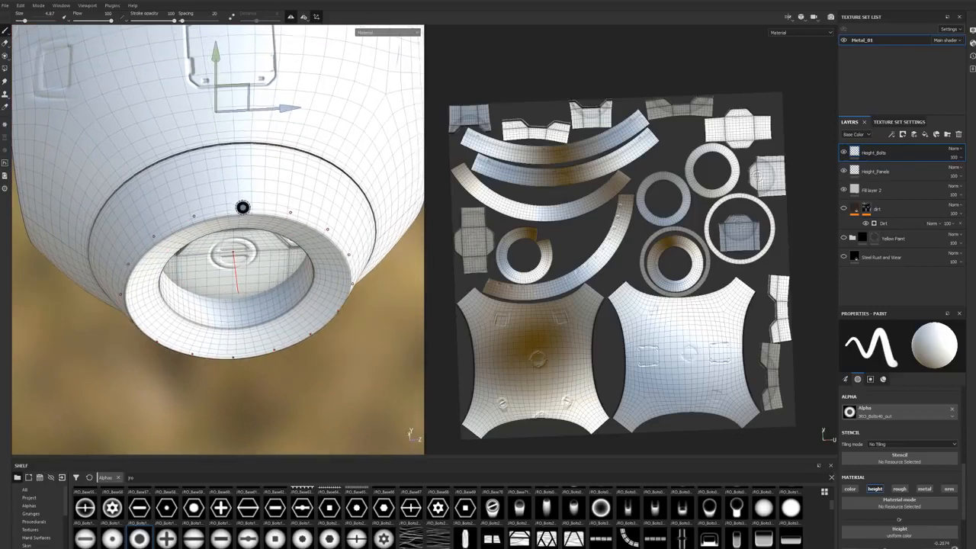
pyautogui.keyDown('alt'); pyautogui.moveTo(247, 210); pyautogui.dragTo(196, 229, button='right'); pyautogui.keyUp('alt')
pyautogui.keyDown('alt'); pyautogui.moveTo(196, 229); pyautogui.dragTo(265, 220); pyautogui.keyUp('alt')
pyautogui.keyDown('alt'); pyautogui.moveTo(370, 221); pyautogui.dragTo(254, 254, button='middle'); pyautogui.keyUp('alt')
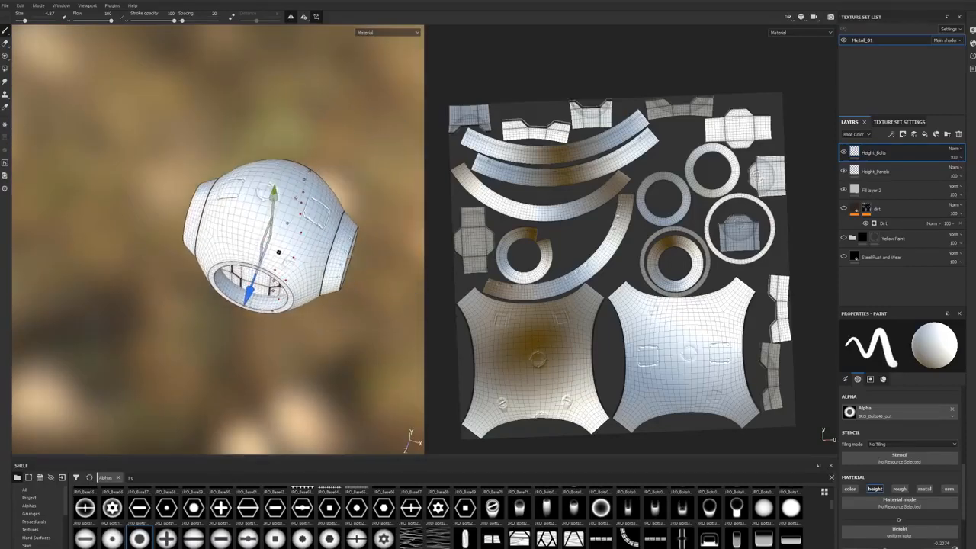
pyautogui.keyDown('alt'); pyautogui.moveTo(278, 252); pyautogui.dragTo(297, 248, button='right'); pyautogui.keyUp('alt')
pyautogui.keyDown('alt'); pyautogui.moveTo(297, 249); pyautogui.dragTo(228, 278); pyautogui.keyUp('alt')
pyautogui.keyDown('alt'); pyautogui.moveTo(229, 277); pyautogui.dragTo(154, 283, button='right'); pyautogui.keyUp('alt')
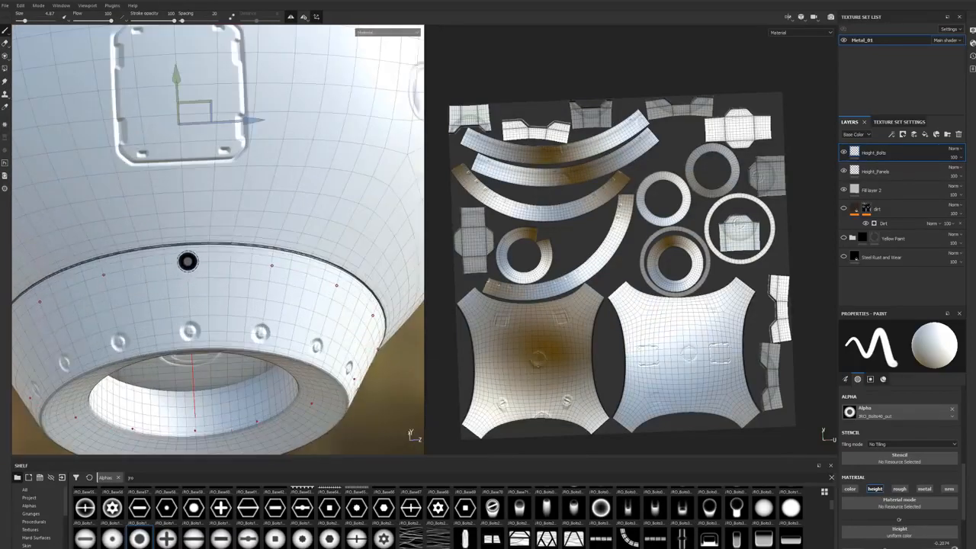
# Step: Stamp a second radial row of JRO_Bolts40_out bolts near the body seam of one side ring
pyautogui.click(189, 260)
pyautogui.keyDown('alt'); pyautogui.moveTo(189, 260); pyautogui.dragTo(222, 252); pyautogui.keyUp('alt')
pyautogui.keyDown('alt'); pyautogui.moveTo(221, 252); pyautogui.dragTo(211, 292, button='right'); pyautogui.keyUp('alt')
pyautogui.keyDown('alt'); pyautogui.moveTo(211, 292); pyautogui.dragTo(252, 312); pyautogui.keyUp('alt')
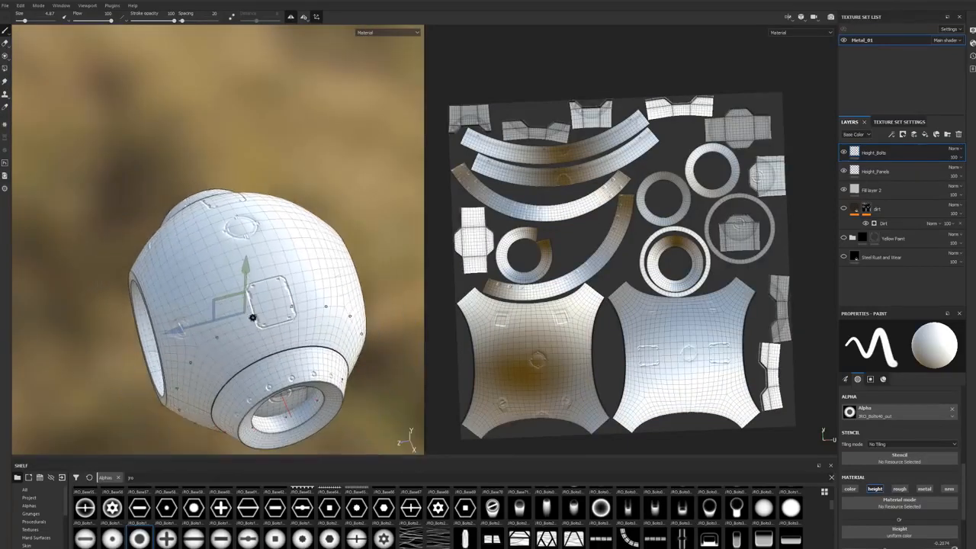
# Step: Stamp the matching second row of bolts near the body seam on the opposite side ring
pyautogui.keyDown('alt'); pyautogui.moveTo(252, 312); pyautogui.dragTo(213, 277, button='middle'); pyautogui.keyUp('alt')
pyautogui.keyDown('alt'); pyautogui.moveTo(213, 276); pyautogui.dragTo(152, 298, button='right'); pyautogui.keyUp('alt')
pyautogui.keyDown('alt'); pyautogui.moveTo(153, 299); pyautogui.dragTo(186, 274, button='middle'); pyautogui.keyUp('alt')
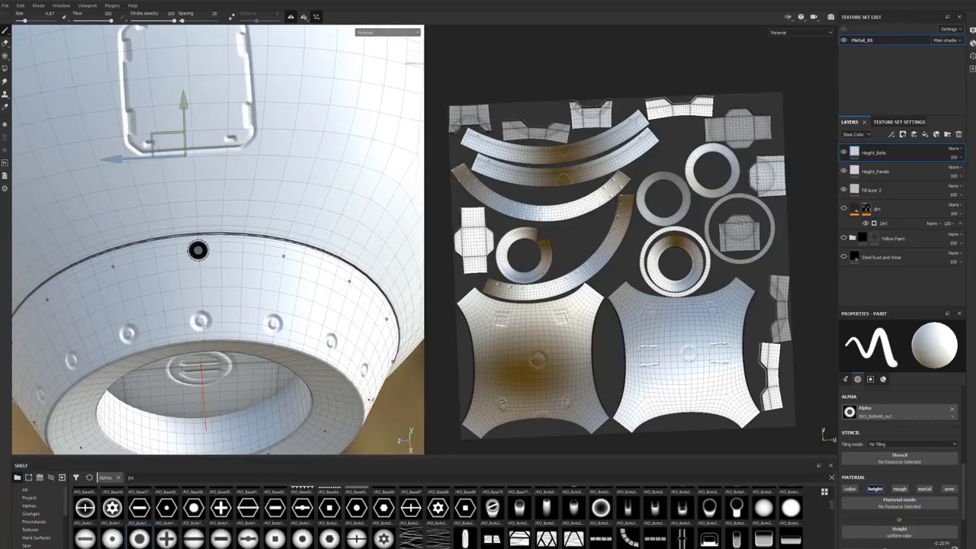
pyautogui.keyDown('alt'); pyautogui.moveTo(246, 322); pyautogui.dragTo(221, 269); pyautogui.keyUp('alt')
pyautogui.keyDown('alt'); pyautogui.moveTo(221, 269); pyautogui.dragTo(167, 284, button='right'); pyautogui.keyUp('alt')
pyautogui.keyDown('alt'); pyautogui.moveTo(168, 284); pyautogui.dragTo(218, 275); pyautogui.keyUp('alt')
pyautogui.keyDown('alt'); pyautogui.moveTo(159, 299); pyautogui.dragTo(216, 253, button='middle'); pyautogui.keyUp('alt')
pyautogui.keyDown('alt'); pyautogui.moveTo(216, 253); pyautogui.dragTo(170, 324); pyautogui.keyUp('alt')
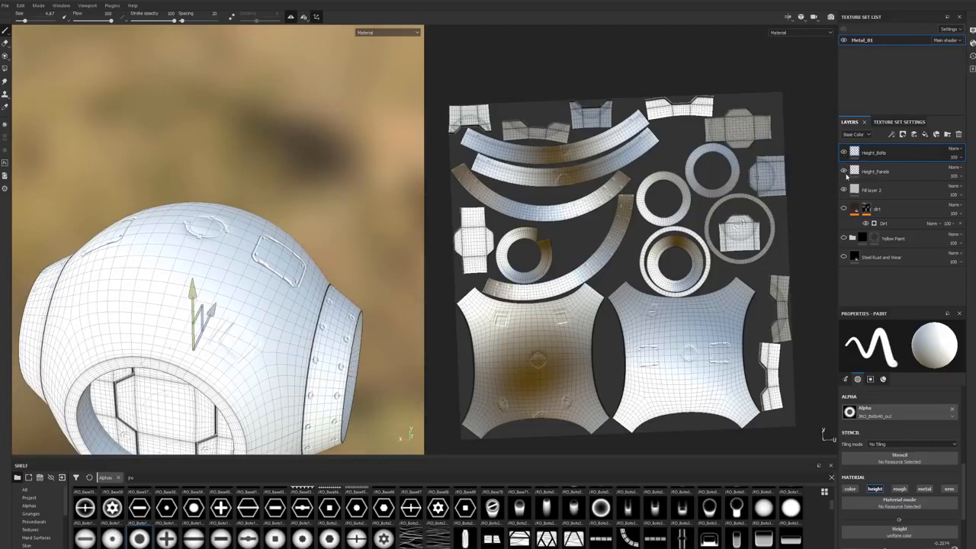
# Step: Switch to the eraser, change the symmetry type from radial to mirror, and turn symmetry off
pyautogui.keyDown('alt'); pyautogui.moveTo(307, 218); pyautogui.dragTo(329, 268); pyautogui.keyUp('alt')
pyautogui.click(6, 44)
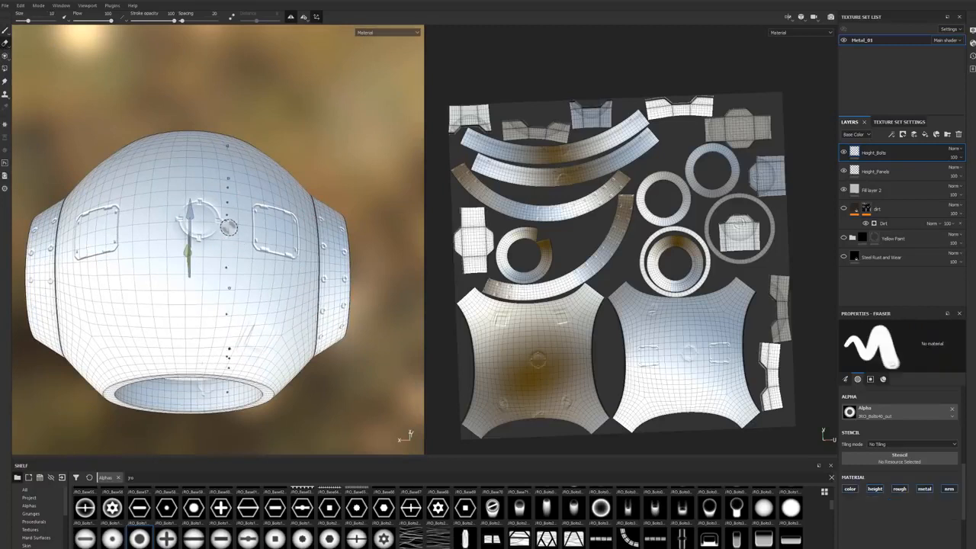
pyautogui.click(310, 20)
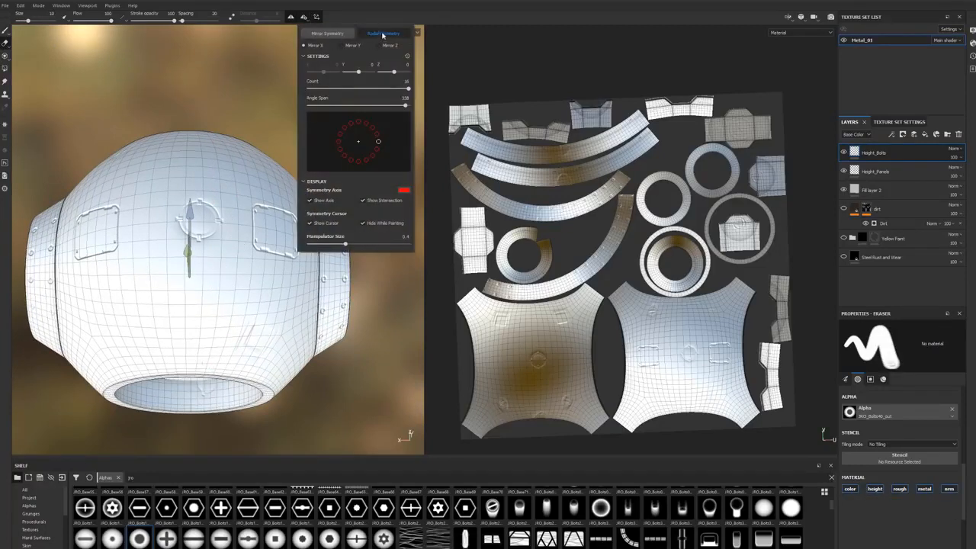
pyautogui.click(311, 33)
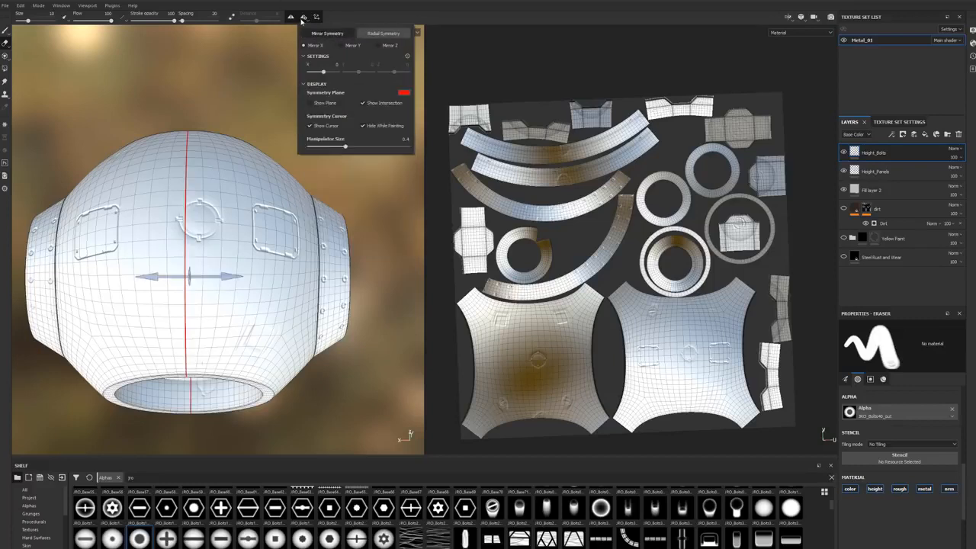
pyautogui.click(302, 19)
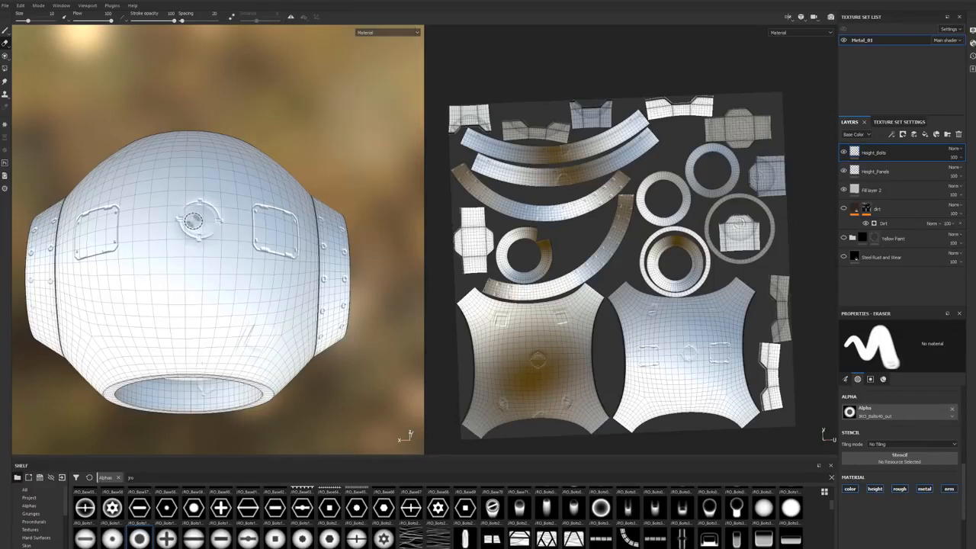
# Step: Erase the round detail between the two square panels on the Height_Panels layer
pyautogui.click(877, 172)
pyautogui.moveTo(179, 232)
pyautogui.mouseDown()
pyautogui.moveTo(188, 214)
pyautogui.moveTo(179, 228)
pyautogui.moveTo(211, 226)
pyautogui.moveTo(214, 210)
pyautogui.mouseUp()
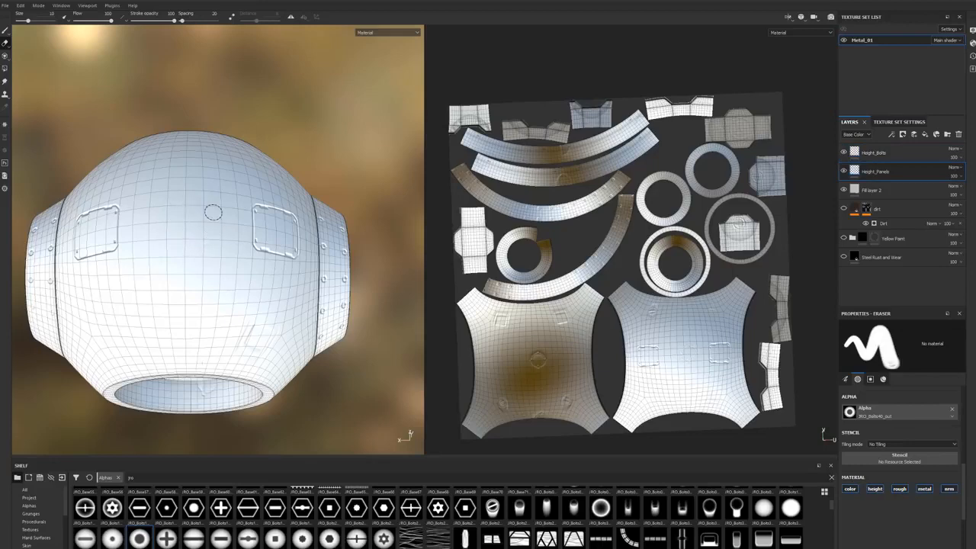
pyautogui.keyDown('alt'); pyautogui.moveTo(201, 250); pyautogui.dragTo(269, 232); pyautogui.keyUp('alt')
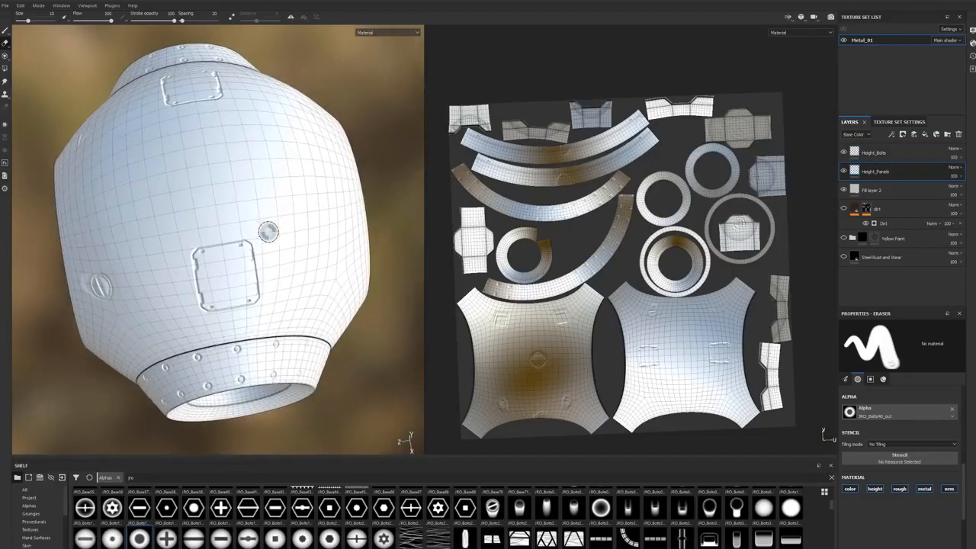
# Step: Add a paint layer above Height_Panels and name it Height_Panel Lines
pyautogui.click(925, 135)
pyautogui.doubleClick(870, 171)
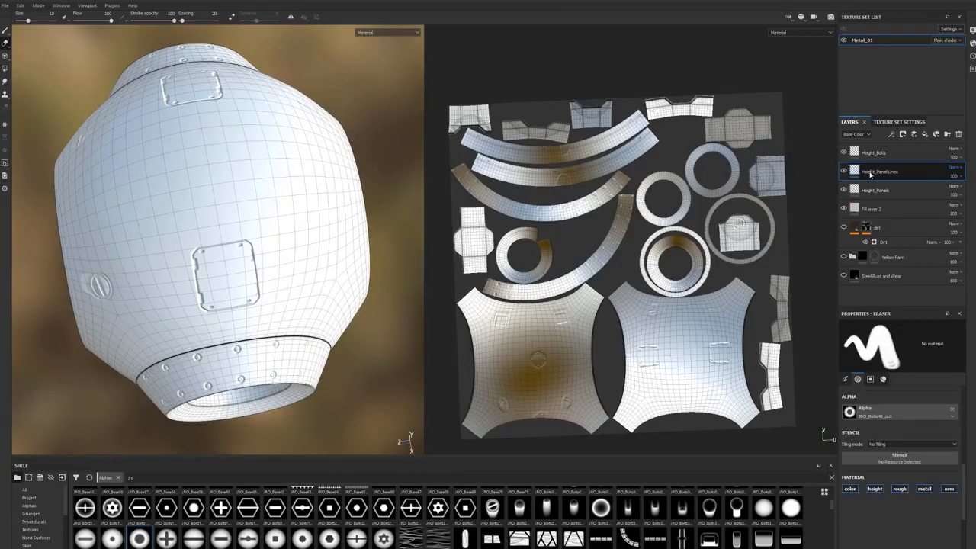
pyautogui.press('Return')
# Step: Choose the solid round JRO_Base20 alpha and switch to the paint brush
pyautogui.scroll(2, 535, 522)
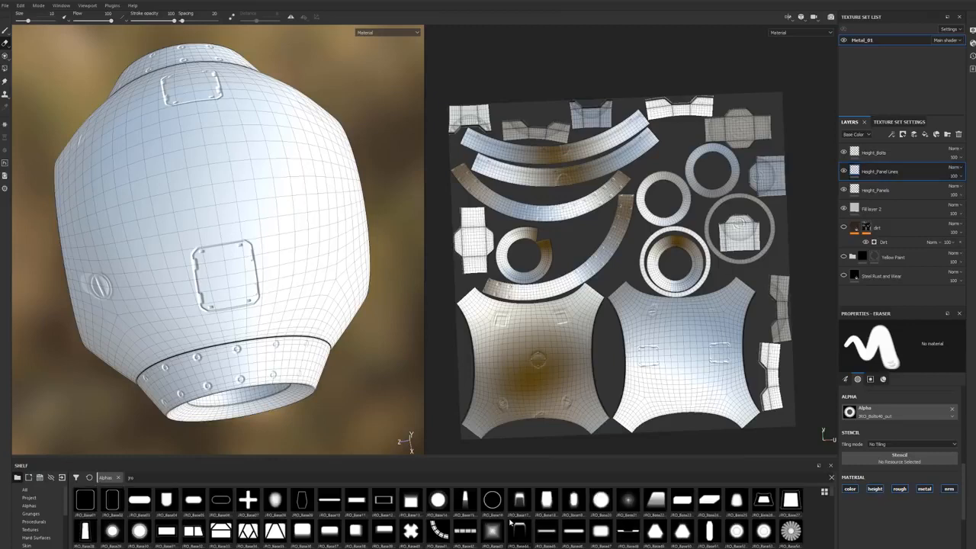
pyautogui.click(601, 502)
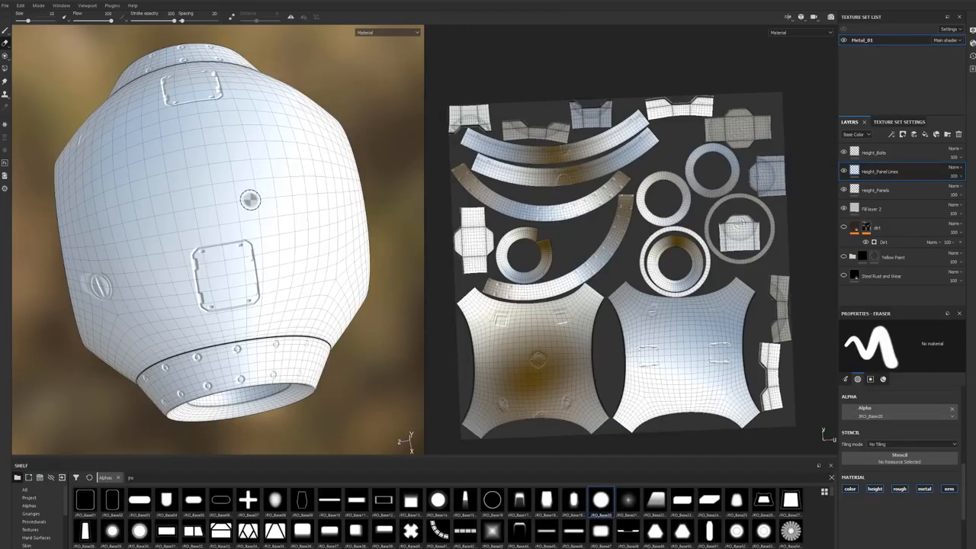
pyautogui.press('1')
# Step: Try test stamps and freehand strokes on the body around the square panels, and undo them
pyautogui.click(199, 157)
pyautogui.keyDown('shift'); pyautogui.click(192, 193); pyautogui.keyUp('shift')
pyautogui.keyDown('alt'); pyautogui.moveTo(195, 229); pyautogui.dragTo(199, 250); pyautogui.keyUp('alt')
pyautogui.hotkey('ctrl', 'z')
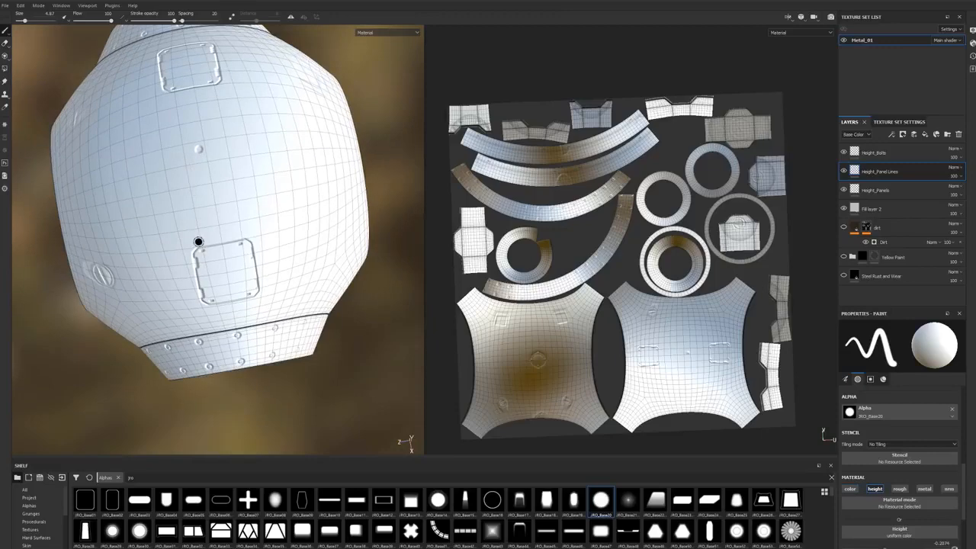
pyautogui.hotkey('ctrl', 'z')
pyautogui.keyDown('alt'); pyautogui.moveTo(244, 228); pyautogui.dragTo(209, 231); pyautogui.keyUp('alt')
pyautogui.keyDown('alt'); pyautogui.moveTo(209, 231); pyautogui.dragTo(290, 227, button='right'); pyautogui.keyUp('alt')
pyautogui.moveTo(289, 226)
pyautogui.keyDown('alt'); pyautogui.mouseDown()
pyautogui.moveTo(310, 273)
pyautogui.moveTo(312, 244)
pyautogui.mouseUp(); pyautogui.keyUp('alt')
pyautogui.moveTo(276, 156)
pyautogui.mouseDown()
pyautogui.moveTo(123, 180)
pyautogui.moveTo(274, 140)
pyautogui.moveTo(320, 111)
pyautogui.mouseUp()
pyautogui.hotkey('ctrl', 'z')
# Step: Shrink the brush and try starting a straight line from one square panel's edge toward the other in the 3D view
pyautogui.moveTo(163, 289)
pyautogui.keyDown('alt'); pyautogui.mouseDown()
pyautogui.moveTo(224, 275)
pyautogui.moveTo(343, 313)
pyautogui.mouseUp(); pyautogui.keyUp('alt')
pyautogui.moveTo(168, 237)
pyautogui.keyDown('alt'); pyautogui.mouseDown()
pyautogui.moveTo(192, 237)
pyautogui.moveTo(183, 237)
pyautogui.mouseUp(); pyautogui.keyUp('alt')
pyautogui.keyDown('alt'); pyautogui.moveTo(184, 237); pyautogui.dragTo(229, 234, button='middle'); pyautogui.keyUp('alt')
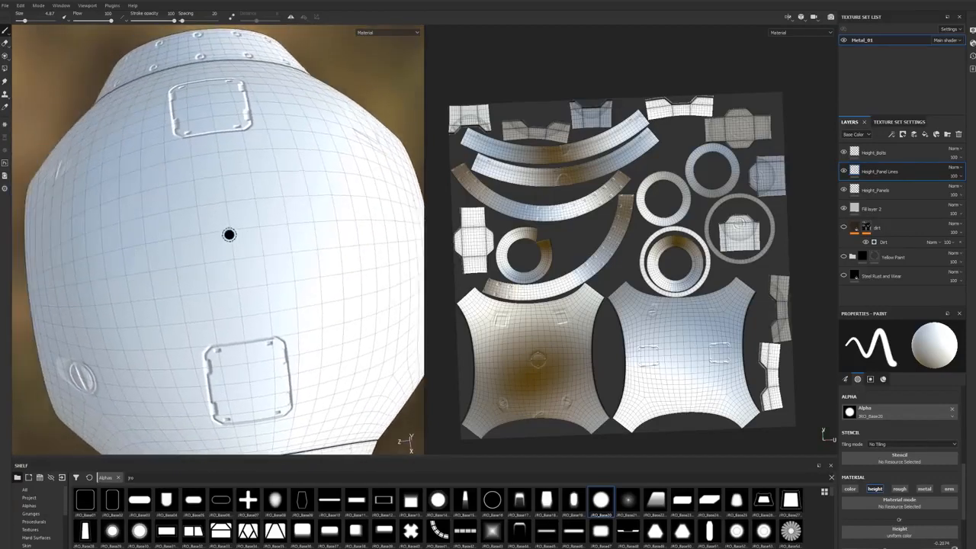
pyautogui.keyDown('alt'); pyautogui.moveTo(229, 234); pyautogui.dragTo(219, 245); pyautogui.keyUp('alt')
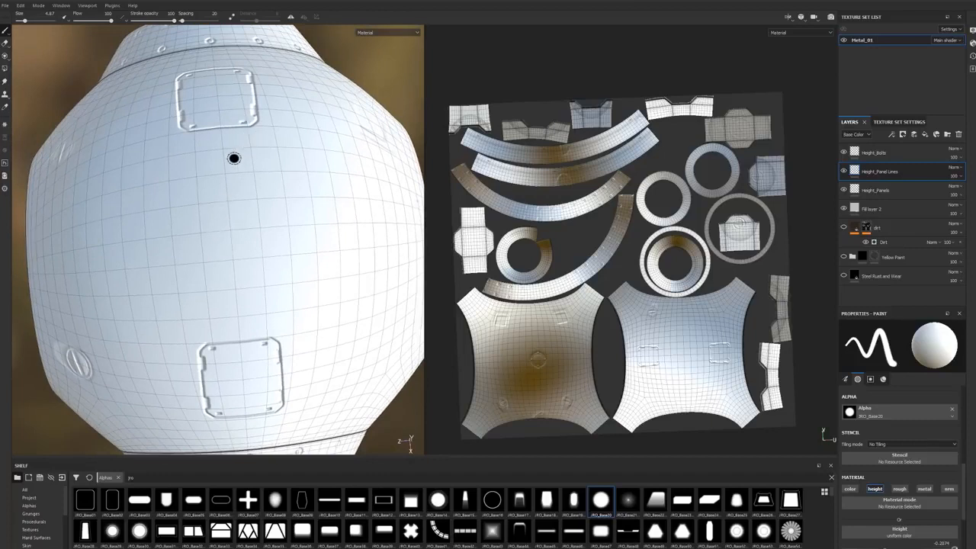
pyautogui.moveTo(234, 161)
pyautogui.keyDown('ctrl'); pyautogui.mouseDown(button='right')
pyautogui.moveTo(217, 161)
pyautogui.moveTo(237, 161)
pyautogui.moveTo(229, 162)
pyautogui.mouseUp(button='right'); pyautogui.keyUp('ctrl')
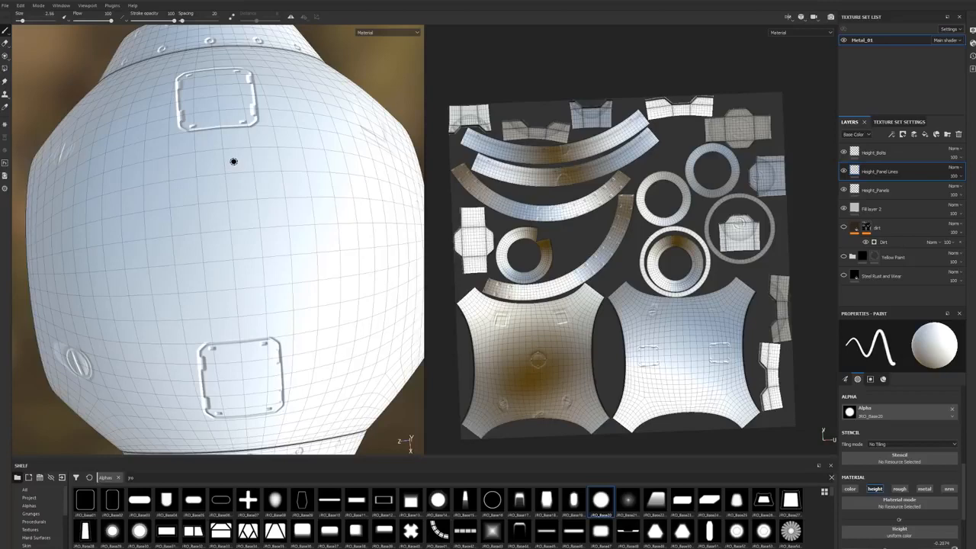
pyautogui.keyDown('alt'); pyautogui.moveTo(234, 162); pyautogui.dragTo(219, 135); pyautogui.keyUp('alt')
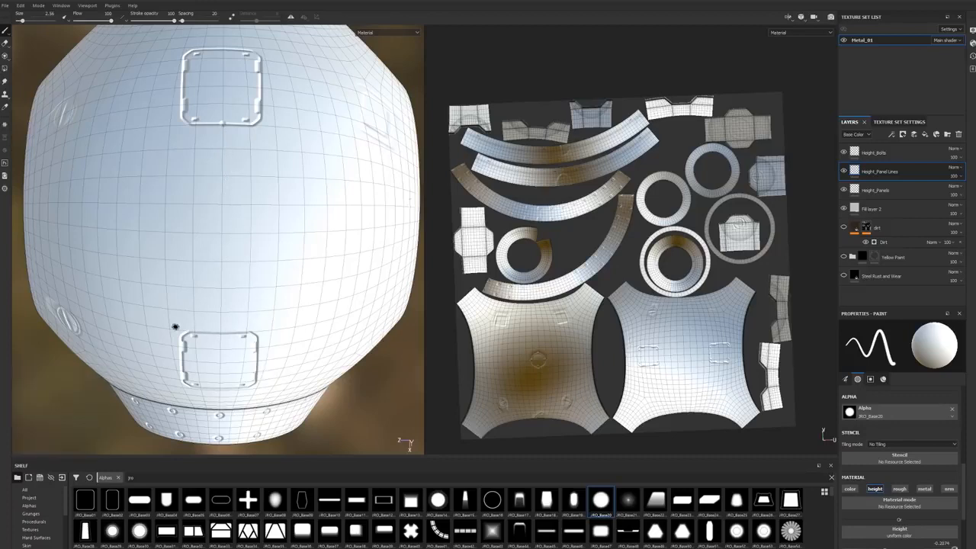
pyautogui.press('ctrl')
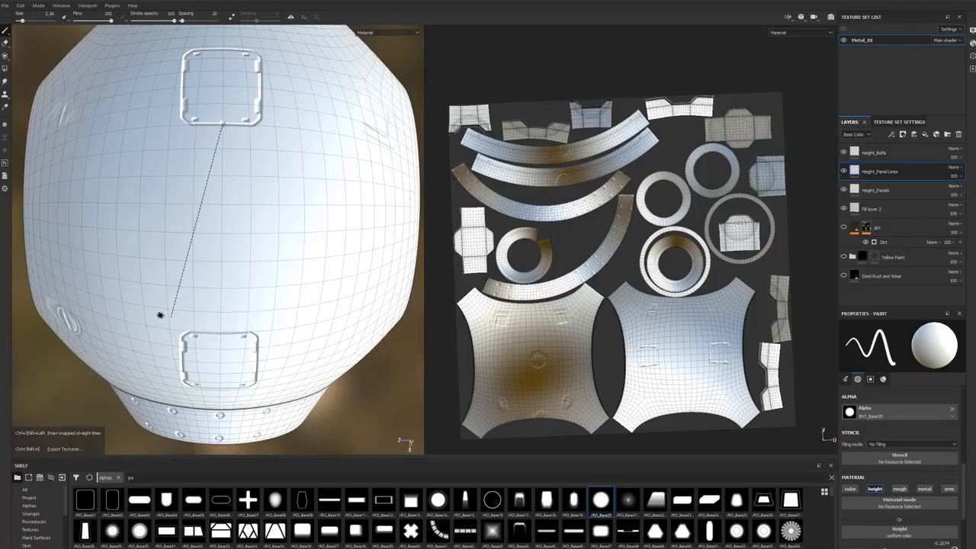
pyautogui.keyDown('alt'); pyautogui.moveTo(214, 335); pyautogui.dragTo(226, 285); pyautogui.keyUp('alt')
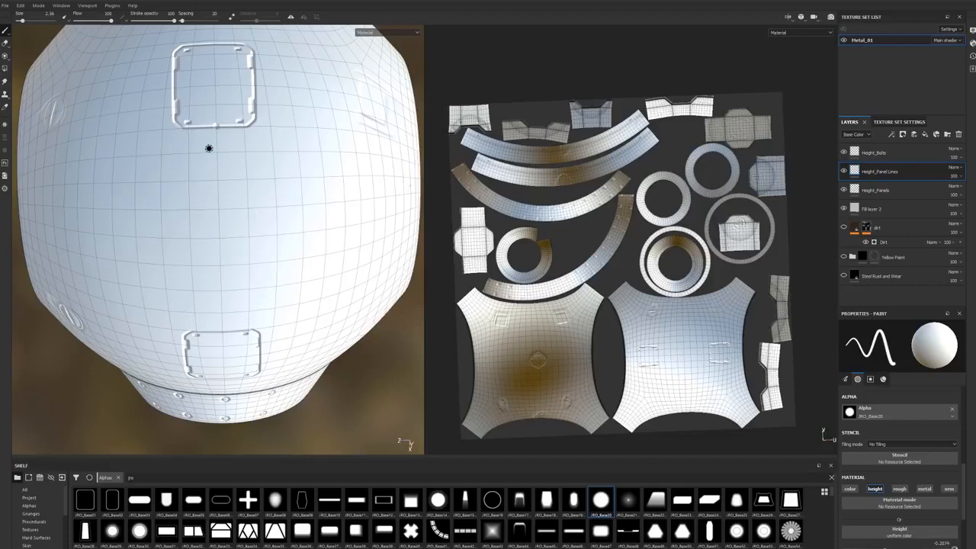
pyautogui.press('ctrl')
# Step: Set the brush size to 2.01 and draw a straight line between the facing edges of the two square panels in the UV view
pyautogui.scroll(5, 672, 374)
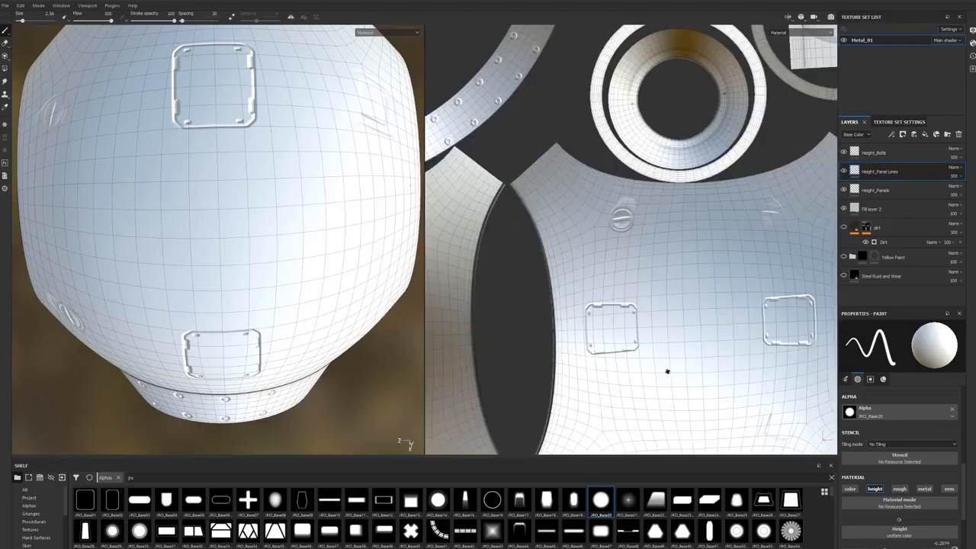
pyautogui.press(']')
pyautogui.press('[')
pyautogui.press('[')
pyautogui.press('[')
pyautogui.press('[')
pyautogui.press(']')
pyautogui.press(']')
pyautogui.press(']')
pyautogui.press(']')
pyautogui.scroll(5, 649, 340)
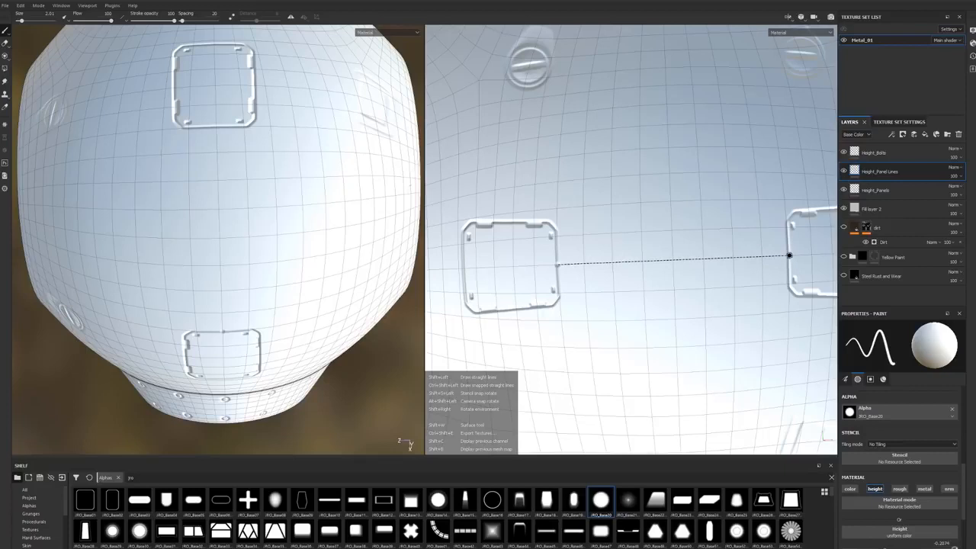
pyautogui.keyDown('shift'); pyautogui.click(789, 255); pyautogui.keyUp('shift')
# Step: Inspect the line's junction with the second square panel and undo the line
pyautogui.moveTo(752, 309); pyautogui.dragTo(666, 327, button='middle')
pyautogui.moveTo(667, 327)
pyautogui.keyDown('alt'); pyautogui.mouseDown(button='right')
pyautogui.moveTo(822, 294)
pyautogui.moveTo(723, 298)
pyautogui.moveTo(739, 296)
pyautogui.mouseUp(button='right'); pyautogui.keyUp('alt')
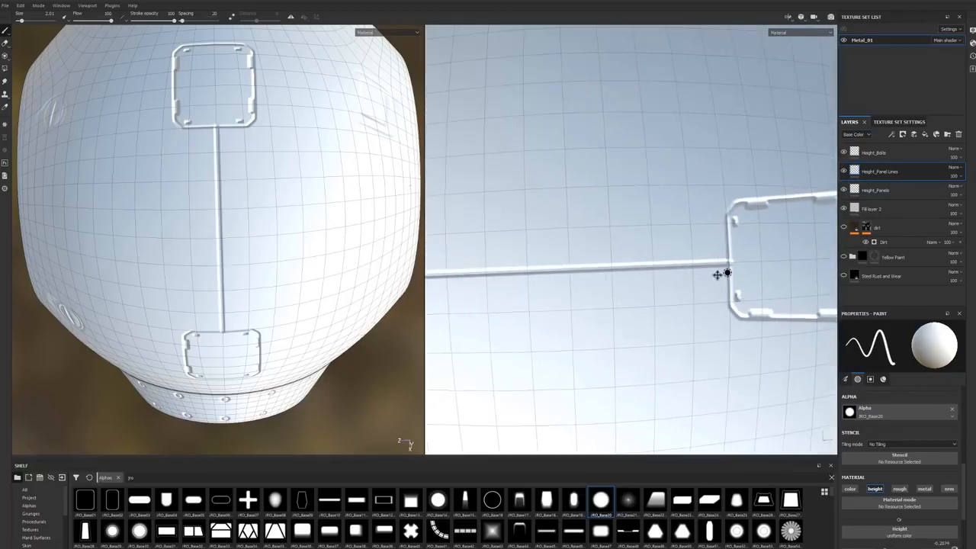
pyautogui.keyDown('alt'); pyautogui.moveTo(726, 273); pyautogui.dragTo(659, 304, button='middle'); pyautogui.keyUp('alt')
pyautogui.keyDown('alt'); pyautogui.moveTo(647, 303); pyautogui.dragTo(697, 303, button='right'); pyautogui.keyUp('alt')
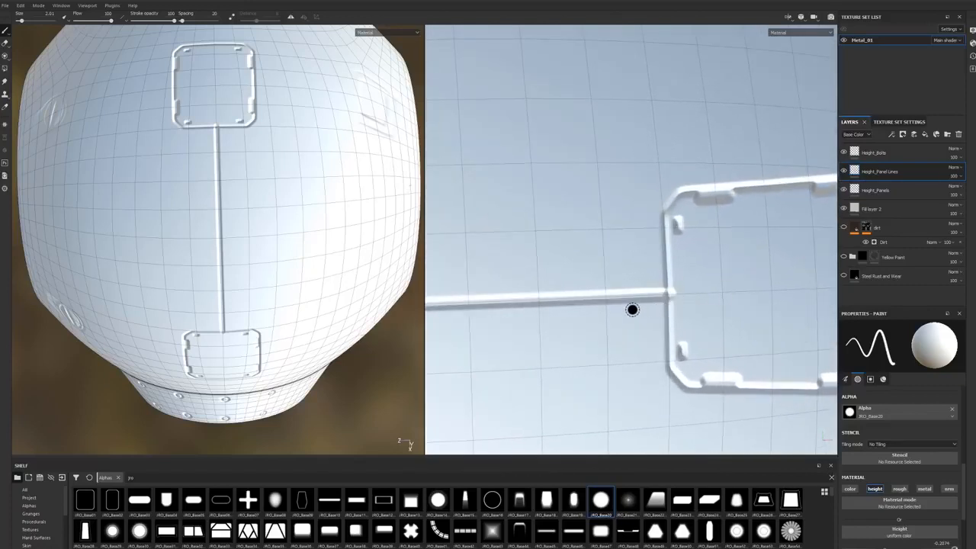
pyautogui.hotkey('ctrl', 'z')
# Step: Reduce the brush size to 1.27, draw a straight line connecting the two square panels in the UV view, and check both ends
pyautogui.moveTo(632, 309)
pyautogui.keyDown('alt'); pyautogui.mouseDown(button='middle')
pyautogui.moveTo(709, 307)
pyautogui.moveTo(732, 294)
pyautogui.mouseUp(button='middle'); pyautogui.keyUp('alt')
pyautogui.moveTo(732, 294)
pyautogui.keyDown('ctrl'); pyautogui.mouseDown(button='right')
pyautogui.moveTo(709, 294)
pyautogui.moveTo(751, 294)
pyautogui.moveTo(665, 313)
pyautogui.mouseUp(button='right'); pyautogui.keyUp('ctrl')
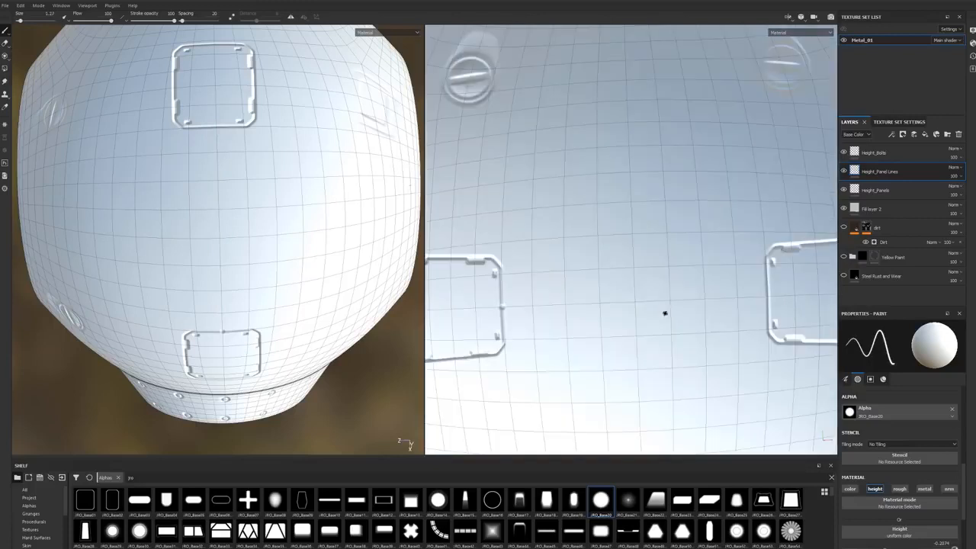
pyautogui.press('shift')
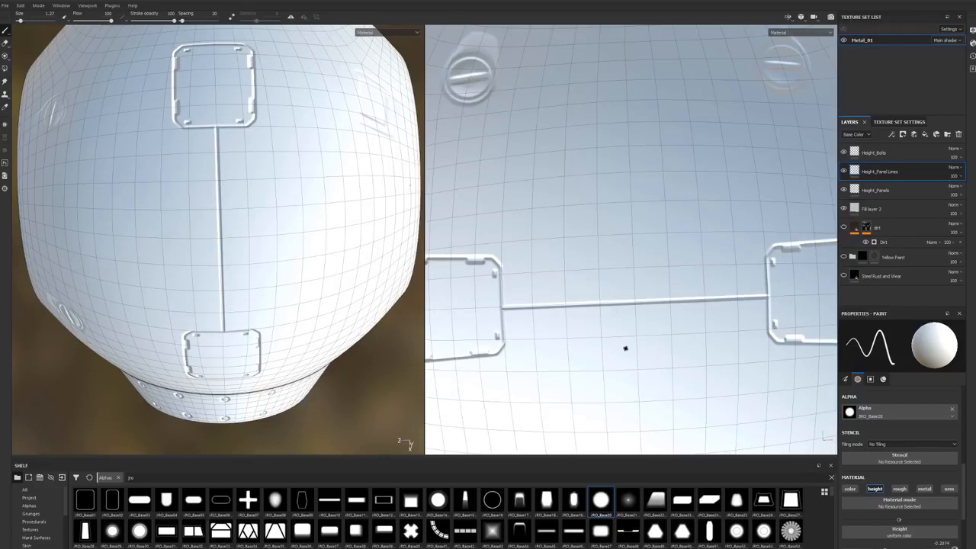
pyautogui.keyDown('alt'); pyautogui.moveTo(547, 338); pyautogui.dragTo(599, 334, button='right'); pyautogui.keyUp('alt')
pyautogui.keyDown('alt'); pyautogui.moveTo(599, 334); pyautogui.dragTo(610, 375, button='middle'); pyautogui.keyUp('alt')
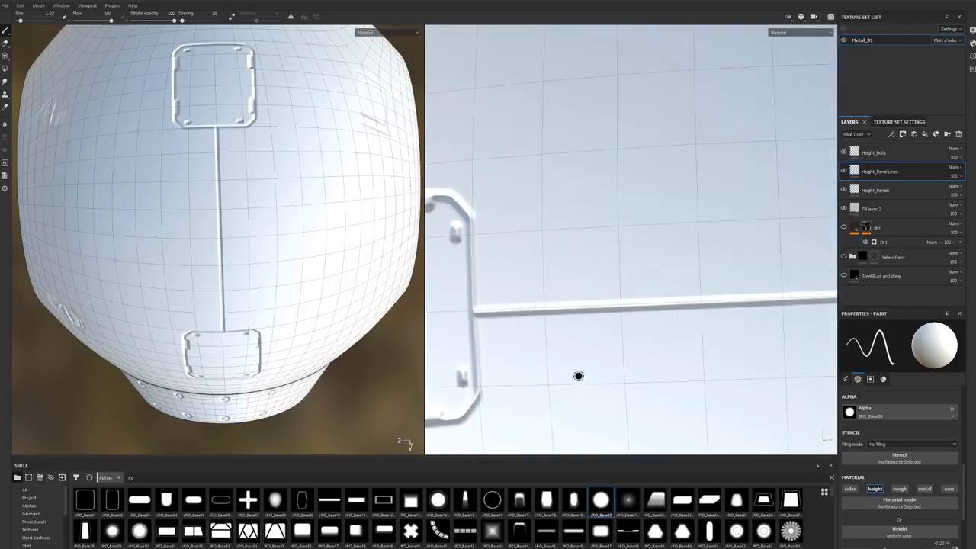
pyautogui.keyDown('alt'); pyautogui.moveTo(808, 341); pyautogui.dragTo(625, 336, button='middle'); pyautogui.keyUp('alt')
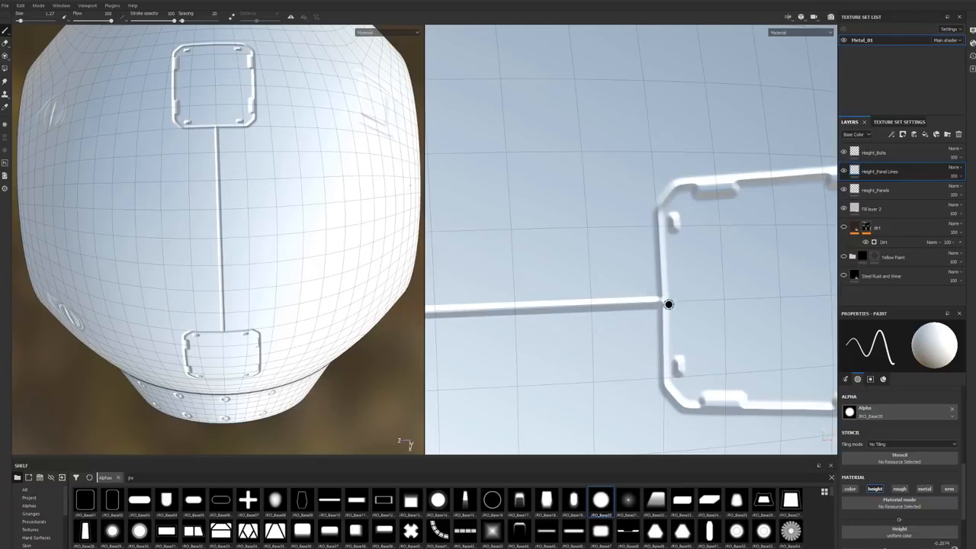
# Step: Clean up both ends of the panel line where it meets the square panels, using an eraser of size 0.66
pyautogui.press('2')
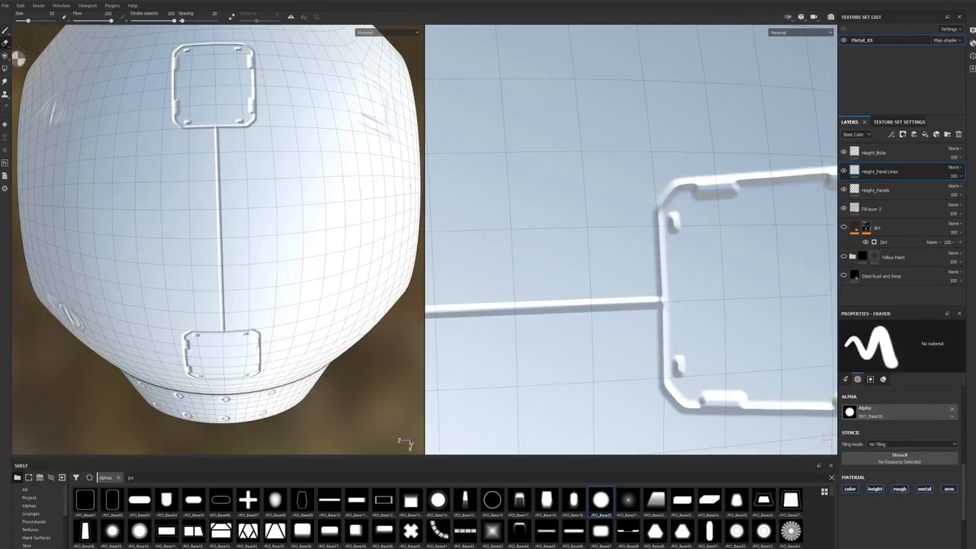
pyautogui.keyDown('ctrl'); pyautogui.moveTo(712, 298); pyautogui.dragTo(712, 296, button='right'); pyautogui.keyUp('ctrl')
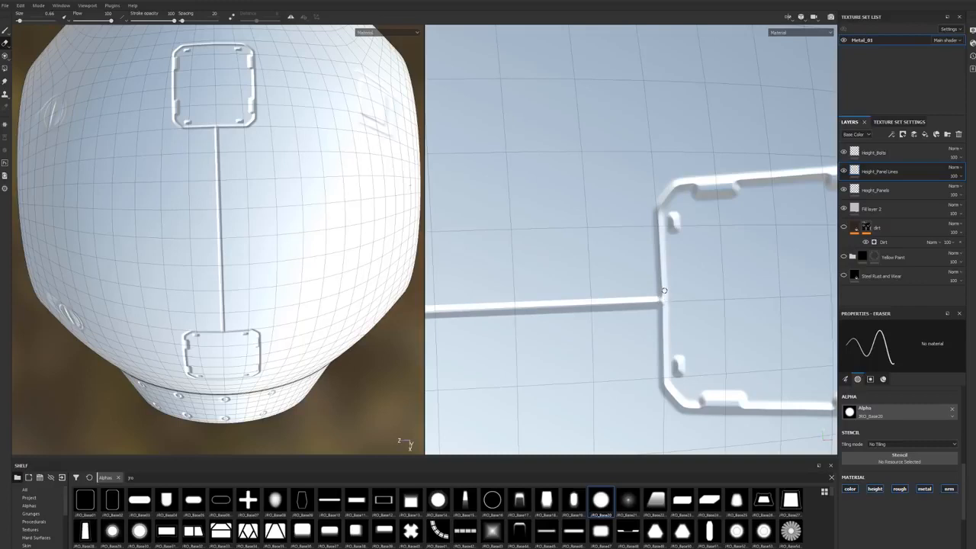
pyautogui.keyDown('alt'); pyautogui.moveTo(465, 330); pyautogui.dragTo(807, 312, button='middle'); pyautogui.keyUp('alt')
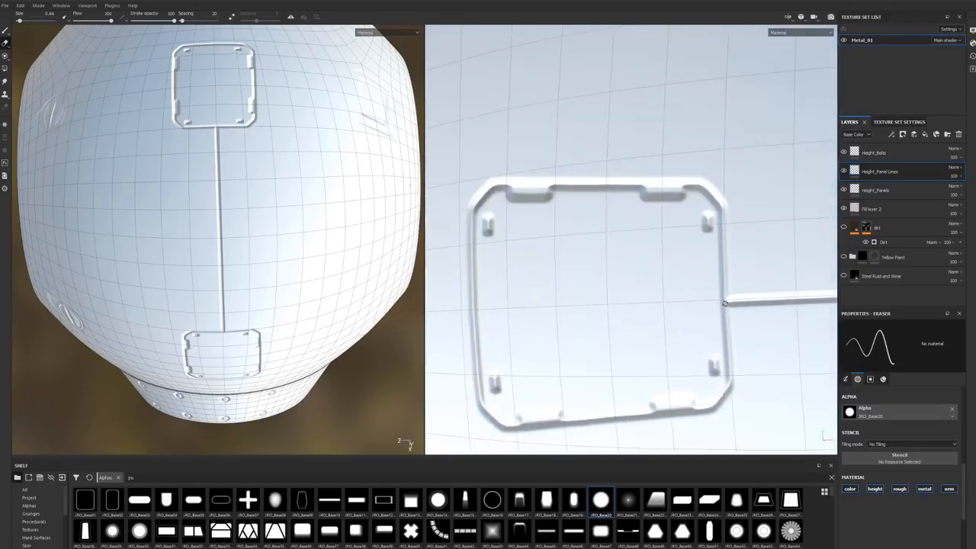
pyautogui.keyDown('alt'); pyautogui.moveTo(746, 287); pyautogui.dragTo(607, 300, button='right'); pyautogui.keyUp('alt')
pyautogui.keyDown('alt'); pyautogui.moveTo(608, 300); pyautogui.dragTo(640, 312, button='middle'); pyautogui.keyUp('alt')
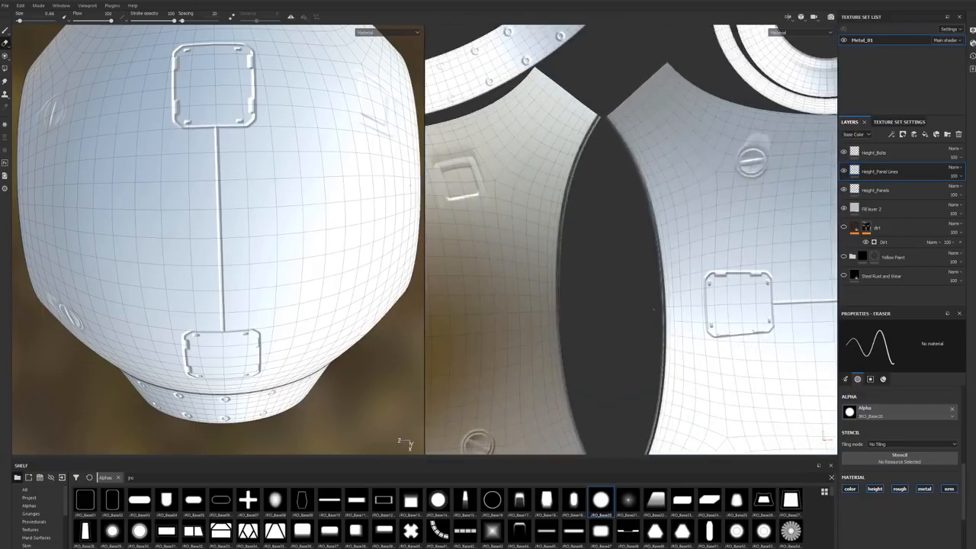
pyautogui.keyDown('alt'); pyautogui.moveTo(640, 312); pyautogui.dragTo(693, 327, button='right'); pyautogui.keyUp('alt')
pyautogui.keyDown('alt'); pyautogui.moveTo(693, 327); pyautogui.dragTo(659, 345, button='middle'); pyautogui.keyUp('alt')
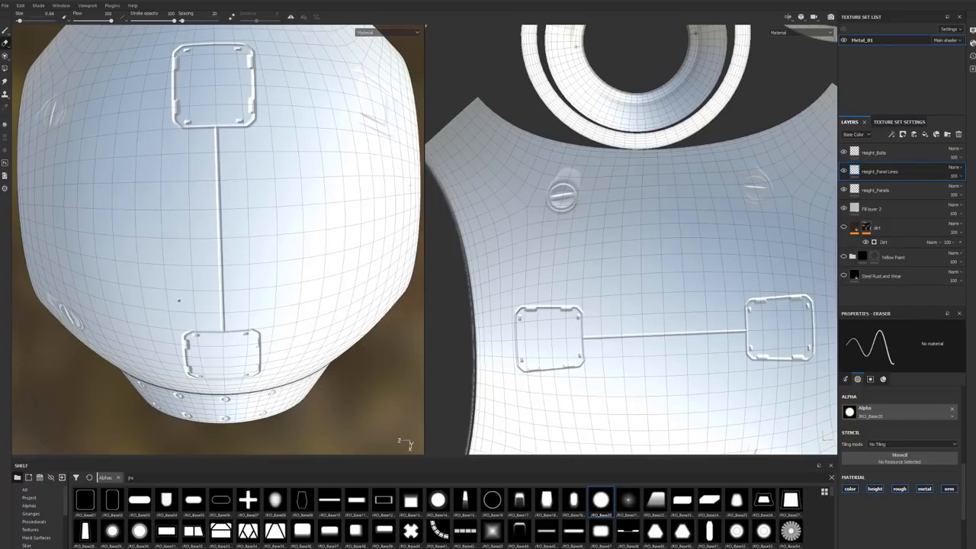
pyautogui.keyDown('alt'); pyautogui.moveTo(160, 316); pyautogui.dragTo(201, 266); pyautogui.keyUp('alt')
pyautogui.keyDown('alt'); pyautogui.moveTo(200, 266); pyautogui.dragTo(169, 268, button='right'); pyautogui.keyUp('alt')
pyautogui.keyDown('alt'); pyautogui.moveTo(169, 269); pyautogui.dragTo(169, 277); pyautogui.keyUp('alt')
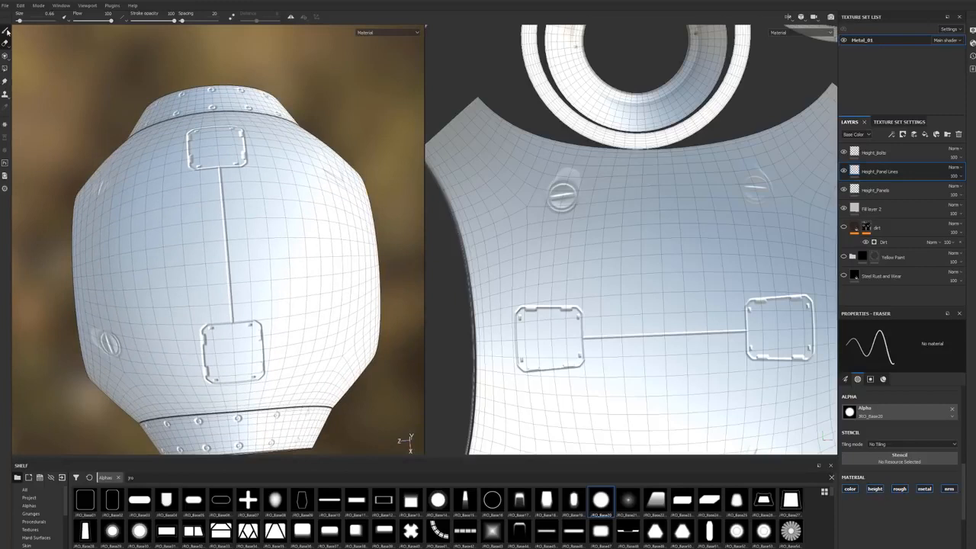
# Step: Return to the Paint brush and bring its general brush settings into view
pyautogui.click(6, 30)
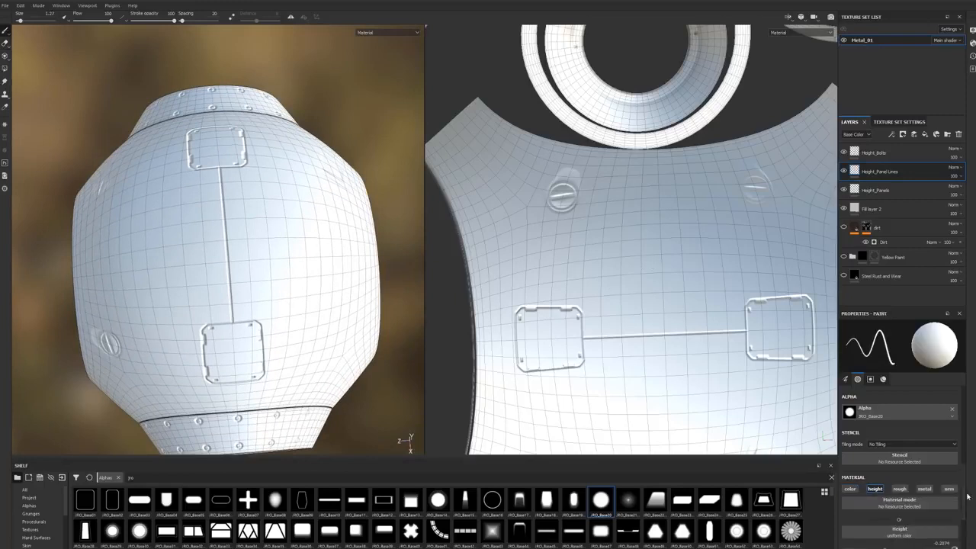
pyautogui.scroll(-1, 928, 485)
pyautogui.scroll(5, 908, 485)
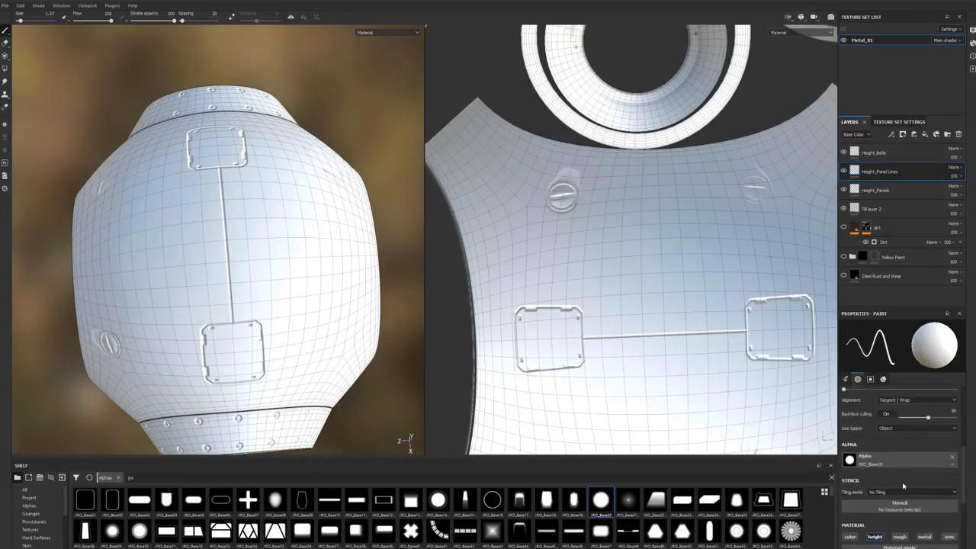
pyautogui.scroll(3, 890, 460)
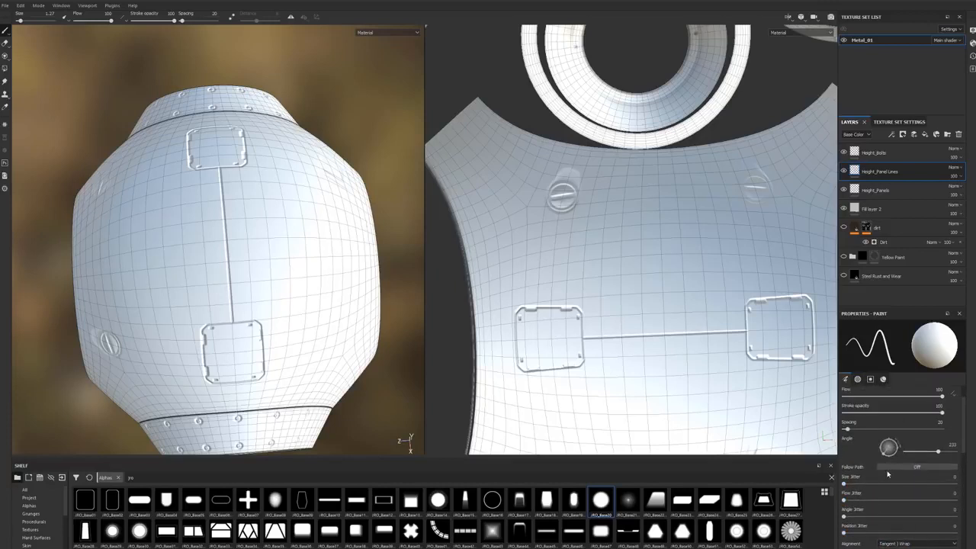
pyautogui.scroll(1, 881, 471)
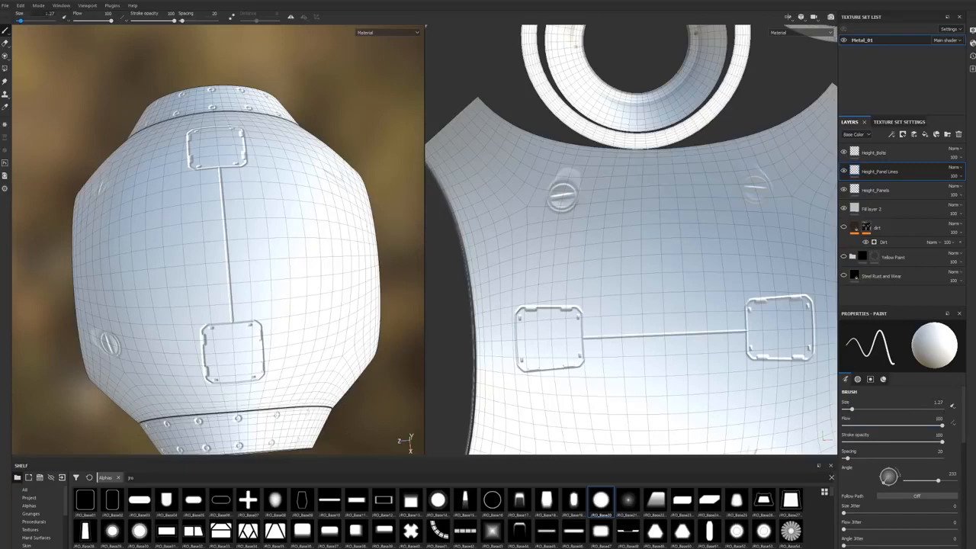
# Step: Turn on symmetry for the paint brush and check the mirror plane between the two square panels on the sphere
pyautogui.keyDown('alt'); pyautogui.moveTo(408, 255); pyautogui.dragTo(312, 355); pyautogui.keyUp('alt')
pyautogui.scroll(5, 311, 355)
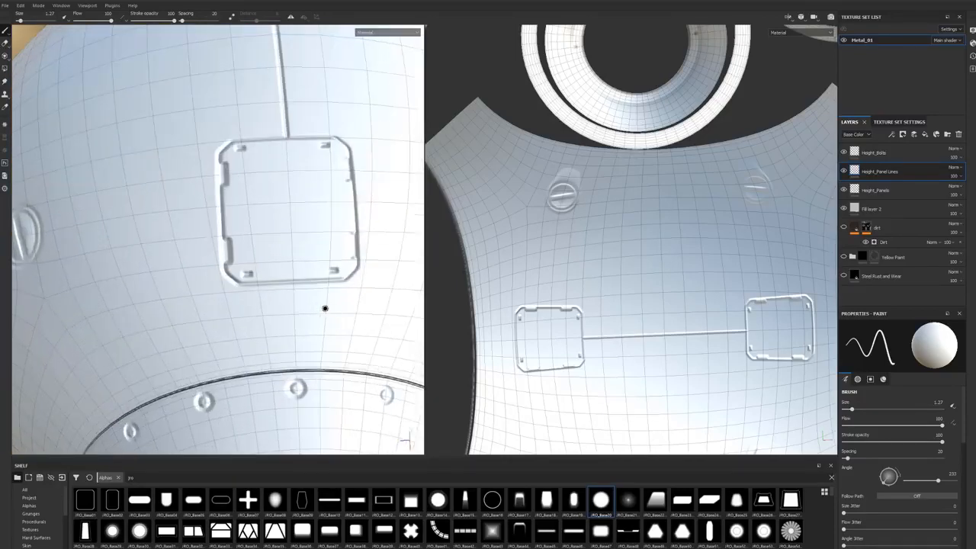
pyautogui.scroll(-2, 564, 343)
pyautogui.scroll(6, 562, 374)
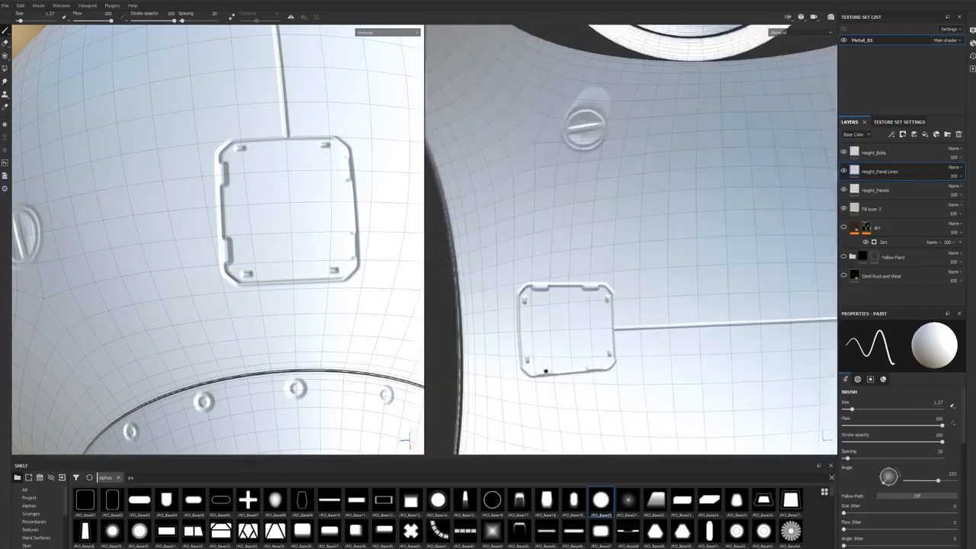
pyautogui.press('f')
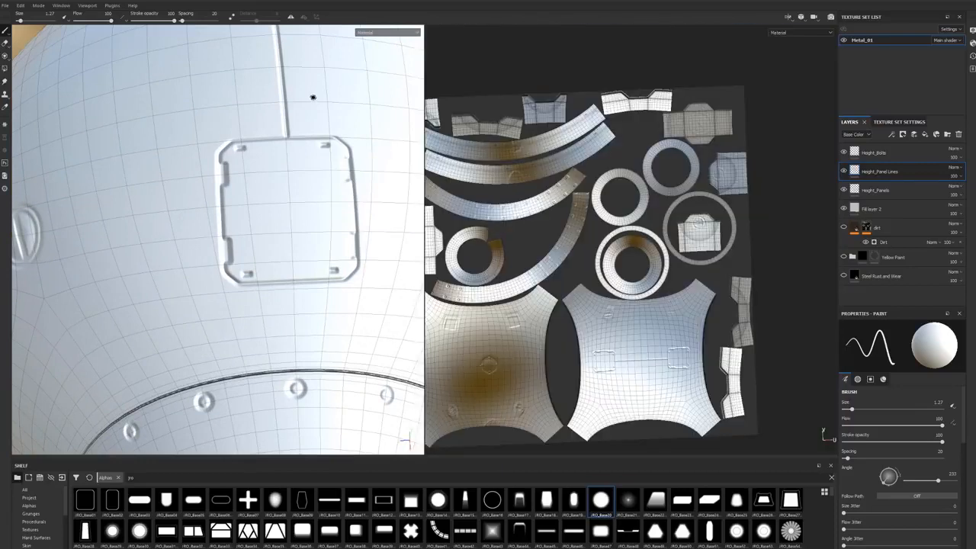
pyautogui.click(290, 17)
pyautogui.press('f')
pyautogui.scroll(-2, 237, 242)
pyautogui.keyDown('alt'); pyautogui.moveTo(239, 205); pyautogui.dragTo(262, 220); pyautogui.keyUp('alt')
pyautogui.scroll(-3, 698, 369)
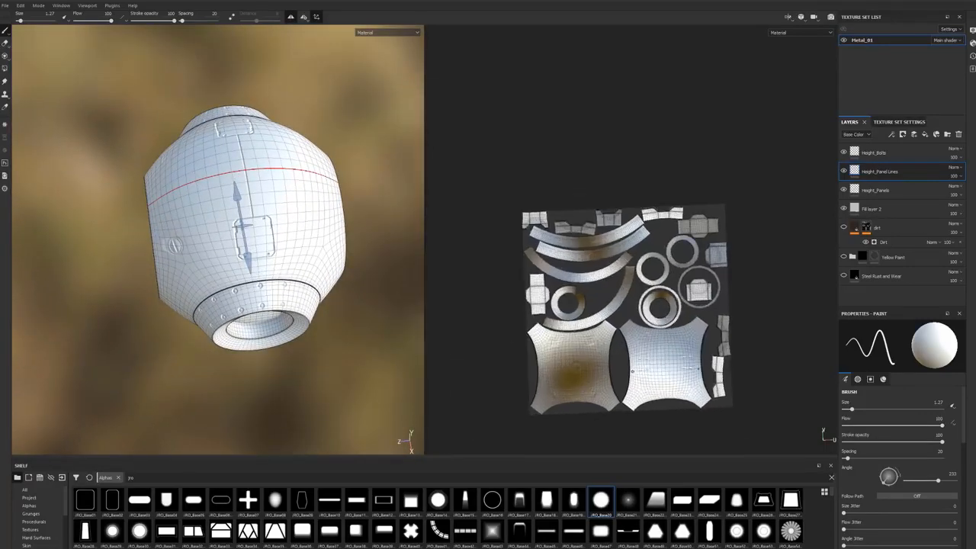
# Step: Draw a straight line in the UV view from the square panel's outer edge to the nearby UV island border
pyautogui.scroll(5, 698, 369)
pyautogui.keyDown('alt'); pyautogui.moveTo(483, 356); pyautogui.dragTo(676, 348, button='middle'); pyautogui.keyUp('alt')
pyautogui.scroll(4, 674, 347)
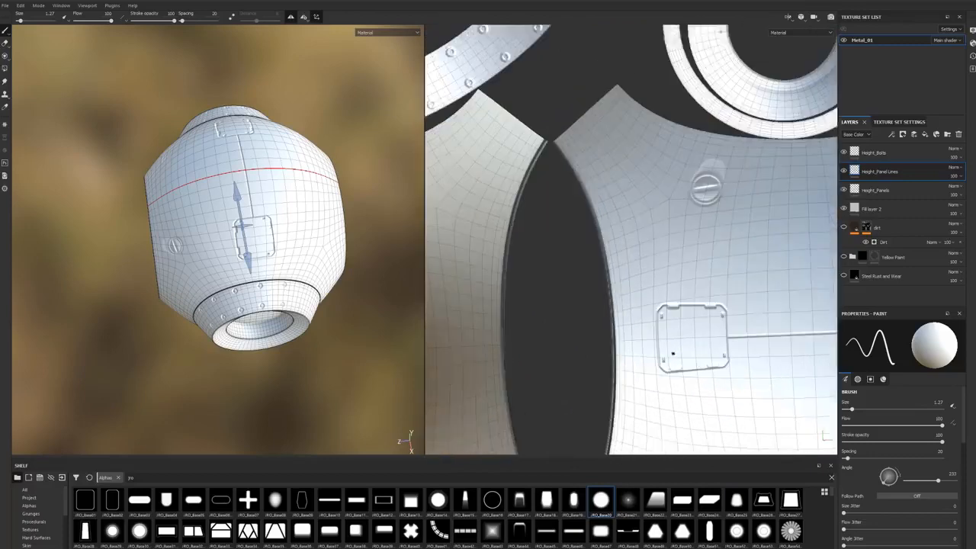
pyautogui.scroll(5, 654, 337)
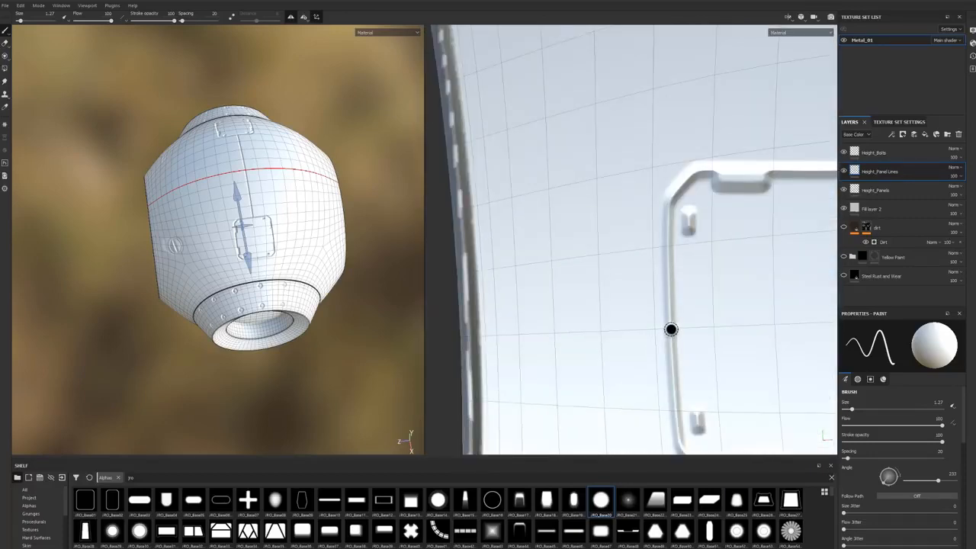
pyautogui.press('ctrl')
pyautogui.click(668, 330)
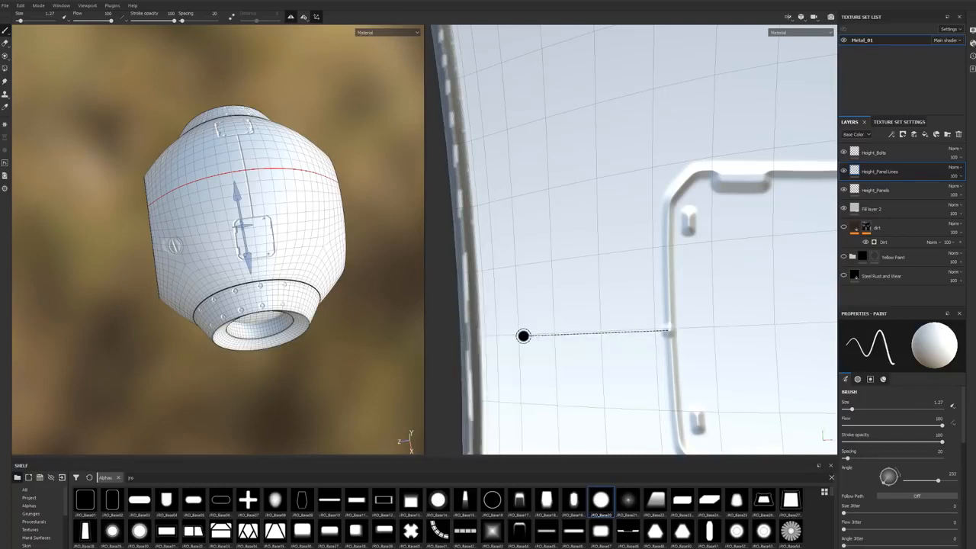
pyautogui.keyDown('shift'); pyautogui.click(473, 331); pyautogui.keyUp('shift')
# Step: Examine the mirrored panel line in the UV view and look around the sphere to see where it has to continue
pyautogui.keyDown('alt'); pyautogui.moveTo(660, 355); pyautogui.dragTo(465, 360, button='right'); pyautogui.keyUp('alt')
pyautogui.keyDown('alt'); pyautogui.moveTo(827, 350); pyautogui.dragTo(664, 341, button='middle'); pyautogui.keyUp('alt')
pyautogui.keyDown('alt'); pyautogui.moveTo(336, 290); pyautogui.dragTo(181, 263); pyautogui.keyUp('alt')
pyautogui.keyDown('alt'); pyautogui.moveTo(181, 263); pyautogui.dragTo(263, 282, button='middle'); pyautogui.keyUp('alt')
pyautogui.keyDown('alt'); pyautogui.moveTo(263, 283); pyautogui.dragTo(214, 115); pyautogui.keyUp('alt')
pyautogui.moveTo(148, 296)
pyautogui.keyDown('alt'); pyautogui.mouseDown(button='right')
pyautogui.moveTo(122, 301)
pyautogui.moveTo(147, 297)
pyautogui.mouseUp(button='right'); pyautogui.keyUp('alt')
pyautogui.keyDown('alt'); pyautogui.moveTo(148, 297); pyautogui.dragTo(226, 291, button='middle'); pyautogui.keyUp('alt')
pyautogui.keyDown('alt'); pyautogui.moveTo(226, 290); pyautogui.dragTo(246, 286, button='right'); pyautogui.keyUp('alt')
pyautogui.scroll(3, 245, 285)
pyautogui.scroll(-8, 245, 286)
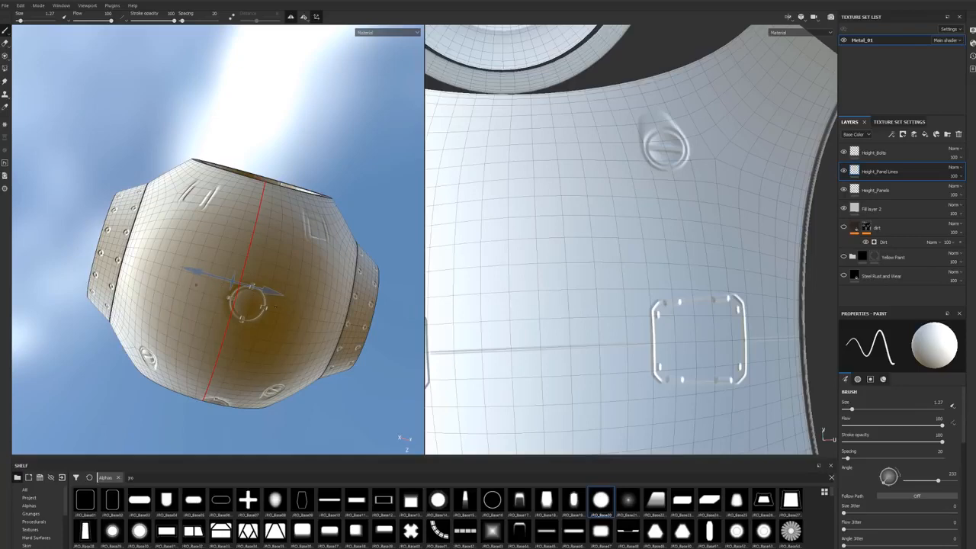
# Step: Draw a mirrored straight line across the opposite UV island, from its border to the centre of the circular panel
pyautogui.scroll(-10, 676, 319)
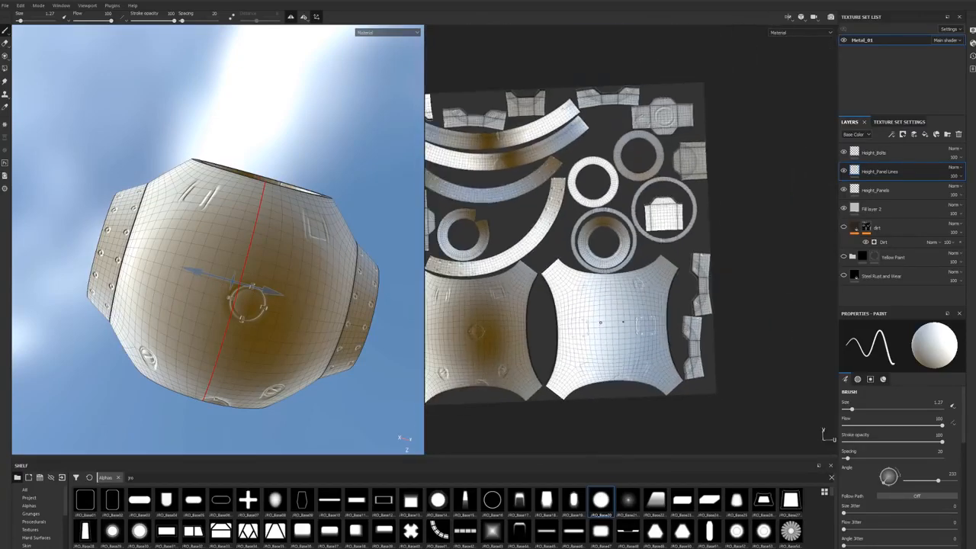
pyautogui.scroll(10, 562, 295)
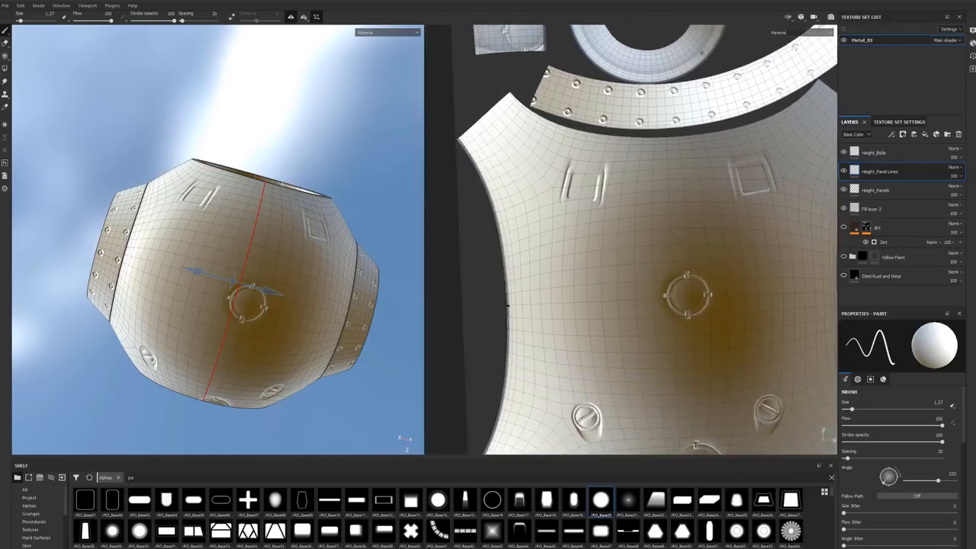
pyautogui.press('shift')
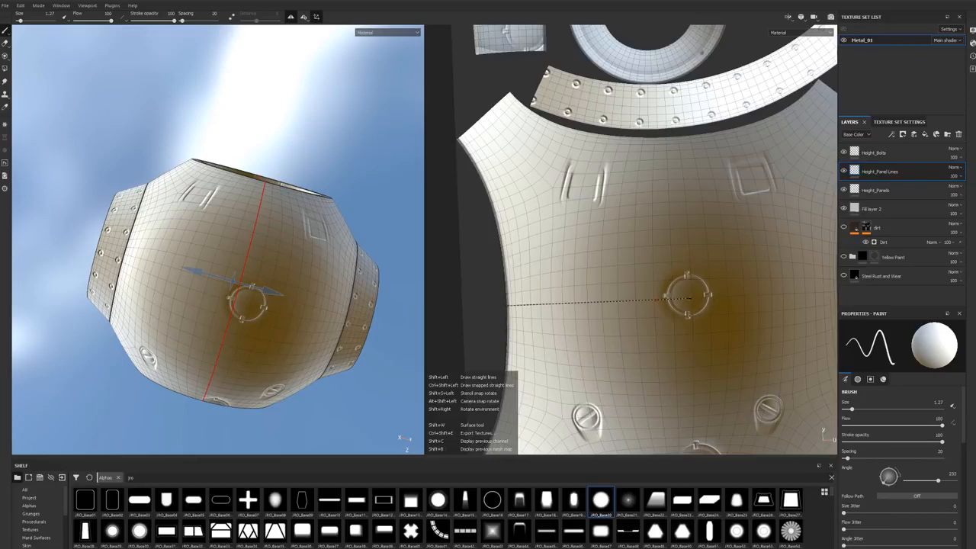
pyautogui.keyDown('shift'); pyautogui.click(507, 305); pyautogui.keyUp('shift')
pyautogui.keyDown('alt'); pyautogui.moveTo(773, 314); pyautogui.dragTo(661, 316, button='right'); pyautogui.keyUp('alt')
pyautogui.keyDown('alt'); pyautogui.moveTo(660, 316); pyautogui.dragTo(651, 268); pyautogui.keyUp('alt')
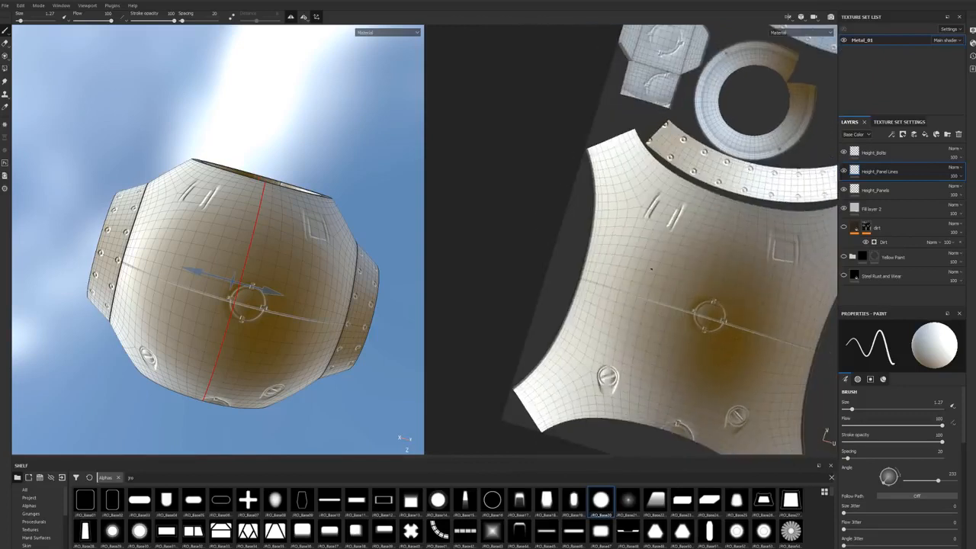
# Step: On the Height_Panels layer, erase the circular panel crossed by the new panel line
pyautogui.click(883, 191)
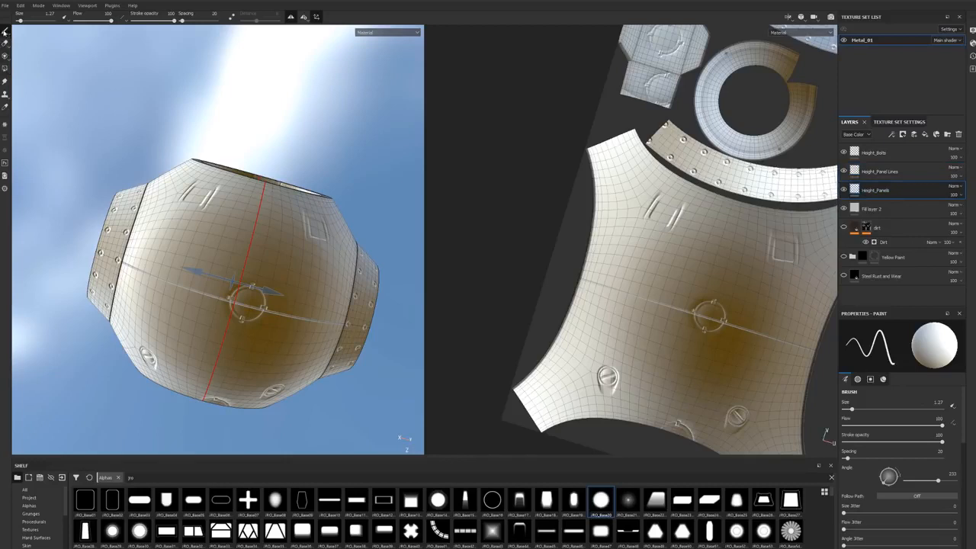
pyautogui.click(6, 43)
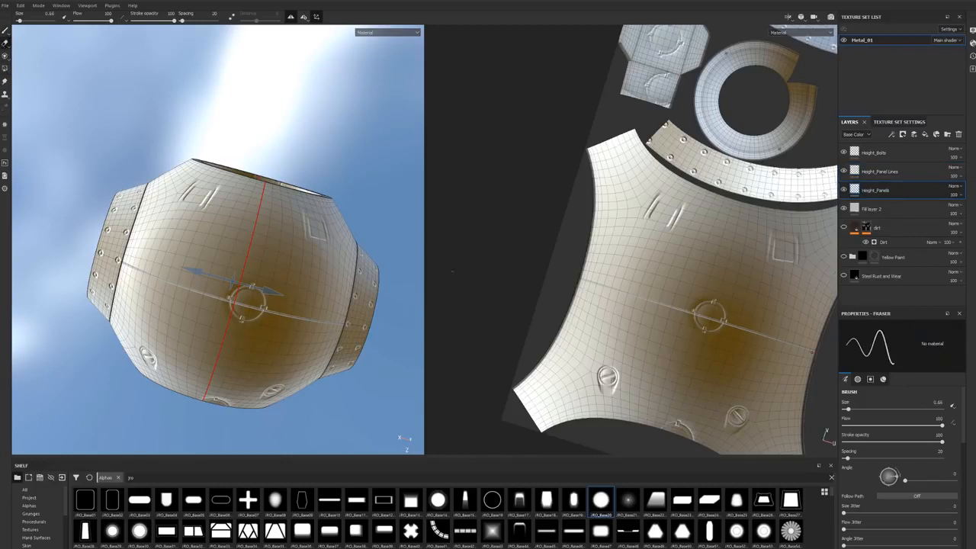
pyautogui.keyDown('ctrl'); pyautogui.moveTo(732, 321); pyautogui.dragTo(760, 321, button='right'); pyautogui.keyUp('ctrl')
pyautogui.moveTo(710, 320); pyautogui.dragTo(715, 316)
# Step: Enlarge the eraser and remove the circular panel and its leftover clips on the body above the round opening
pyautogui.keyDown('alt'); pyautogui.moveTo(250, 192); pyautogui.dragTo(218, 288); pyautogui.keyUp('alt')
pyautogui.keyDown('alt'); pyautogui.moveTo(234, 164); pyautogui.dragTo(241, 220); pyautogui.keyUp('alt')
pyautogui.keyDown('alt'); pyautogui.moveTo(255, 164); pyautogui.dragTo(223, 266, button='middle'); pyautogui.keyUp('alt')
pyautogui.keyDown('alt'); pyautogui.moveTo(244, 183); pyautogui.dragTo(232, 206); pyautogui.keyUp('alt')
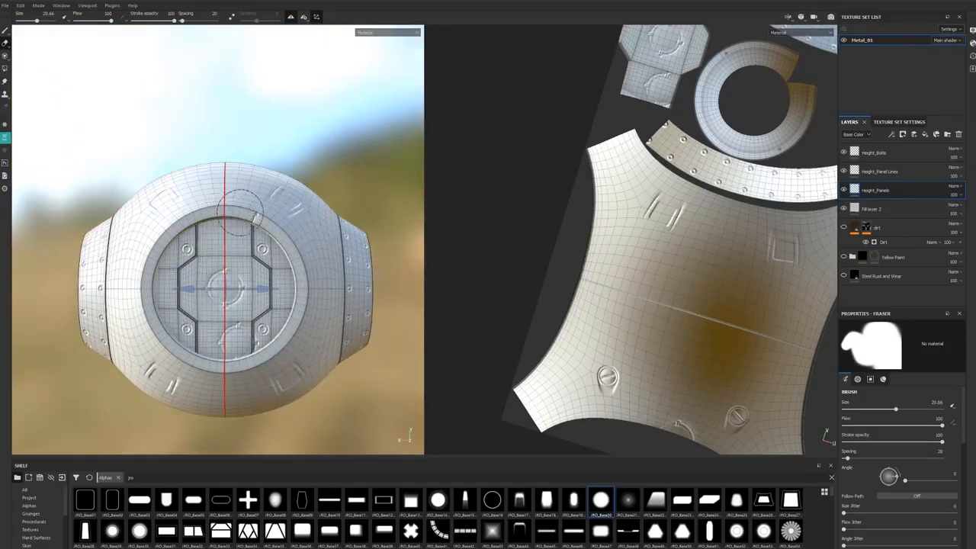
pyautogui.moveTo(240, 221)
pyautogui.keyDown('alt'); pyautogui.mouseDown()
pyautogui.moveTo(246, 157)
pyautogui.moveTo(237, 229)
pyautogui.moveTo(227, 218)
pyautogui.mouseUp(); pyautogui.keyUp('alt')
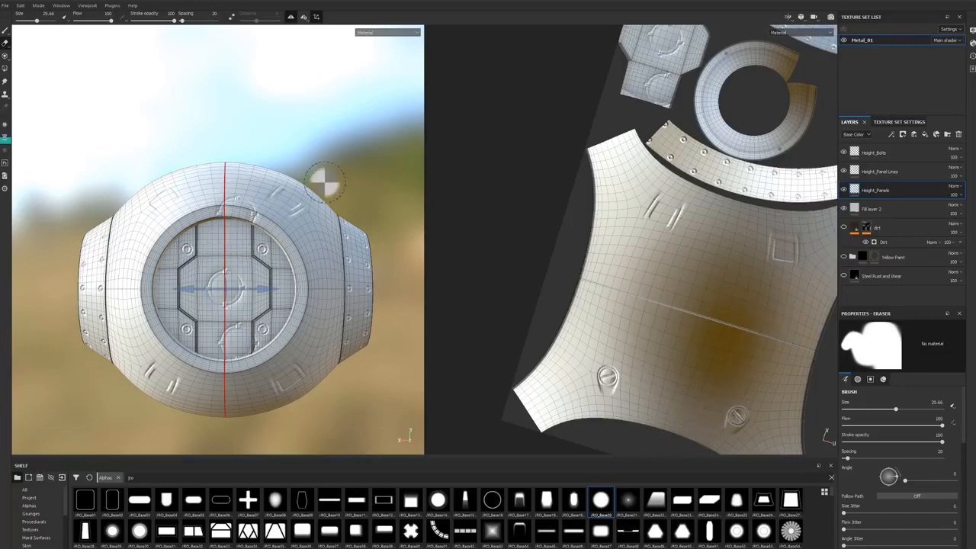
pyautogui.keyDown('alt'); pyautogui.moveTo(318, 158); pyautogui.dragTo(311, 114); pyautogui.keyUp('alt')
pyautogui.moveTo(130, 171)
pyautogui.keyDown('alt'); pyautogui.mouseDown(button='right')
pyautogui.moveTo(157, 201)
pyautogui.moveTo(215, 226)
pyautogui.mouseUp(button='right'); pyautogui.keyUp('alt')
pyautogui.keyDown('alt'); pyautogui.moveTo(224, 223); pyautogui.dragTo(232, 229); pyautogui.keyUp('alt')
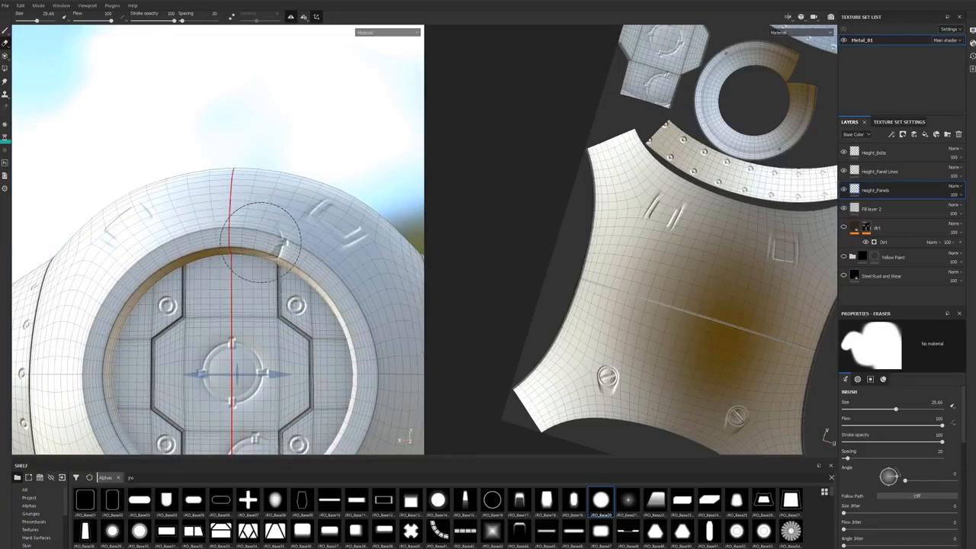
pyautogui.keyDown('ctrl'); pyautogui.moveTo(263, 241); pyautogui.dragTo(267, 243, button='right'); pyautogui.keyUp('ctrl')
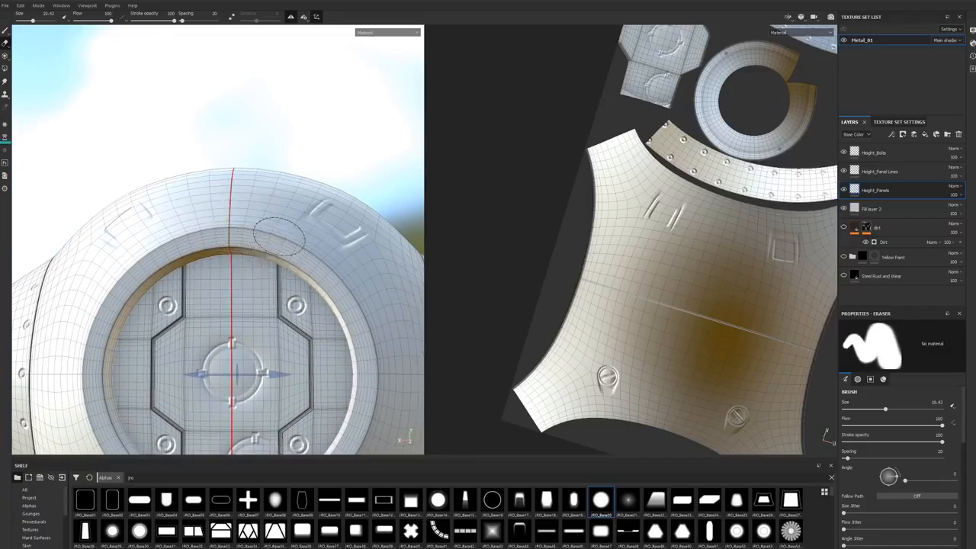
pyautogui.moveTo(265, 246)
pyautogui.keyDown('alt'); pyautogui.mouseDown()
pyautogui.moveTo(270, 226)
pyautogui.moveTo(248, 244)
pyautogui.moveTo(275, 215)
pyautogui.mouseUp(); pyautogui.keyUp('alt')
# Step: Erase the off-centre circular panel on the lower part of the inner plate inside the round opening
pyautogui.keyDown('ctrl'); pyautogui.moveTo(276, 237); pyautogui.dragTo(263, 234, button='right'); pyautogui.keyUp('ctrl')
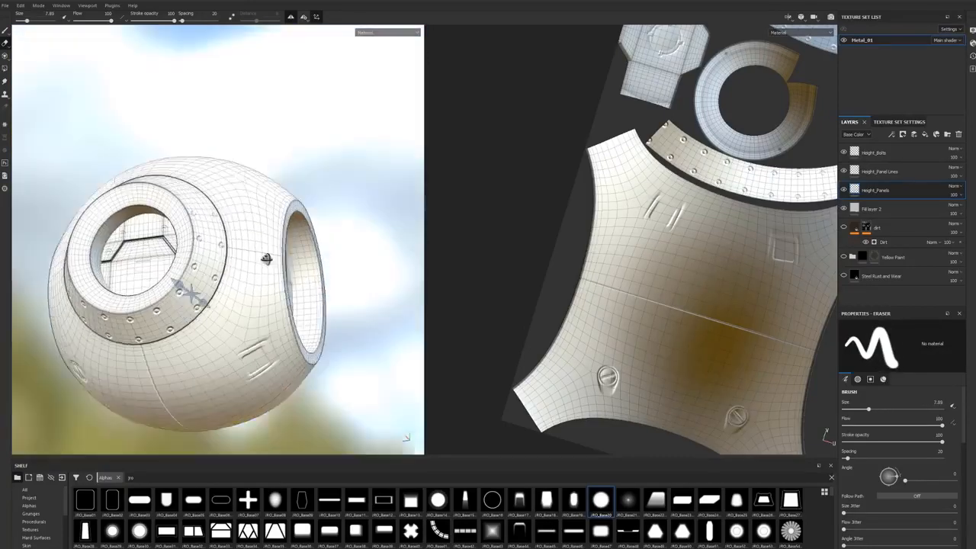
pyautogui.moveTo(266, 259)
pyautogui.keyDown('alt'); pyautogui.mouseDown()
pyautogui.moveTo(230, 270)
pyautogui.moveTo(255, 359)
pyautogui.mouseUp(); pyautogui.keyUp('alt')
pyautogui.keyDown('alt'); pyautogui.moveTo(254, 359); pyautogui.dragTo(136, 340, button='middle'); pyautogui.keyUp('alt')
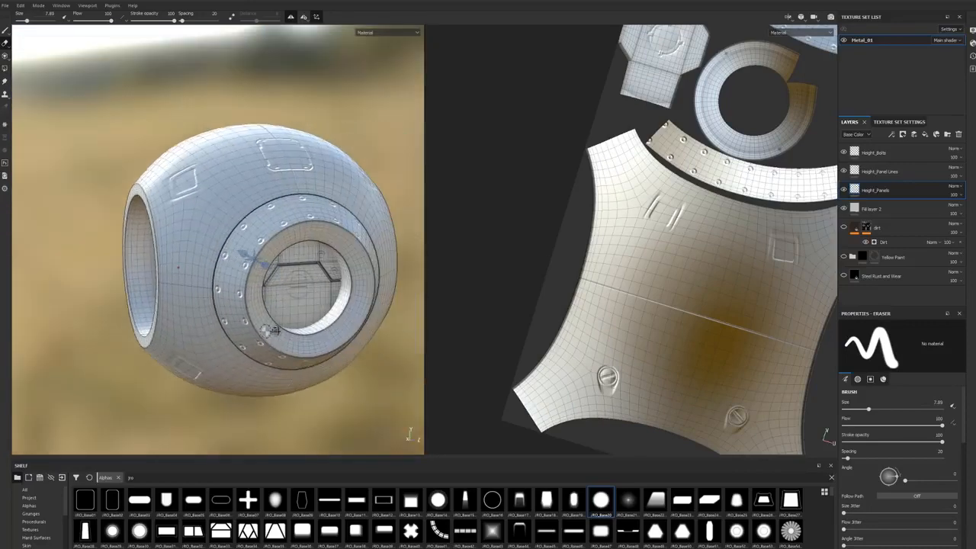
# Step: On the Height_Bolts layer, paint a ring-shaped bolt at brush size 4.46 beside the panel line below the square panel
pyautogui.keyDown('alt'); pyautogui.moveTo(176, 244); pyautogui.dragTo(231, 274); pyautogui.keyUp('alt')
pyautogui.scroll(3, 259, 268)
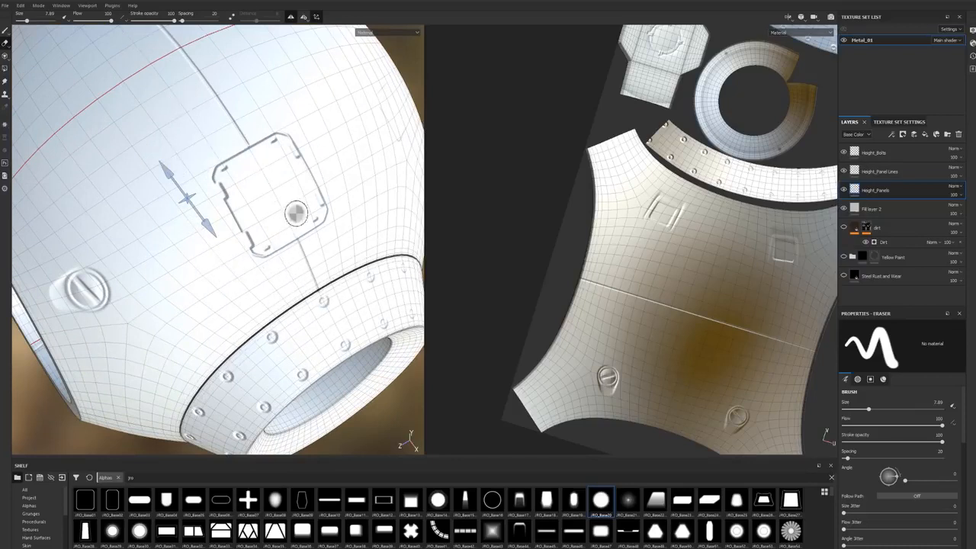
pyautogui.click(896, 154)
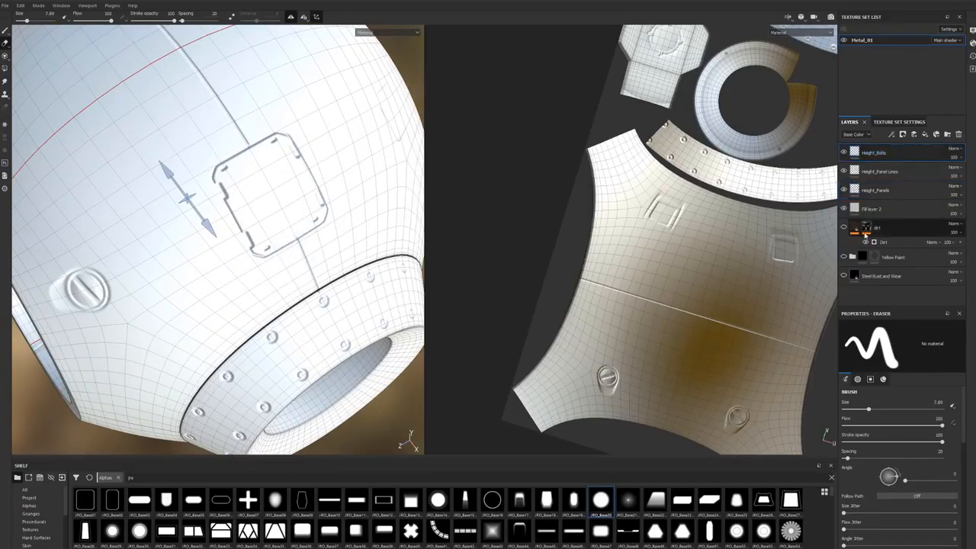
pyautogui.scroll(-3, 612, 515)
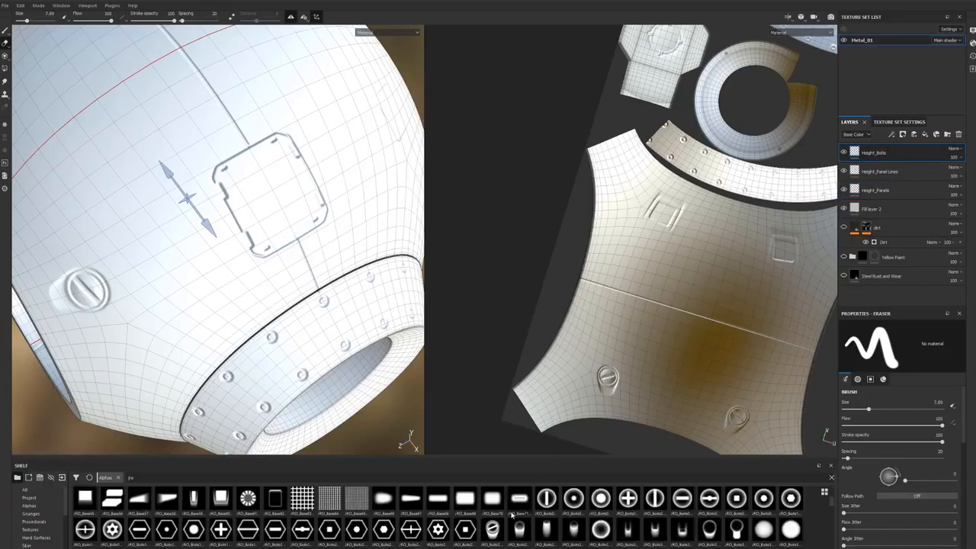
pyautogui.click(594, 500)
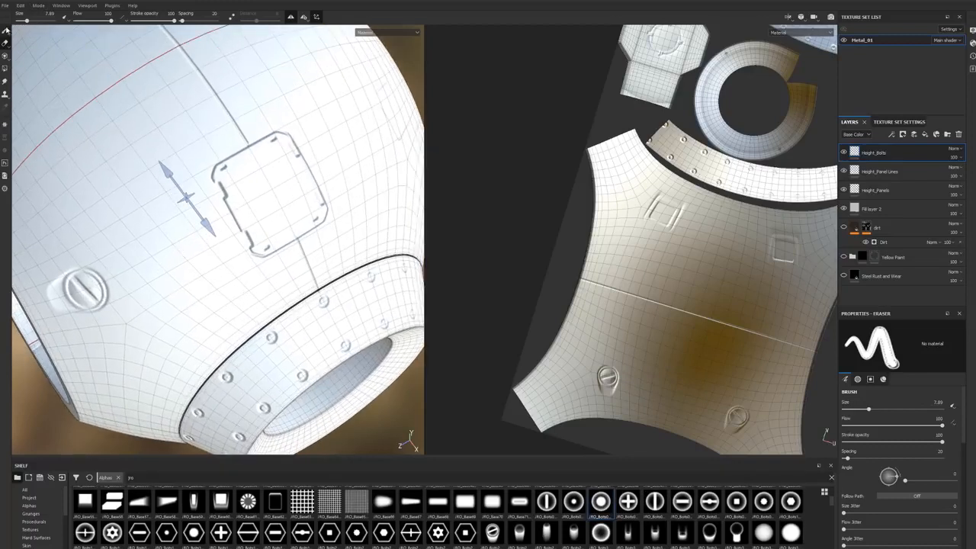
pyautogui.click(6, 30)
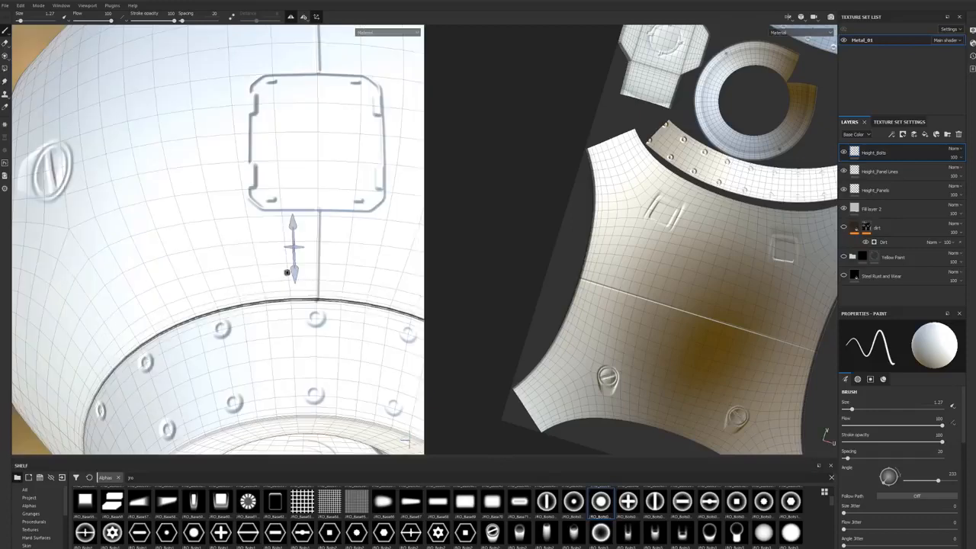
pyautogui.keyDown('ctrl'); pyautogui.moveTo(340, 239); pyautogui.dragTo(340, 238, button='right'); pyautogui.keyUp('ctrl')
pyautogui.click(341, 230)
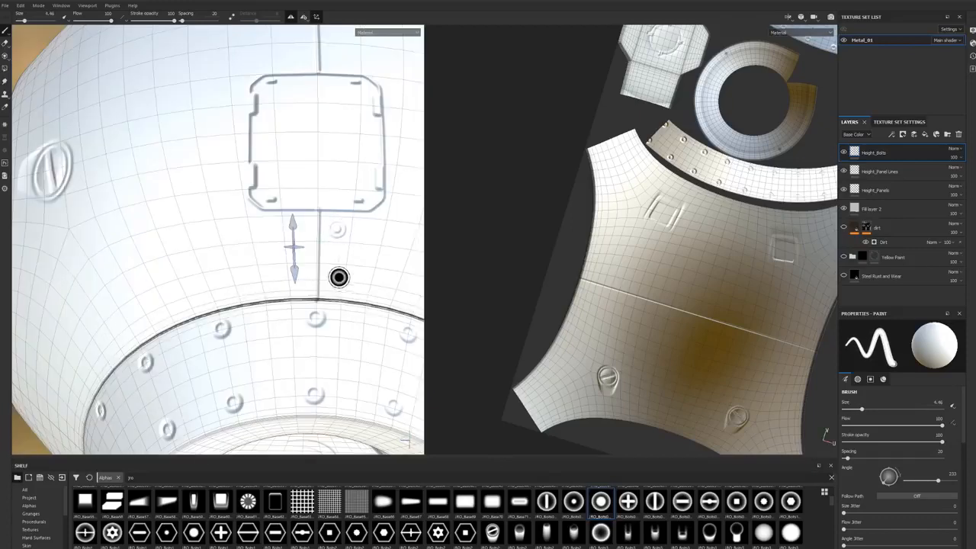
# Step: Stamp further ring bolts lower along the panel line and beside the square panel's lower corner
pyautogui.keyDown('alt'); pyautogui.moveTo(346, 287); pyautogui.dragTo(353, 314); pyautogui.keyUp('alt')
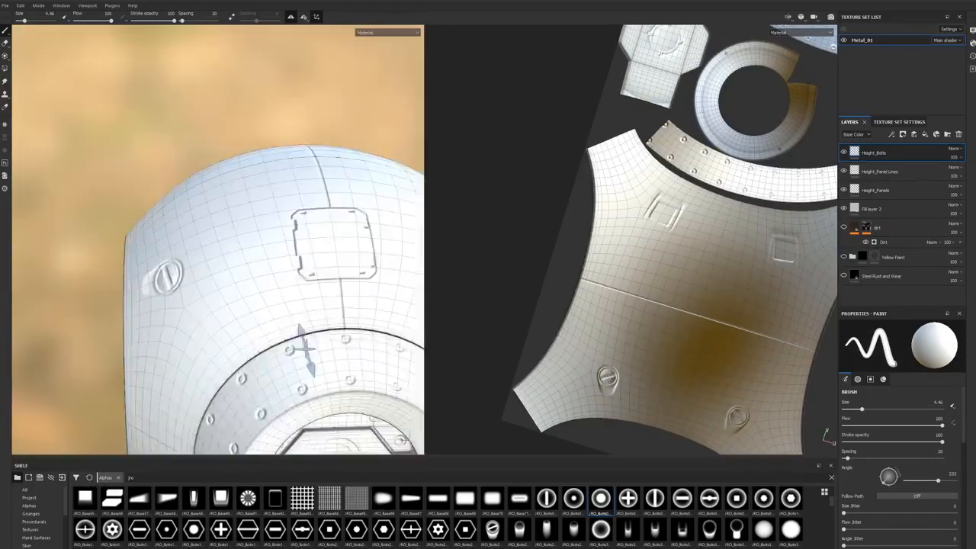
pyautogui.keyDown('alt'); pyautogui.moveTo(335, 294); pyautogui.dragTo(192, 285); pyautogui.keyUp('alt')
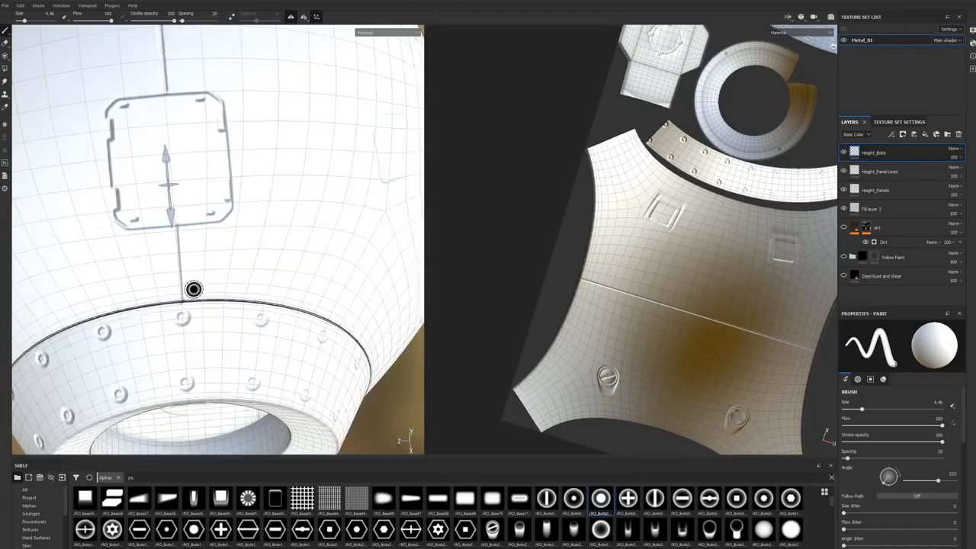
pyautogui.keyDown('alt'); pyautogui.moveTo(192, 237); pyautogui.dragTo(277, 309); pyautogui.keyUp('alt')
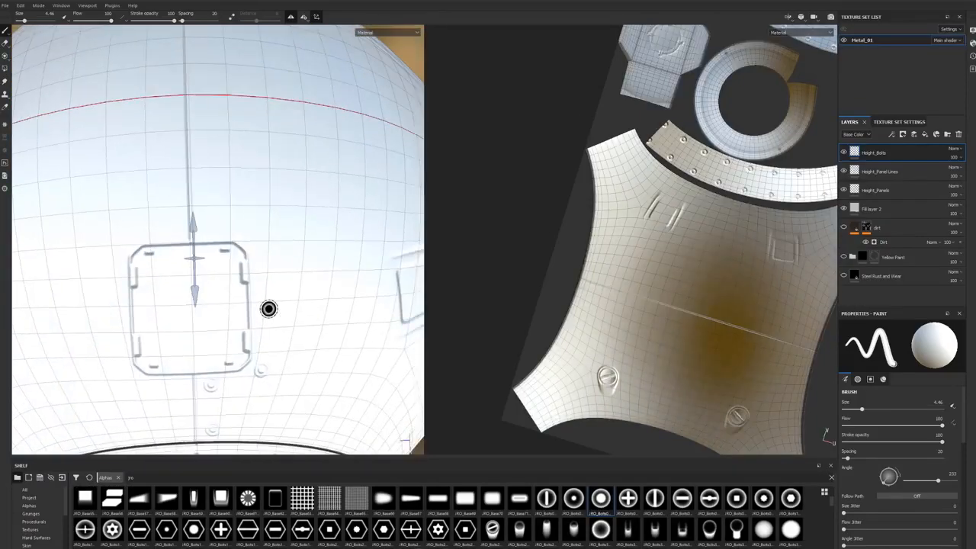
pyautogui.keyDown('alt'); pyautogui.moveTo(279, 256); pyautogui.dragTo(247, 217); pyautogui.keyUp('alt')
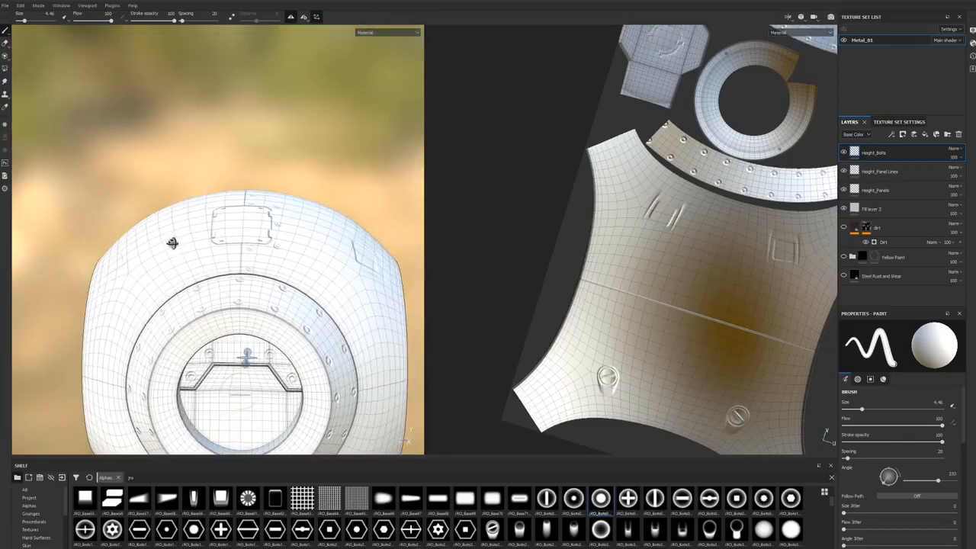
# Step: For the inner plate, set a segmented arc alpha brush to angle 315 and size 24.33 on the Height_Panel Lines layer
pyautogui.keyDown('alt'); pyautogui.moveTo(178, 265); pyautogui.dragTo(229, 394); pyautogui.keyUp('alt')
pyautogui.keyDown('alt'); pyautogui.moveTo(238, 378); pyautogui.dragTo(222, 215, button='middle'); pyautogui.keyUp('alt')
pyautogui.scroll(3, 222, 216)
pyautogui.keyDown('alt'); pyautogui.moveTo(223, 297); pyautogui.dragTo(255, 309); pyautogui.keyUp('alt')
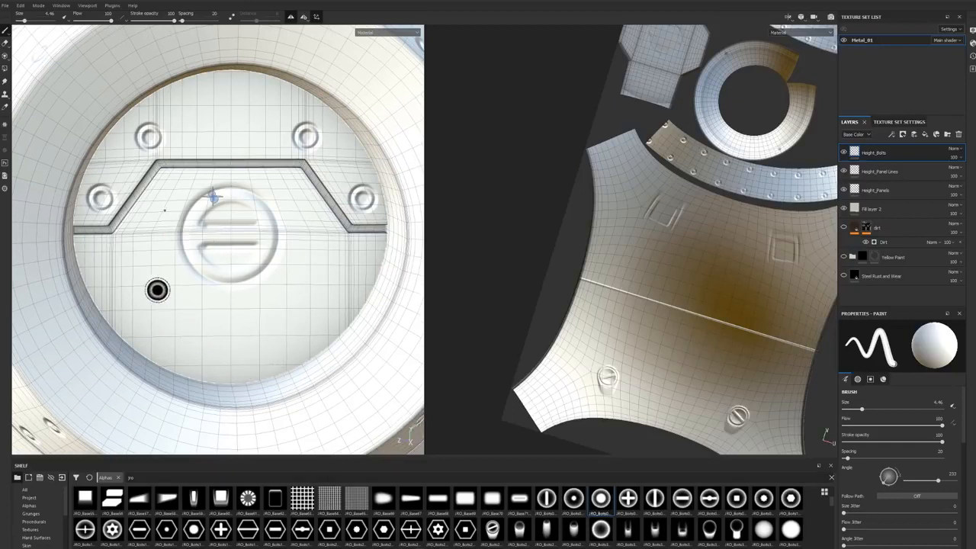
pyautogui.scroll(2, 509, 511)
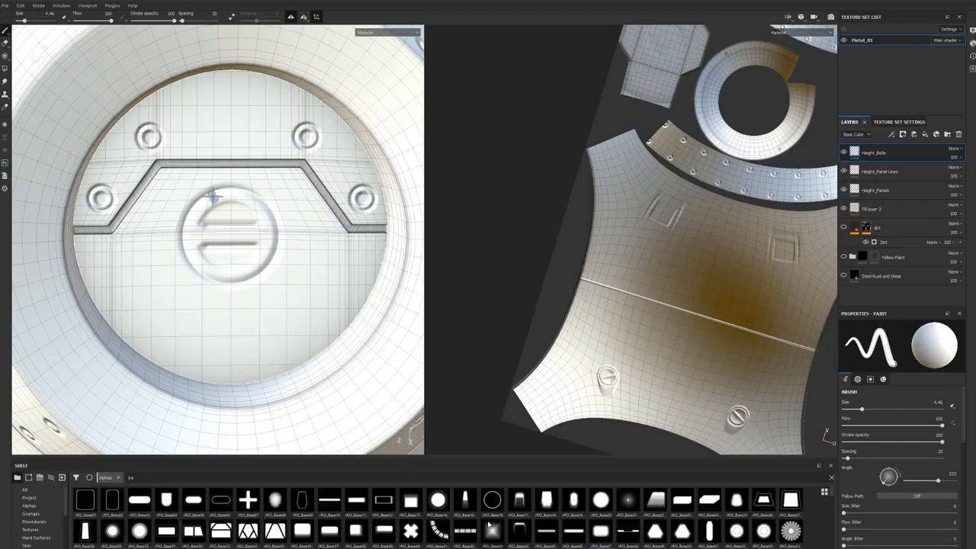
pyautogui.click(439, 531)
pyautogui.keyDown('ctrl'); pyautogui.moveTo(248, 325); pyautogui.dragTo(248, 299); pyautogui.keyUp('ctrl')
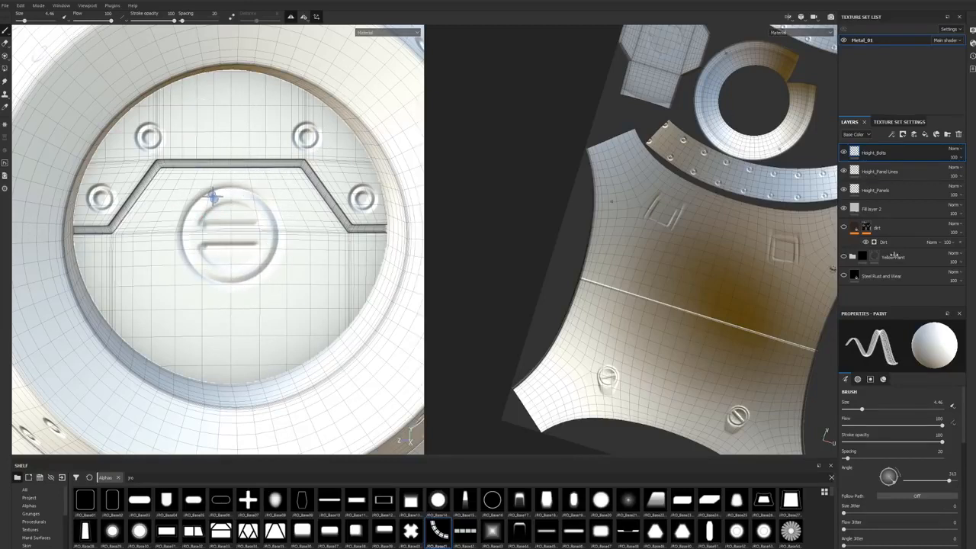
pyautogui.click(879, 172)
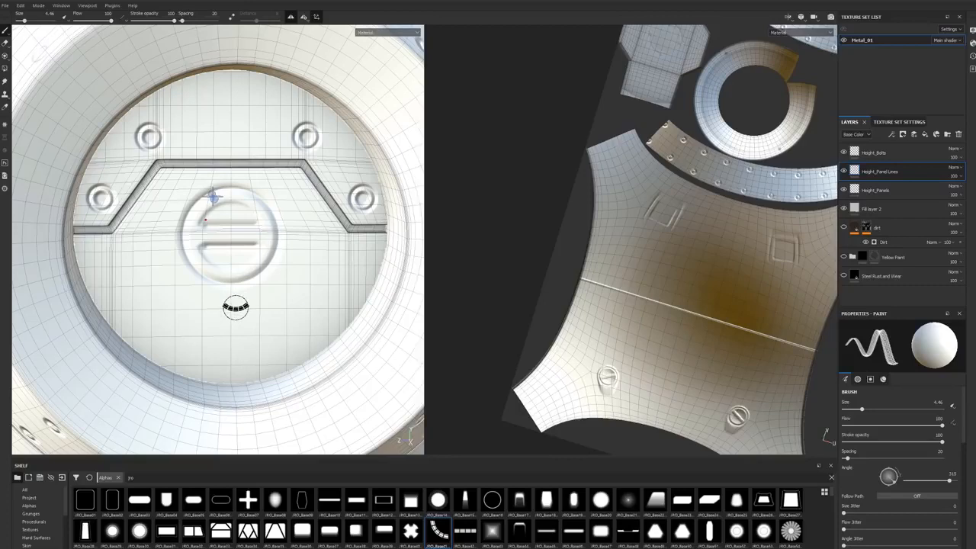
pyautogui.moveTo(229, 308)
pyautogui.keyDown('ctrl'); pyautogui.mouseDown(button='right')
pyautogui.moveTo(301, 308)
pyautogui.moveTo(116, 395)
pyautogui.moveTo(106, 412)
pyautogui.mouseUp(button='right'); pyautogui.keyUp('ctrl')
pyautogui.click(230, 312)
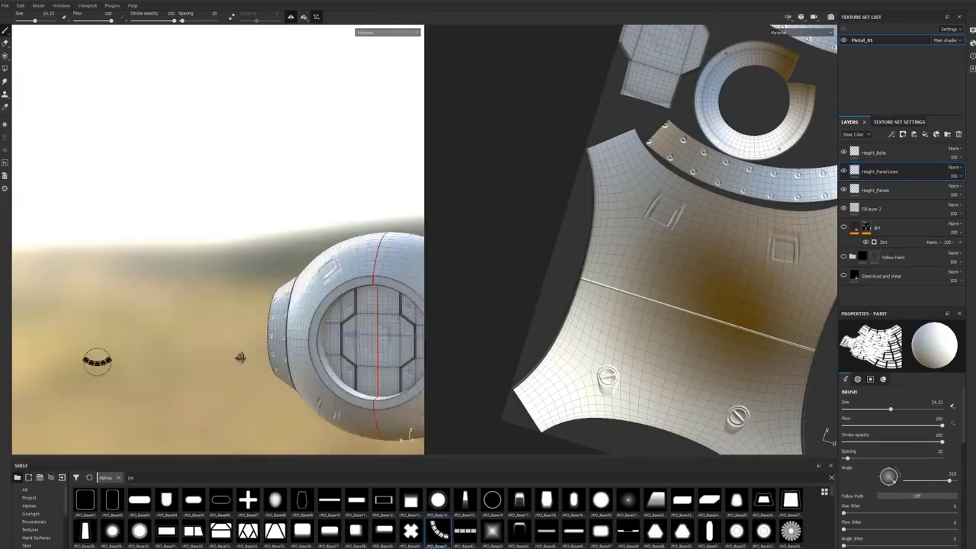
pyautogui.keyDown('alt'); pyautogui.moveTo(106, 411); pyautogui.dragTo(168, 397); pyautogui.keyUp('alt')
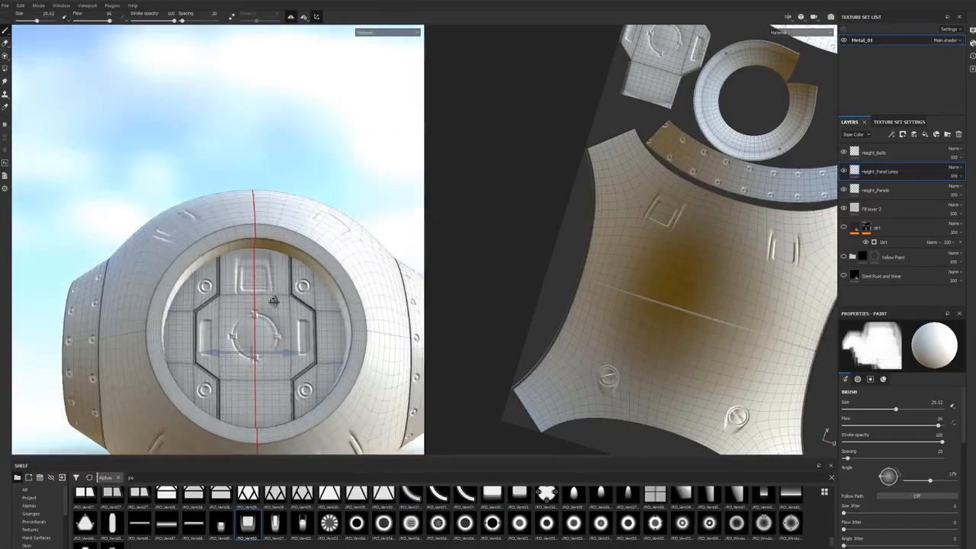
# Step: Stamp a vent detail onto the plate inside the round opening, using a vent alpha at brush size 26.97
pyautogui.keyDown('alt'); pyautogui.moveTo(273, 301); pyautogui.dragTo(267, 328); pyautogui.keyUp('alt')
pyautogui.keyDown('alt'); pyautogui.moveTo(274, 147); pyautogui.dragTo(229, 202); pyautogui.keyUp('alt')
pyautogui.click(304, 17)
pyautogui.click(353, 48)
pyautogui.keyDown('alt'); pyautogui.moveTo(237, 252); pyautogui.dragTo(277, 218, button='right'); pyautogui.keyUp('alt')
pyautogui.keyDown('alt'); pyautogui.moveTo(277, 218); pyautogui.dragTo(305, 164); pyautogui.keyUp('alt')
pyautogui.keyDown('alt'); pyautogui.moveTo(264, 275); pyautogui.dragTo(236, 263); pyautogui.keyUp('alt')
pyautogui.keyDown('alt'); pyautogui.moveTo(236, 263); pyautogui.dragTo(244, 215, button='right'); pyautogui.keyUp('alt')
pyautogui.moveTo(254, 216)
pyautogui.keyDown('ctrl'); pyautogui.mouseDown()
pyautogui.moveTo(254, 206)
pyautogui.moveTo(255, 218)
pyautogui.mouseUp(); pyautogui.keyUp('ctrl')
pyautogui.moveTo(255, 219)
pyautogui.keyDown('ctrl'); pyautogui.mouseDown(button='right')
pyautogui.moveTo(241, 216)
pyautogui.moveTo(263, 206)
pyautogui.moveTo(254, 305)
pyautogui.mouseUp(button='right'); pyautogui.keyUp('ctrl')
pyautogui.click(250, 204)
pyautogui.moveTo(257, 324)
pyautogui.keyDown('ctrl'); pyautogui.mouseDown()
pyautogui.moveTo(257, 346)
pyautogui.moveTo(278, 328)
pyautogui.mouseUp(); pyautogui.keyUp('ctrl')
pyautogui.click(259, 344)
pyautogui.keyDown('alt'); pyautogui.moveTo(278, 328); pyautogui.dragTo(255, 305, button='right'); pyautogui.keyUp('alt')
pyautogui.keyDown('alt'); pyautogui.moveTo(255, 305); pyautogui.dragTo(342, 351); pyautogui.keyUp('alt')
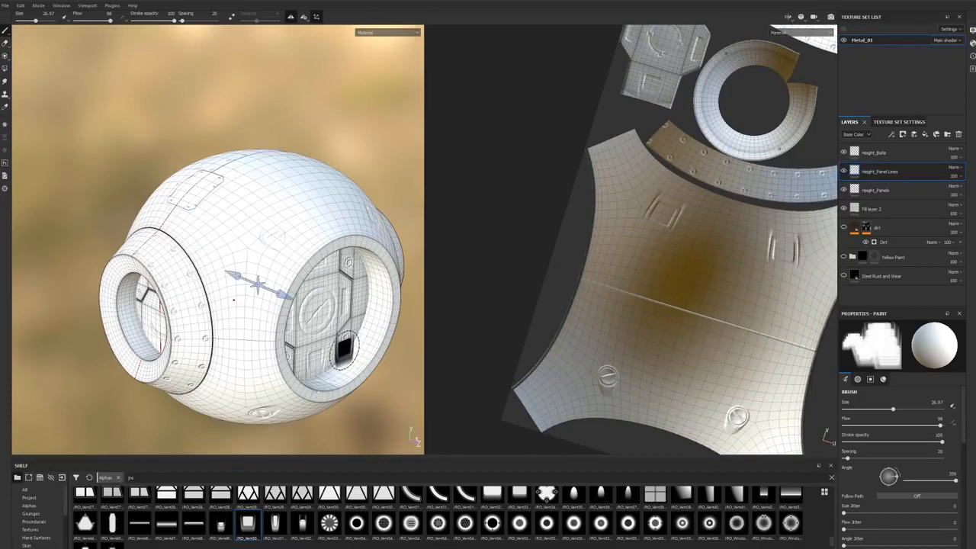
# Step: Hide Fill layer 2 and show the dirt, Yellow Paint and Steel Rust and Wear layers
pyautogui.moveTo(277, 234)
pyautogui.keyDown('alt'); pyautogui.mouseDown()
pyautogui.moveTo(268, 257)
pyautogui.moveTo(274, 247)
pyautogui.mouseUp(); pyautogui.keyUp('alt')
pyautogui.keyDown('alt'); pyautogui.moveTo(274, 247); pyautogui.dragTo(272, 261, button='middle'); pyautogui.keyUp('alt')
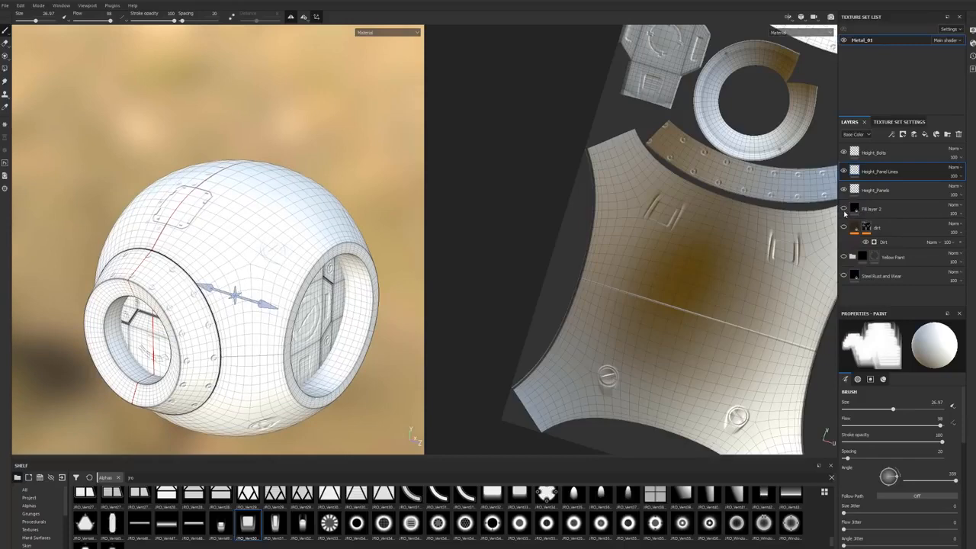
pyautogui.click(844, 228)
pyautogui.click(844, 258)
pyautogui.click(844, 276)
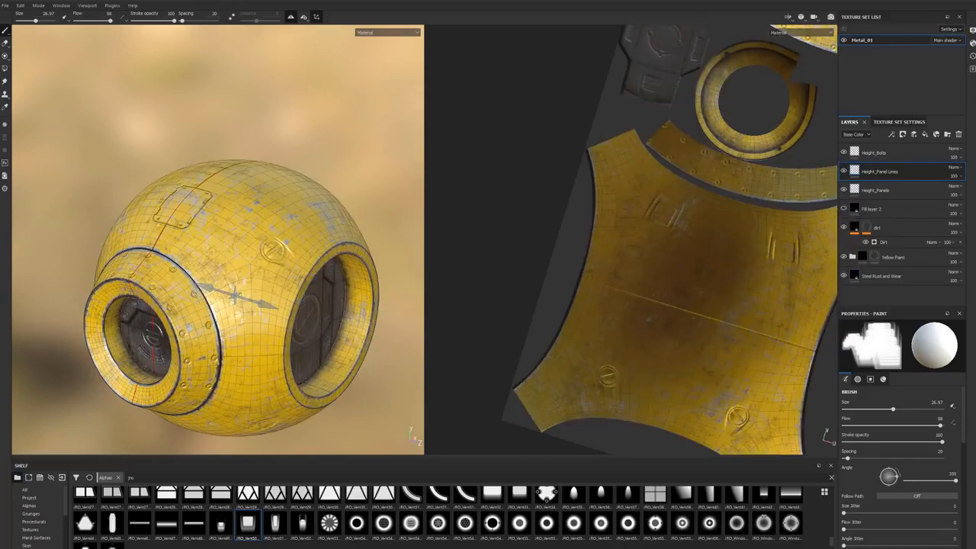
# Step: Inspect the height details on the painted model from several sides, including the panel, bolts and round openings
pyautogui.keyDown('alt'); pyautogui.moveTo(247, 207); pyautogui.dragTo(236, 190); pyautogui.keyUp('alt')
pyautogui.keyDown('alt'); pyautogui.moveTo(235, 189); pyautogui.dragTo(493, 166, button='right'); pyautogui.keyUp('alt')
pyautogui.keyDown('alt'); pyautogui.moveTo(295, 204); pyautogui.dragTo(221, 162, button='middle'); pyautogui.keyUp('alt')
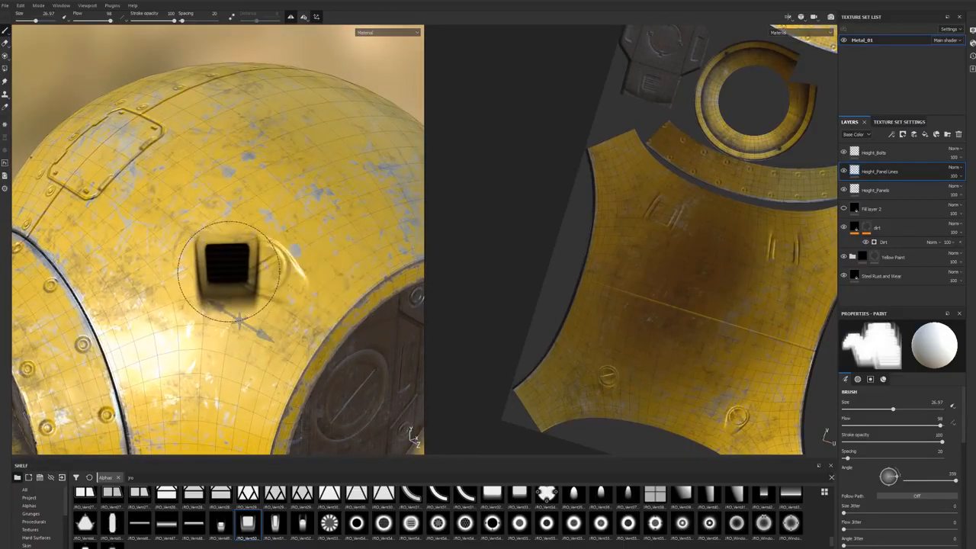
pyautogui.keyDown('alt'); pyautogui.moveTo(308, 228); pyautogui.dragTo(128, 262, button='right'); pyautogui.keyUp('alt')
pyautogui.keyDown('alt'); pyautogui.moveTo(161, 265); pyautogui.dragTo(210, 226, button='middle'); pyautogui.keyUp('alt')
pyautogui.keyDown('alt'); pyautogui.moveTo(209, 227); pyautogui.dragTo(268, 238); pyautogui.keyUp('alt')
pyautogui.keyDown('alt'); pyautogui.moveTo(196, 273); pyautogui.dragTo(206, 212); pyautogui.keyUp('alt')
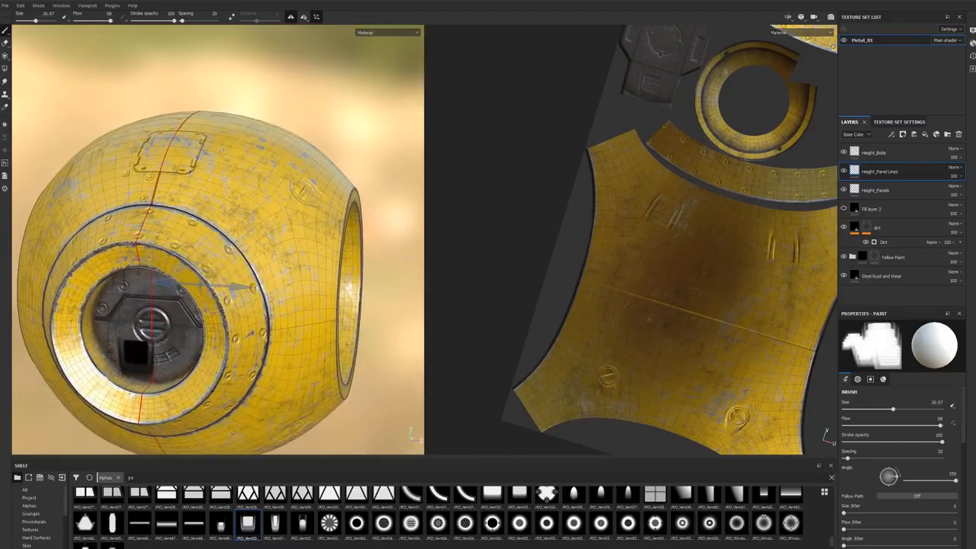
pyautogui.keyDown('alt'); pyautogui.moveTo(264, 264); pyautogui.dragTo(318, 298); pyautogui.keyUp('alt')
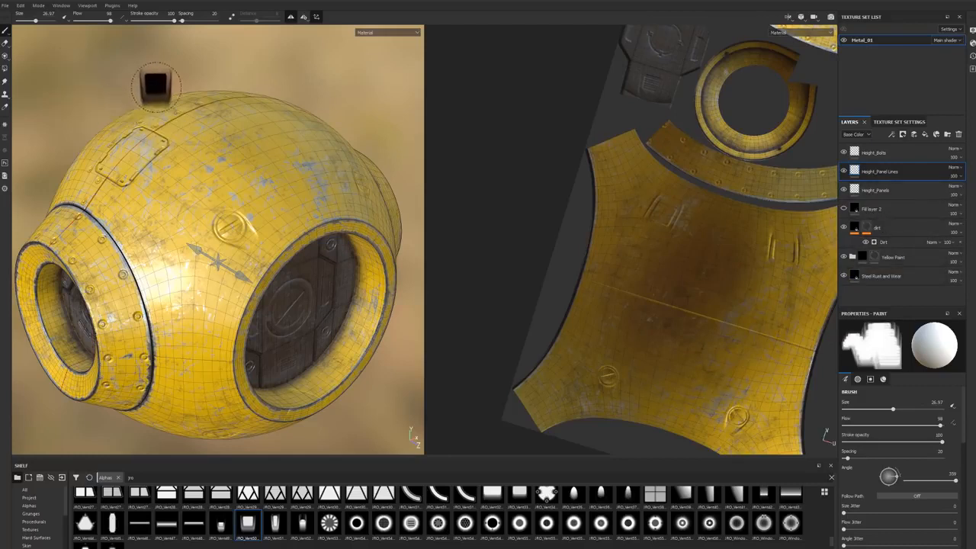
# Step: Open the texture export settings and move the dialog clear of the middle of the model
pyautogui.click(4, 6)
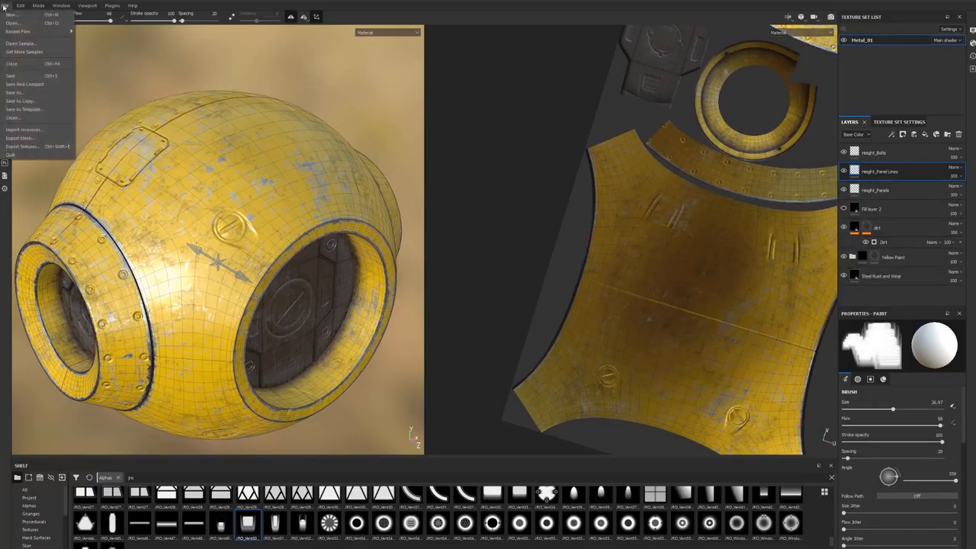
pyautogui.click(23, 146)
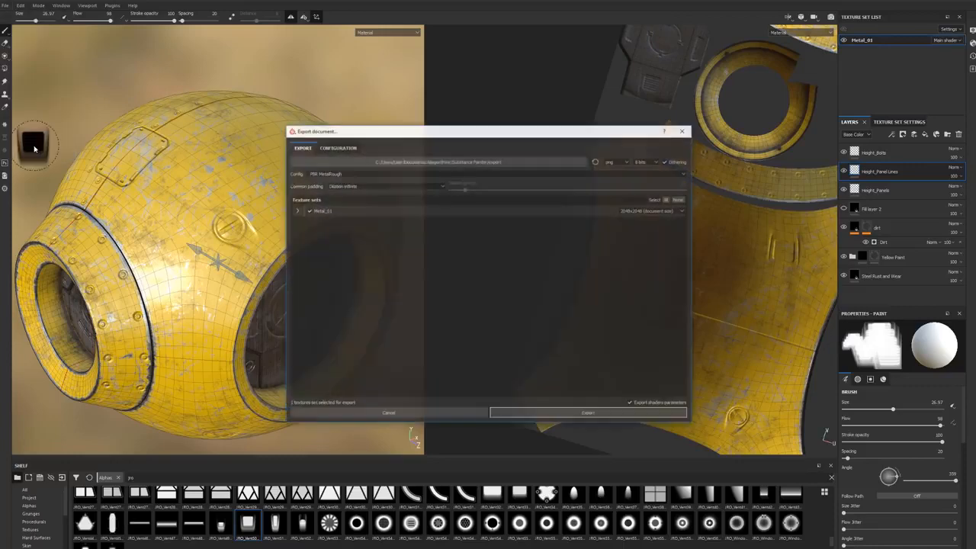
pyautogui.moveTo(418, 131); pyautogui.dragTo(347, 116)
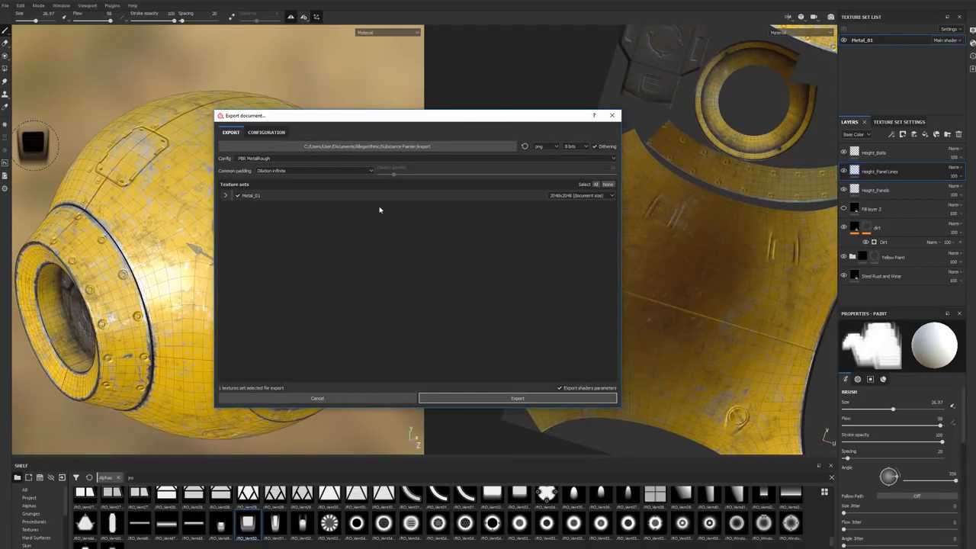
# Step: Look through the available export configuration presets for the Metal_01 texture set
pyautogui.click(394, 158)
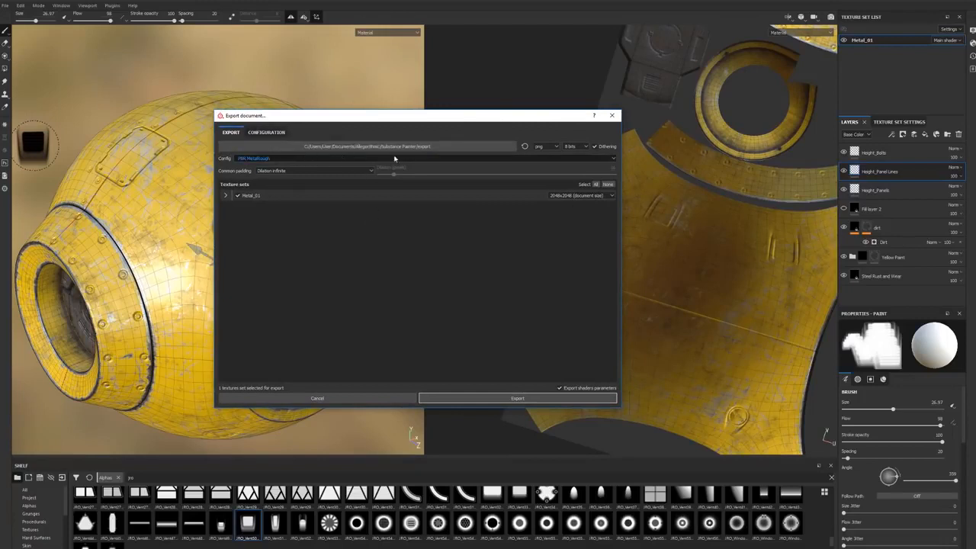
pyautogui.click(611, 159)
pyautogui.scroll(-1, 254, 162)
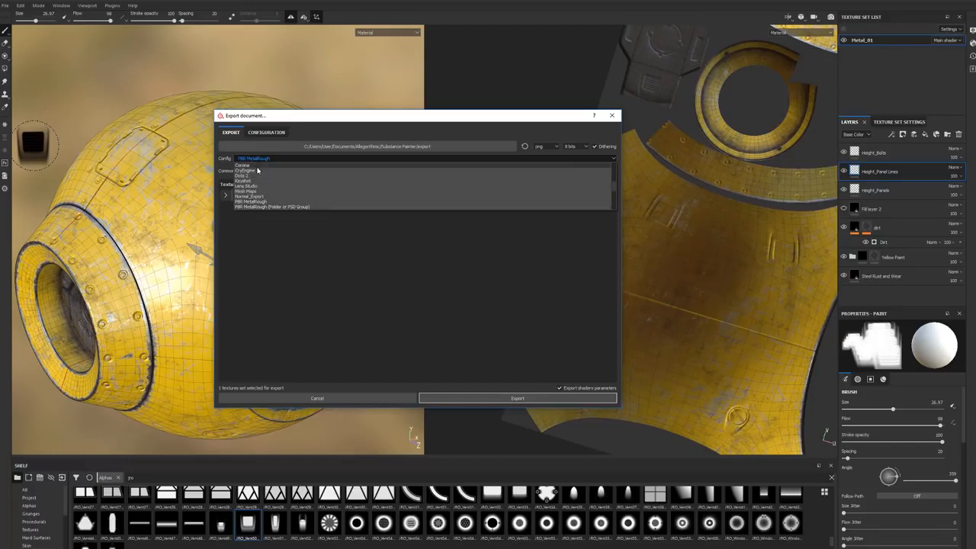
pyautogui.scroll(-9, 257, 171)
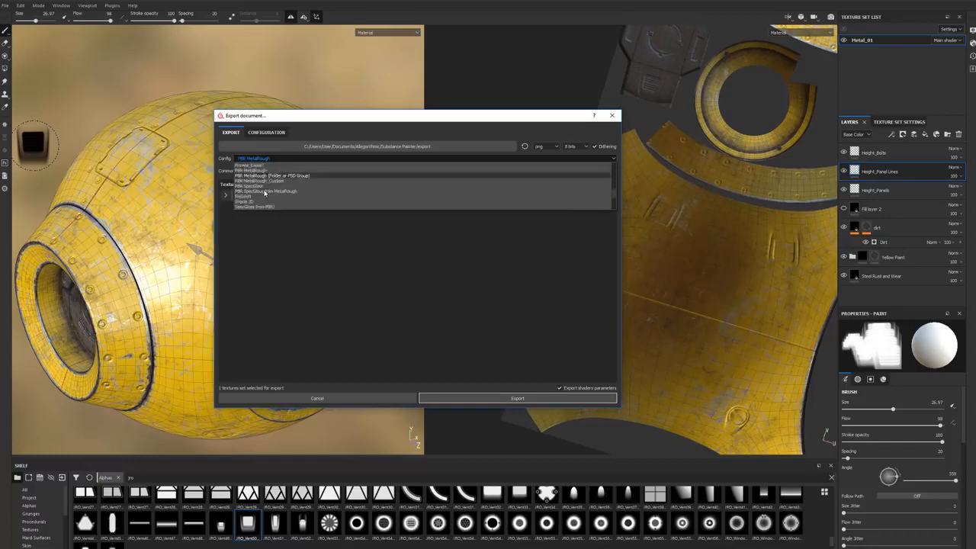
pyautogui.scroll(15, 276, 176)
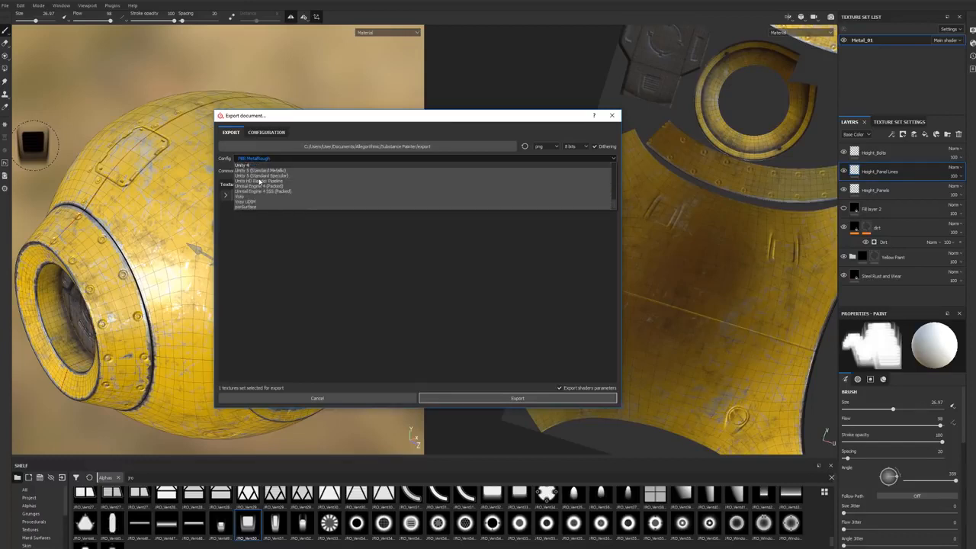
pyautogui.scroll(-5, 260, 183)
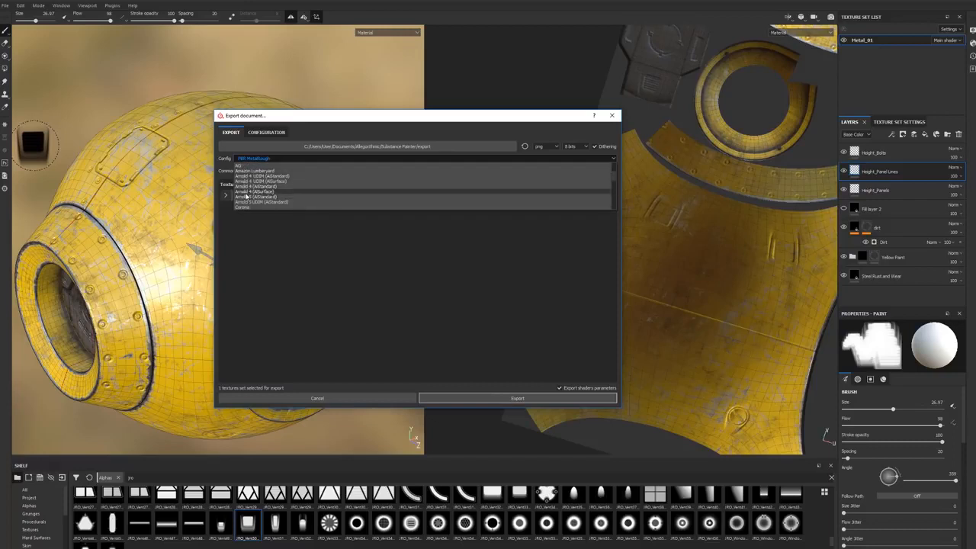
pyautogui.scroll(-3, 253, 187)
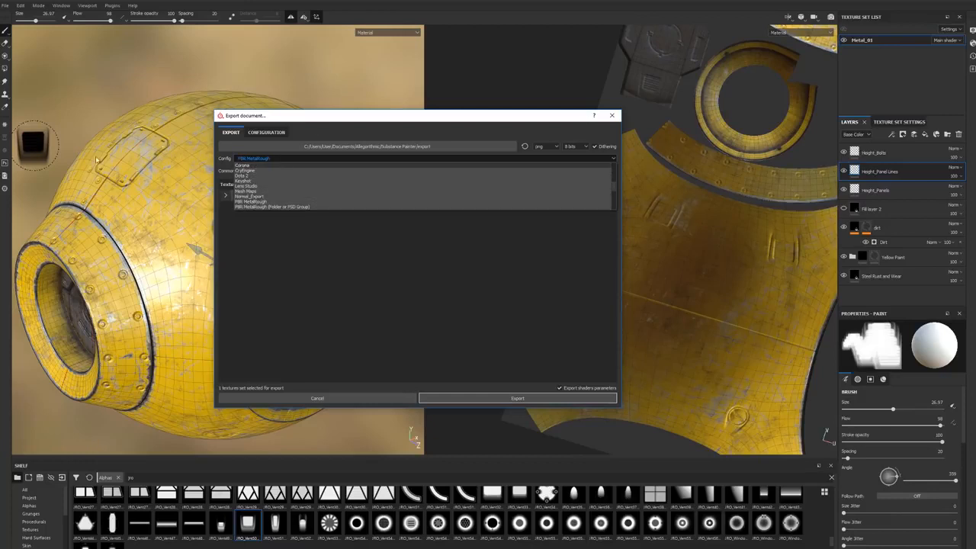
pyautogui.scroll(-2, 323, 203)
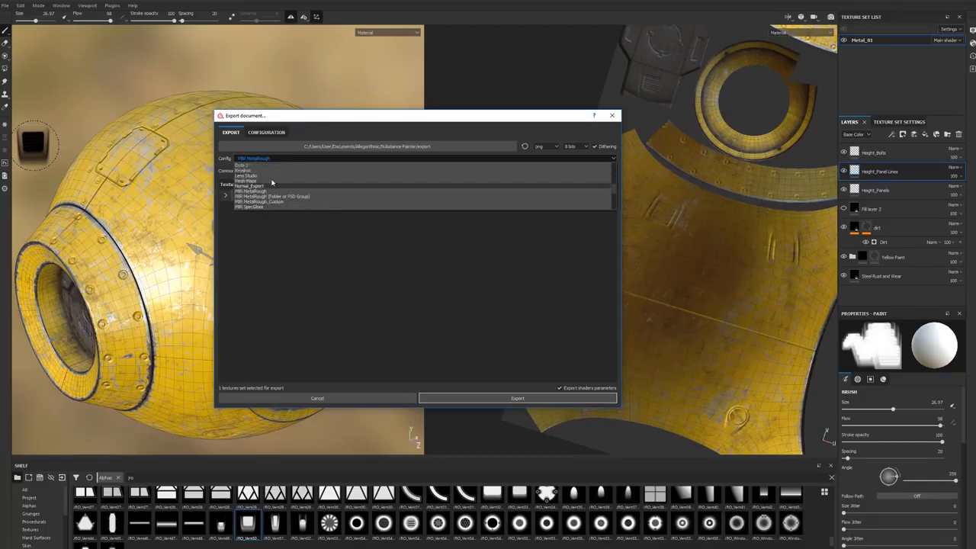
pyautogui.scroll(-3, 259, 194)
pyautogui.scroll(9, 256, 195)
pyautogui.scroll(-4, 262, 196)
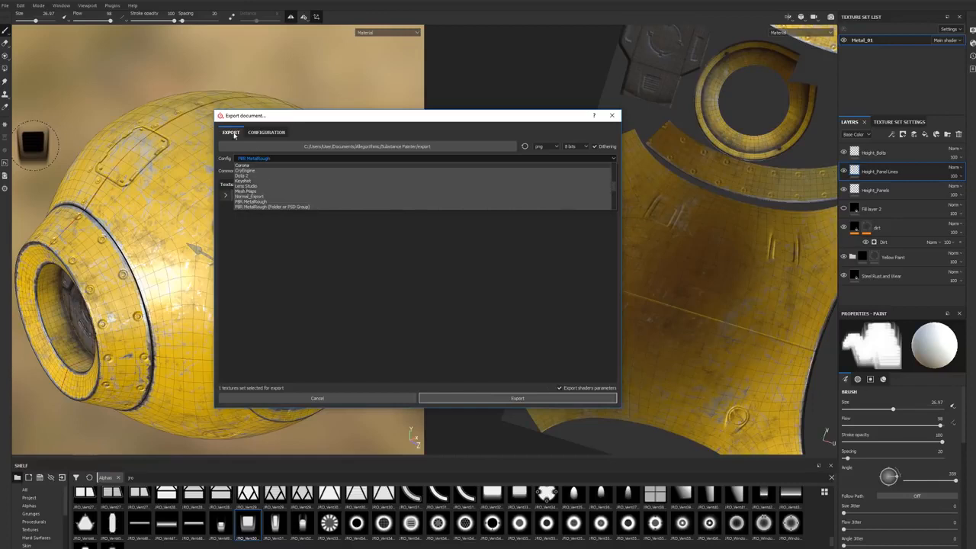
# Step: Review the preset configuration and check which texture maps the Normal_Export preset would output for Metal_01
pyautogui.click(265, 132)
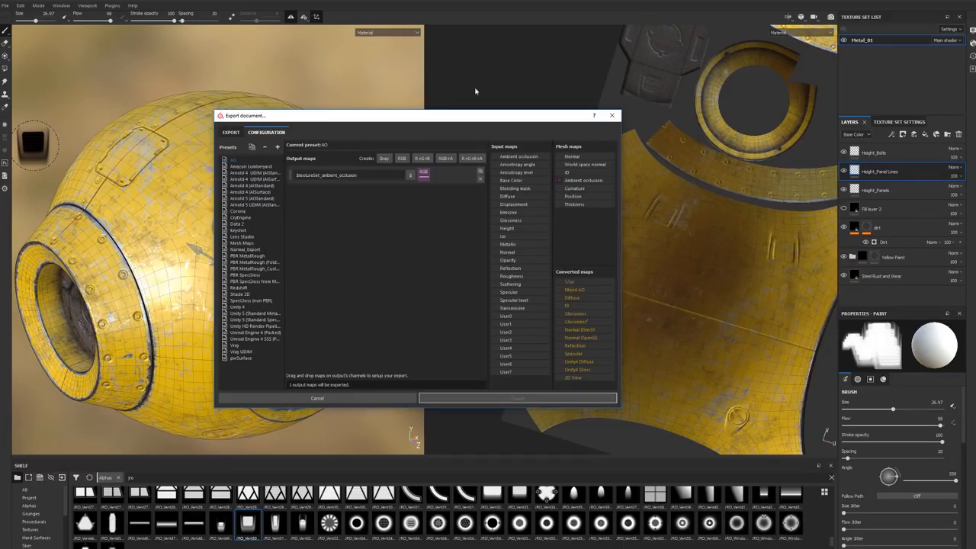
pyautogui.click(233, 134)
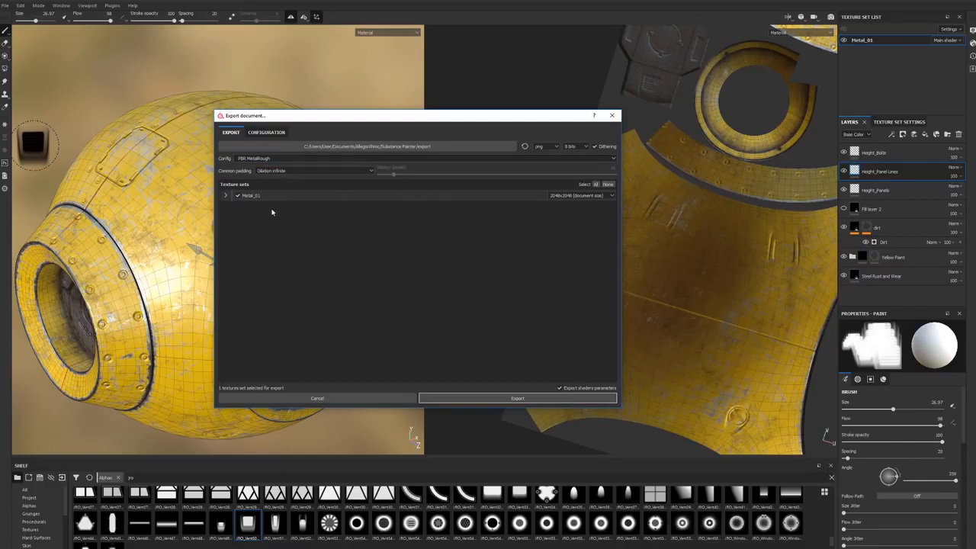
pyautogui.click(289, 159)
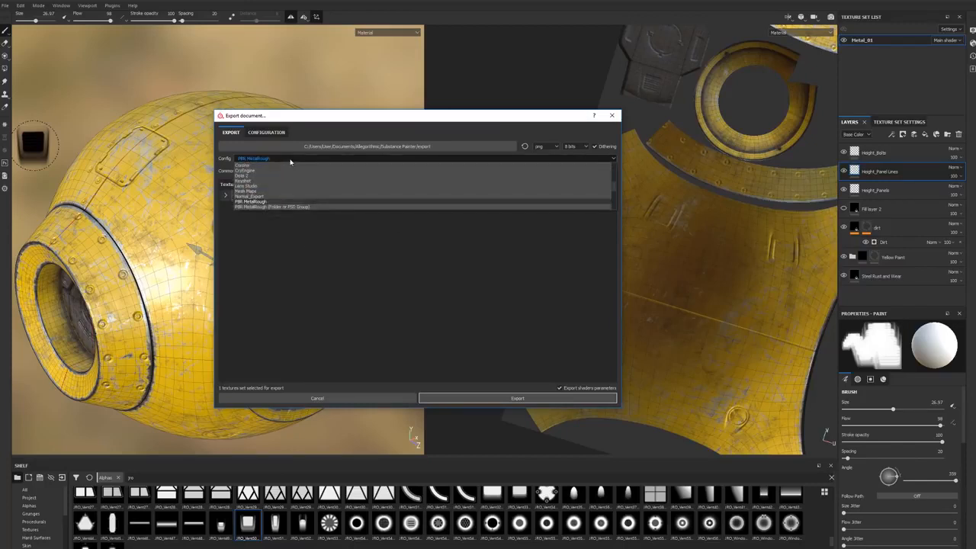
pyautogui.click(257, 197)
pyautogui.click(225, 196)
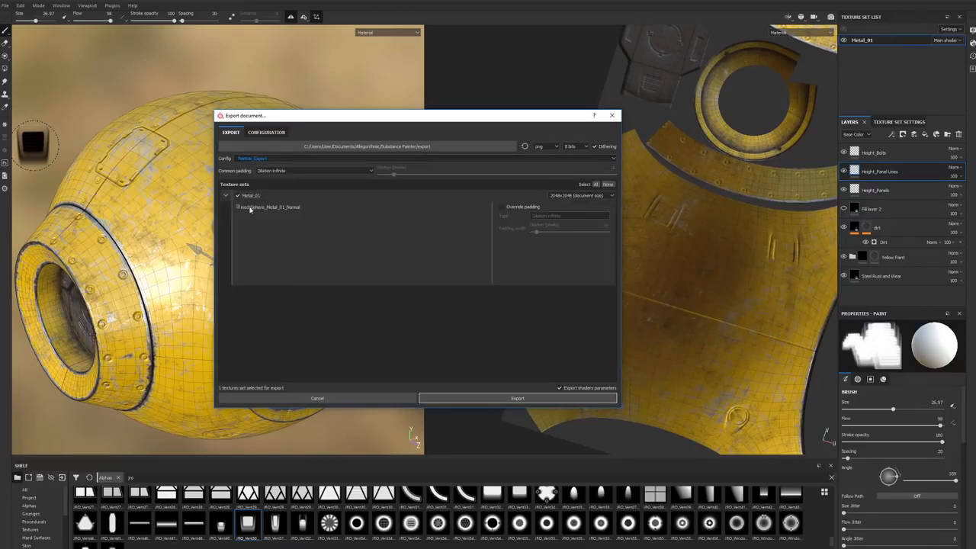
pyautogui.click(226, 197)
# Step: Set the export configuration to Document channels + Normal + AO (No Alpha) and check the export destination folder
pyautogui.click(613, 159)
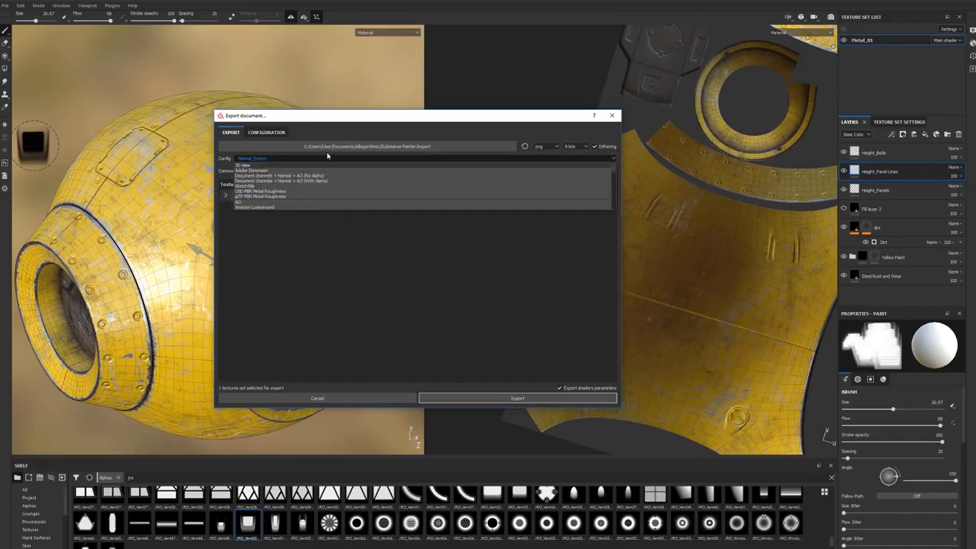
pyautogui.click(283, 176)
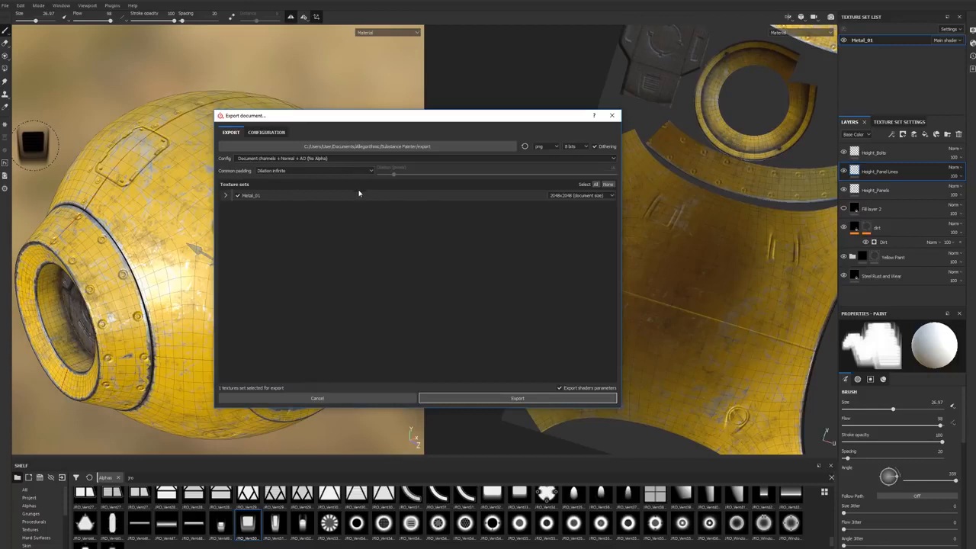
pyautogui.click(309, 147)
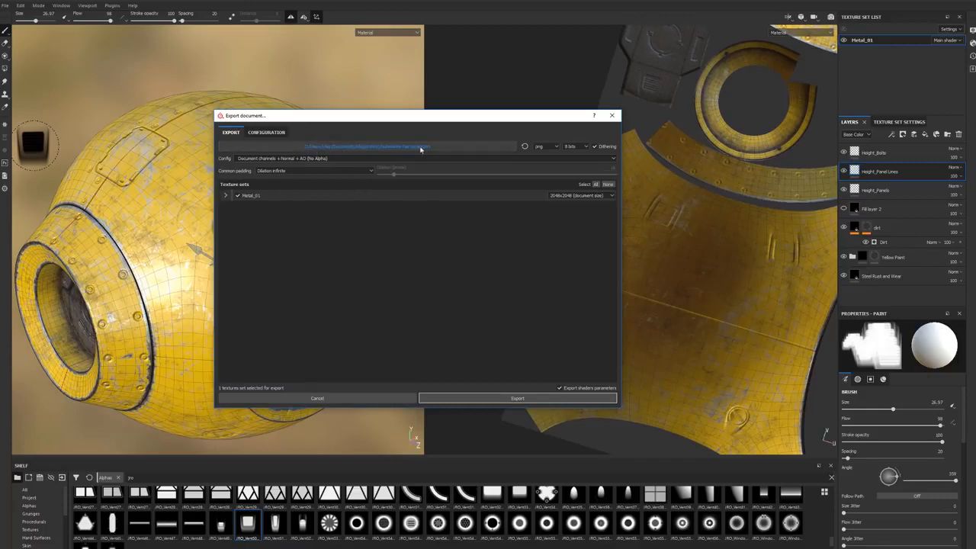
pyautogui.click(225, 234)
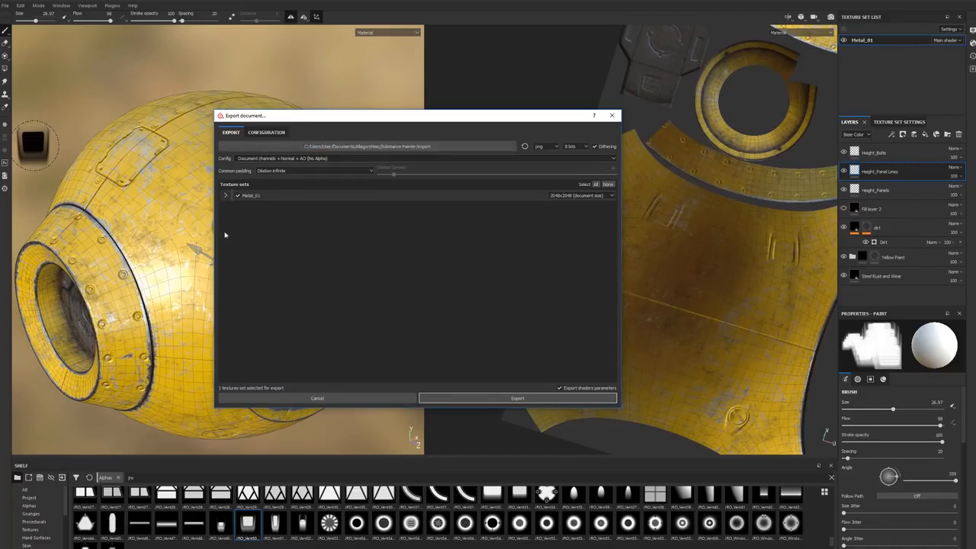
# Step: Export the Metal_01 textures at 4096x4096 in TIFF format
pyautogui.click(572, 196)
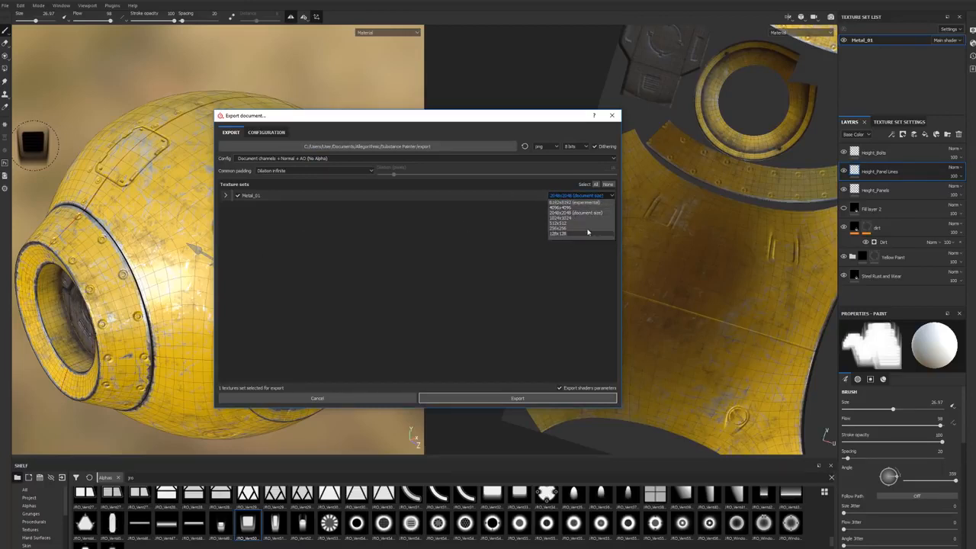
pyautogui.click(558, 207)
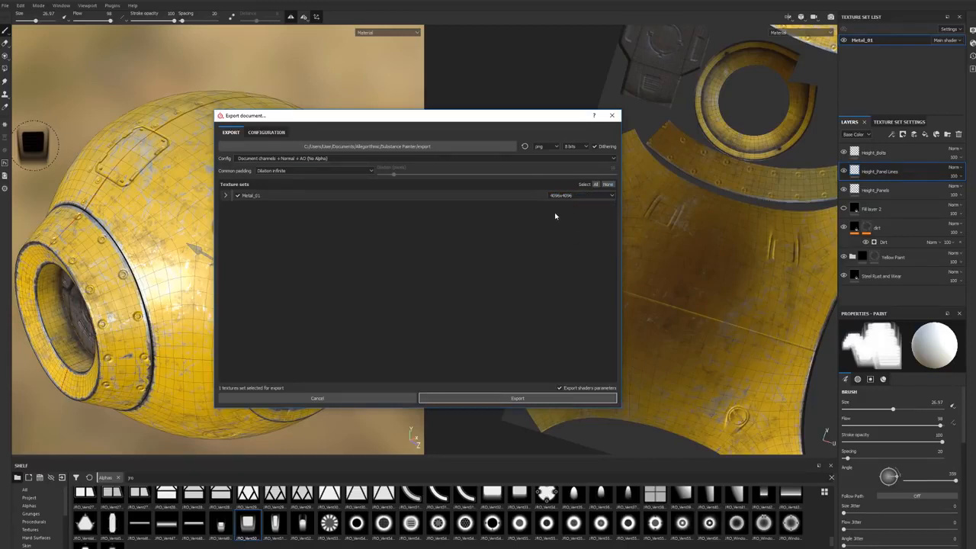
pyautogui.click(547, 146)
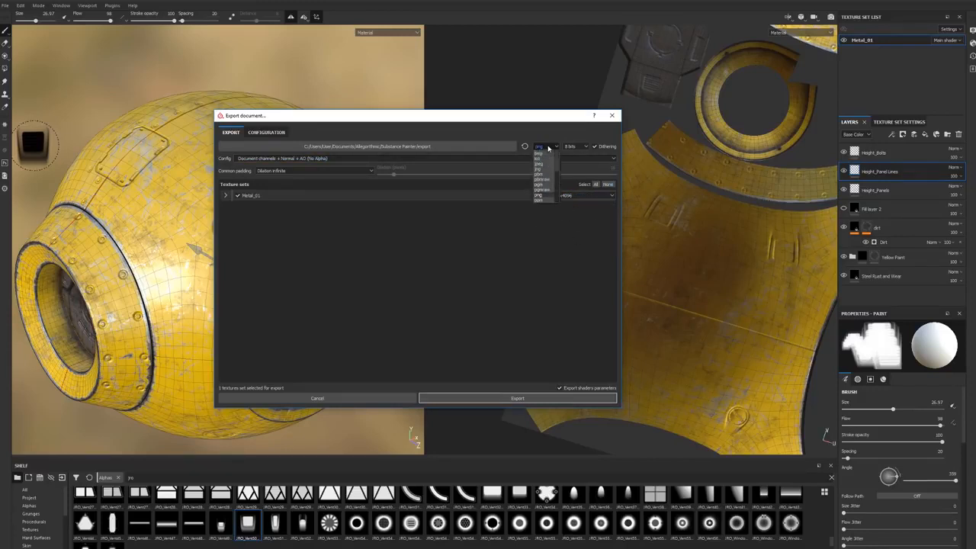
pyautogui.click(540, 201)
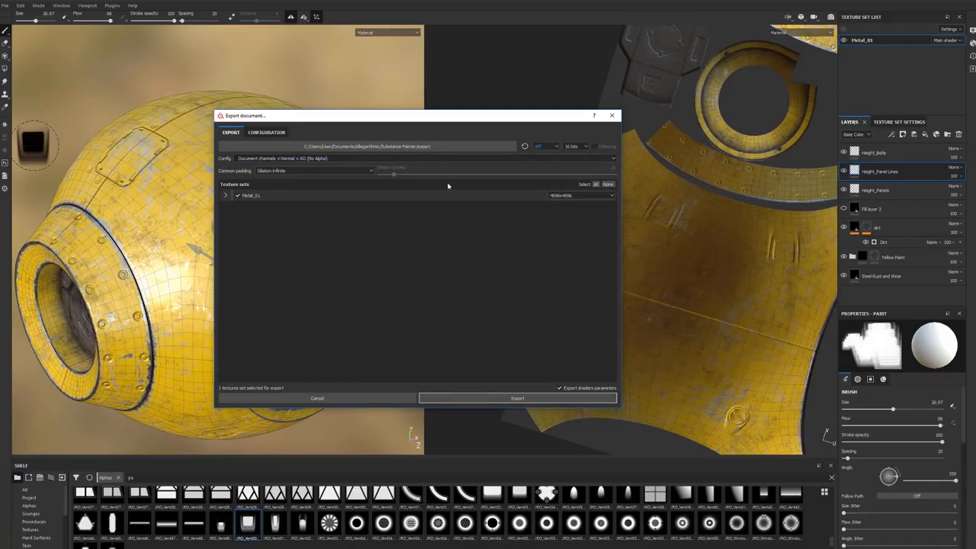
pyautogui.click(474, 398)
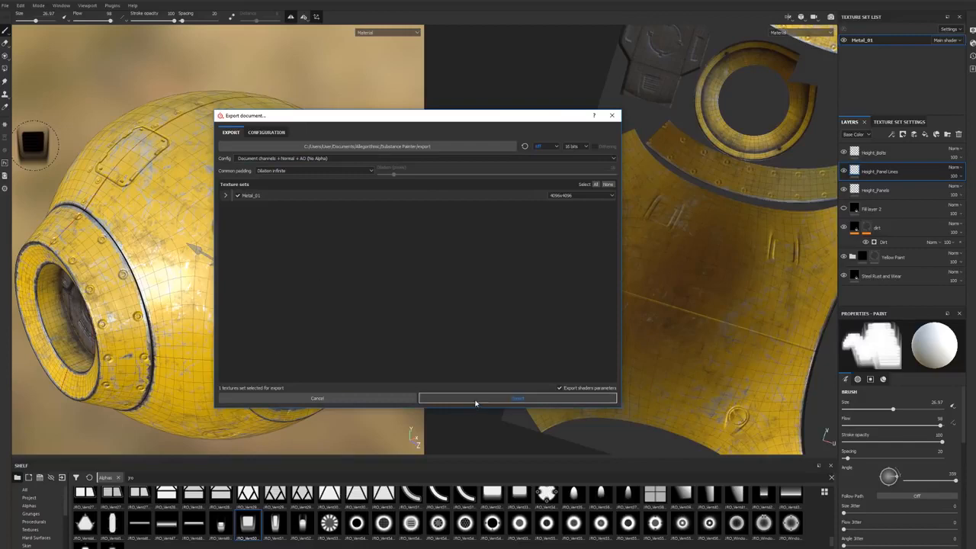
pyautogui.click(392, 271)
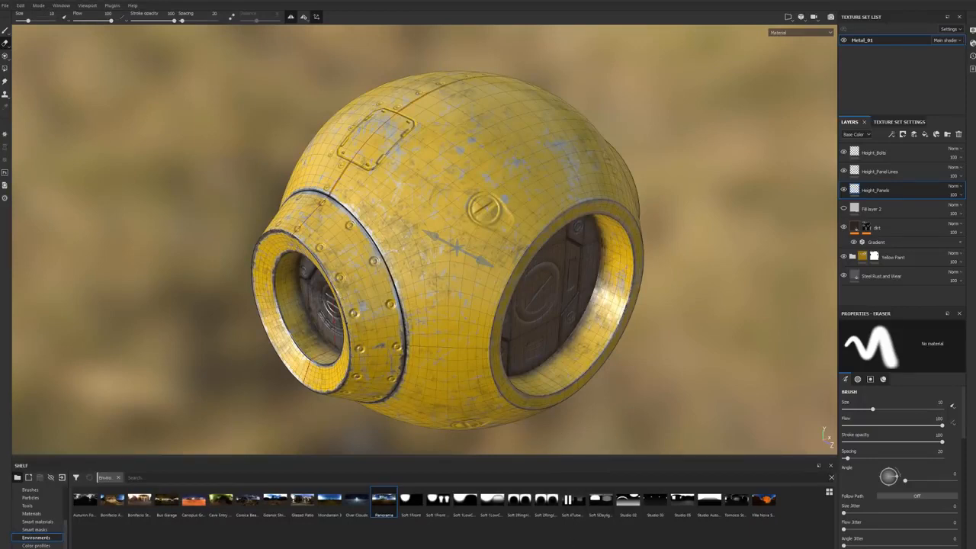
# Step: Import Metal_01_Normal_DirectX.tif into the current project with its usage set to texture
pyautogui.moveTo(533, 261); pyautogui.dragTo(554, 539)
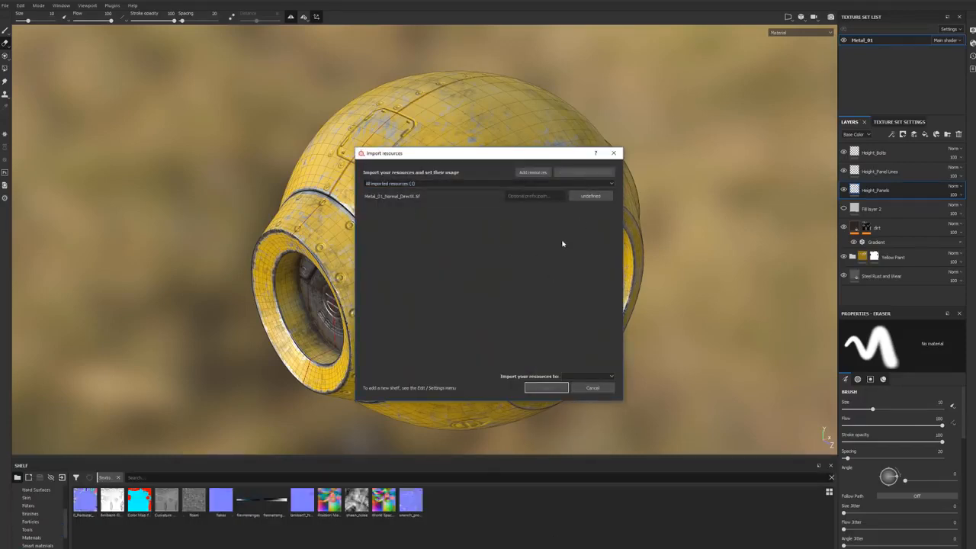
pyautogui.click(589, 197)
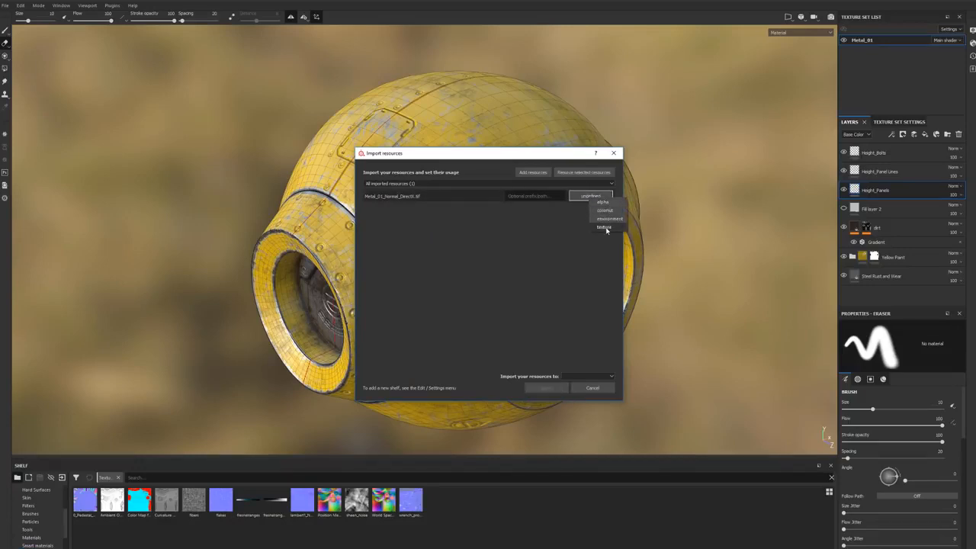
pyautogui.click(605, 226)
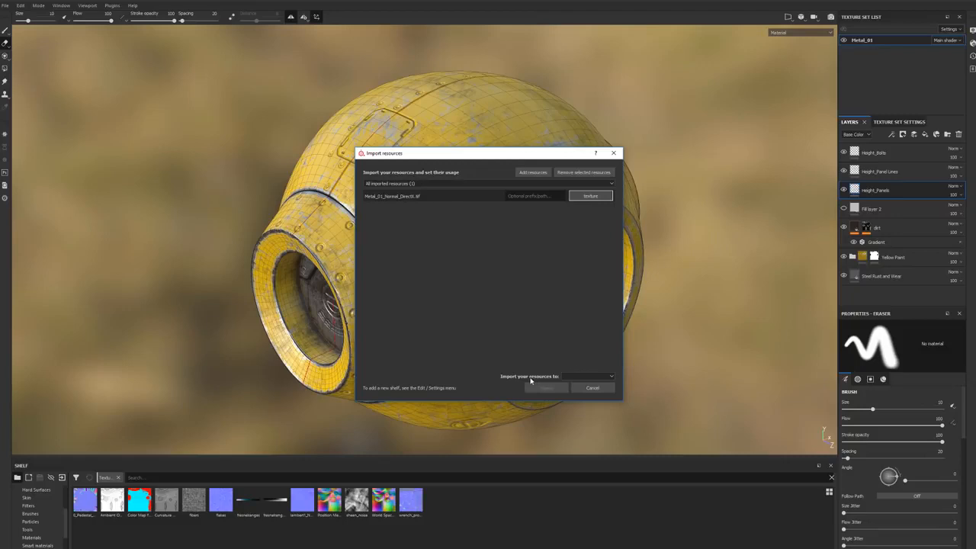
pyautogui.click(588, 376)
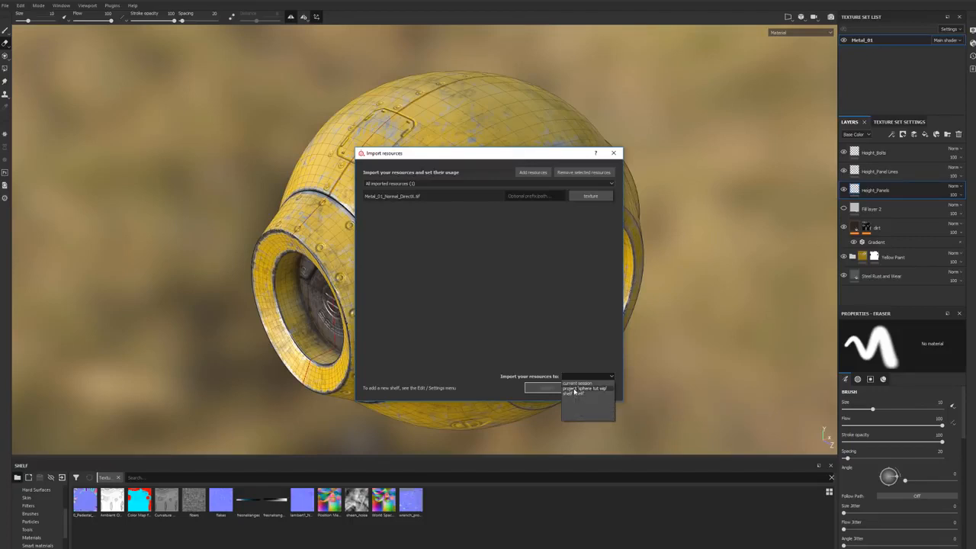
pyautogui.click(574, 390)
pyautogui.click(543, 388)
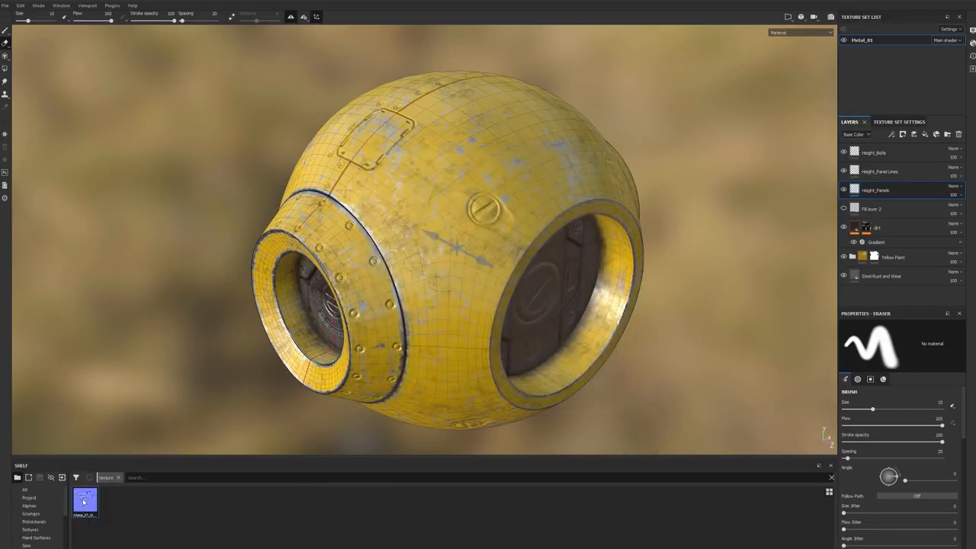
# Step: Assign the imported Metal_01 normal texture as the Normal mesh map of the texture set
pyautogui.click(891, 122)
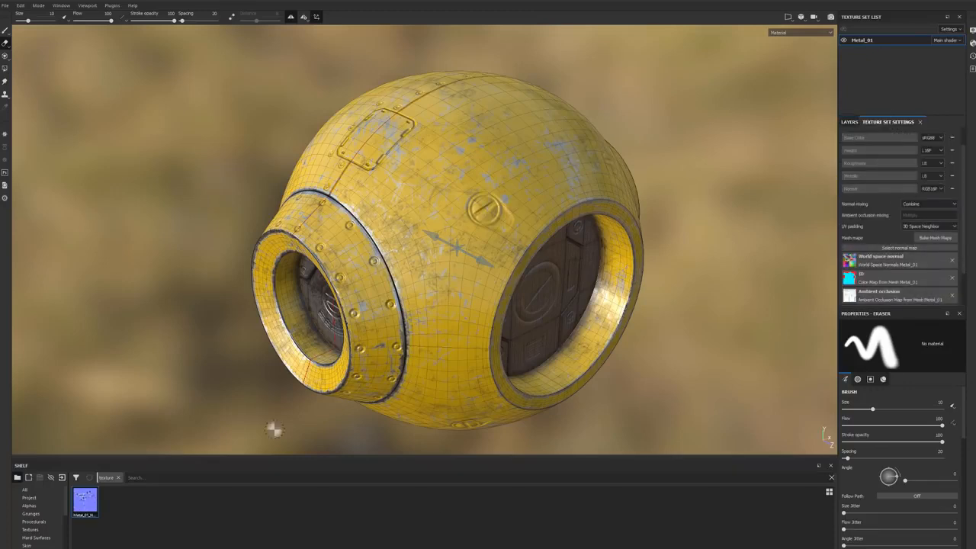
pyautogui.moveTo(86, 501); pyautogui.dragTo(898, 250)
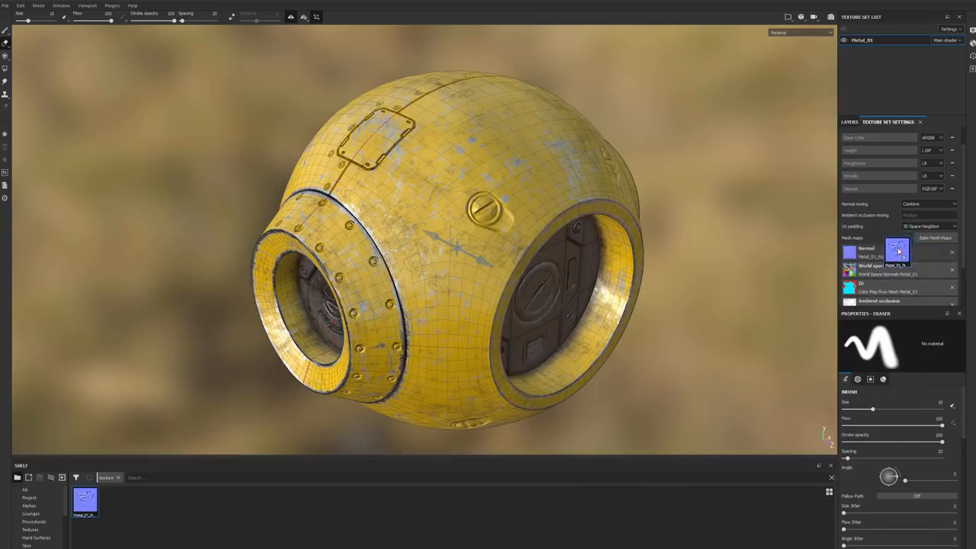
pyautogui.click(853, 122)
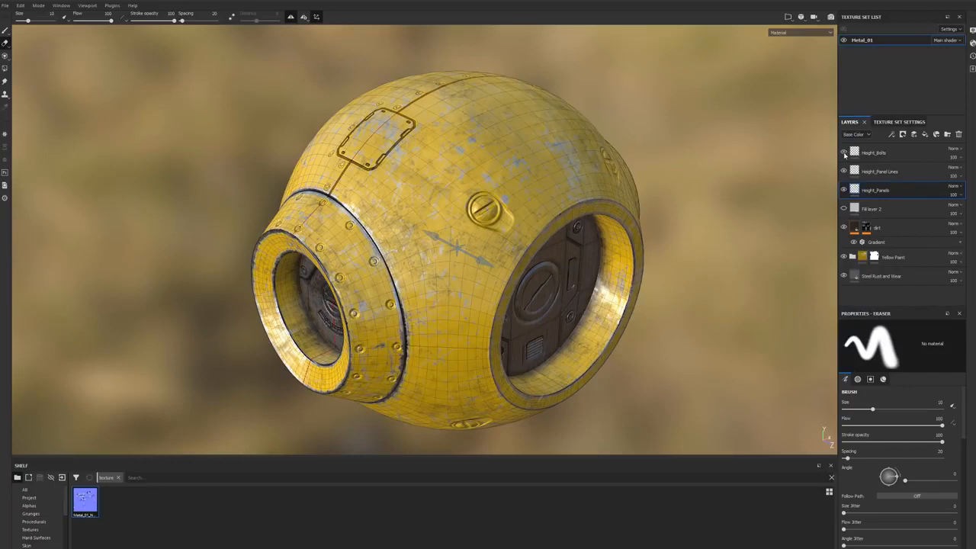
# Step: Group Height_Bolts, Height_Panel Lines, Height_Panels and Fill layer 2 into a folder named Height_Stamps
pyautogui.click(869, 152)
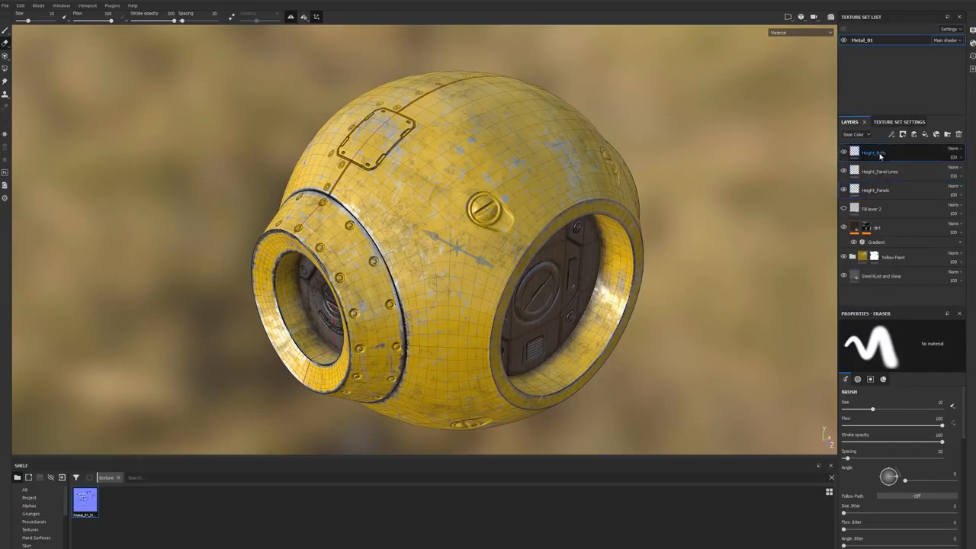
pyautogui.keyDown('shift'); pyautogui.click(877, 190); pyautogui.keyUp('shift')
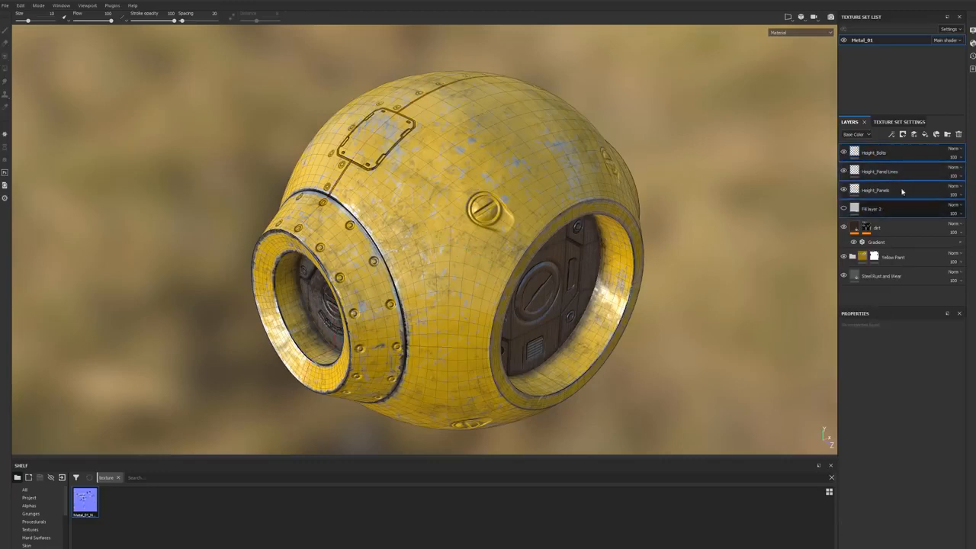
pyautogui.click(873, 153)
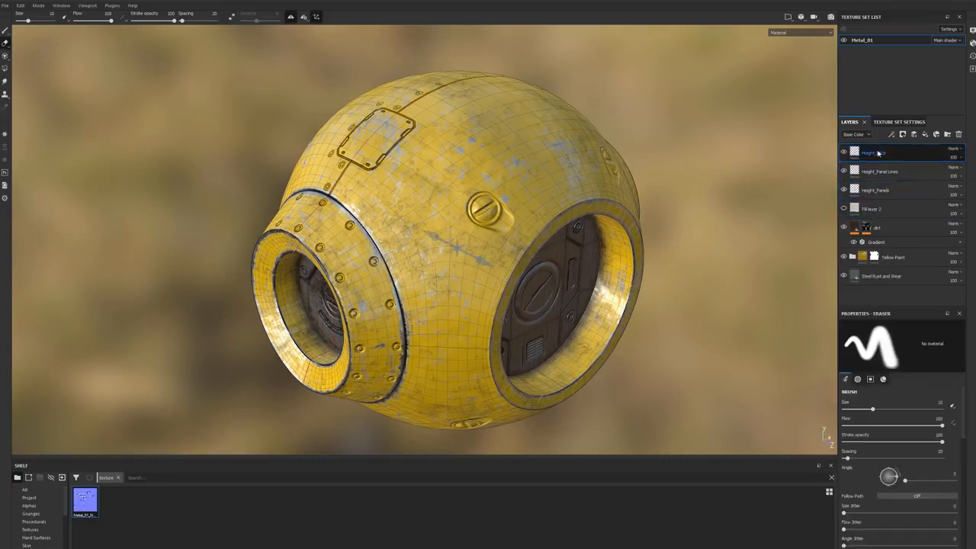
pyautogui.doubleClick(873, 153)
pyautogui.keyDown('shift'); pyautogui.click(873, 210); pyautogui.keyUp('shift')
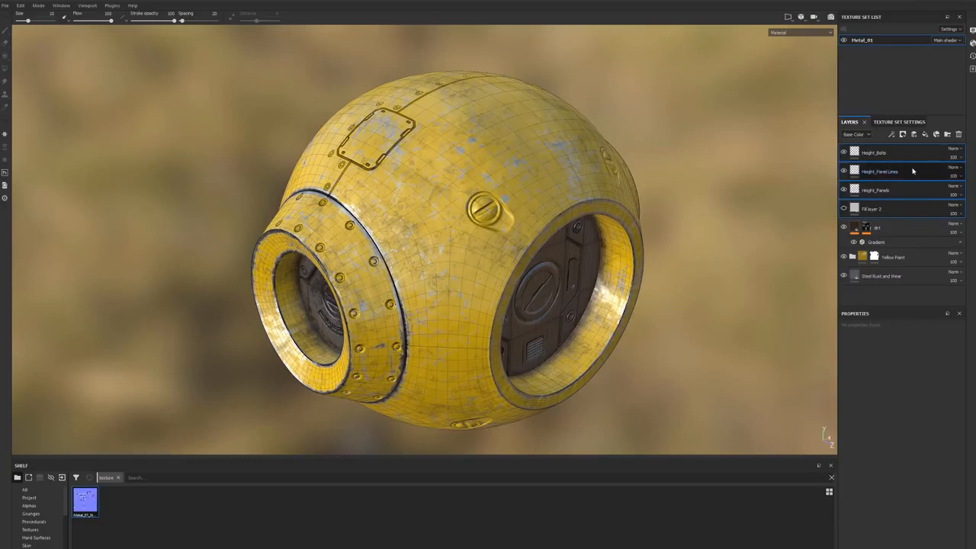
pyautogui.hotkey('ctrl', 'g')
pyautogui.doubleClick(882, 157)
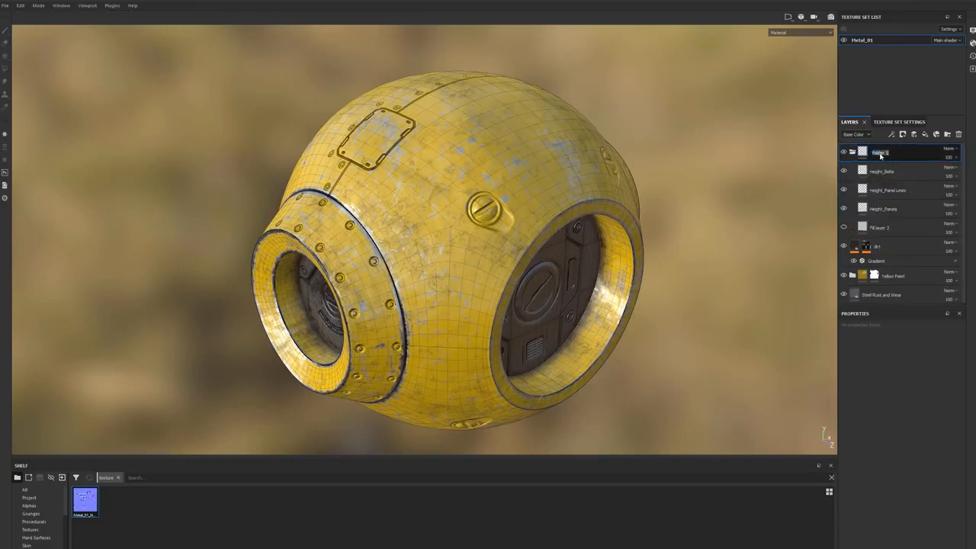
pyautogui.write('Height_Stamps')
pyautogui.press('Return')
# Step: Collapse and hide the Height_Stamps folder, and inspect the normal map details on the model
pyautogui.click(851, 153)
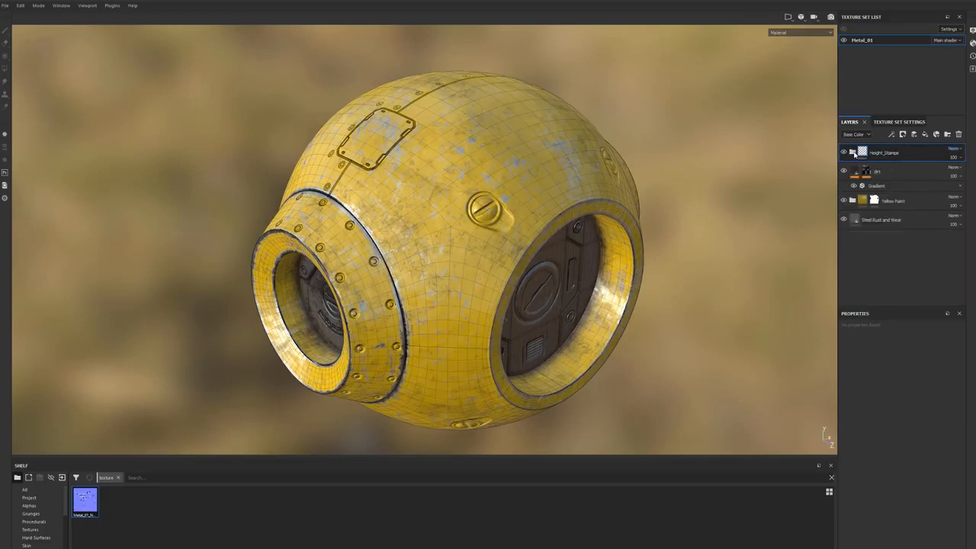
pyautogui.click(844, 153)
pyautogui.keyDown('alt'); pyautogui.moveTo(609, 251); pyautogui.dragTo(521, 190); pyautogui.keyUp('alt')
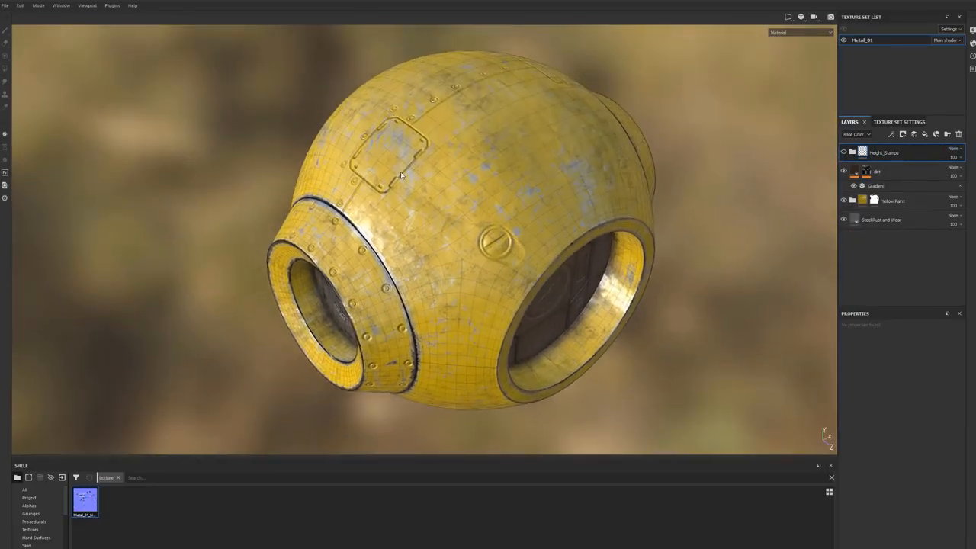
pyautogui.moveTo(457, 183)
pyautogui.keyDown('alt'); pyautogui.mouseDown()
pyautogui.moveTo(442, 203)
pyautogui.moveTo(450, 186)
pyautogui.mouseUp(); pyautogui.keyUp('alt')
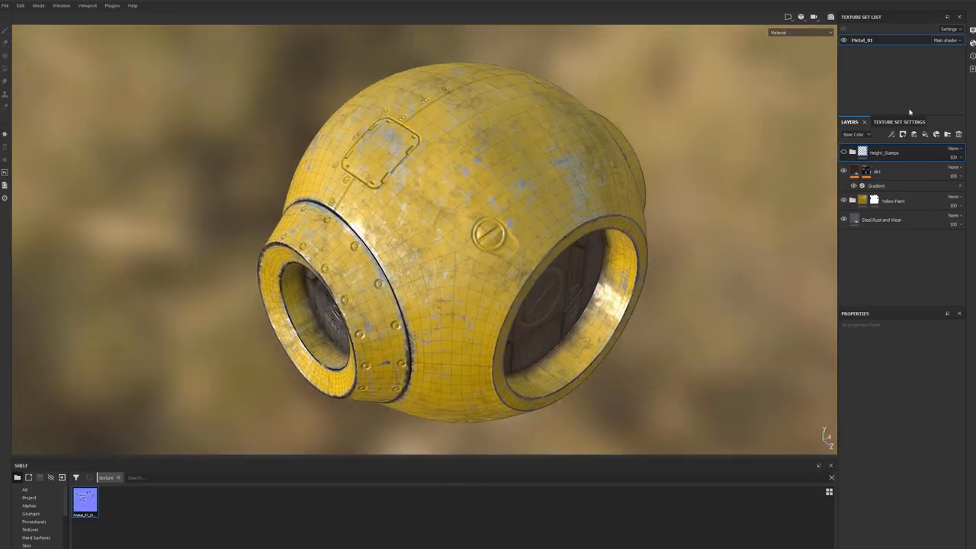
# Step: Bake the Metal_01 mesh maps with the output size set to 4096, leaving the Normal map out
pyautogui.click(895, 122)
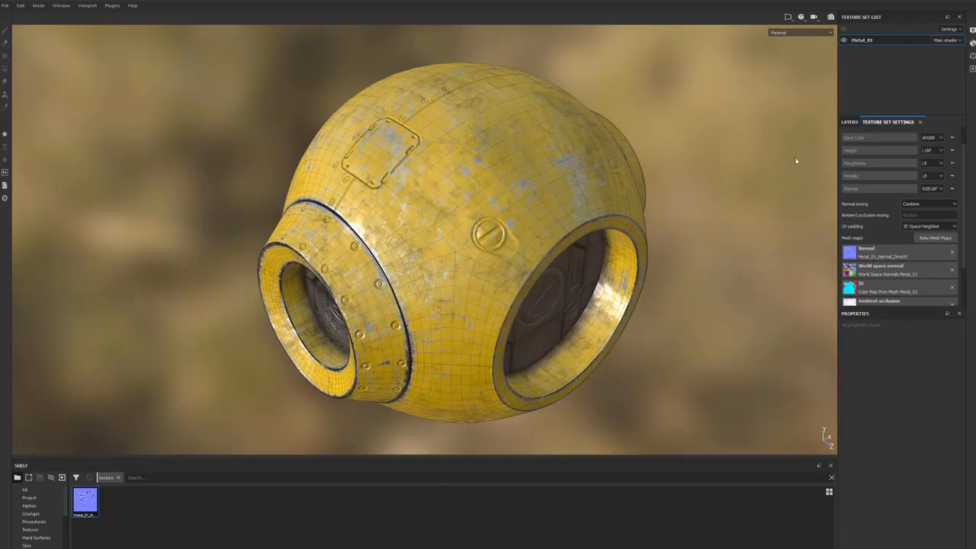
pyautogui.click(934, 238)
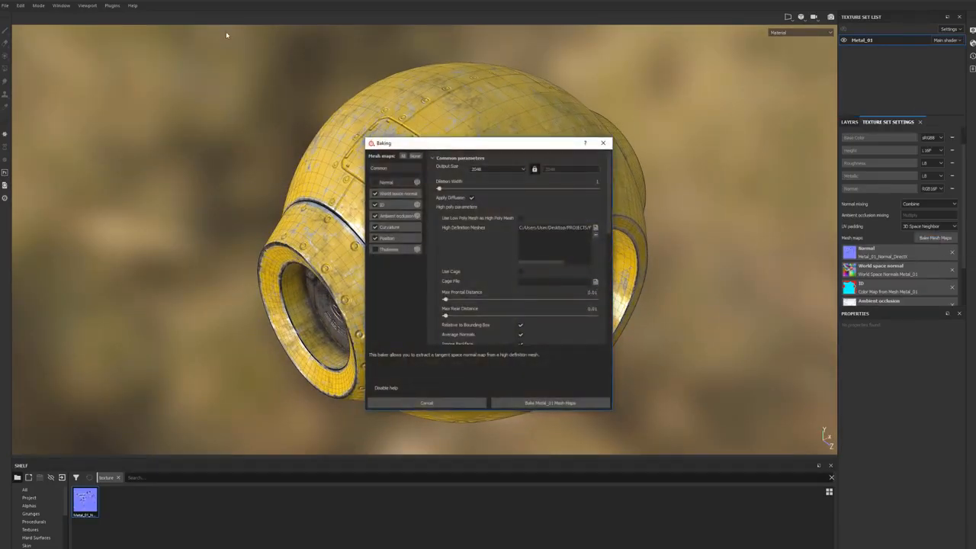
pyautogui.moveTo(447, 144); pyautogui.dragTo(552, 90)
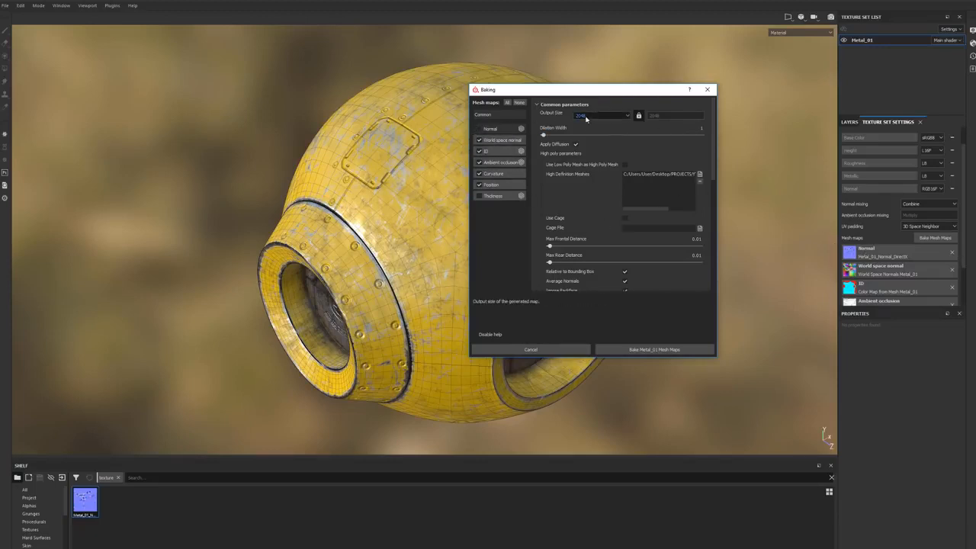
pyautogui.click(609, 116)
pyautogui.click(584, 152)
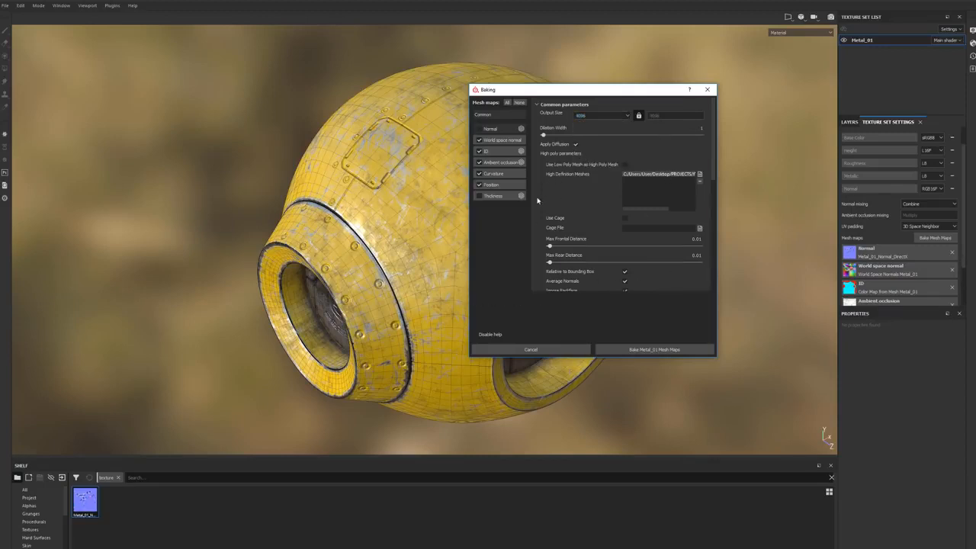
pyautogui.click(649, 350)
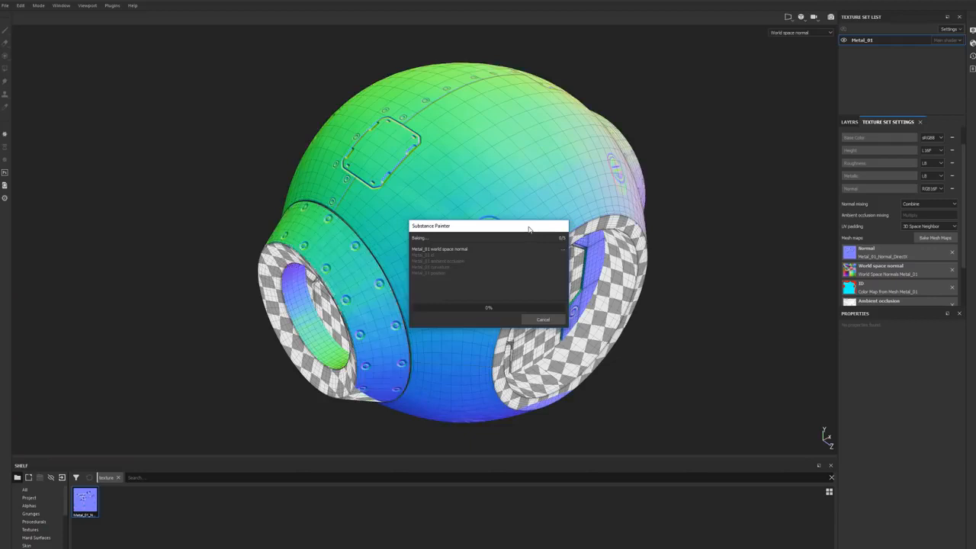
# Step: Dismiss the mesh map baking dialog once it completes, and turn off the mesh wireframe in the display settings
pyautogui.moveTo(531, 226); pyautogui.dragTo(786, 197)
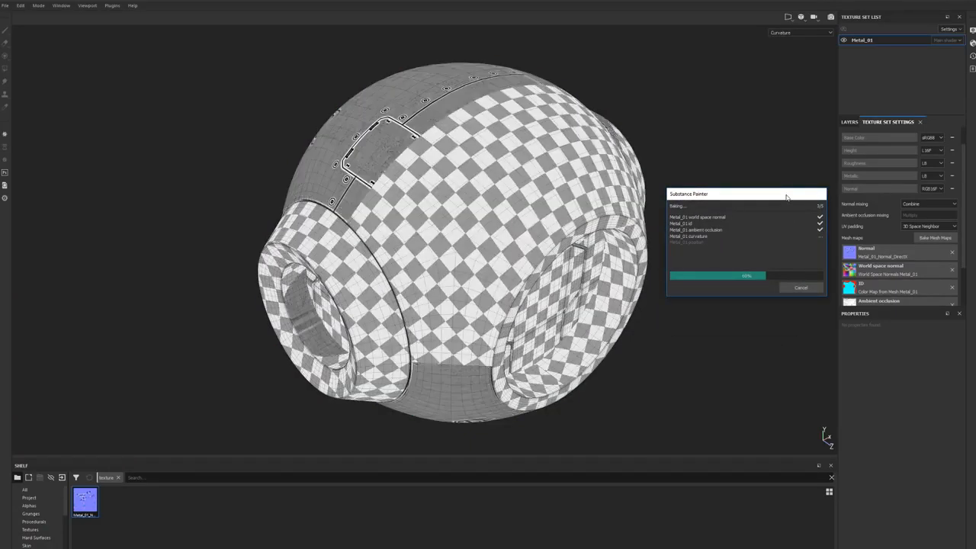
pyautogui.click(800, 288)
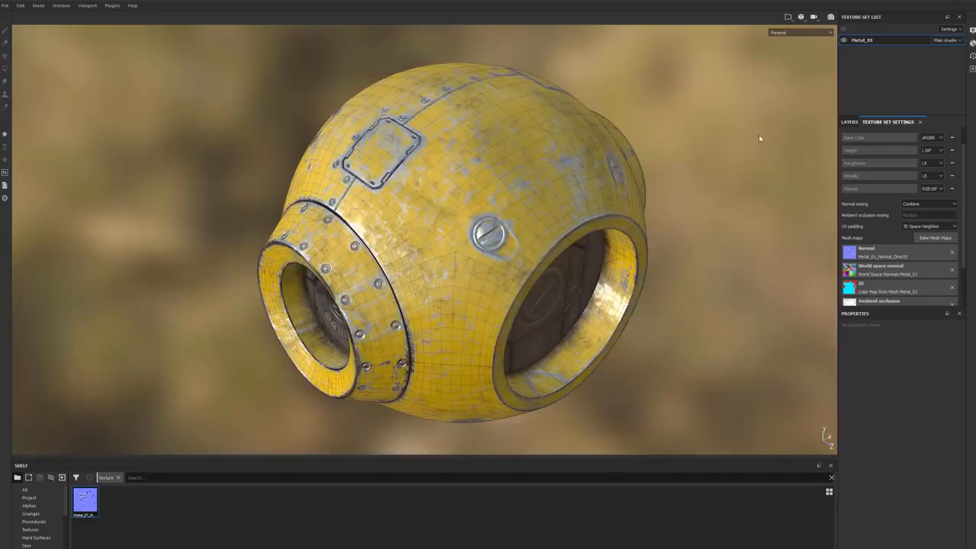
pyautogui.click(973, 30)
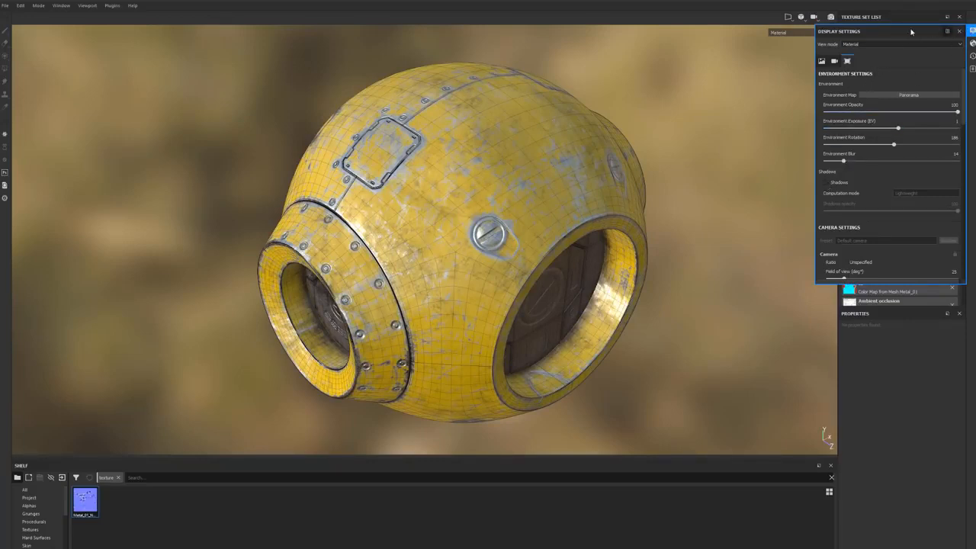
pyautogui.scroll(-3, 849, 206)
pyautogui.scroll(-5, 850, 202)
pyautogui.scroll(-4, 869, 210)
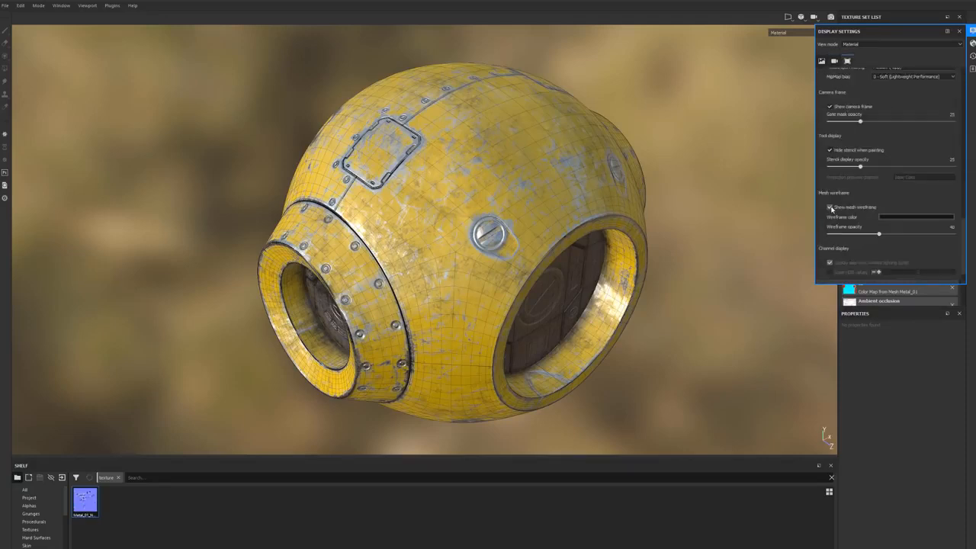
pyautogui.click(831, 207)
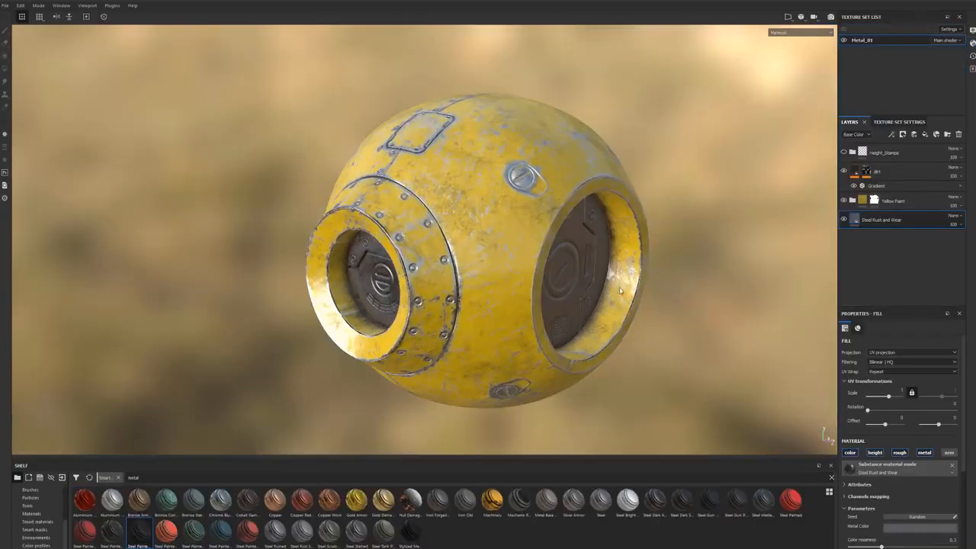
# Step: Add the Steel Painted smart material directly above Steel Rust and Wear, and hide the dirt and Yellow Paint layers
pyautogui.keyDown('alt'); pyautogui.moveTo(656, 291); pyautogui.dragTo(632, 328); pyautogui.keyUp('alt')
pyautogui.keyDown('alt'); pyautogui.moveTo(491, 244); pyautogui.dragTo(504, 214, button='middle'); pyautogui.keyUp('alt')
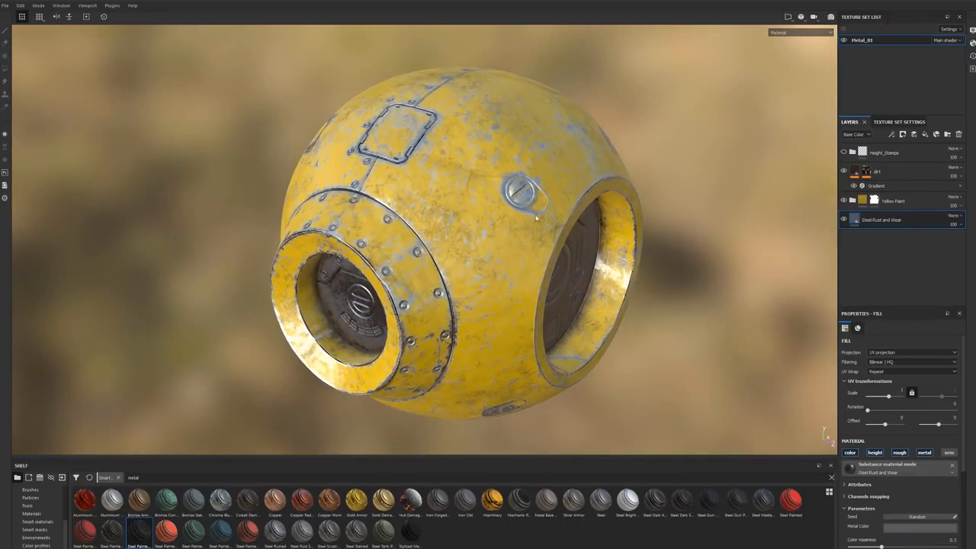
pyautogui.keyDown('alt'); pyautogui.moveTo(481, 254); pyautogui.dragTo(527, 240, button='middle'); pyautogui.keyUp('alt')
pyautogui.keyDown('alt'); pyautogui.moveTo(509, 244); pyautogui.dragTo(502, 239); pyautogui.keyUp('alt')
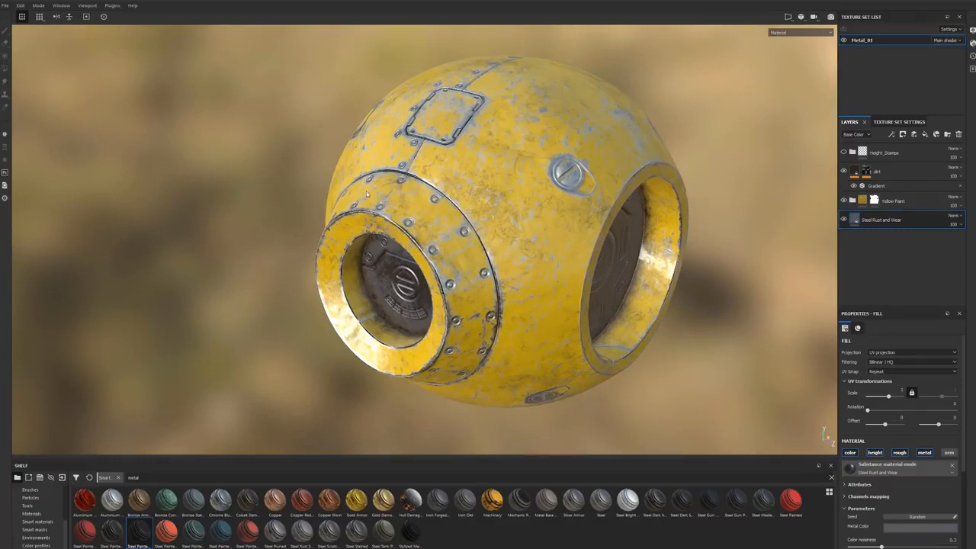
pyautogui.moveTo(792, 502)
pyautogui.mouseDown()
pyautogui.moveTo(804, 259)
pyautogui.moveTo(842, 257)
pyautogui.moveTo(889, 210)
pyautogui.mouseUp()
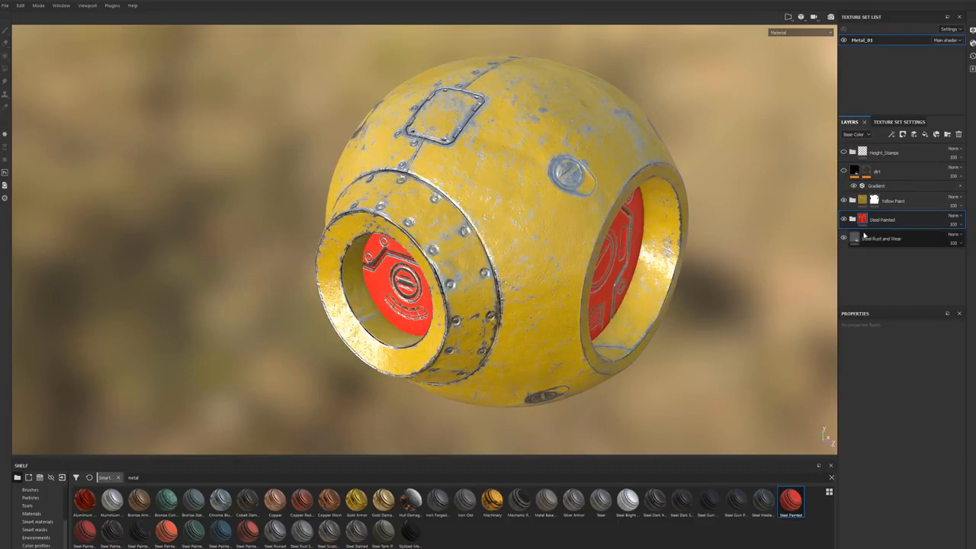
pyautogui.click(843, 201)
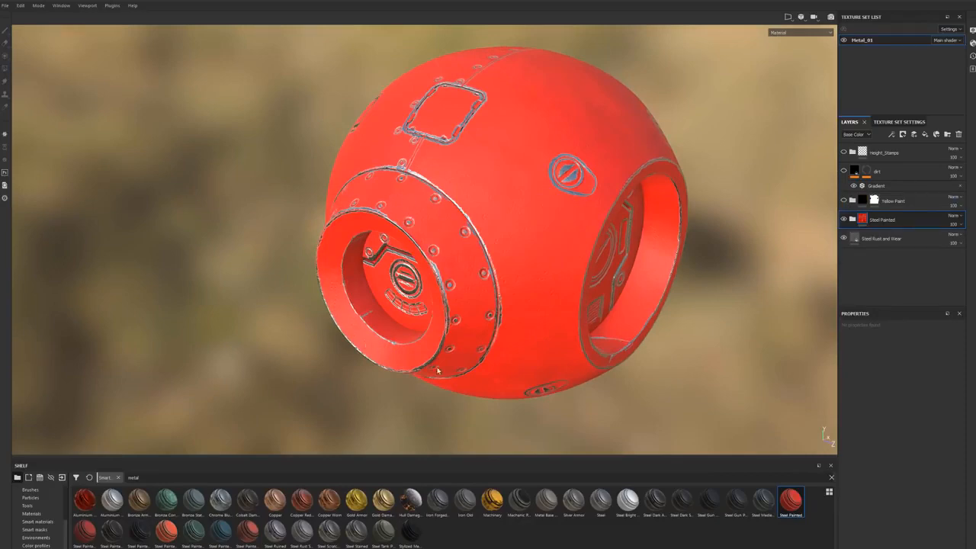
pyautogui.moveTo(394, 282)
pyautogui.keyDown('alt'); pyautogui.mouseDown()
pyautogui.moveTo(402, 254)
pyautogui.moveTo(440, 247)
pyautogui.mouseUp(); pyautogui.keyUp('alt')
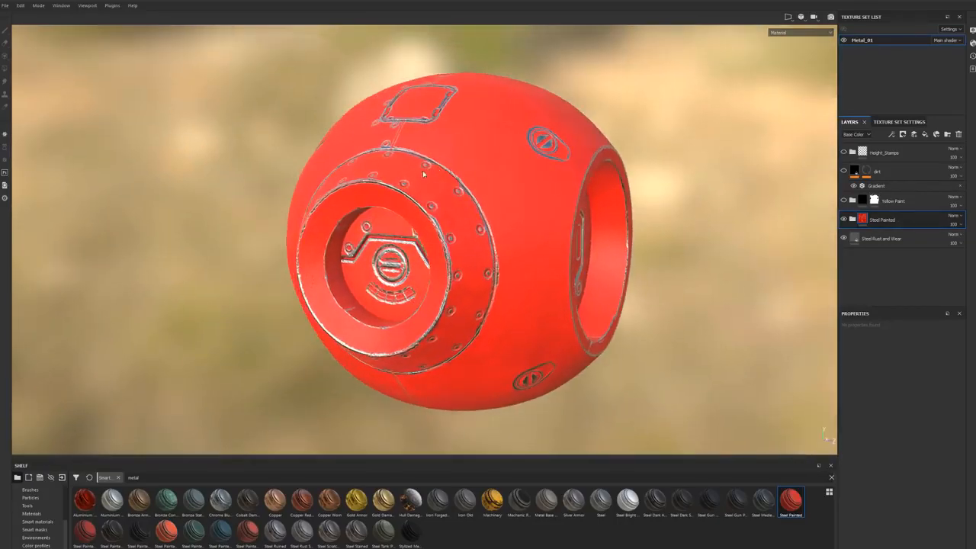
pyautogui.keyDown('alt'); pyautogui.moveTo(381, 289); pyautogui.dragTo(410, 278); pyautogui.keyUp('alt')
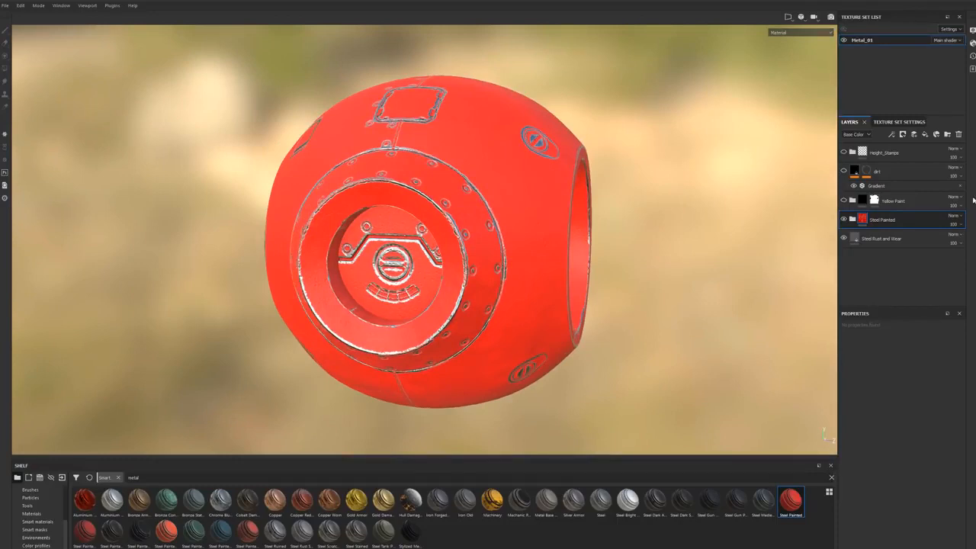
# Step: Add a white mask to the Steel Painted layer and select that mask
pyautogui.rightClick(914, 222)
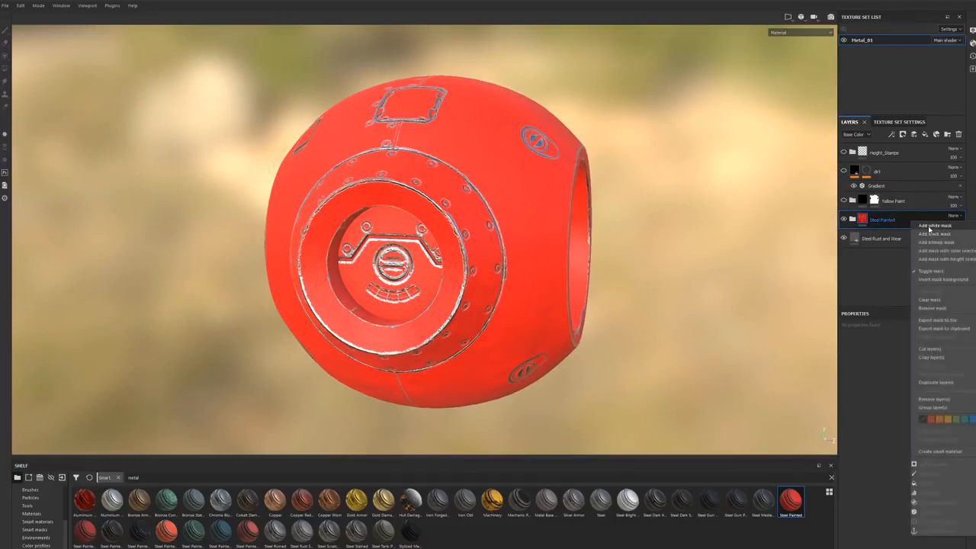
pyautogui.click(928, 226)
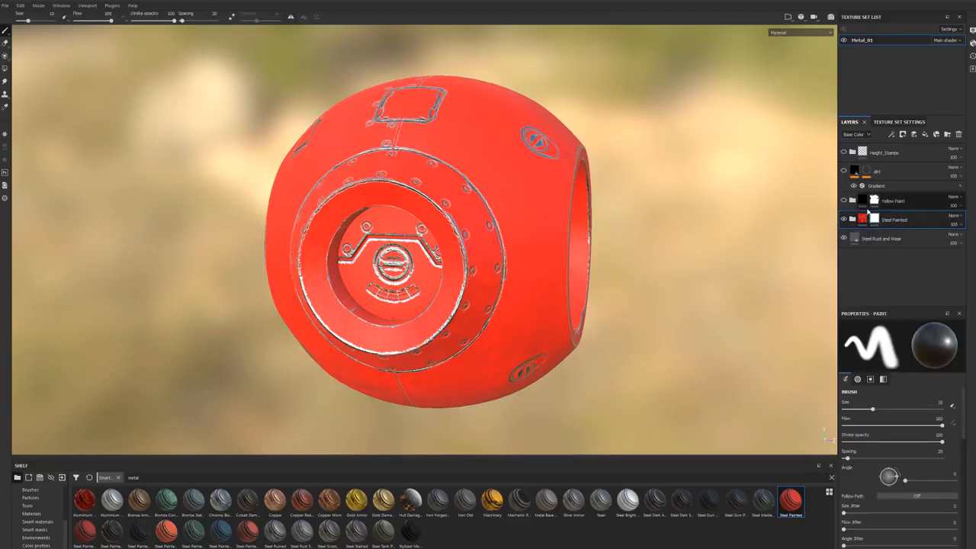
pyautogui.click(874, 220)
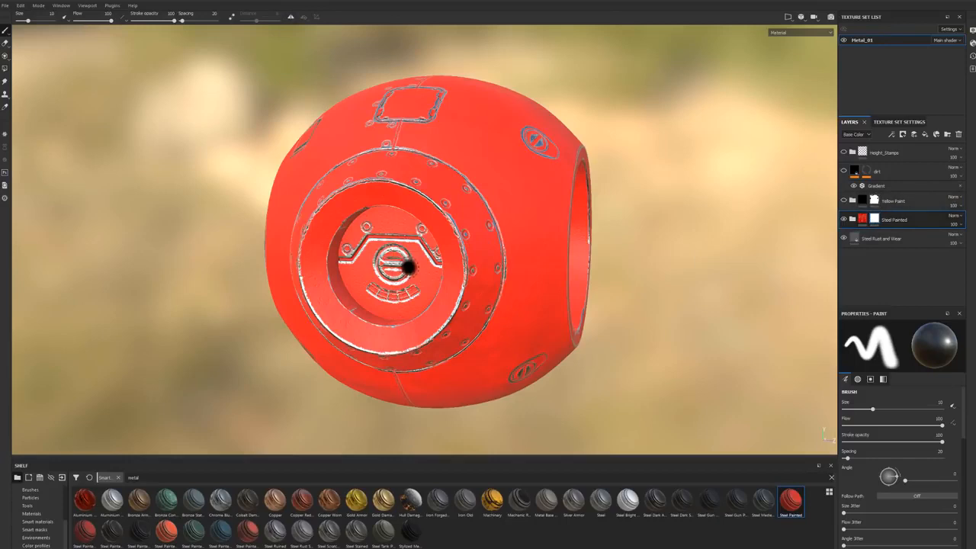
# Step: Mask the red paint off the recessed inner plates of the sphere with black polygon fill in mesh fill mode
pyautogui.click(4, 68)
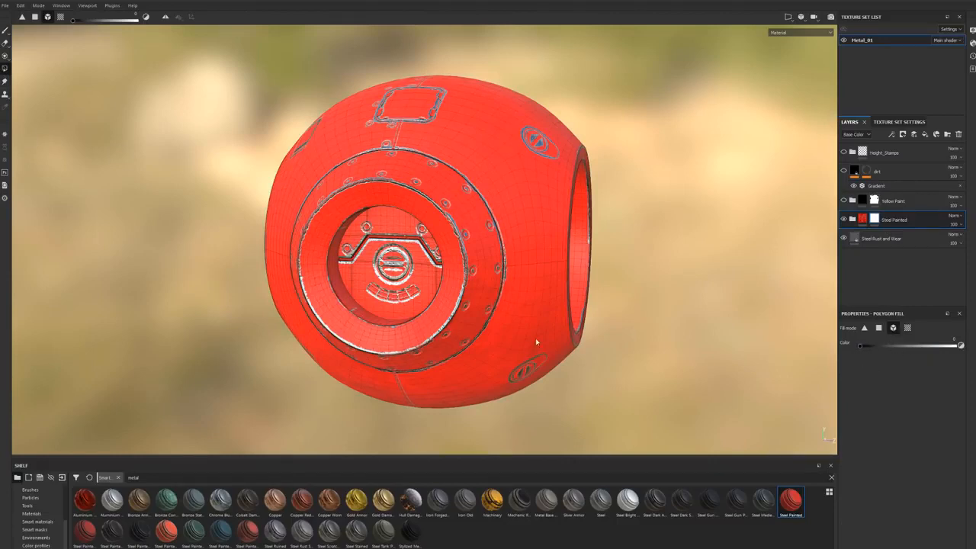
pyautogui.click(402, 269)
pyautogui.keyDown('alt'); pyautogui.moveTo(402, 268); pyautogui.dragTo(712, 327); pyautogui.keyUp('alt')
pyautogui.click(617, 294)
pyautogui.keyDown('alt'); pyautogui.moveTo(356, 350); pyautogui.dragTo(482, 311, button='middle'); pyautogui.keyUp('alt')
pyautogui.moveTo(482, 310)
pyautogui.keyDown('alt'); pyautogui.mouseDown()
pyautogui.moveTo(615, 296)
pyautogui.moveTo(592, 322)
pyautogui.moveTo(628, 272)
pyautogui.moveTo(587, 276)
pyautogui.moveTo(624, 268)
pyautogui.moveTo(661, 300)
pyautogui.mouseUp(); pyautogui.keyUp('alt')
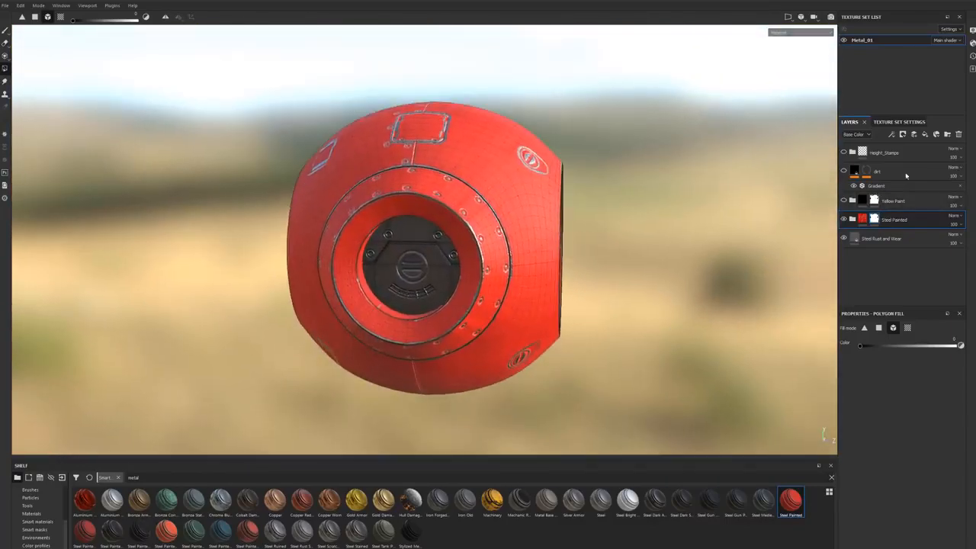
# Step: Show the Yellow Paint layer again and select it for mask editing
pyautogui.click(843, 200)
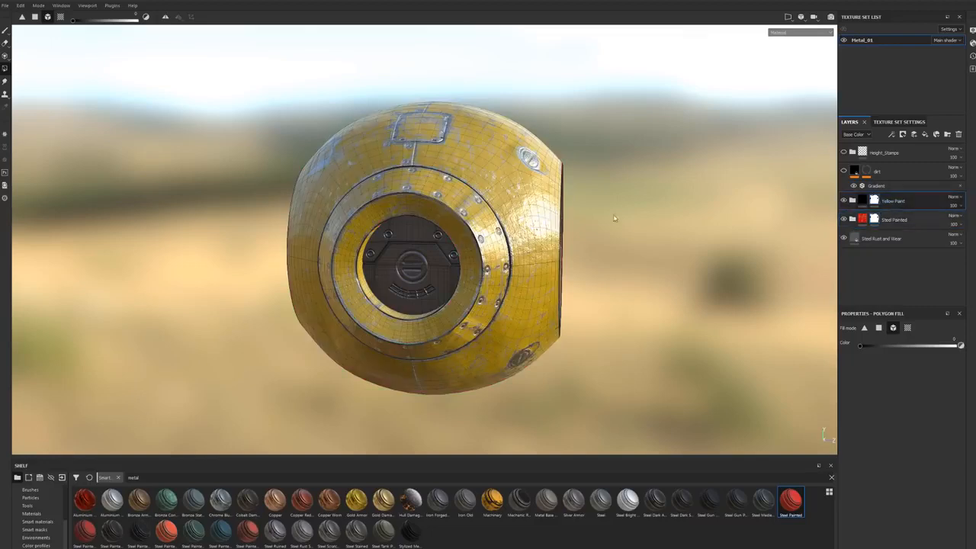
pyautogui.keyDown('alt'); pyautogui.moveTo(587, 216); pyautogui.dragTo(512, 253); pyautogui.keyUp('alt')
pyautogui.click(904, 201)
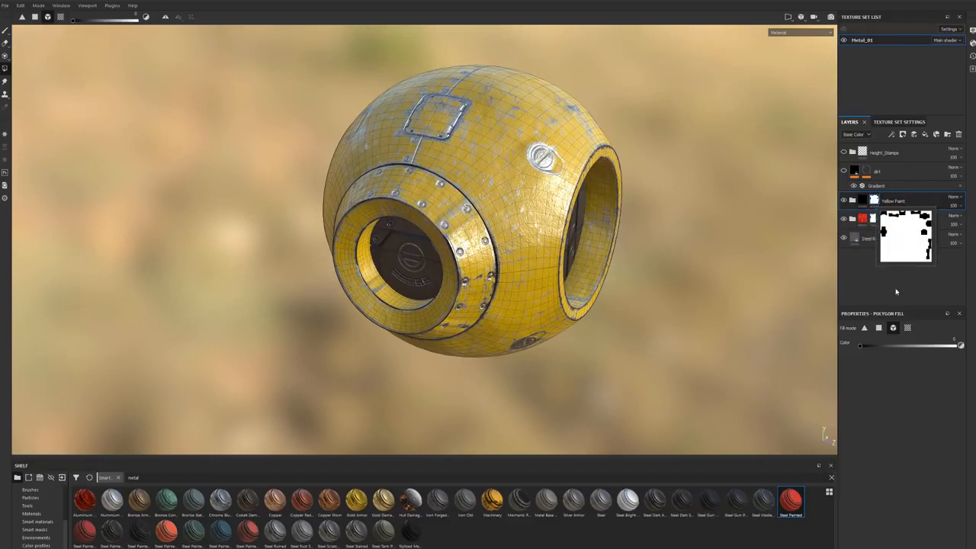
# Step: Try to mask the yellow paint off the riveted collar using mesh fill mode, and undo the fill
pyautogui.click(892, 328)
pyautogui.click(446, 206)
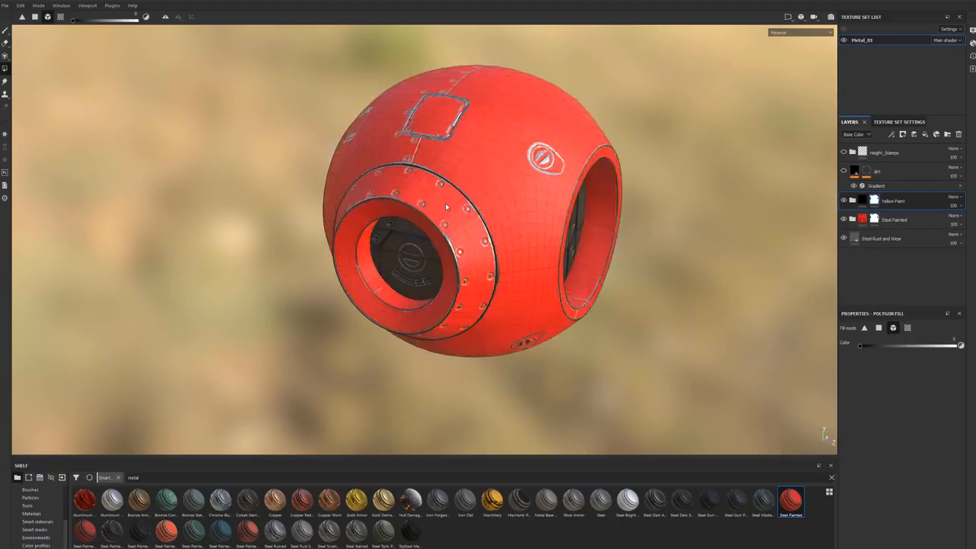
pyautogui.click(447, 207)
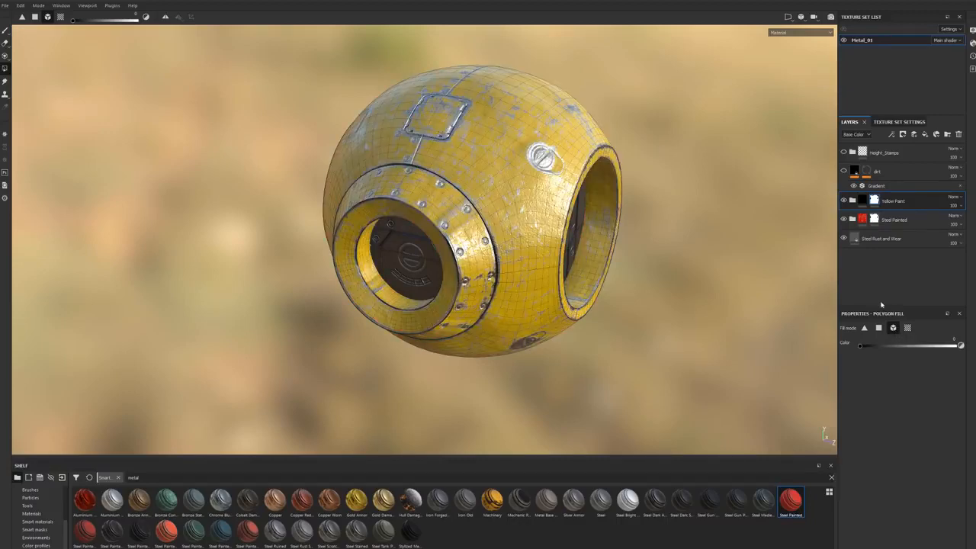
# Step: Use UV chunk fill in the split 3D/2D view to mask the yellow paint off one collar's inner ring island
pyautogui.click(908, 328)
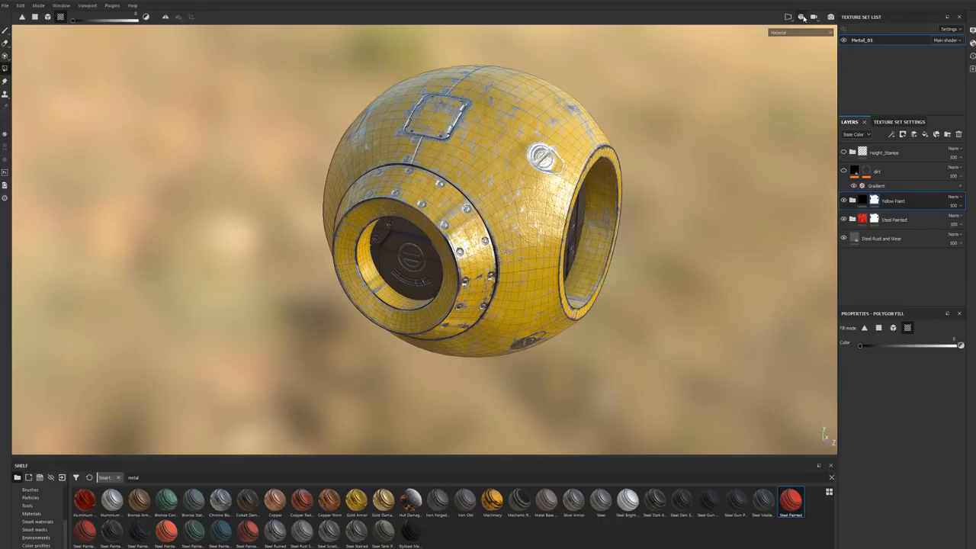
pyautogui.click(788, 17)
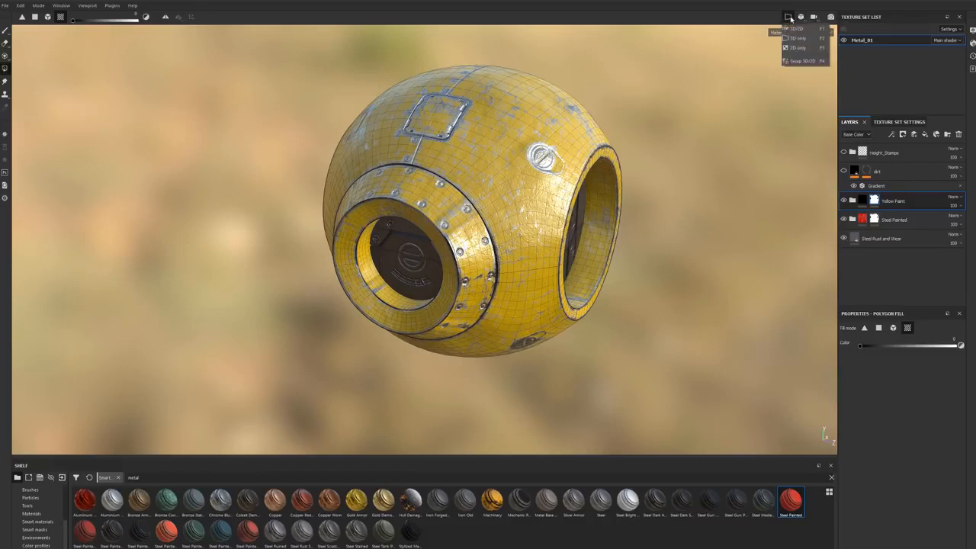
pyautogui.click(799, 29)
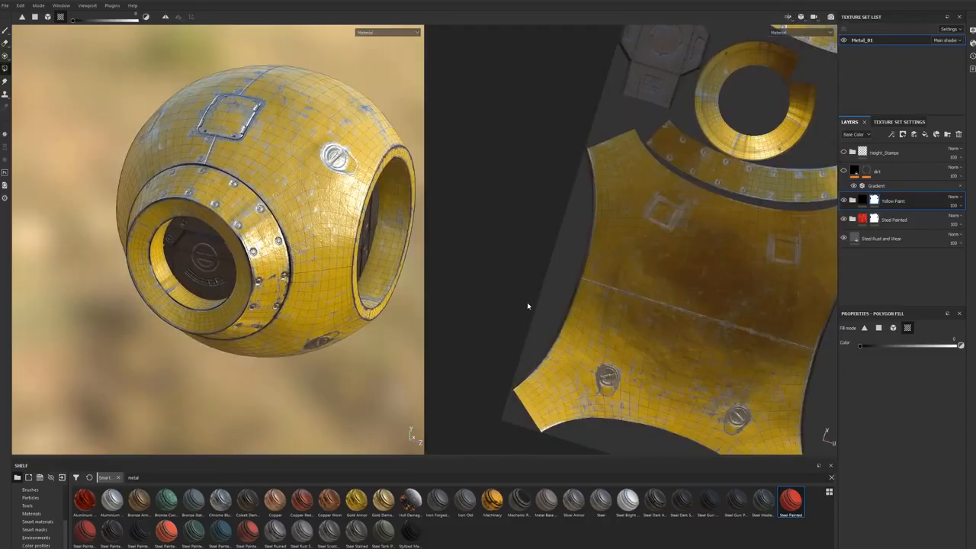
pyautogui.keyDown('alt'); pyautogui.moveTo(751, 100); pyautogui.dragTo(569, 406, button='middle'); pyautogui.keyUp('alt')
pyautogui.keyDown('alt'); pyautogui.moveTo(711, 286); pyautogui.dragTo(530, 74, button='middle'); pyautogui.keyUp('alt')
pyautogui.click(674, 242)
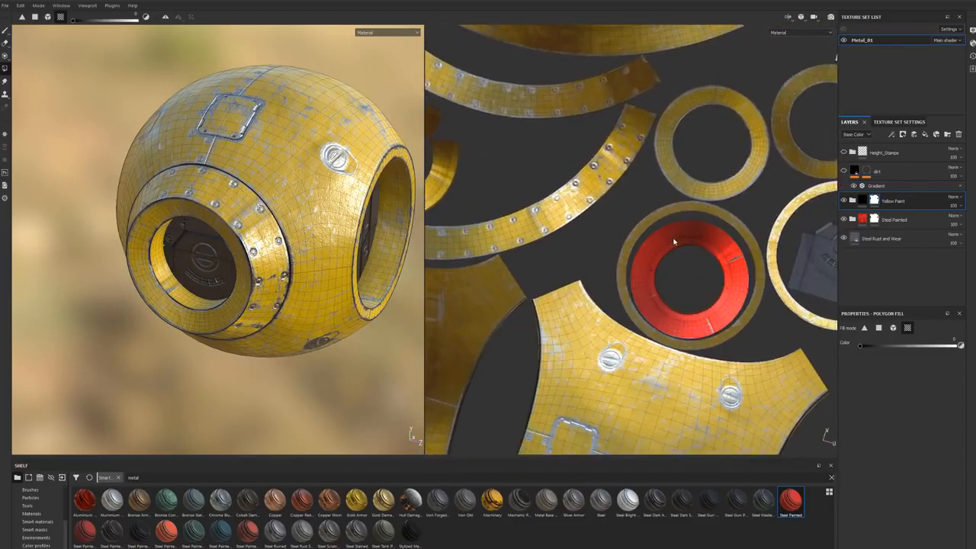
# Step: Mask the yellow paint off the same collar's front ring and riveted band with UV chunk fill
pyautogui.keyDown('alt'); pyautogui.moveTo(308, 253); pyautogui.dragTo(179, 242); pyautogui.keyUp('alt')
pyautogui.keyDown('alt'); pyautogui.moveTo(404, 297); pyautogui.dragTo(210, 232, button='middle'); pyautogui.keyUp('alt')
pyautogui.keyDown('alt'); pyautogui.moveTo(318, 257); pyautogui.dragTo(353, 269); pyautogui.keyUp('alt')
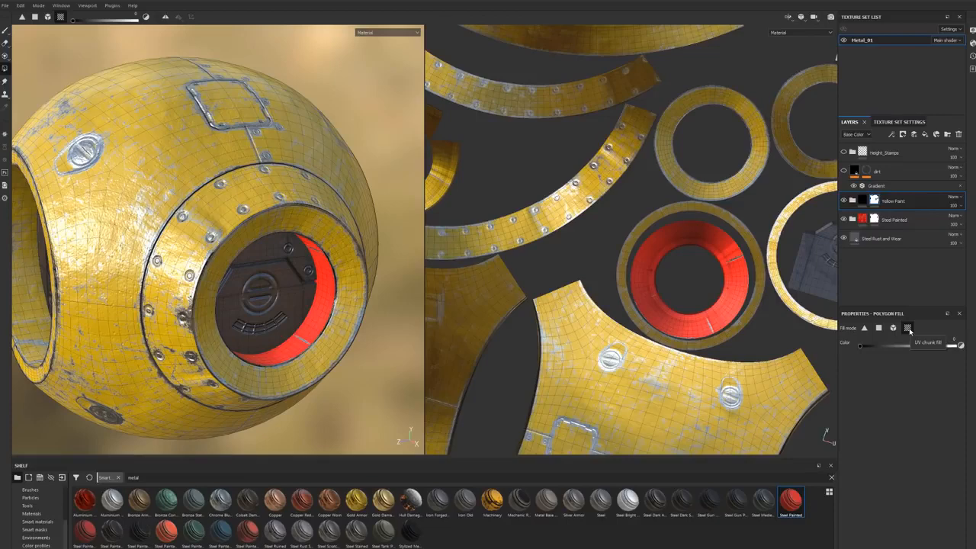
pyautogui.click(272, 227)
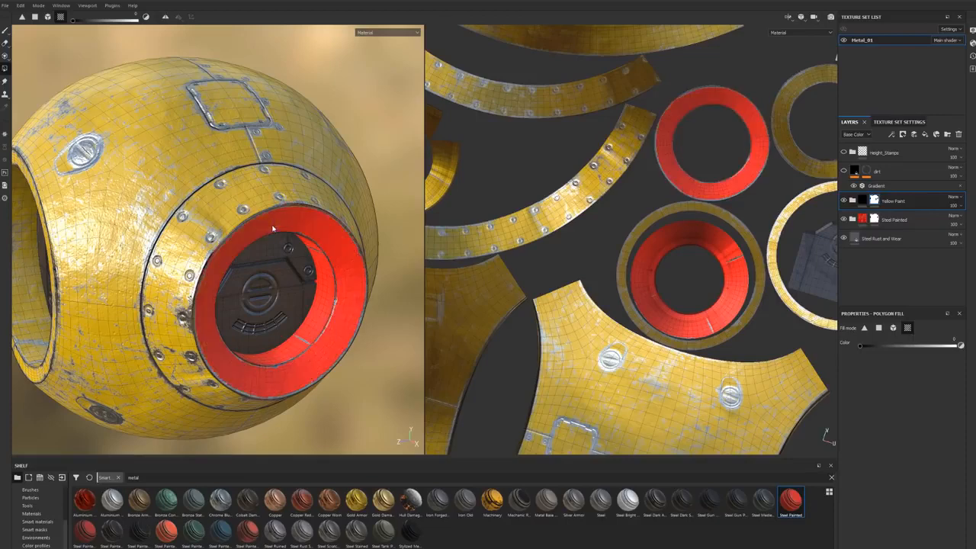
pyautogui.click(257, 200)
# Step: Mask the yellow paint off the riveted band, front ring and inner ring of the opposite collar
pyautogui.keyDown('alt'); pyautogui.moveTo(257, 200); pyautogui.dragTo(237, 254); pyautogui.keyUp('alt')
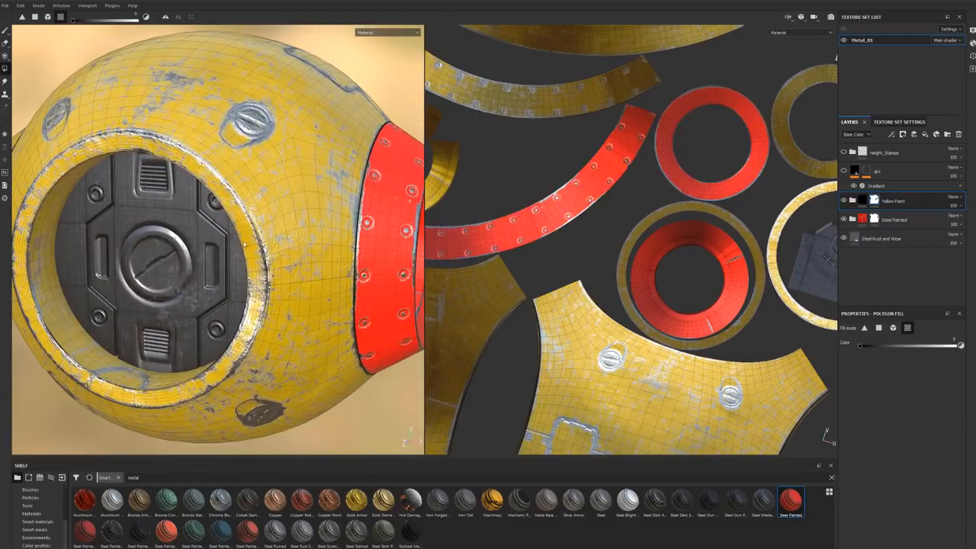
pyautogui.keyDown('alt'); pyautogui.moveTo(160, 275); pyautogui.dragTo(335, 284); pyautogui.keyUp('alt')
pyautogui.keyDown('alt'); pyautogui.moveTo(336, 283); pyautogui.dragTo(364, 299, button='middle'); pyautogui.keyUp('alt')
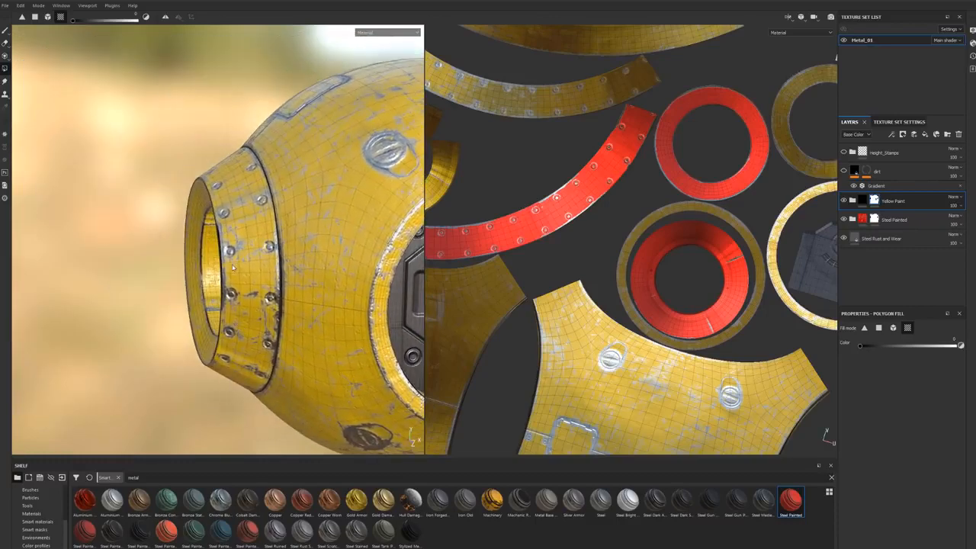
pyautogui.click(234, 265)
pyautogui.keyDown('alt'); pyautogui.moveTo(125, 299); pyautogui.dragTo(157, 307); pyautogui.keyUp('alt')
pyautogui.click(157, 307)
pyautogui.click(147, 315)
# Step: Examine the red collars and yellow shell from all sides for any missed parts of the mask
pyautogui.moveTo(88, 332)
pyautogui.keyDown('alt'); pyautogui.mouseDown()
pyautogui.moveTo(259, 305)
pyautogui.moveTo(363, 306)
pyautogui.mouseUp(); pyautogui.keyUp('alt')
pyautogui.moveTo(288, 285)
pyautogui.keyDown('alt'); pyautogui.mouseDown()
pyautogui.moveTo(385, 289)
pyautogui.moveTo(371, 285)
pyautogui.mouseUp(); pyautogui.keyUp('alt')
pyautogui.moveTo(371, 285)
pyautogui.keyDown('shift'); pyautogui.mouseDown(button='right')
pyautogui.moveTo(307, 290)
pyautogui.moveTo(287, 307)
pyautogui.mouseUp(button='right'); pyautogui.keyUp('shift')
pyautogui.moveTo(288, 308)
pyautogui.keyDown('alt'); pyautogui.mouseDown()
pyautogui.moveTo(377, 297)
pyautogui.moveTo(240, 295)
pyautogui.moveTo(330, 269)
pyautogui.moveTo(418, 283)
pyautogui.mouseUp(); pyautogui.keyUp('alt')
pyautogui.keyDown('alt'); pyautogui.moveTo(418, 283); pyautogui.dragTo(211, 283, button='right'); pyautogui.keyUp('alt')
pyautogui.keyDown('alt'); pyautogui.moveTo(211, 283); pyautogui.dragTo(450, 286); pyautogui.keyUp('alt')
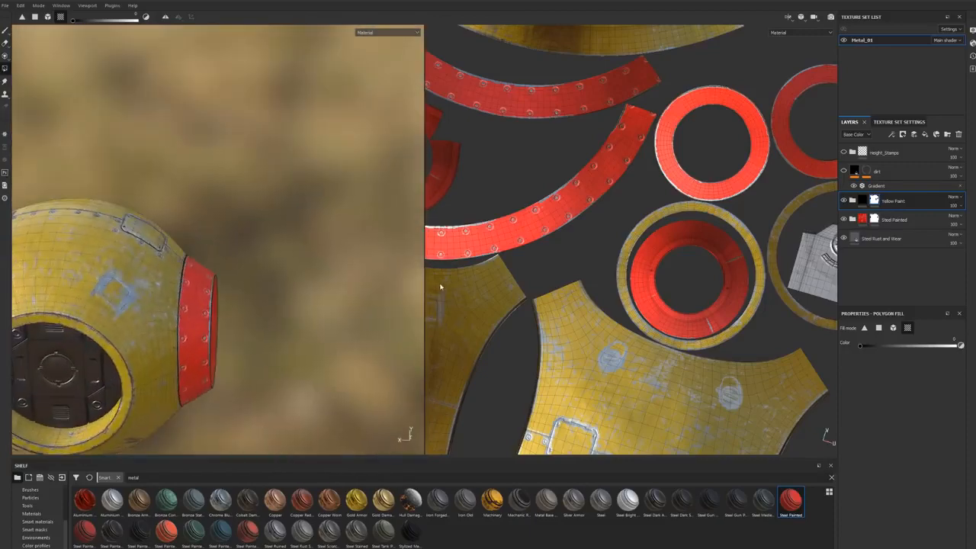
pyautogui.keyDown('alt'); pyautogui.moveTo(173, 290); pyautogui.dragTo(261, 269); pyautogui.keyUp('alt')
pyautogui.keyDown('alt'); pyautogui.moveTo(178, 268); pyautogui.dragTo(77, 303); pyautogui.keyUp('alt')
pyautogui.keyDown('alt'); pyautogui.moveTo(244, 335); pyautogui.dragTo(170, 255, button='middle'); pyautogui.keyUp('alt')
pyautogui.keyDown('alt'); pyautogui.moveTo(170, 256); pyautogui.dragTo(84, 233); pyautogui.keyUp('alt')
pyautogui.keyDown('alt'); pyautogui.moveTo(84, 232); pyautogui.dragTo(153, 258, button='middle'); pyautogui.keyUp('alt')
pyautogui.moveTo(152, 258)
pyautogui.keyDown('alt'); pyautogui.mouseDown()
pyautogui.moveTo(159, 270)
pyautogui.moveTo(208, 270)
pyautogui.moveTo(327, 315)
pyautogui.moveTo(237, 332)
pyautogui.mouseUp(); pyautogui.keyUp('alt')
pyautogui.keyDown('alt'); pyautogui.moveTo(381, 324); pyautogui.dragTo(244, 320, button='middle'); pyautogui.keyUp('alt')
pyautogui.keyDown('alt'); pyautogui.moveTo(244, 320); pyautogui.dragTo(117, 318); pyautogui.keyUp('alt')
pyautogui.keyDown('alt'); pyautogui.moveTo(276, 328); pyautogui.dragTo(182, 283, button='middle'); pyautogui.keyUp('alt')
pyautogui.moveTo(181, 283)
pyautogui.keyDown('alt'); pyautogui.mouseDown()
pyautogui.moveTo(244, 283)
pyautogui.moveTo(232, 281)
pyautogui.mouseUp(); pyautogui.keyUp('alt')
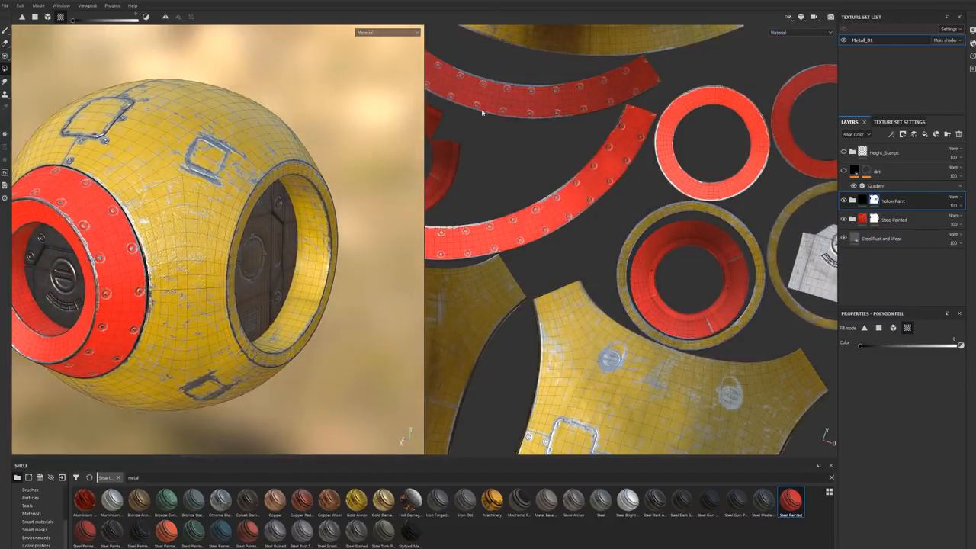
# Step: Switch the viewport back to the 3D-only view
pyautogui.click(800, 16)
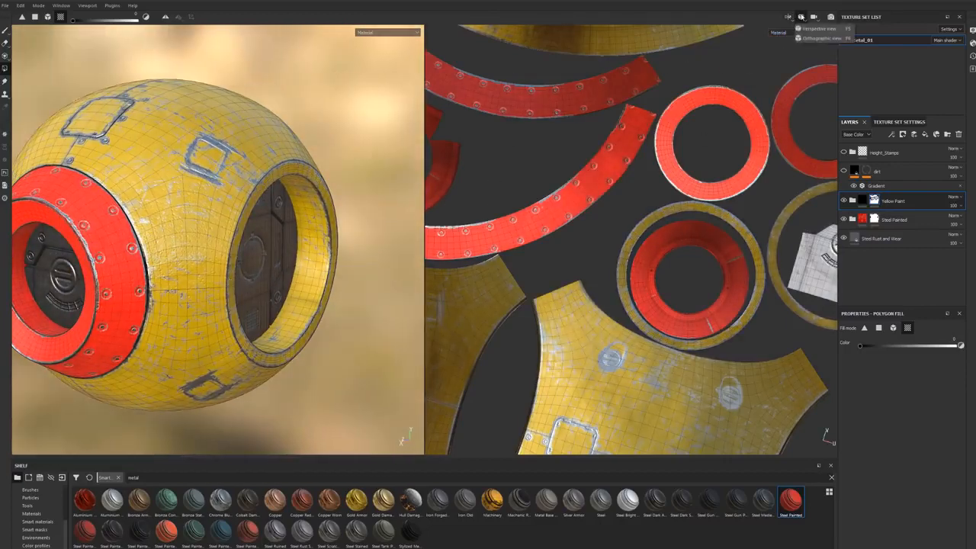
pyautogui.click(813, 17)
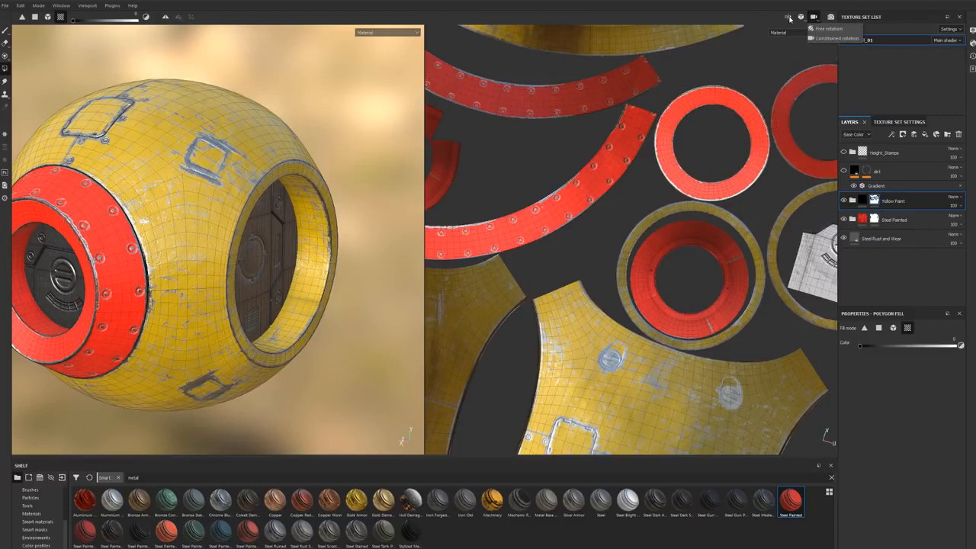
pyautogui.click(788, 17)
pyautogui.click(796, 37)
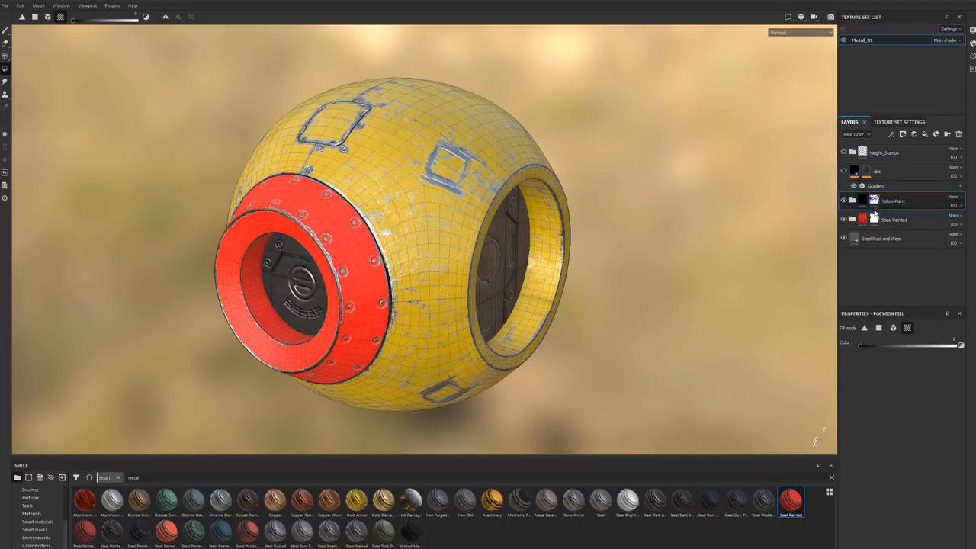
# Step: Add the Steel Painted Rough Damaged smart material below the red Steel Painted layer and give it a white mask
pyautogui.moveTo(877, 203)
pyautogui.moveTo(139, 535)
pyautogui.mouseDown()
pyautogui.moveTo(389, 338)
pyautogui.moveTo(791, 291)
pyautogui.moveTo(873, 193)
pyautogui.moveTo(952, 208)
pyautogui.moveTo(891, 276)
pyautogui.moveTo(886, 225)
pyautogui.moveTo(882, 236)
pyautogui.mouseUp()
pyautogui.moveTo(730, 256)
pyautogui.keyDown('alt'); pyautogui.mouseDown()
pyautogui.moveTo(582, 228)
pyautogui.moveTo(742, 246)
pyautogui.mouseUp(); pyautogui.keyUp('alt')
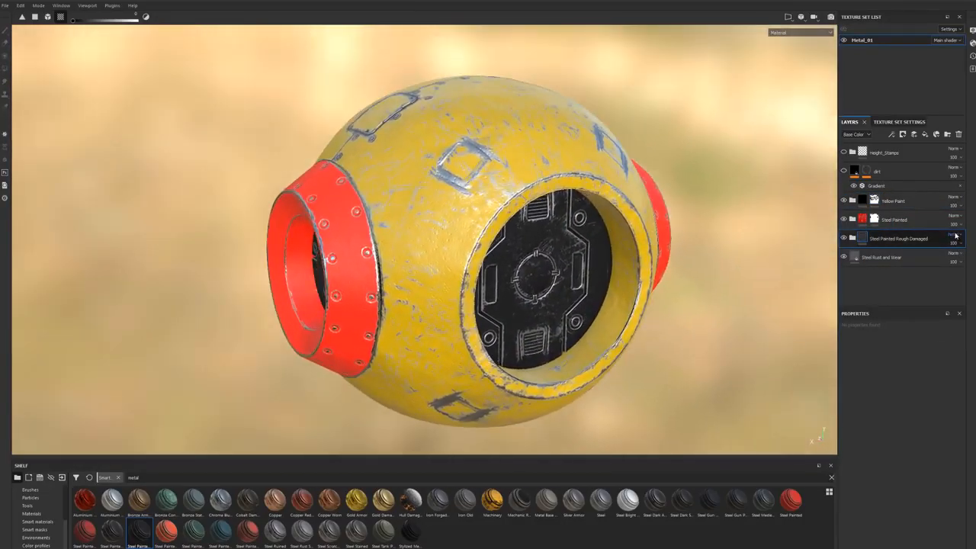
pyautogui.keyDown('alt'); pyautogui.moveTo(564, 247); pyautogui.dragTo(615, 259); pyautogui.keyUp('alt')
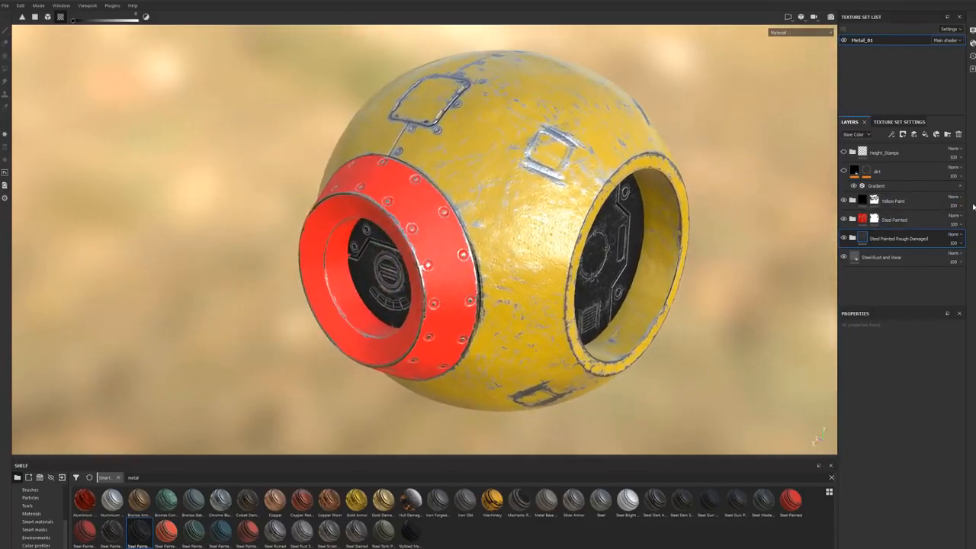
pyautogui.doubleClick(886, 239)
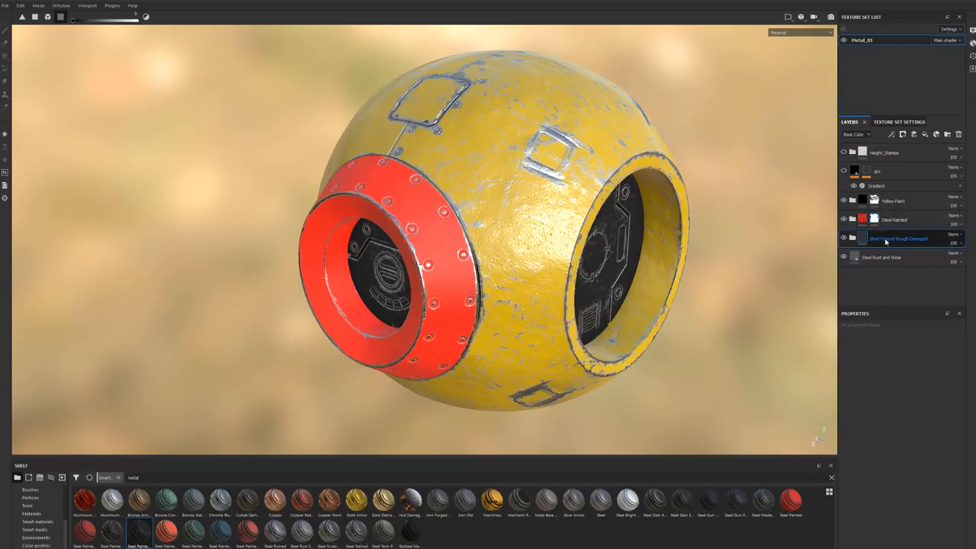
pyautogui.rightClick(896, 240)
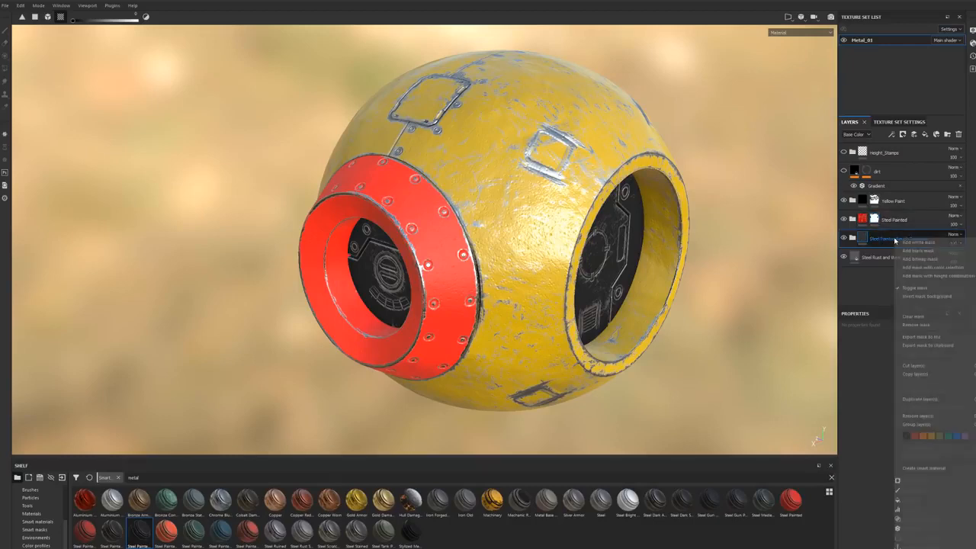
pyautogui.click(910, 243)
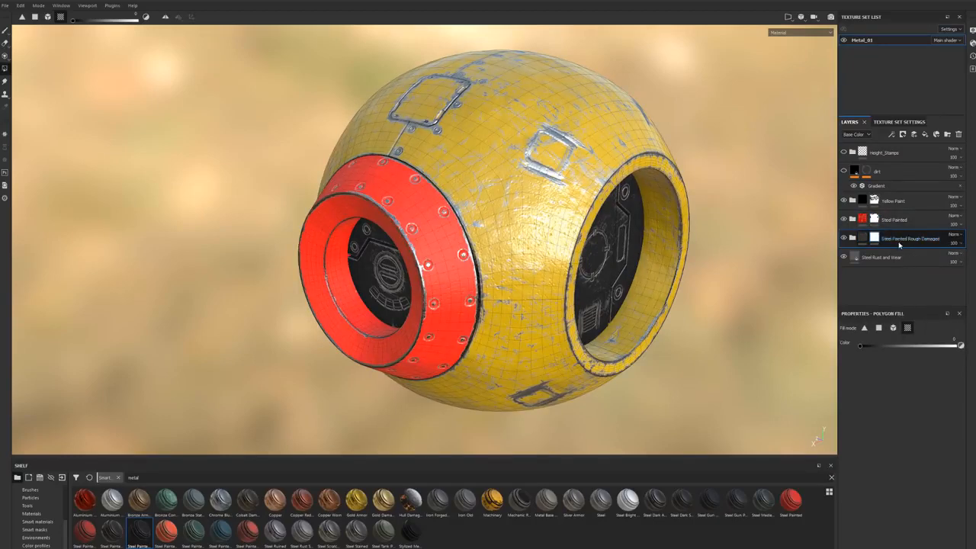
# Step: Copy the red Steel Painted layer's mask, hide that layer, and paste the mask onto Steel Painted Rough Damaged
pyautogui.click(875, 219)
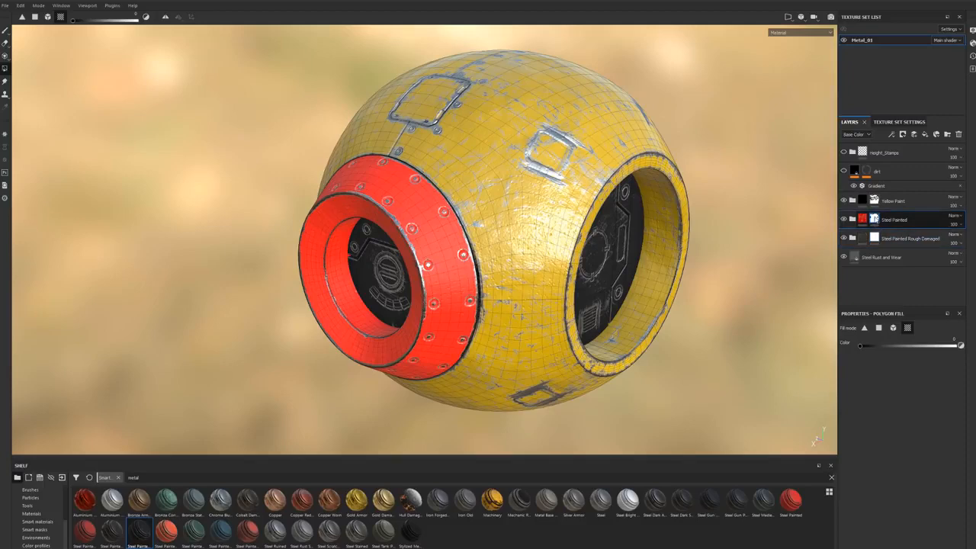
pyautogui.rightClick(875, 220)
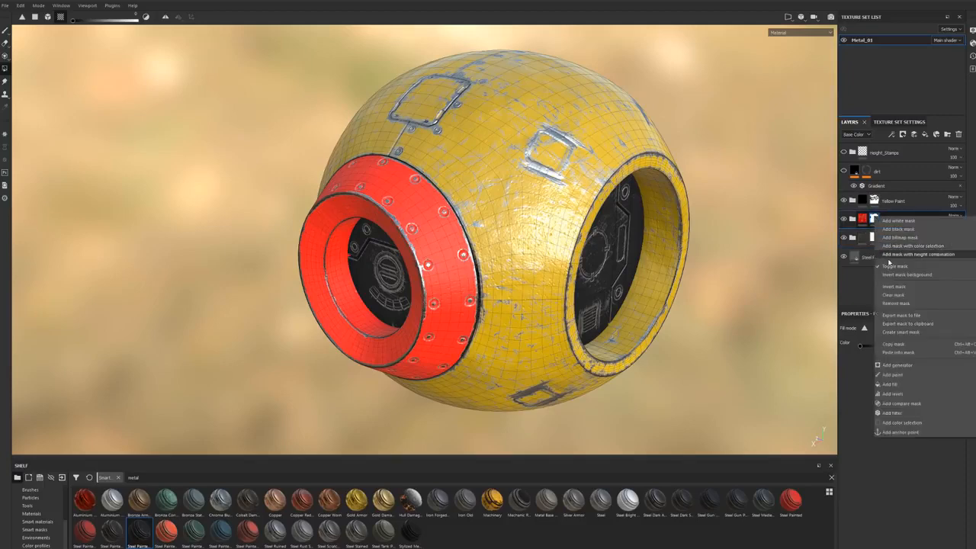
pyautogui.click(892, 344)
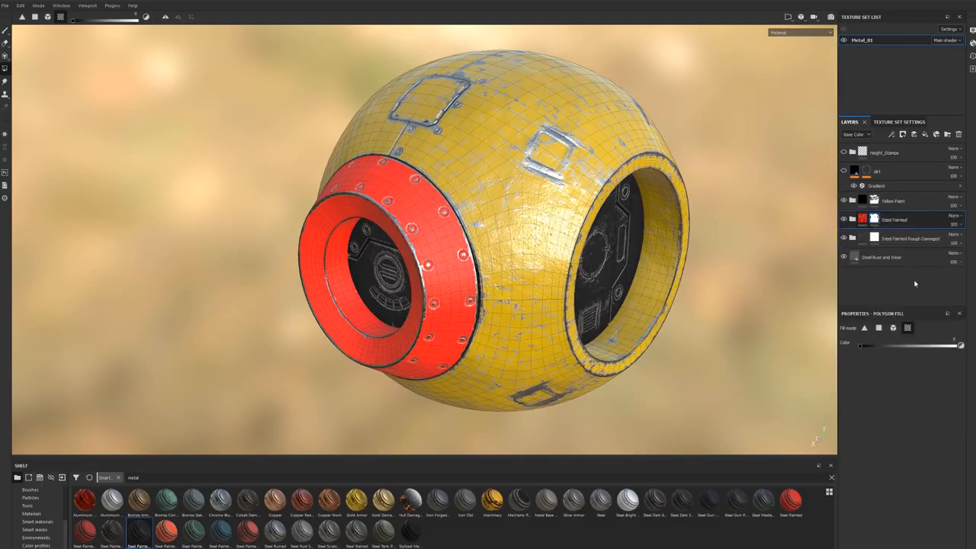
pyautogui.click(844, 219)
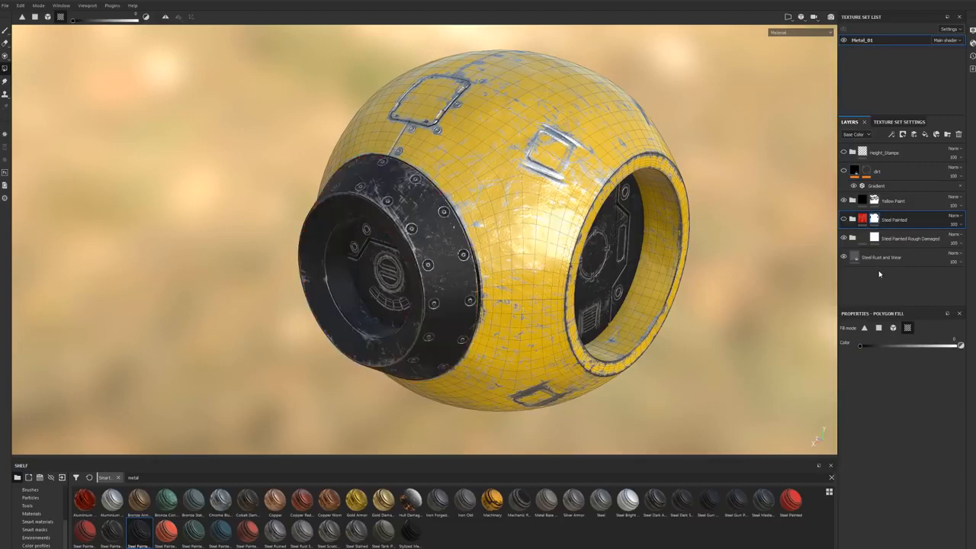
pyautogui.click(876, 238)
pyautogui.rightClick(876, 239)
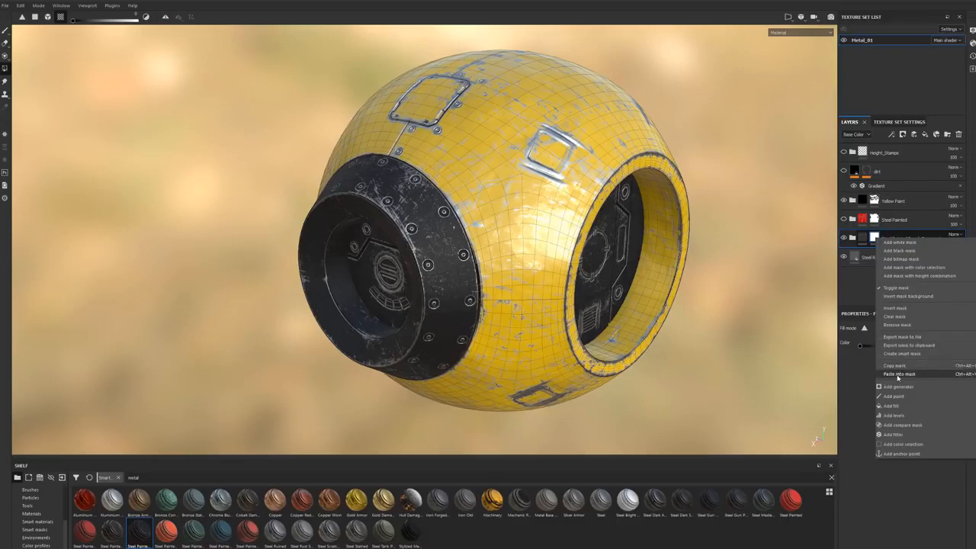
pyautogui.click(898, 374)
# Step: Check the dark painted collars around the sphere and delete the hidden red Steel Painted layer
pyautogui.keyDown('alt'); pyautogui.moveTo(796, 300); pyautogui.dragTo(654, 284); pyautogui.keyUp('alt')
pyautogui.keyDown('alt'); pyautogui.moveTo(536, 277); pyautogui.dragTo(497, 244); pyautogui.keyUp('alt')
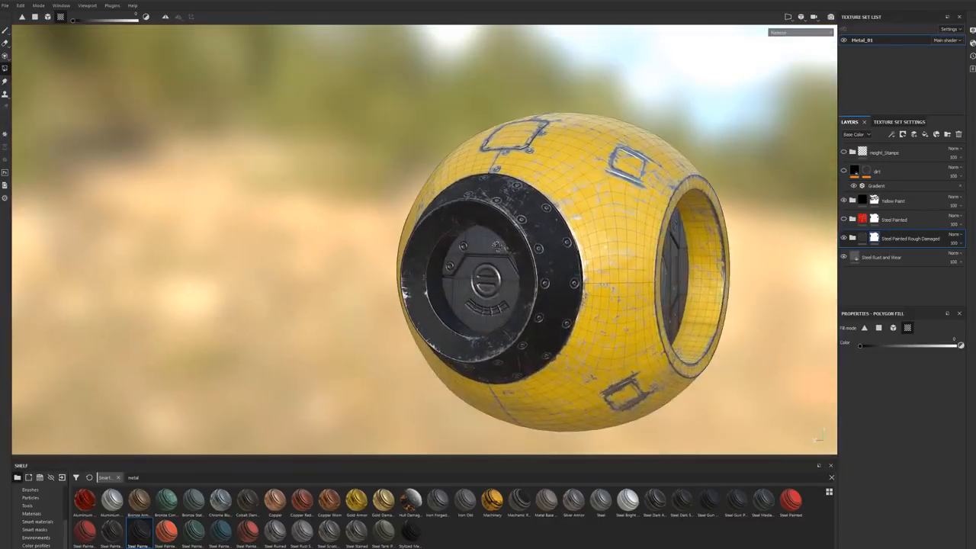
pyautogui.keyDown('alt'); pyautogui.moveTo(528, 257); pyautogui.dragTo(503, 269, button='middle'); pyautogui.keyUp('alt')
pyautogui.keyDown('alt'); pyautogui.moveTo(503, 269); pyautogui.dragTo(510, 294); pyautogui.keyUp('alt')
pyautogui.keyDown('alt'); pyautogui.moveTo(527, 301); pyautogui.dragTo(513, 283, button='middle'); pyautogui.keyUp('alt')
pyautogui.keyDown('alt'); pyautogui.moveTo(513, 283); pyautogui.dragTo(516, 281); pyautogui.keyUp('alt')
pyautogui.keyDown('alt'); pyautogui.moveTo(545, 277); pyautogui.dragTo(536, 296, button='middle'); pyautogui.keyUp('alt')
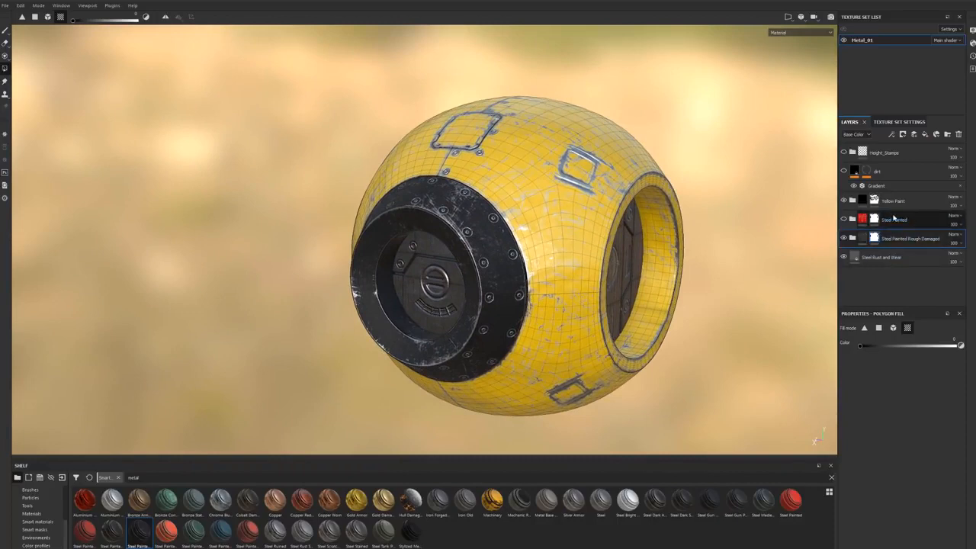
pyautogui.click(917, 223)
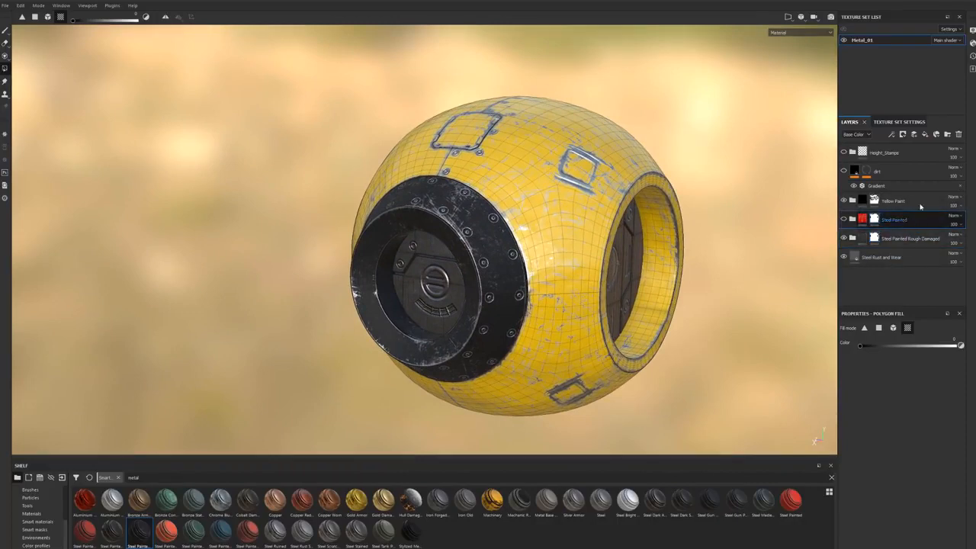
pyautogui.click(958, 134)
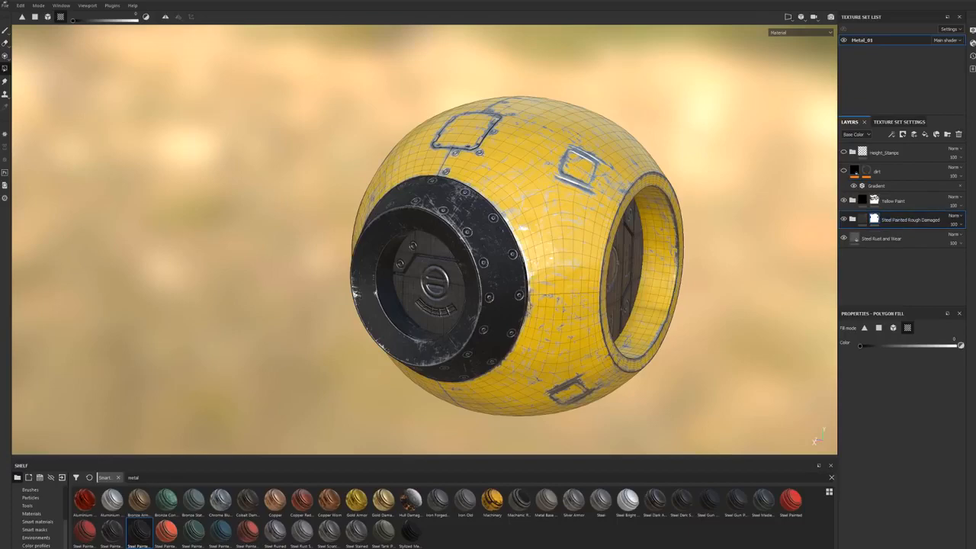
# Step: Switch to the Paint tool and turn the dirt layer's visibility back on
pyautogui.click(5, 31)
pyautogui.moveTo(180, 109)
pyautogui.keyDown('alt'); pyautogui.mouseDown()
pyautogui.moveTo(237, 123)
pyautogui.moveTo(305, 186)
pyautogui.moveTo(327, 190)
pyautogui.moveTo(425, 159)
pyautogui.mouseUp(); pyautogui.keyUp('alt')
pyautogui.click(844, 172)
pyautogui.keyDown('alt'); pyautogui.moveTo(477, 180); pyautogui.dragTo(575, 114); pyautogui.keyUp('alt')
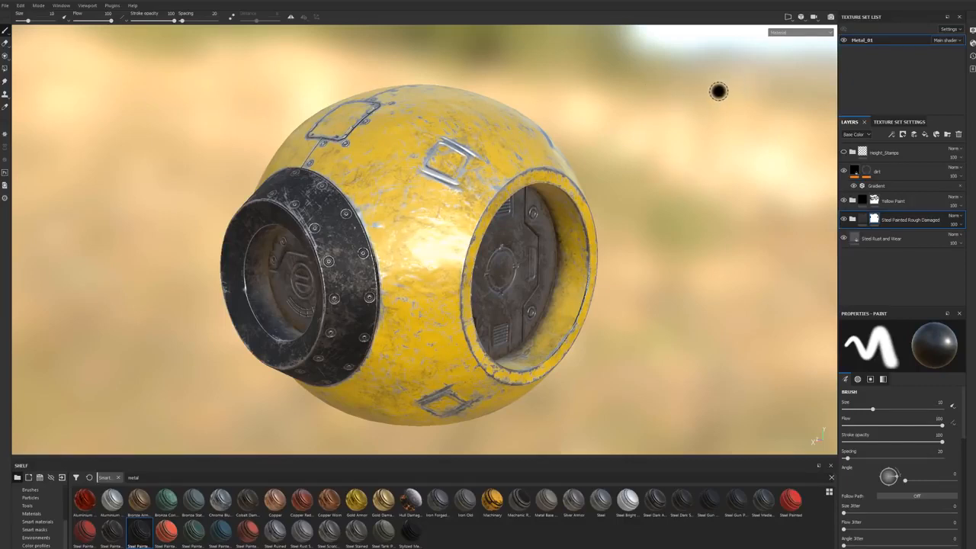
# Step: Inspect the base color, roughness, metallic, normal and combined normal, height and mesh channels, and return to the material view
pyautogui.press('c')
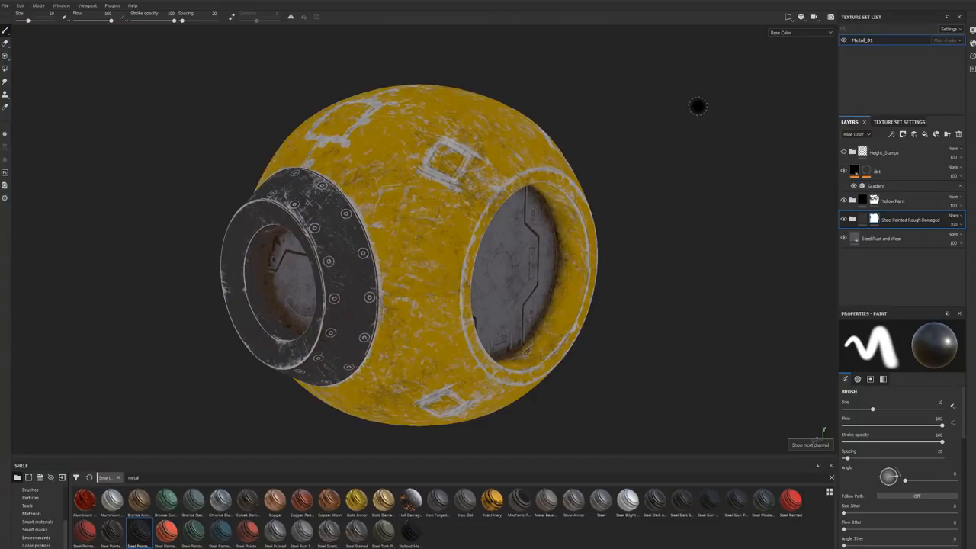
pyautogui.press('c')
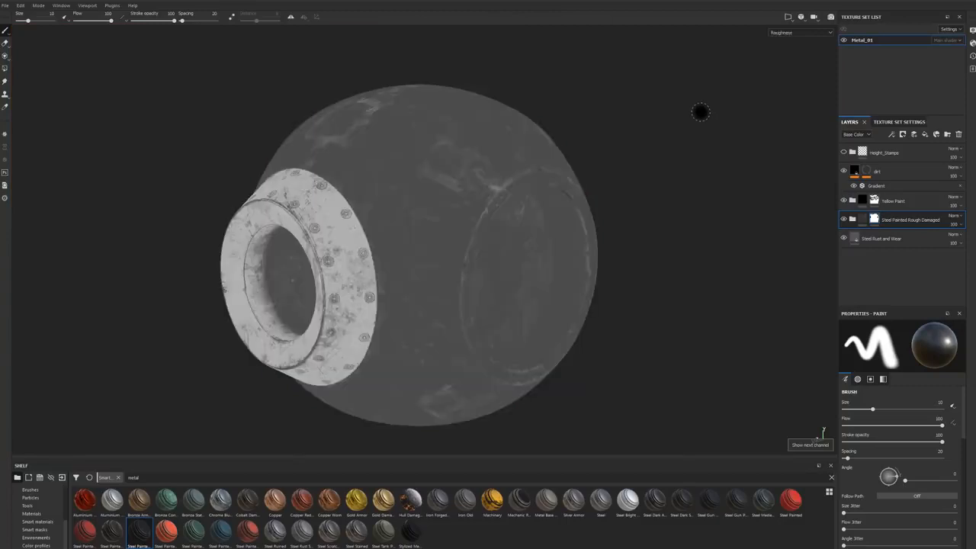
pyautogui.press('c')
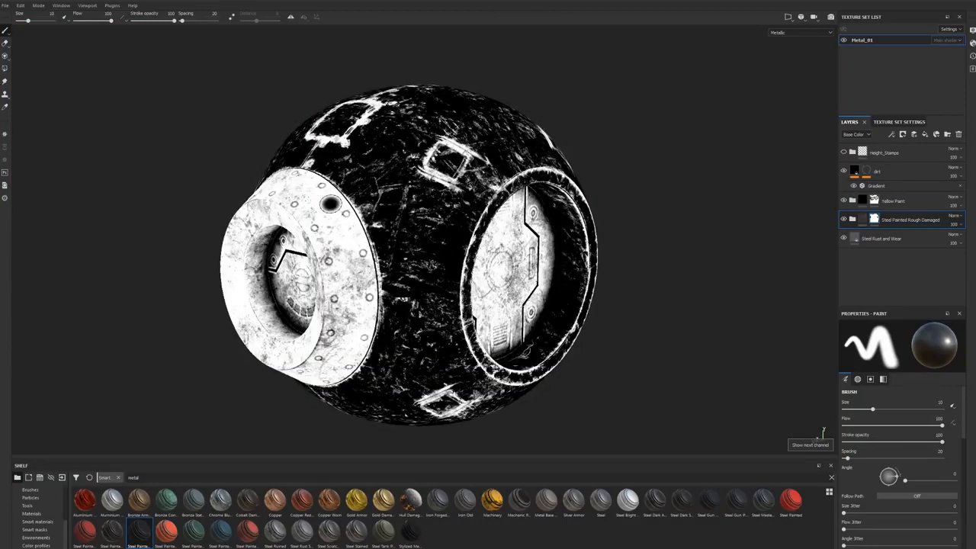
pyautogui.press('c')
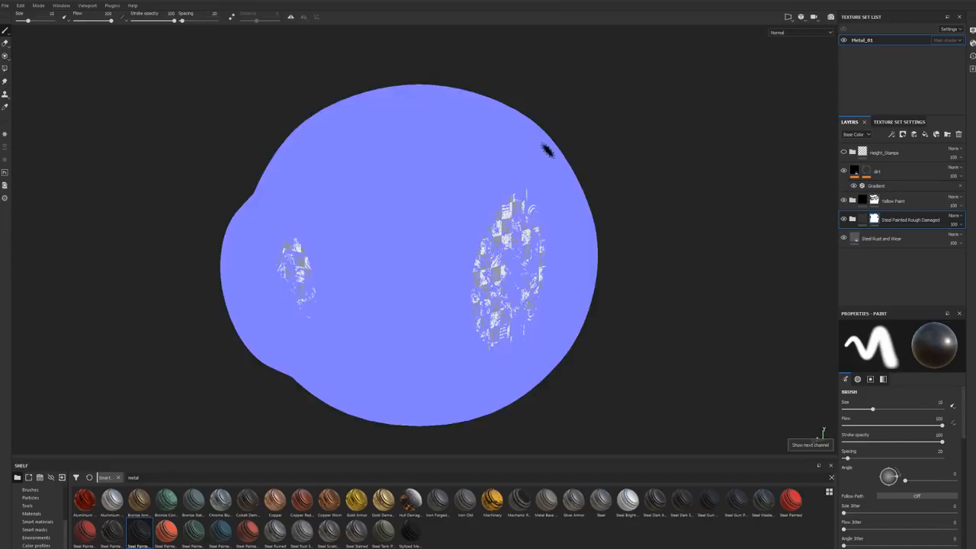
pyautogui.click(812, 34)
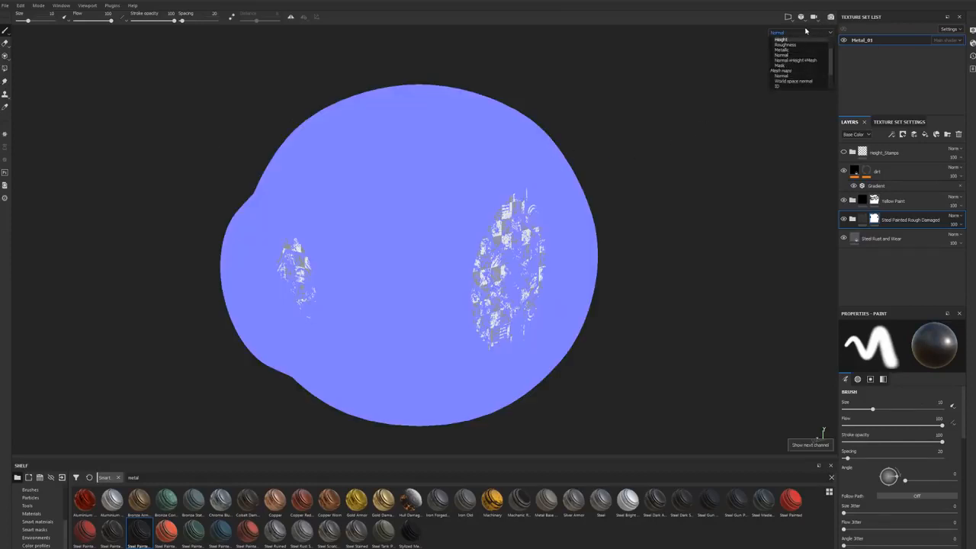
pyautogui.press('c')
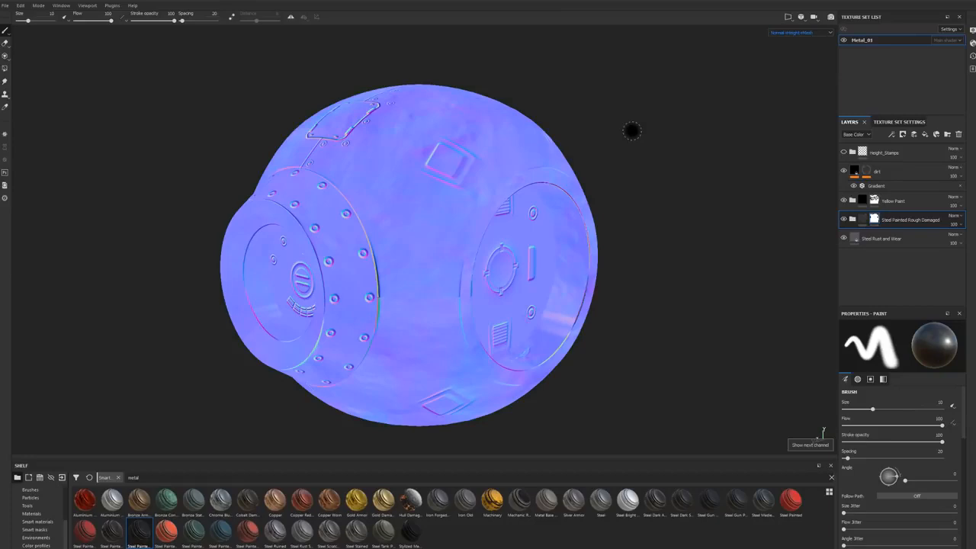
pyautogui.press('m')
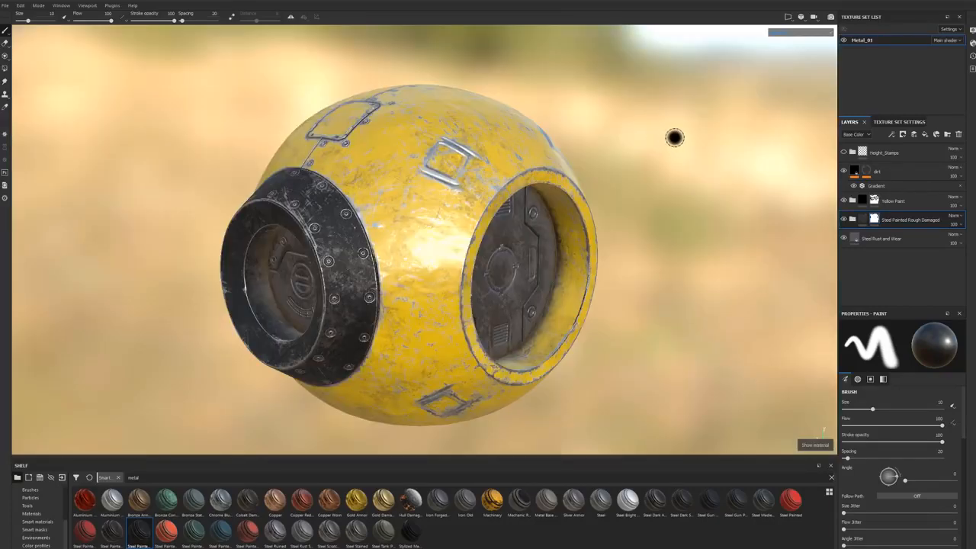
# Step: Switch to Iray rendering and replace the dome background with a muted blue clear color
pyautogui.click(831, 16)
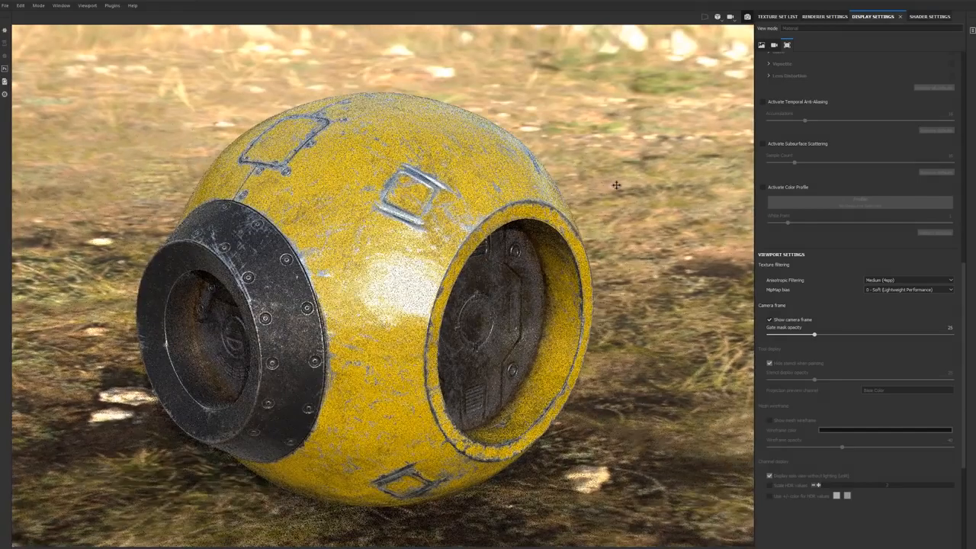
pyautogui.keyDown('alt'); pyautogui.moveTo(604, 196); pyautogui.dragTo(621, 183); pyautogui.keyUp('alt')
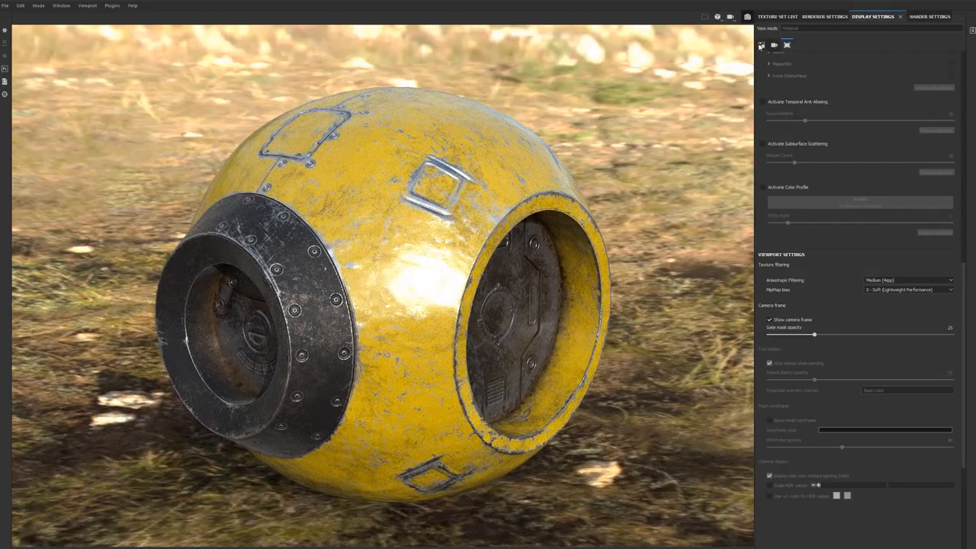
pyautogui.click(760, 45)
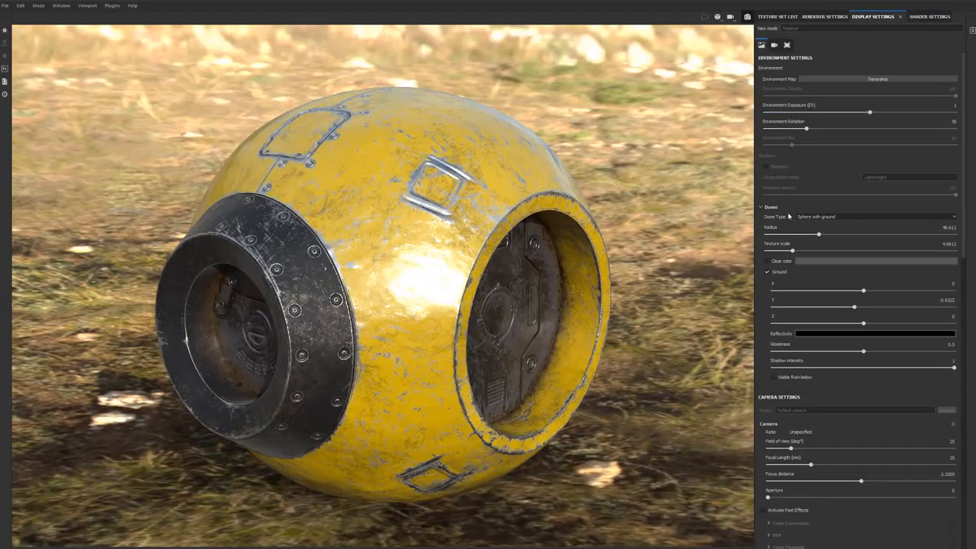
pyautogui.click(767, 263)
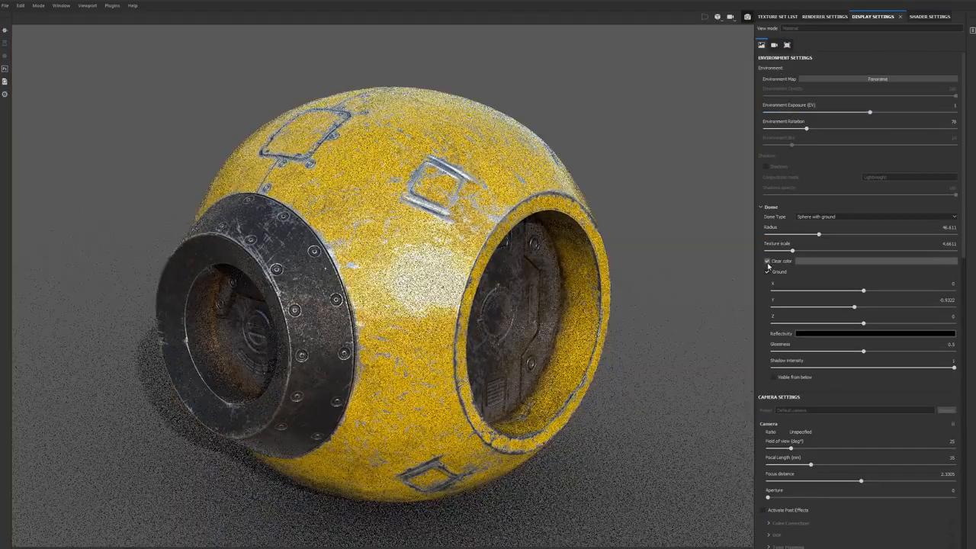
pyautogui.click(819, 261)
pyautogui.click(852, 311)
pyautogui.moveTo(891, 317); pyautogui.dragTo(891, 305)
pyautogui.click(840, 319)
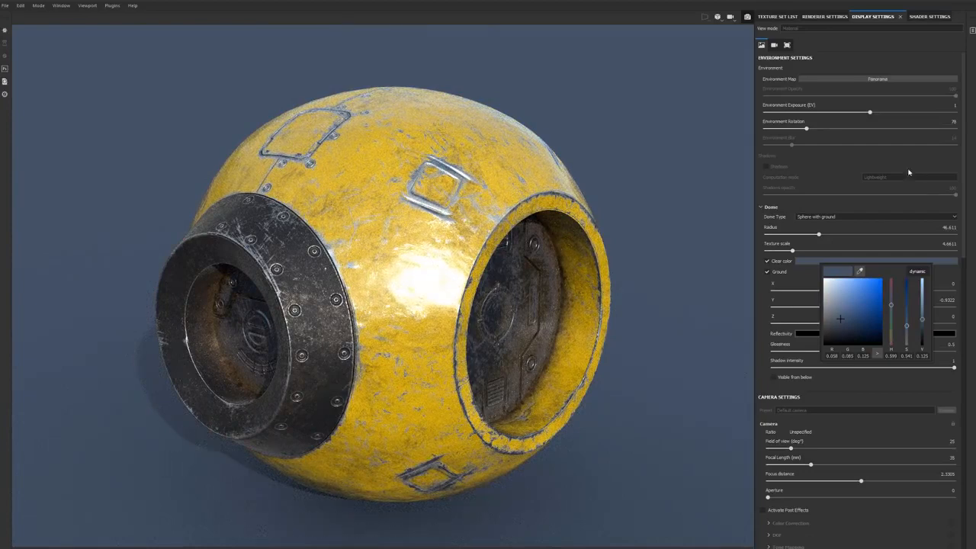
# Step: Turn off the dome's ground and rotate the environment lighting around the sphere
pyautogui.keyDown('alt'); pyautogui.moveTo(402, 416); pyautogui.dragTo(450, 328, button='middle'); pyautogui.keyUp('alt')
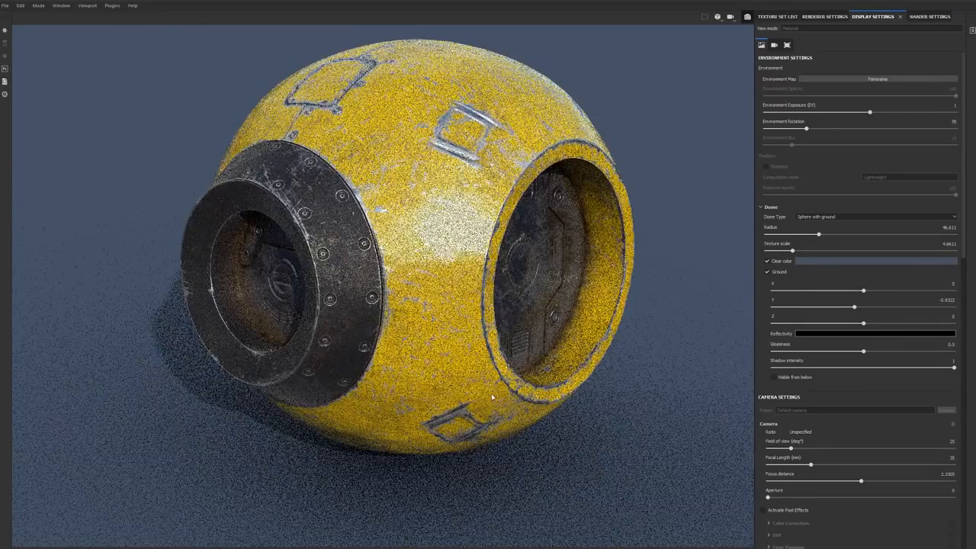
pyautogui.click(767, 272)
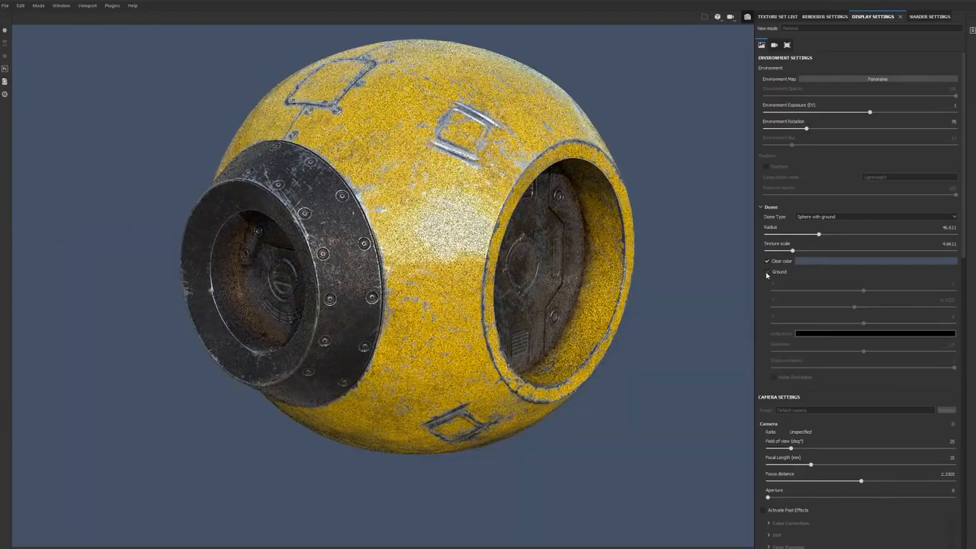
pyautogui.keyDown('alt'); pyautogui.moveTo(599, 297); pyautogui.dragTo(630, 296); pyautogui.keyUp('alt')
pyautogui.keyDown('shift'); pyautogui.moveTo(621, 298); pyautogui.dragTo(645, 240, button='right'); pyautogui.keyUp('shift')
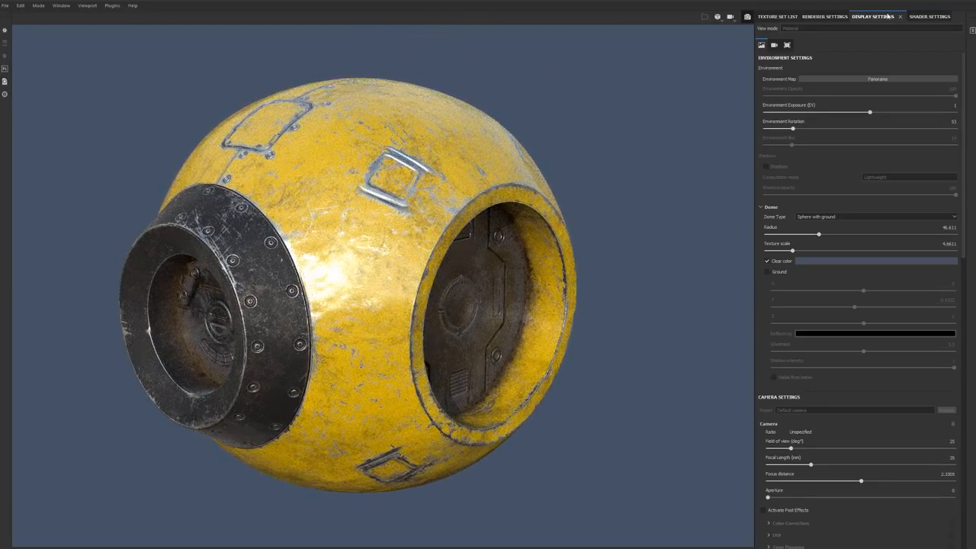
# Step: Light the render with the Bus Garage environment map and set the environment rotation to about 91
pyautogui.click(873, 78)
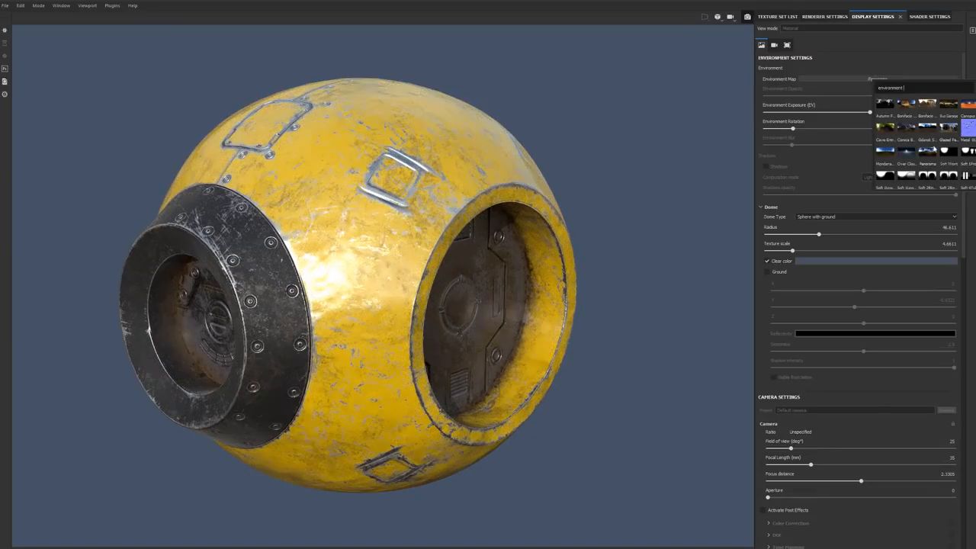
pyautogui.click(948, 111)
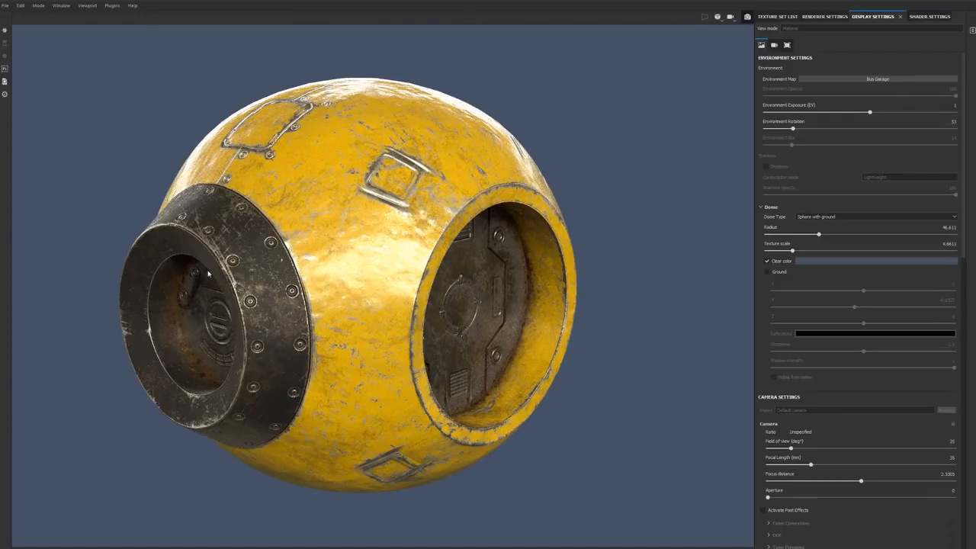
pyautogui.keyDown('shift'); pyautogui.moveTo(600, 180); pyautogui.dragTo(719, 177, button='right'); pyautogui.keyUp('shift')
pyautogui.keyDown('shift'); pyautogui.moveTo(595, 170); pyautogui.dragTo(612, 167, button='right'); pyautogui.keyUp('shift')
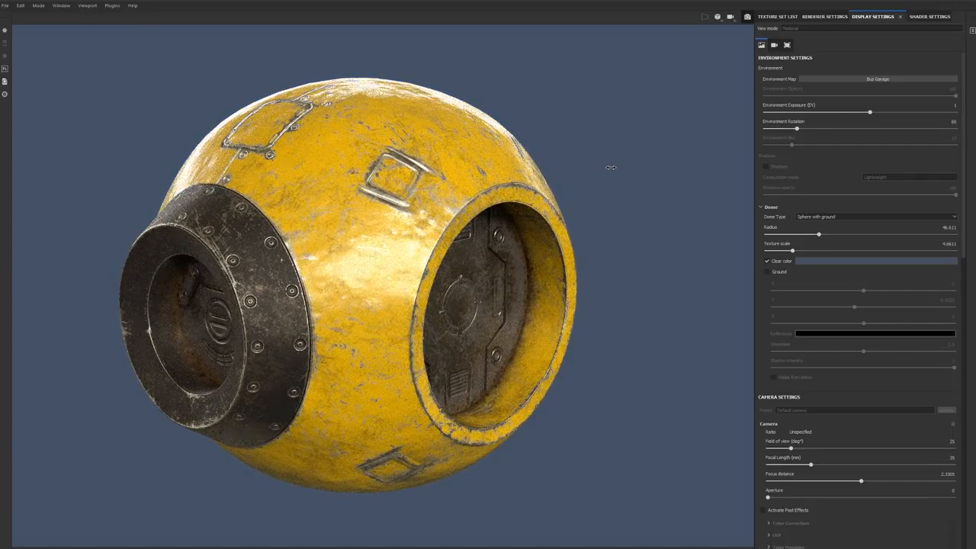
pyautogui.keyDown('shift'); pyautogui.moveTo(611, 167); pyautogui.dragTo(612, 167, button='right'); pyautogui.keyUp('shift')
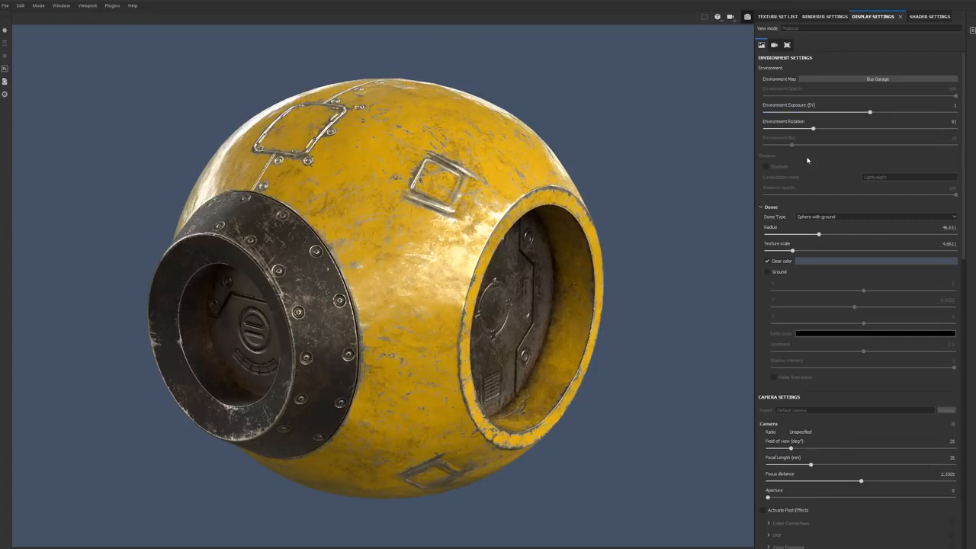
# Step: Set the Iray maximum render time to 60 seconds
pyautogui.click(832, 18)
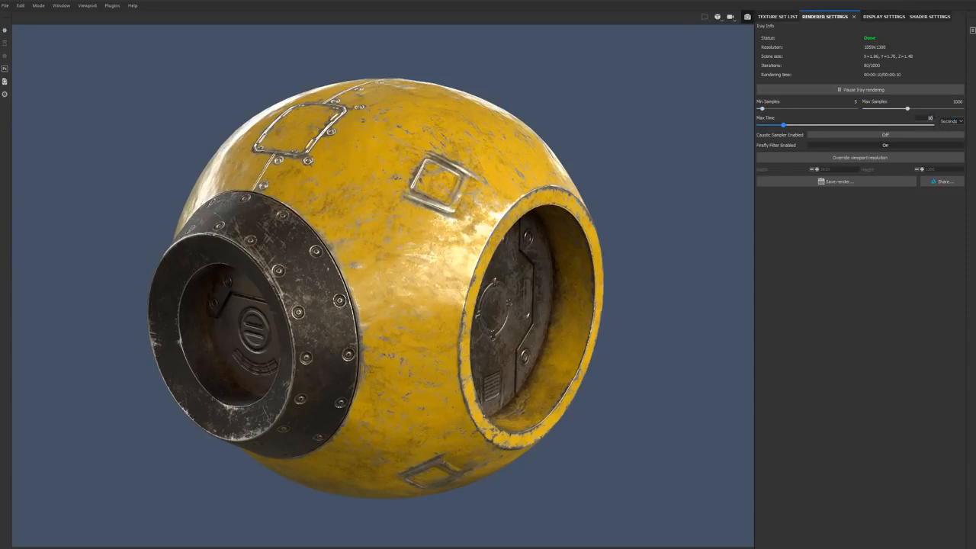
pyautogui.write('60')
pyautogui.press('Return')
# Step: Override the viewport resolution for the Iray render to 1920 by 1080
pyautogui.click(836, 158)
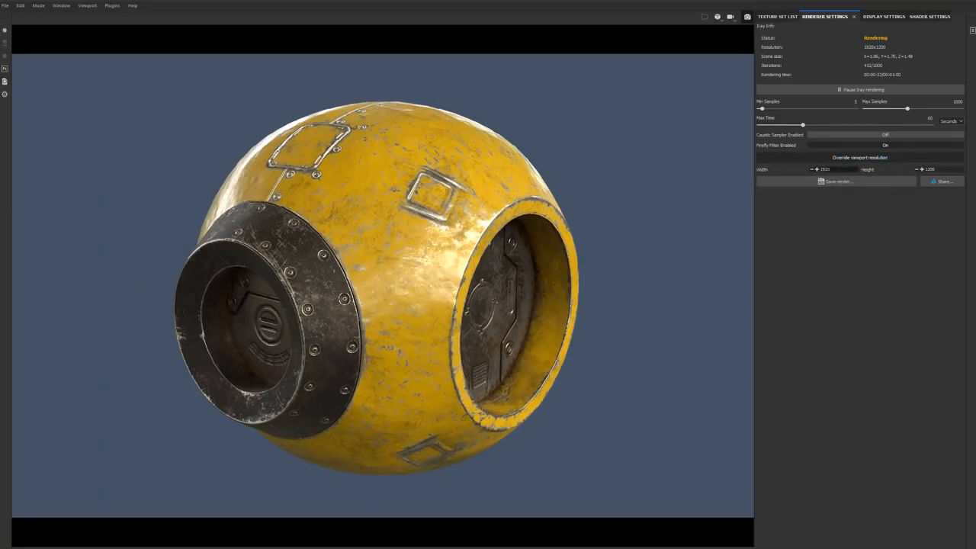
pyautogui.moveTo(927, 169); pyautogui.dragTo(955, 167)
pyautogui.write('080')
pyautogui.press('Return')
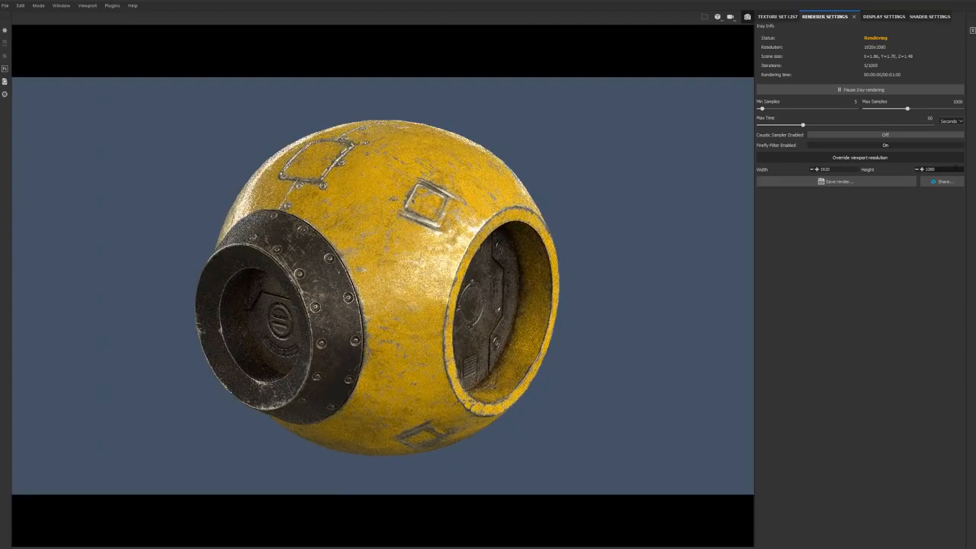